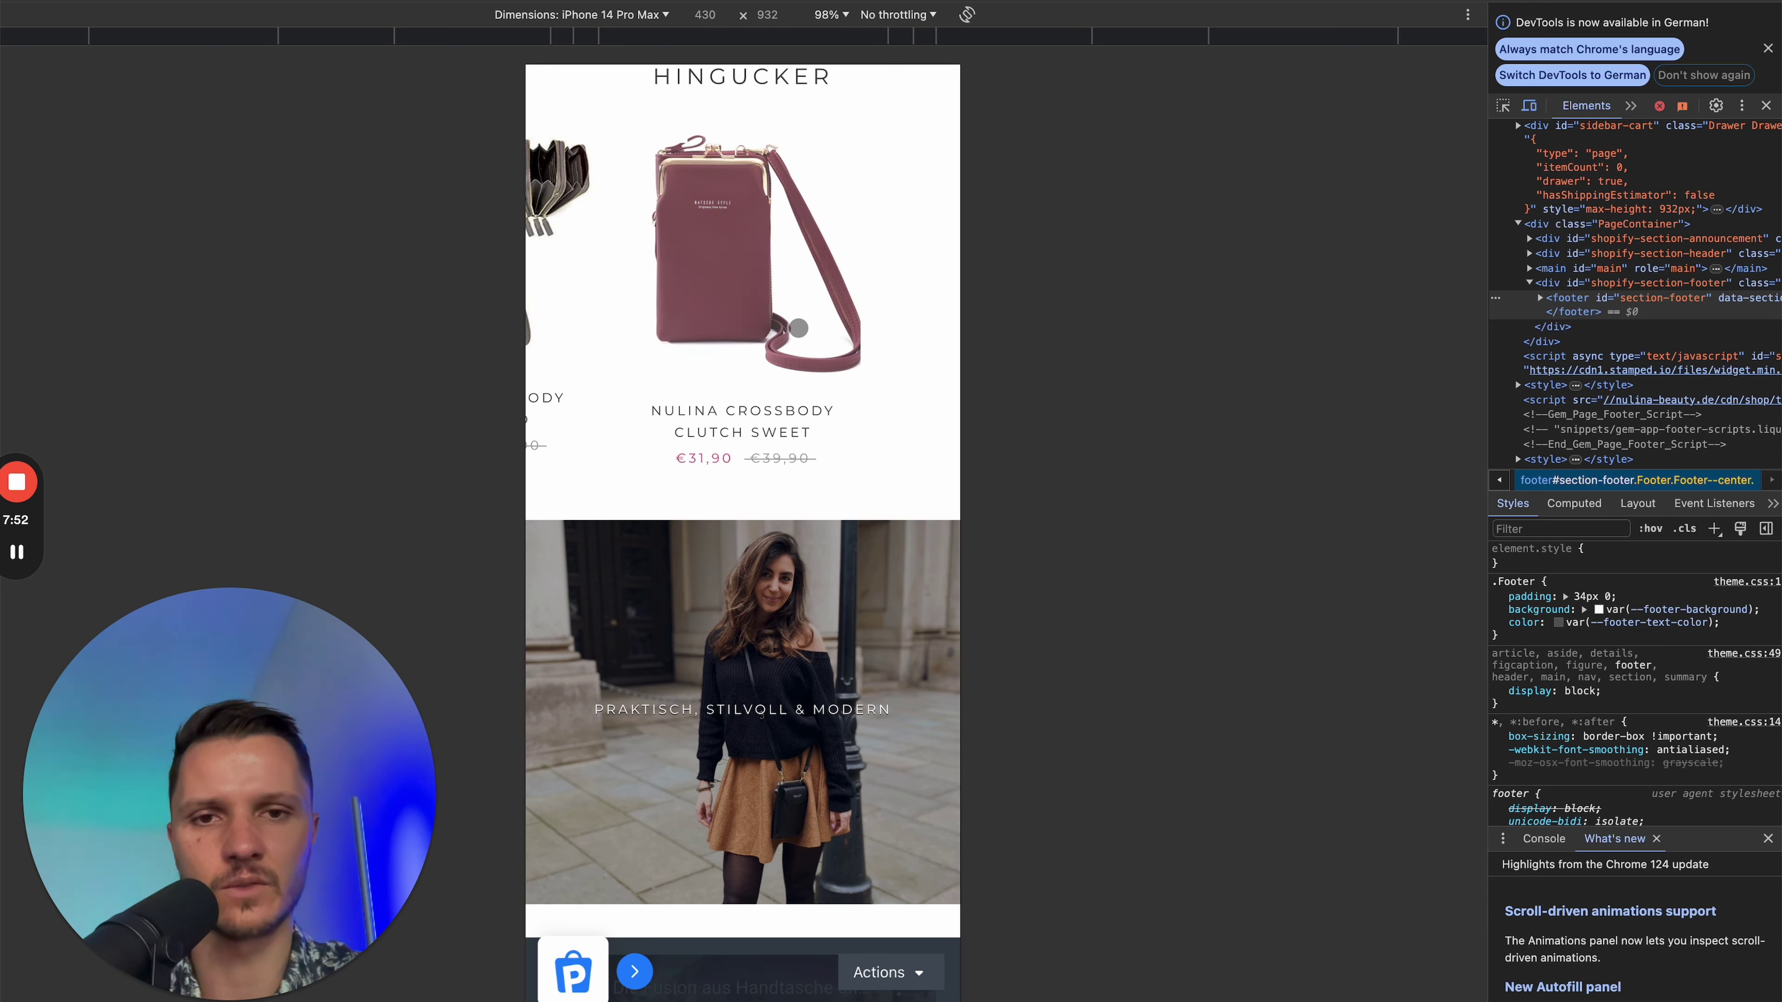
- Switch to the CJ Dropshipping listing and open the successfully listed shaver in the Shopify store
{"action": "key", "text": "ctrl+Tab"}
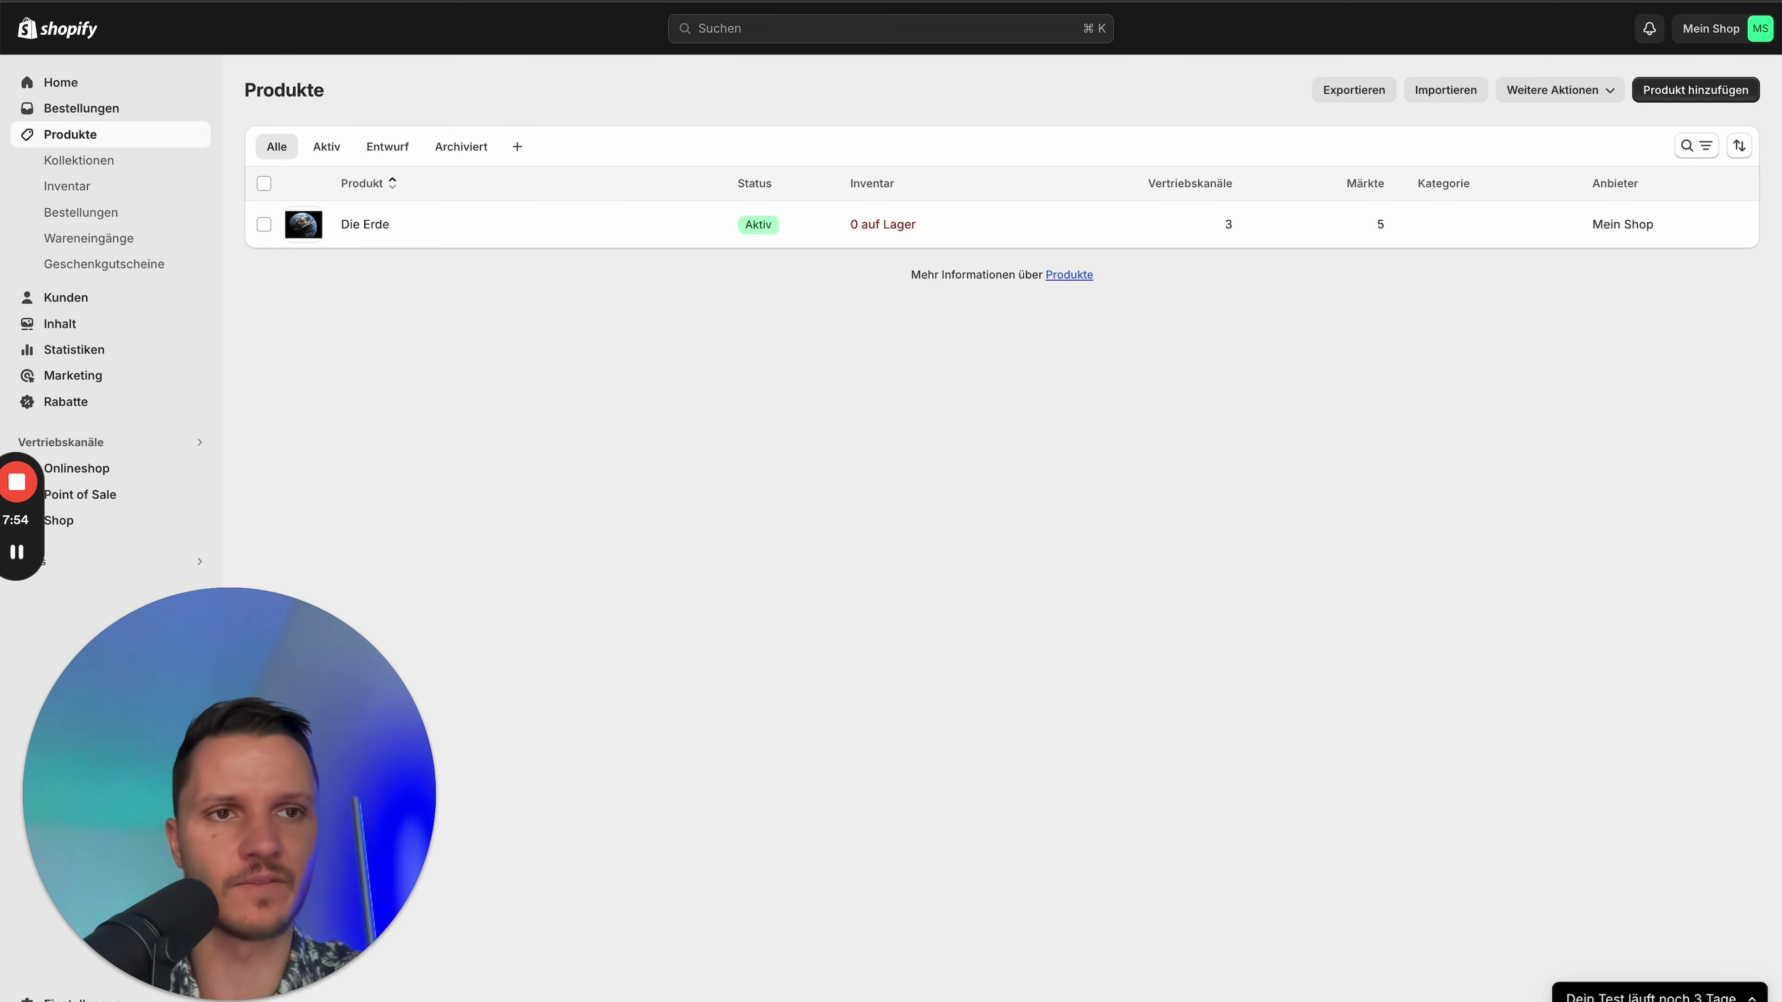
{"action": "key", "text": "ctrl+Tab"}
{"action": "key", "text": "ctrl+Tab"}
{"action": "key", "text": "ctrl+Tab"}
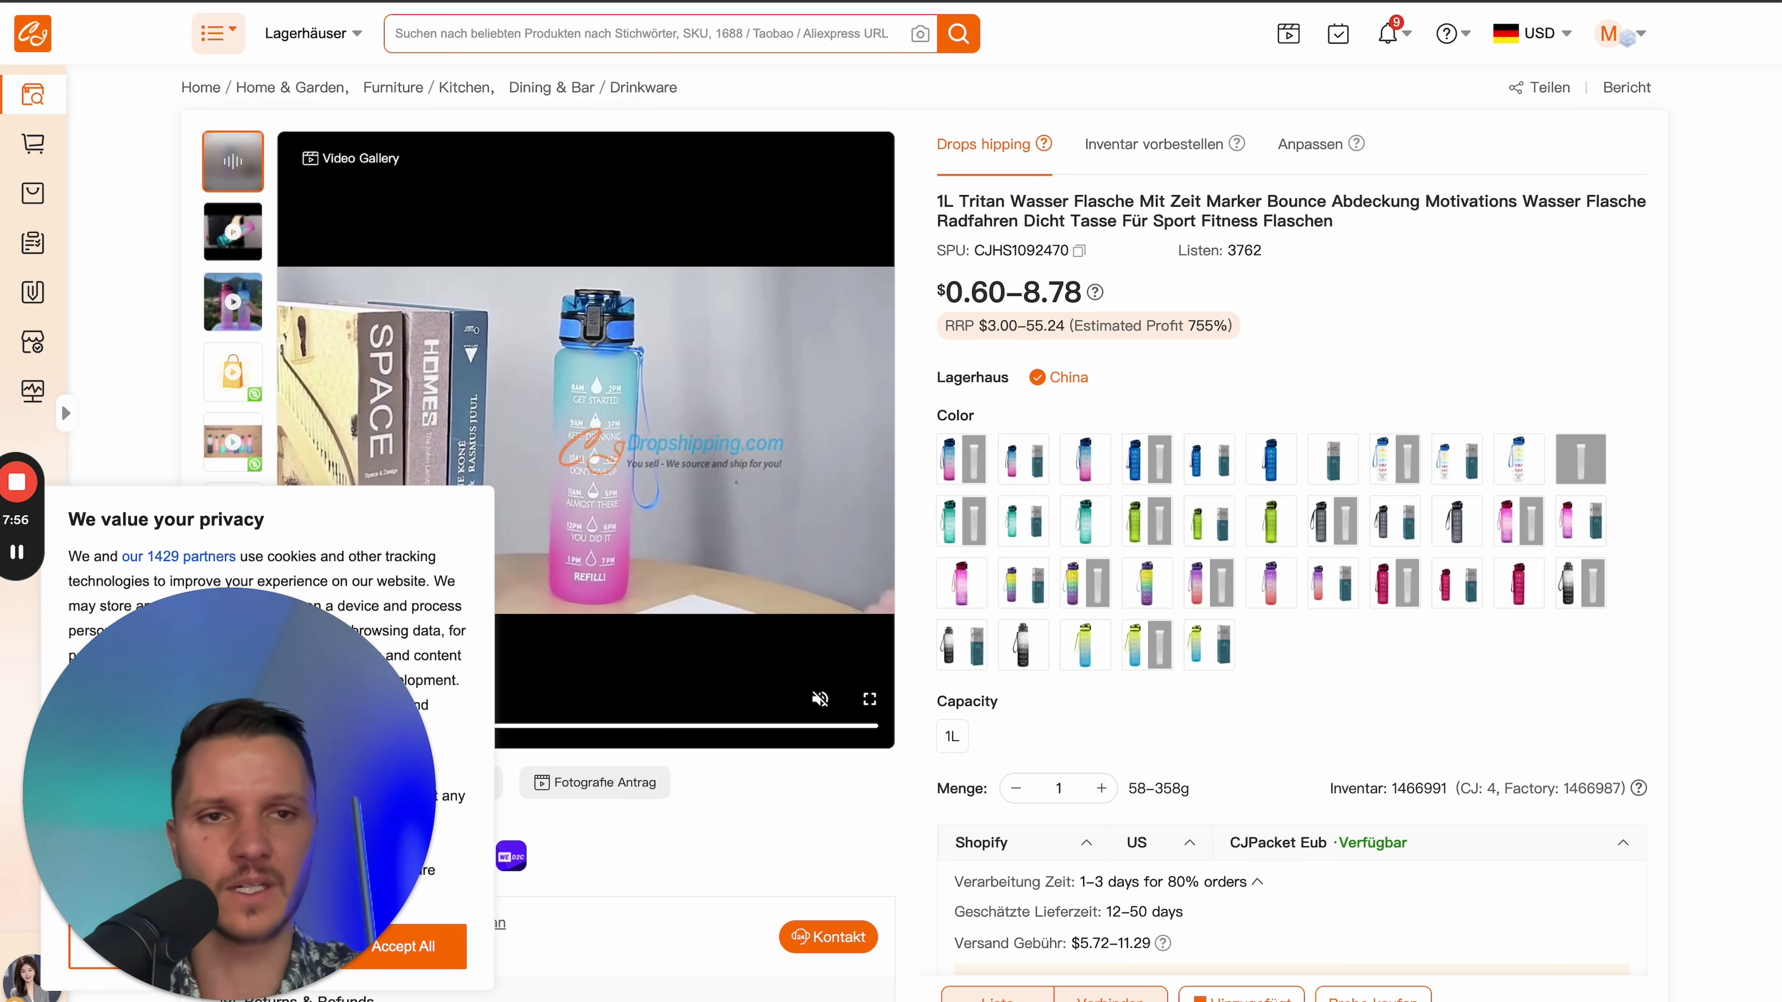
{"action": "key", "text": "ctrl+Tab"}
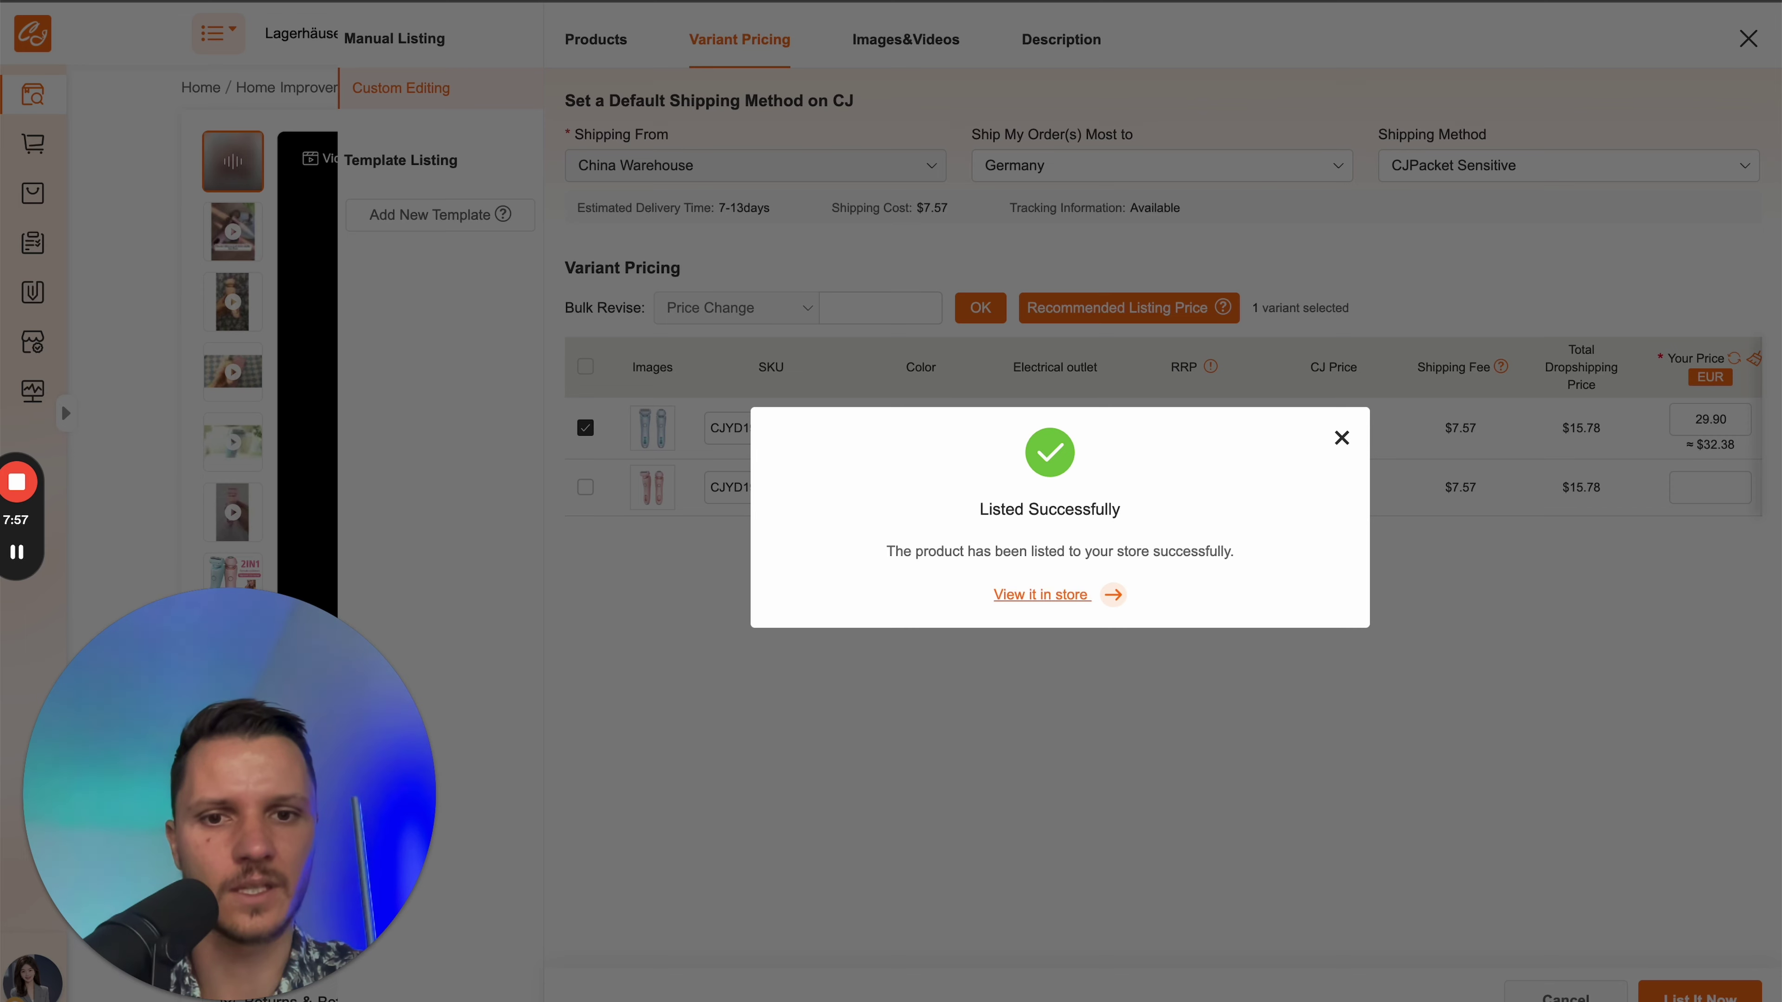
{"action": "left_click", "coordinate": [1054, 596]}
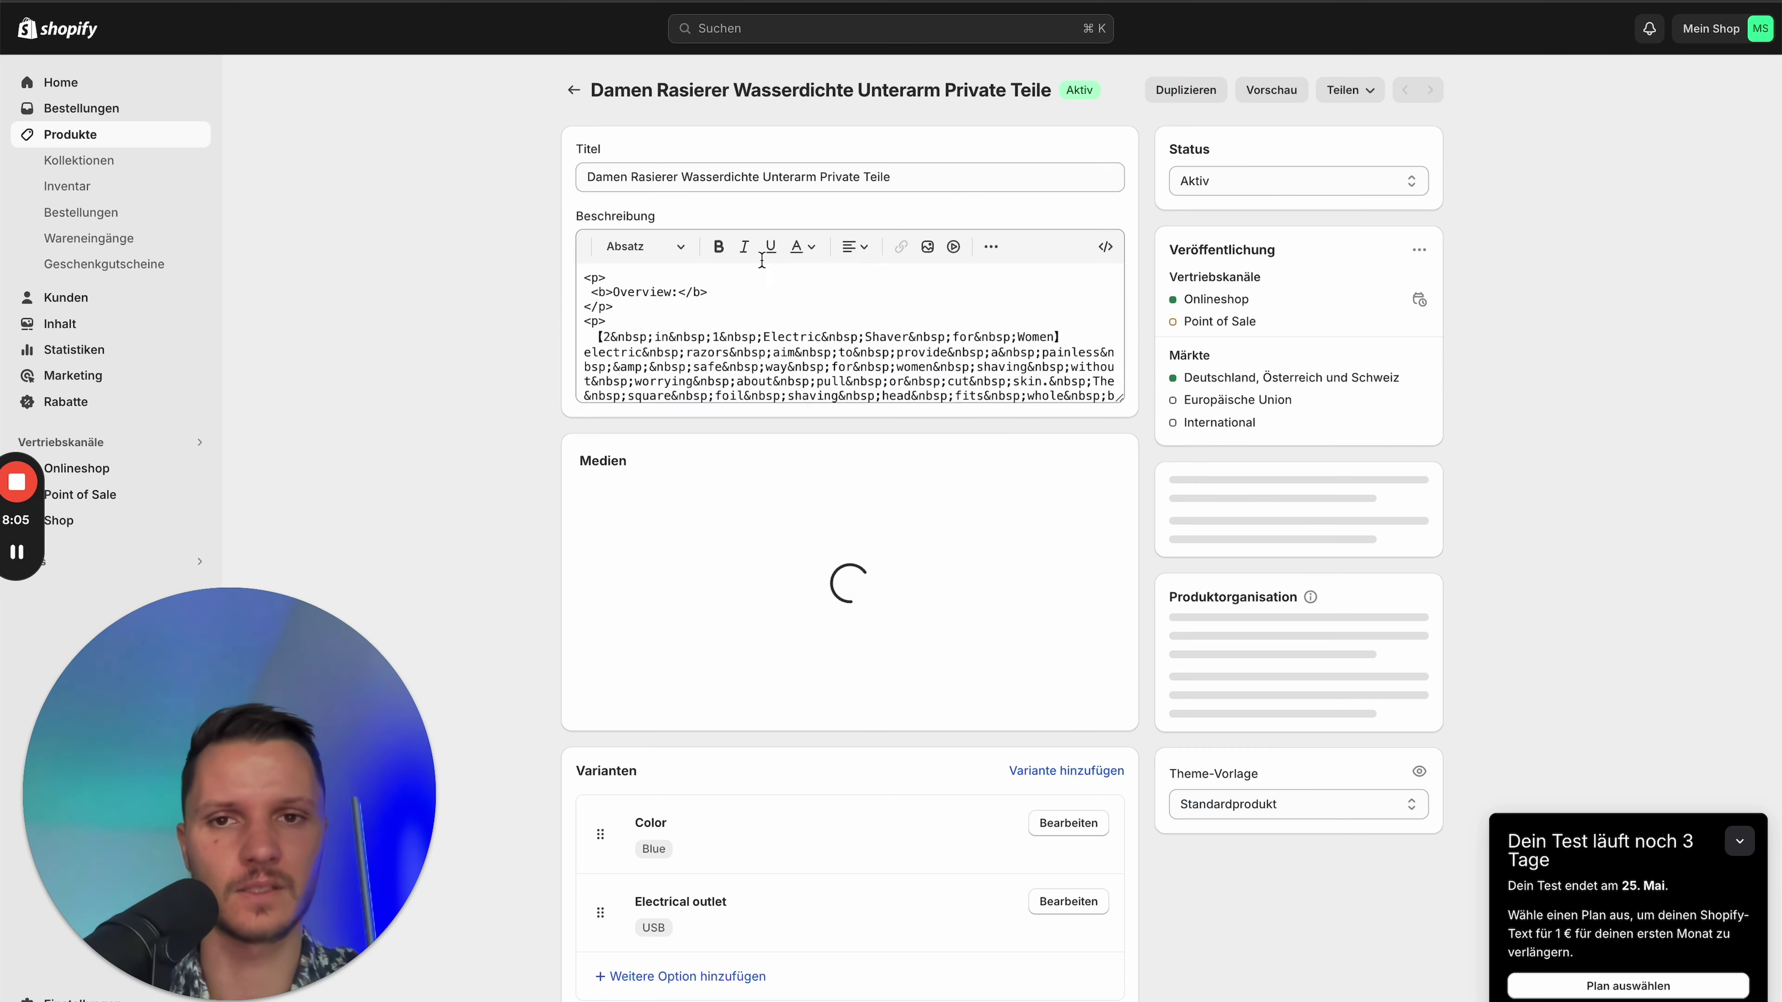
- Enlarge the description editor and review the shaver's description, media, variants and search engine listing
{"action": "left_click_drag", "start_coordinate": [750, 334], "coordinate": [912, 638]}
{"action": "left_click", "coordinate": [807, 461]}
{"action": "scroll", "coordinate": [764, 330], "scroll_direction": "down", "scroll_amount": 10}
{"action": "scroll", "coordinate": [388, 471], "scroll_direction": "down", "scroll_amount": 15}
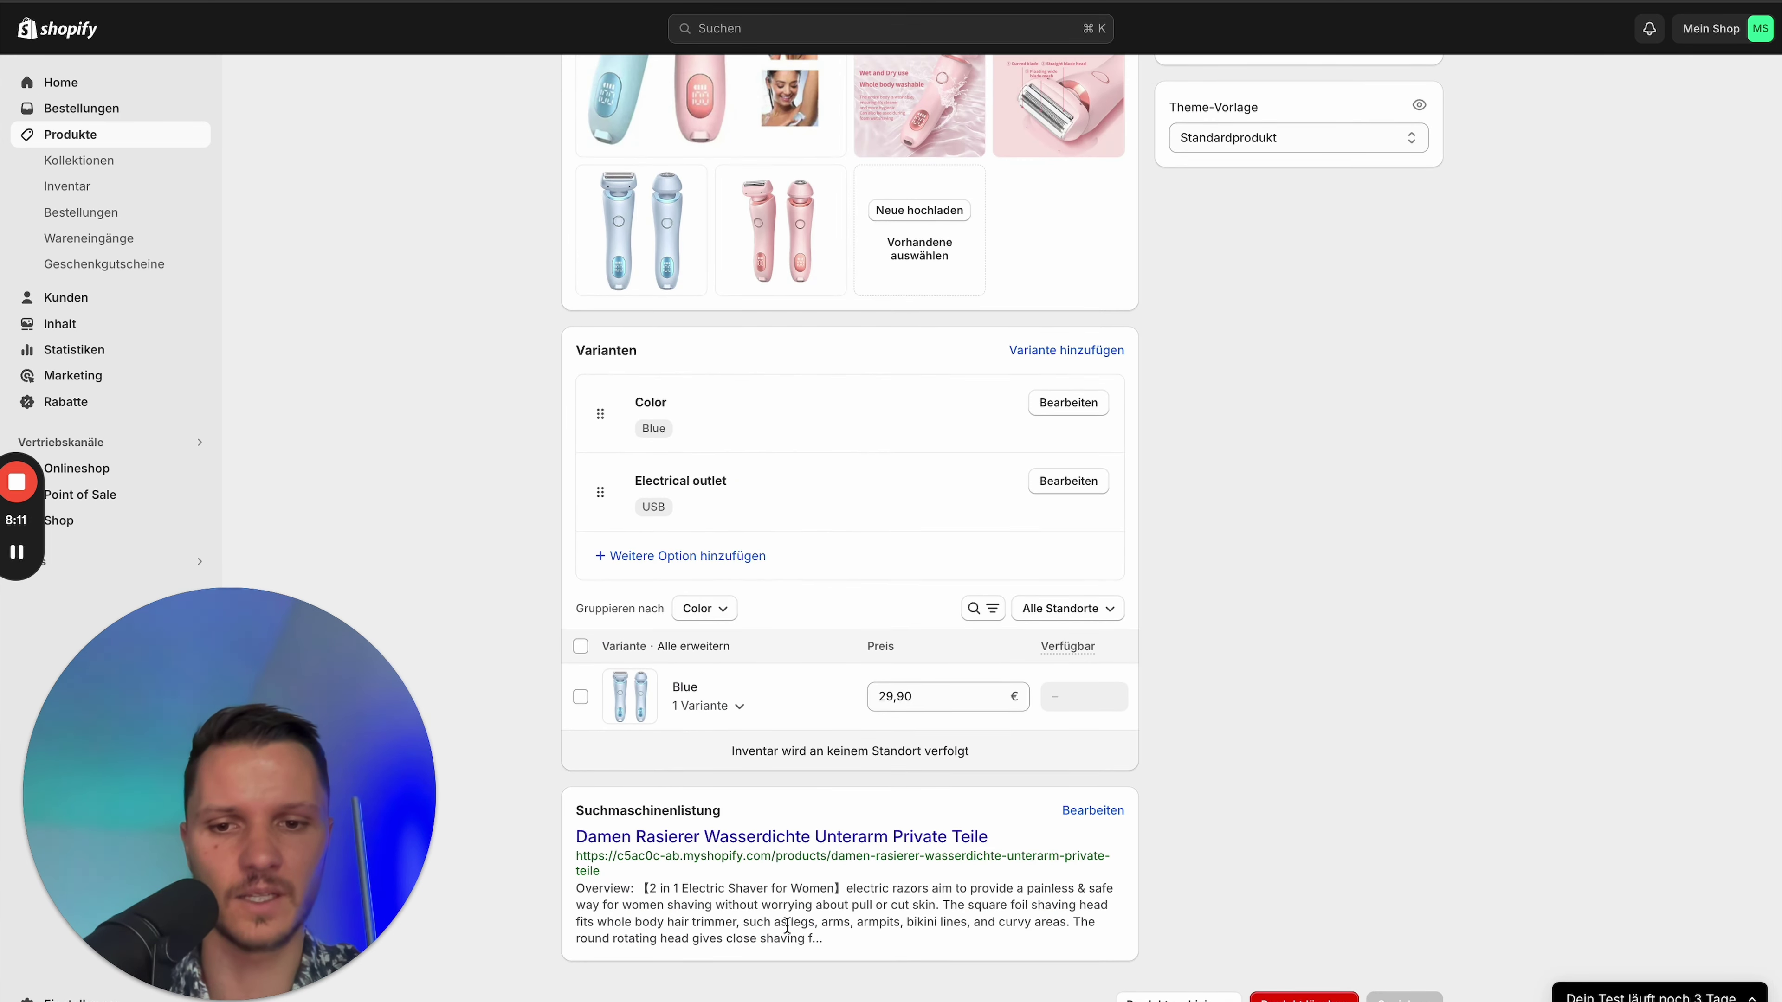
{"action": "scroll", "coordinate": [766, 500], "scroll_direction": "up", "scroll_amount": 15}
{"action": "scroll", "coordinate": [736, 394], "scroll_direction": "down", "scroll_amount": 15}
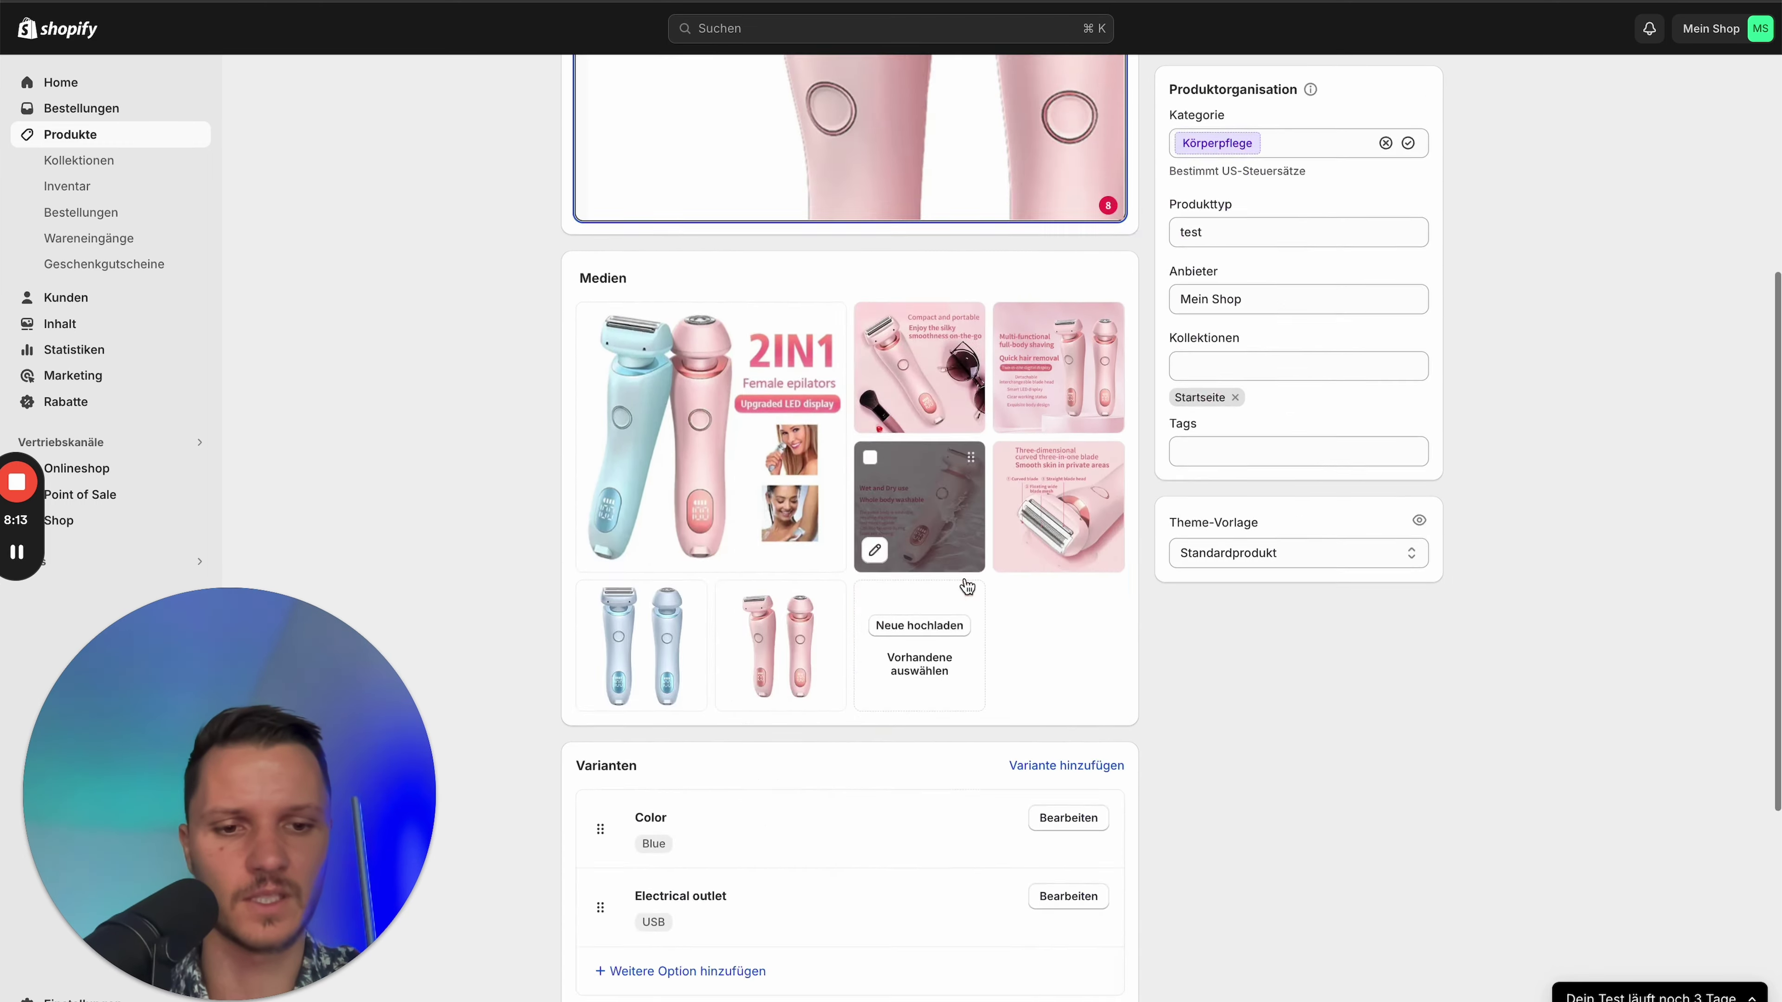
{"action": "scroll", "coordinate": [1039, 680], "scroll_direction": "up", "scroll_amount": 15}
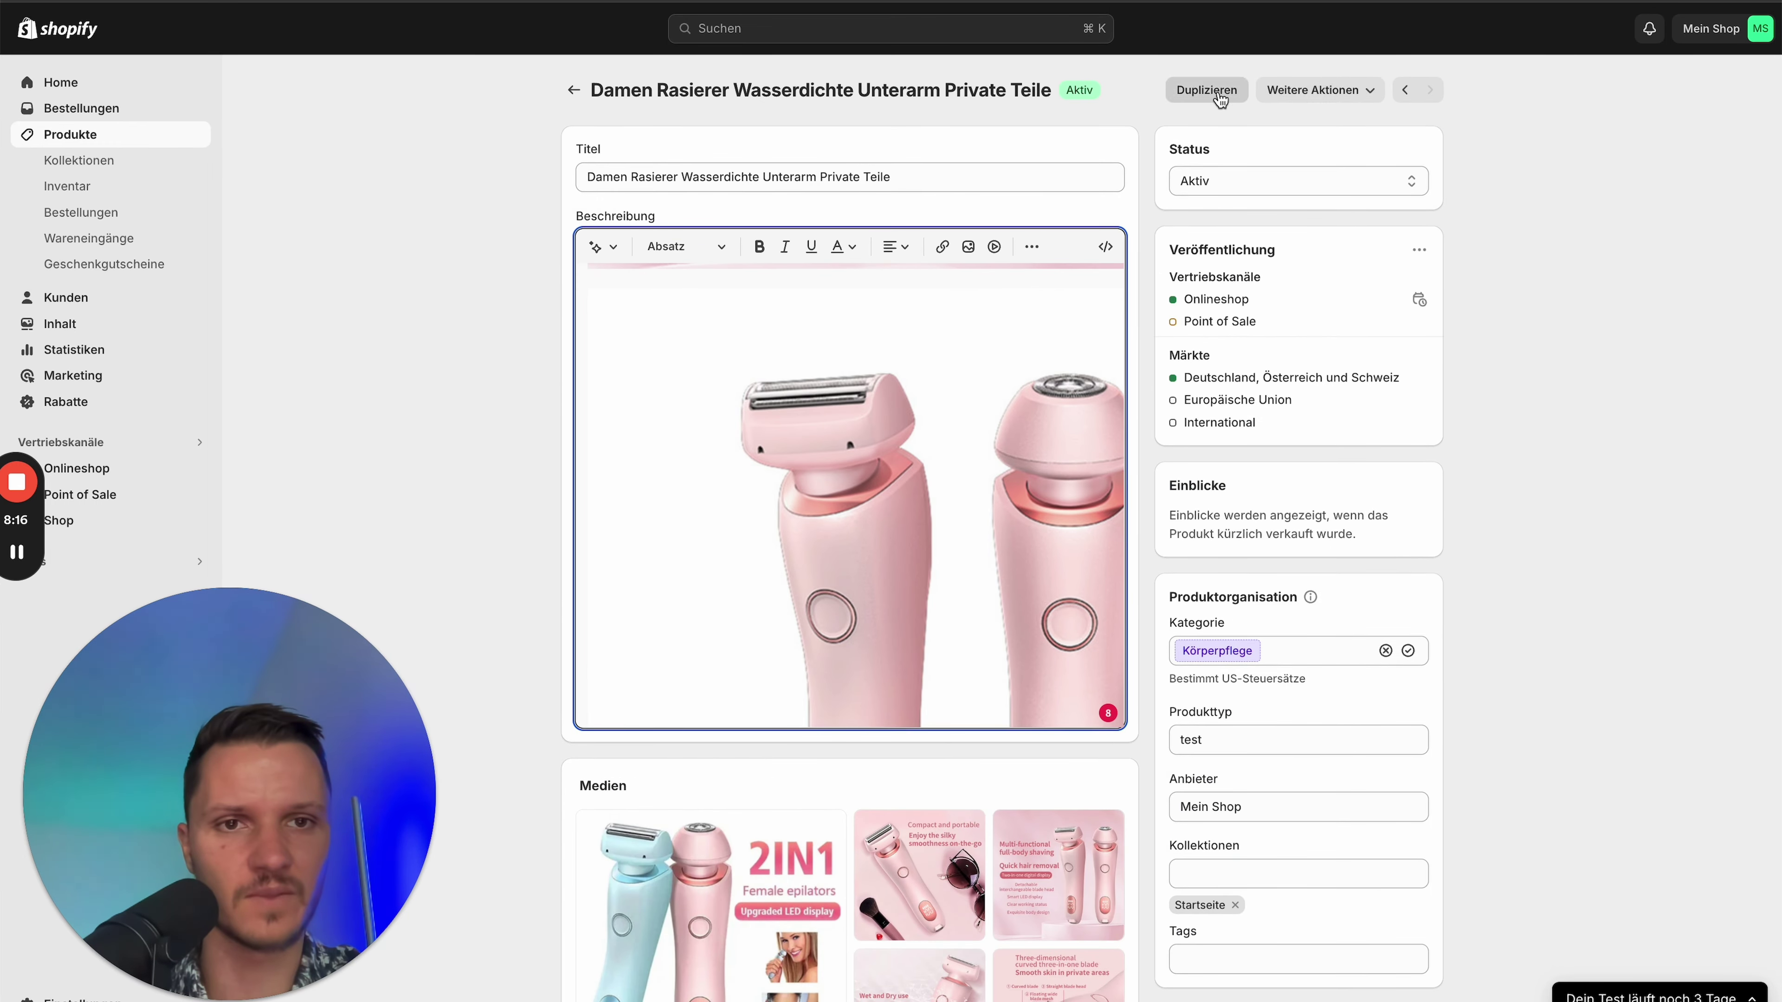
- Preview the shaver in the online store and review its product page from title to description images
{"action": "left_click", "coordinate": [1331, 92]}
{"action": "left_click", "coordinate": [1300, 156]}
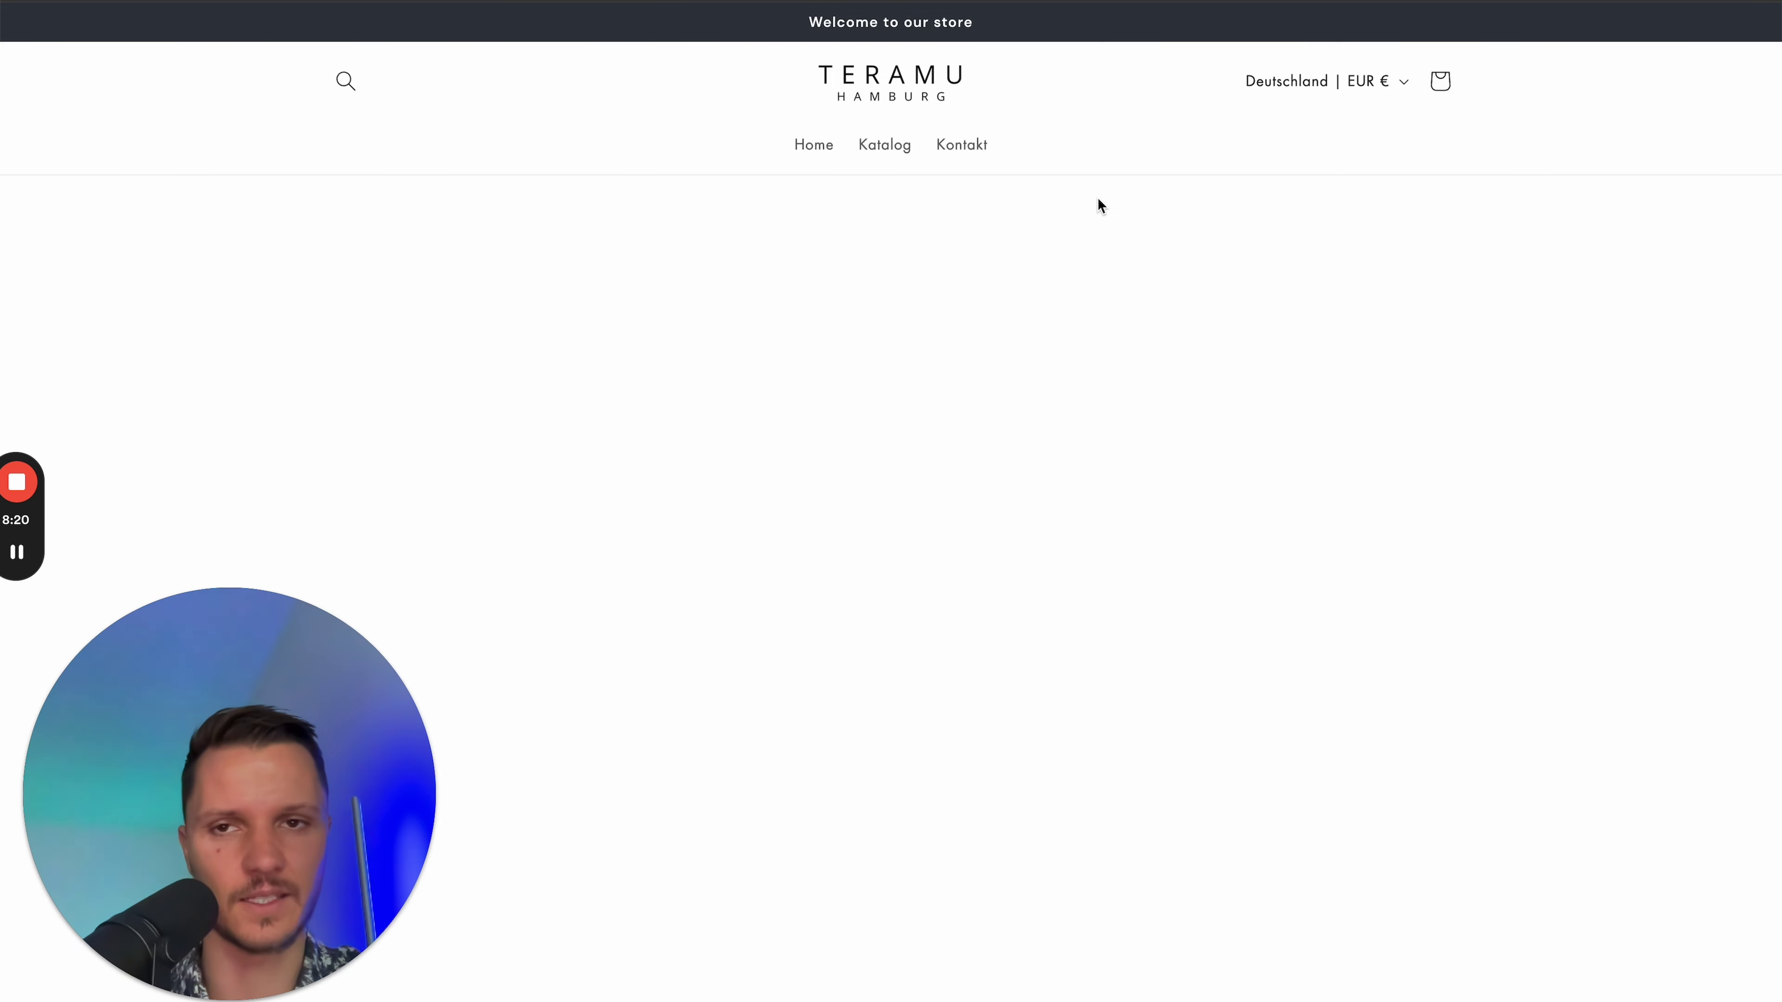
{"action": "scroll", "coordinate": [898, 387], "scroll_direction": "down", "scroll_amount": 4}
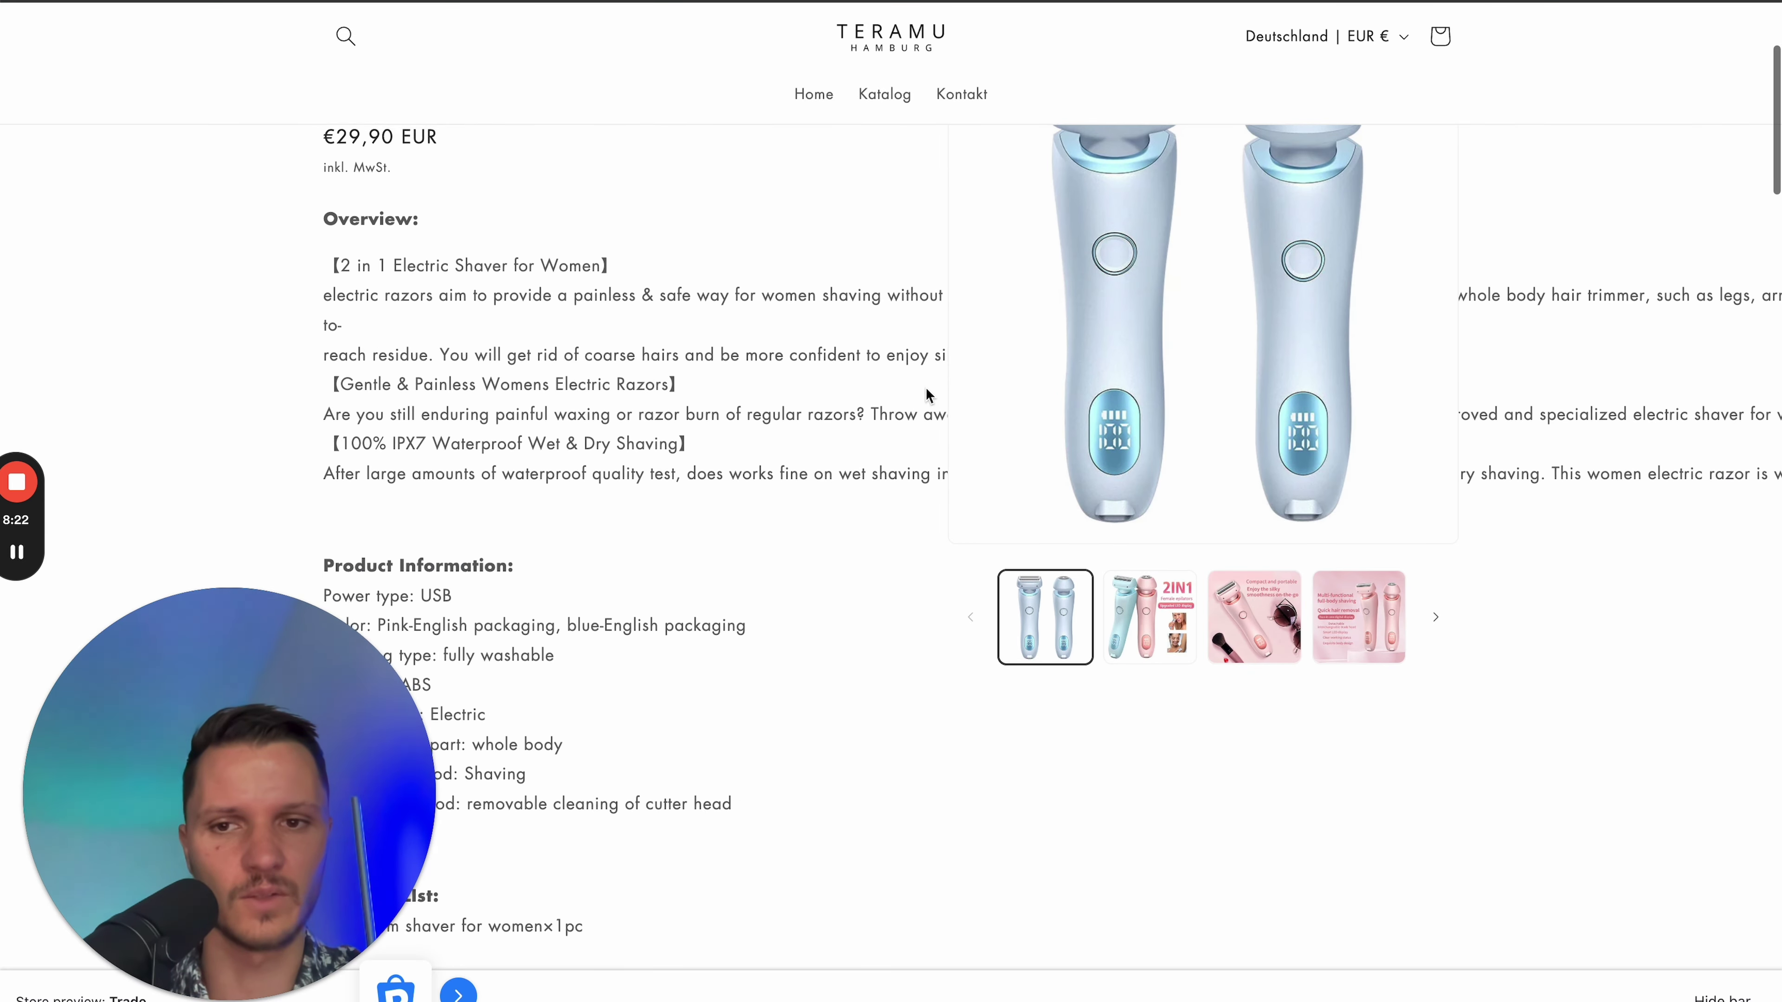
{"action": "scroll", "coordinate": [828, 309], "scroll_direction": "down", "scroll_amount": 6}
{"action": "scroll", "coordinate": [828, 303], "scroll_direction": "up", "scroll_amount": 10}
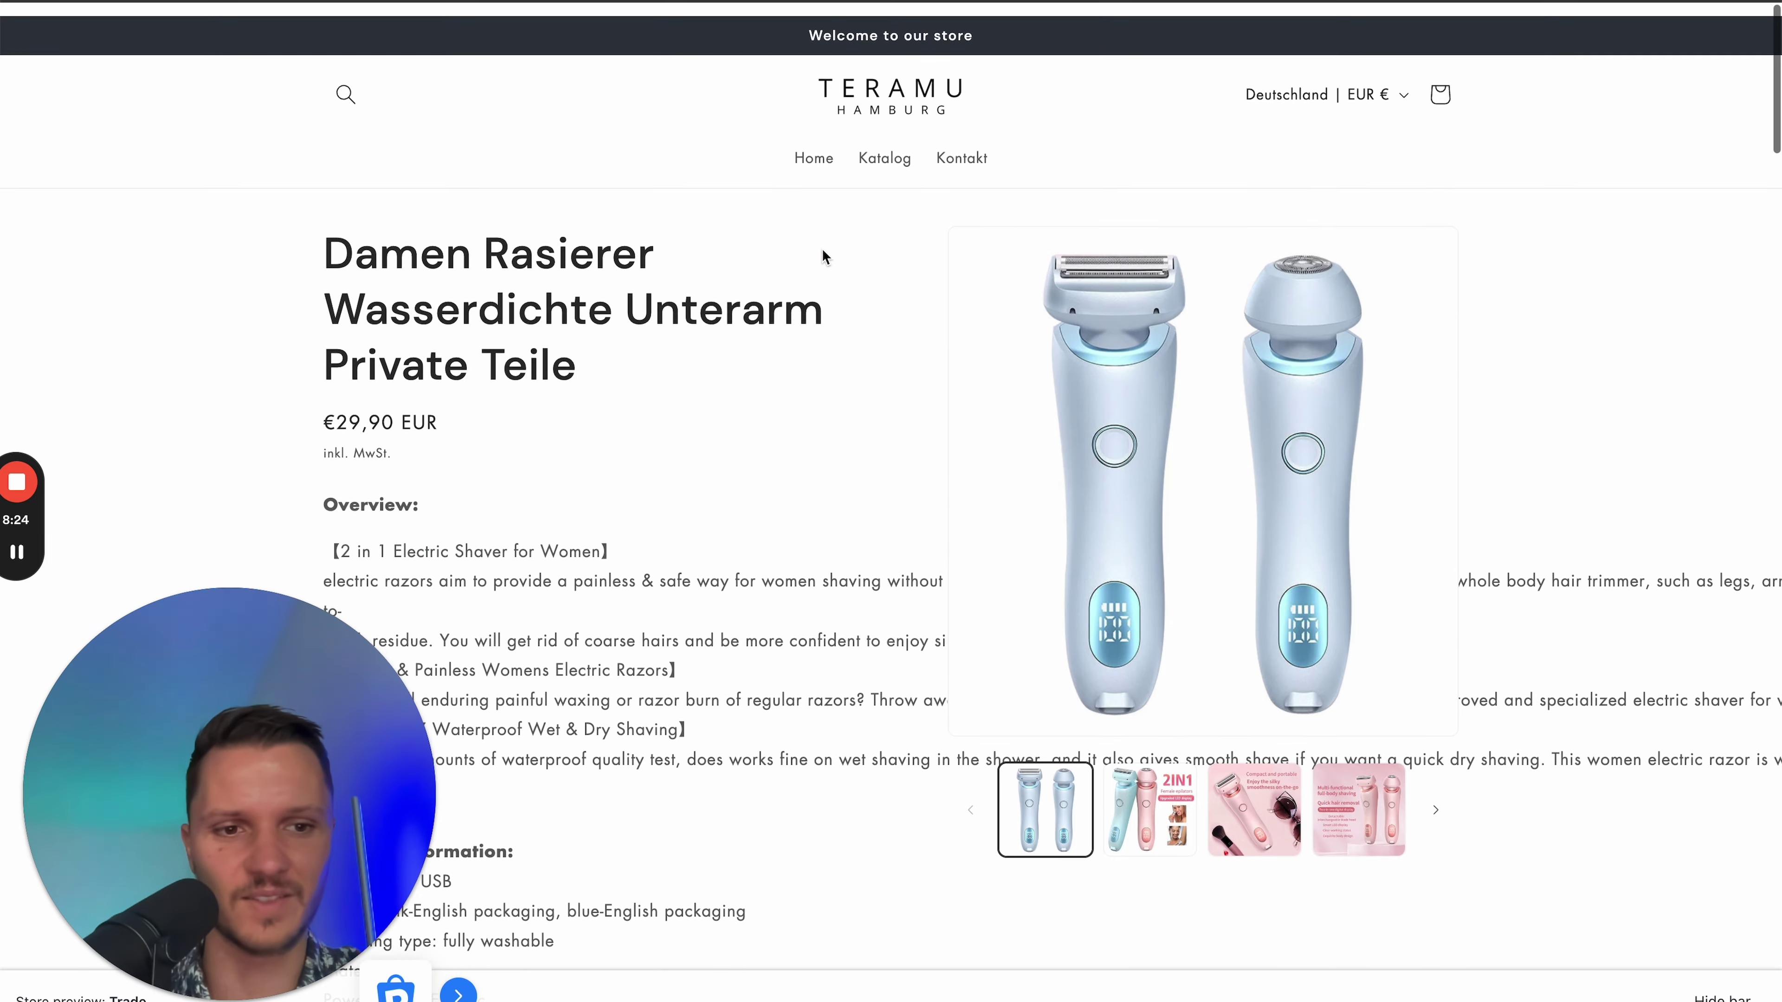
{"action": "scroll", "coordinate": [807, 287], "scroll_direction": "down", "scroll_amount": 15}
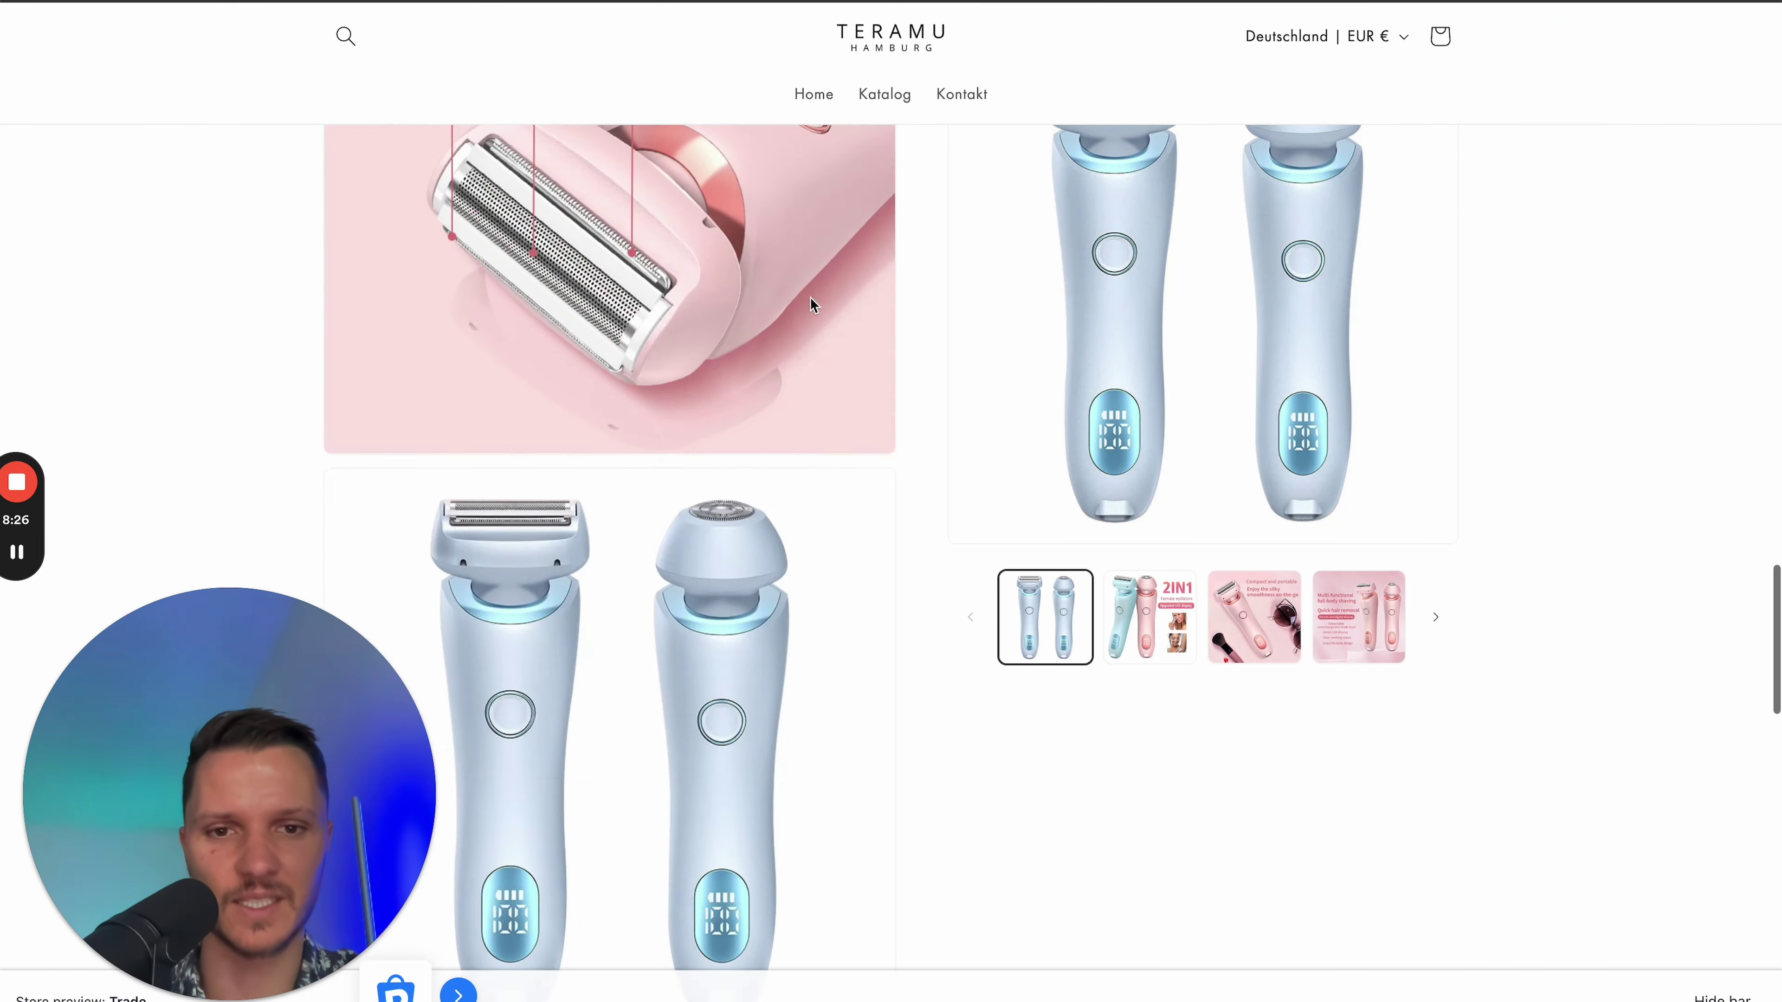
{"action": "scroll", "coordinate": [810, 309], "scroll_direction": "down", "scroll_amount": 5}
{"action": "scroll", "coordinate": [811, 281], "scroll_direction": "up", "scroll_amount": 20}
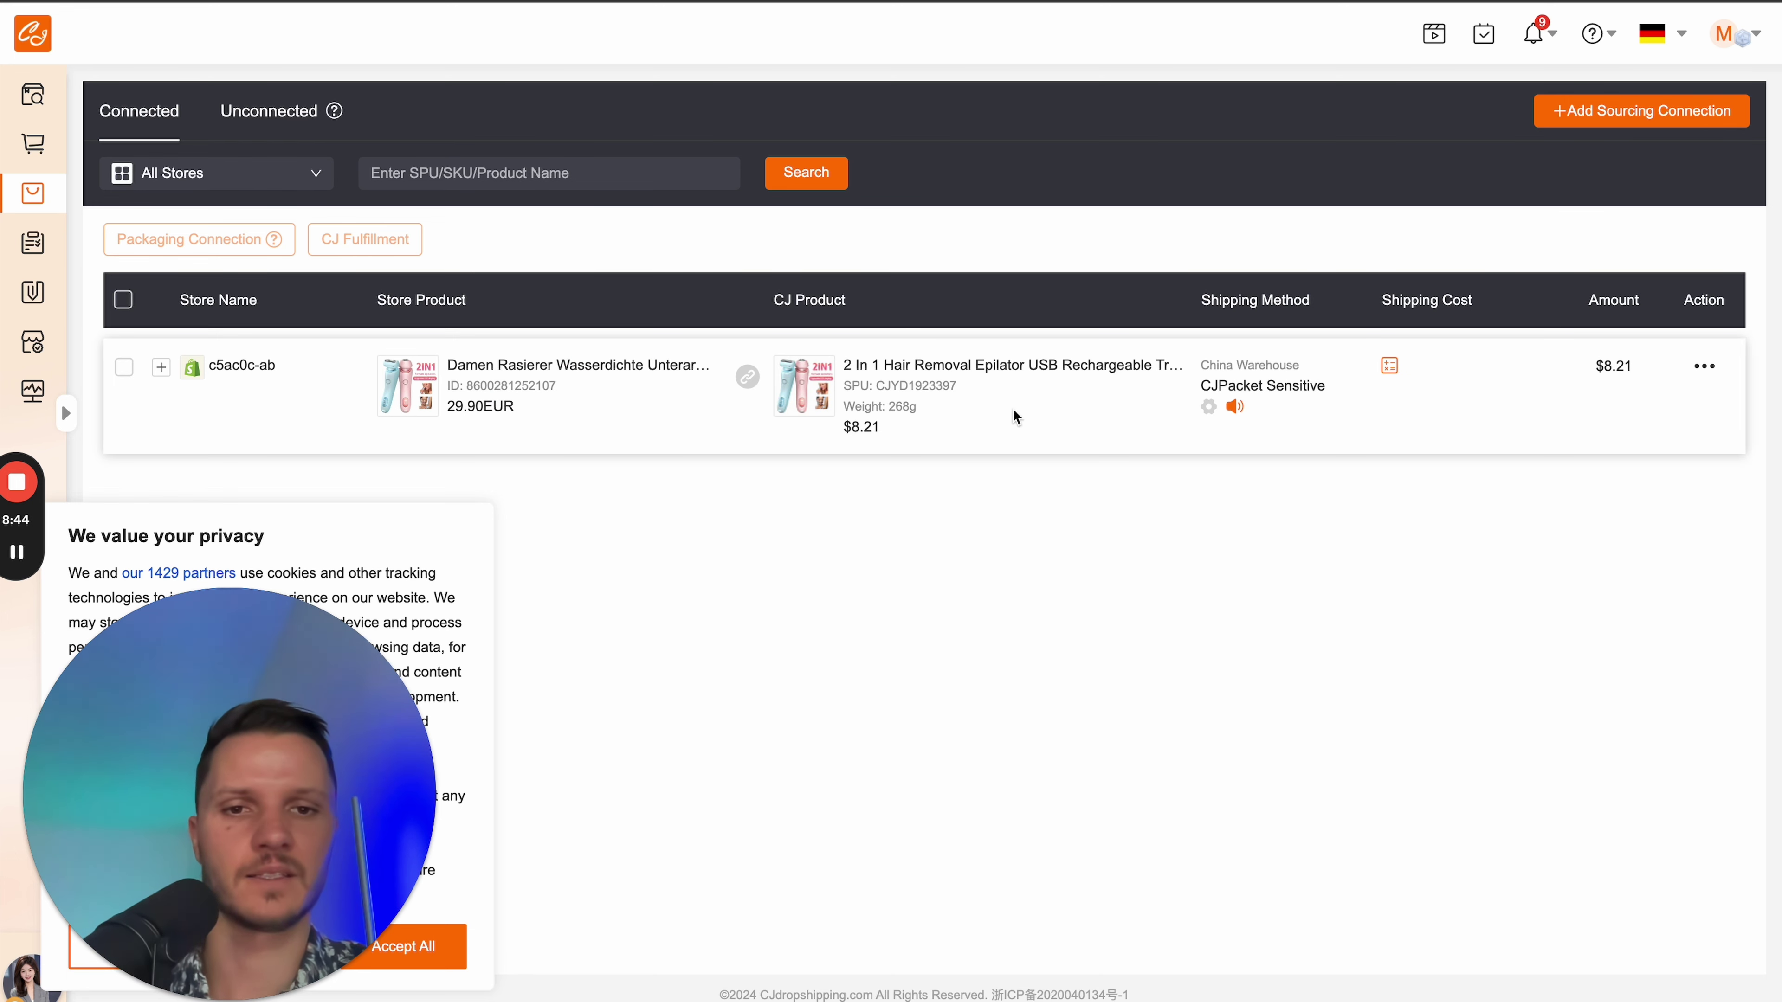
- Leave the CJ product connections page and select the Damen Rasierer Wasserdichte Unterarm Private Teile product in Shopify's product list
{"action": "left_click", "coordinate": [976, 364]}
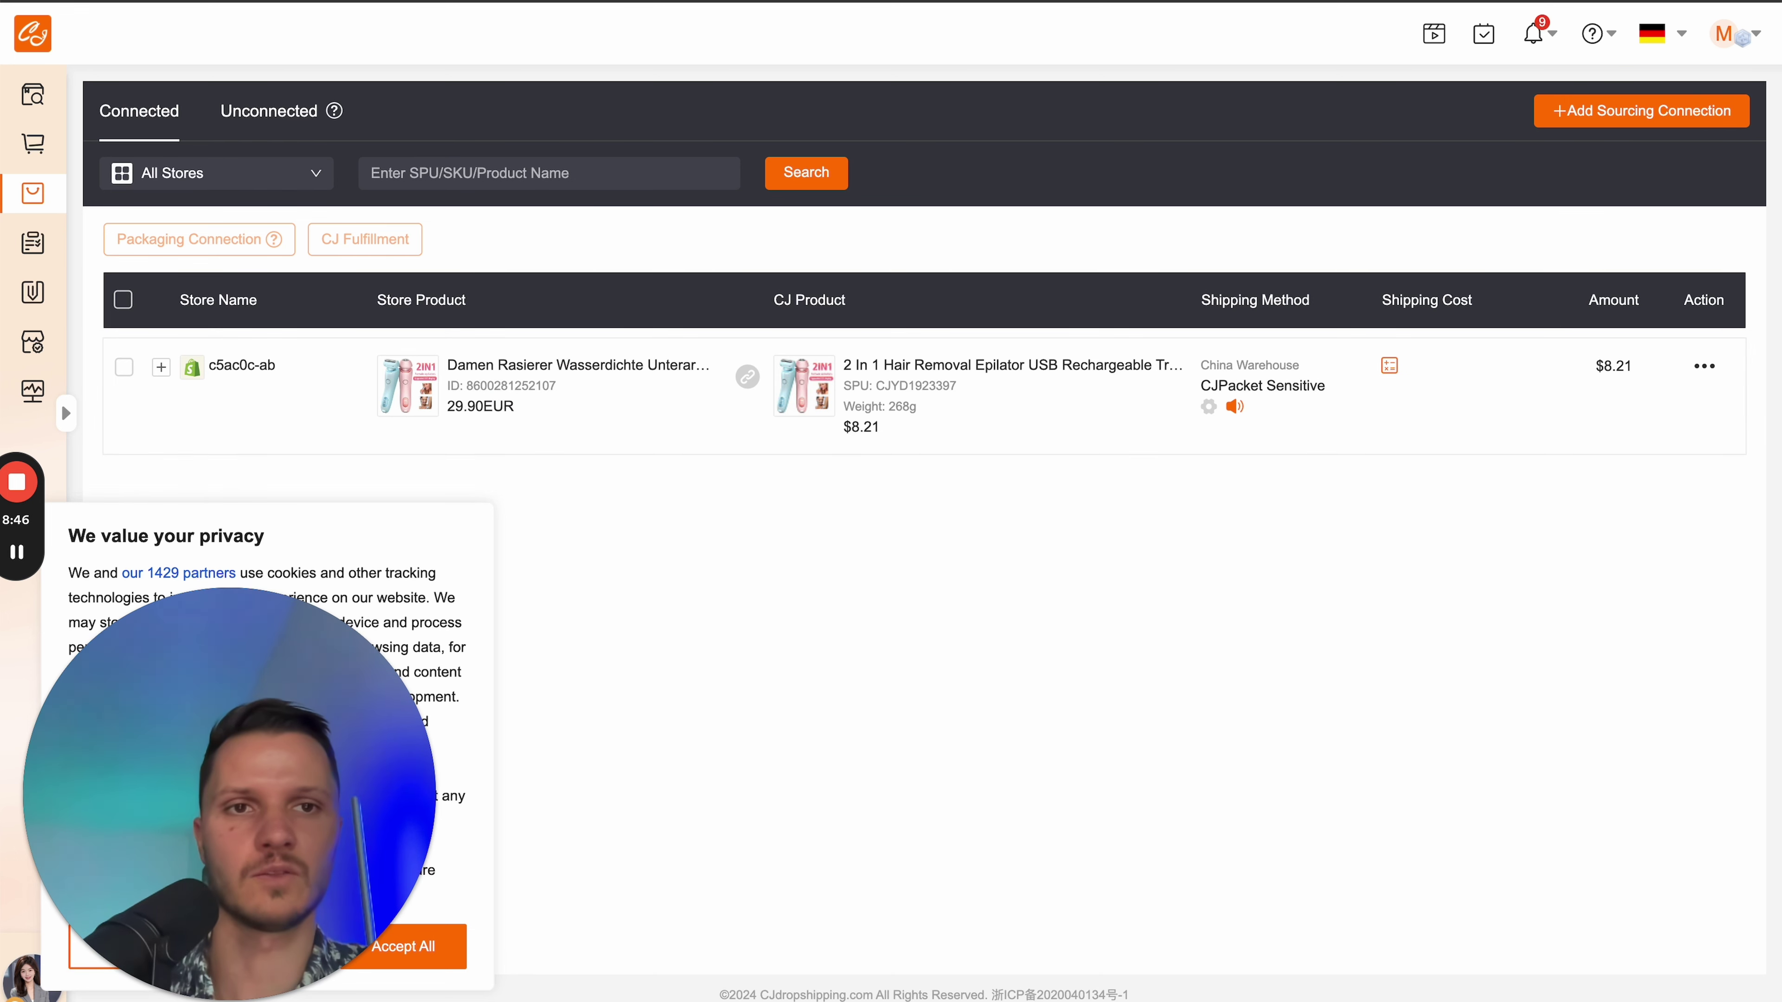
{"action": "key", "text": "super+w"}
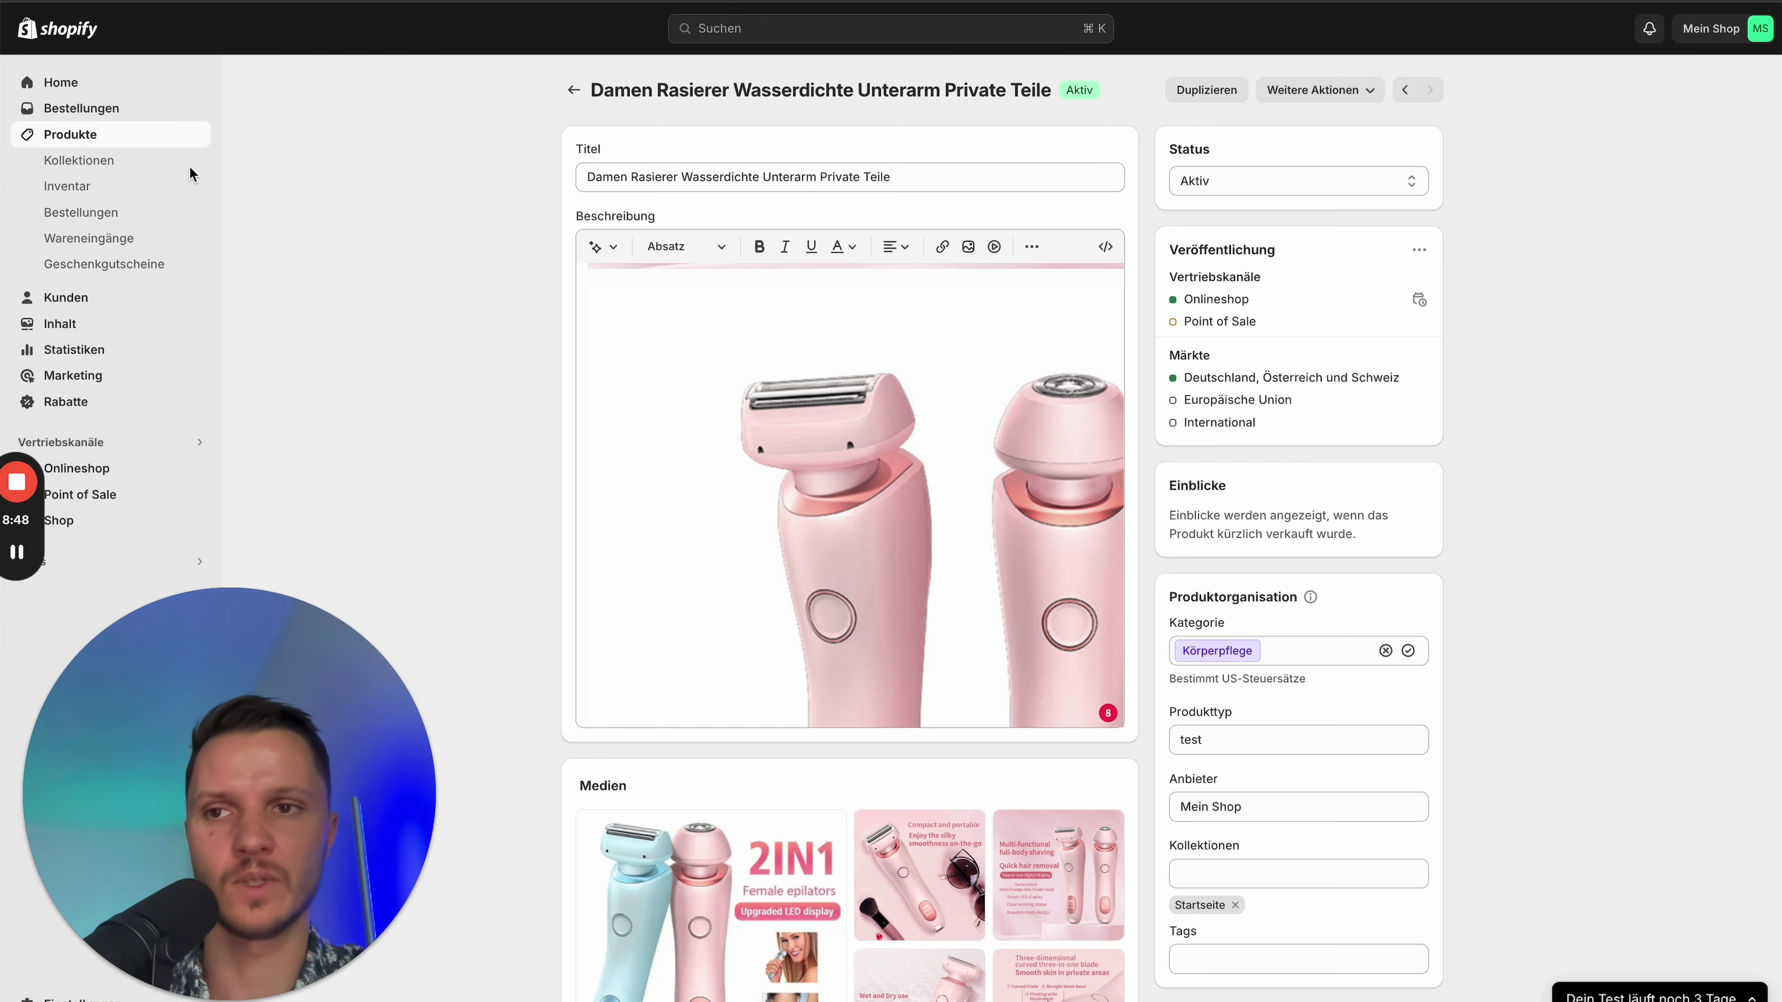
{"action": "left_click", "coordinate": [96, 143]}
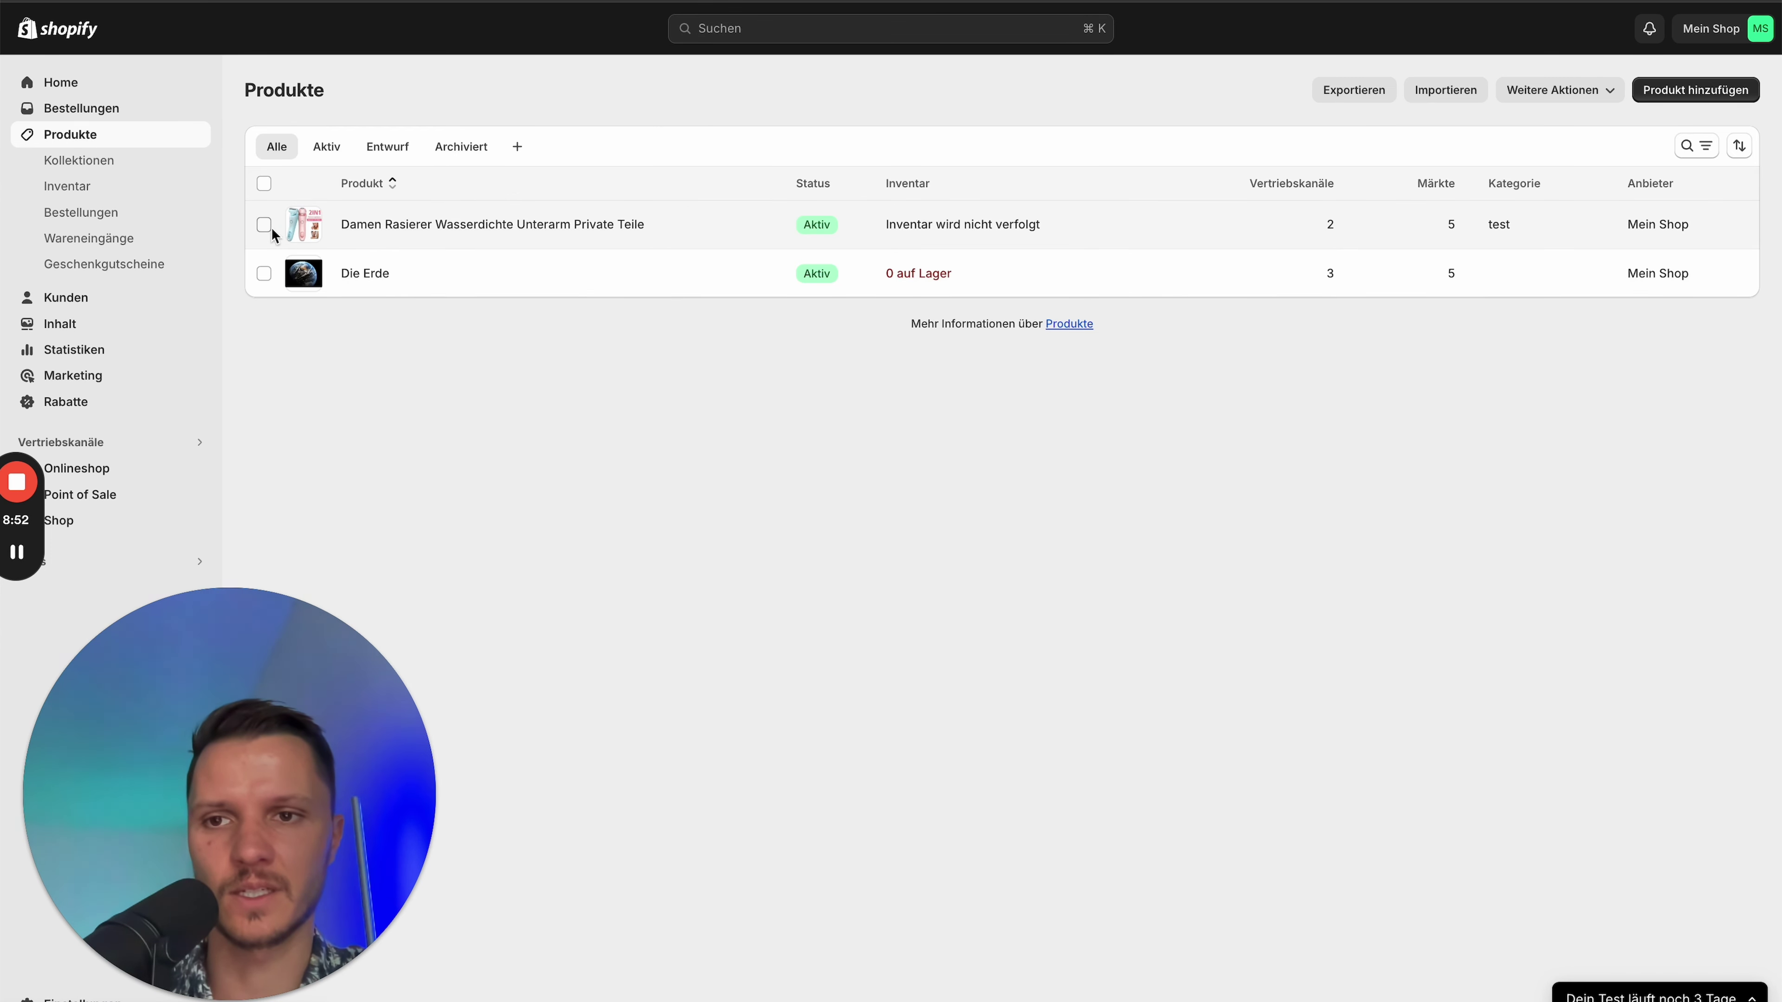
{"action": "left_click", "coordinate": [264, 225]}
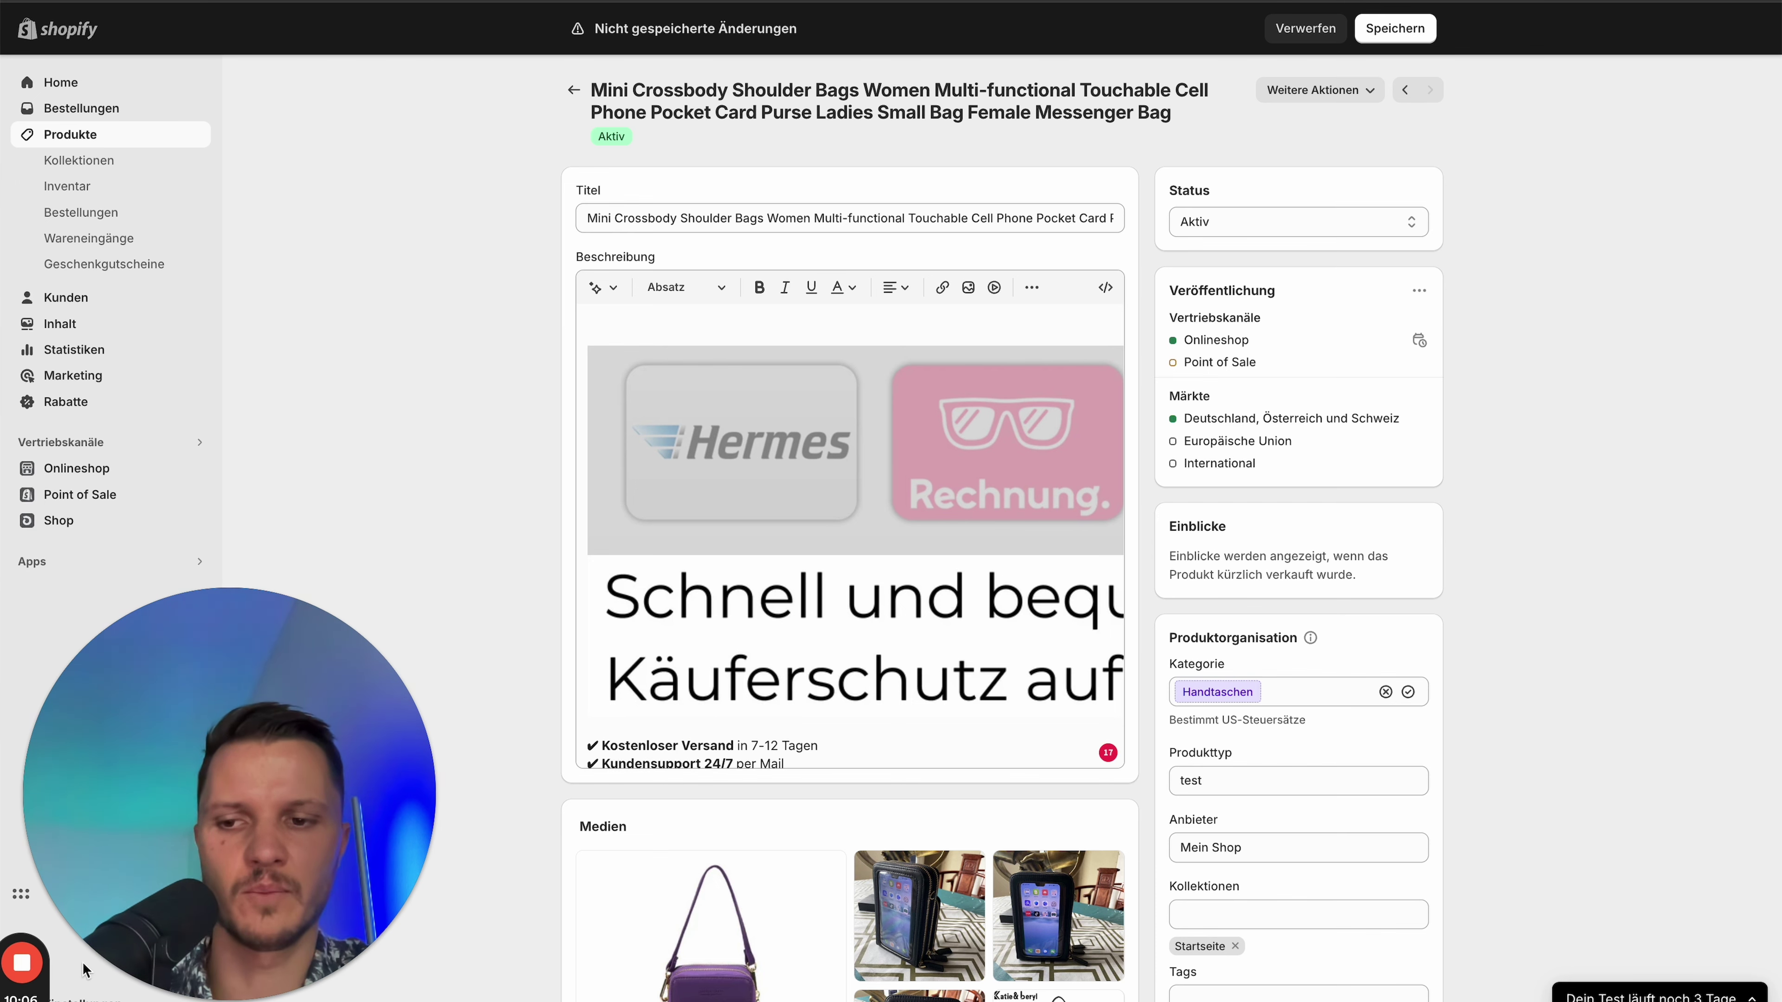
- Examine the payment banner, text graphic, benefit list and product images in the Mini Crossbody bag's description
{"action": "left_click", "coordinate": [797, 617]}
{"action": "scroll", "coordinate": [792, 642], "scroll_direction": "down", "scroll_amount": 5}
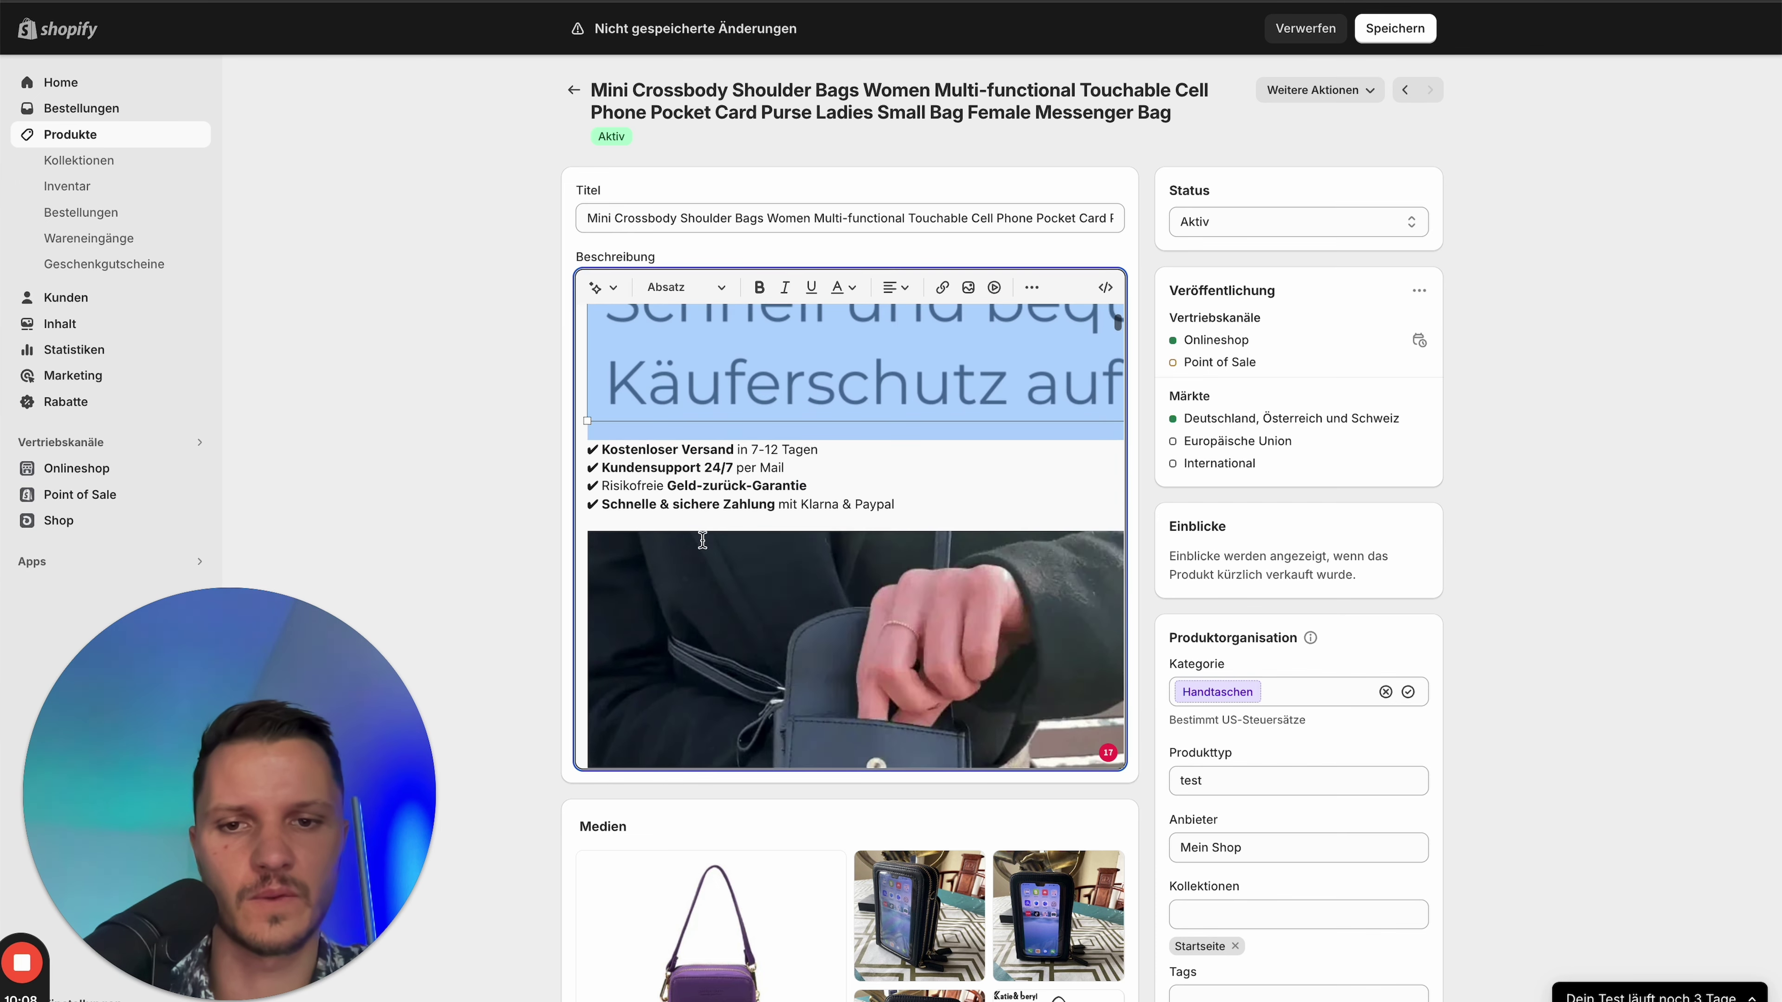
{"action": "scroll", "coordinate": [471, 517], "scroll_direction": "down", "scroll_amount": 6}
{"action": "scroll", "coordinate": [485, 386], "scroll_direction": "up", "scroll_amount": 7}
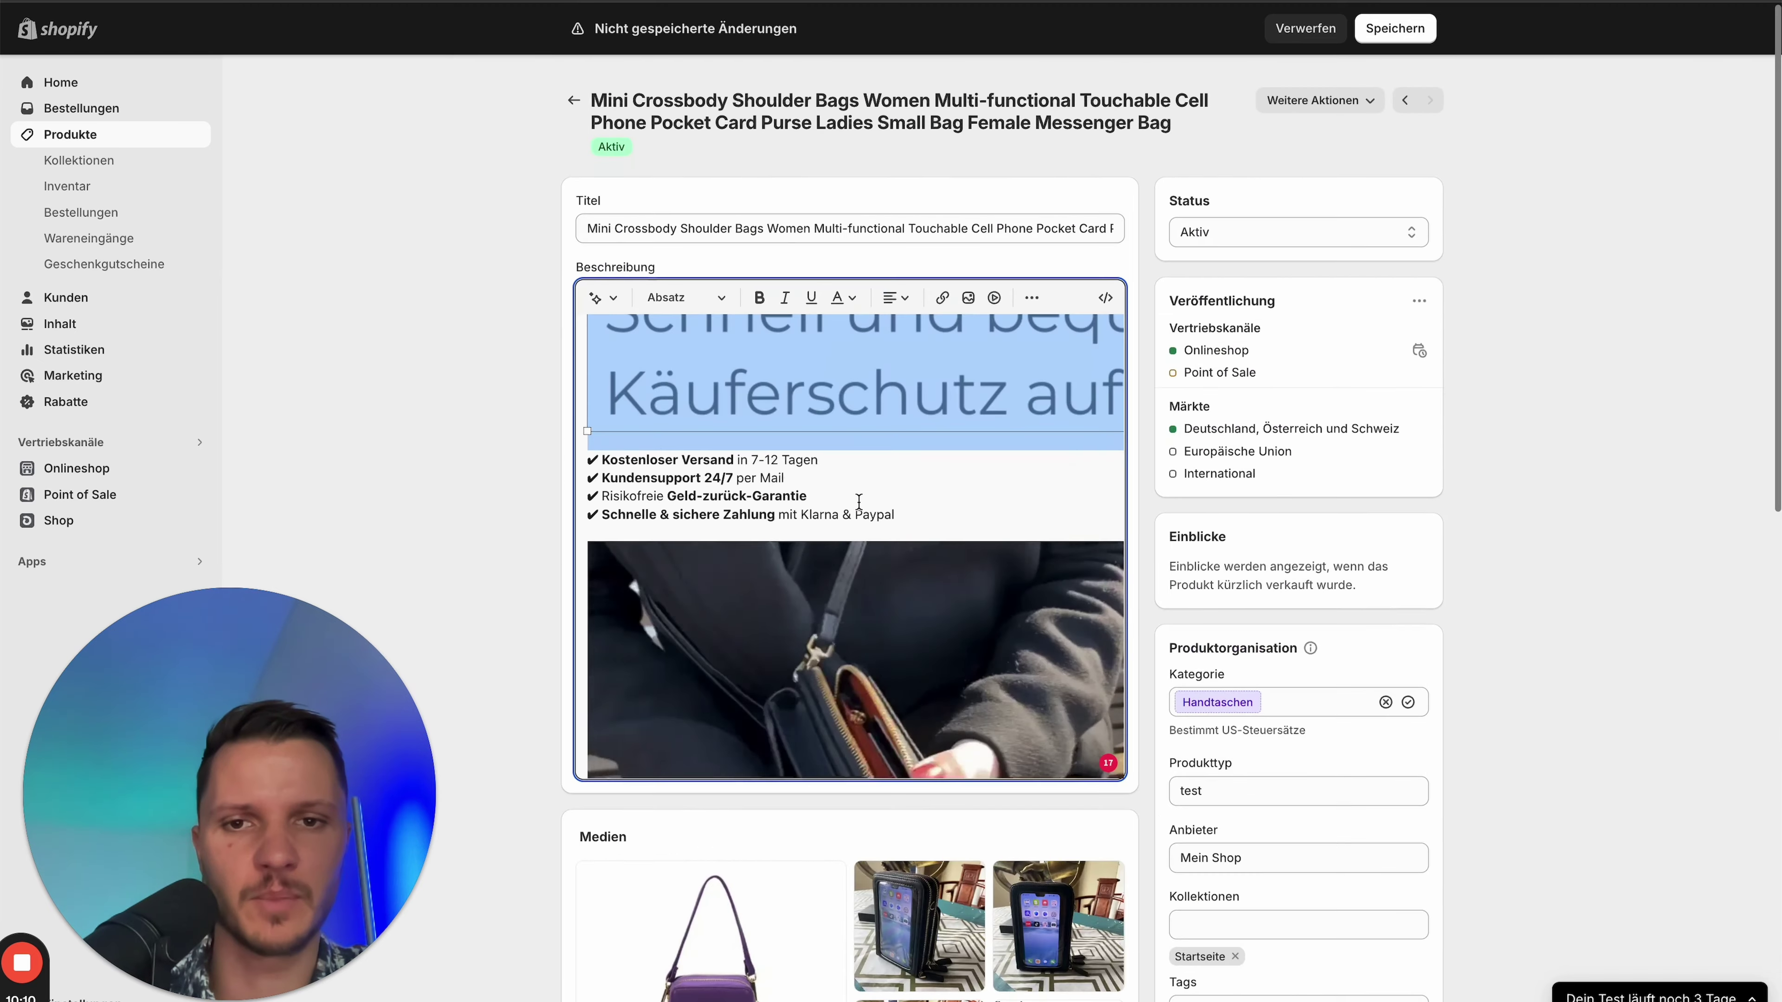
{"action": "scroll", "coordinate": [812, 467], "scroll_direction": "up", "scroll_amount": 4}
{"action": "left_click", "coordinate": [786, 436]}
{"action": "left_click", "coordinate": [771, 568]}
{"action": "scroll", "coordinate": [780, 498], "scroll_direction": "down", "scroll_amount": 6}
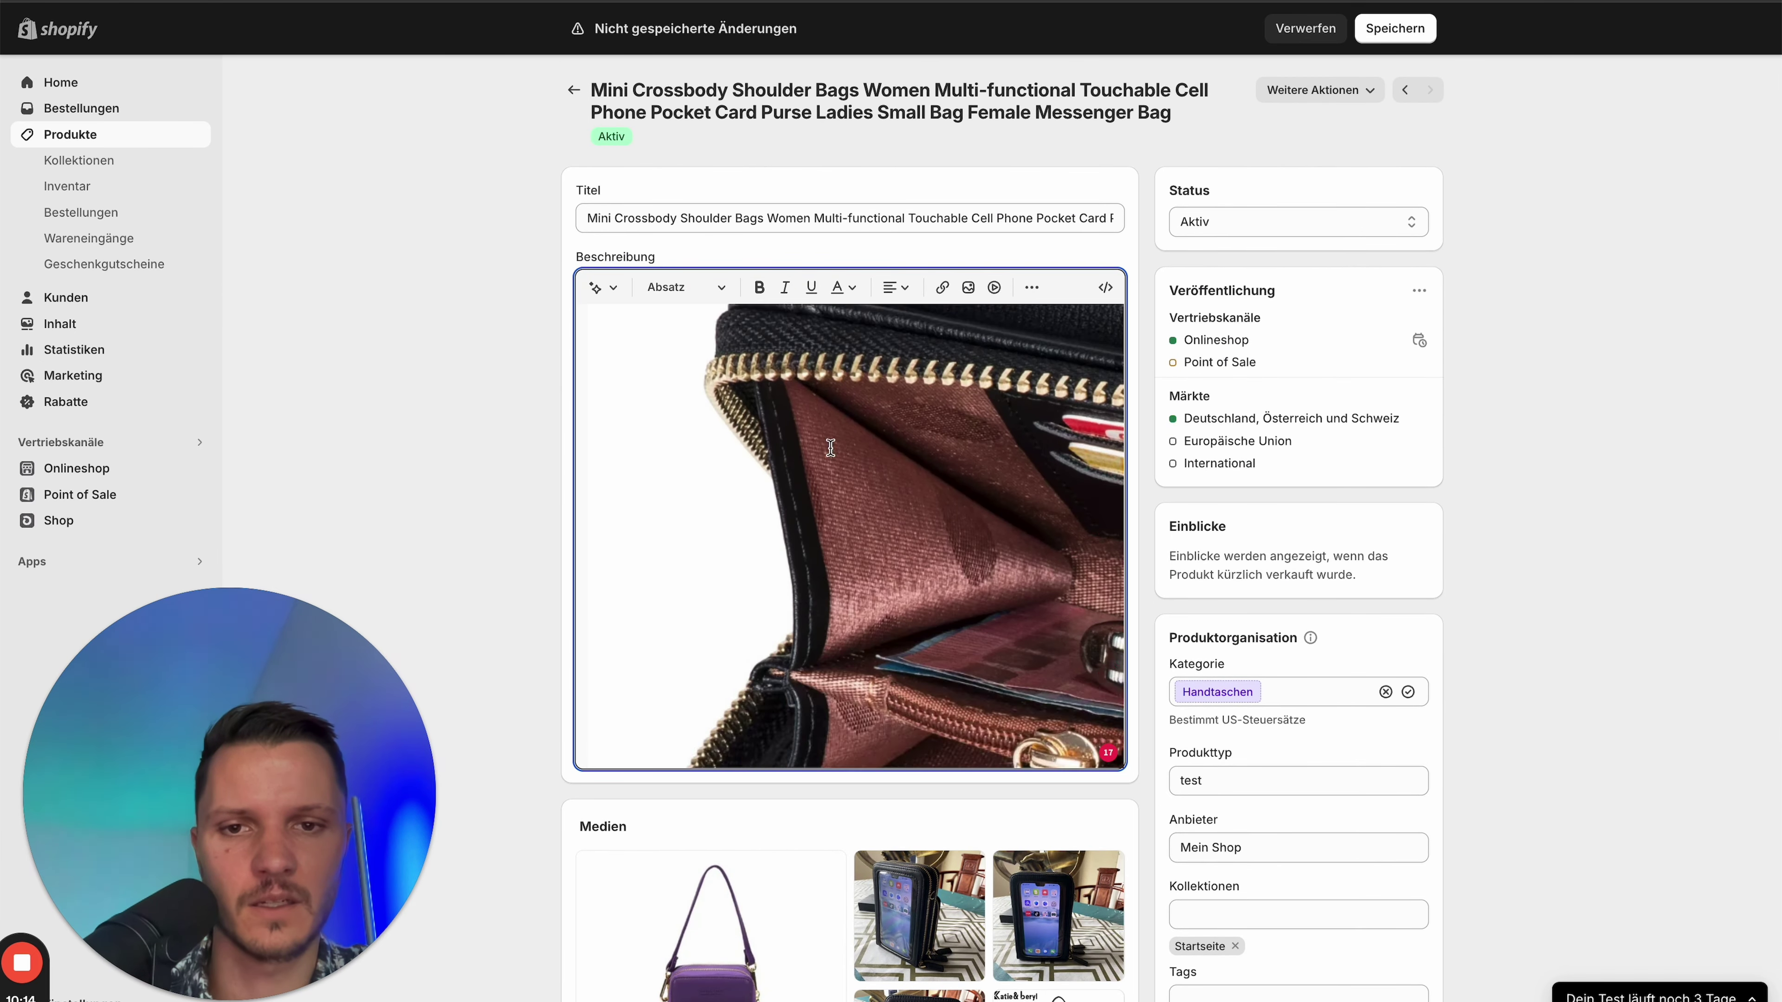
{"action": "scroll", "coordinate": [825, 443], "scroll_direction": "down", "scroll_amount": 1}
{"action": "scroll", "coordinate": [821, 440], "scroll_direction": "down", "scroll_amount": 3}
{"action": "scroll", "coordinate": [806, 393], "scroll_direction": "up", "scroll_amount": 8}
{"action": "left_click", "coordinate": [806, 463]}
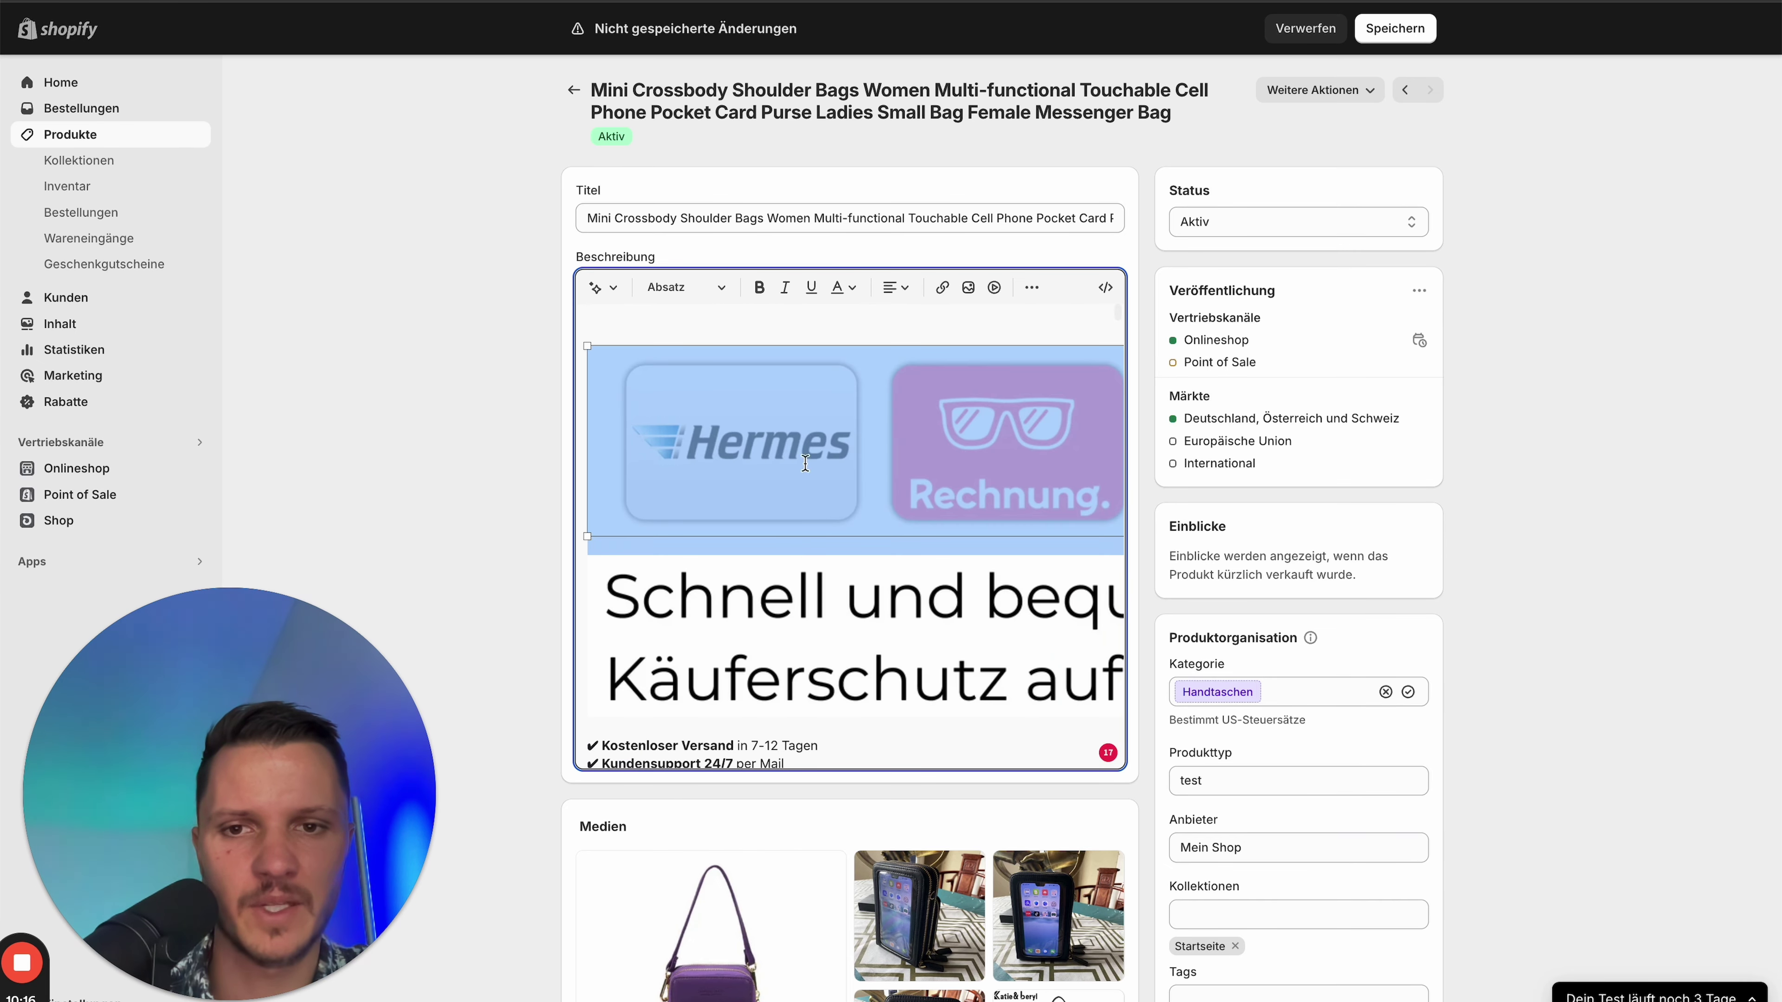
{"action": "left_click", "coordinate": [779, 608]}
- Open the image picker for the bag's description to view the shop library files, and close it without inserting anything
{"action": "left_click", "coordinate": [925, 342]}
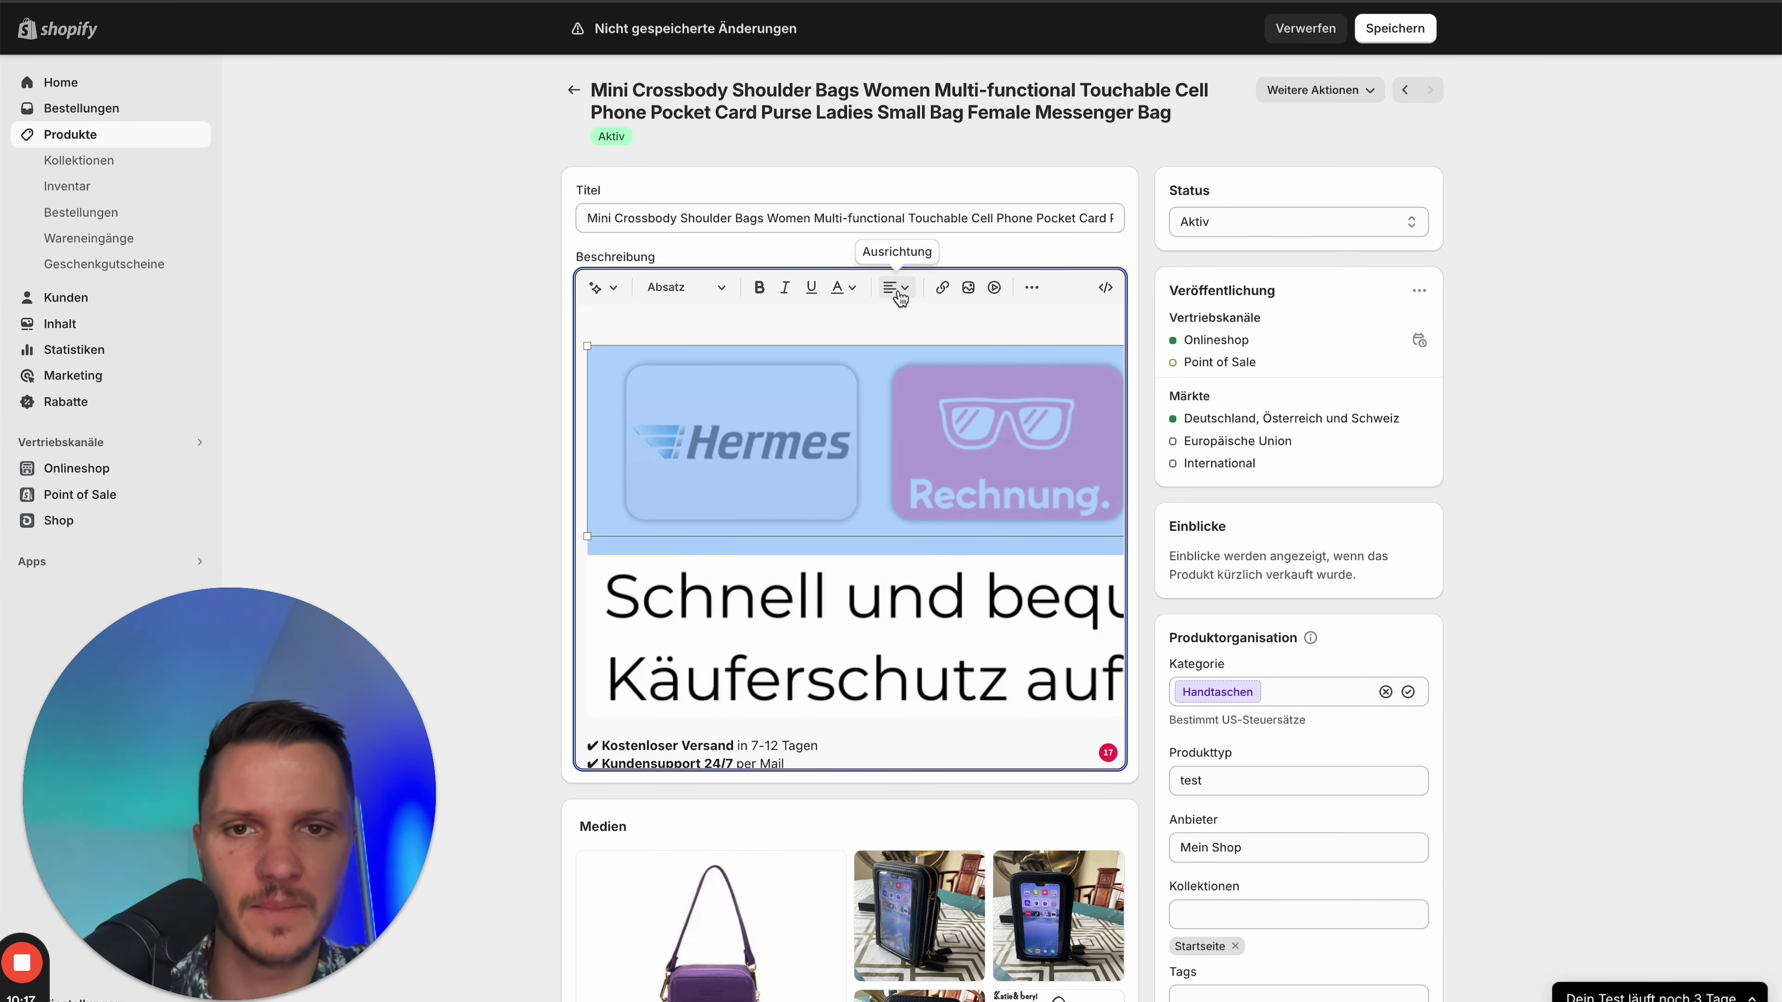
{"action": "left_click", "coordinate": [968, 288]}
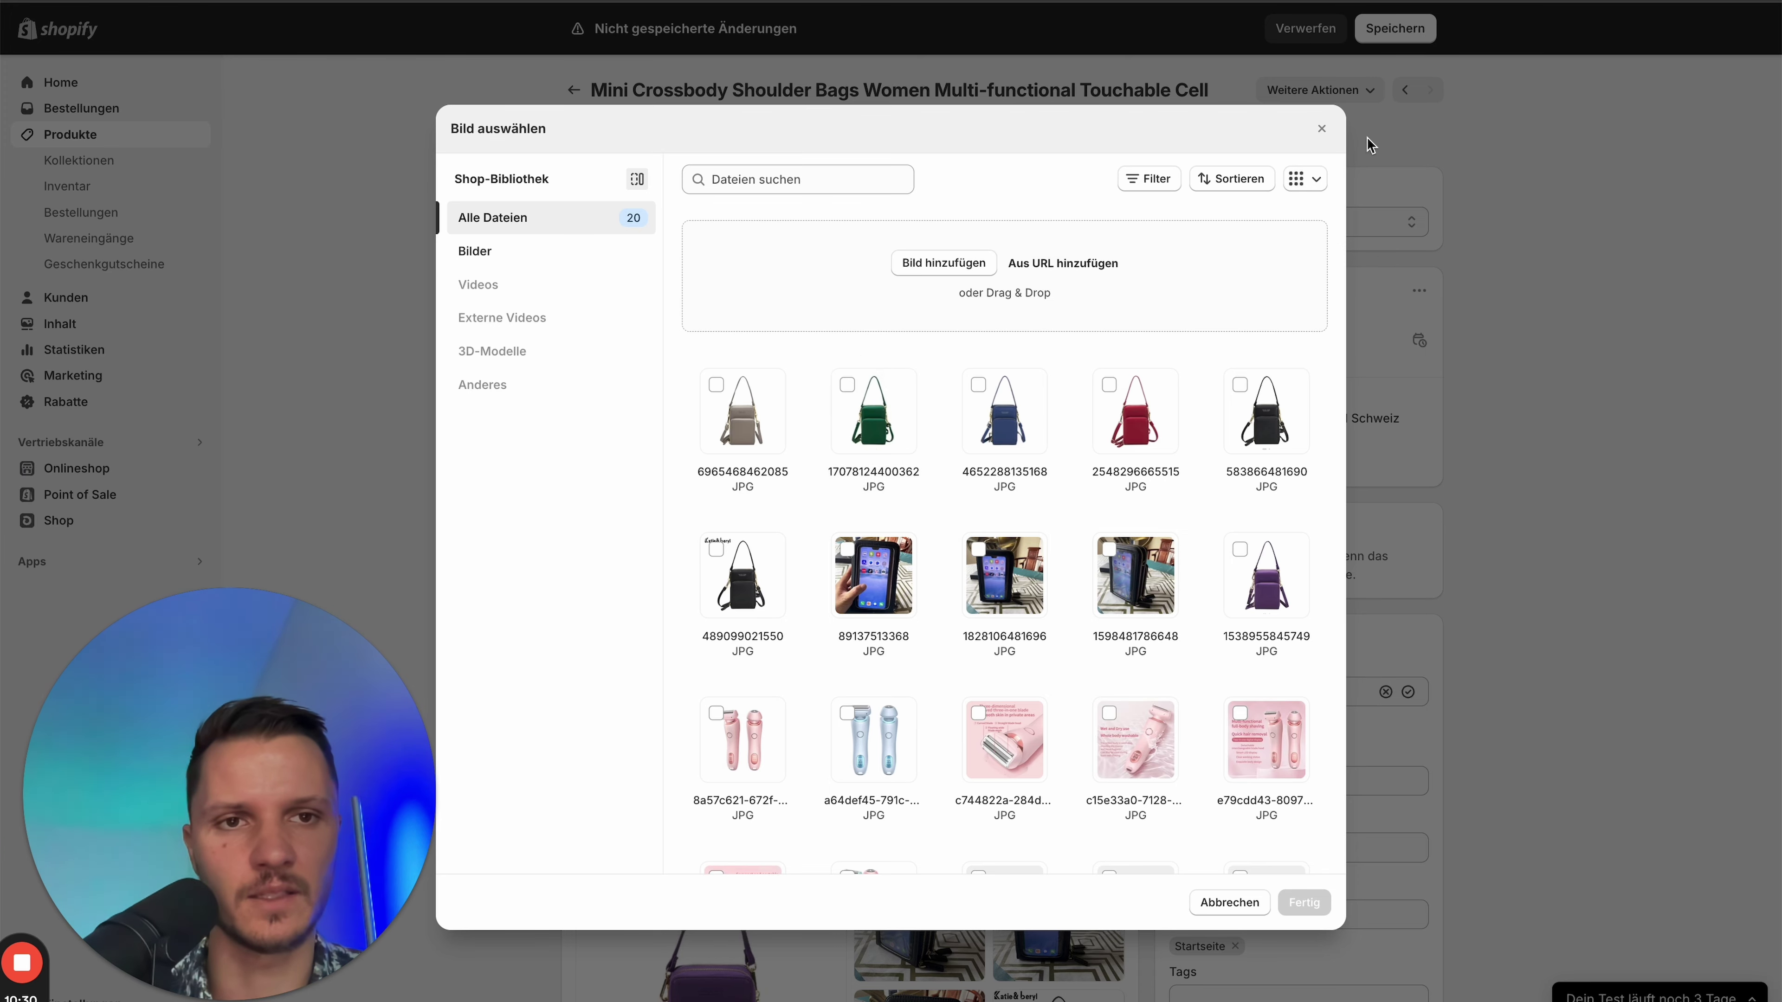
{"action": "left_click", "coordinate": [1319, 132]}
- Inspect the Hermes and Rechnung banner and the Käuferschutz text graphic above the description's benefit list
{"action": "left_click", "coordinate": [895, 610]}
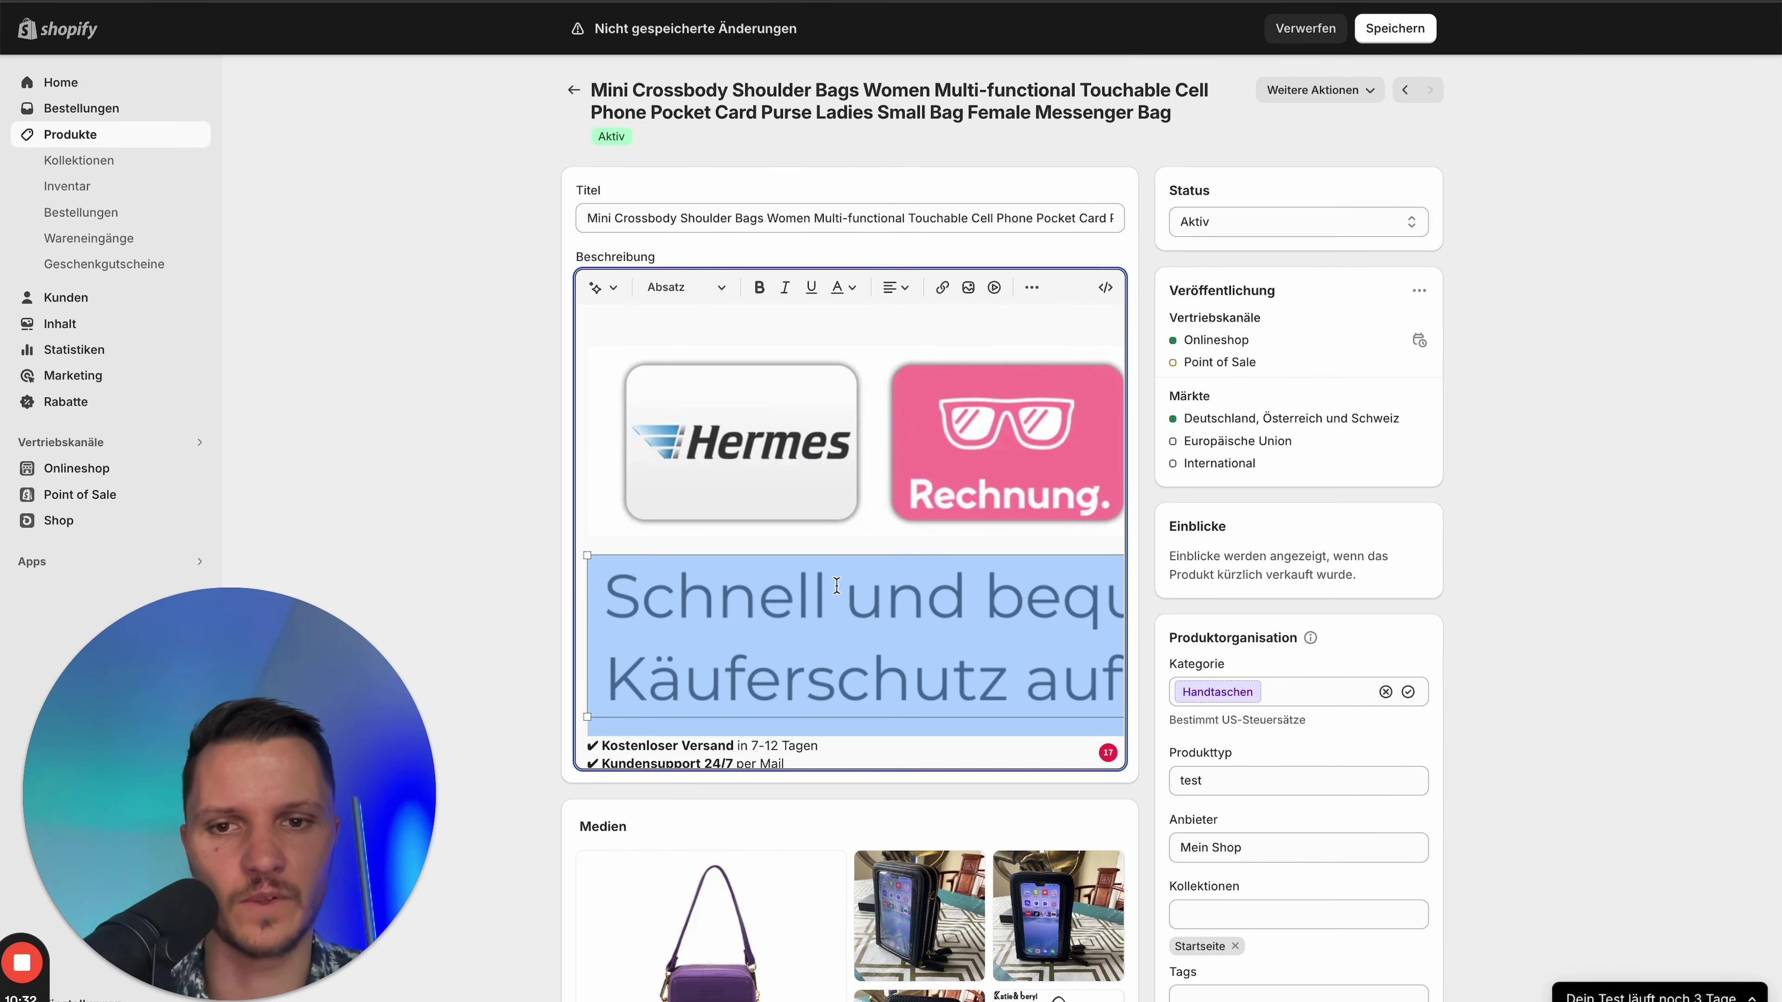
{"action": "scroll", "coordinate": [895, 487], "scroll_direction": "down", "scroll_amount": 2}
{"action": "scroll", "coordinate": [895, 488], "scroll_direction": "down", "scroll_amount": 2}
{"action": "scroll", "coordinate": [879, 413], "scroll_direction": "up", "scroll_amount": 4}
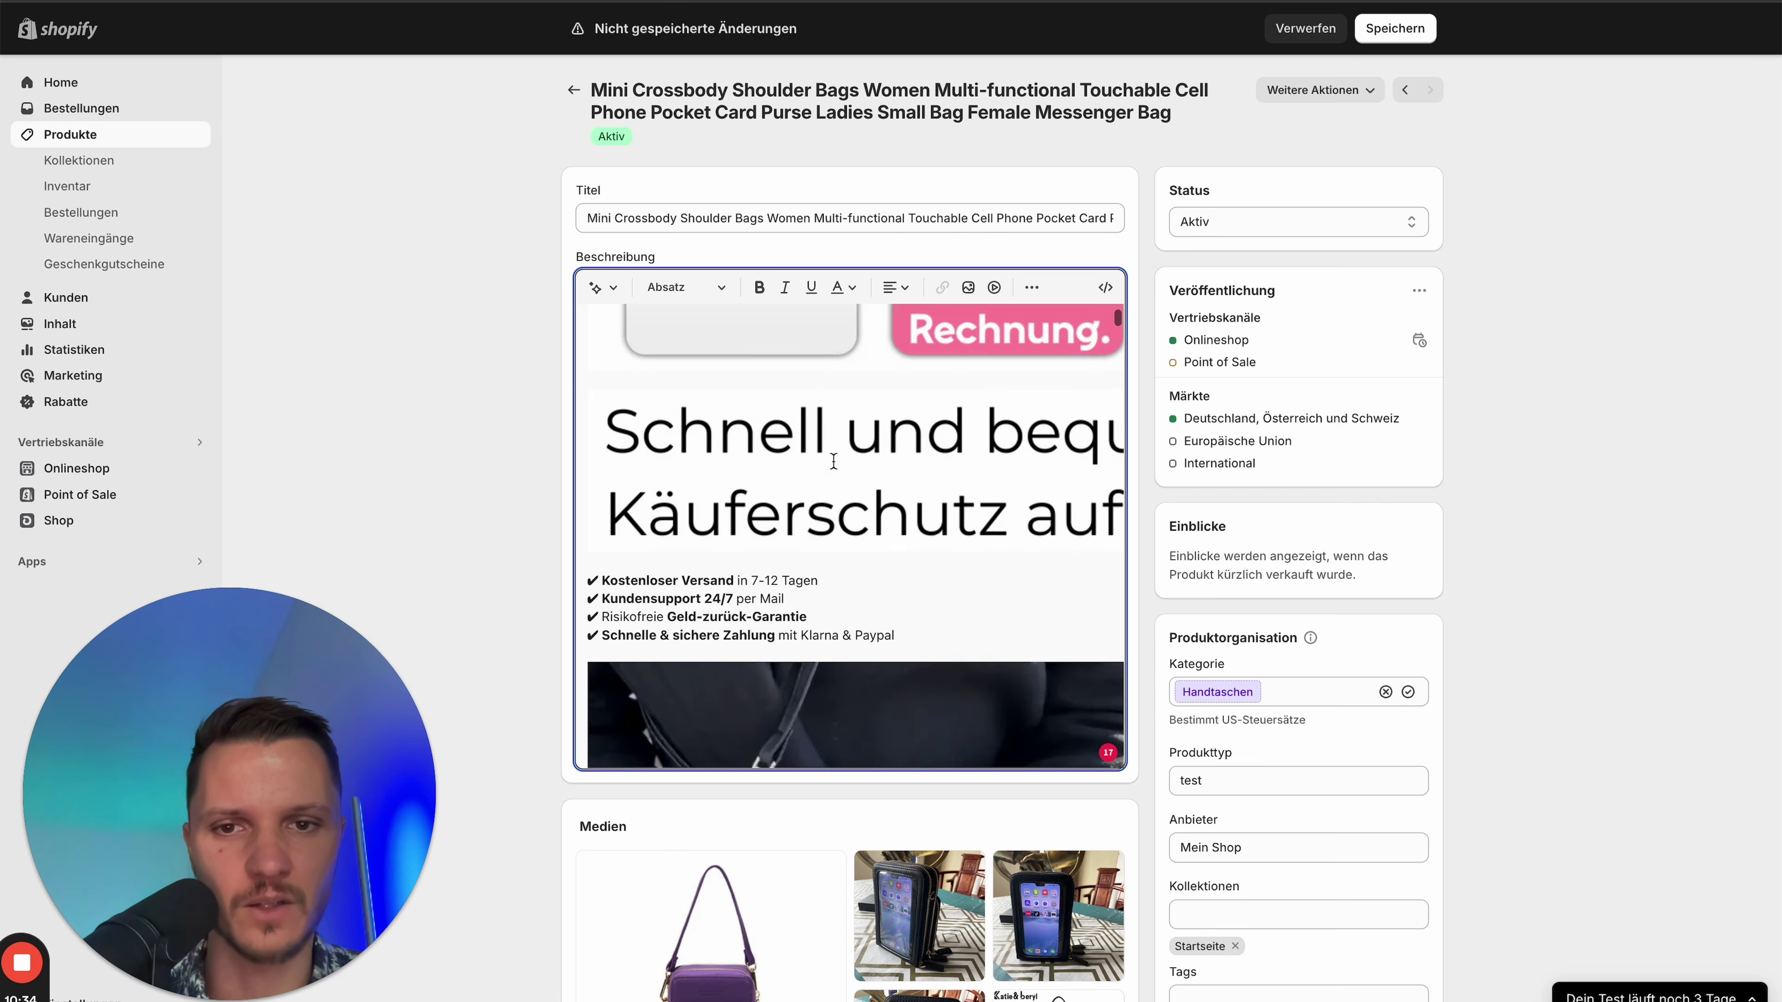
{"action": "scroll", "coordinate": [879, 422], "scroll_direction": "up", "scroll_amount": 1}
{"action": "left_click", "coordinate": [867, 466]}
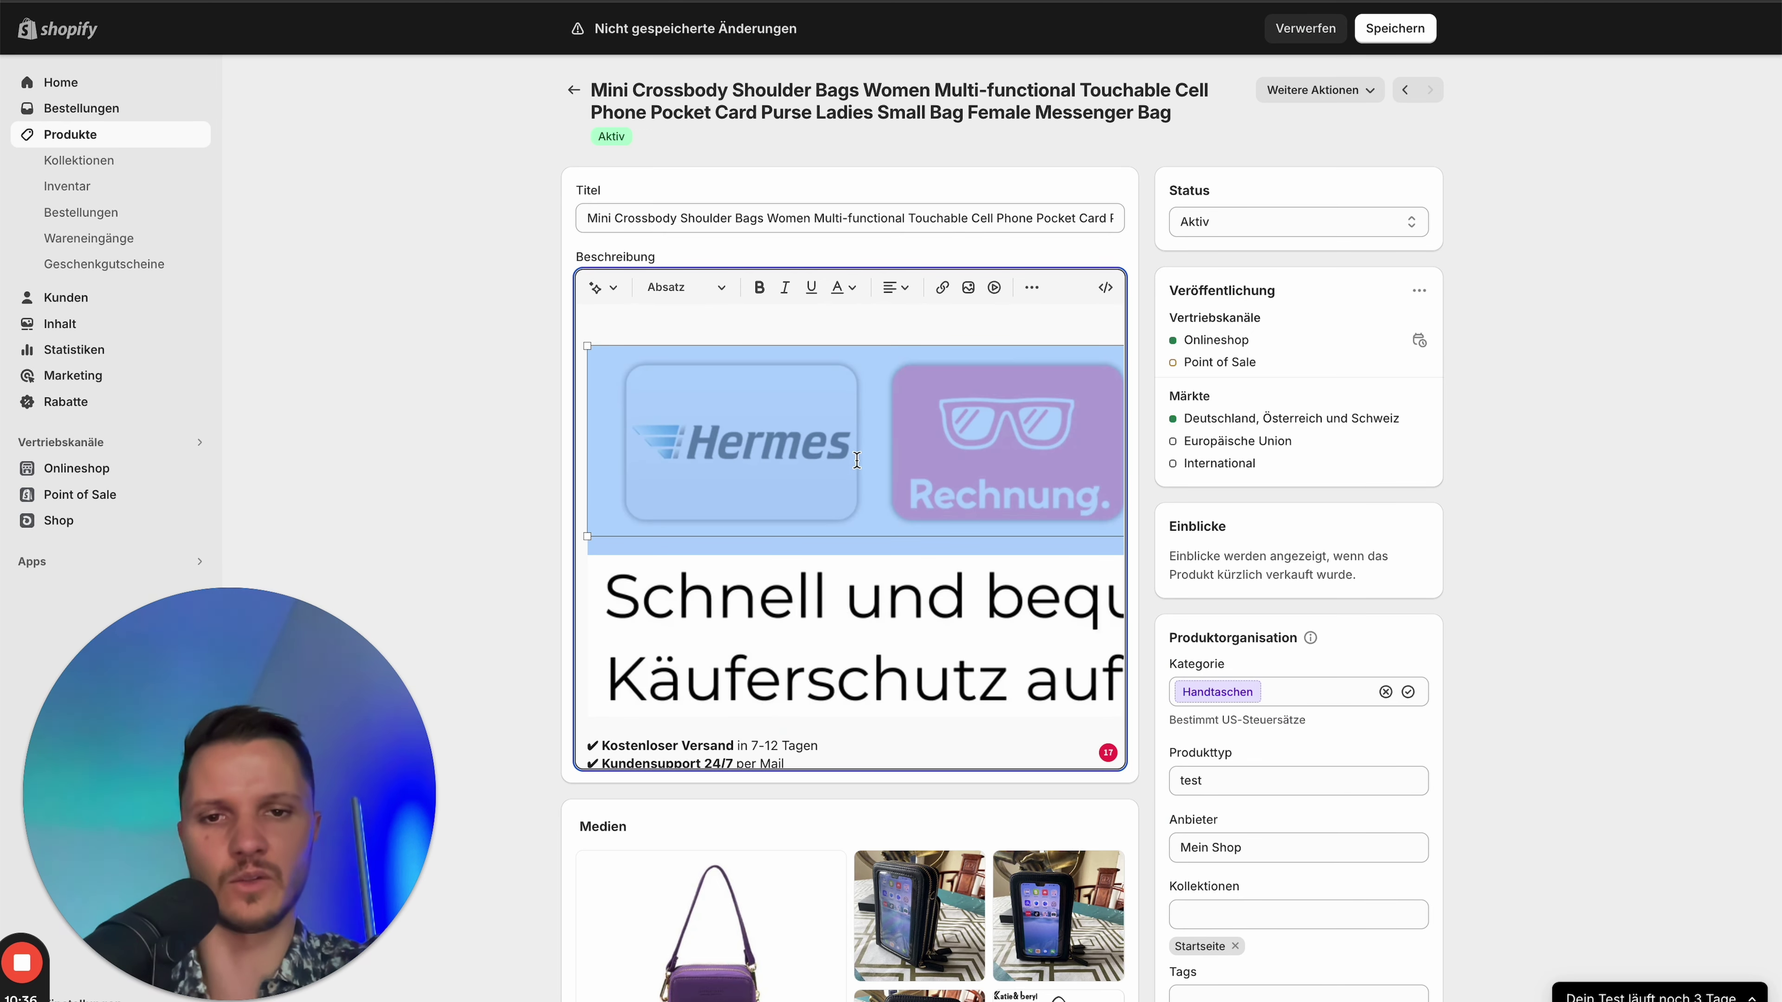
{"action": "scroll", "coordinate": [885, 456], "scroll_direction": "down", "scroll_amount": 4}
{"action": "left_click", "coordinate": [827, 506]}
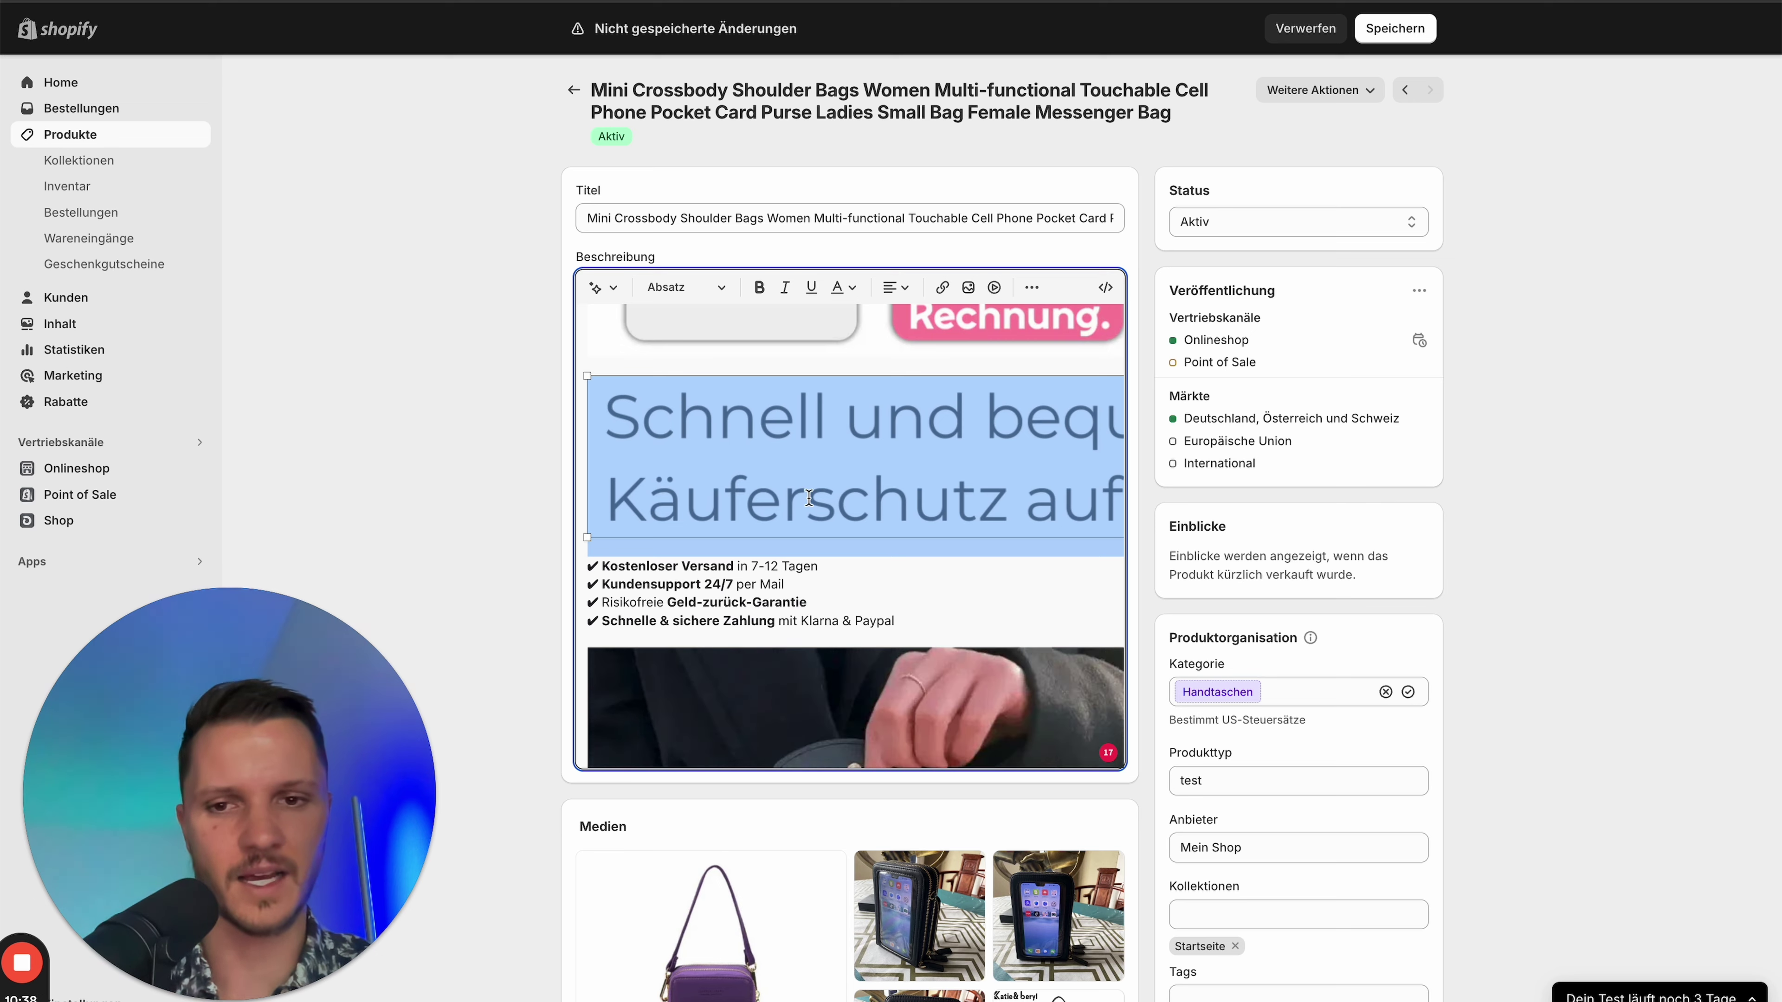
{"action": "scroll", "coordinate": [808, 559], "scroll_direction": "down", "scroll_amount": 1}
- Save the changes to the Mini Crossbody bag product
{"action": "left_click", "coordinate": [1394, 28]}
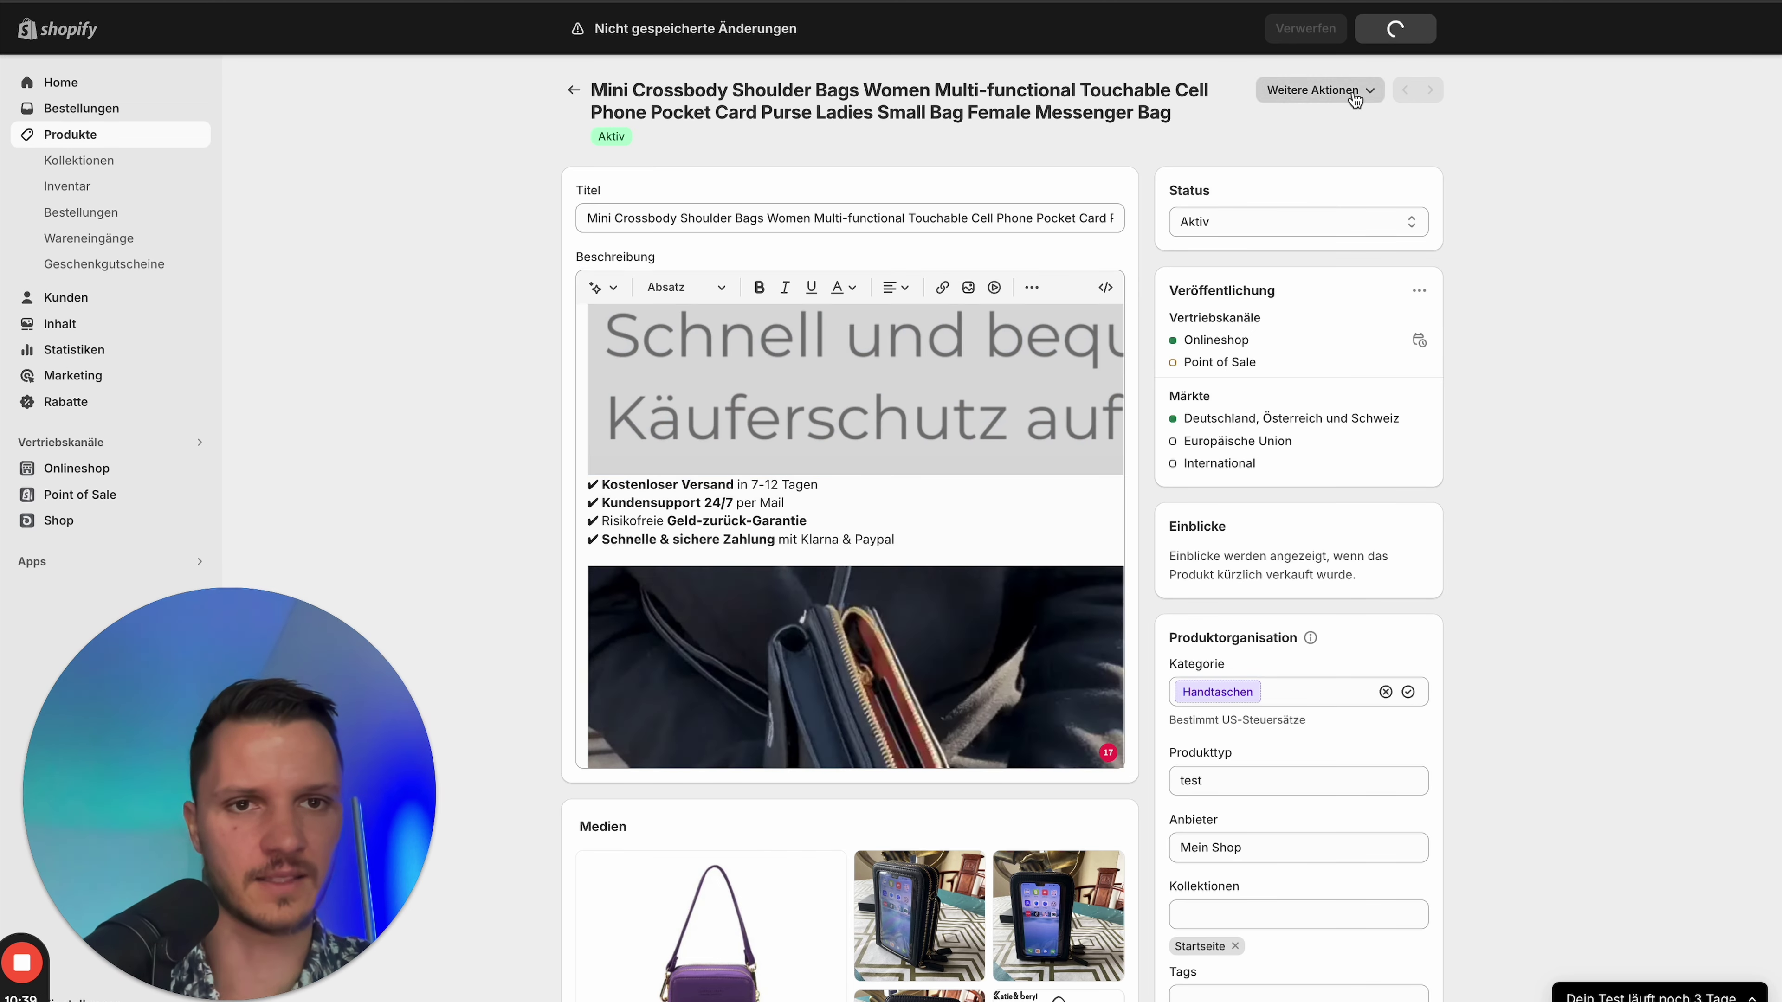
{"action": "left_click", "coordinate": [1312, 94]}
{"action": "left_click", "coordinate": [1305, 98]}
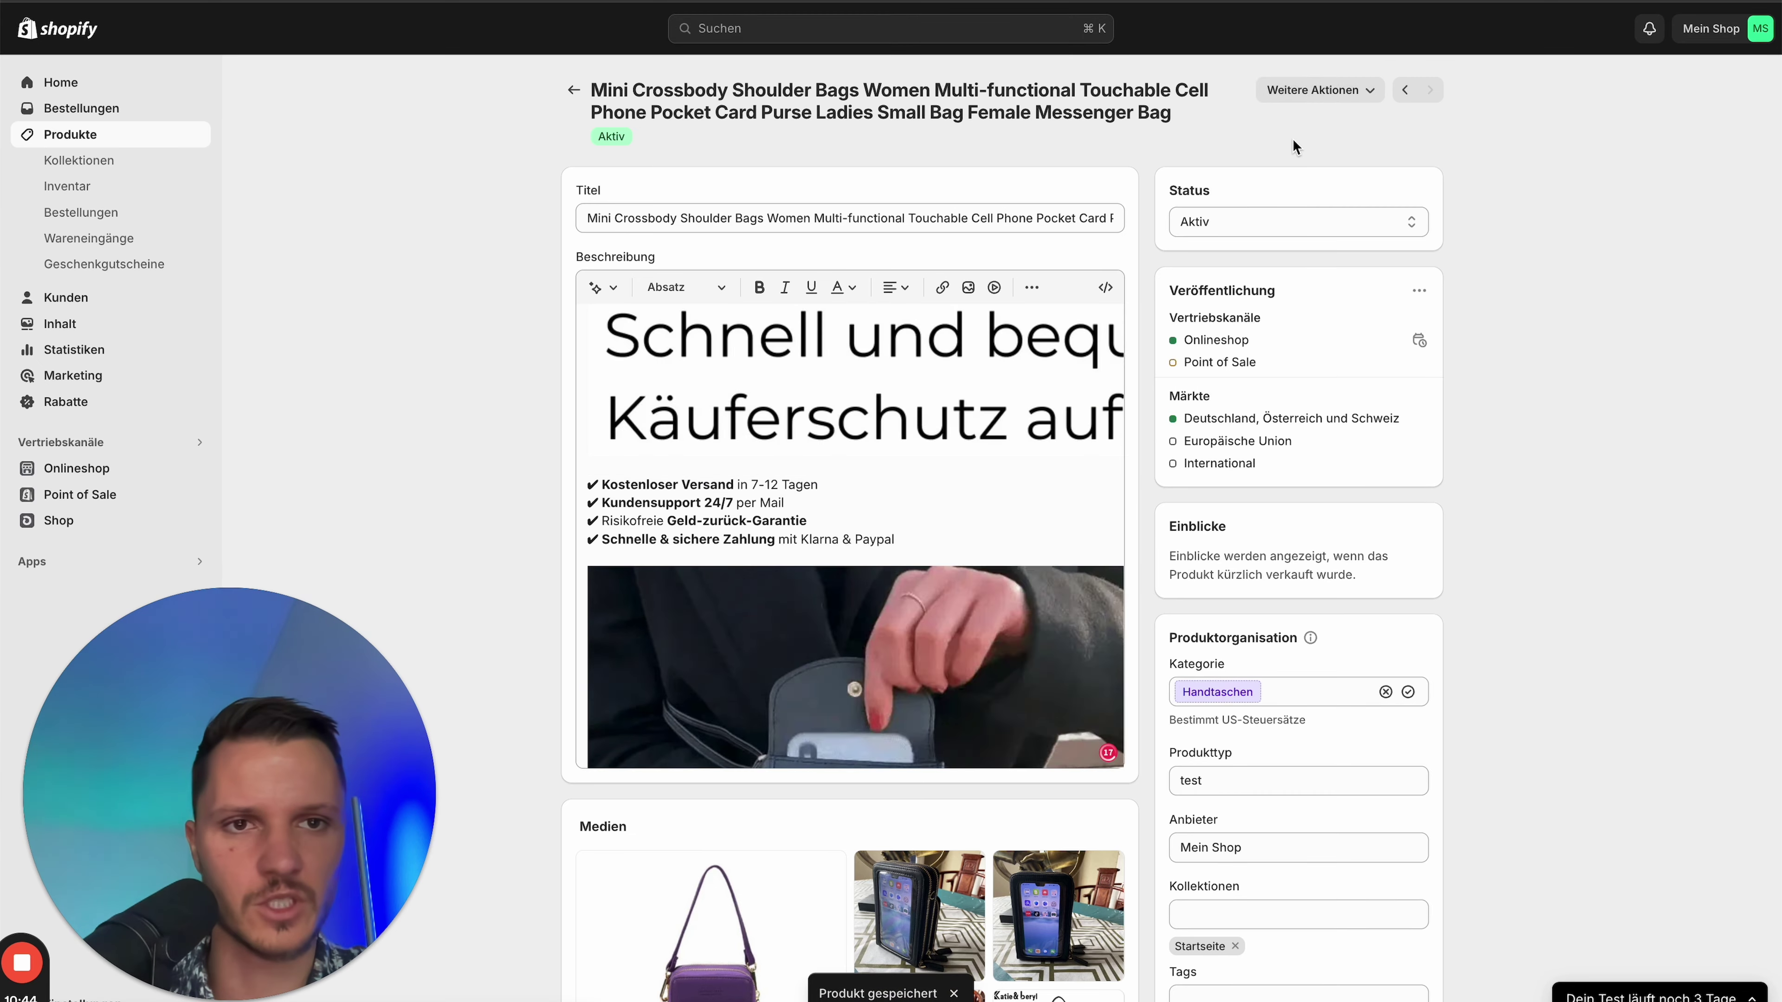
- Preview the Mini Crossbody bag in the online store and review its description texts and images
{"action": "left_click", "coordinate": [1301, 95]}
{"action": "left_click", "coordinate": [1294, 196]}
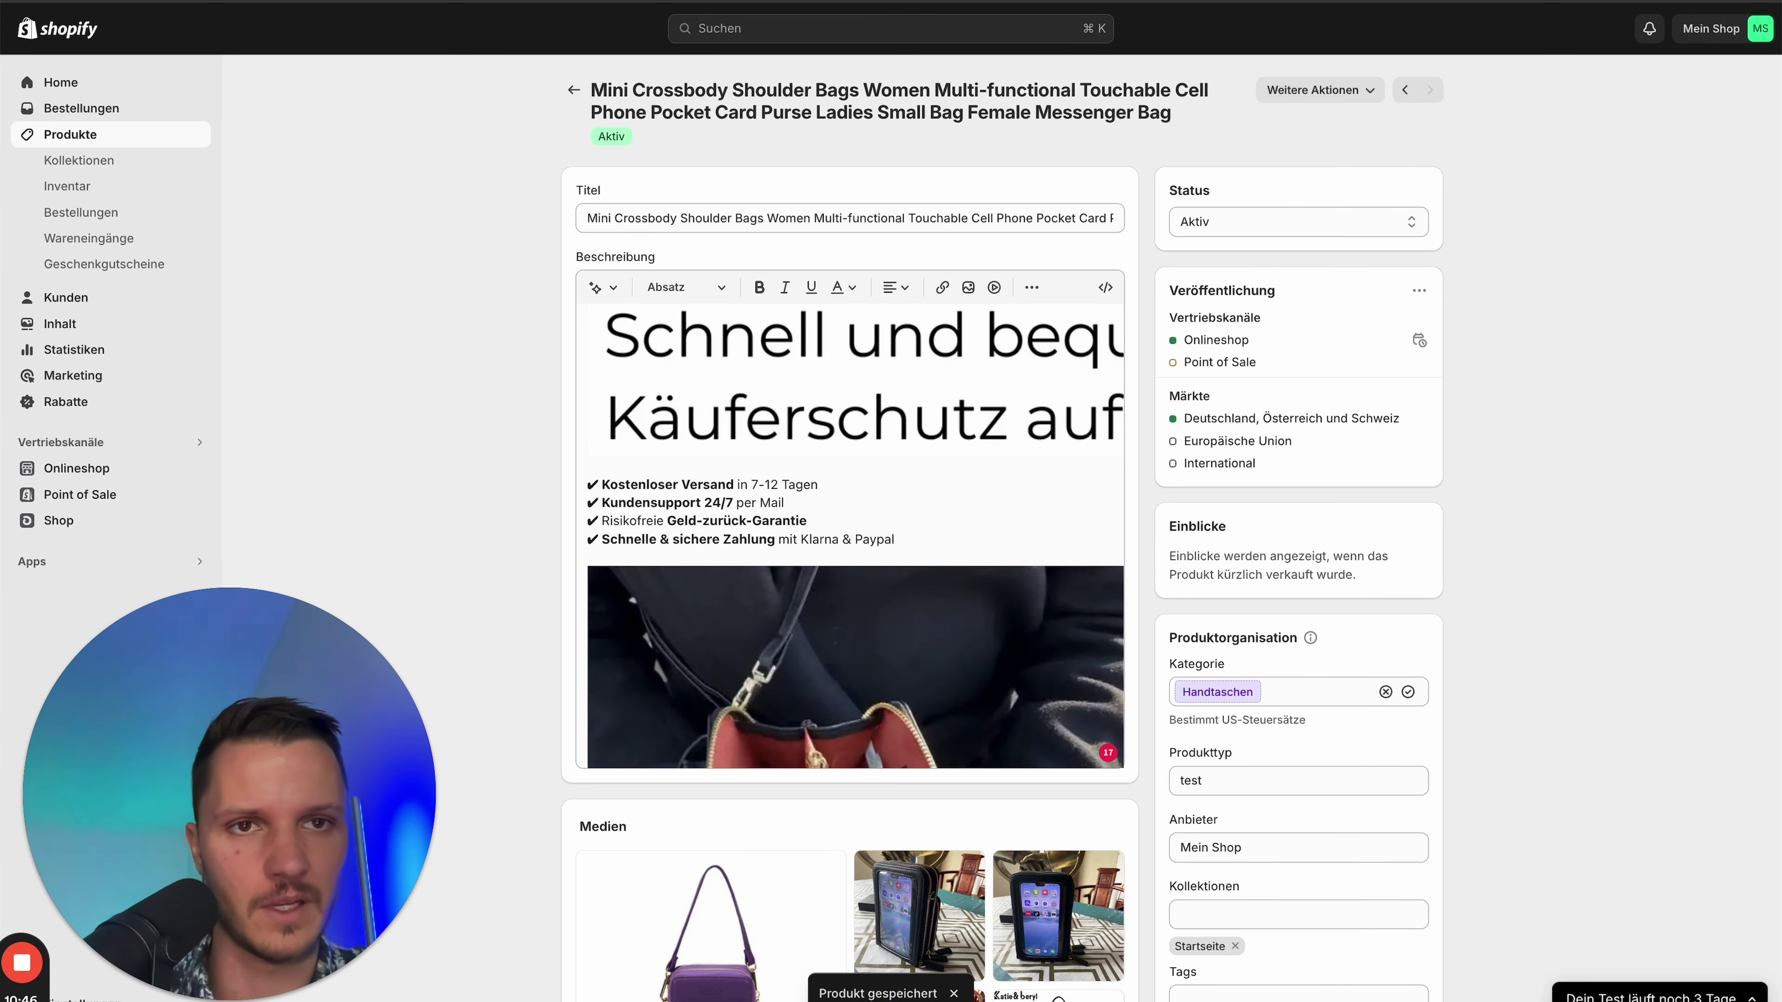
{"action": "scroll", "coordinate": [719, 416], "scroll_direction": "down", "scroll_amount": 4}
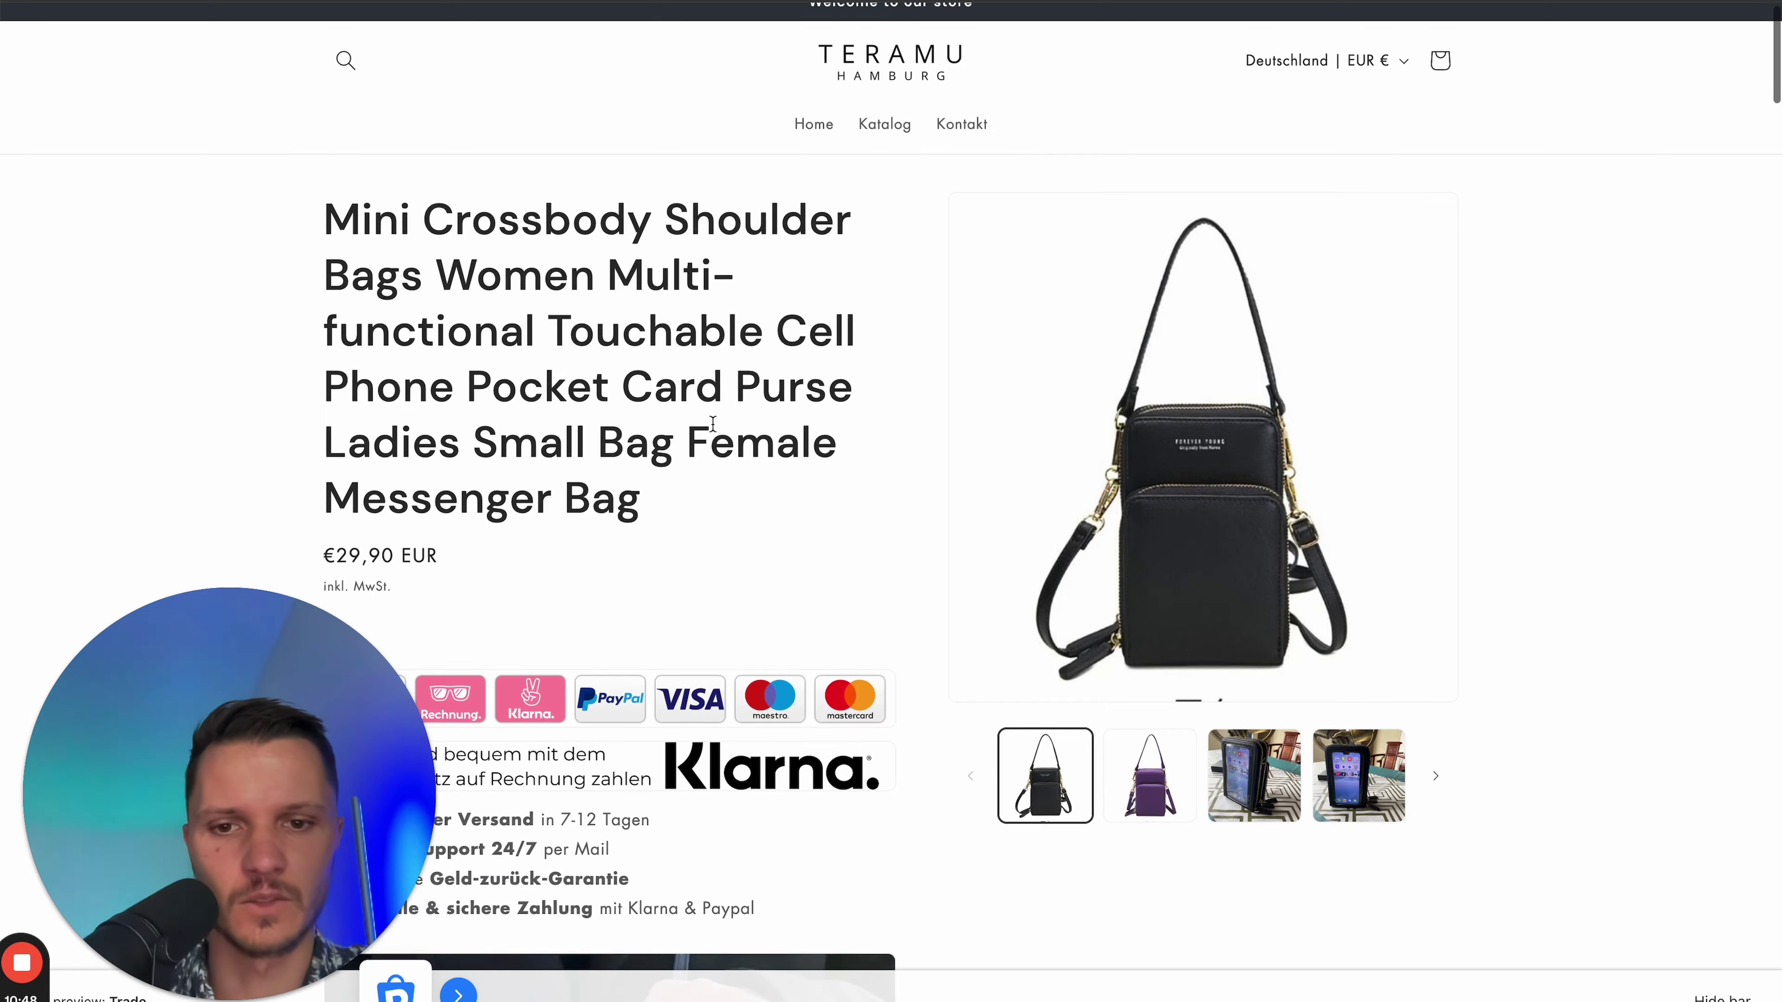
{"action": "scroll", "coordinate": [719, 416], "scroll_direction": "down", "scroll_amount": 20}
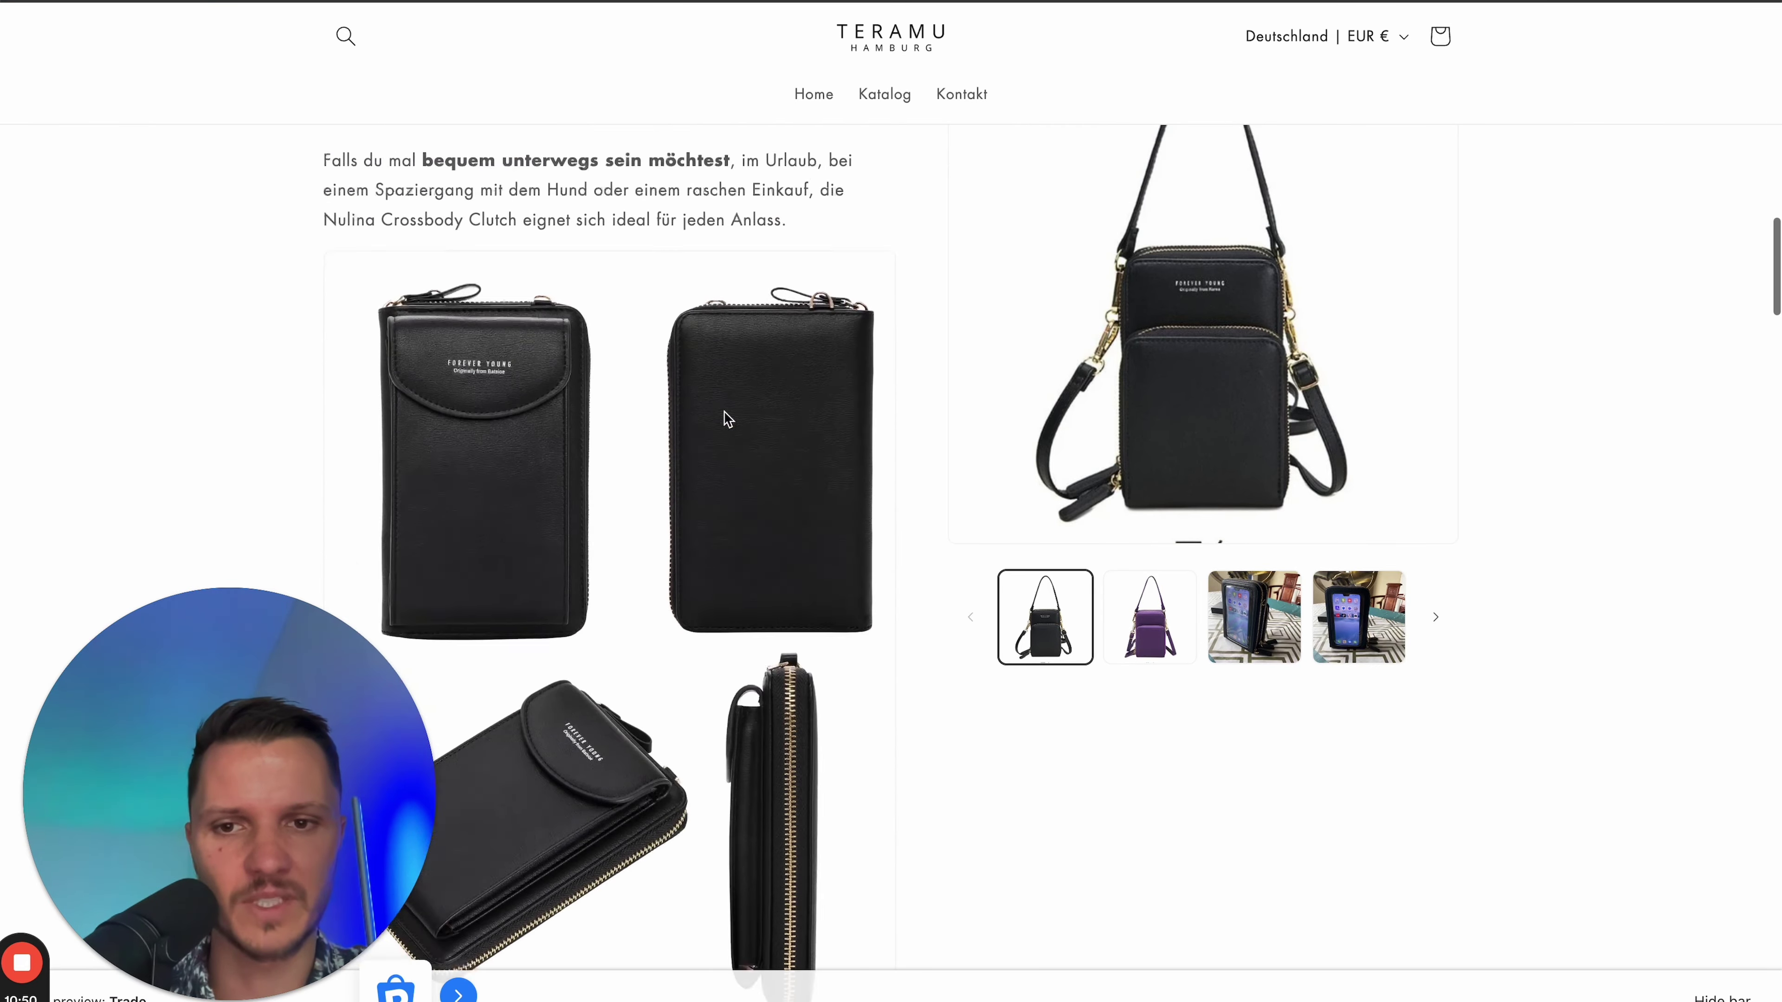
{"action": "scroll", "coordinate": [732, 414], "scroll_direction": "down", "scroll_amount": 15}
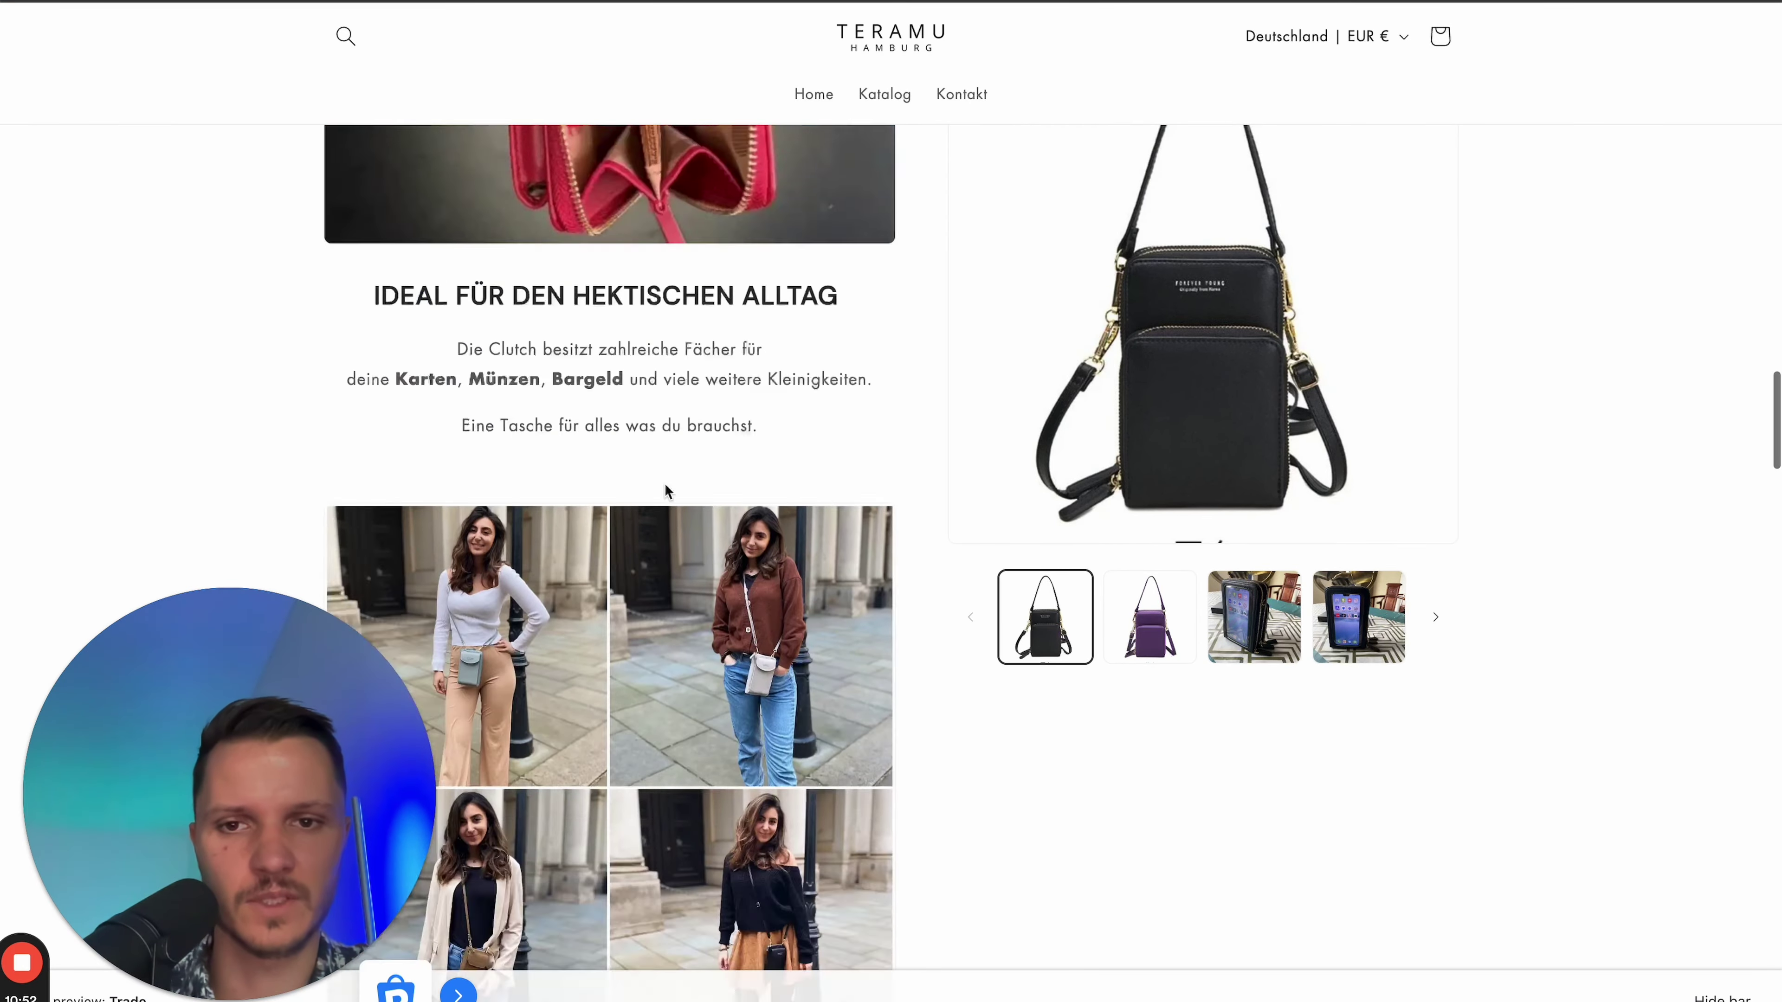
{"action": "scroll", "coordinate": [660, 506], "scroll_direction": "down", "scroll_amount": 10}
{"action": "scroll", "coordinate": [660, 505], "scroll_direction": "up", "scroll_amount": 20}
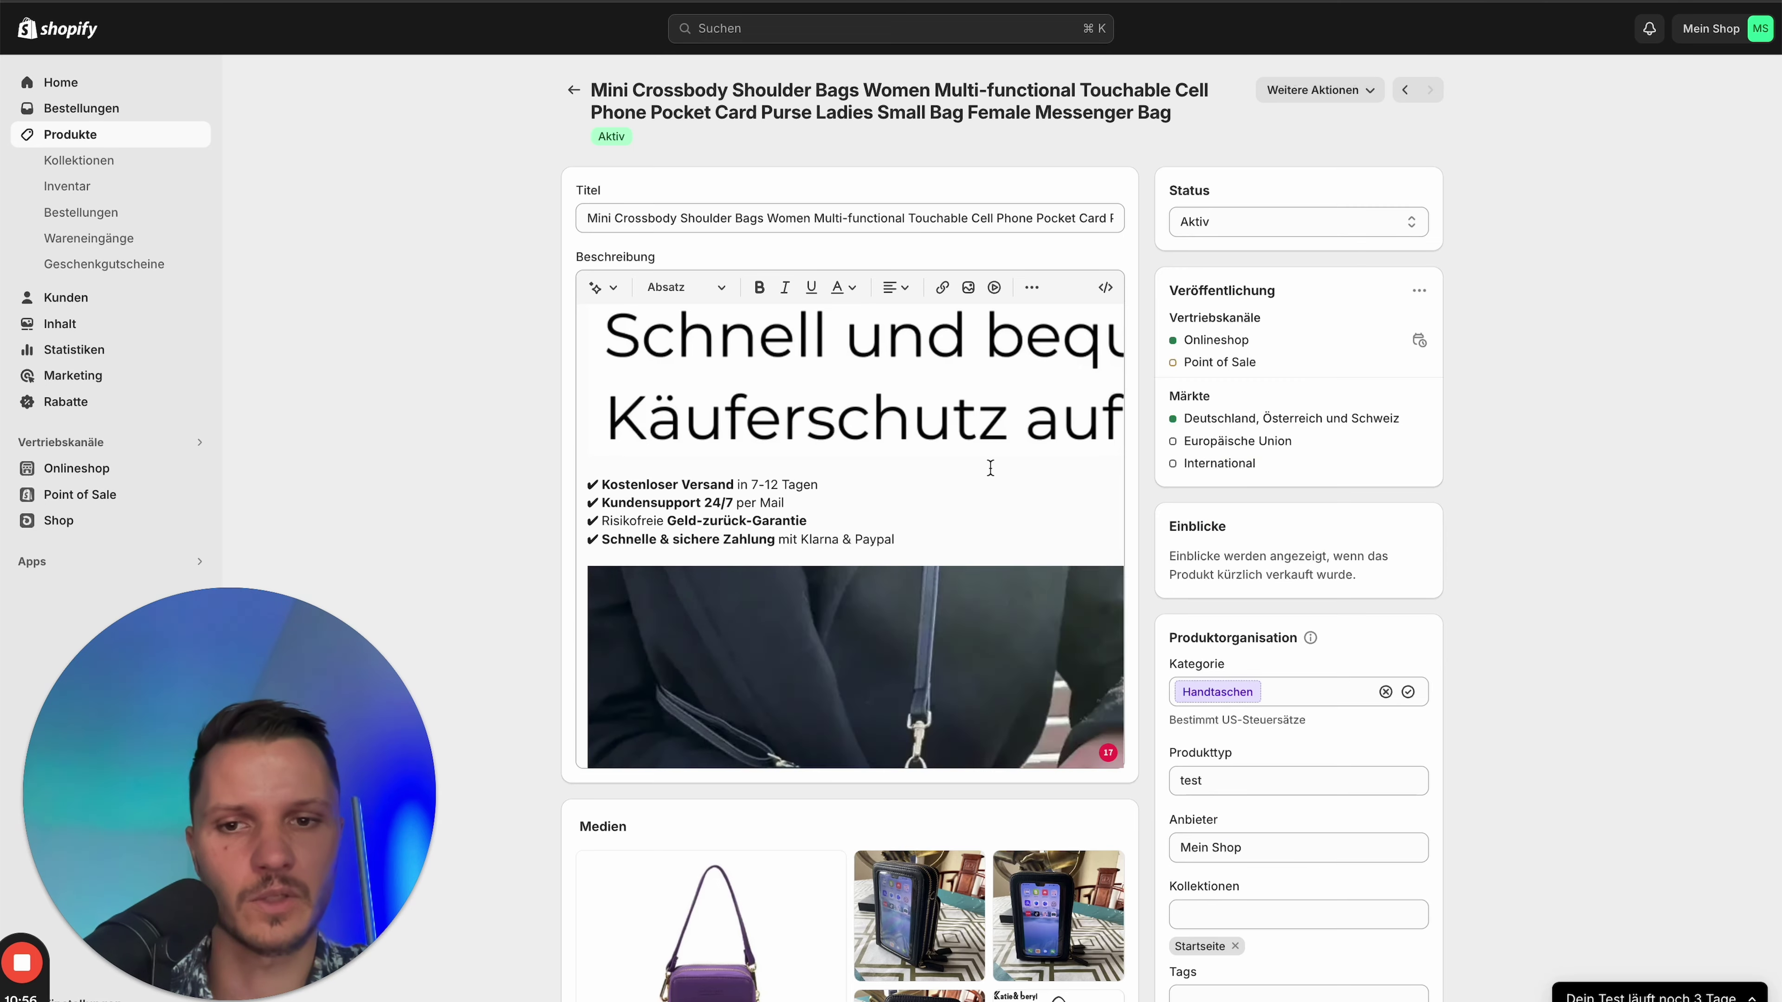
- Move the black bag photo to the first position in the product's media
{"action": "scroll", "coordinate": [847, 449], "scroll_direction": "down", "scroll_amount": 5}
{"action": "scroll", "coordinate": [332, 497], "scroll_direction": "down", "scroll_amount": 10}
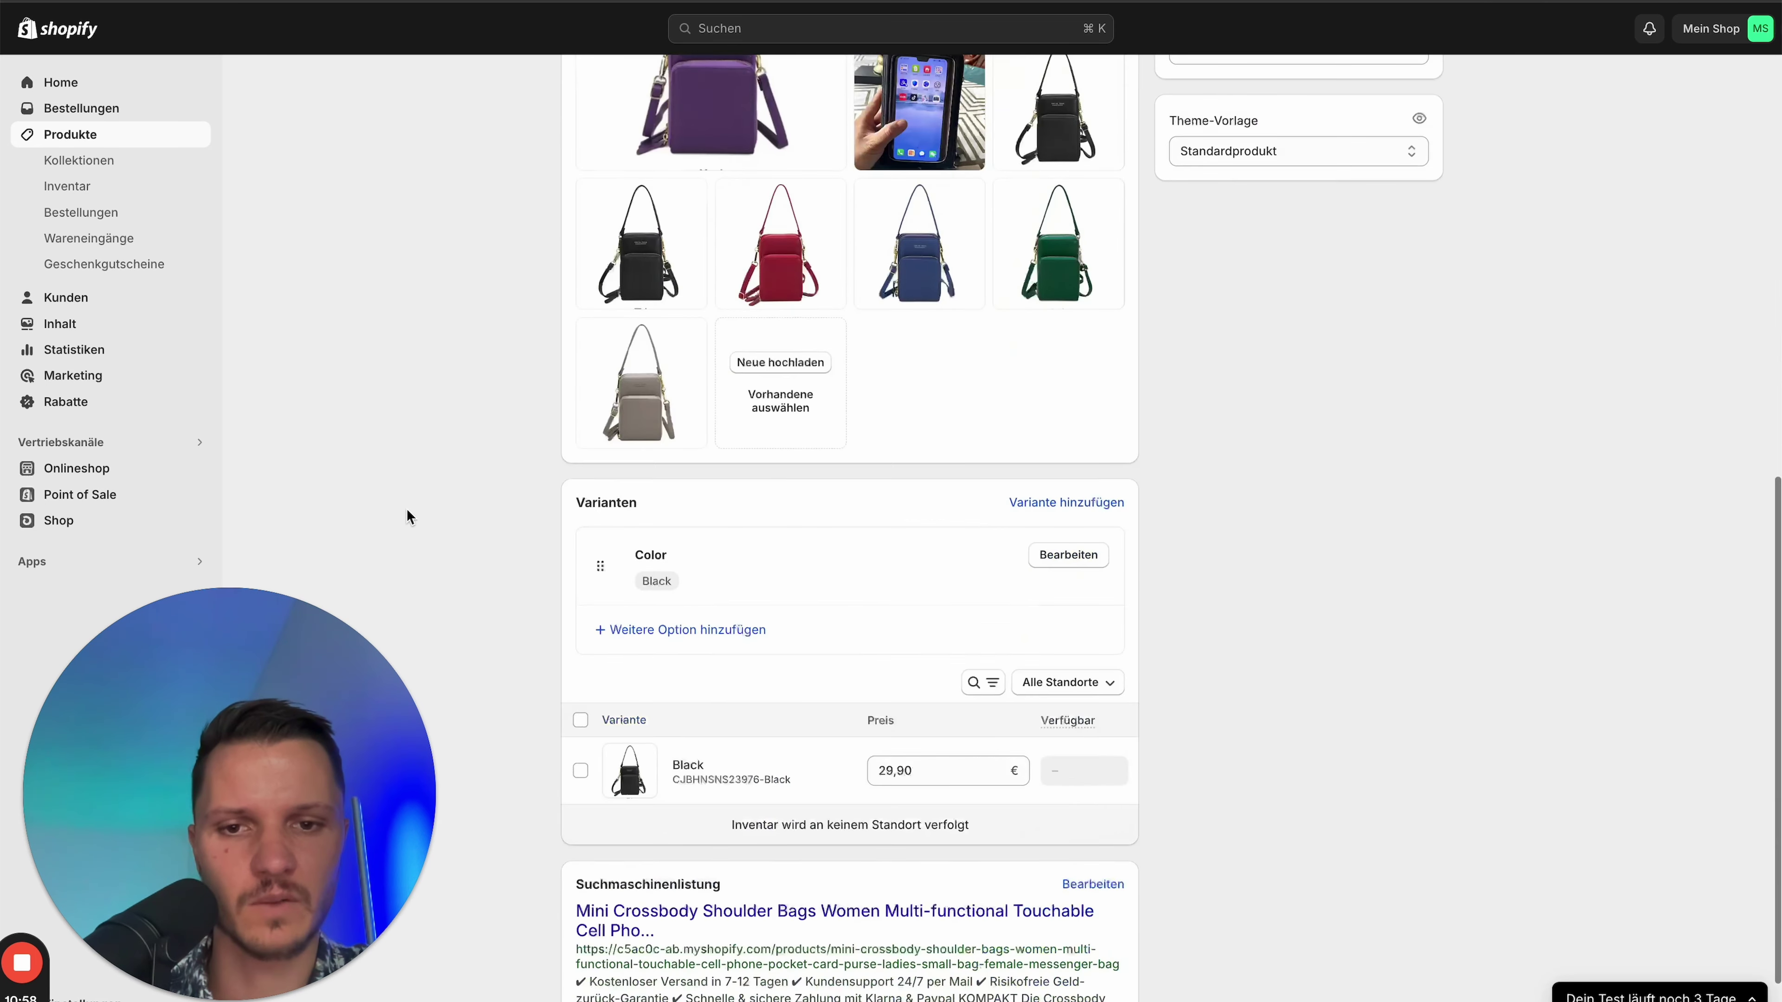
{"action": "scroll", "coordinate": [411, 500], "scroll_direction": "up", "scroll_amount": 10}
{"action": "scroll", "coordinate": [414, 489], "scroll_direction": "down", "scroll_amount": 5}
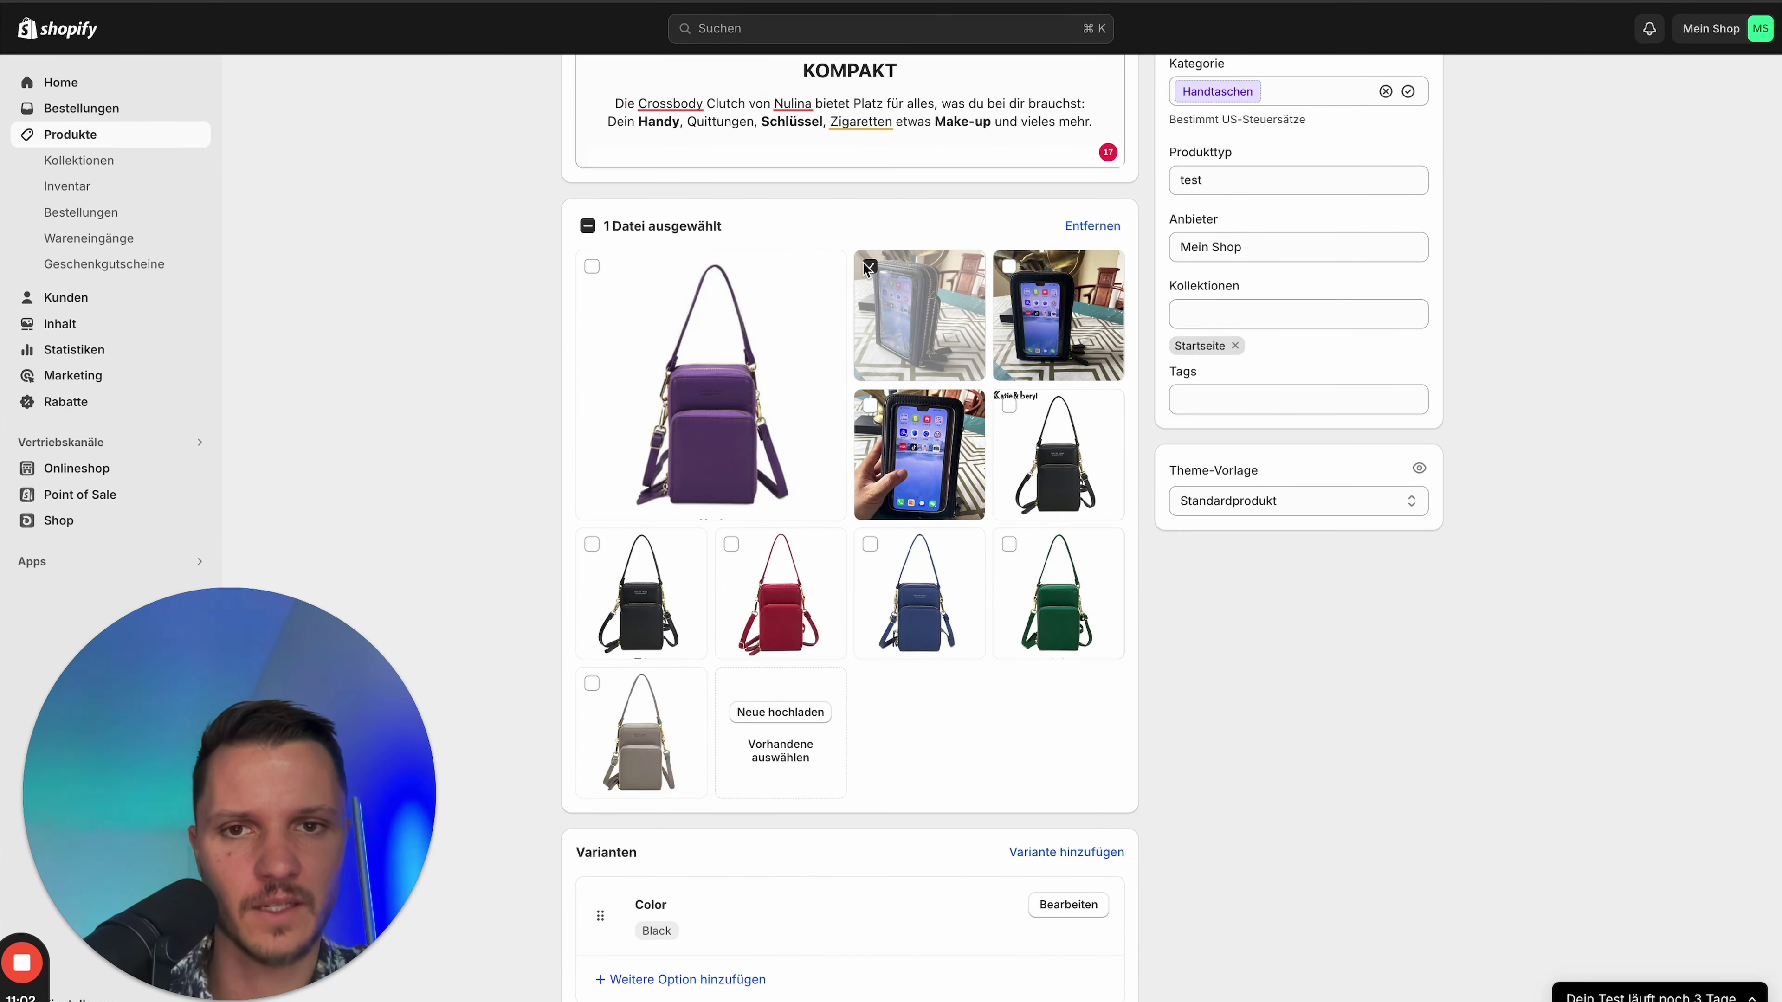
{"action": "left_click_drag", "start_coordinate": [641, 593], "coordinate": [698, 365]}
{"action": "scroll", "coordinate": [776, 484], "scroll_direction": "down", "scroll_amount": 5}
{"action": "scroll", "coordinate": [776, 484], "scroll_direction": "up", "scroll_amount": 10}
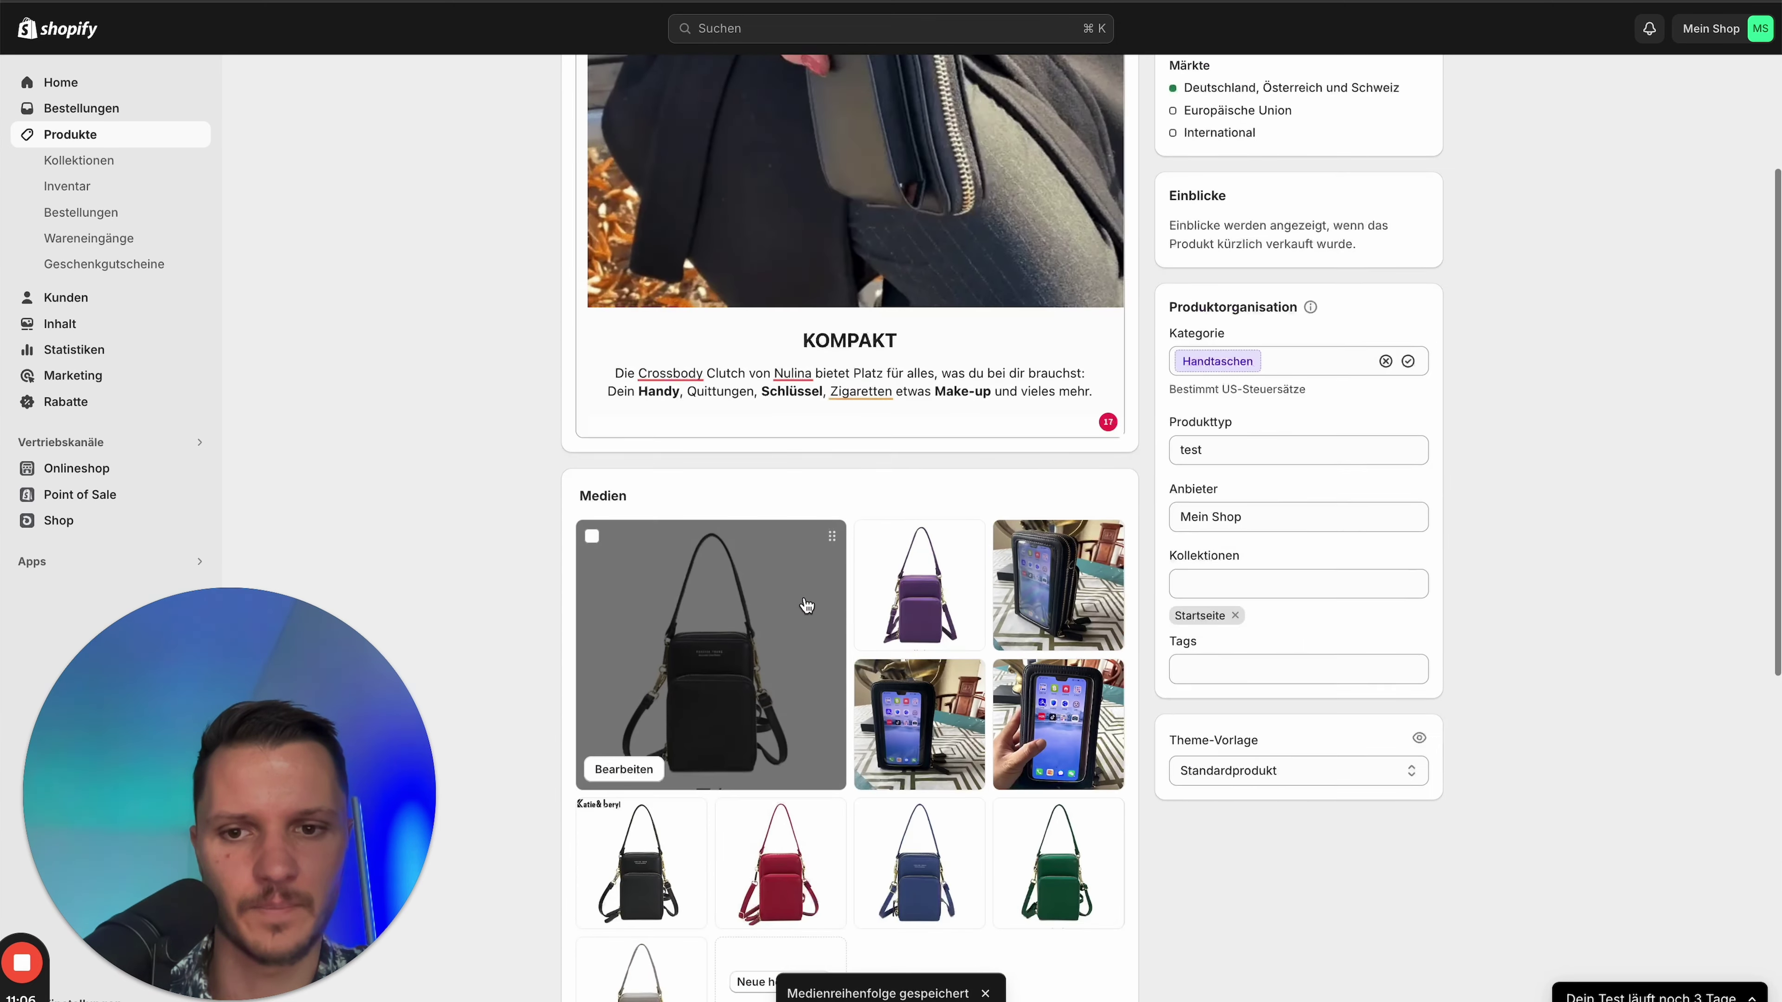
- Remove the second black, the red, blue, green and grey bag photos from the product's media
{"action": "scroll", "coordinate": [634, 708], "scroll_direction": "down", "scroll_amount": 2}
{"action": "left_click", "coordinate": [593, 656]}
{"action": "left_click", "coordinate": [730, 655]}
{"action": "left_click", "coordinate": [872, 657]}
{"action": "left_click", "coordinate": [1009, 656]}
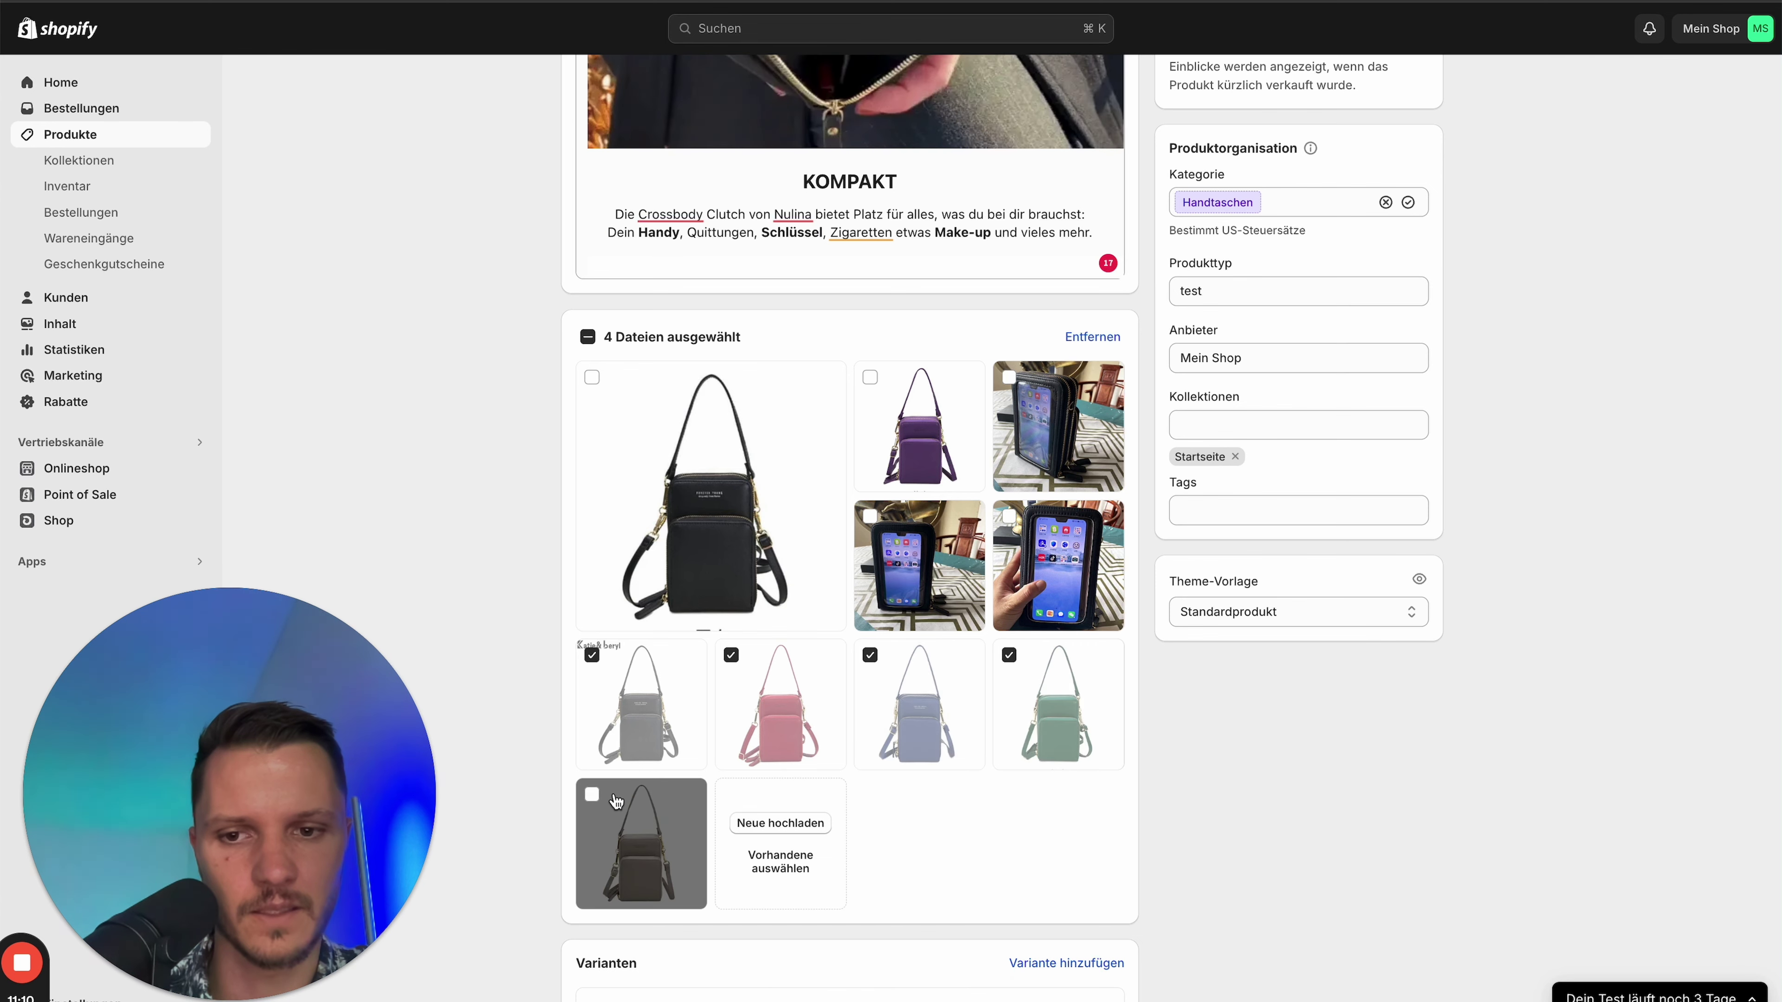
- Rename the variant option from Color to Farbe and its value Black to Schwarz
{"action": "scroll", "coordinate": [946, 677], "scroll_direction": "down", "scroll_amount": 2}
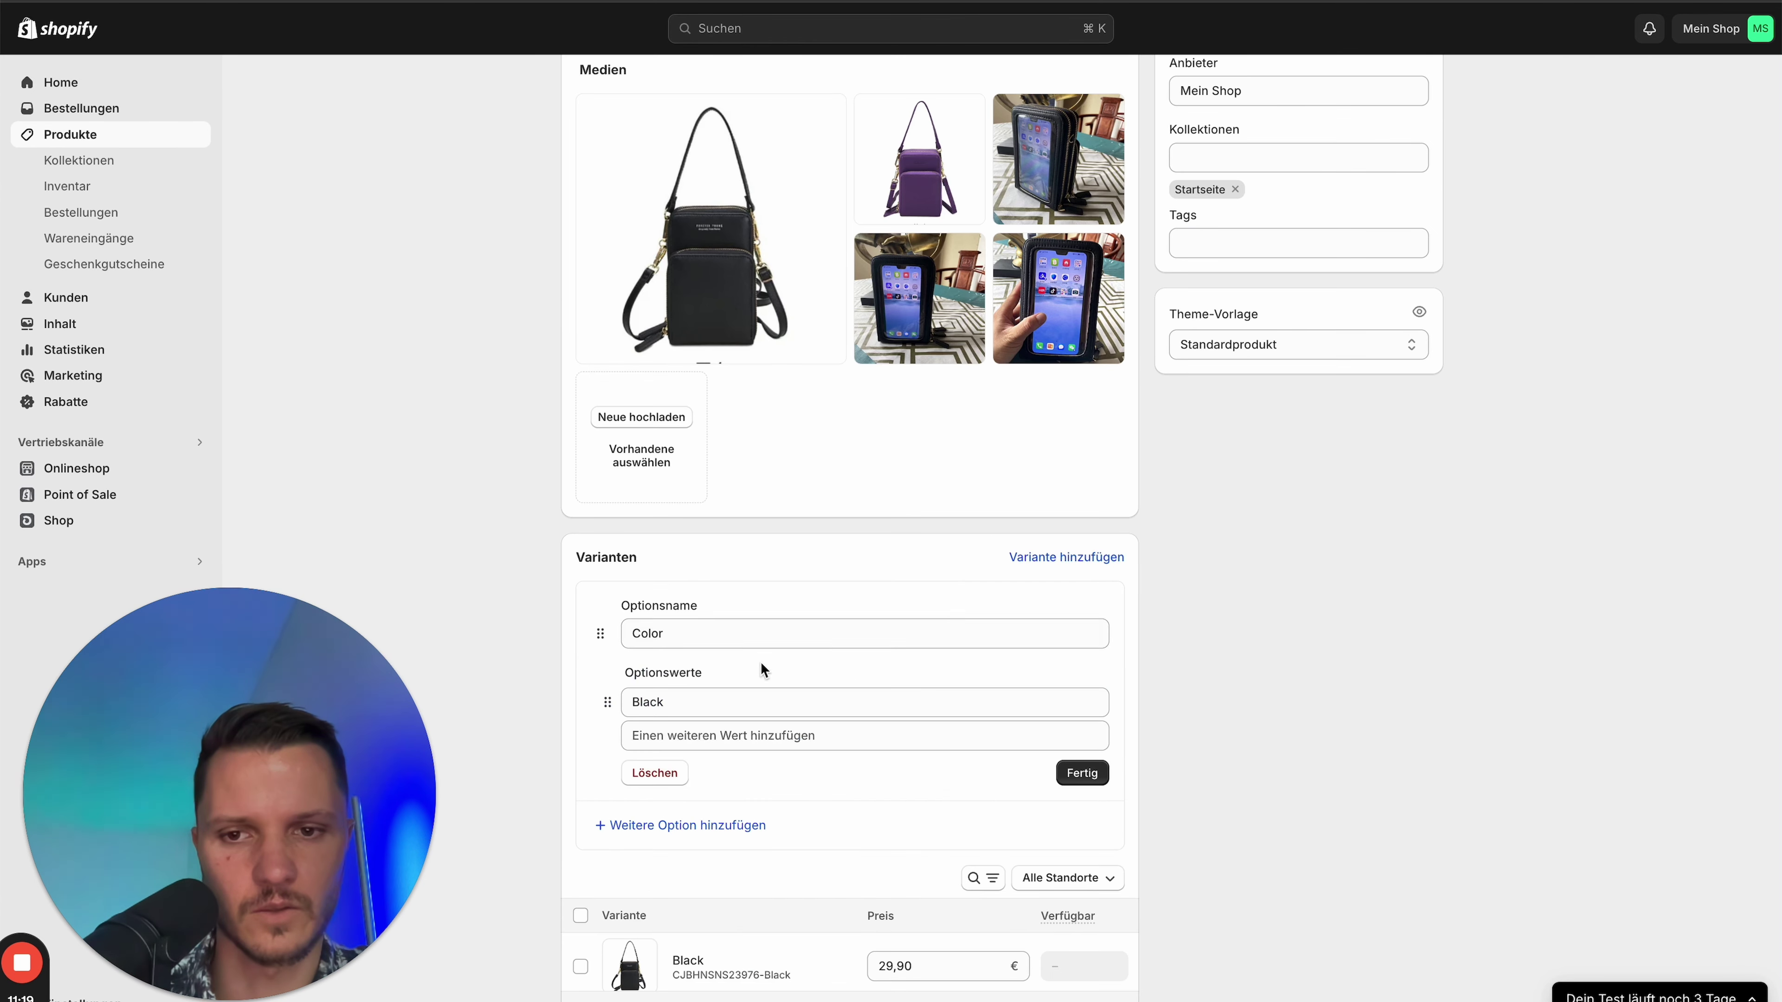
{"action": "left_click", "coordinate": [700, 635]}
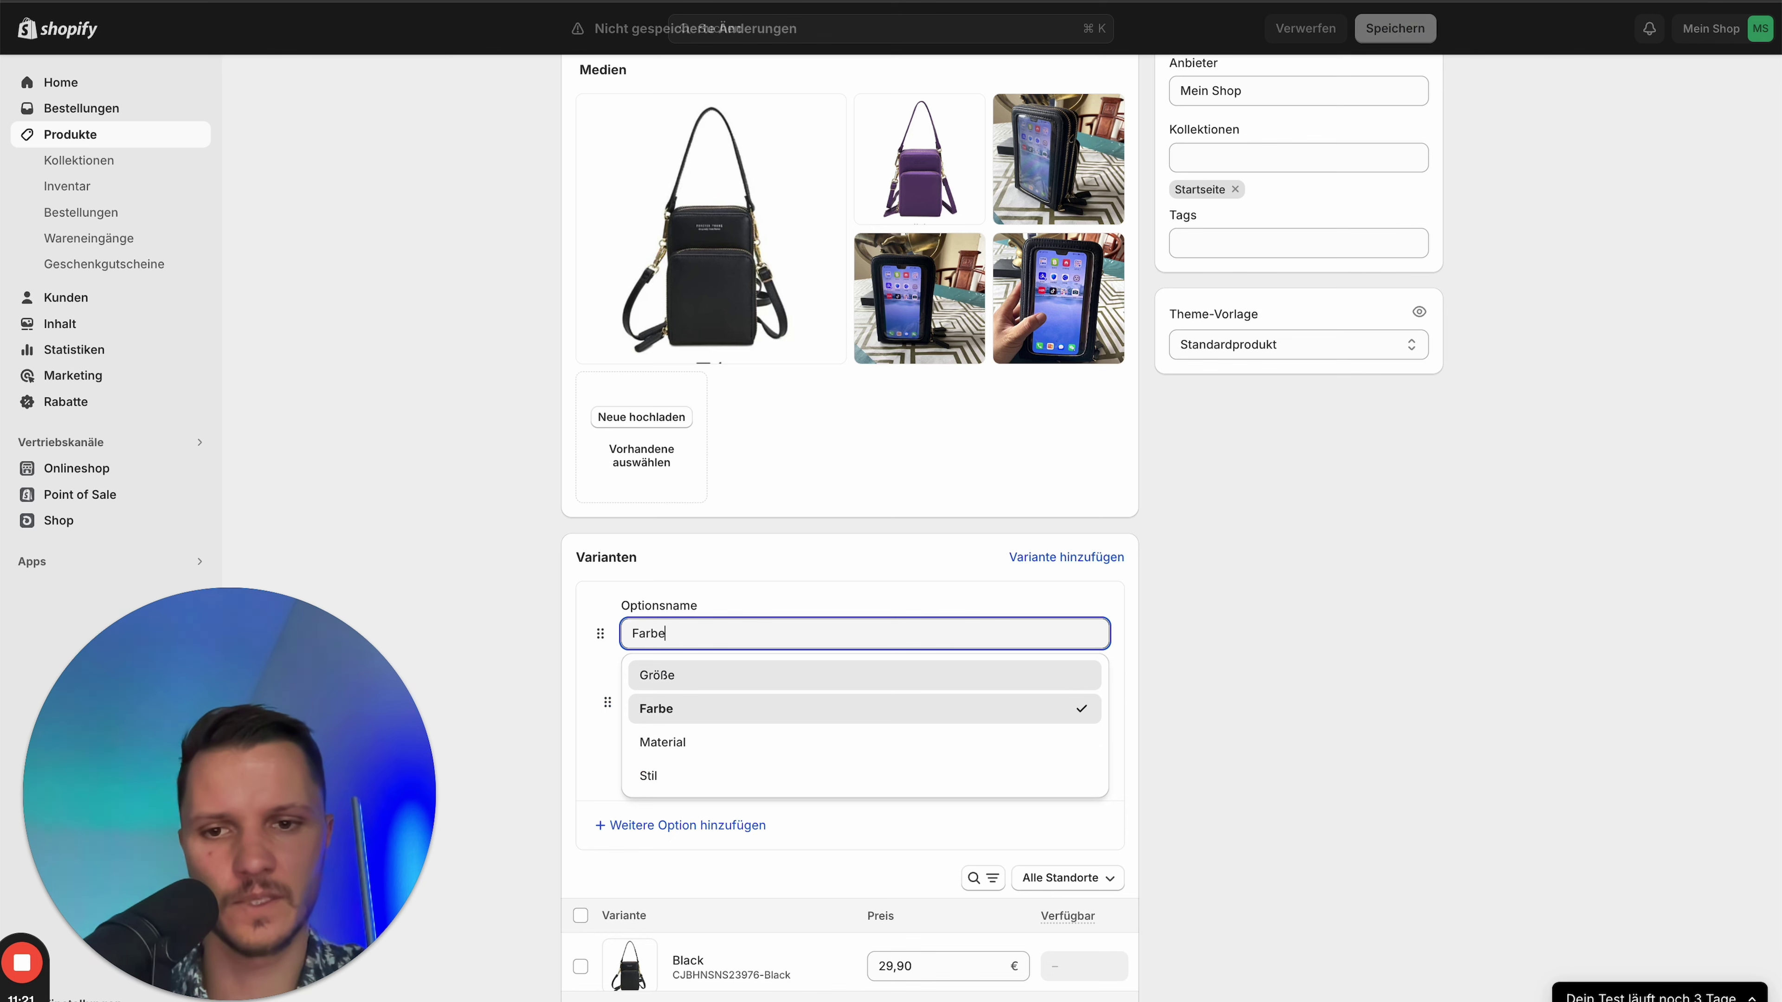
{"action": "left_click", "coordinate": [737, 706]}
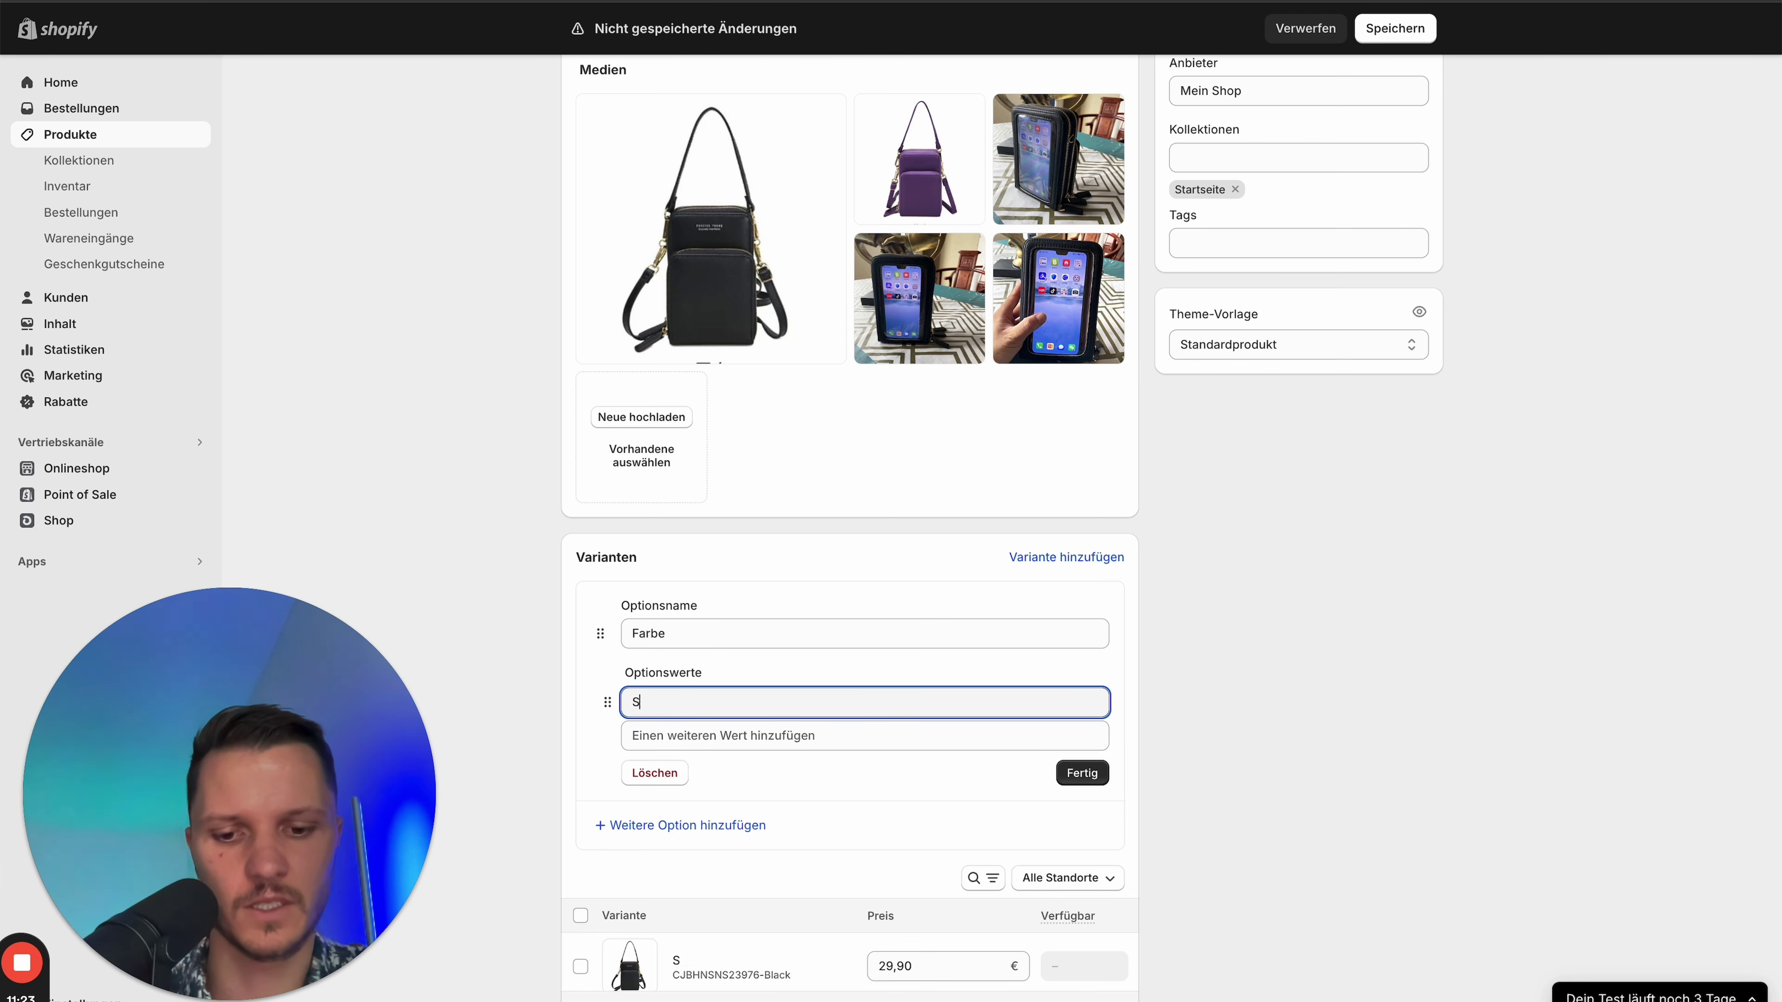
{"action": "left_click", "coordinate": [1081, 772]}
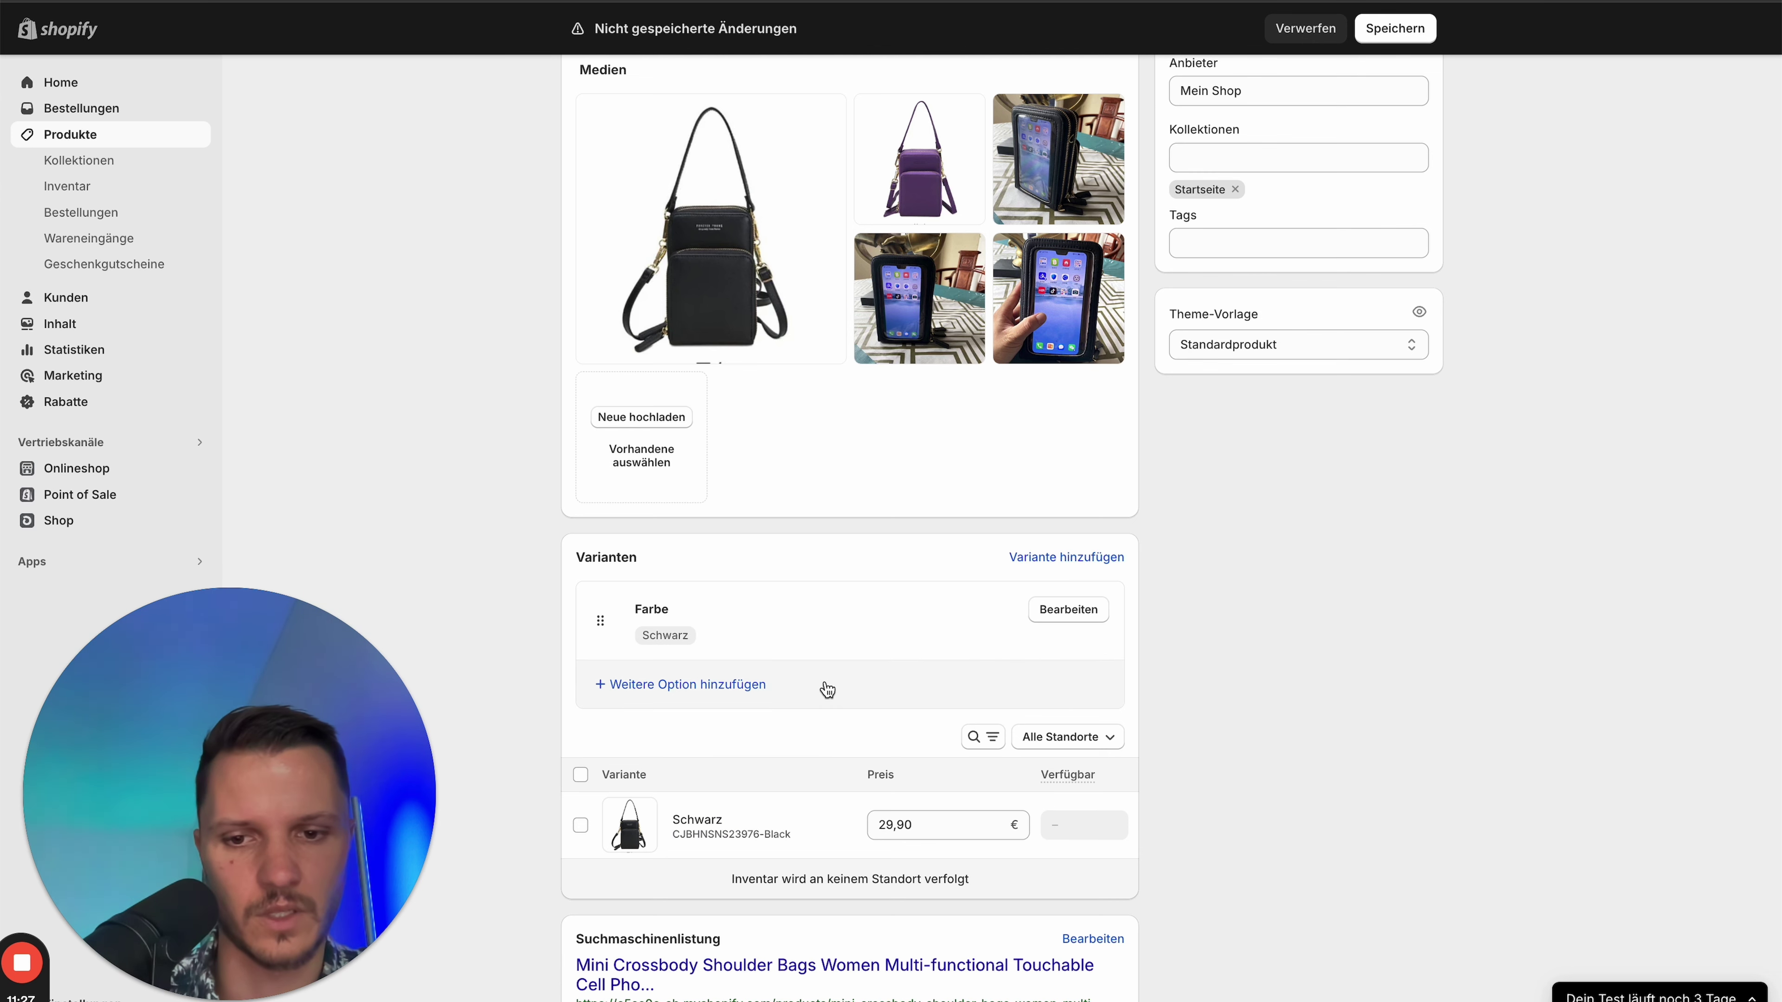
- Open the search engine listing for editing and change the product's title to "Crossbody Clutch"
{"action": "scroll", "coordinate": [827, 739], "scroll_direction": "down", "scroll_amount": 2}
{"action": "scroll", "coordinate": [877, 822], "scroll_direction": "down", "scroll_amount": 3}
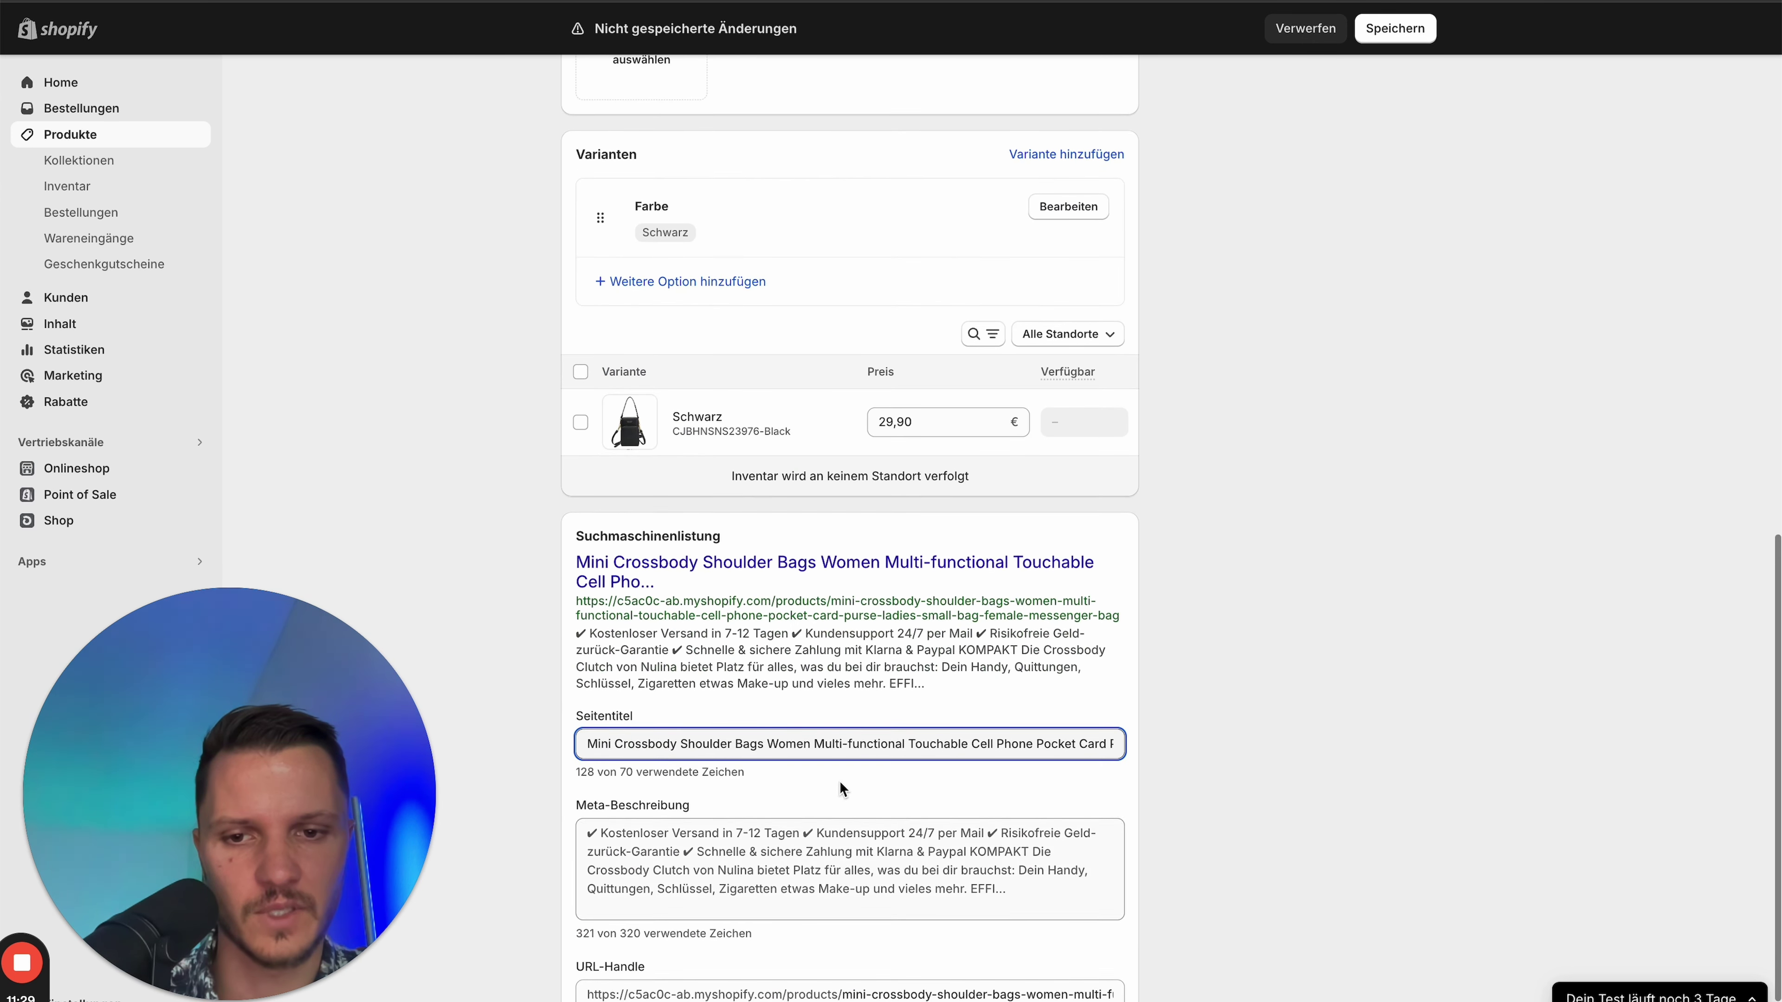
{"action": "scroll", "coordinate": [645, 646], "scroll_direction": "up", "scroll_amount": 10}
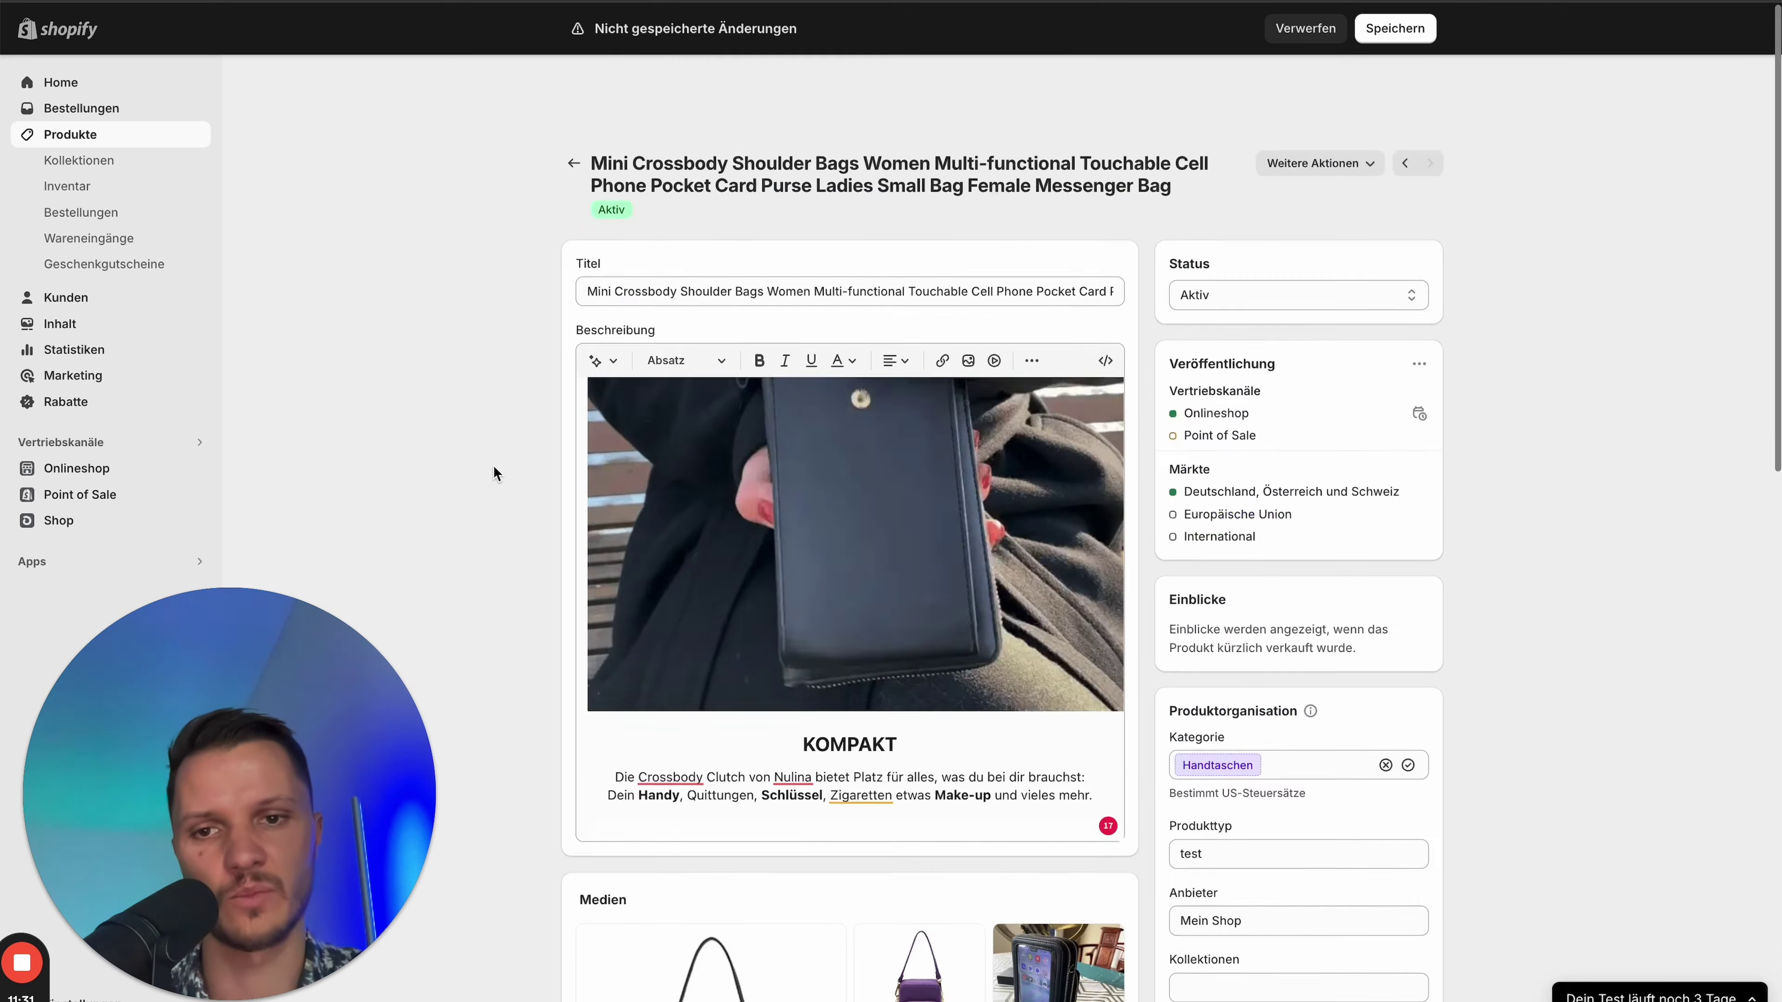
{"action": "scroll", "coordinate": [561, 351], "scroll_direction": "down", "scroll_amount": 1}
{"action": "triple_click", "coordinate": [677, 219]}
{"action": "type", "text": "Cro"}
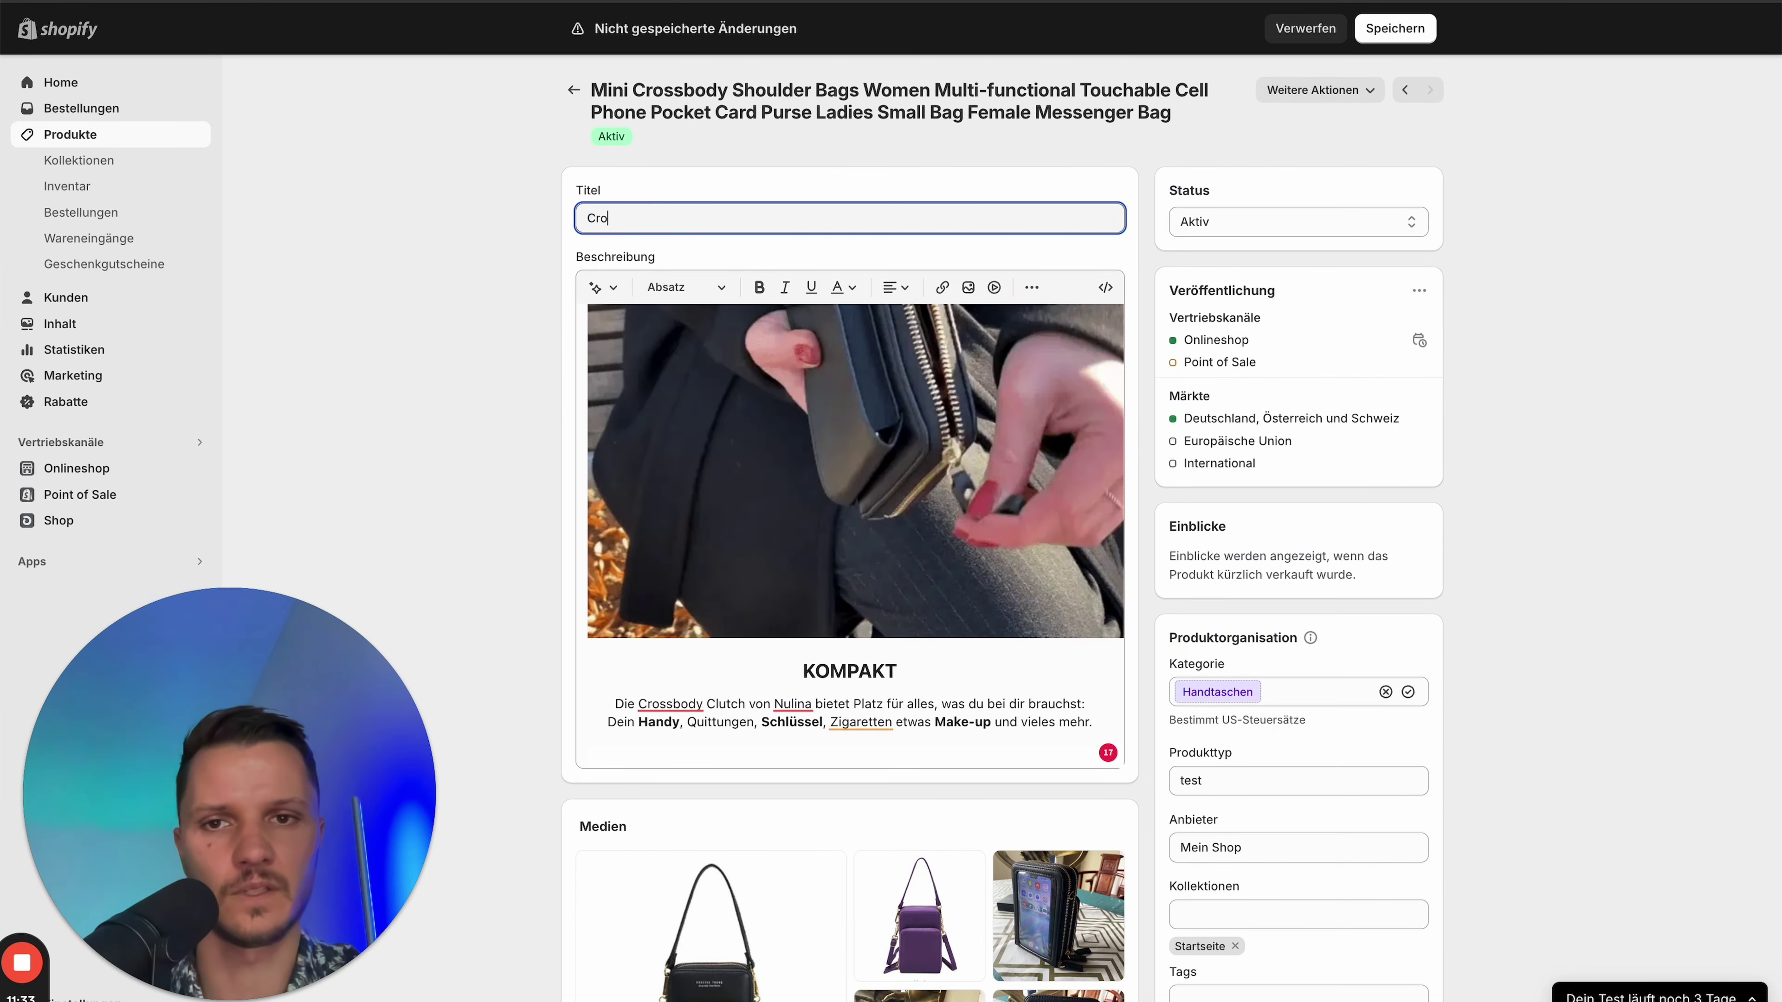
{"action": "type", "text": "ssbody Clutch"}
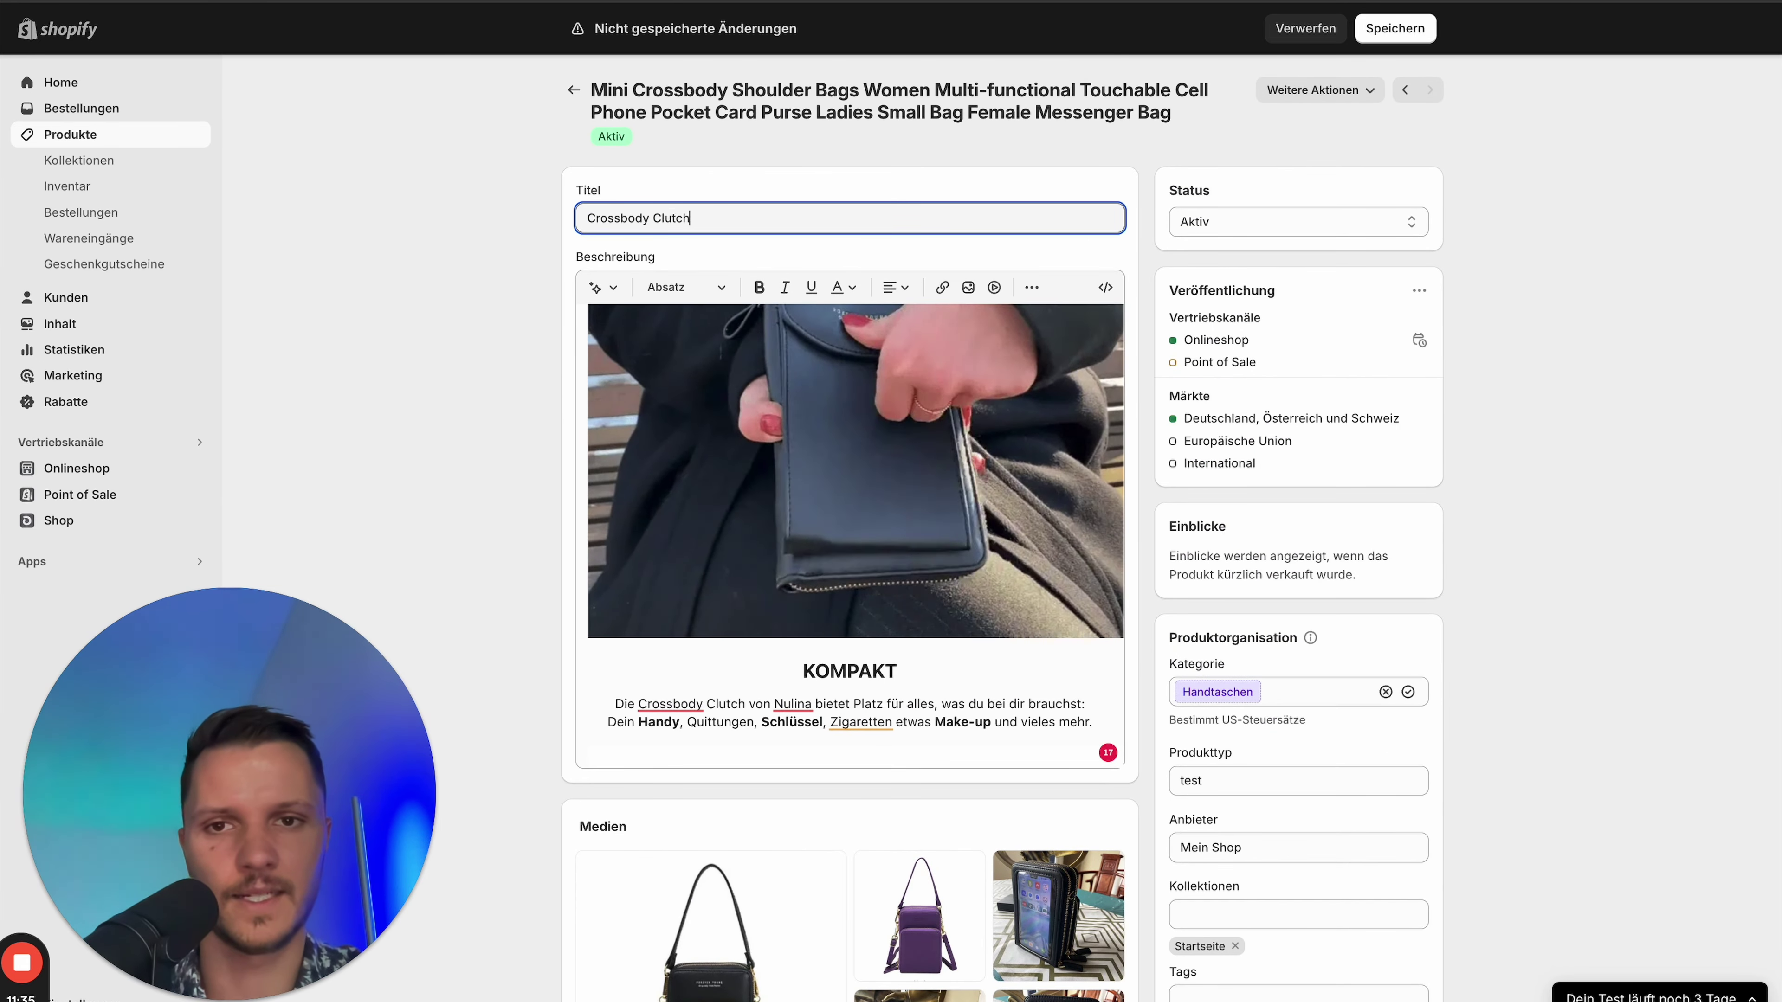
- Reuse the product title to set the search listing's URL handle to crossbody-clutch, and save the product
{"action": "key", "text": "ctrl+a"}
{"action": "key", "text": "ctrl+c"}
{"action": "scroll", "coordinate": [493, 265], "scroll_direction": "down", "scroll_amount": 7}
{"action": "scroll", "coordinate": [494, 265], "scroll_direction": "down", "scroll_amount": 8}
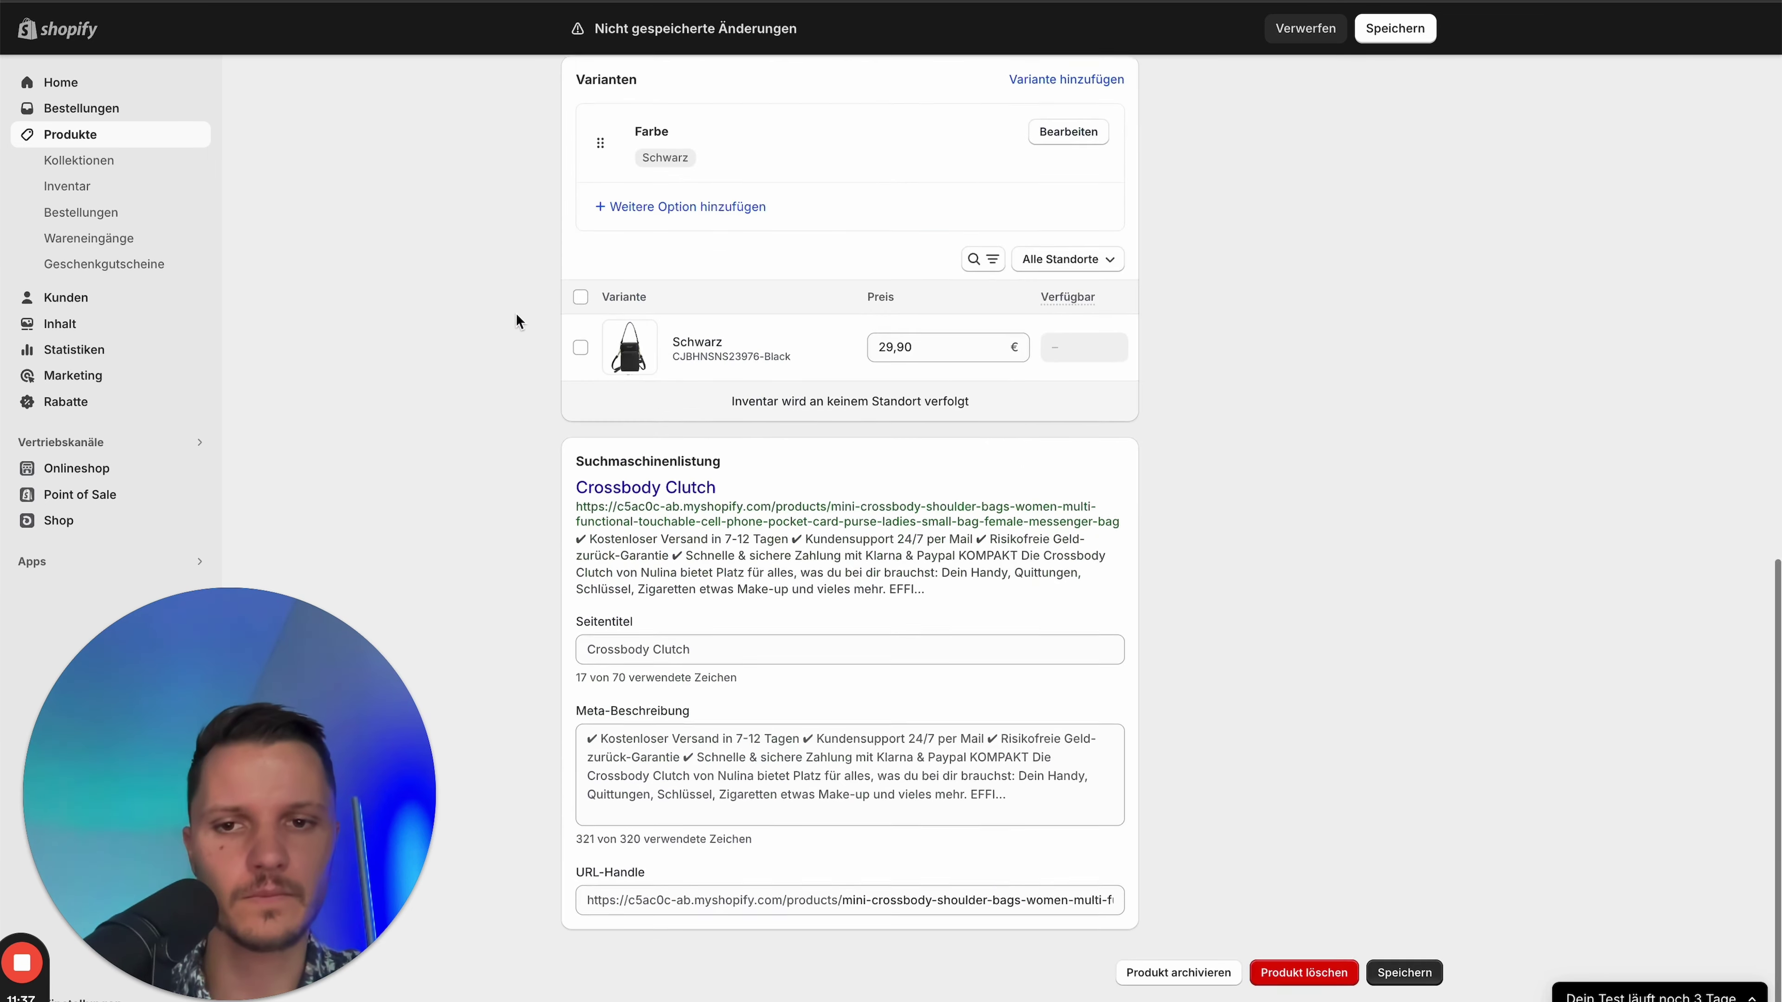
{"action": "left_click", "coordinate": [414, 558]}
{"action": "key", "text": "ctrl+v"}
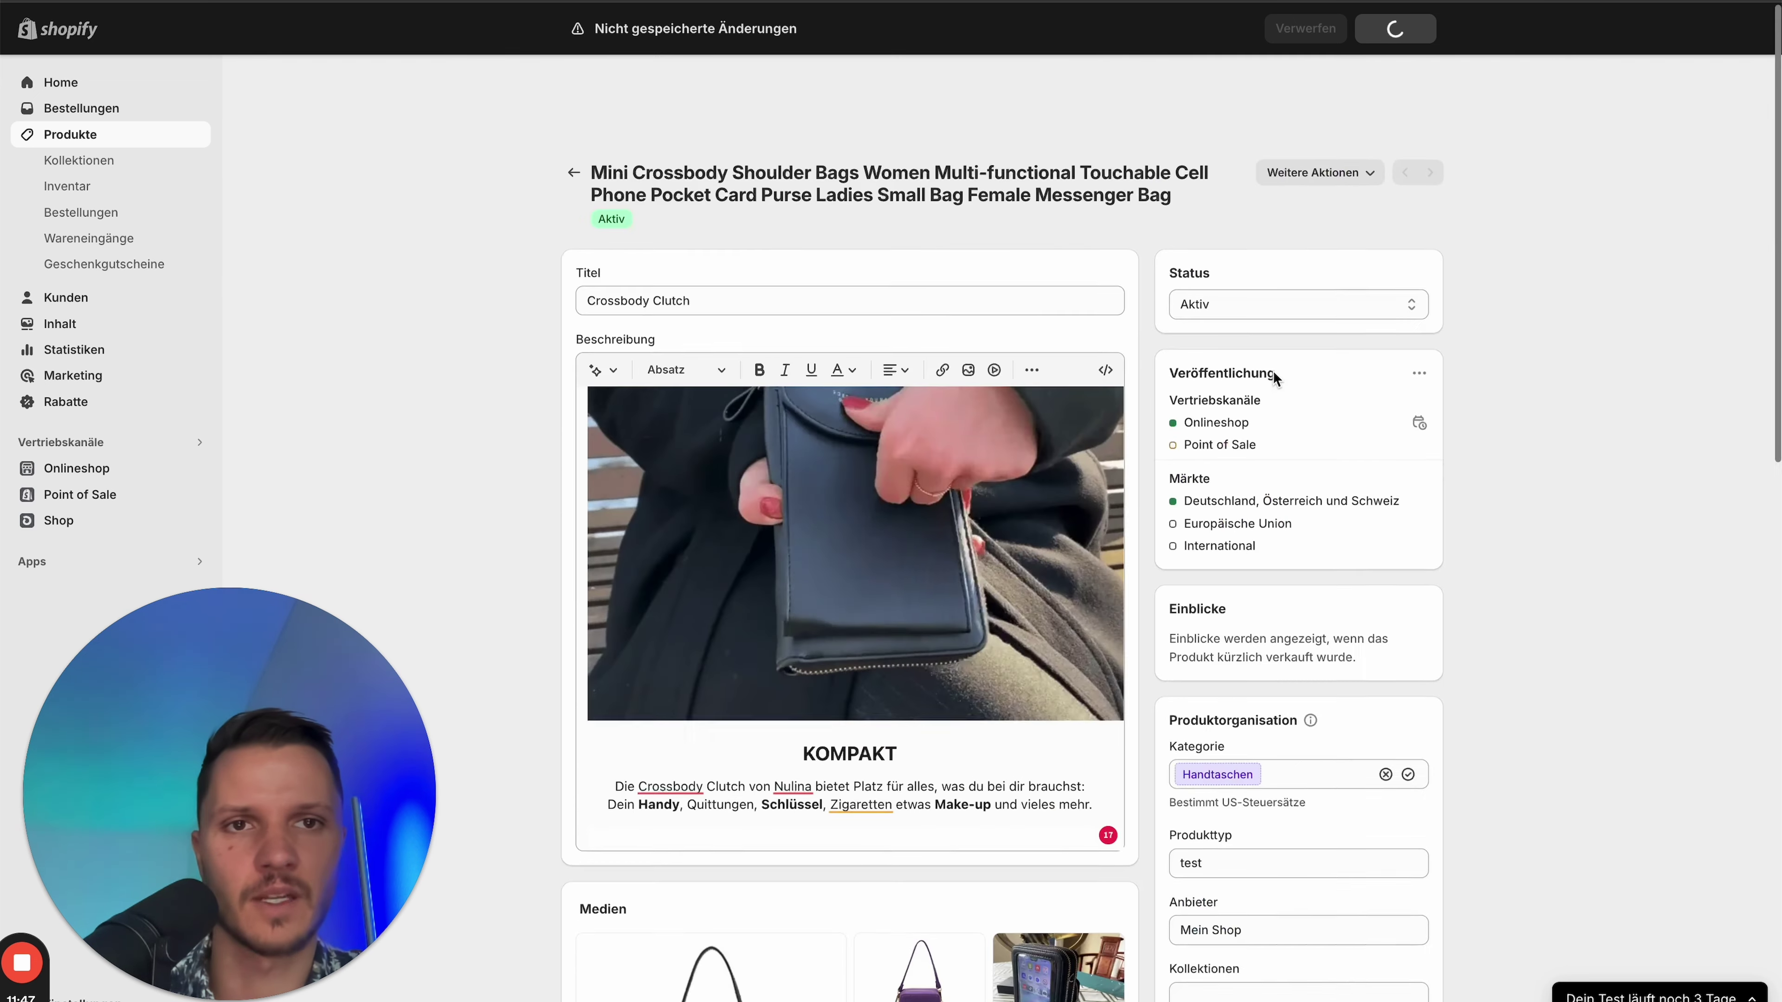
- Reopen the product preview in the online store and check the bag's title, payment banner and image gallery
{"action": "key", "text": "ctrl+Tab"}
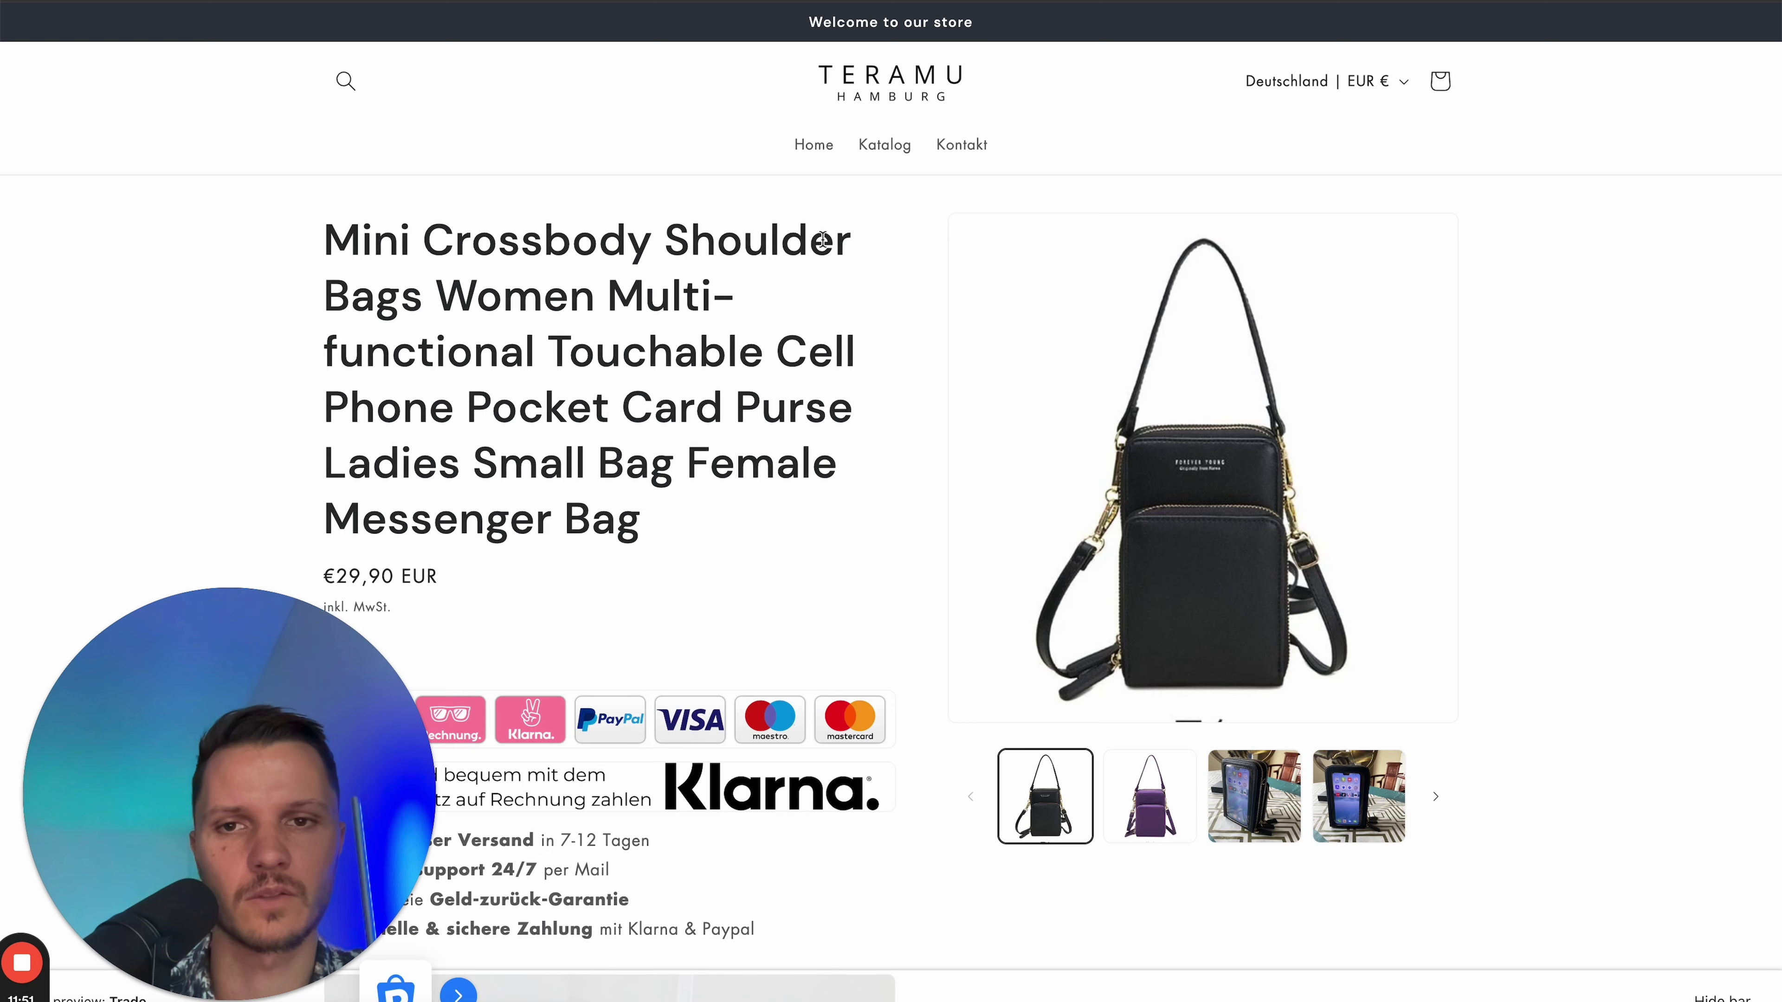
{"action": "left_click_drag", "start_coordinate": [471, 242], "coordinate": [646, 523]}
{"action": "left_click", "coordinate": [715, 407]}
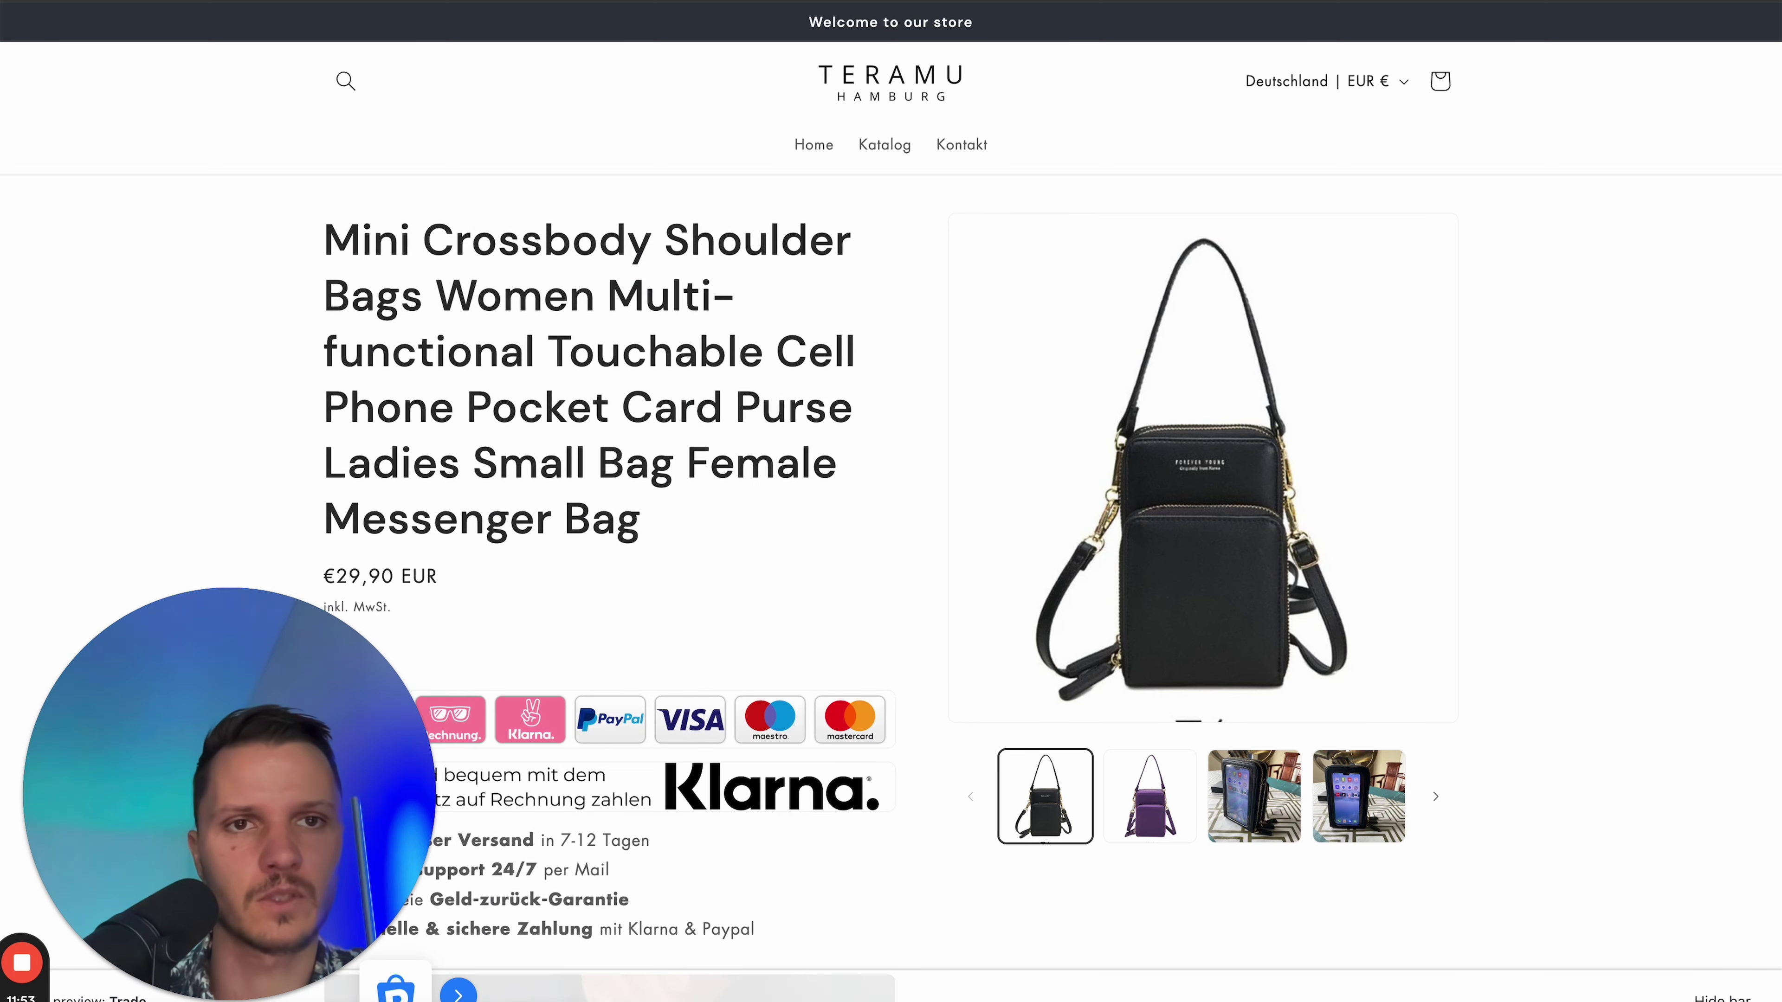
{"action": "key", "text": "ctrl+shift+Tab"}
{"action": "left_click", "coordinate": [1317, 93]}
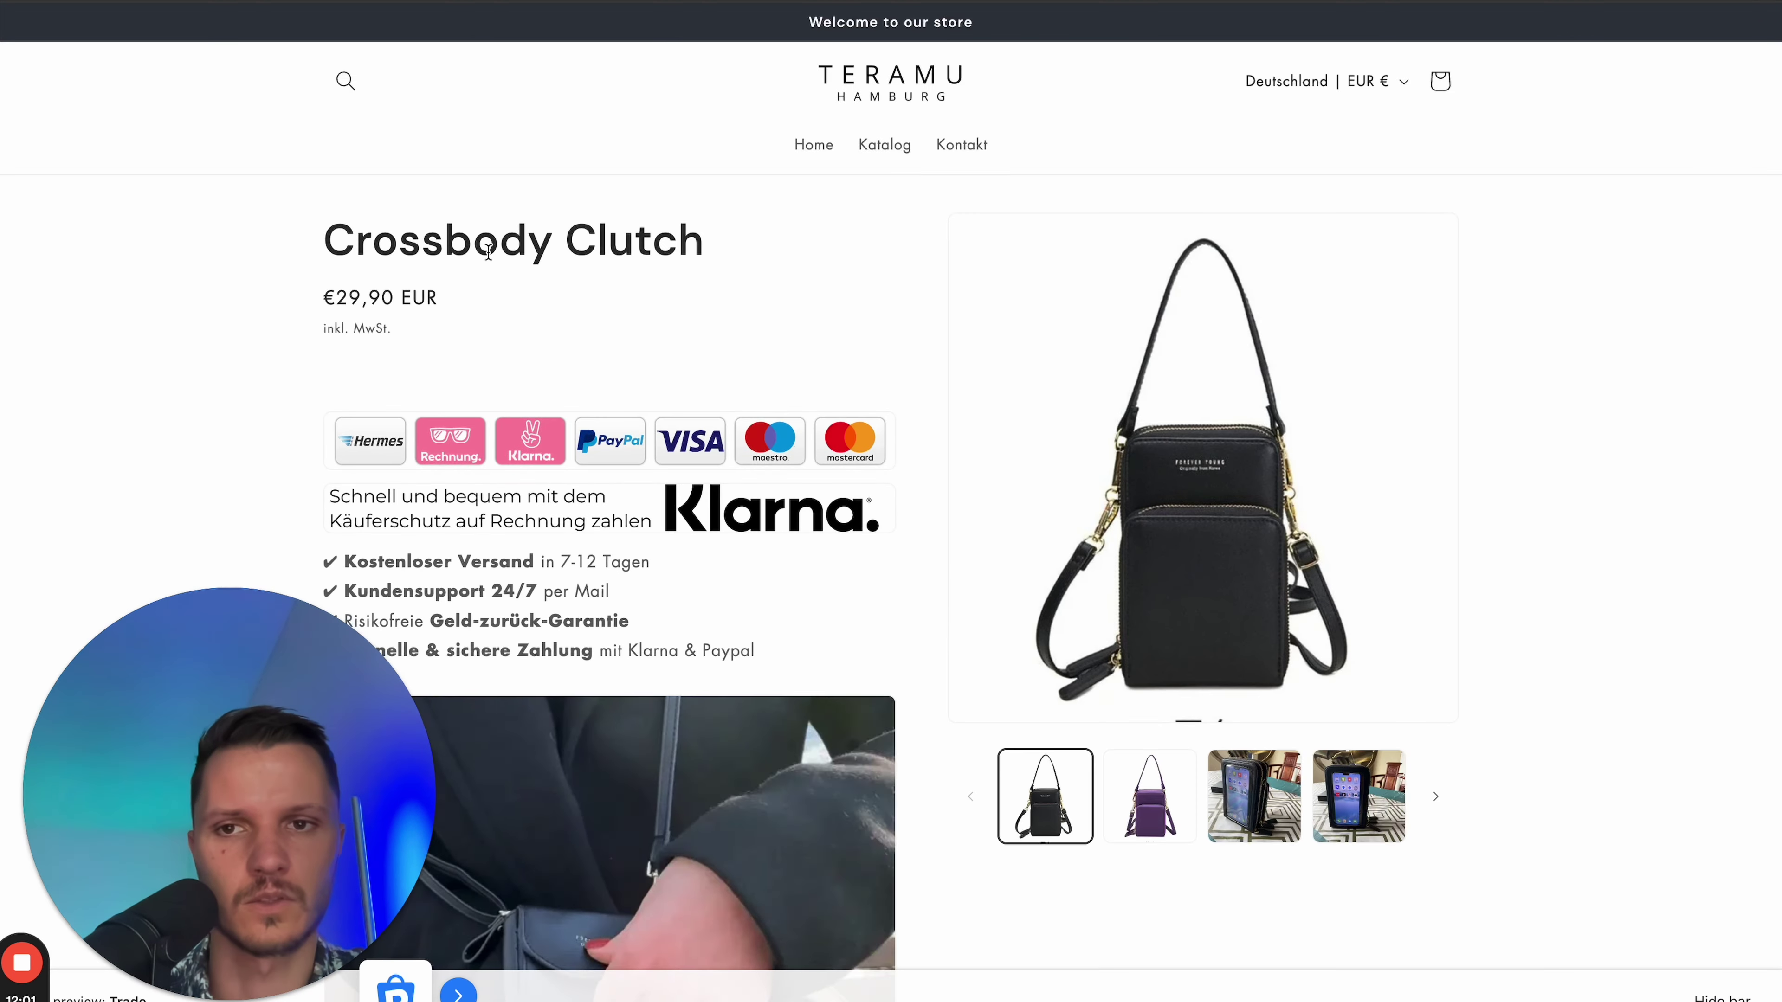
{"action": "double_click", "coordinate": [488, 251]}
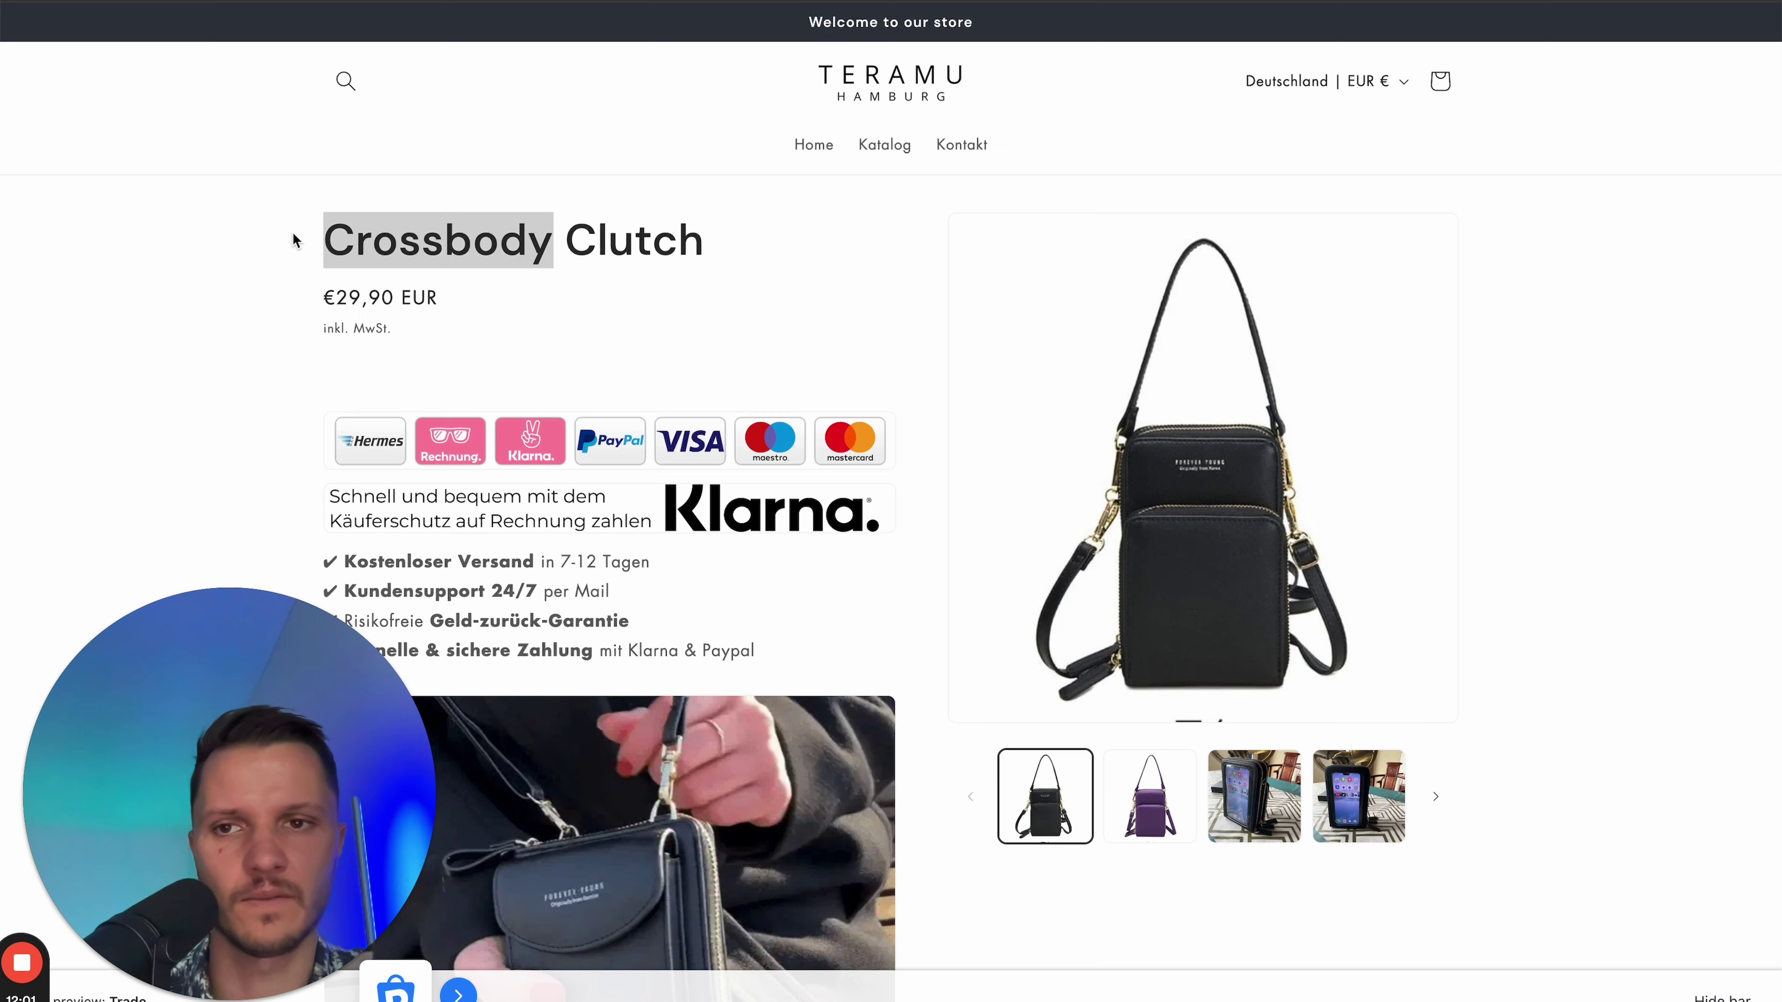
{"action": "left_click_drag", "start_coordinate": [295, 238], "coordinate": [808, 276]}
{"action": "scroll", "coordinate": [660, 344], "scroll_direction": "down", "scroll_amount": 1}
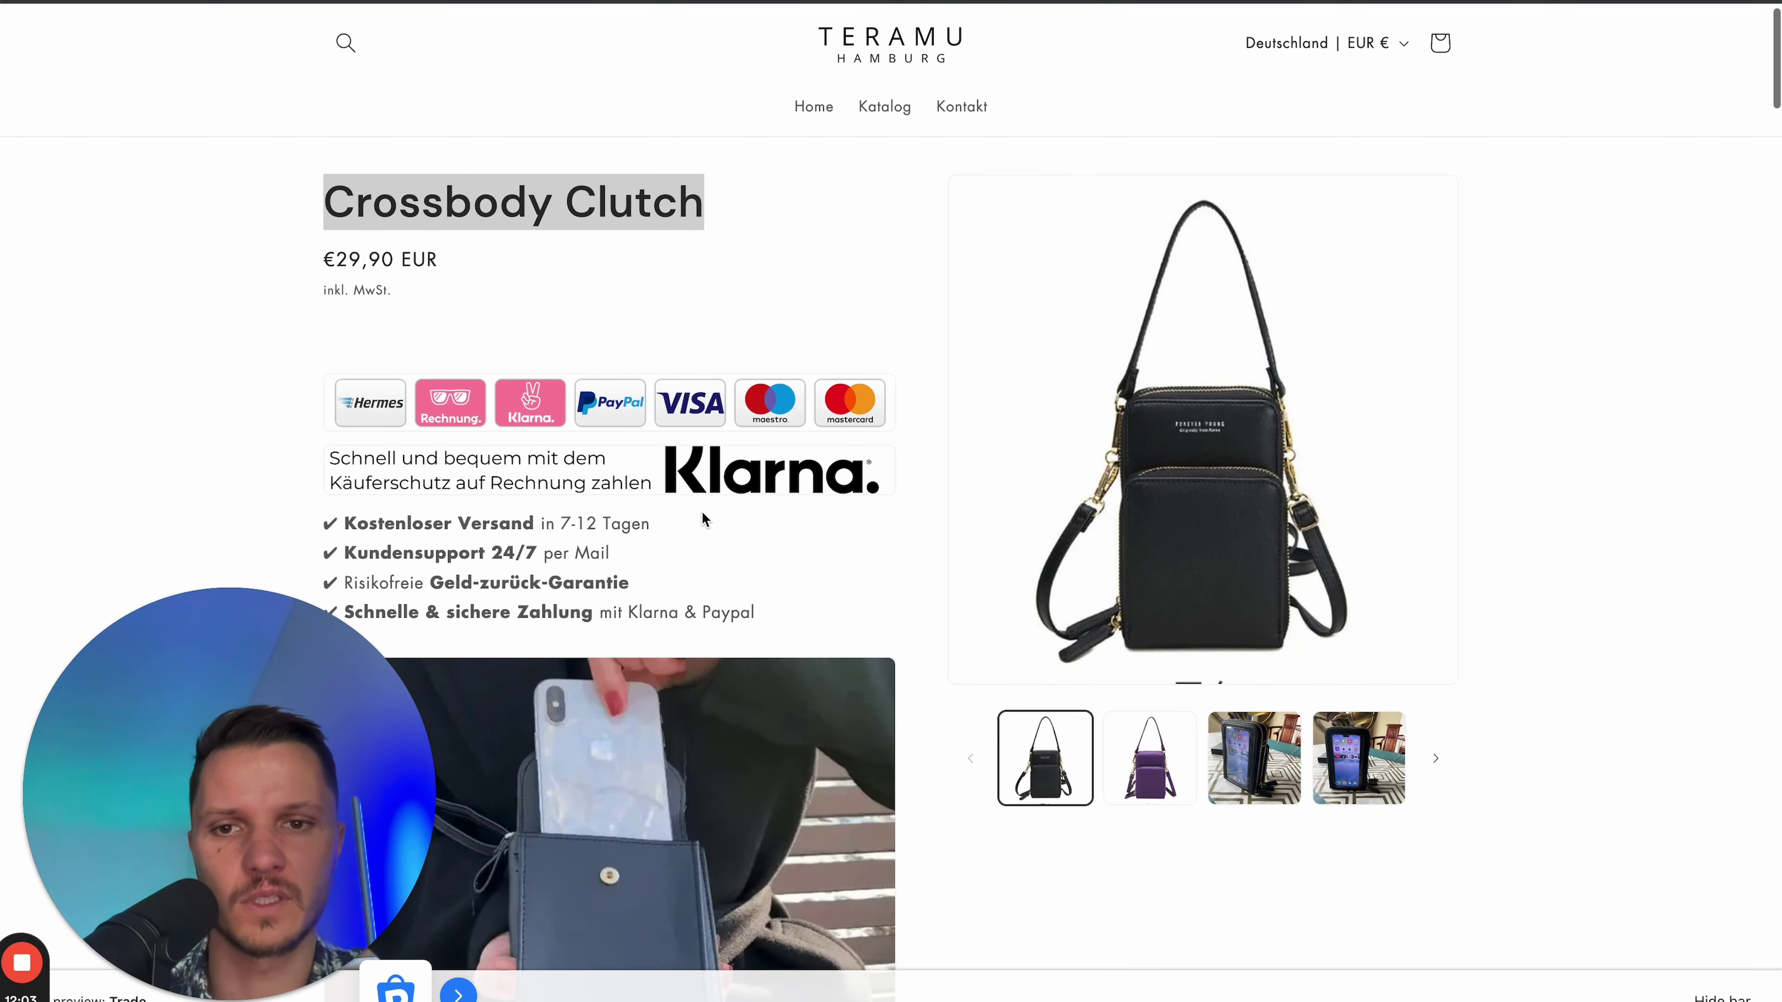
{"action": "scroll", "coordinate": [715, 528], "scroll_direction": "up", "scroll_amount": 1}
- Inspect the product page in the browser's iPhone 14 Pro Max emulation and review it from the description down to the Multimedia collage
{"action": "right_click", "coordinate": [928, 289]}
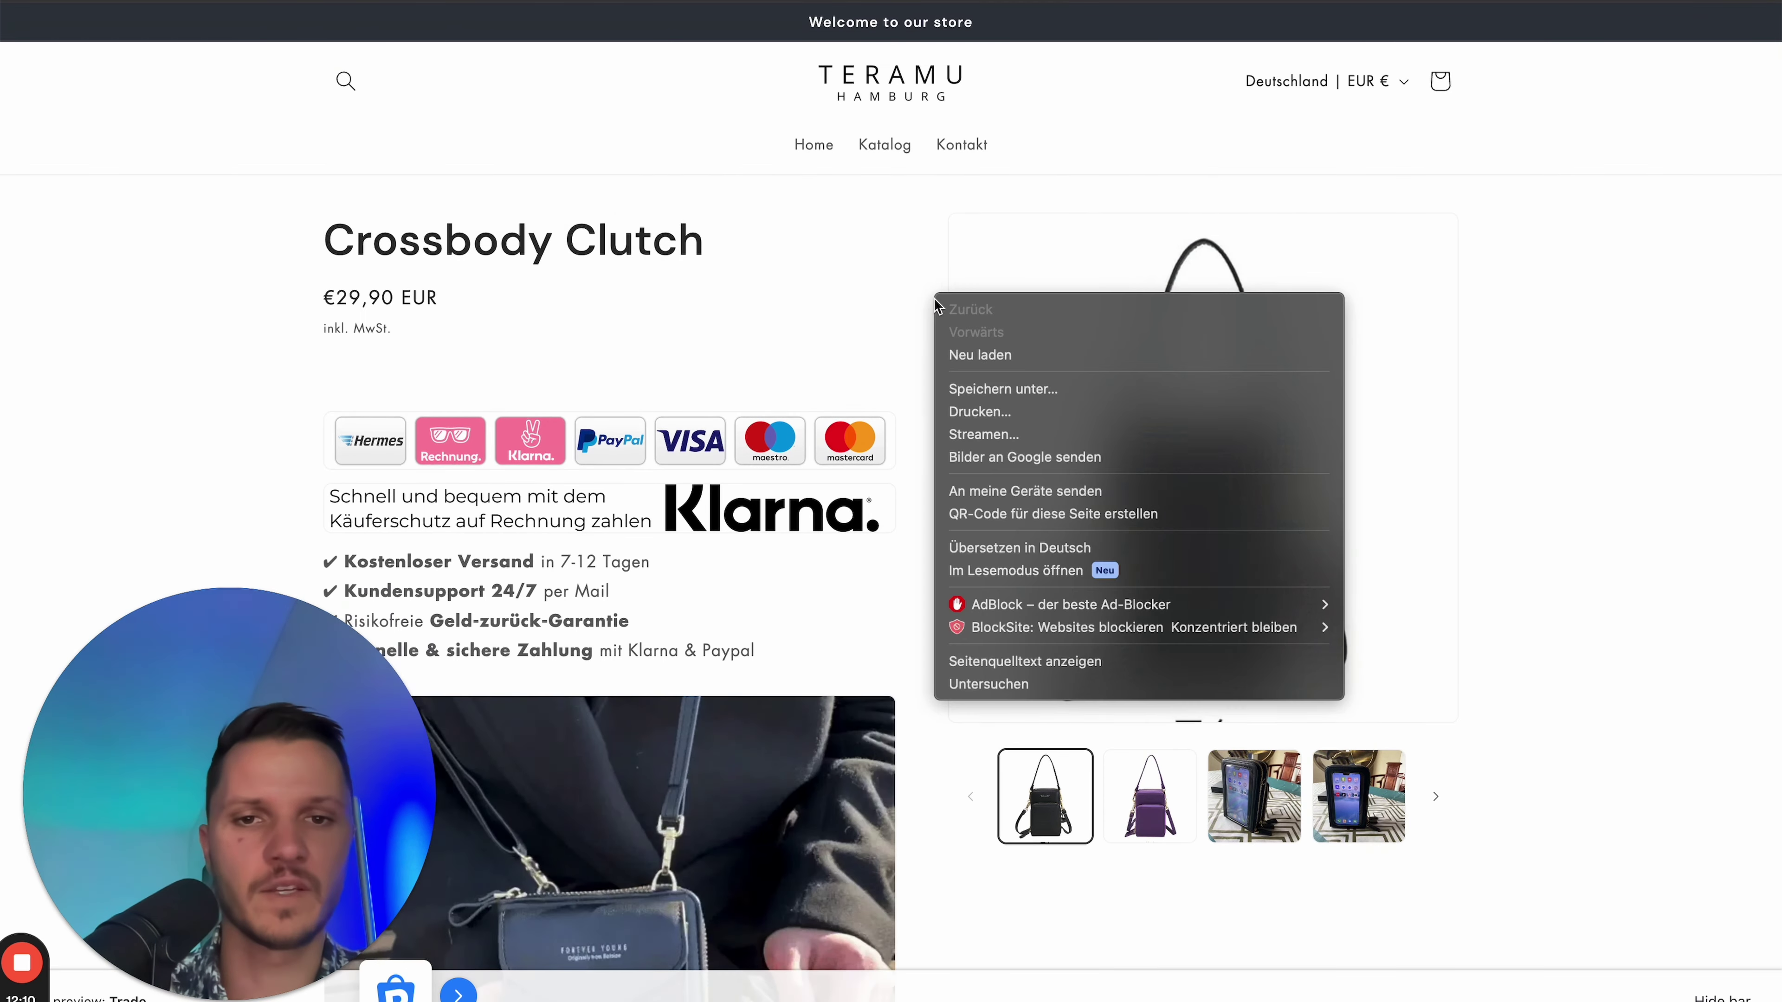
{"action": "left_click", "coordinate": [1007, 680]}
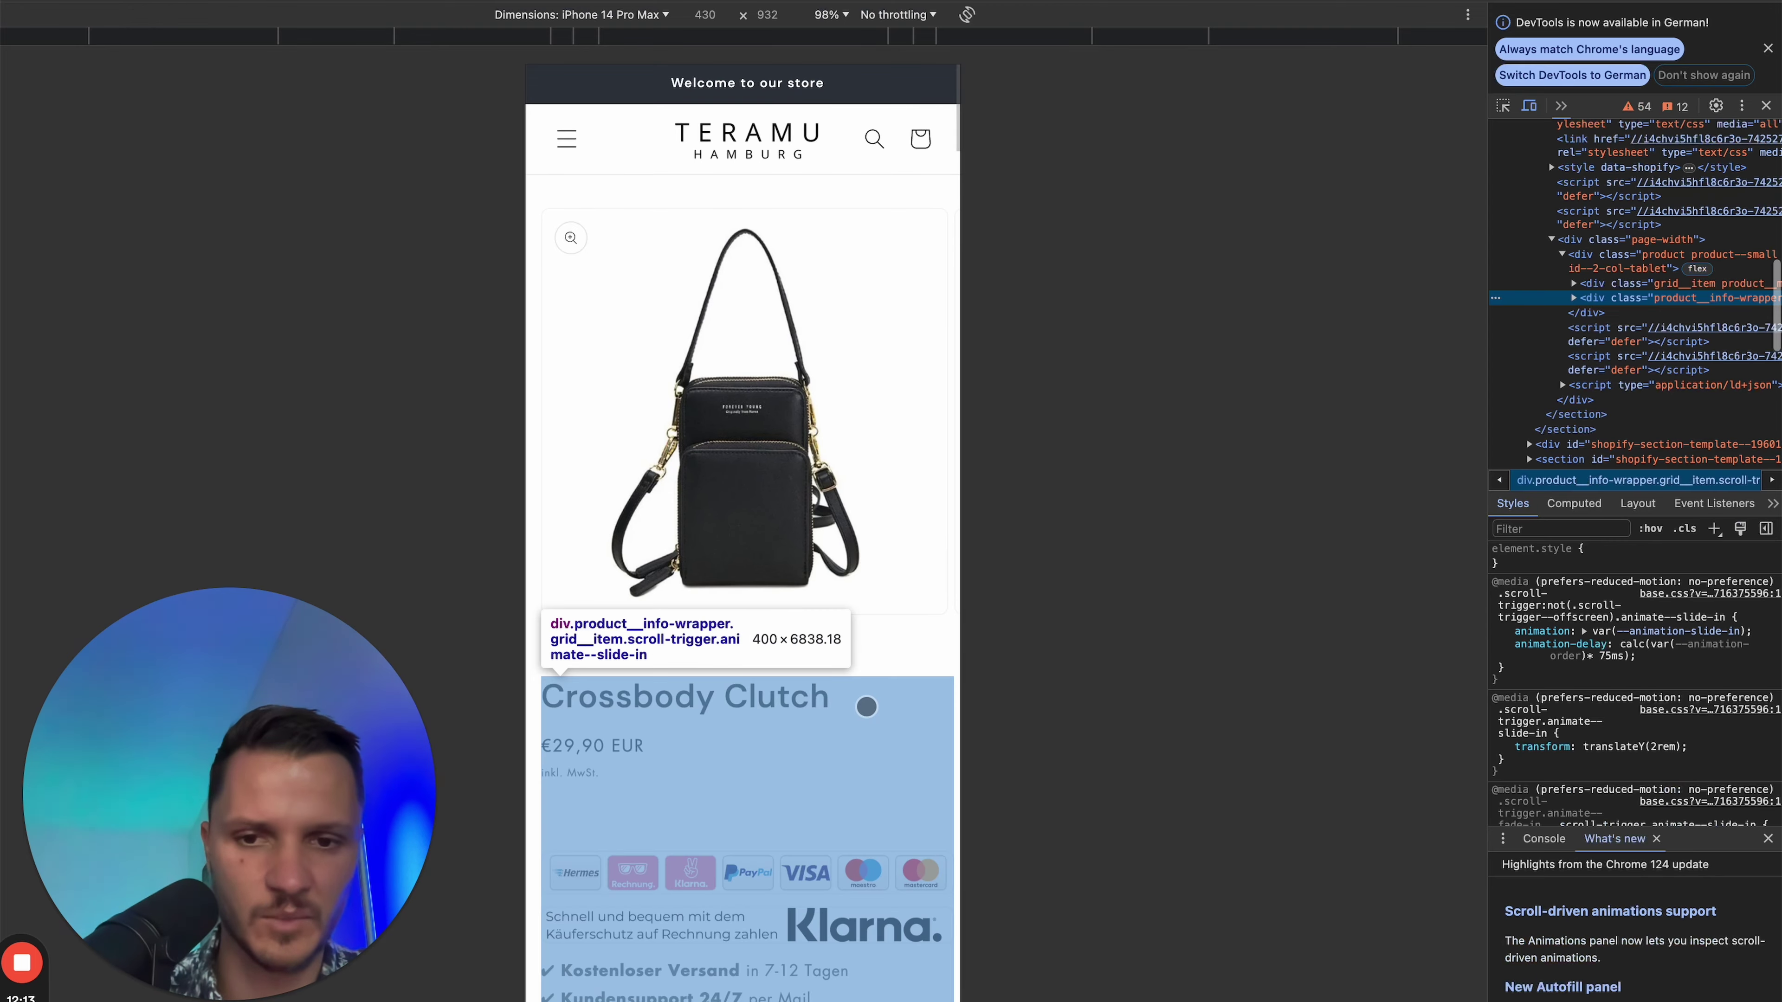
{"action": "scroll", "coordinate": [745, 666], "scroll_direction": "down", "scroll_amount": 15}
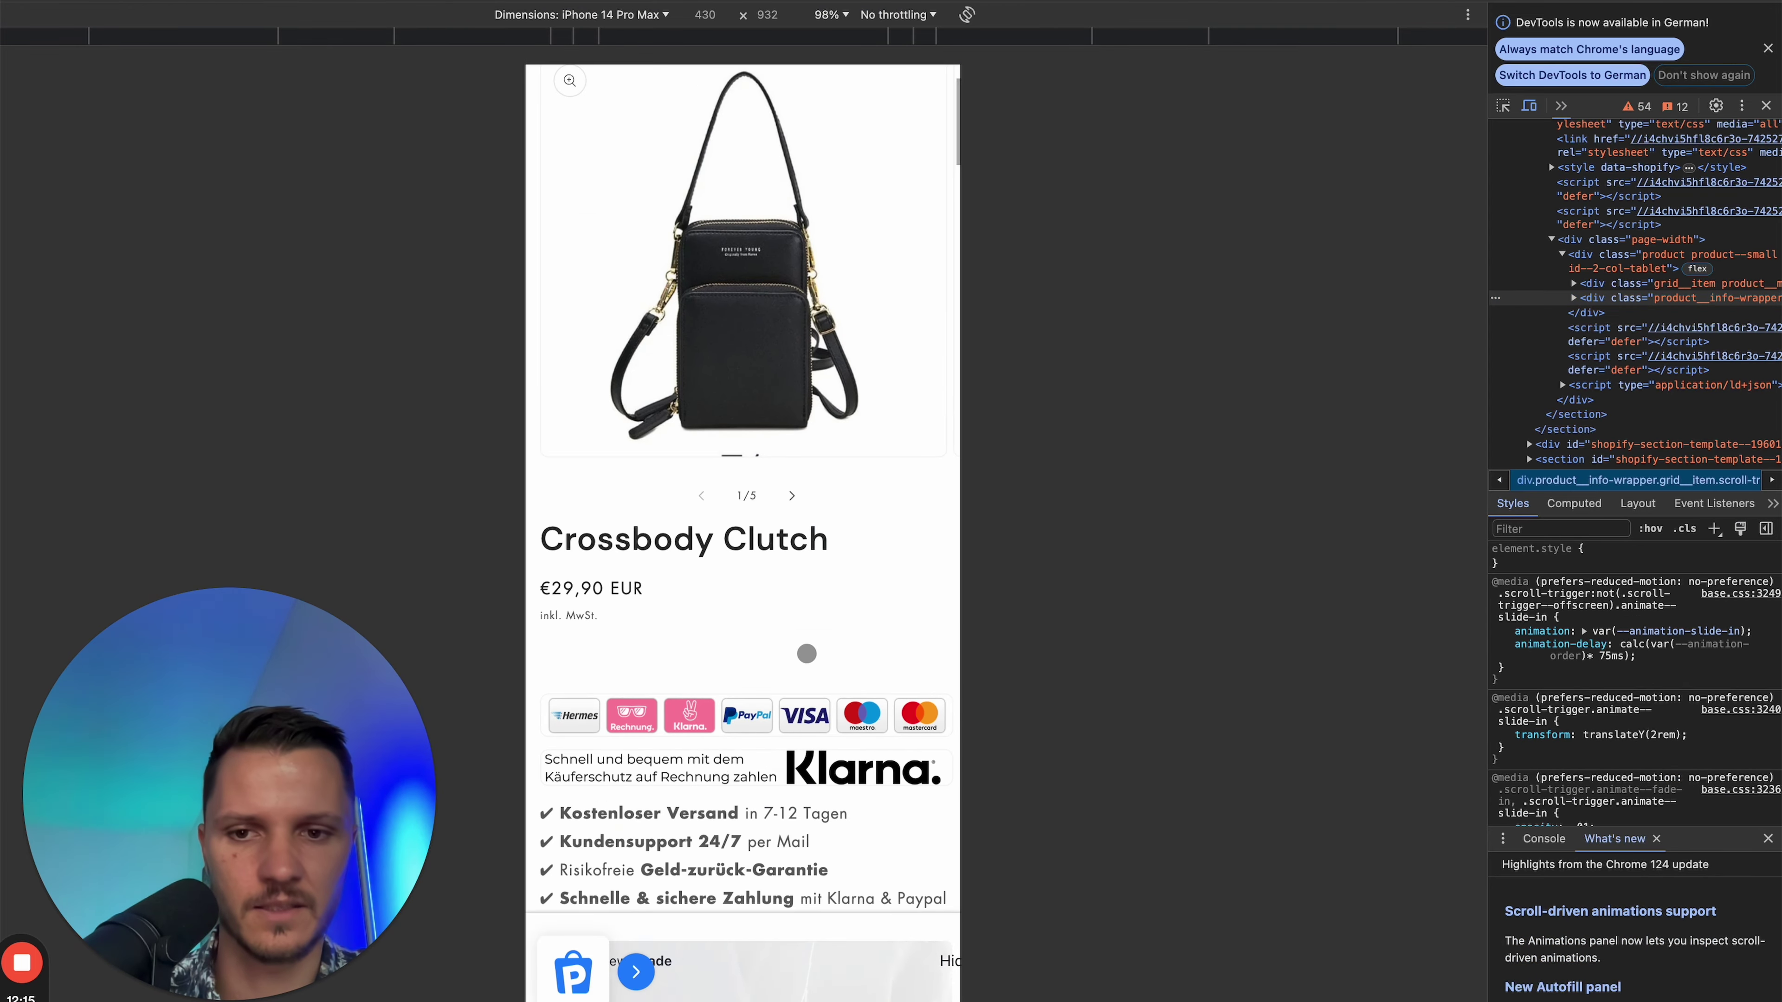
{"action": "scroll", "coordinate": [811, 622], "scroll_direction": "down", "scroll_amount": 20}
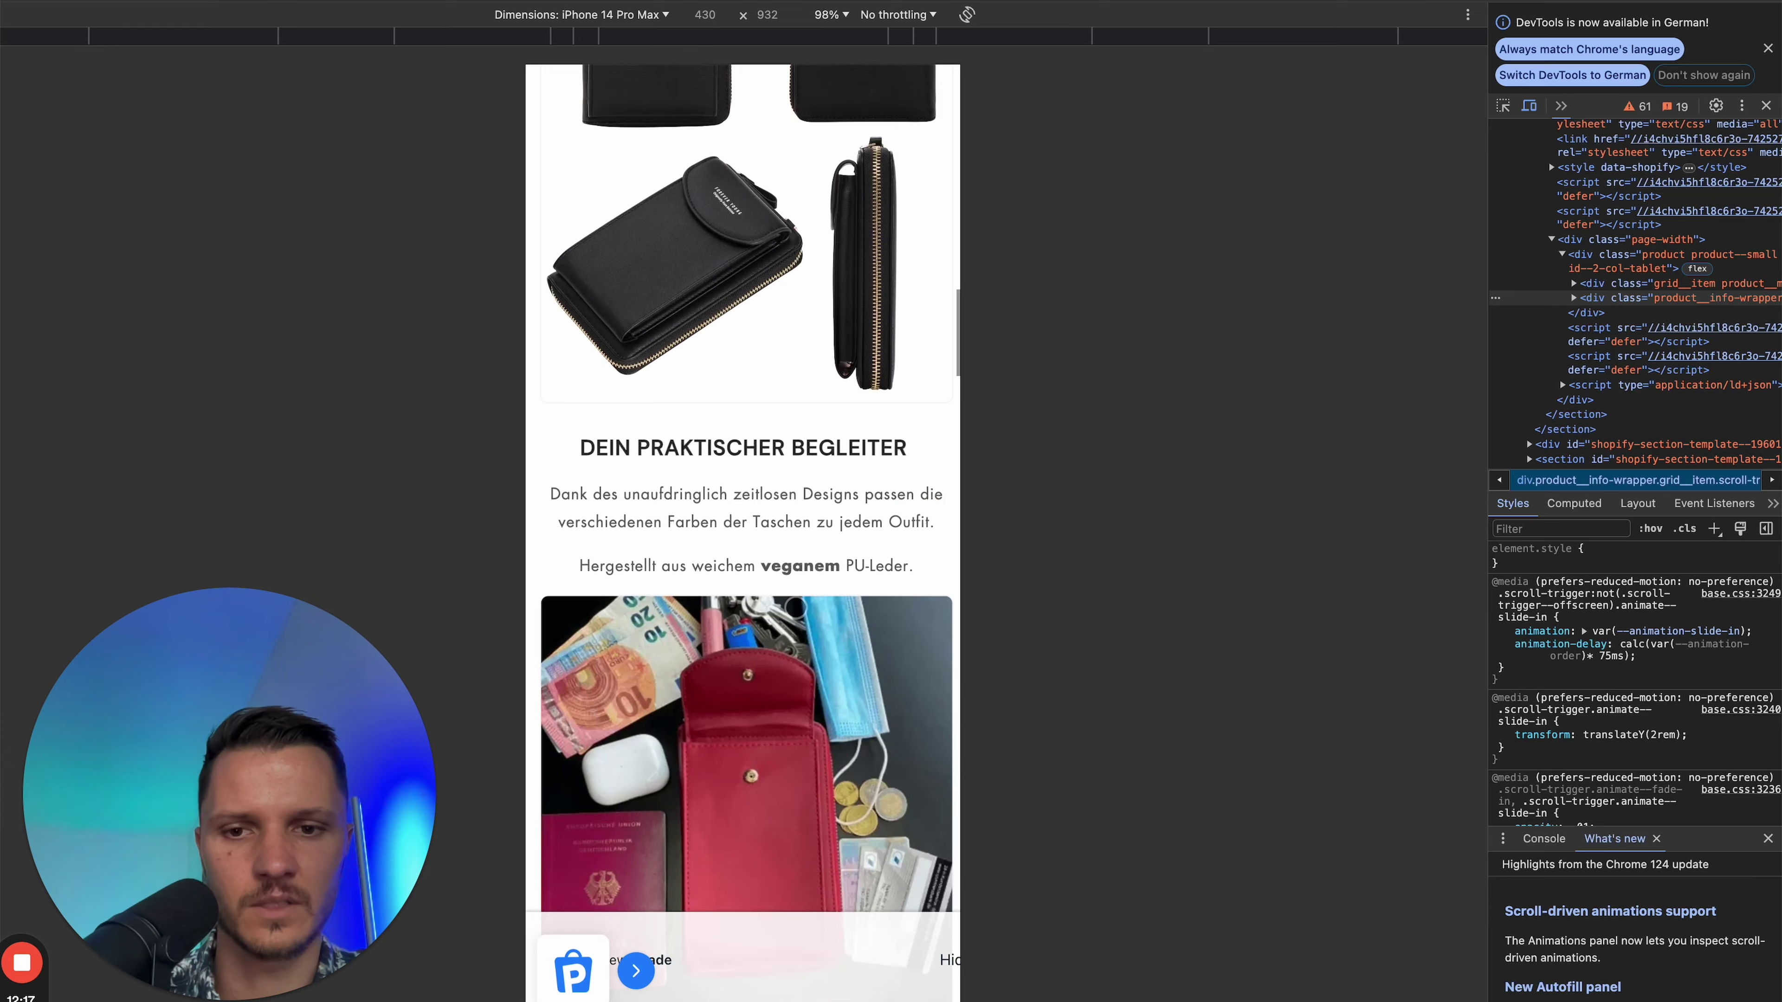
{"action": "scroll", "coordinate": [791, 610], "scroll_direction": "down", "scroll_amount": 15}
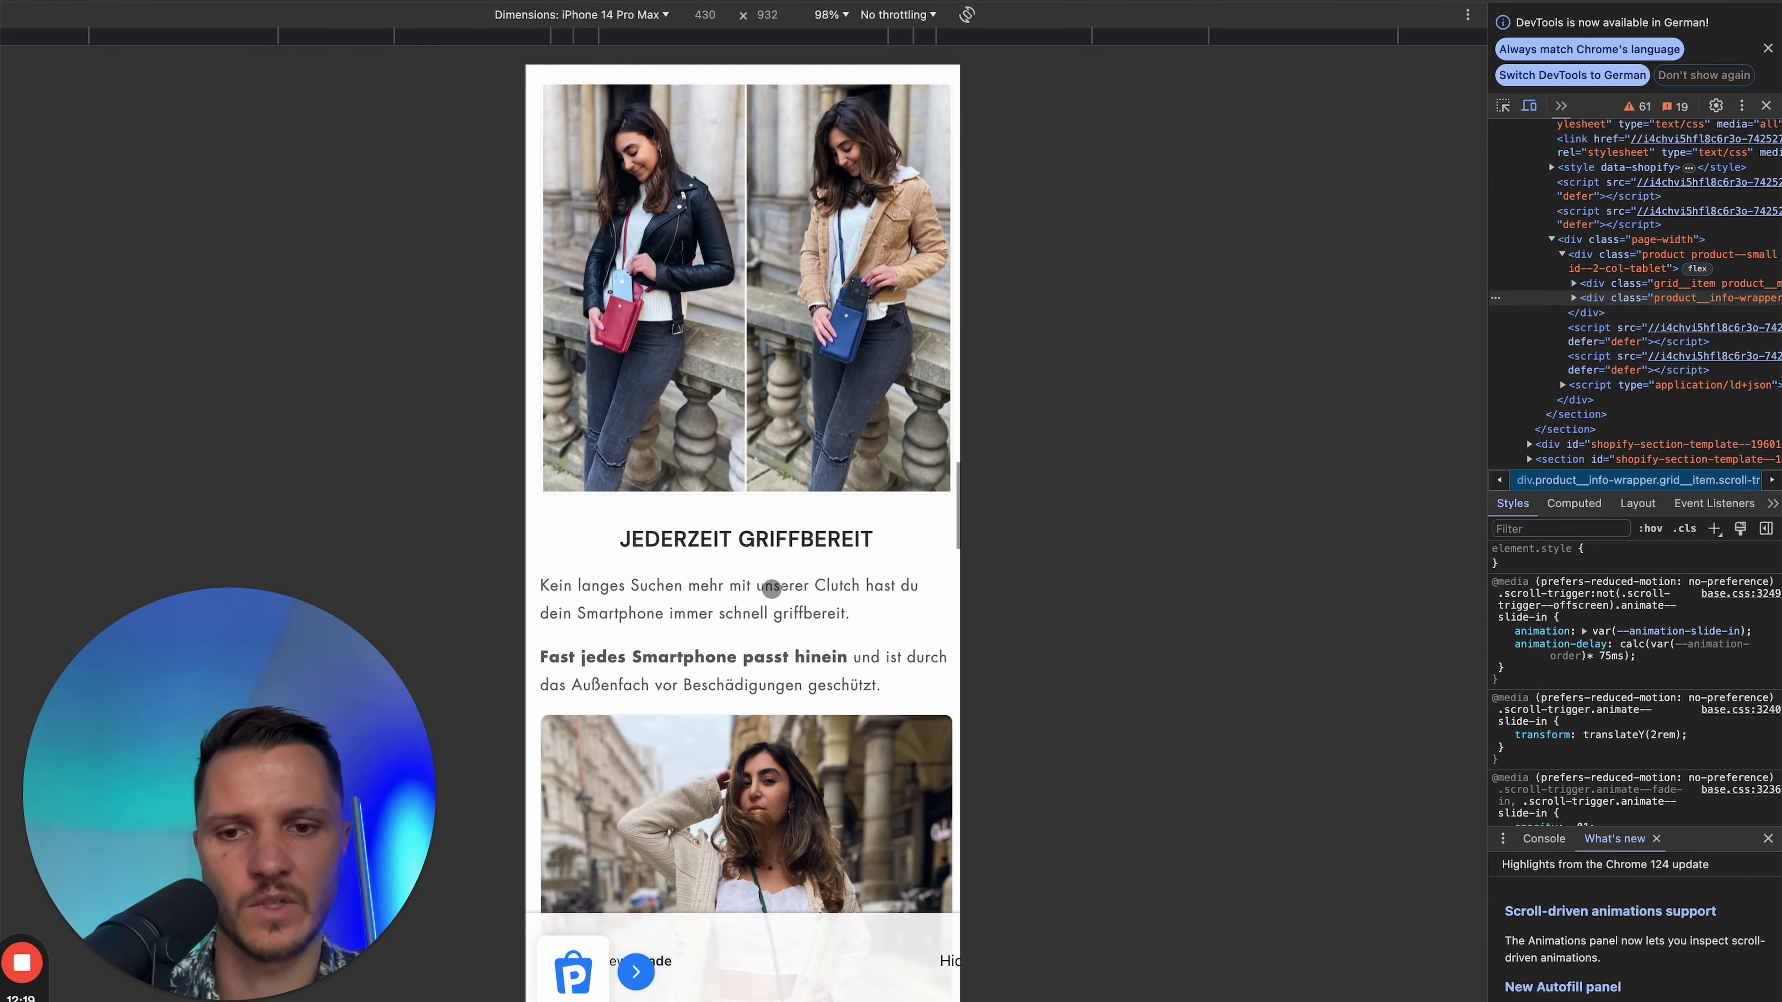
{"action": "scroll", "coordinate": [772, 729], "scroll_direction": "down", "scroll_amount": 5}
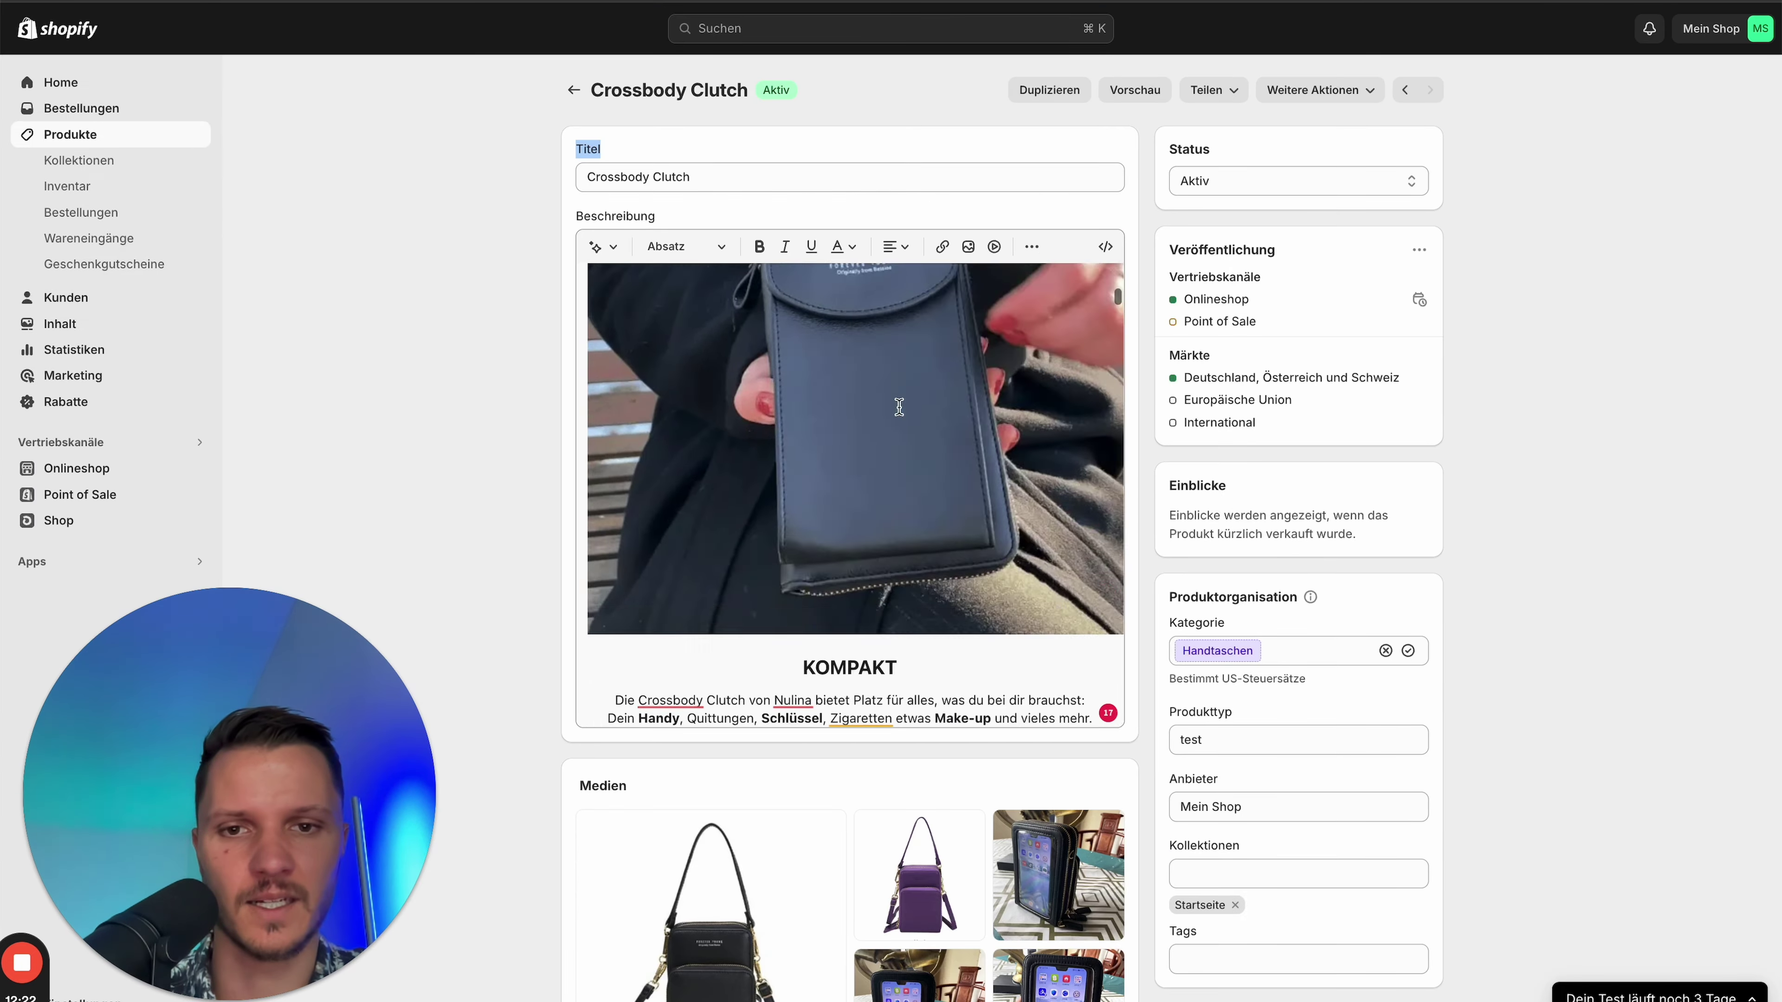
{"action": "scroll", "coordinate": [898, 407], "scroll_direction": "down", "scroll_amount": 5}
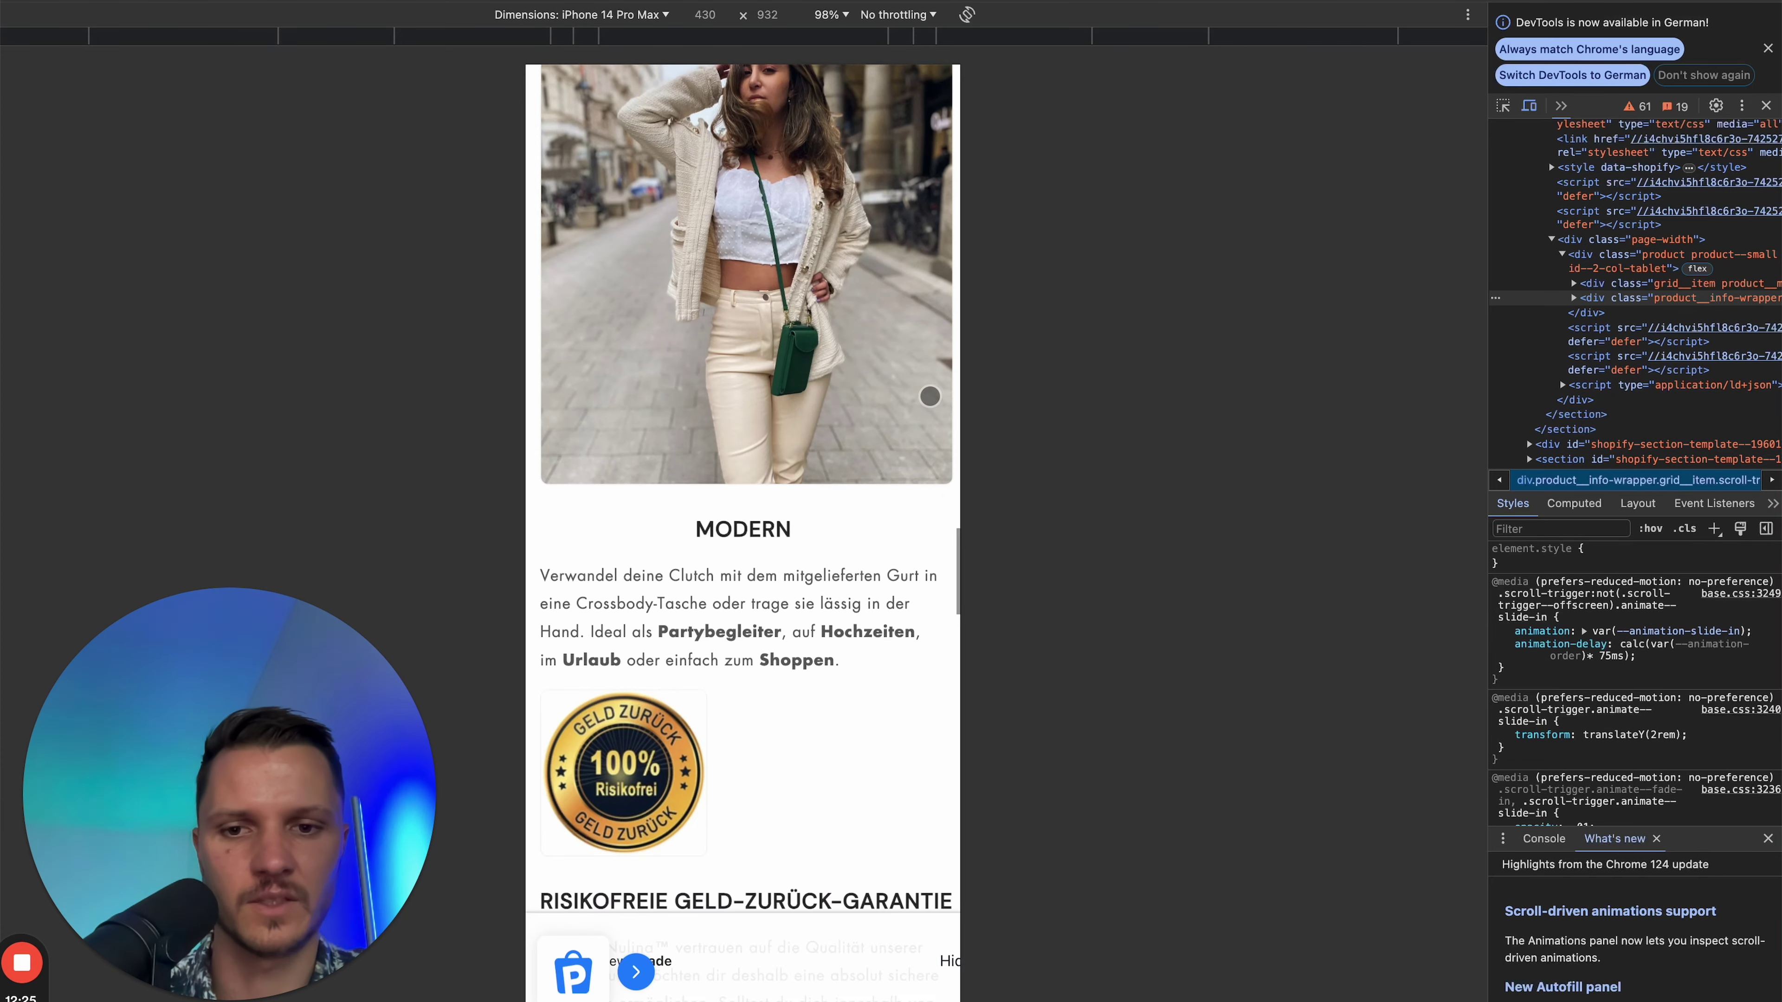
{"action": "scroll", "coordinate": [918, 395], "scroll_direction": "down", "scroll_amount": 5}
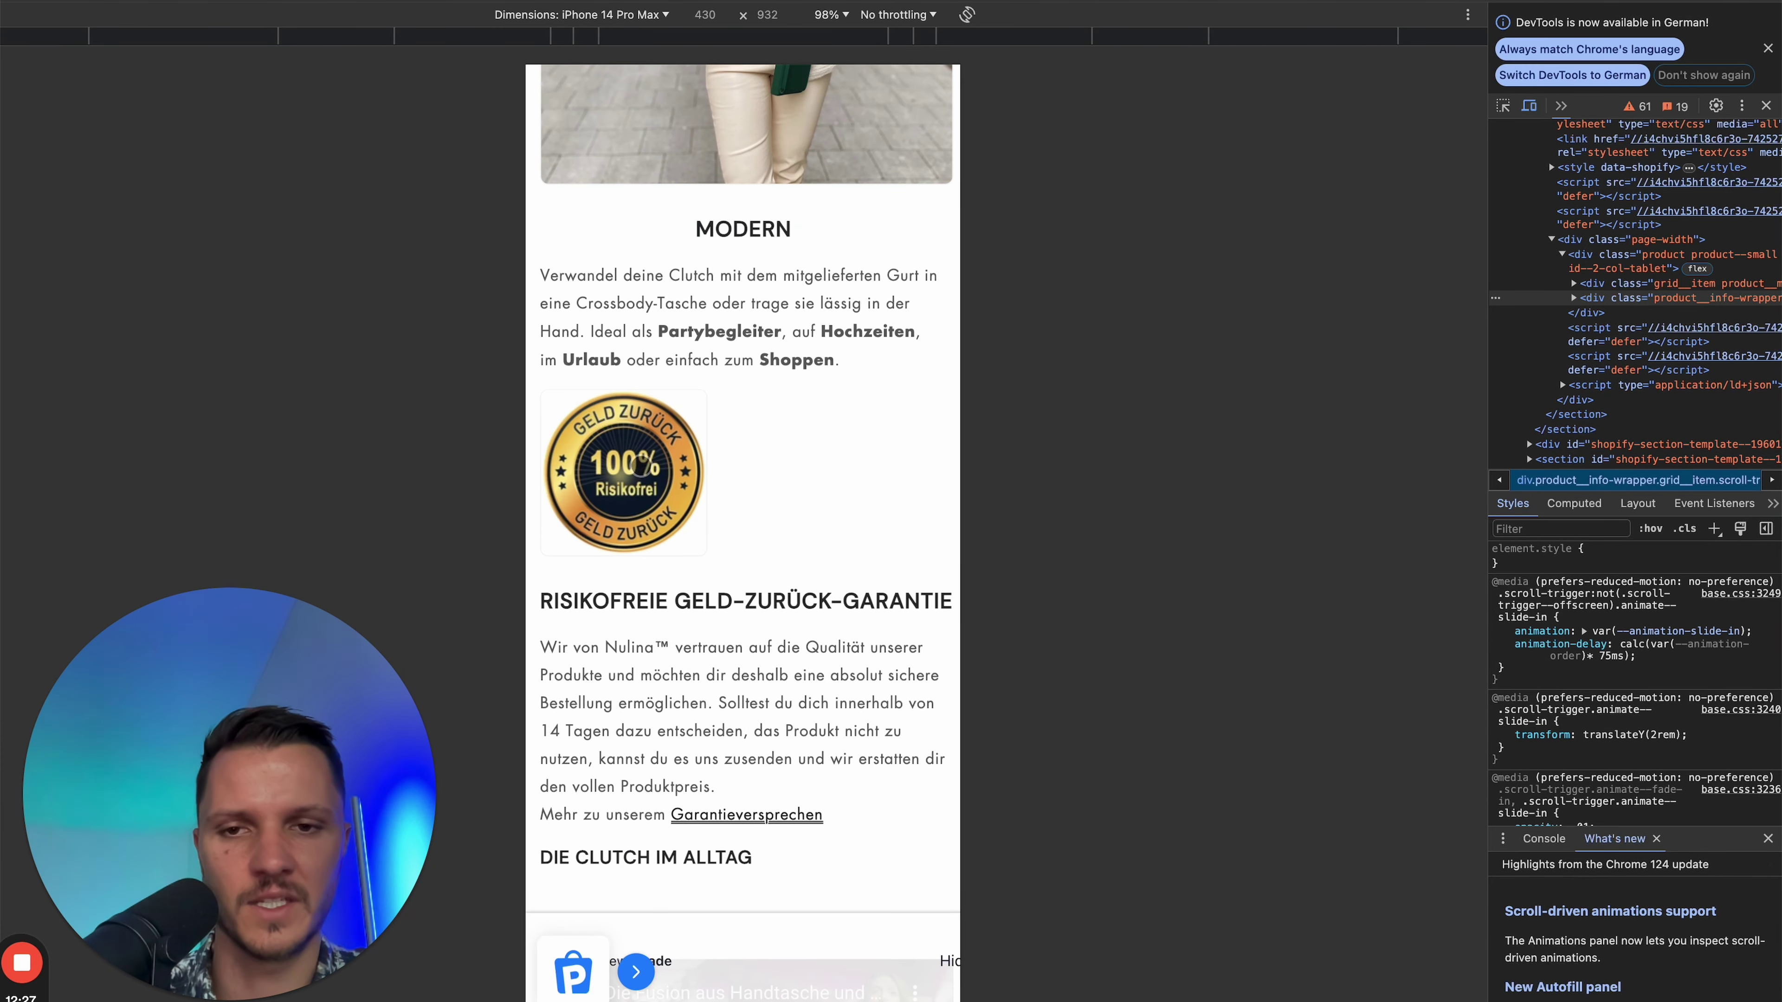
{"action": "scroll", "coordinate": [641, 464], "scroll_direction": "down", "scroll_amount": 15}
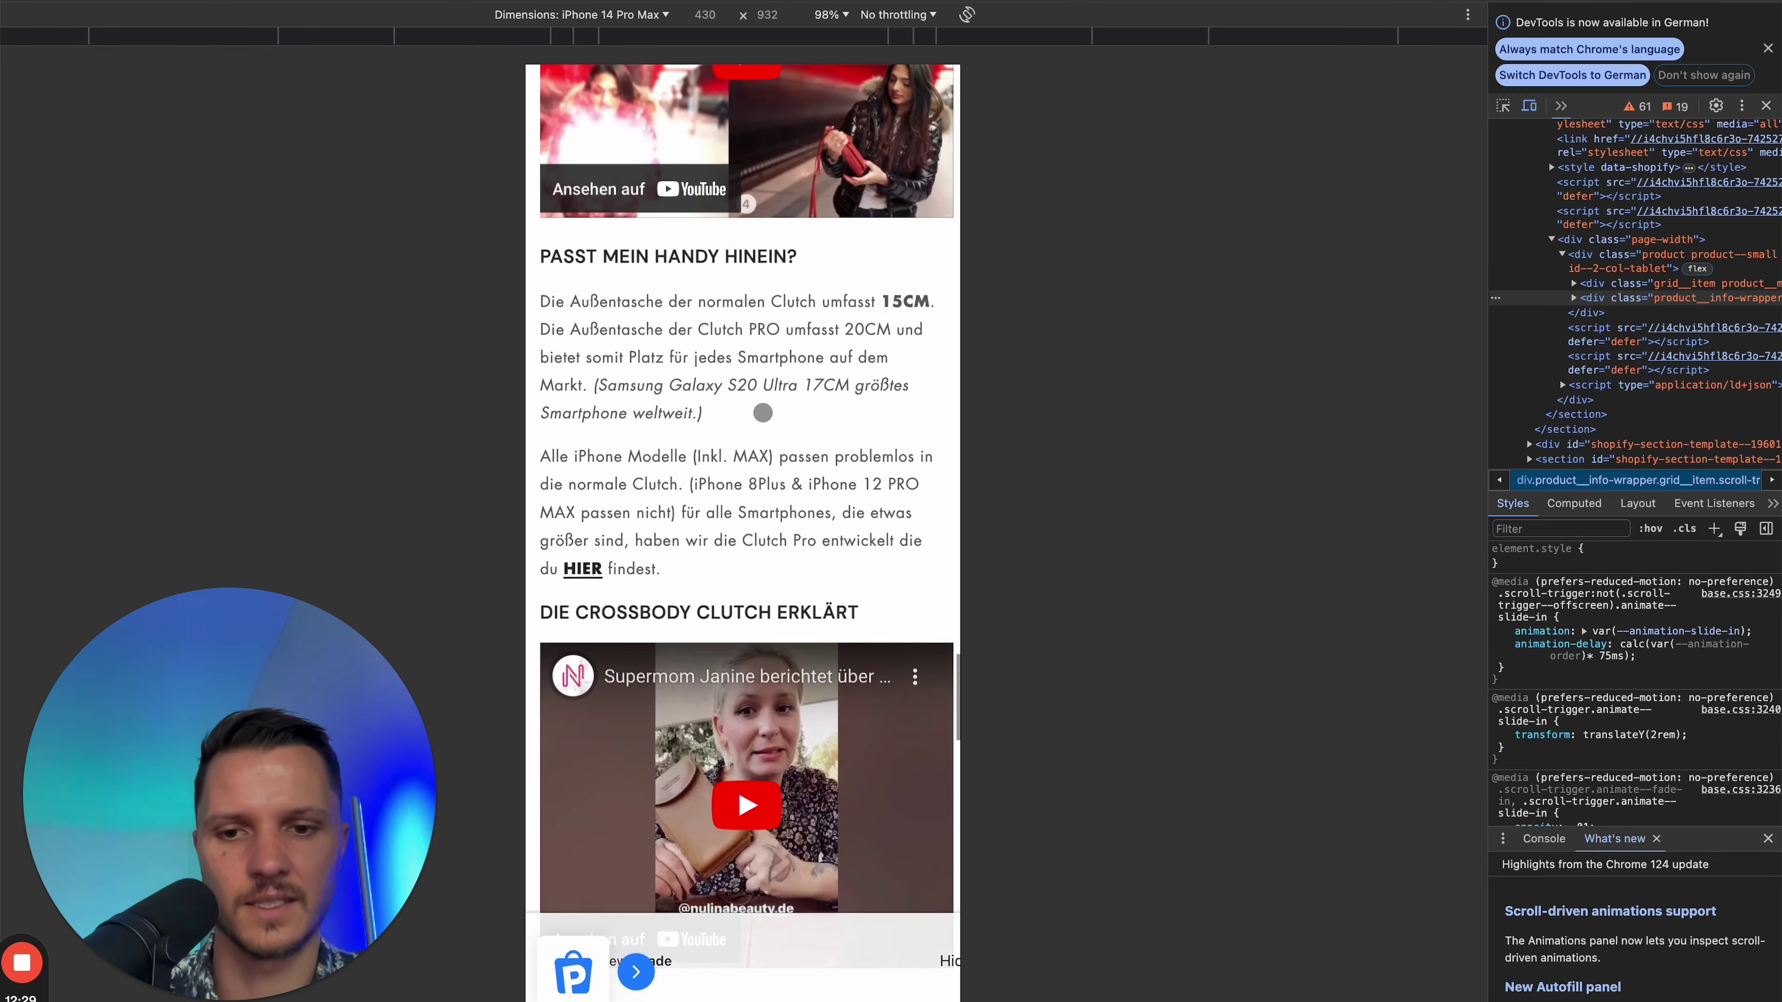
{"action": "scroll", "coordinate": [762, 412], "scroll_direction": "down", "scroll_amount": 5}
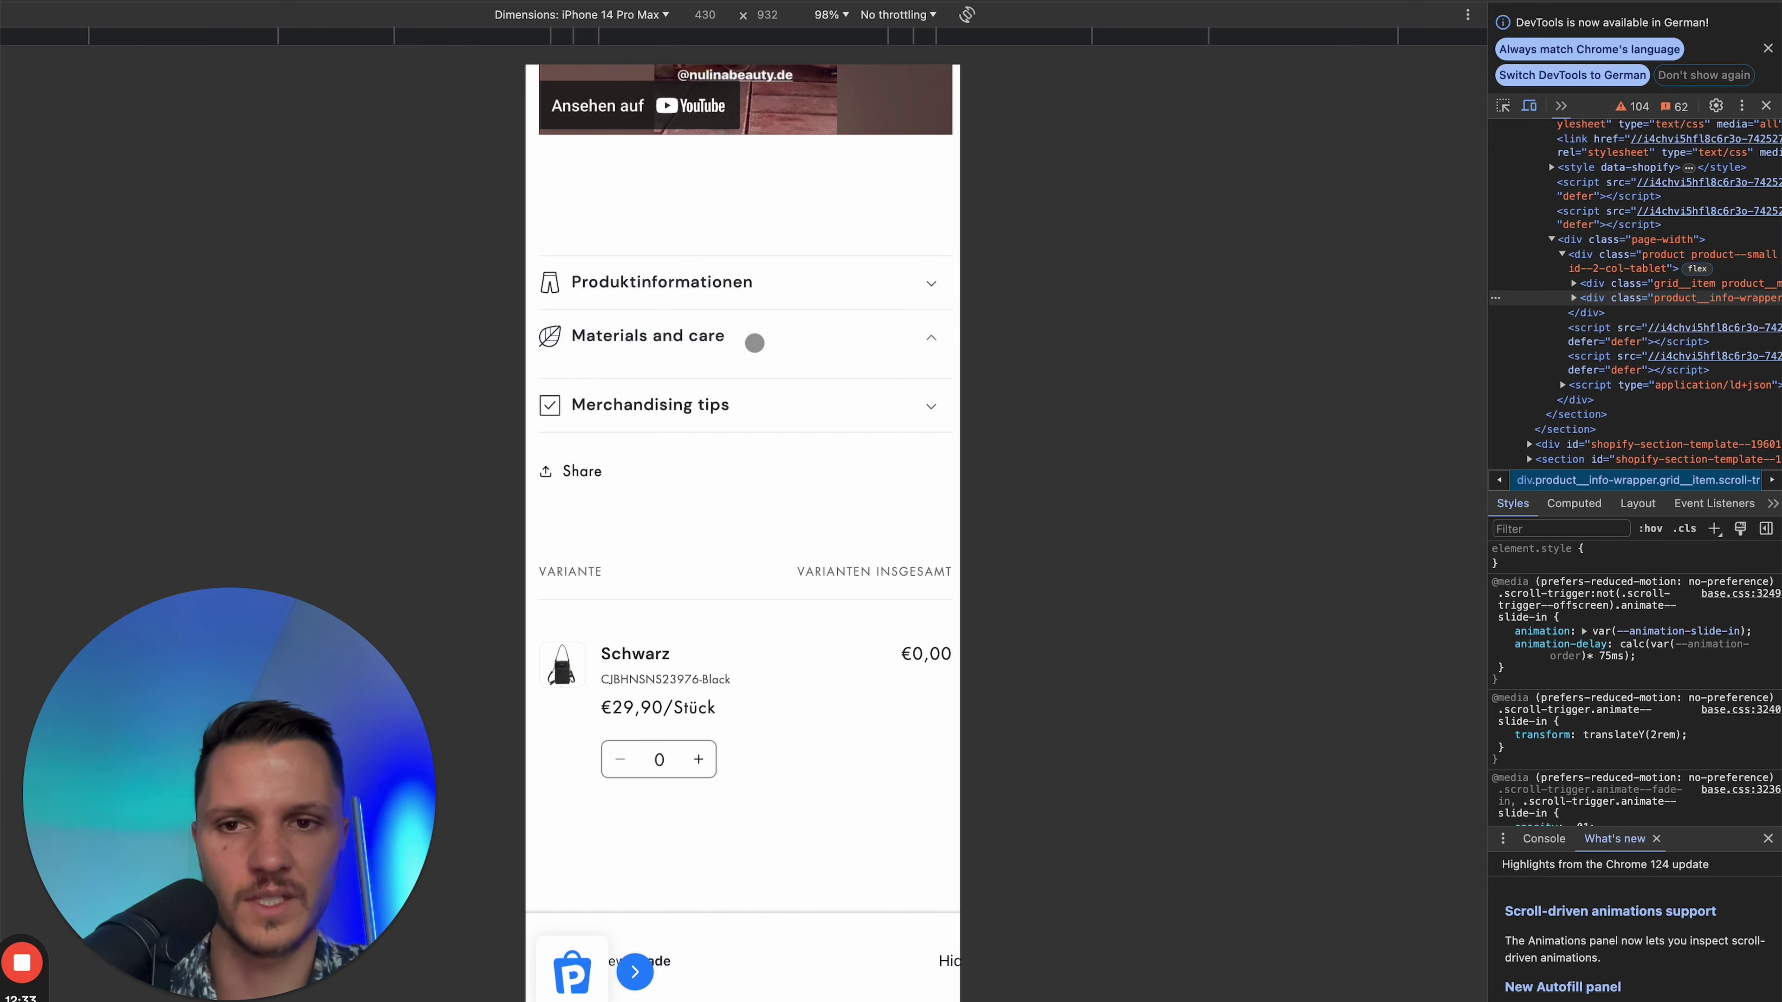
{"action": "scroll", "coordinate": [753, 414], "scroll_direction": "down", "scroll_amount": 3}
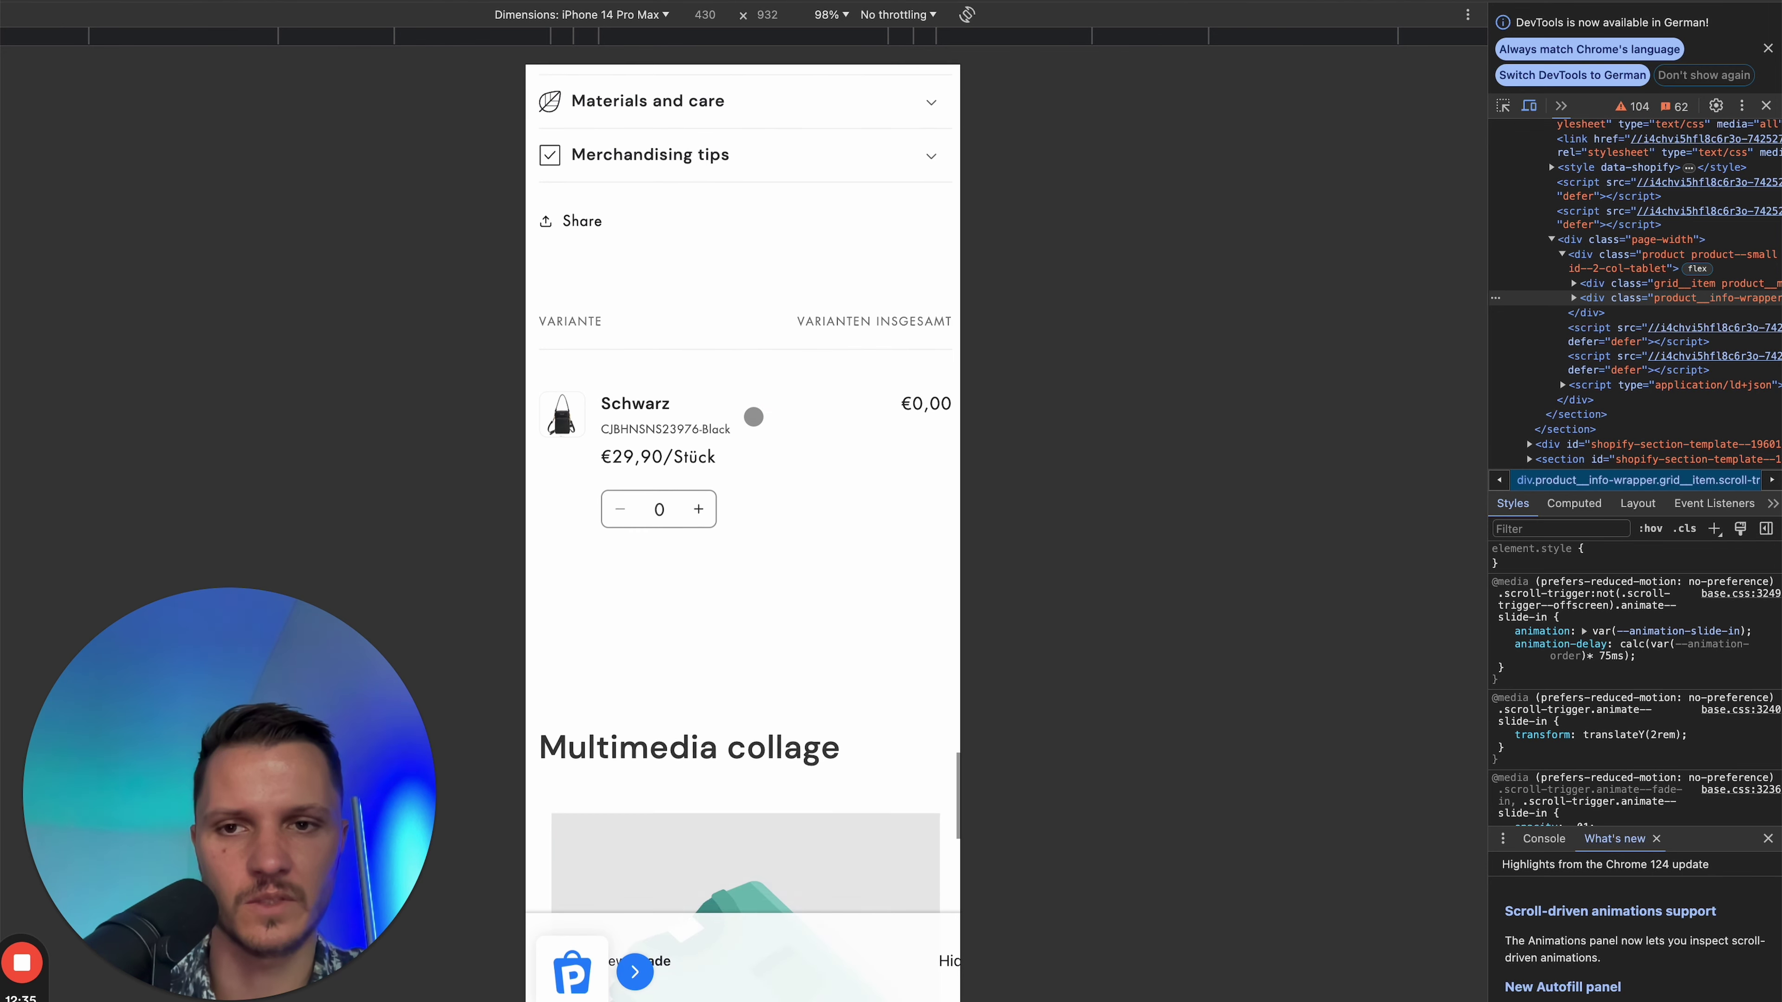
{"action": "scroll", "coordinate": [760, 273], "scroll_direction": "down", "scroll_amount": 12}
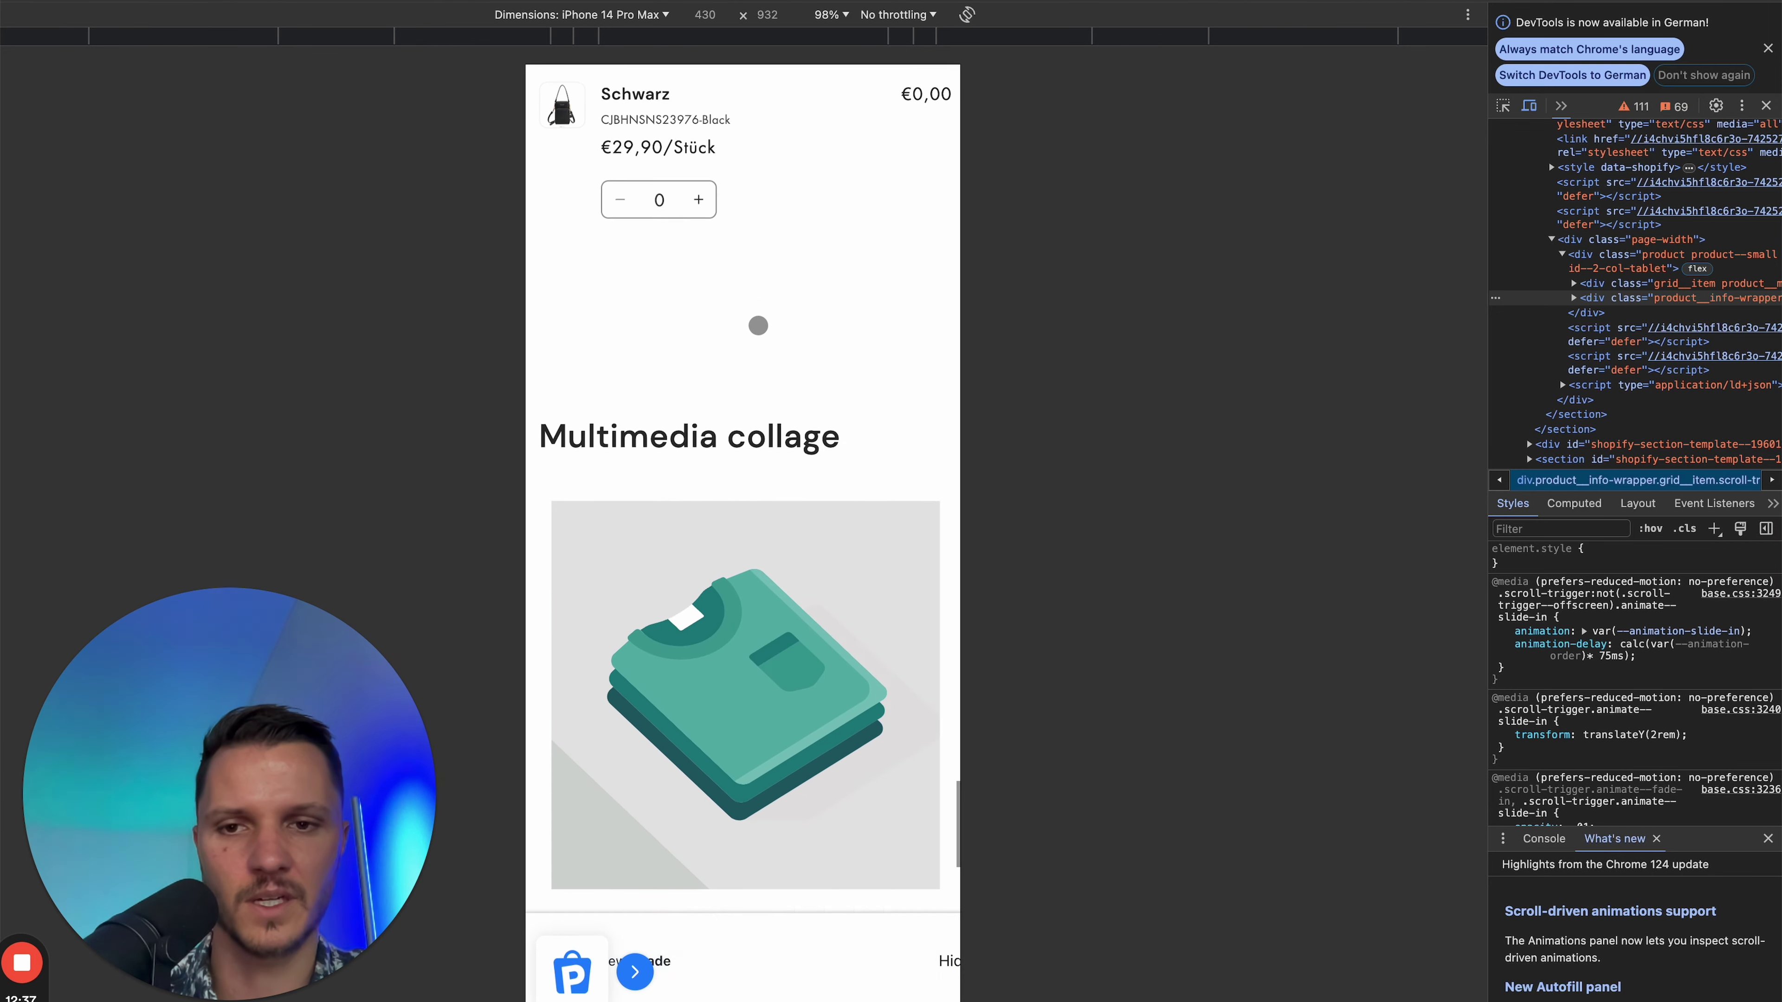
- Open the Schwarz variant of the Crossbody Clutch for editing and enable charging tax on it
{"action": "scroll", "coordinate": [800, 448], "scroll_direction": "down", "scroll_amount": 5}
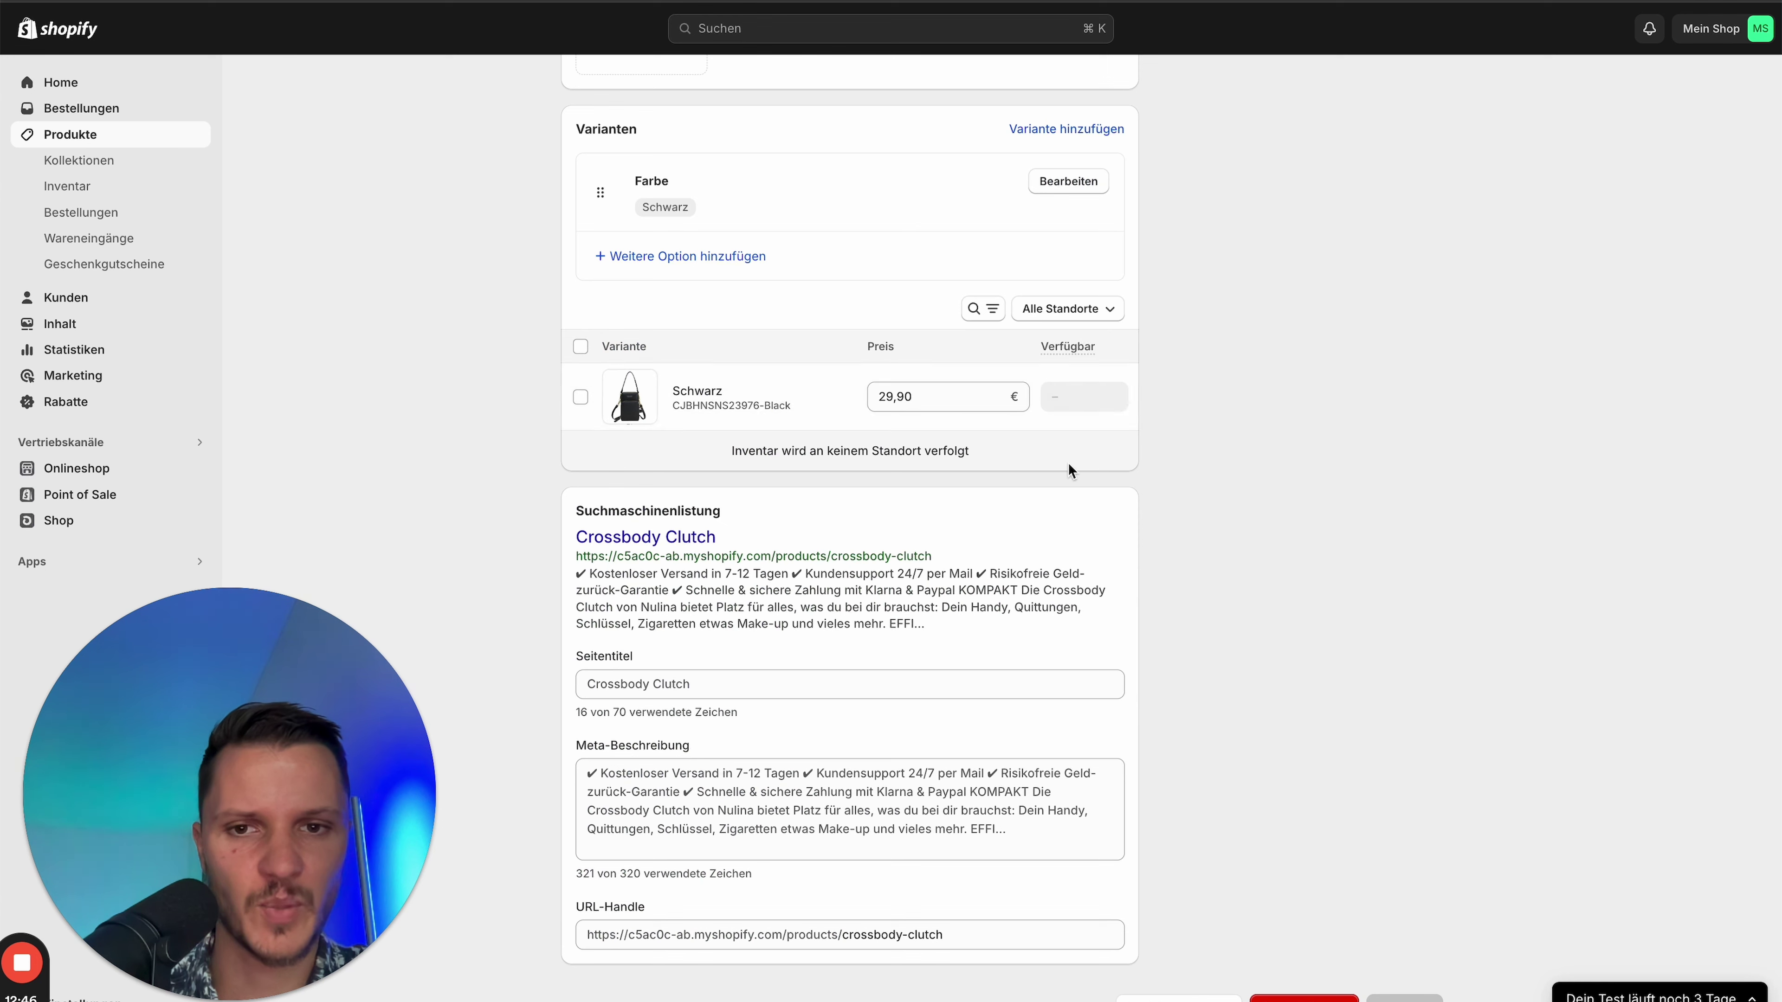
{"action": "left_click", "coordinate": [765, 401]}
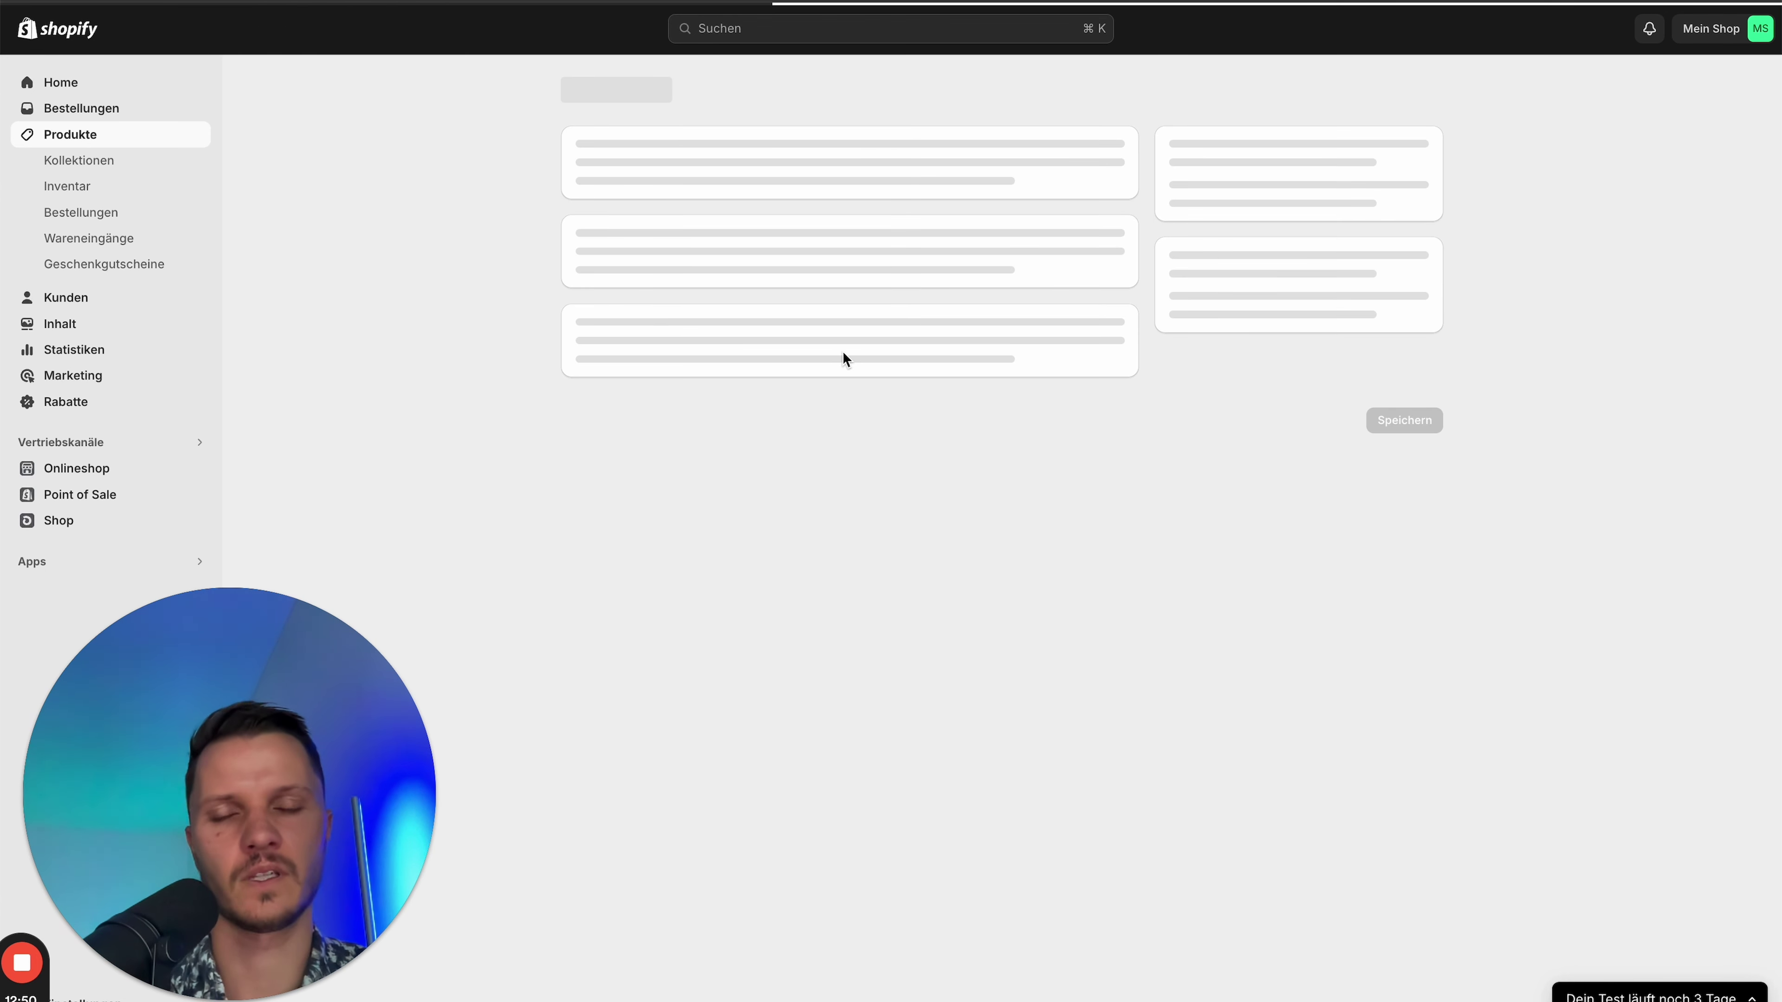
{"action": "left_click", "coordinate": [887, 487]}
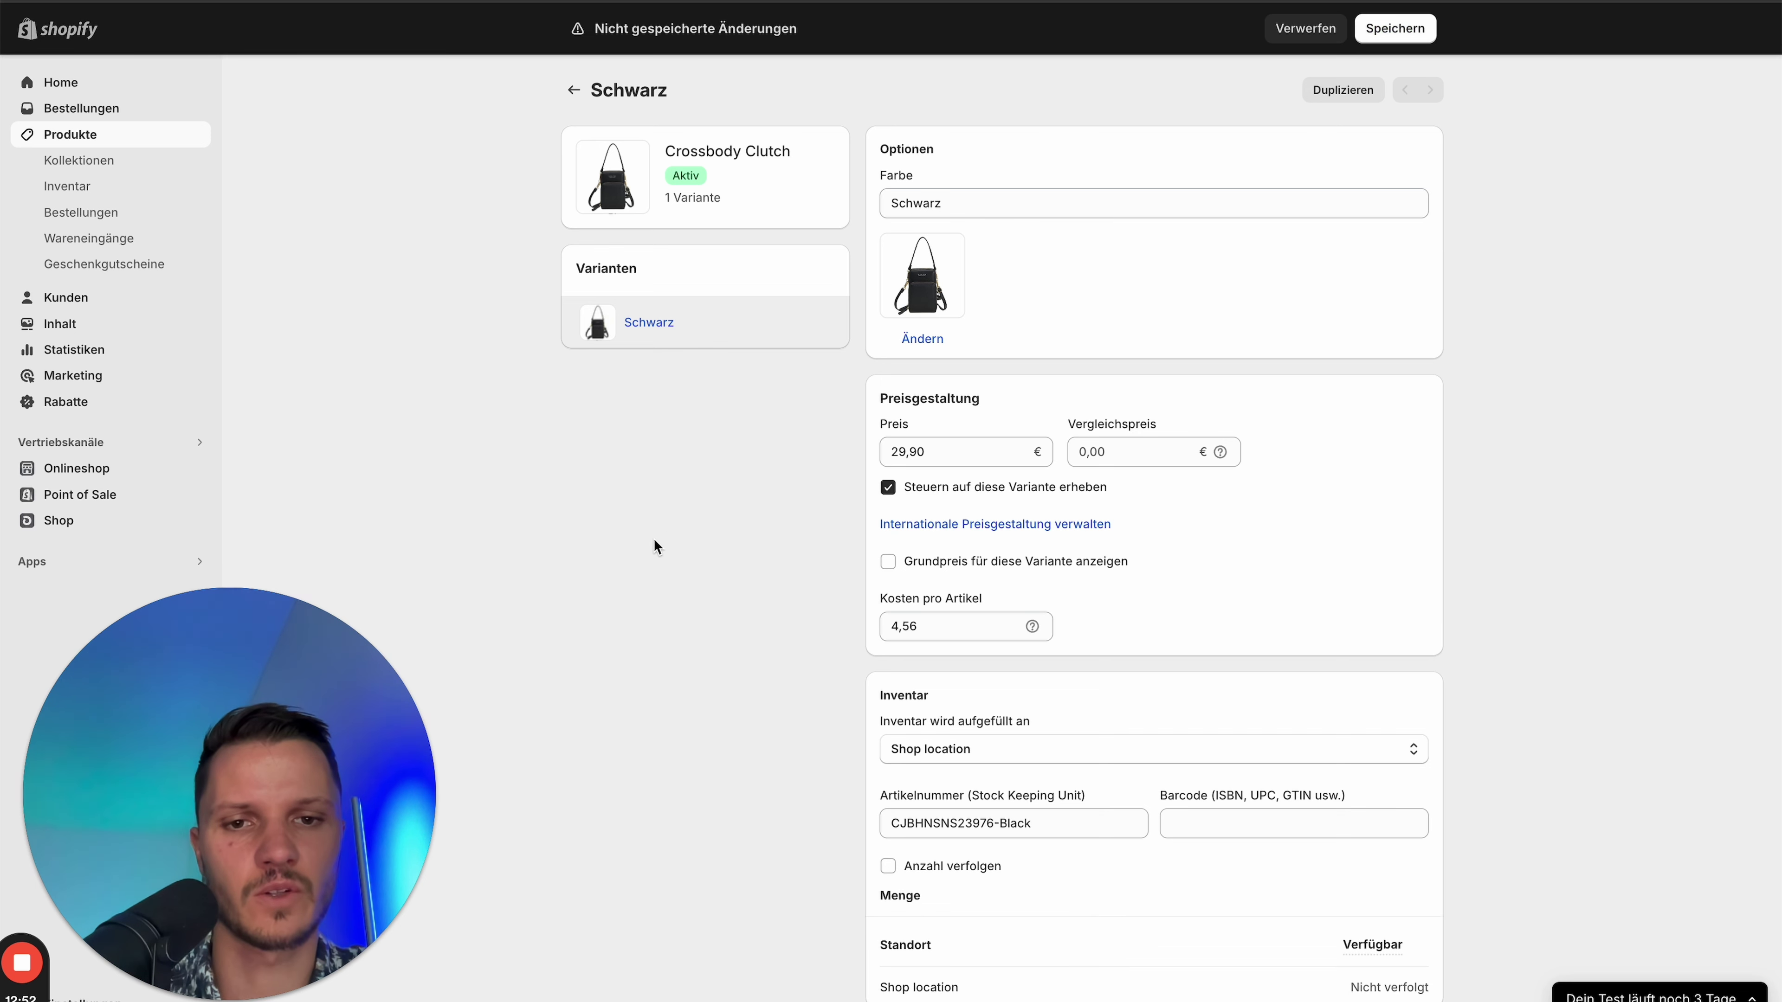
- Set the Schwarz variant's cost per item to 9,00 and save the variant
{"action": "left_click", "coordinate": [924, 631]}
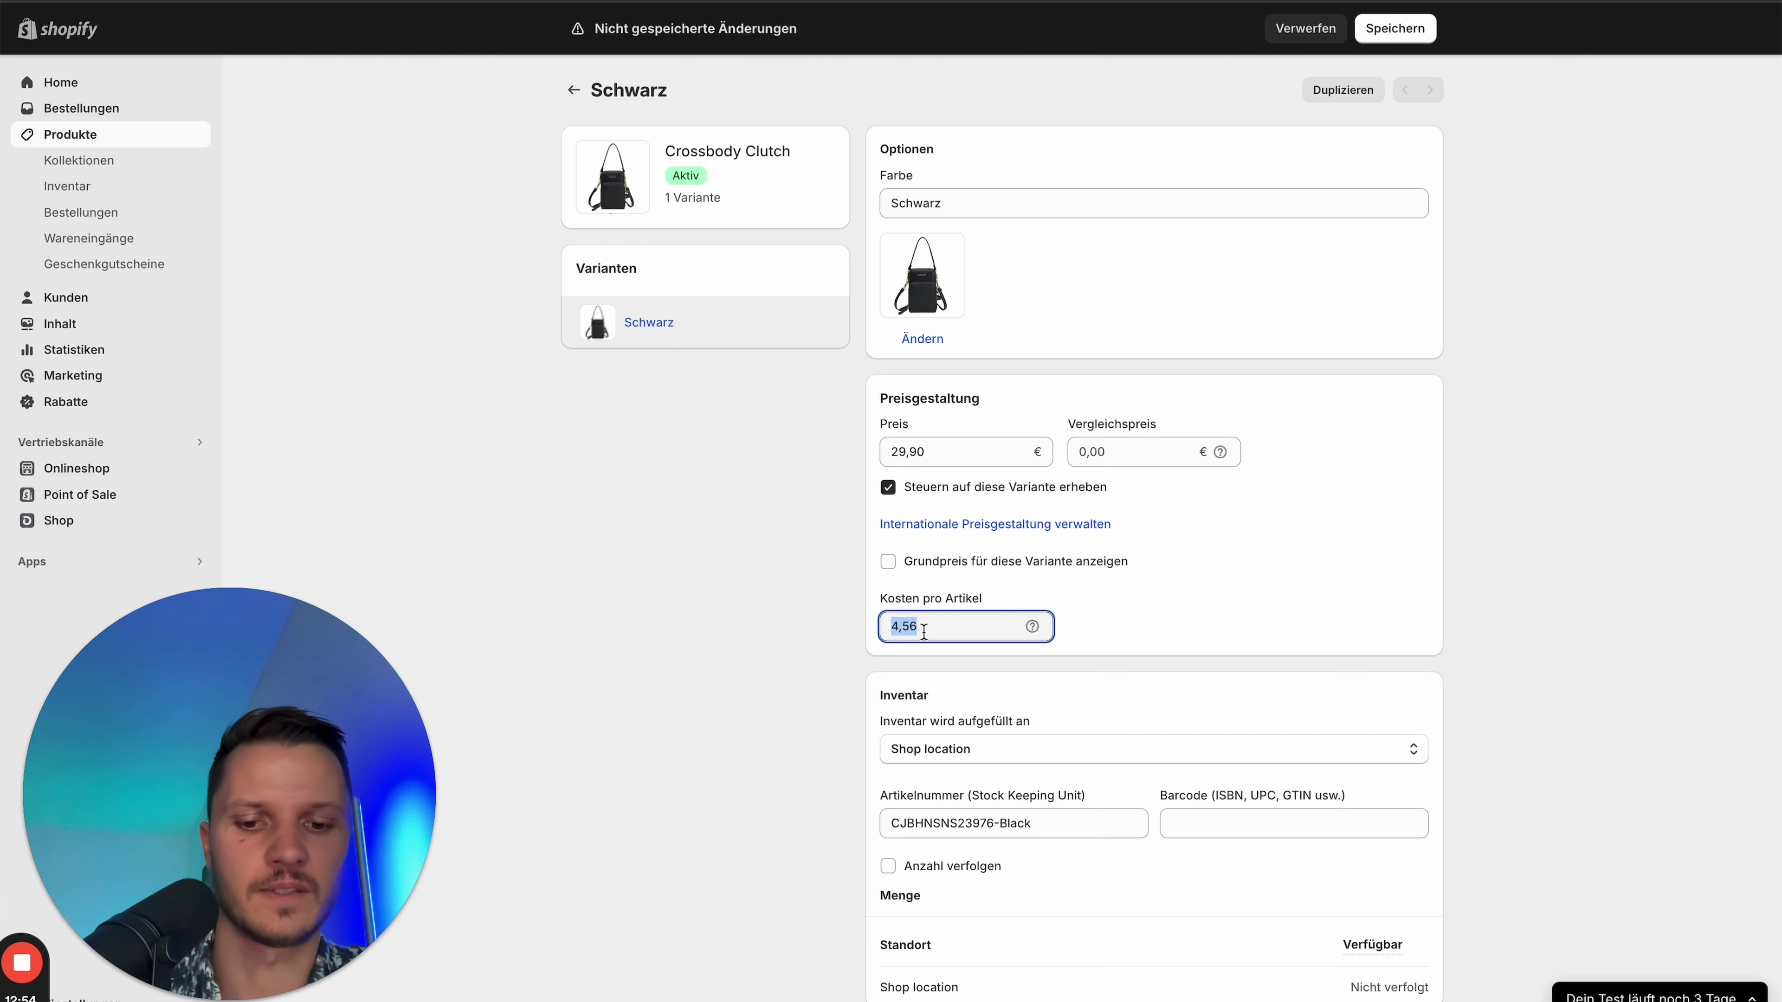
{"action": "type", "text": "7"}
{"action": "left_click", "coordinate": [783, 627]}
{"action": "left_click", "coordinate": [945, 622]}
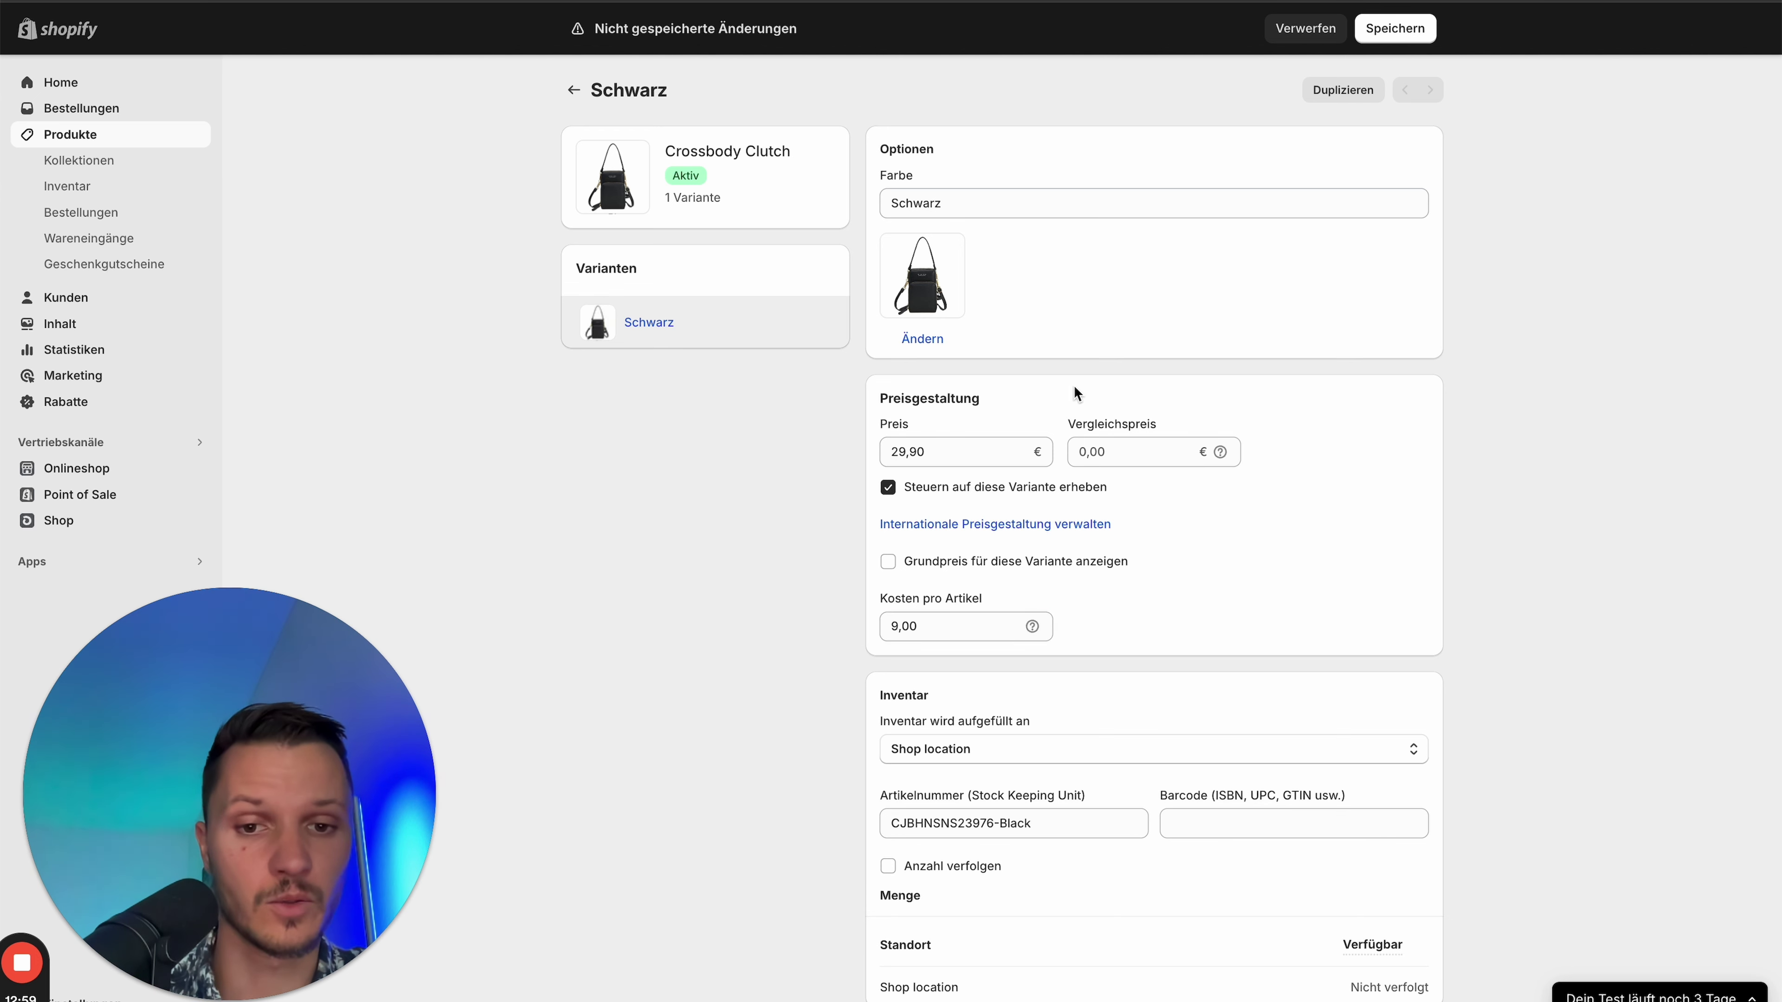
{"action": "scroll", "coordinate": [1089, 582], "scroll_direction": "down", "scroll_amount": 4}
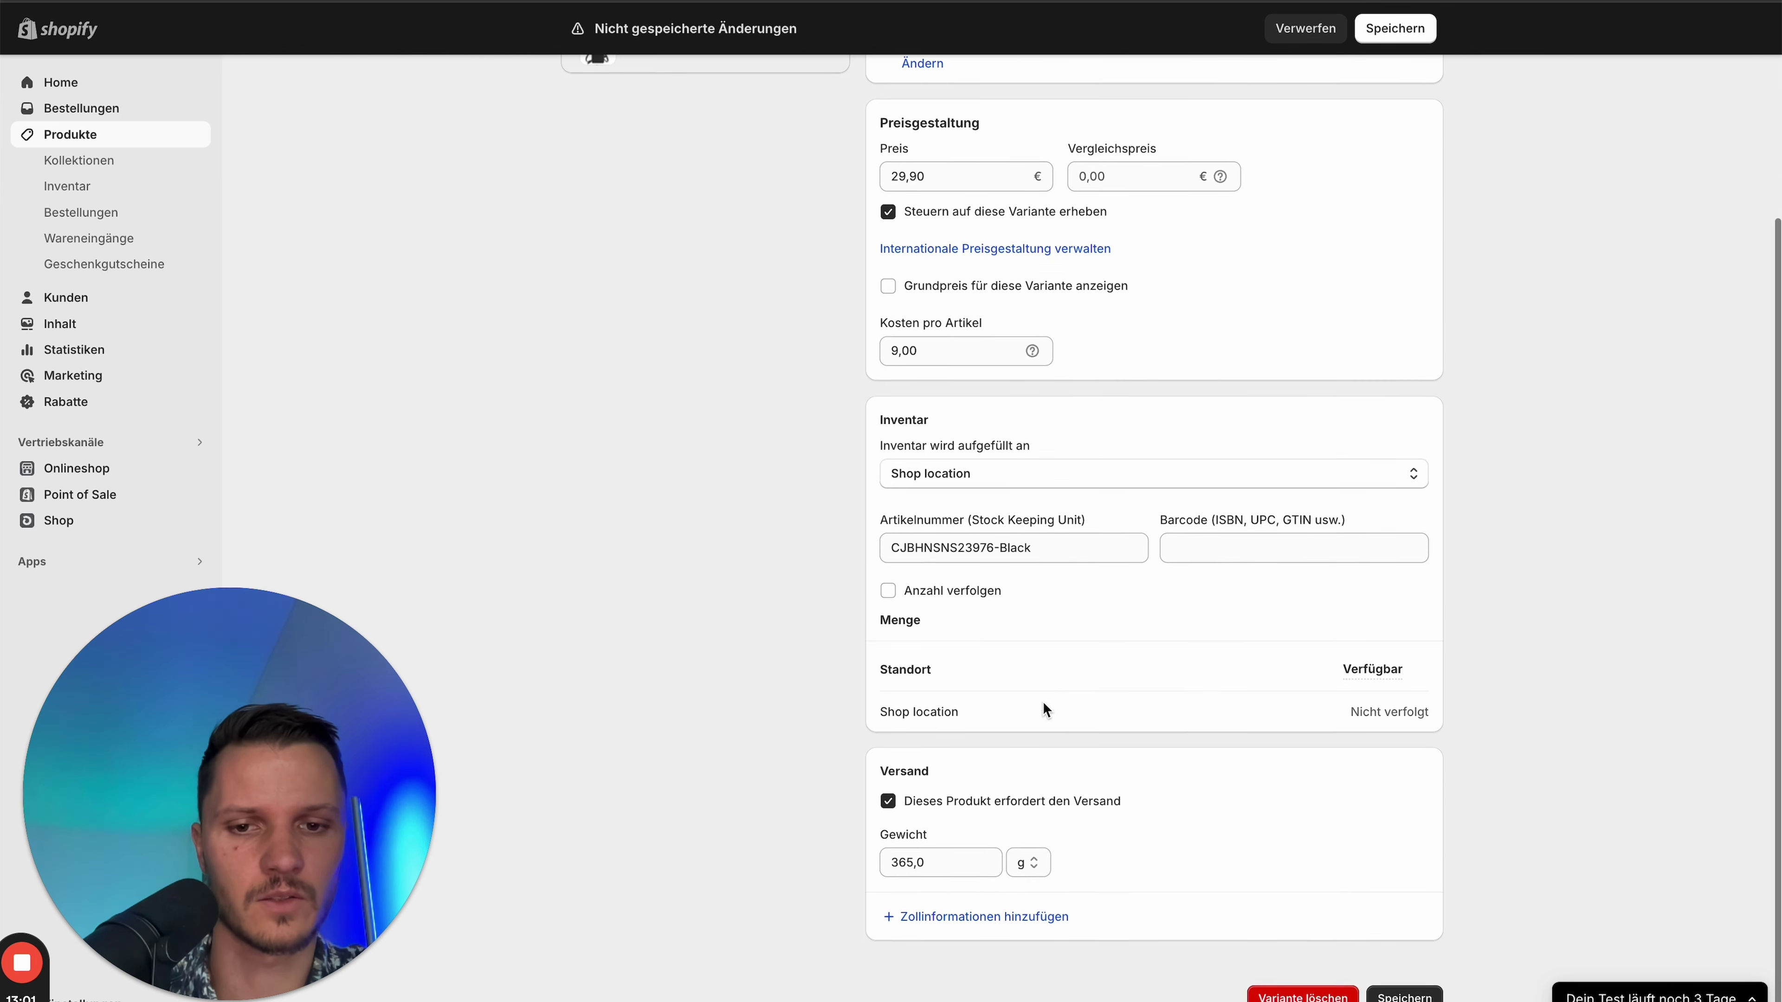
{"action": "scroll", "coordinate": [1046, 632], "scroll_direction": "up", "scroll_amount": 4}
{"action": "left_click", "coordinate": [1397, 31]}
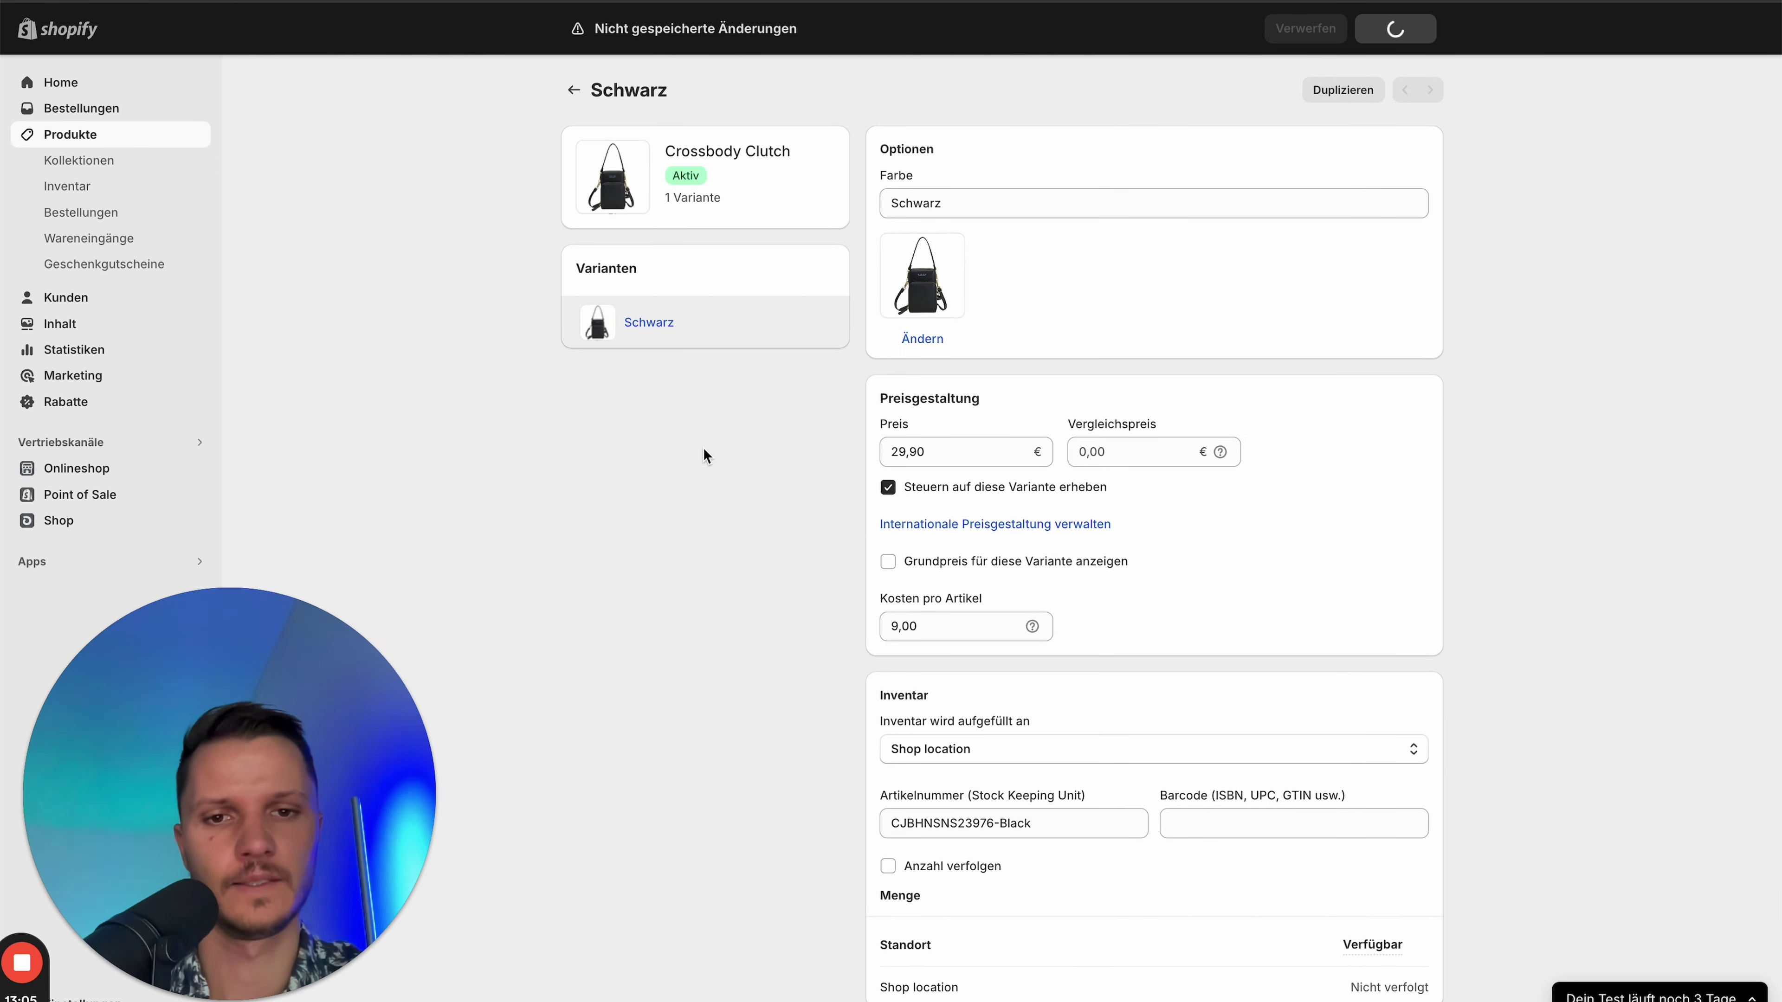
- Set the Schwarz variant's compare-at price to 34,90 € and save the variant
{"action": "left_click", "coordinate": [1136, 456]}
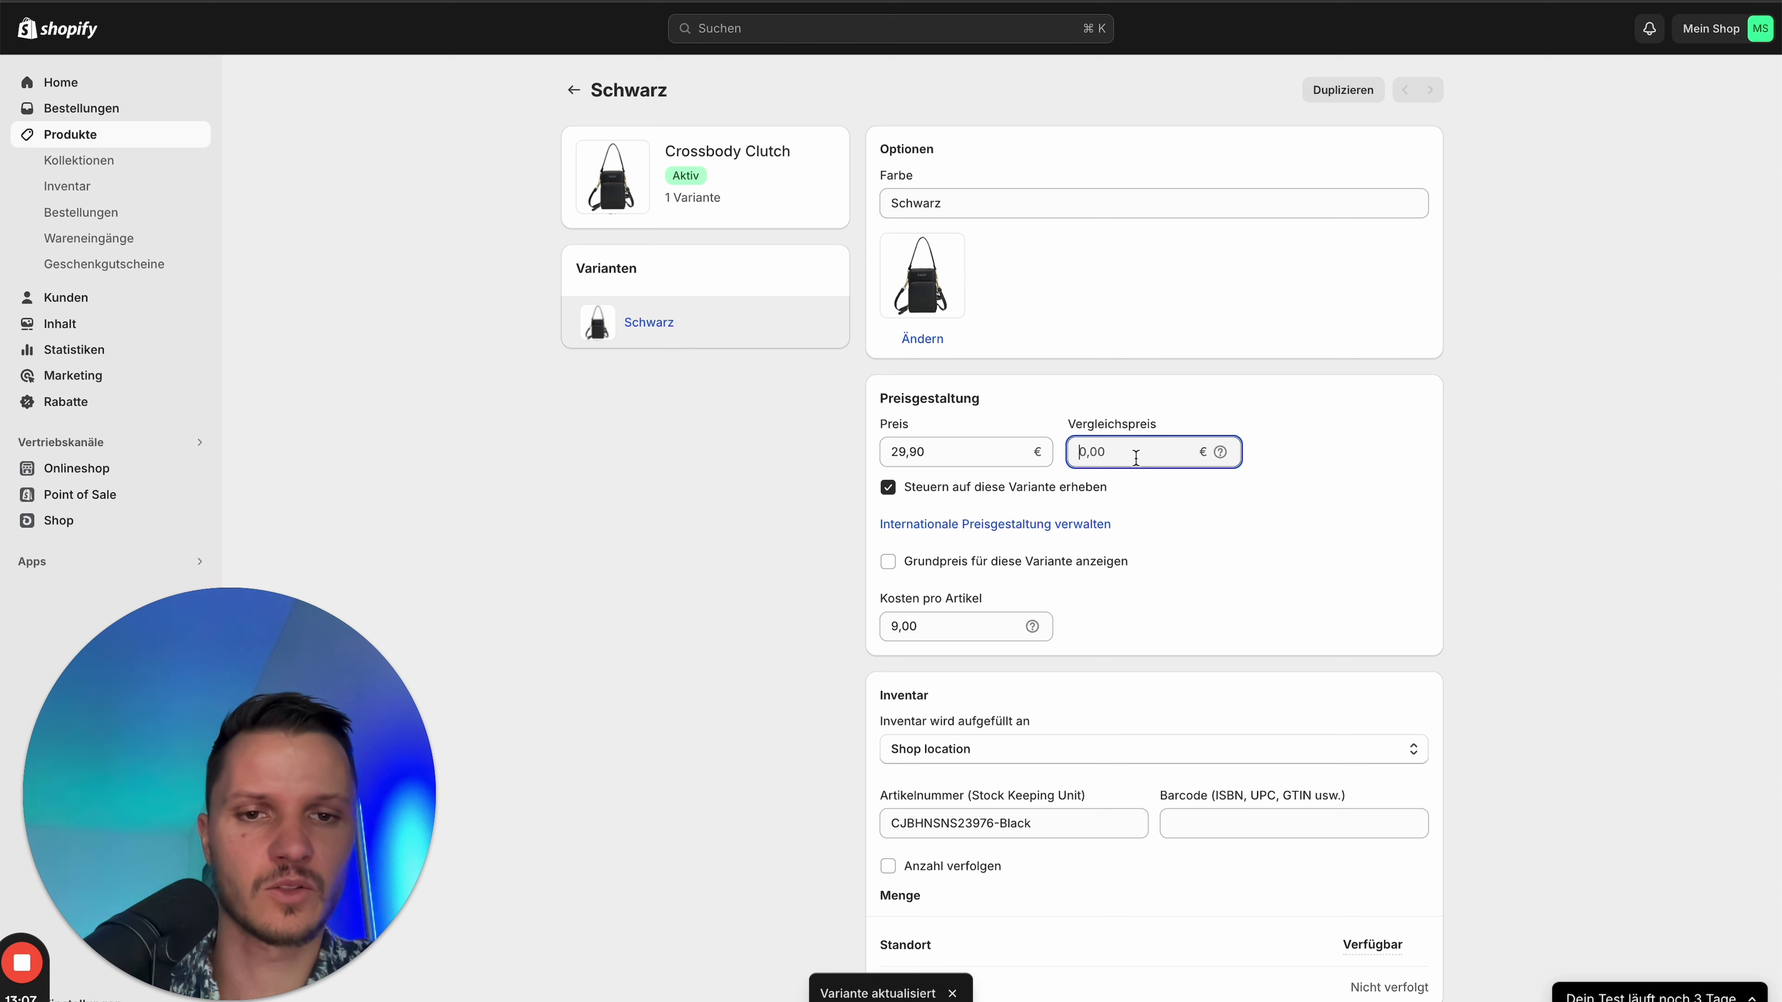
{"action": "type", "text": "34"}
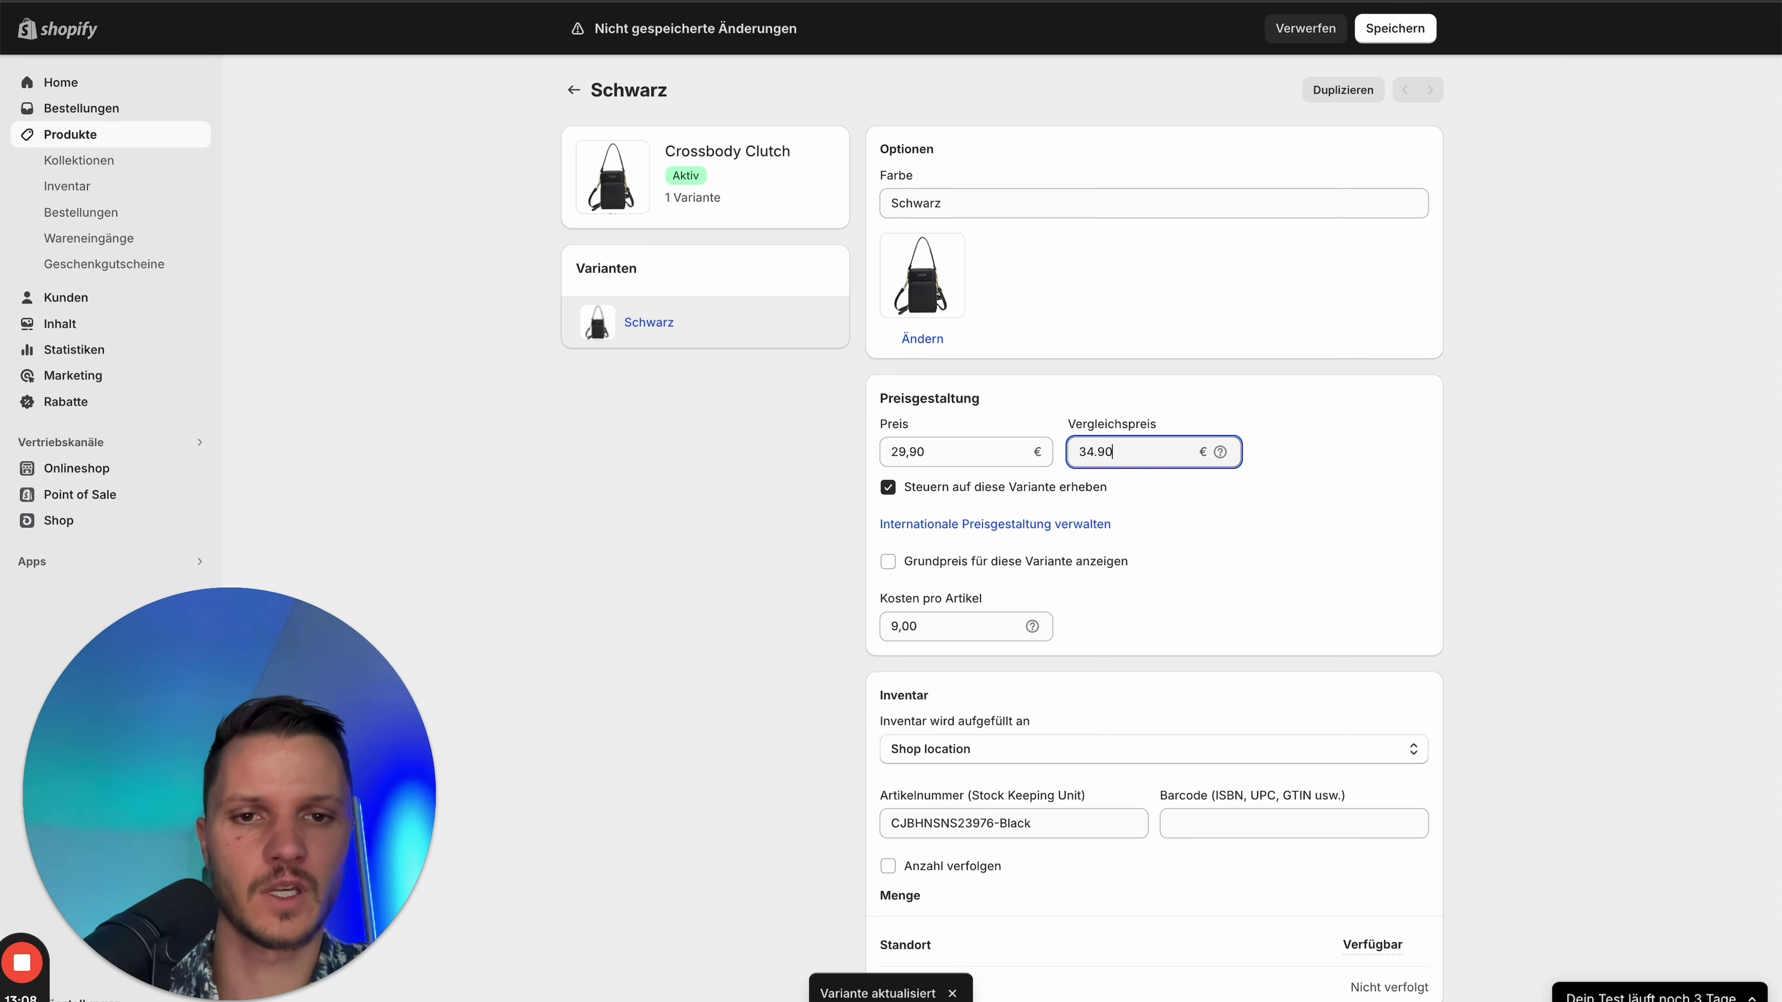
{"action": "type", "text": ".90"}
{"action": "left_click", "coordinate": [1412, 32]}
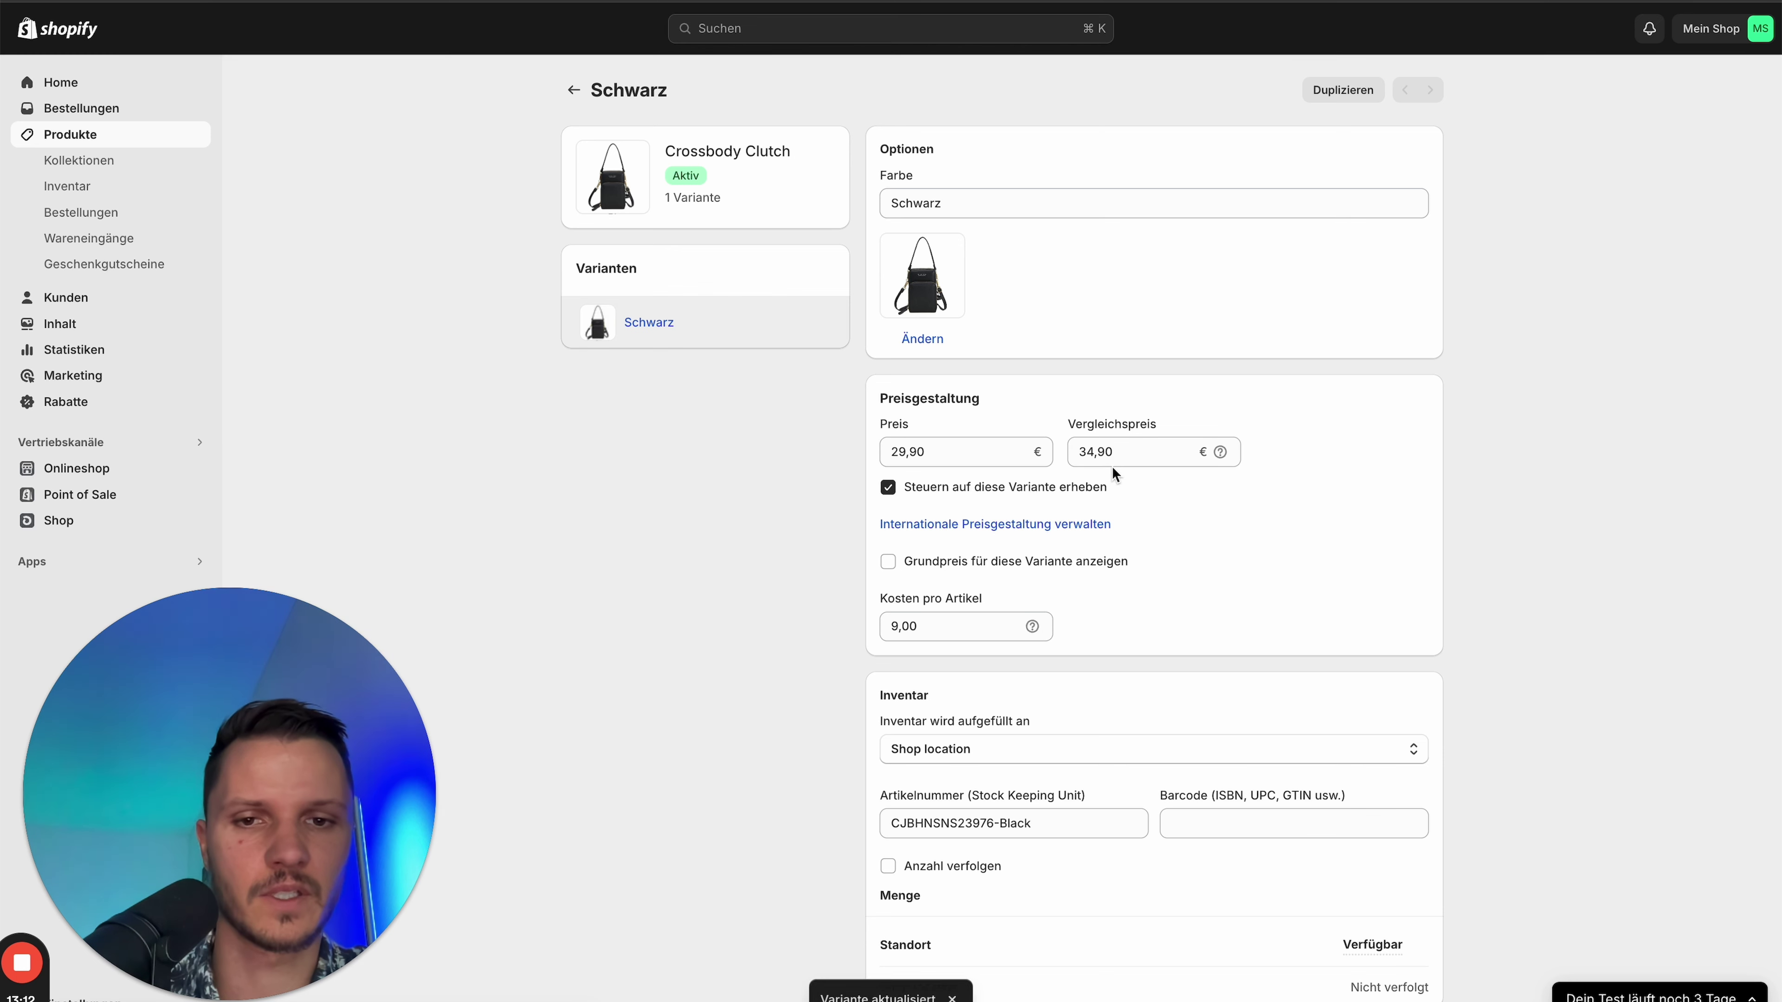
- Return to the Crossbody Clutch product and open its online store preview
{"action": "left_click", "coordinate": [574, 90]}
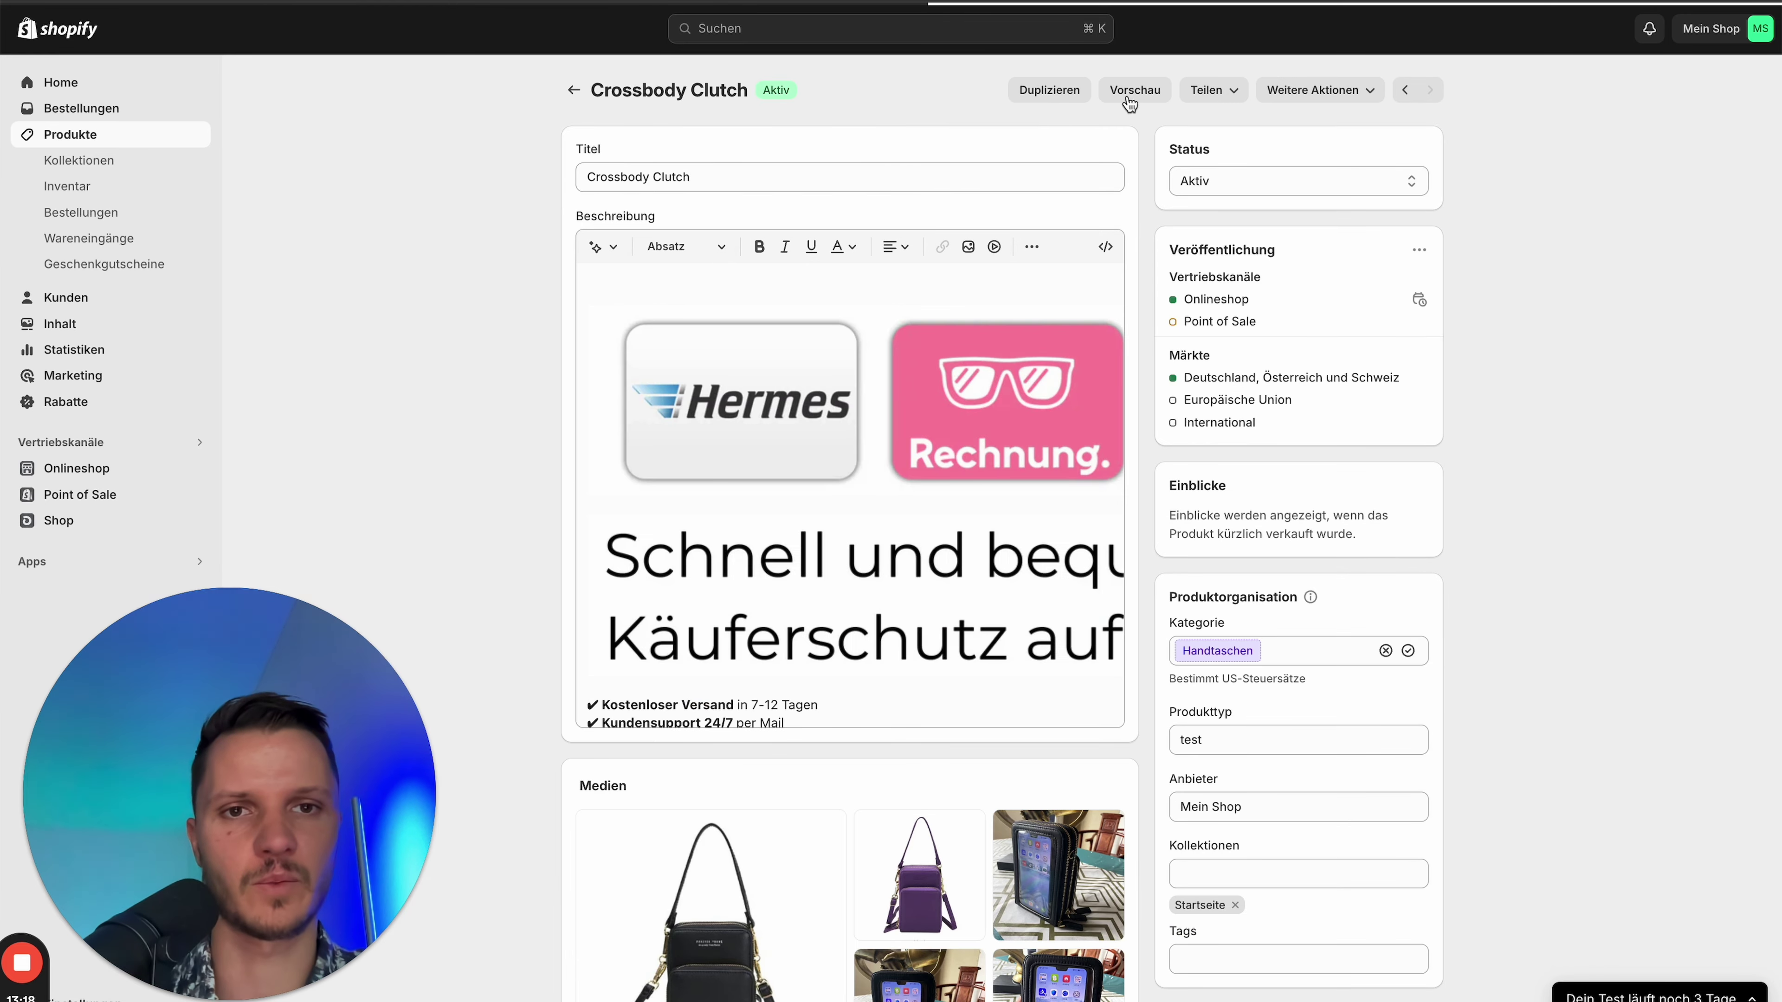
{"action": "left_click", "coordinate": [1127, 91]}
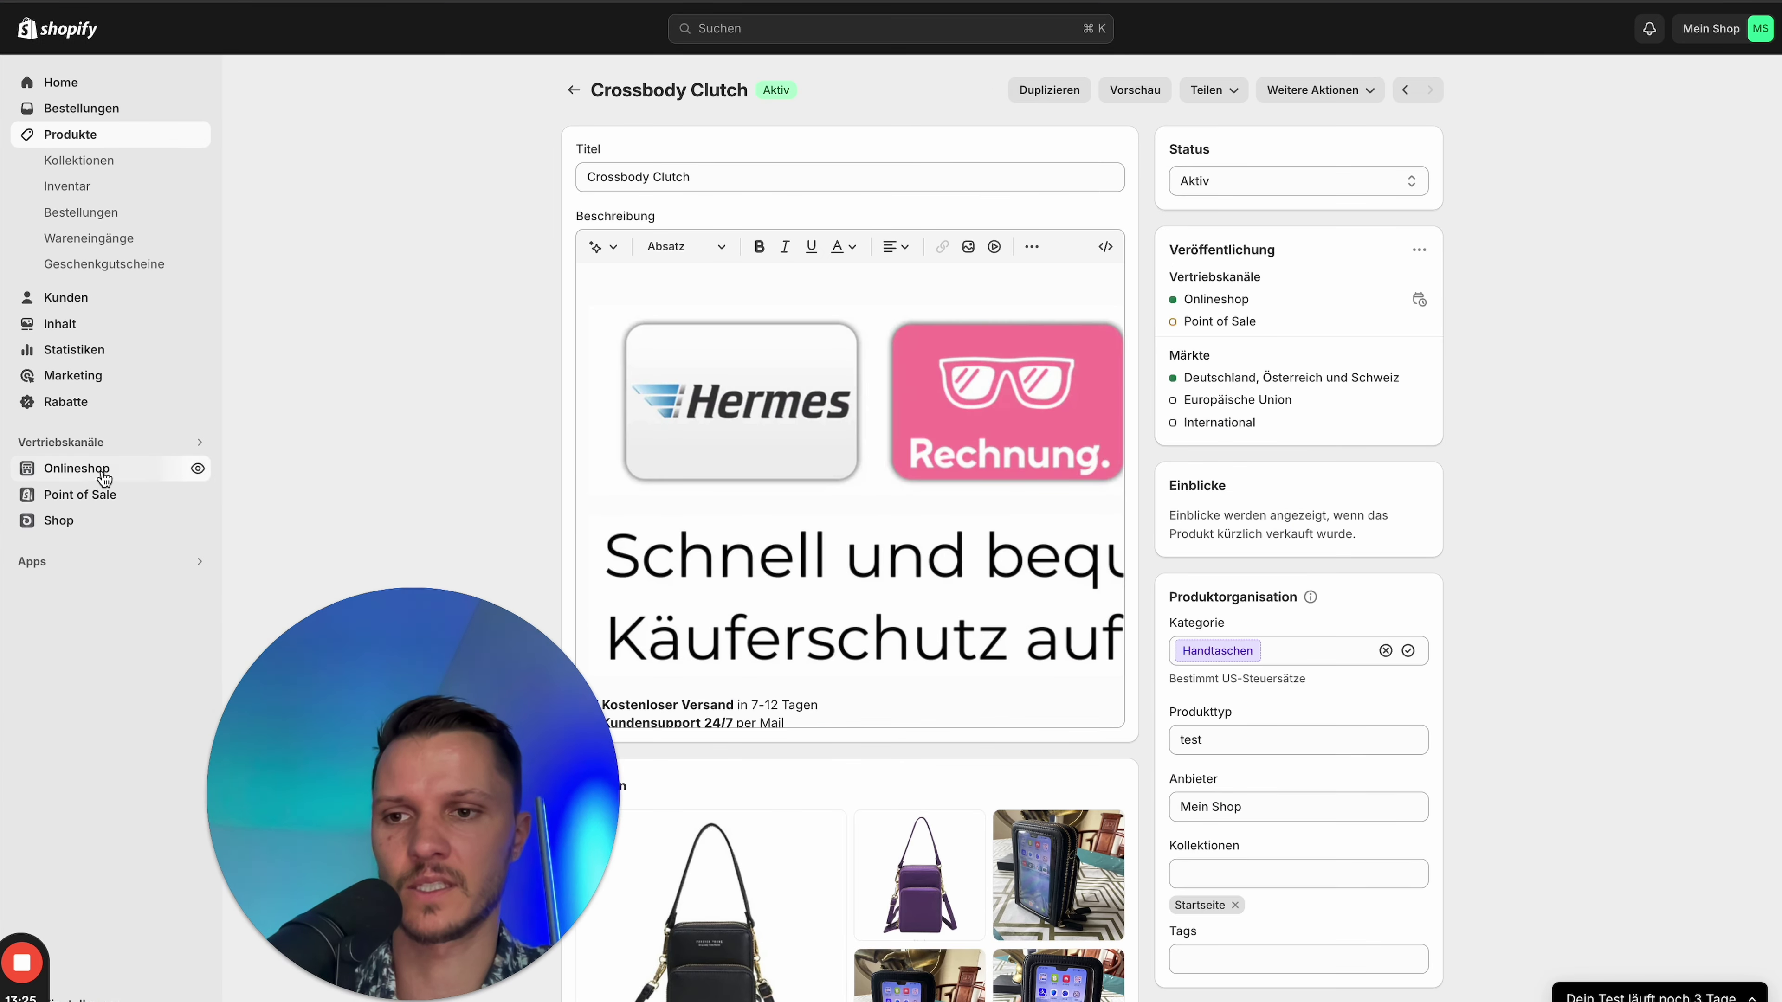
- Open the live Trade theme in the theme editor and switch to the Standardprodukt template
{"action": "left_click", "coordinate": [104, 472]}
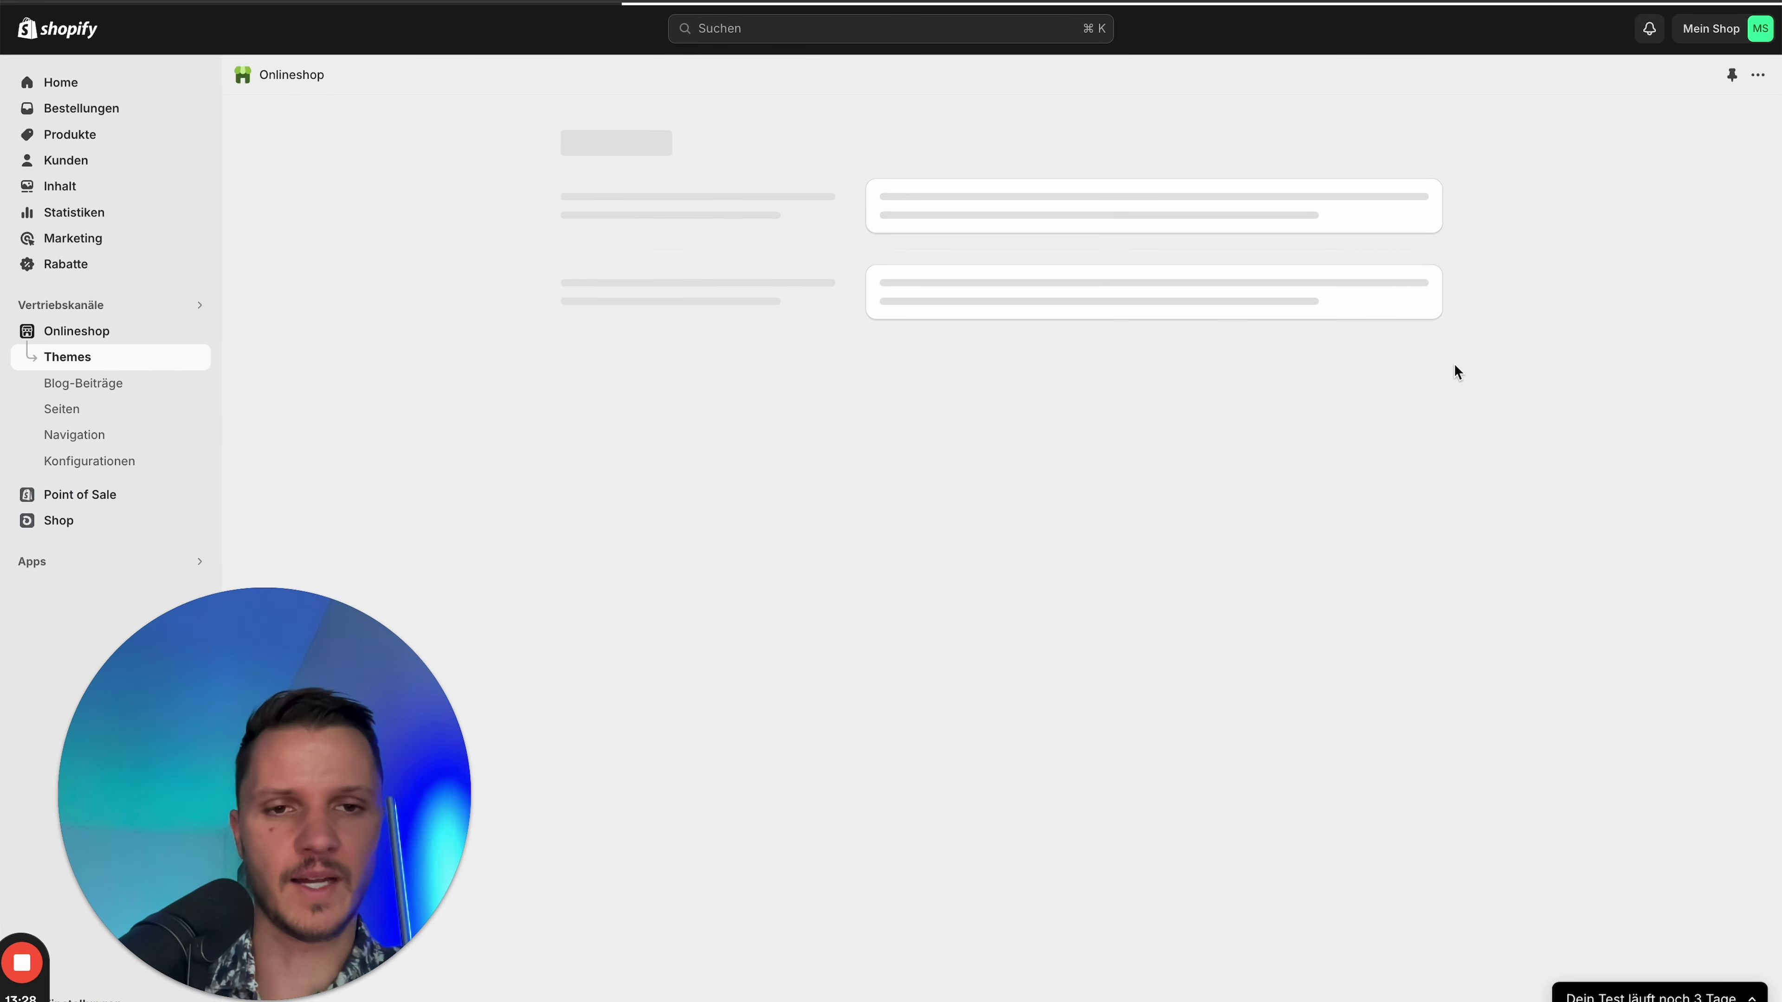
{"action": "left_click", "coordinate": [1379, 555]}
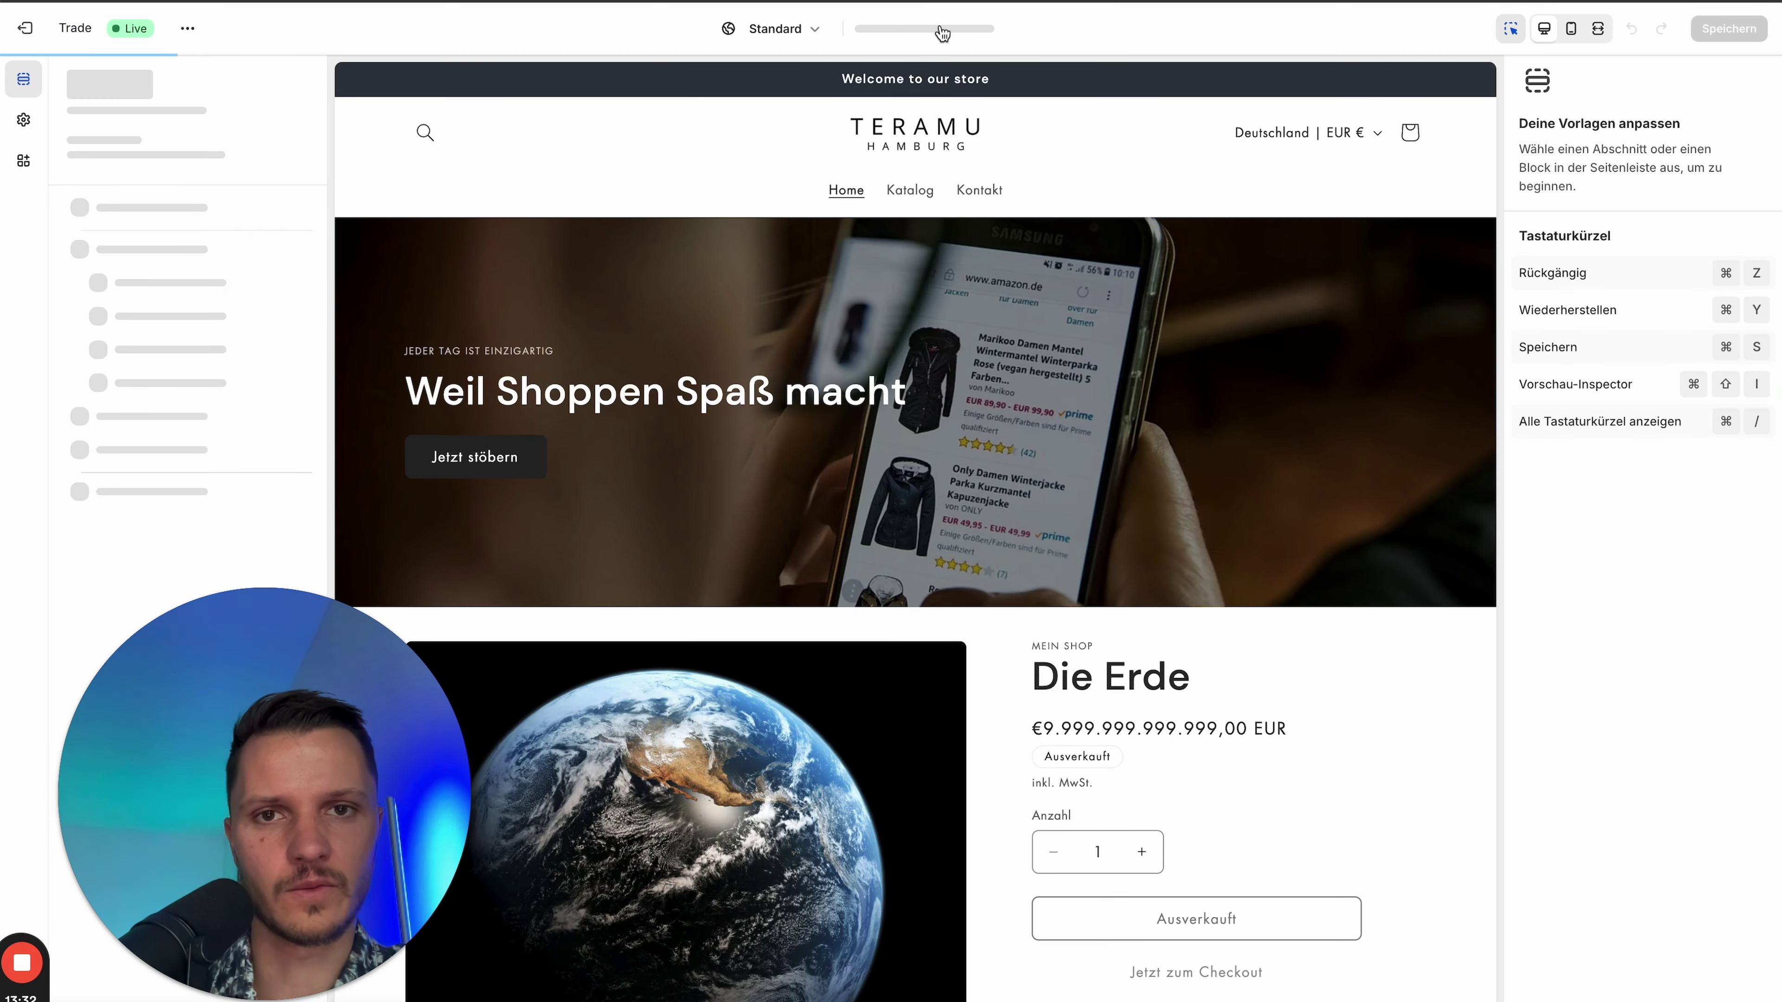
{"action": "left_click", "coordinate": [933, 28]}
{"action": "left_click", "coordinate": [868, 133]}
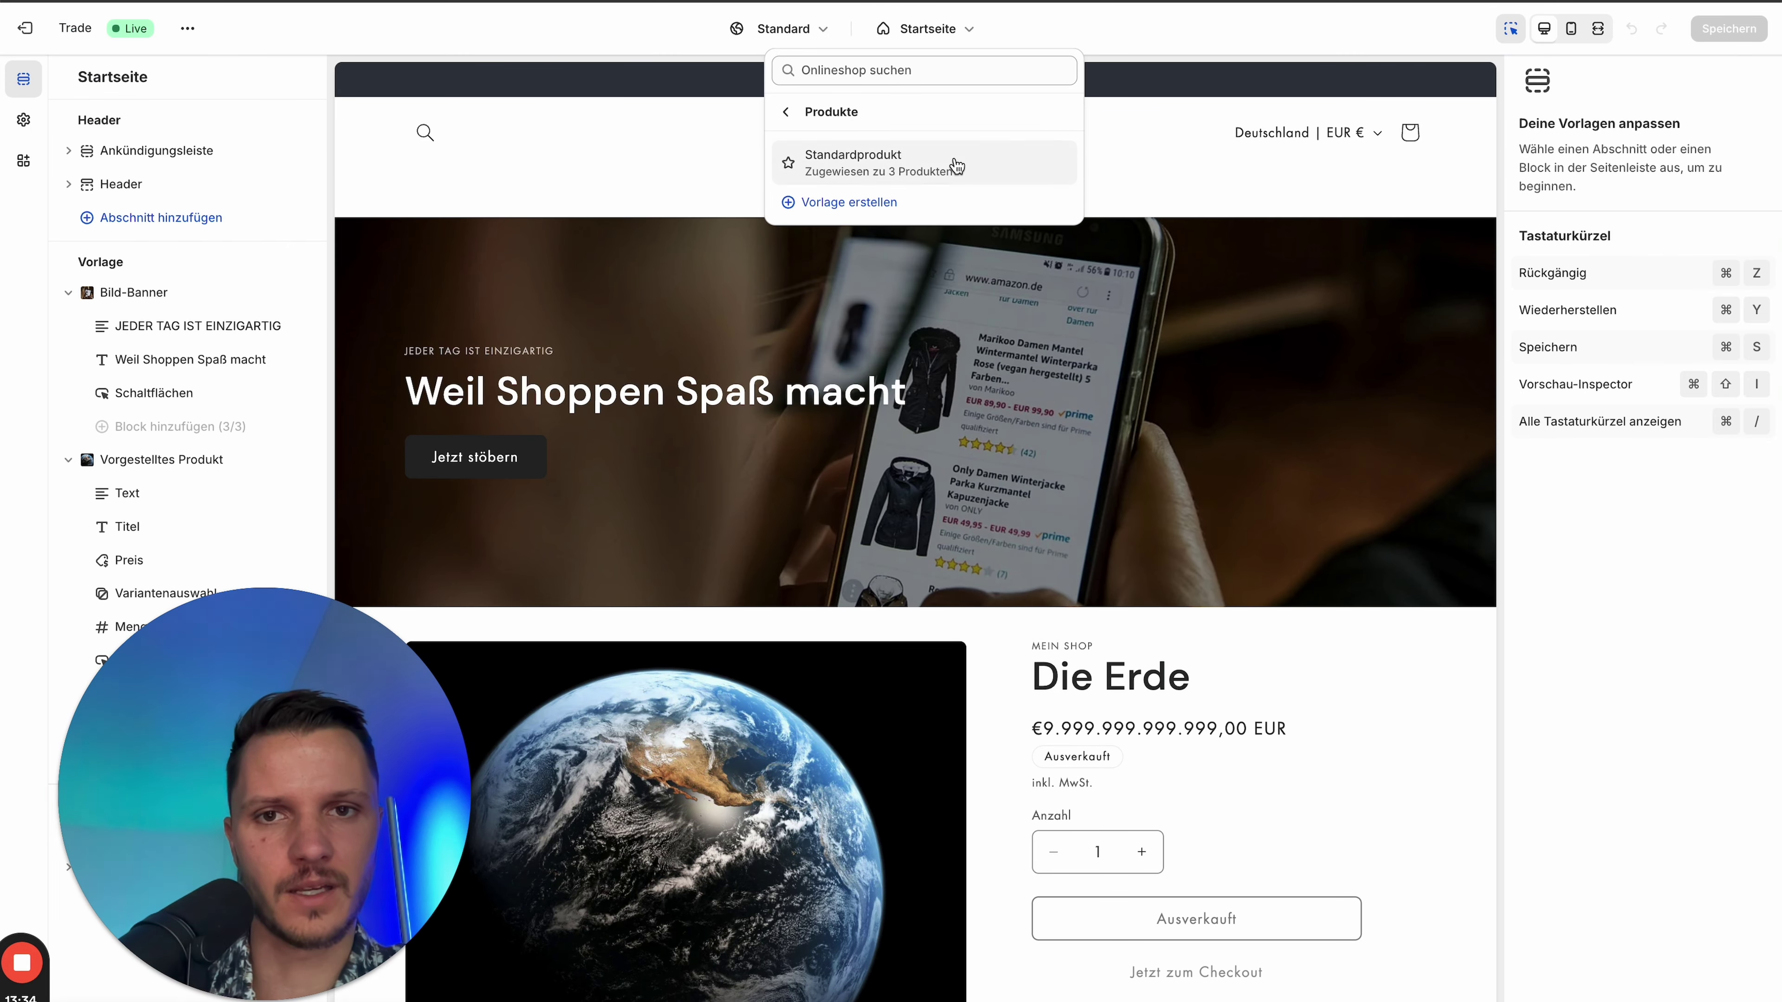
{"action": "left_click", "coordinate": [954, 165]}
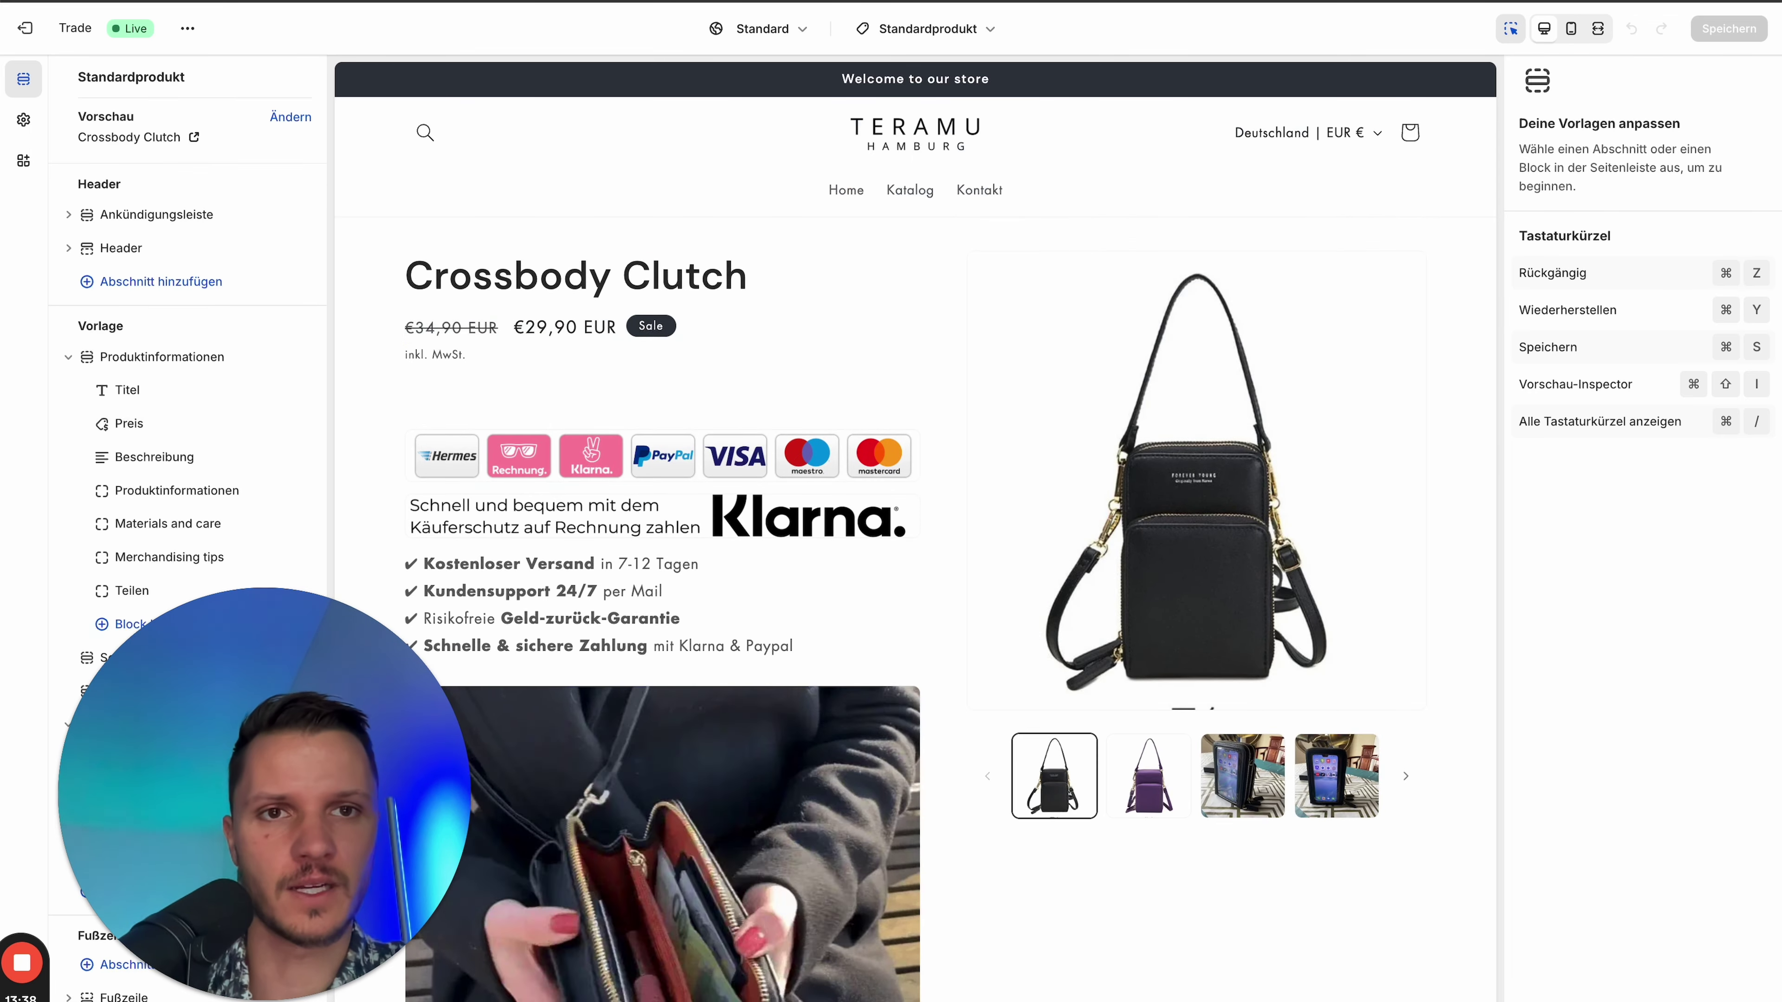
- Check the price block, sale badge and description of the Crossbody Clutch in the template preview
{"action": "key", "text": "ctrl+Tab"}
{"action": "key", "text": "ctrl+r"}
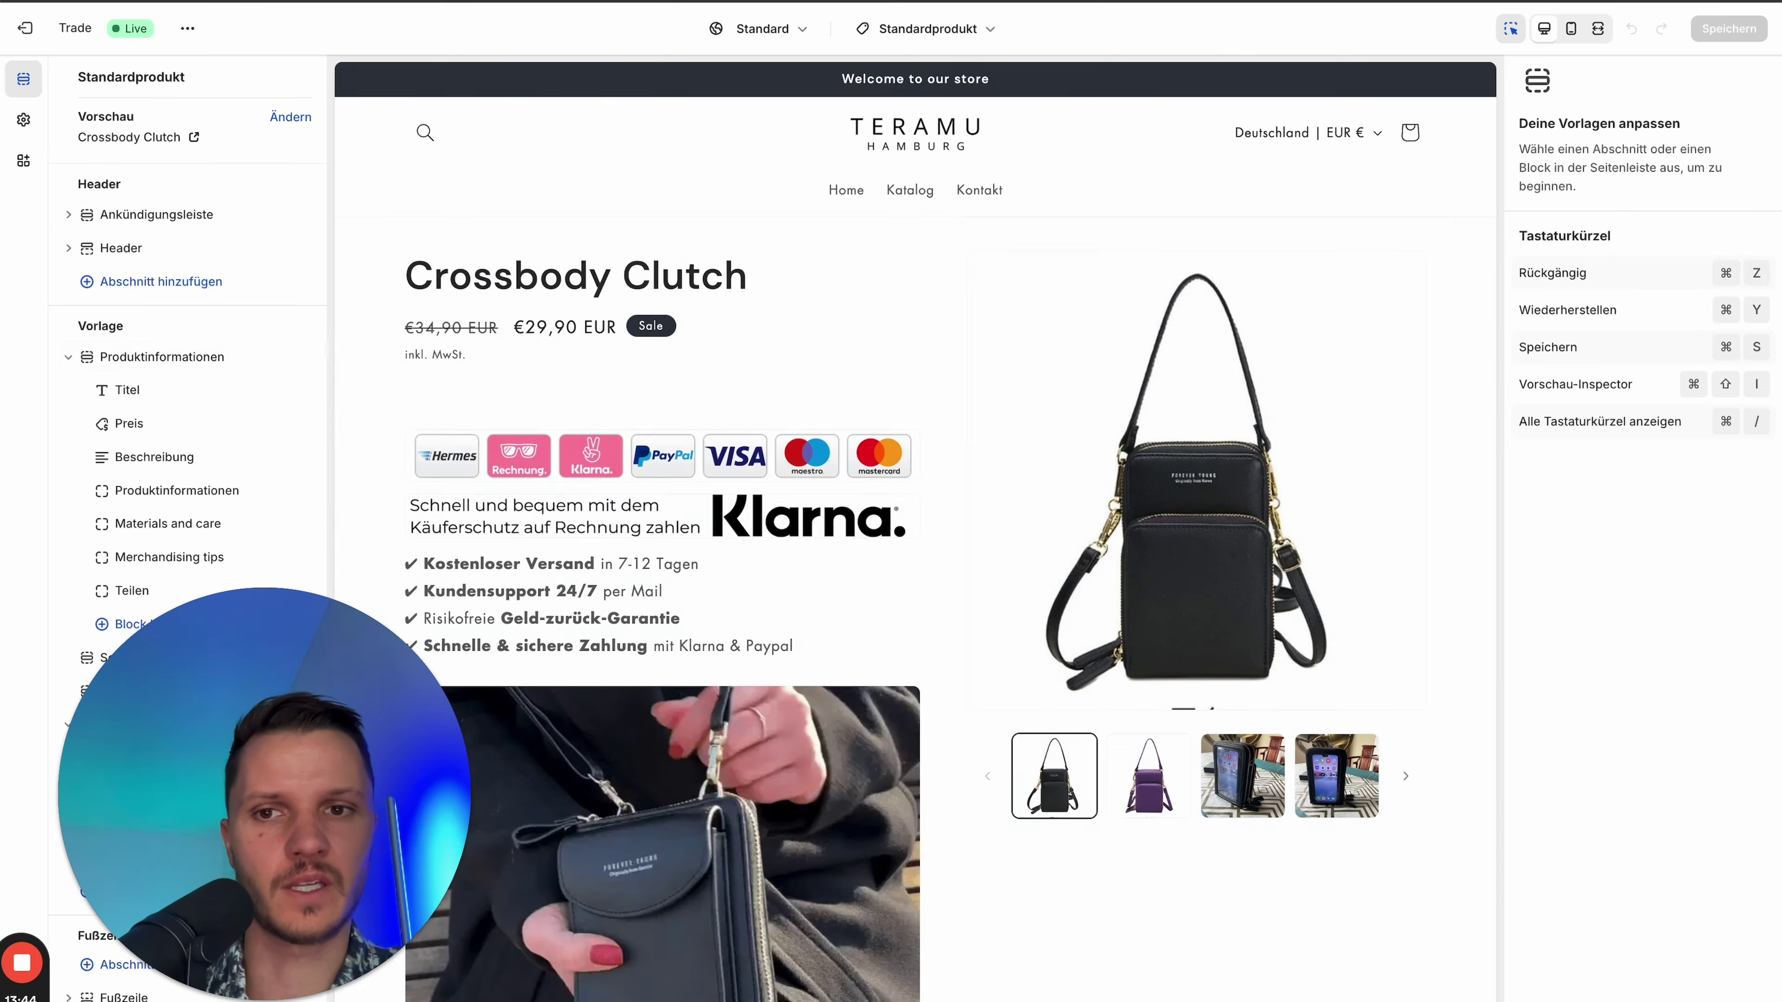
{"action": "left_click", "coordinate": [634, 328]}
{"action": "scroll", "coordinate": [481, 338], "scroll_direction": "down", "scroll_amount": 2}
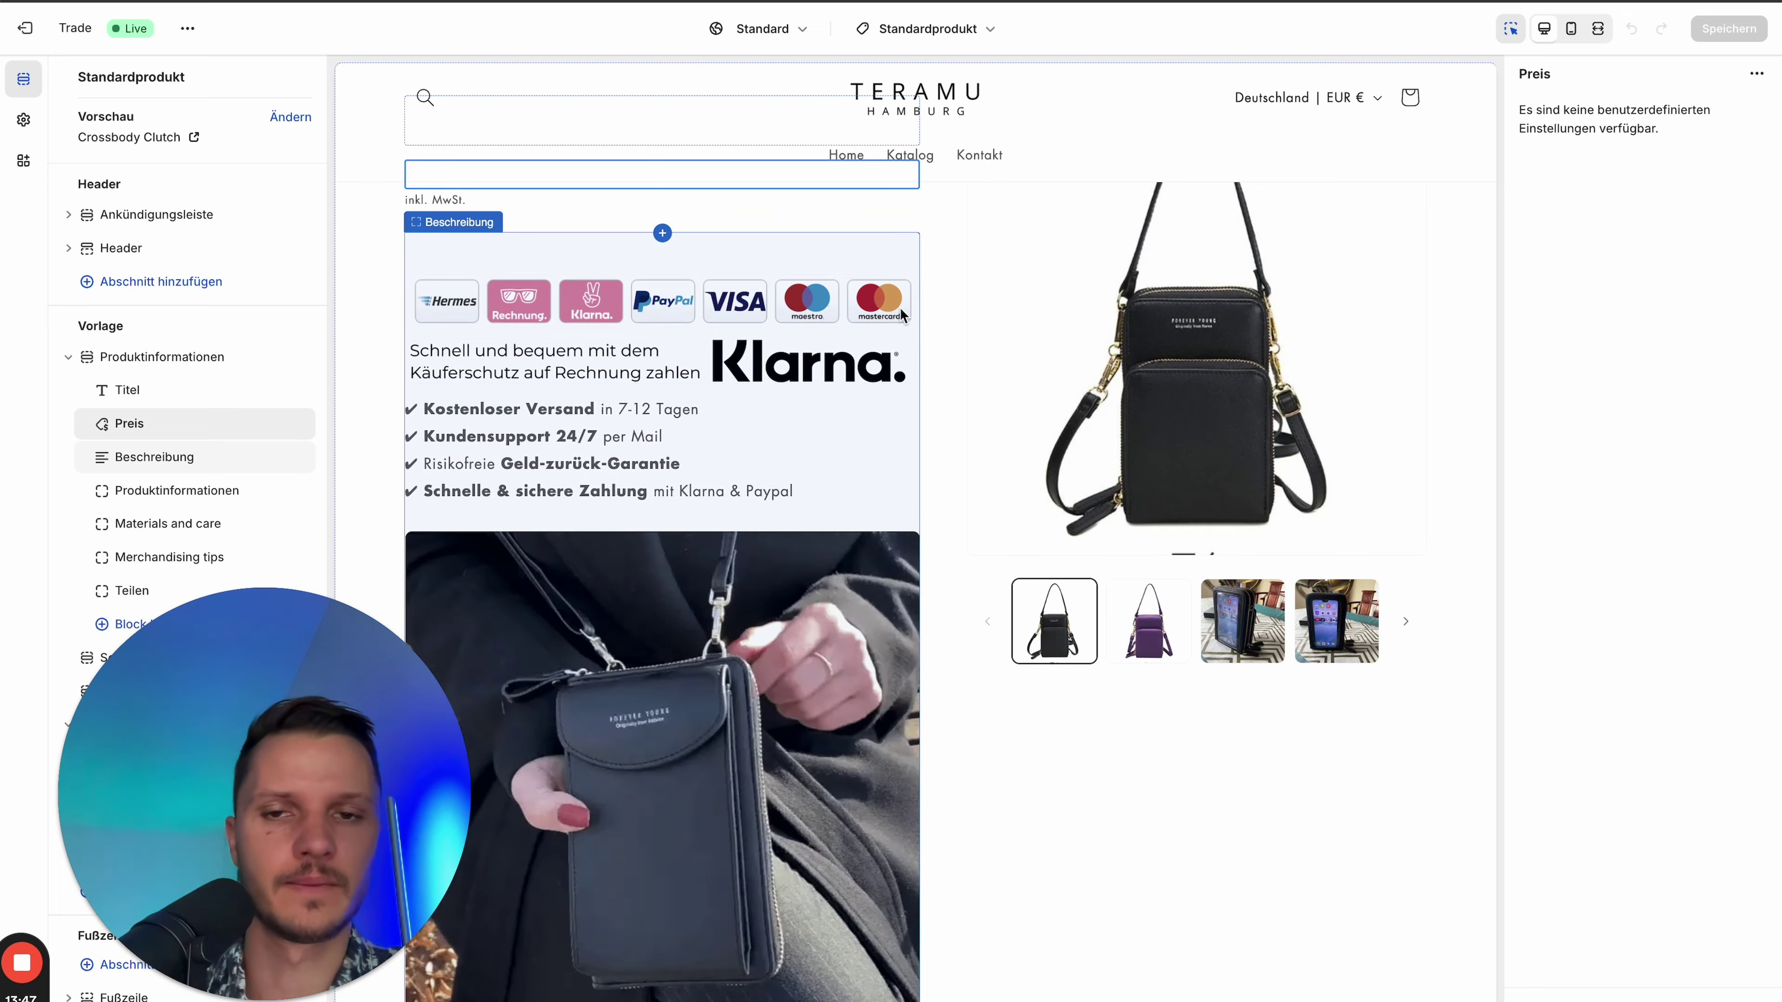
{"action": "scroll", "coordinate": [948, 348], "scroll_direction": "up", "scroll_amount": 2}
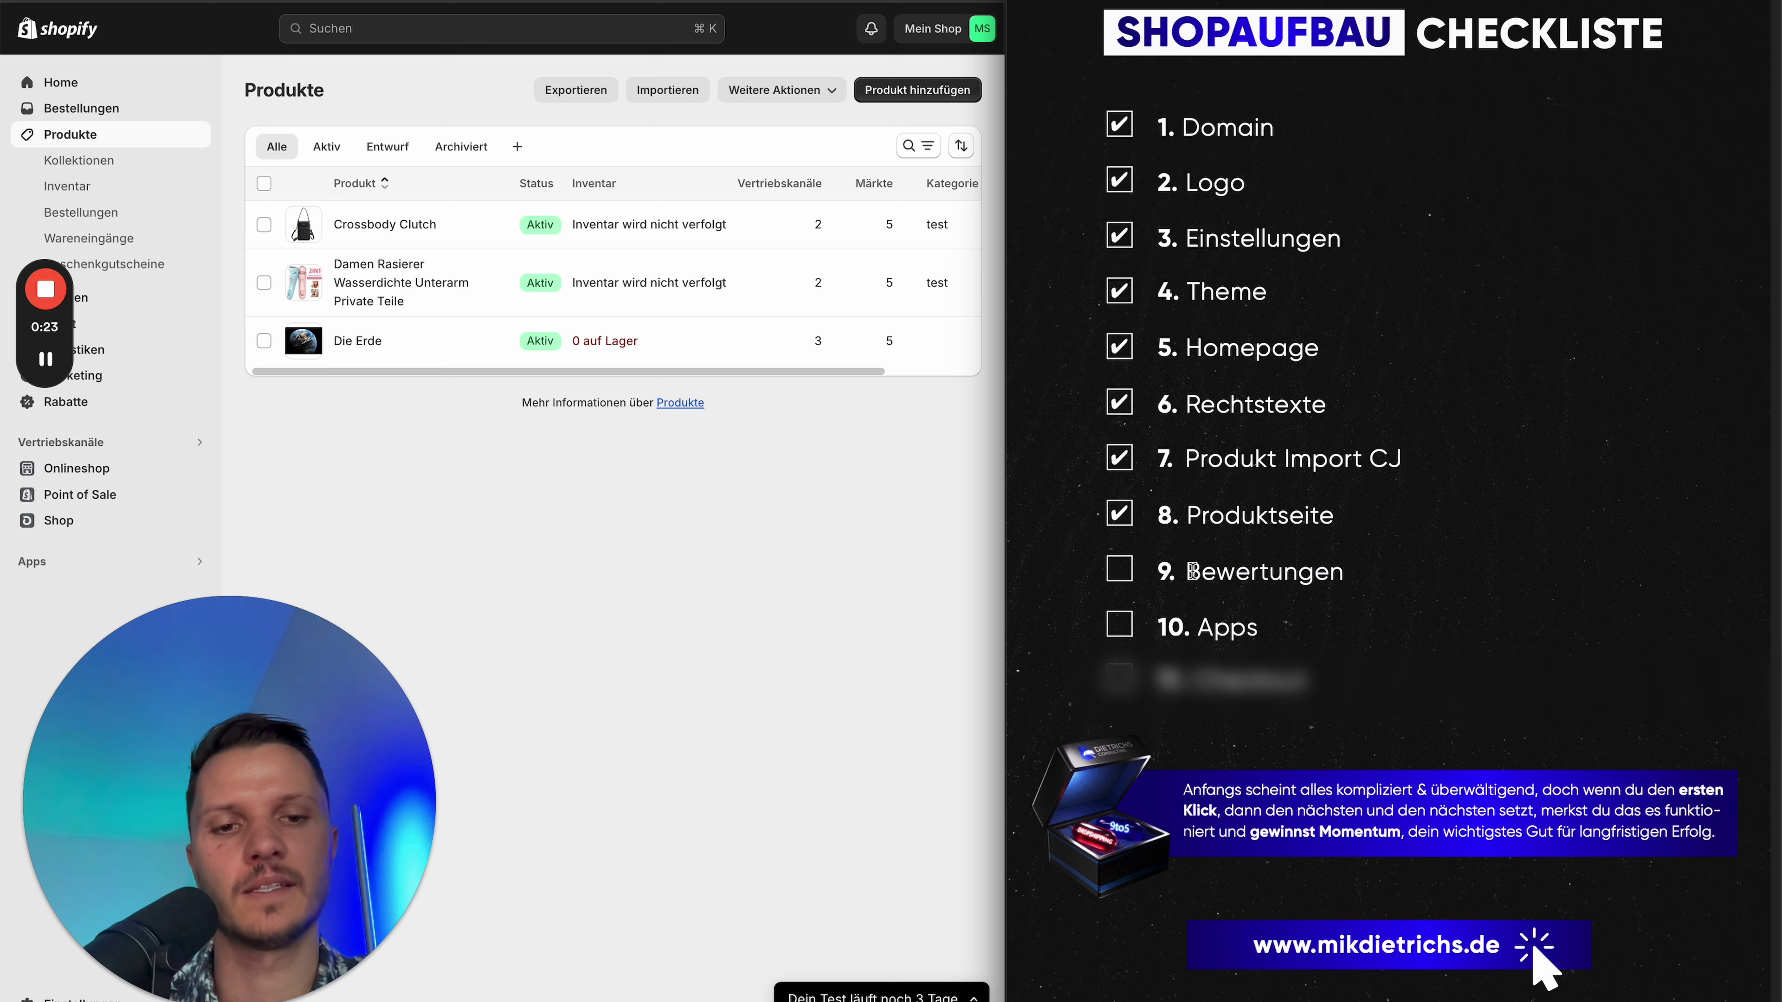
- Search the store admin for "stamped" and open the Stamped.io reviews app listing in the Shopify App Store
{"action": "left_click", "coordinate": [544, 29]}
{"action": "type", "text": "stamped"}
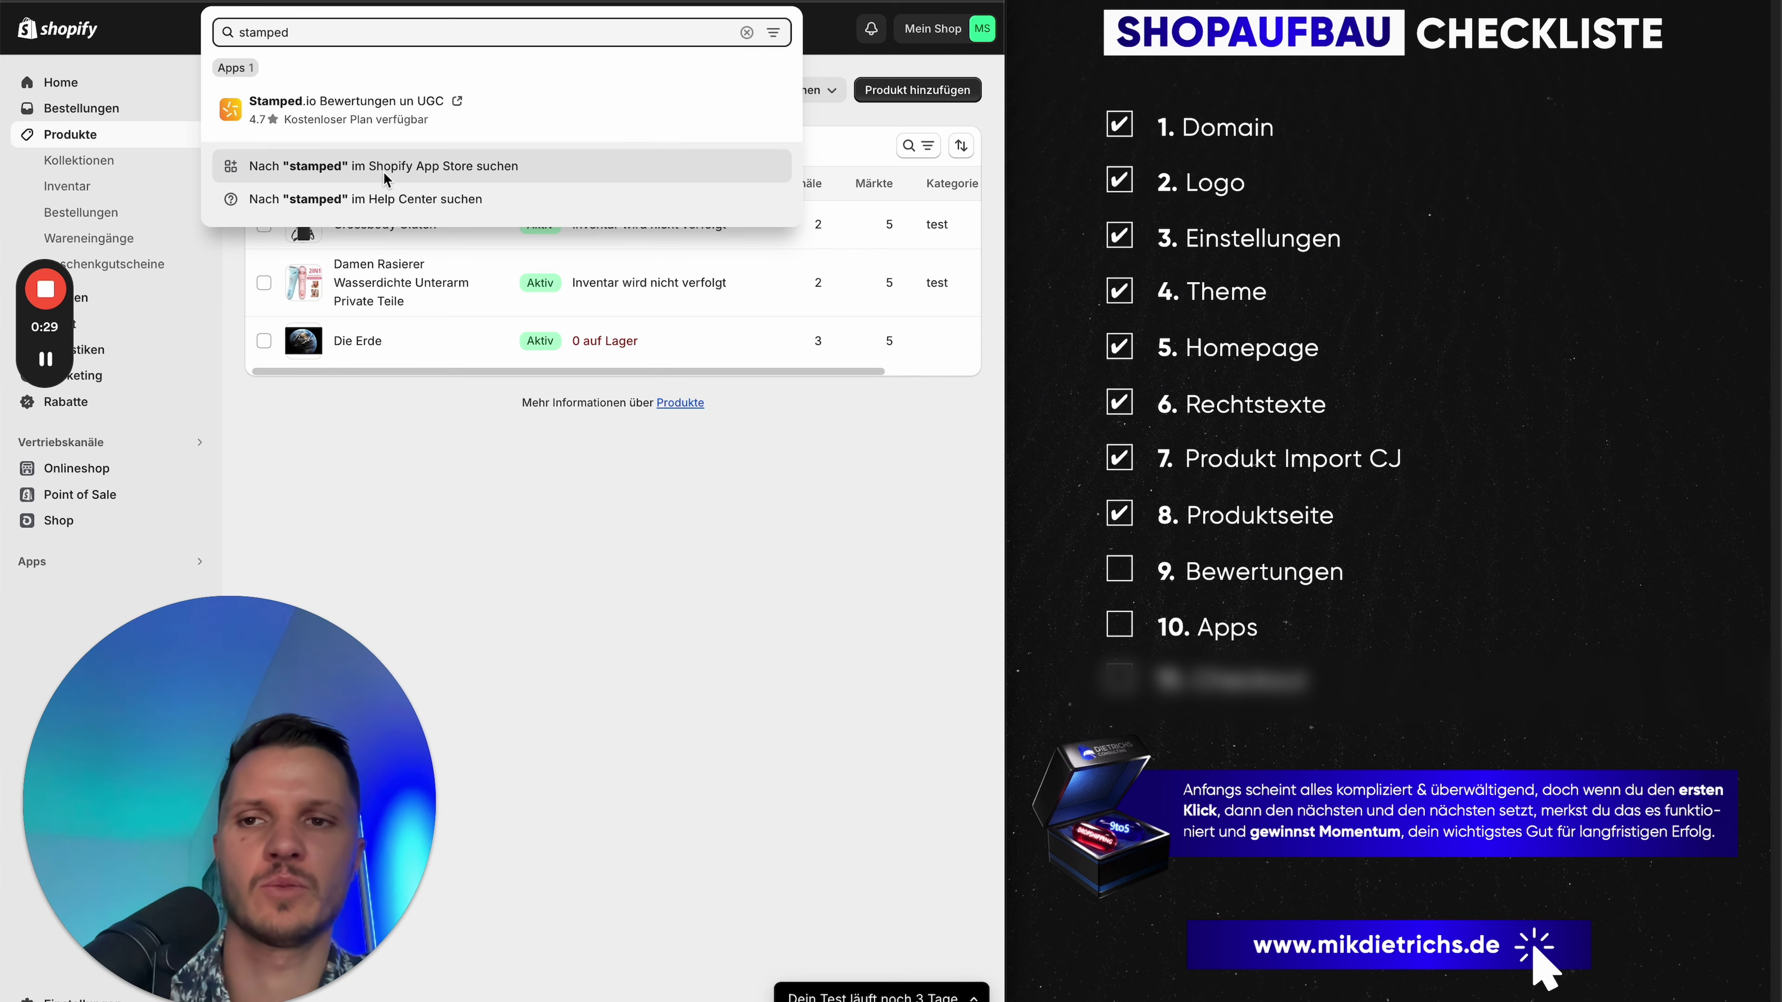
{"action": "left_click", "coordinate": [417, 134]}
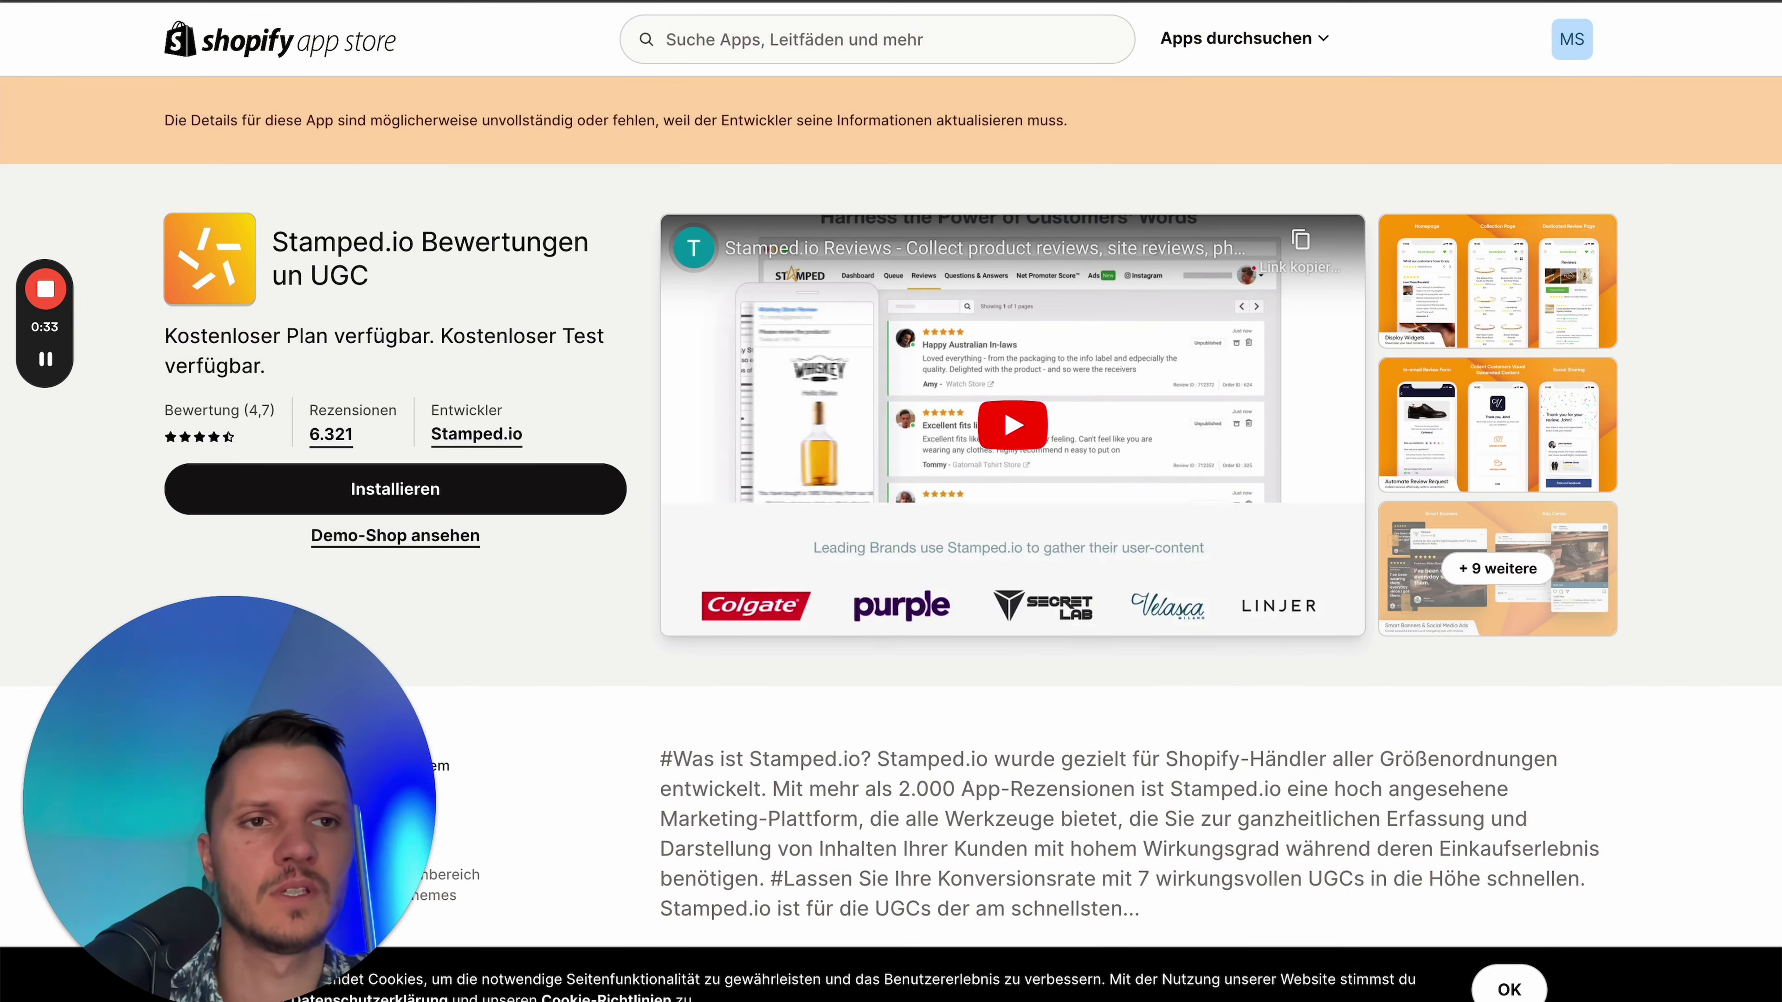
- Open the Nulina shop in a new browser tab and go to its Crossbody Clutch product page
{"action": "key", "text": "ctrl+t"}
{"action": "type", "text": "nul"}
{"action": "key", "text": "Return"}
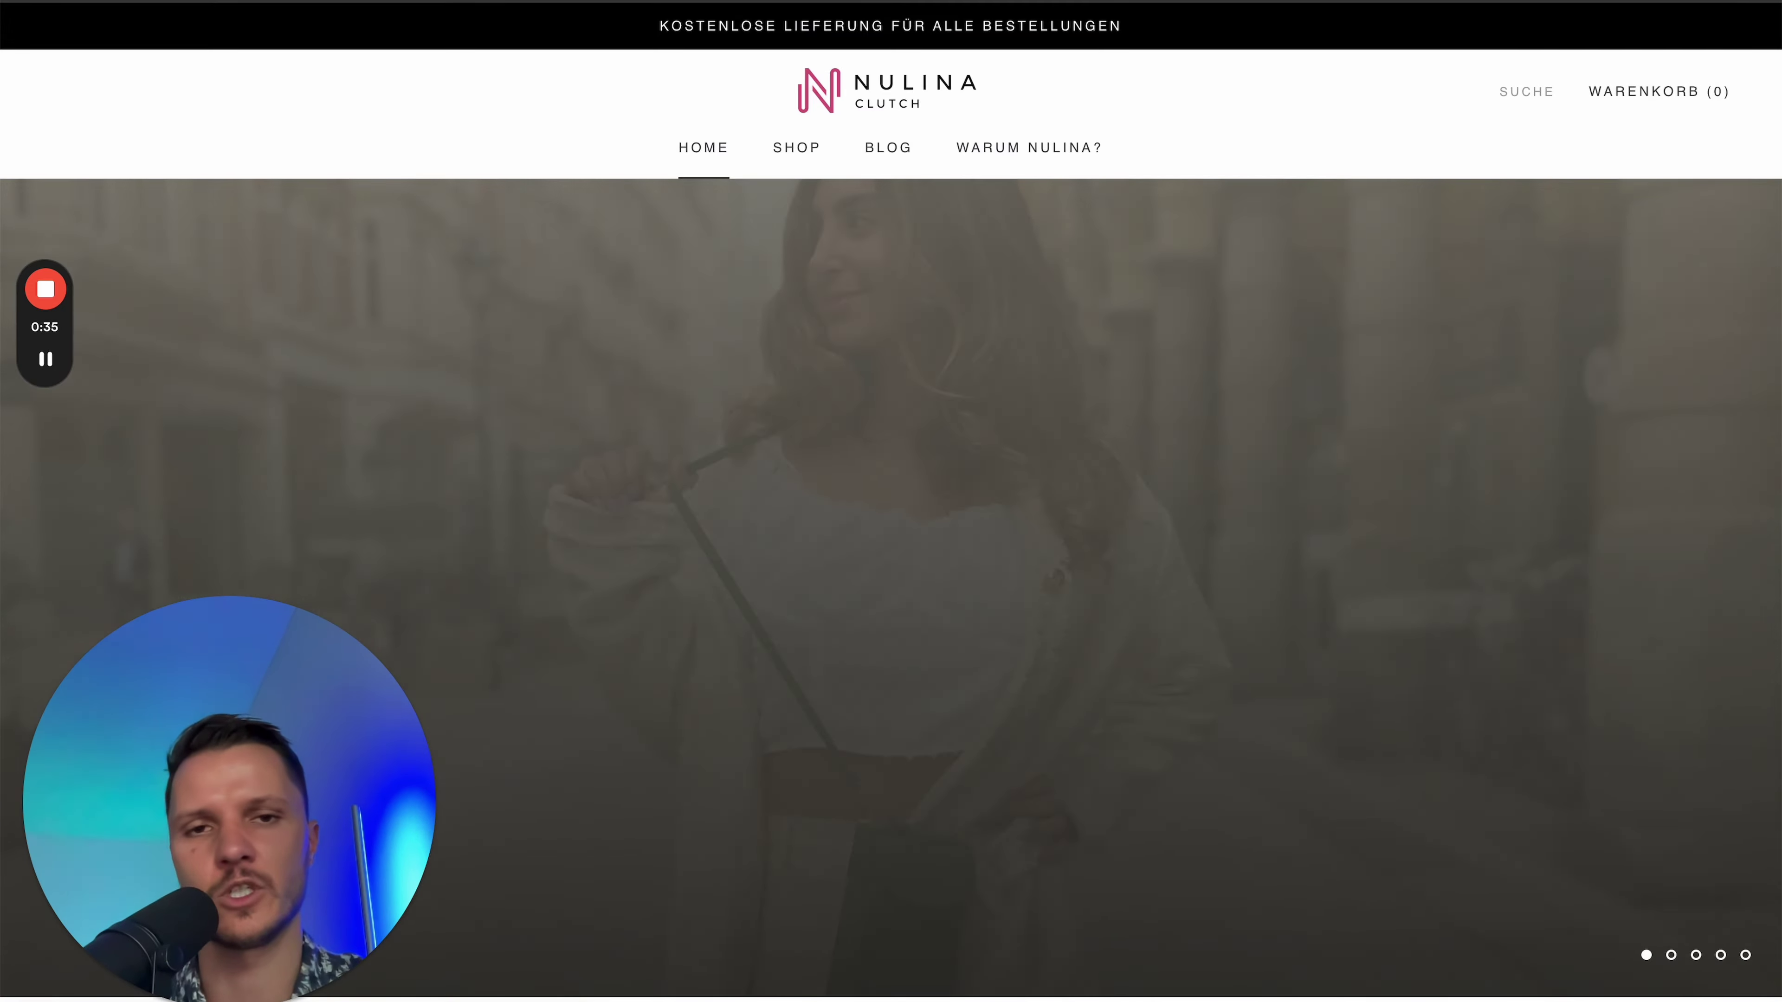
{"action": "scroll", "coordinate": [913, 410], "scroll_direction": "down", "scroll_amount": 10}
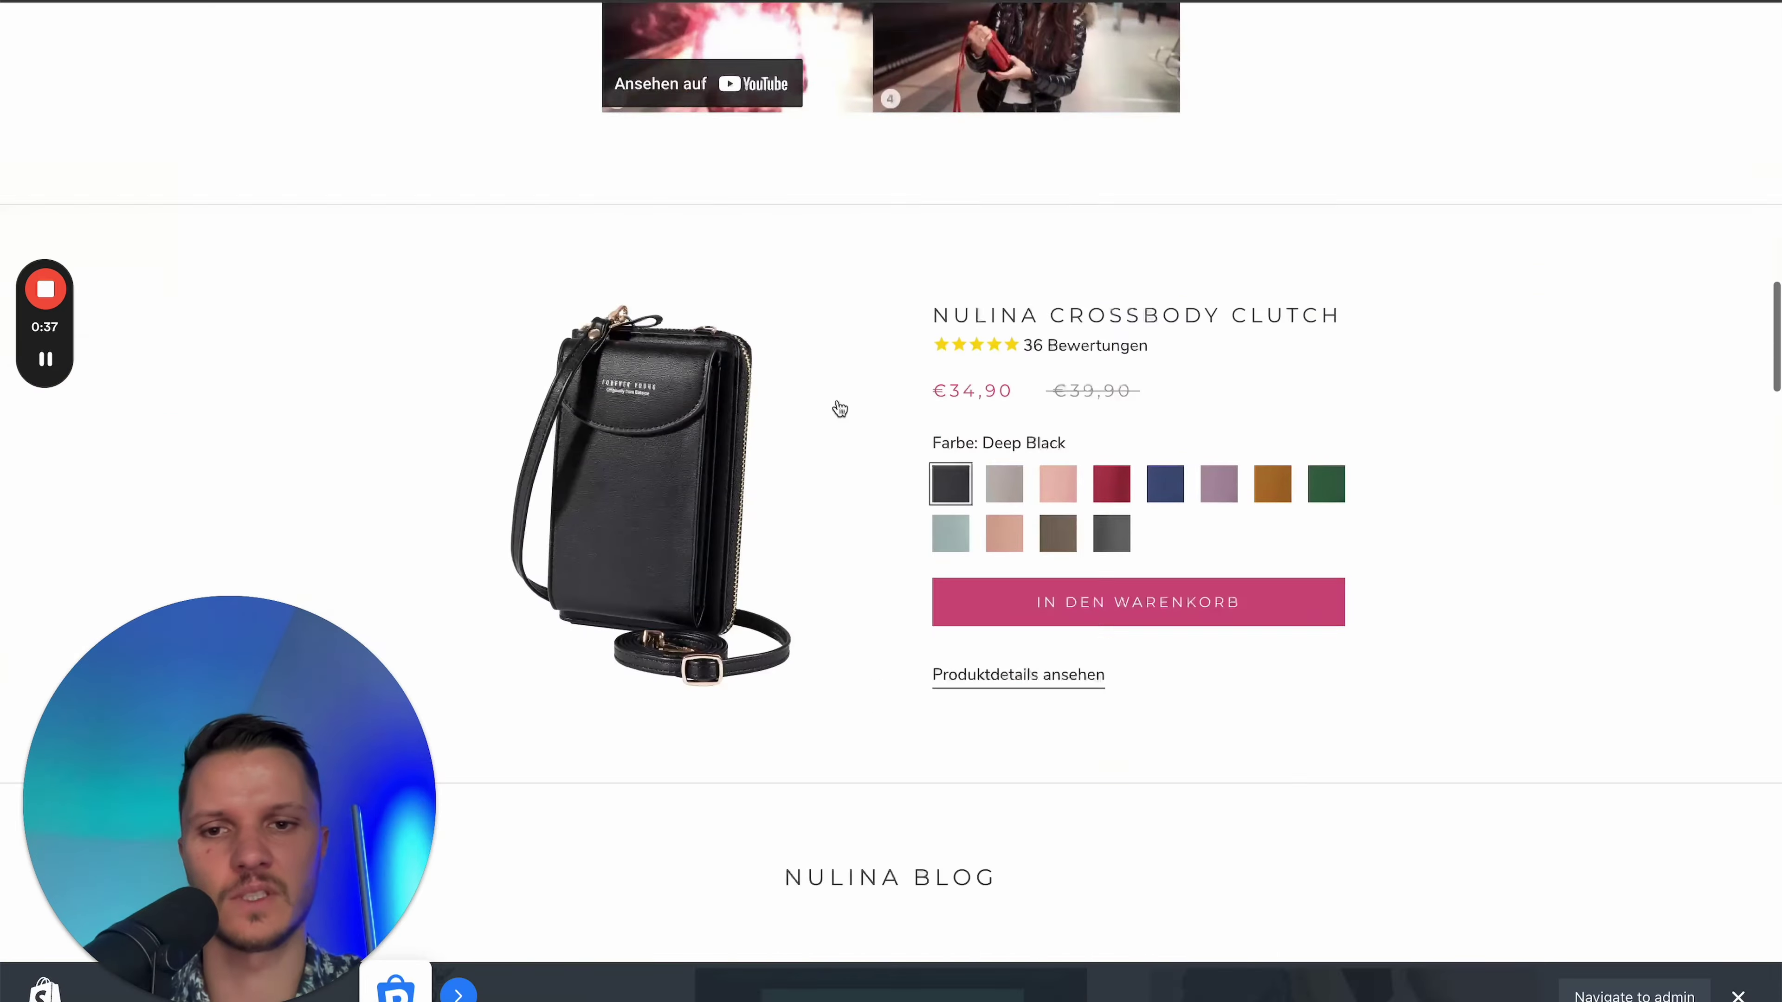
{"action": "scroll", "coordinate": [840, 409], "scroll_direction": "down", "scroll_amount": 5}
{"action": "left_click", "coordinate": [781, 274]}
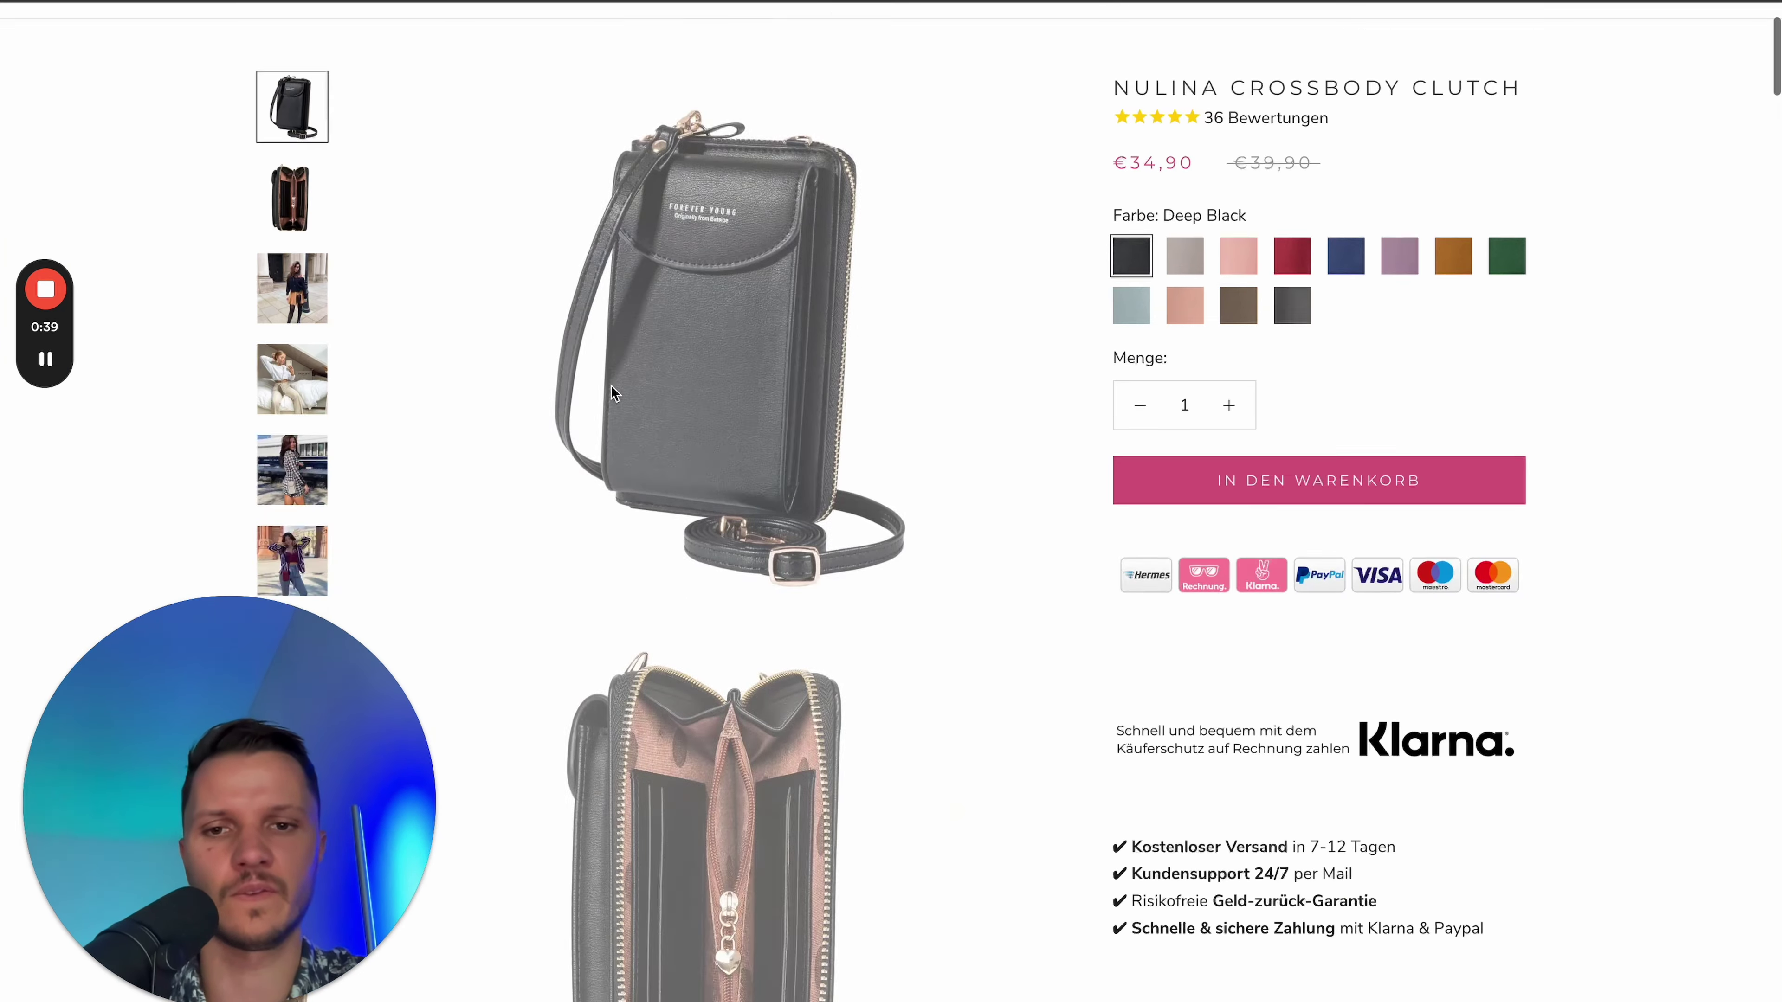
- Review the Nulina Crossbody Clutch page down to its customer reviews section
{"action": "scroll", "coordinate": [632, 389], "scroll_direction": "down", "scroll_amount": 10}
{"action": "scroll", "coordinate": [659, 410], "scroll_direction": "down", "scroll_amount": 15}
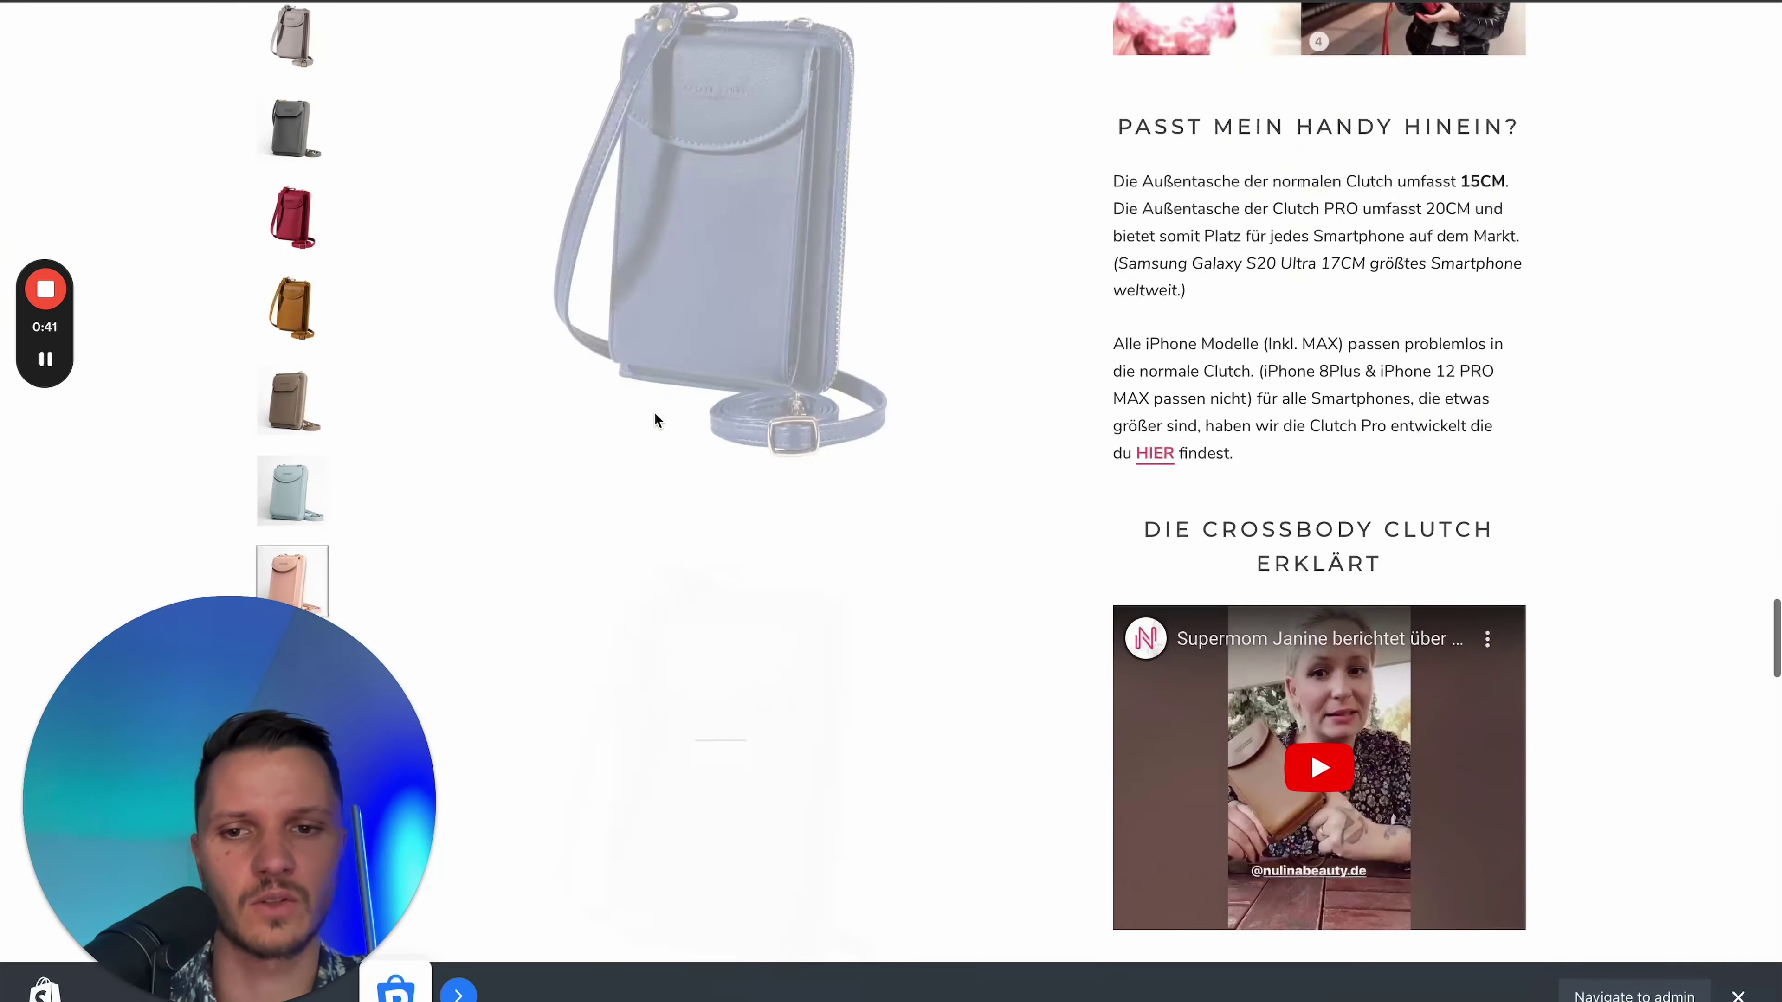
{"action": "scroll", "coordinate": [665, 410], "scroll_direction": "up", "scroll_amount": 6}
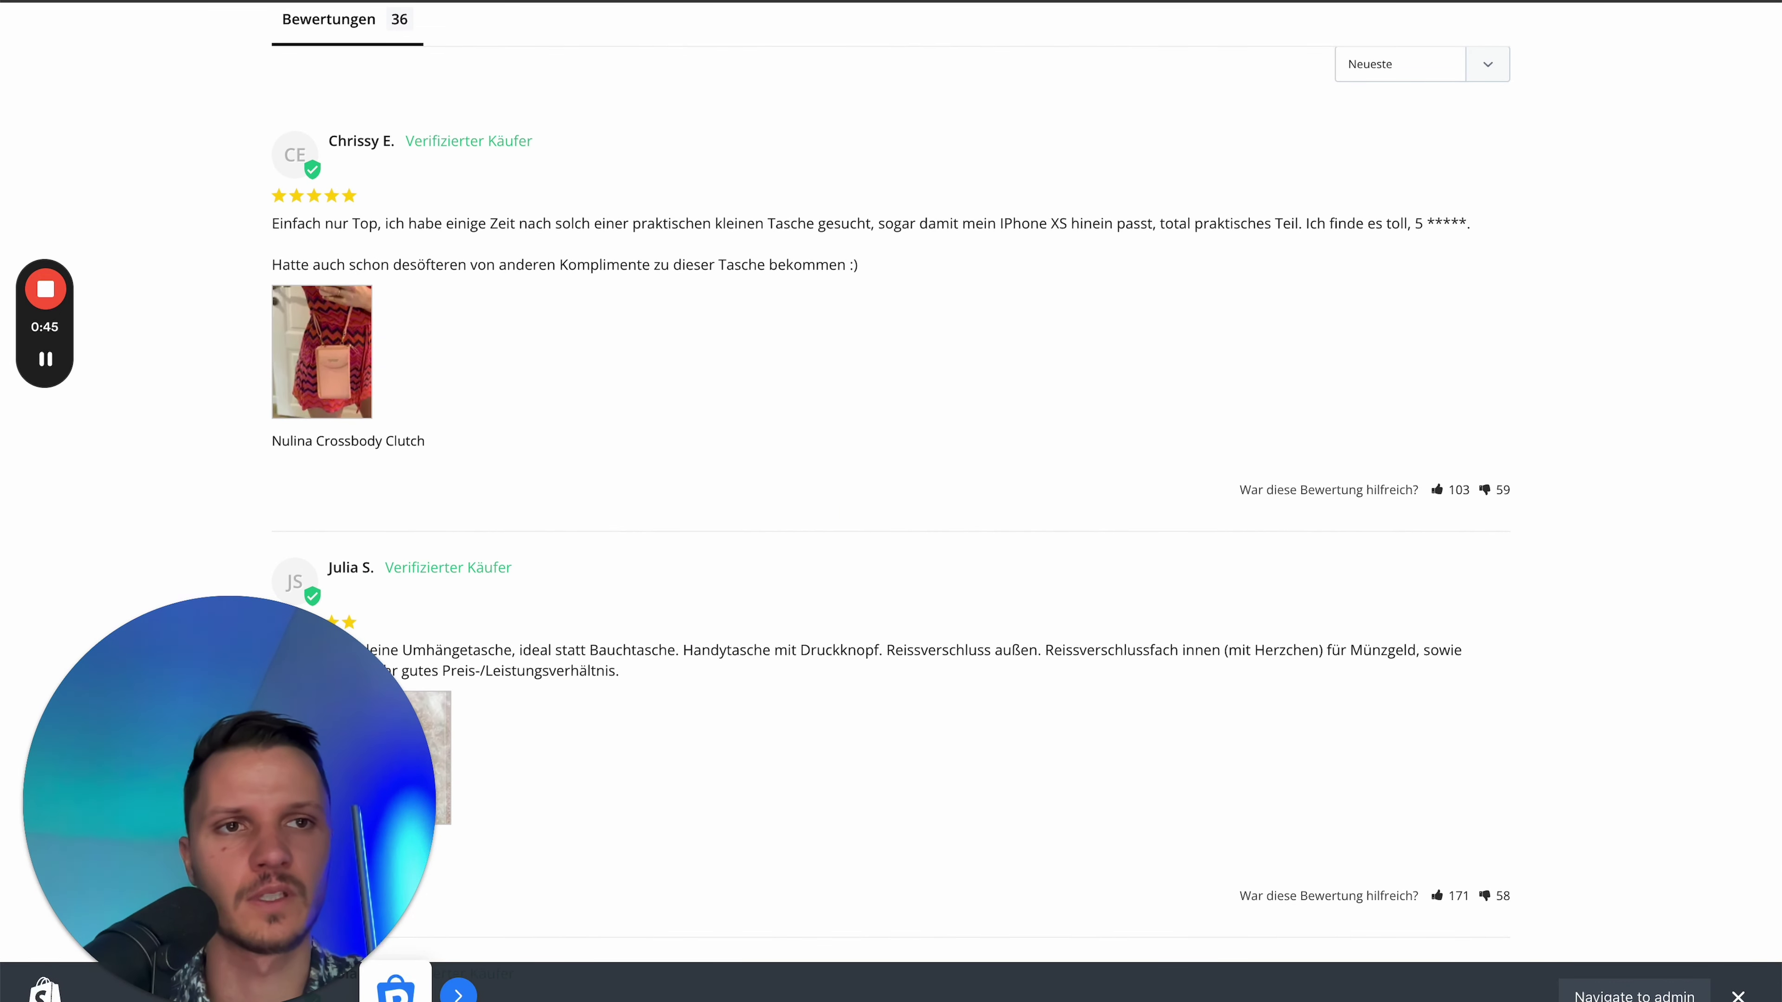
- Return to the Shopify App Store, search for "judge me" and open the Judge.me Product Reviews listing
{"action": "key", "text": "ctrl+Tab"}
{"action": "left_click", "coordinate": [632, 44]}
{"action": "type", "text": "judg me"}
{"action": "key", "text": "Return"}
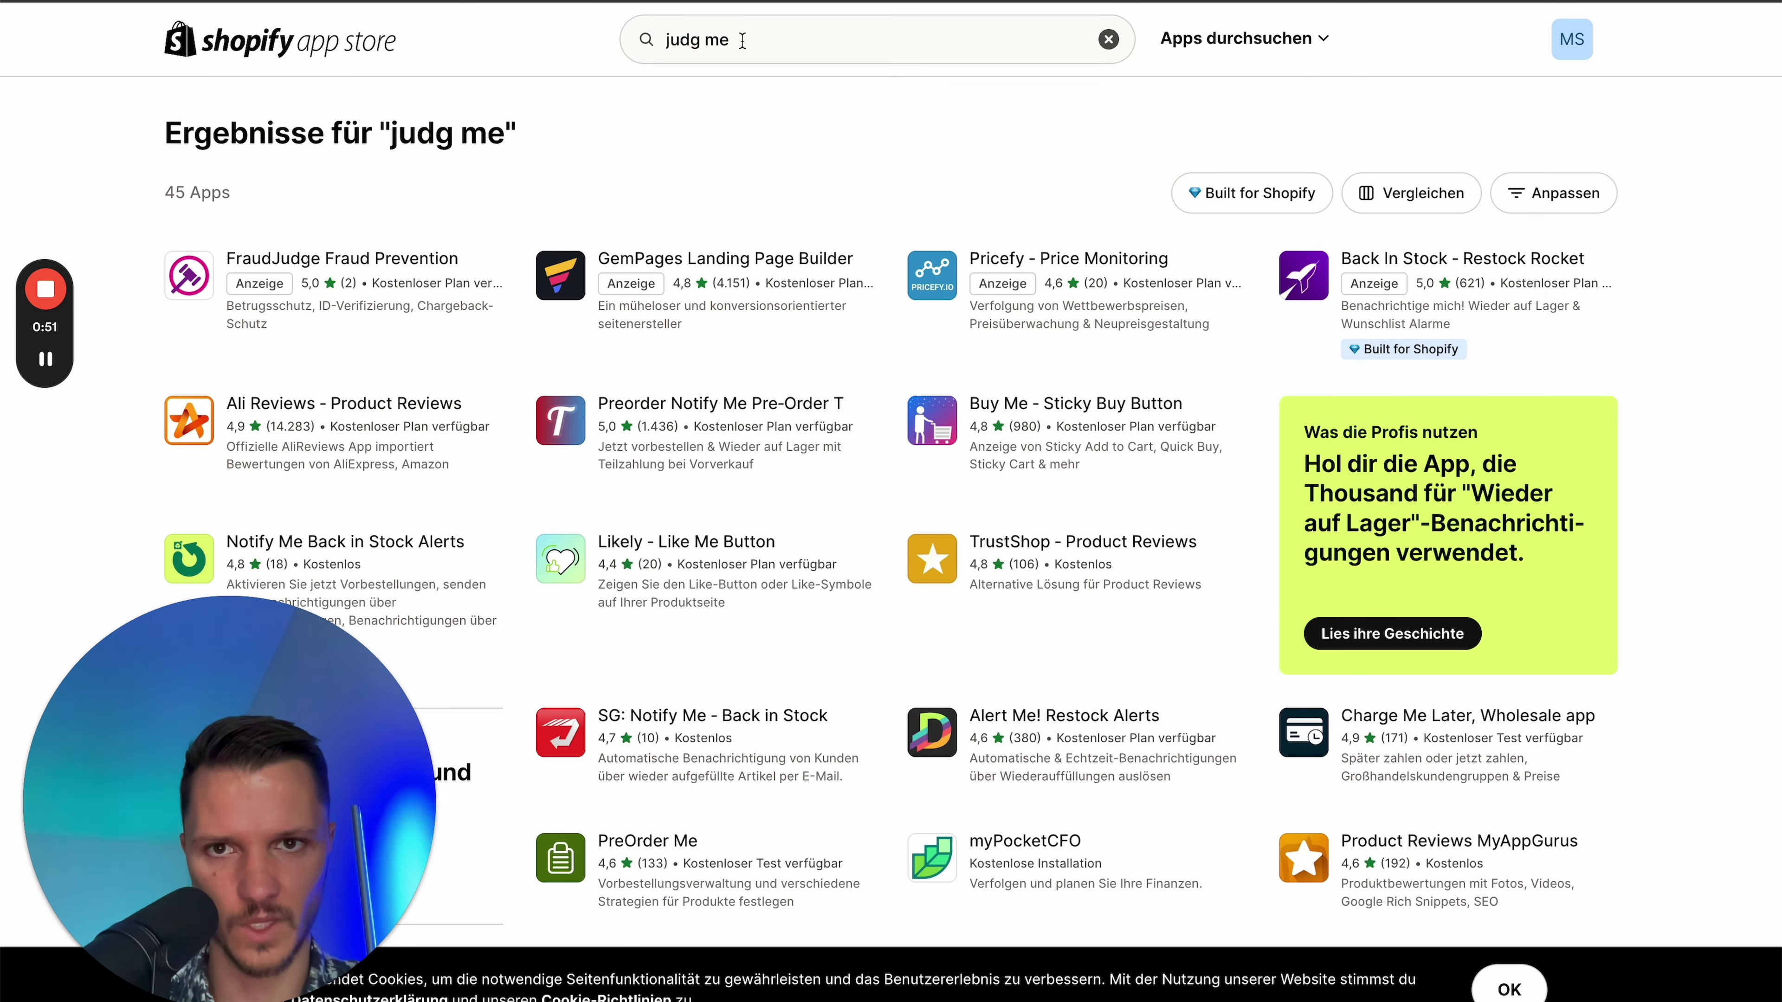
{"action": "left_click", "coordinate": [699, 39]}
{"action": "type", "text": "e"}
{"action": "key", "text": "Return"}
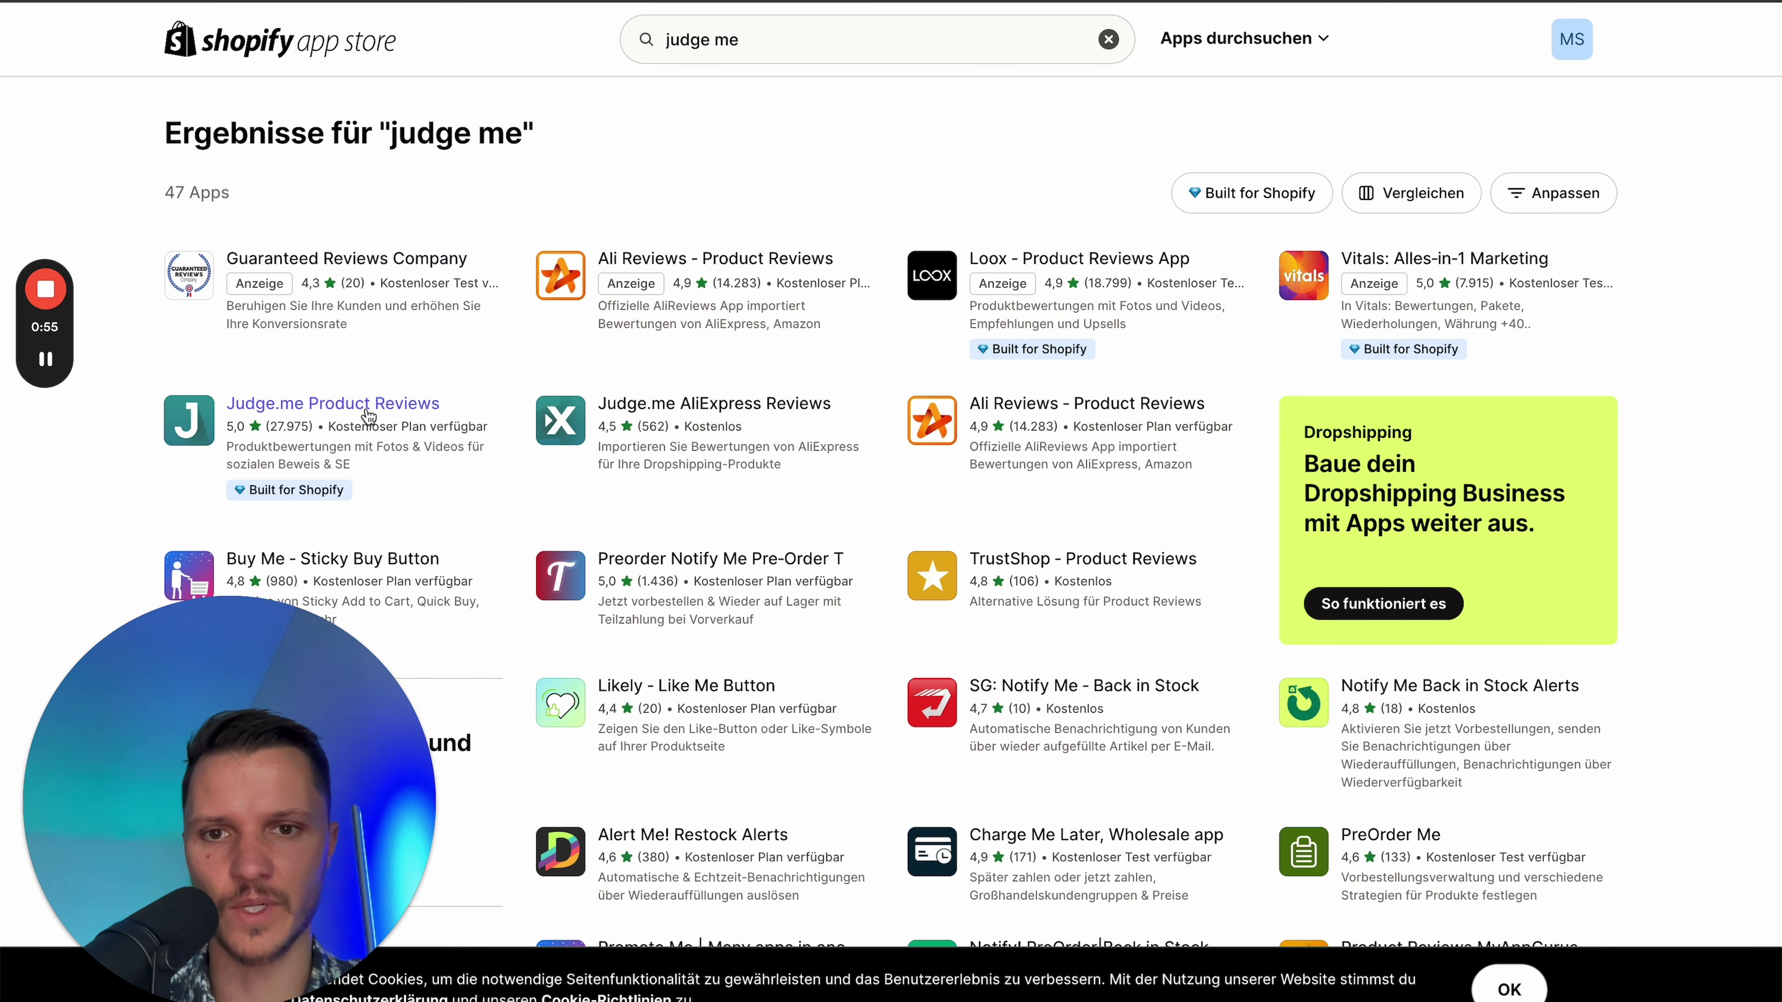
{"action": "left_click", "coordinate": [388, 420]}
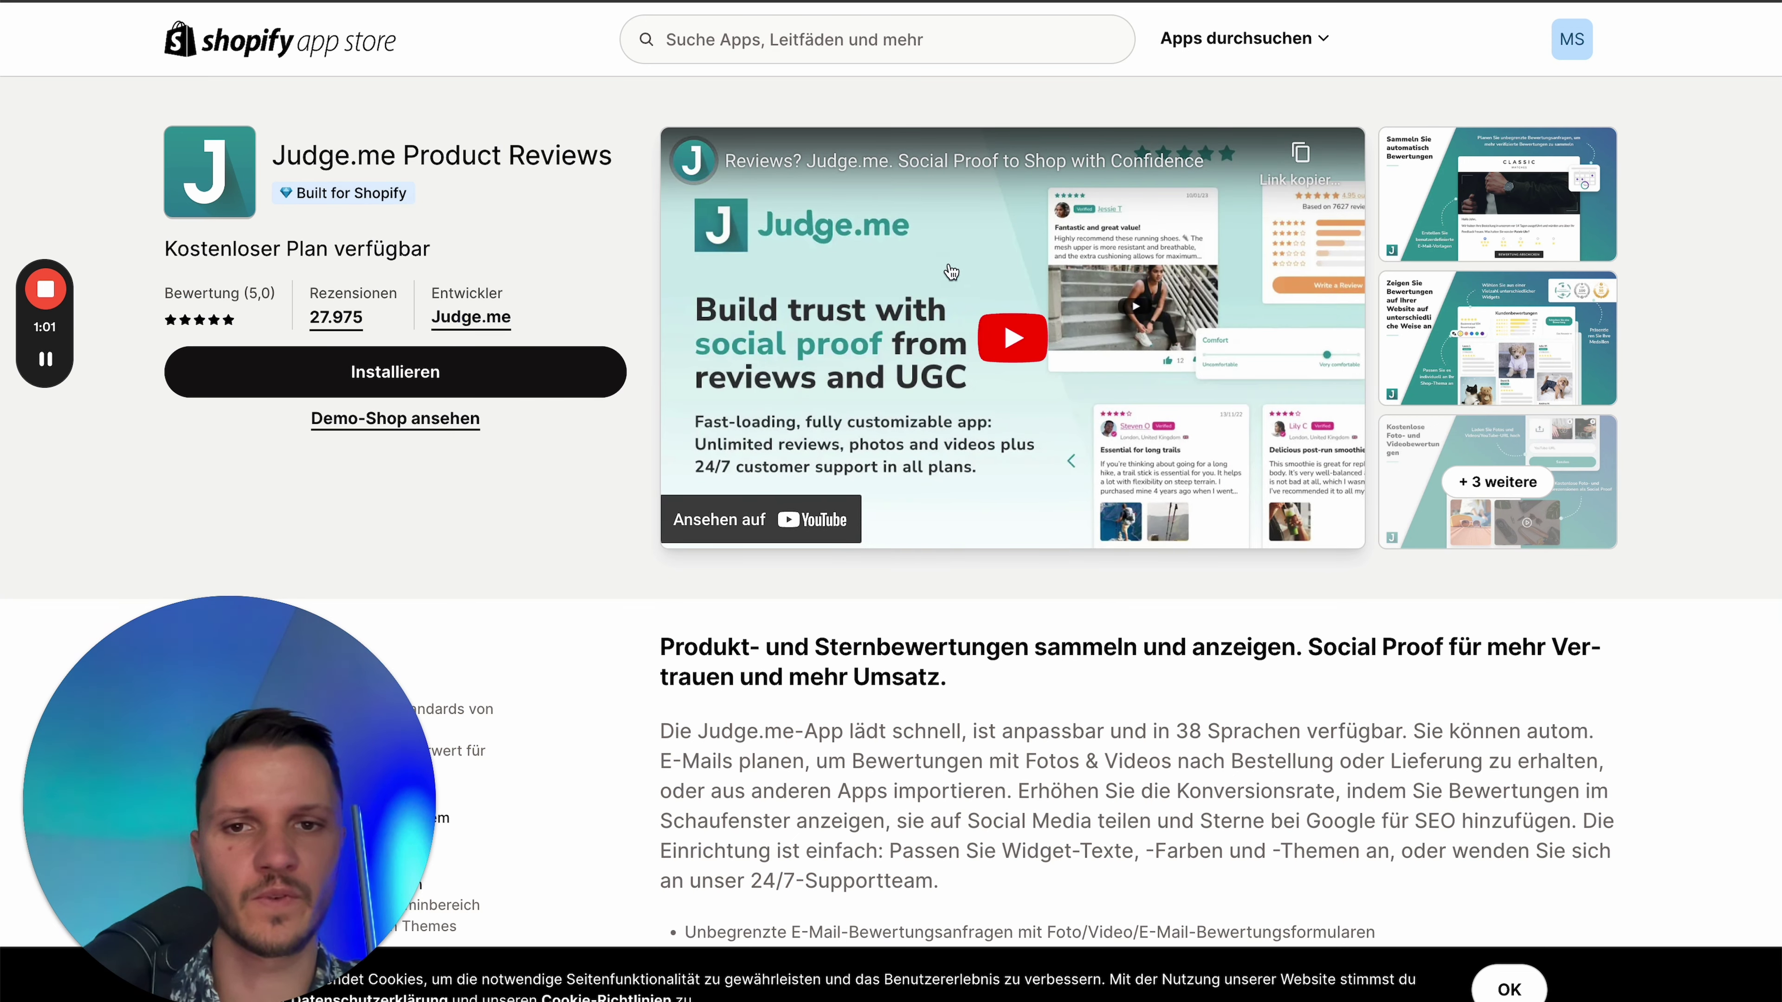
- Examine the Judge.me Product Reviews listing, including its description and list of review features
{"action": "scroll", "coordinate": [666, 456], "scroll_direction": "down", "scroll_amount": 10}
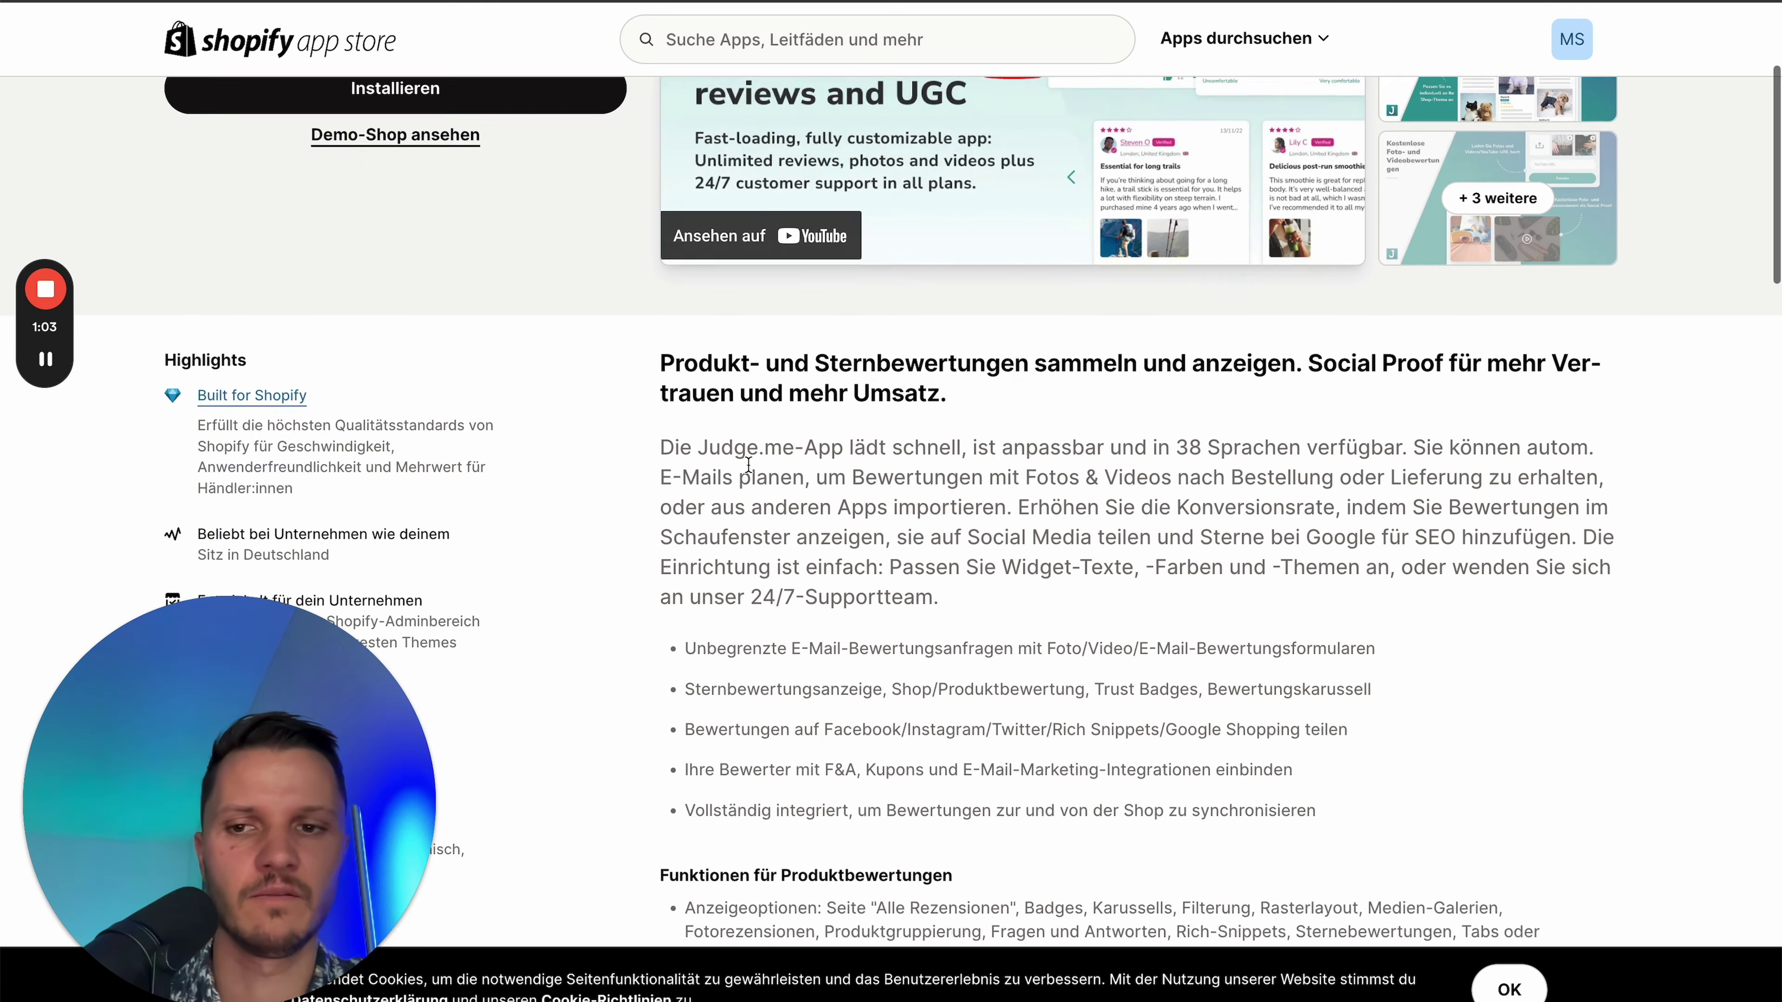
{"action": "scroll", "coordinate": [729, 475], "scroll_direction": "up", "scroll_amount": 9}
{"action": "scroll", "coordinate": [775, 463], "scroll_direction": "up", "scroll_amount": 2}
{"action": "scroll", "coordinate": [632, 436], "scroll_direction": "down", "scroll_amount": 3}
{"action": "scroll", "coordinate": [527, 393], "scroll_direction": "up", "scroll_amount": 3}
{"action": "left_click", "coordinate": [857, 43]}
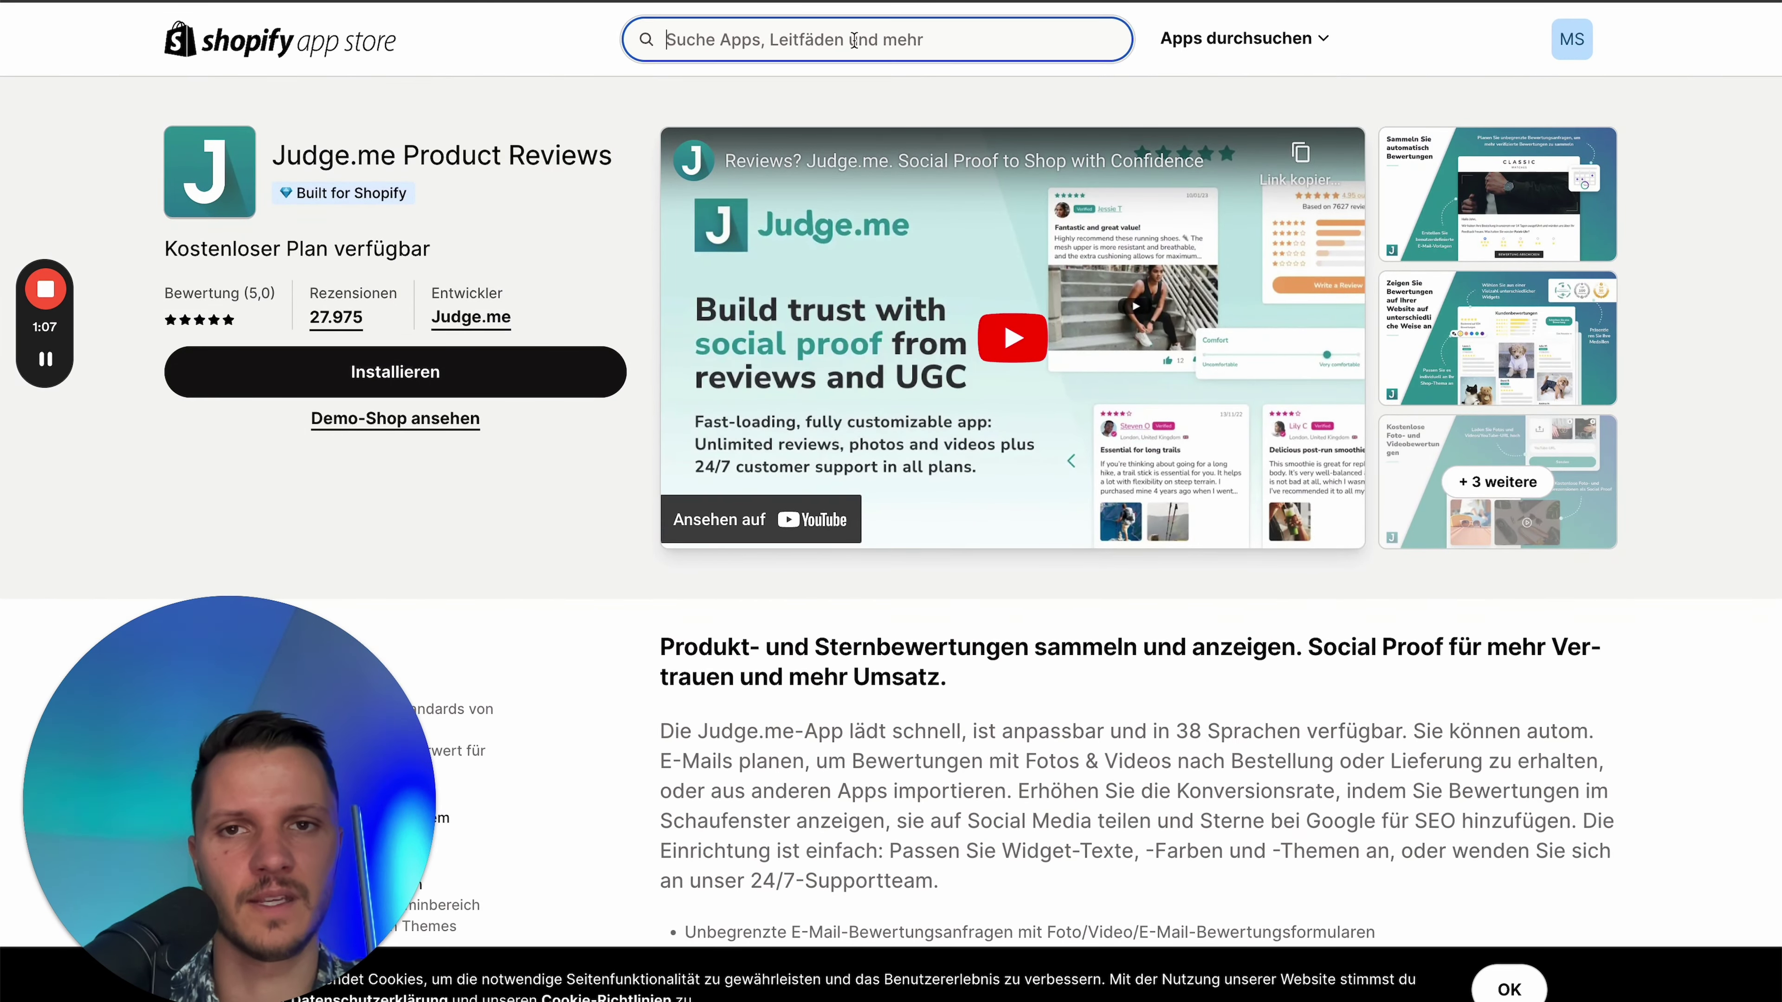
{"action": "left_click", "coordinate": [549, 133]}
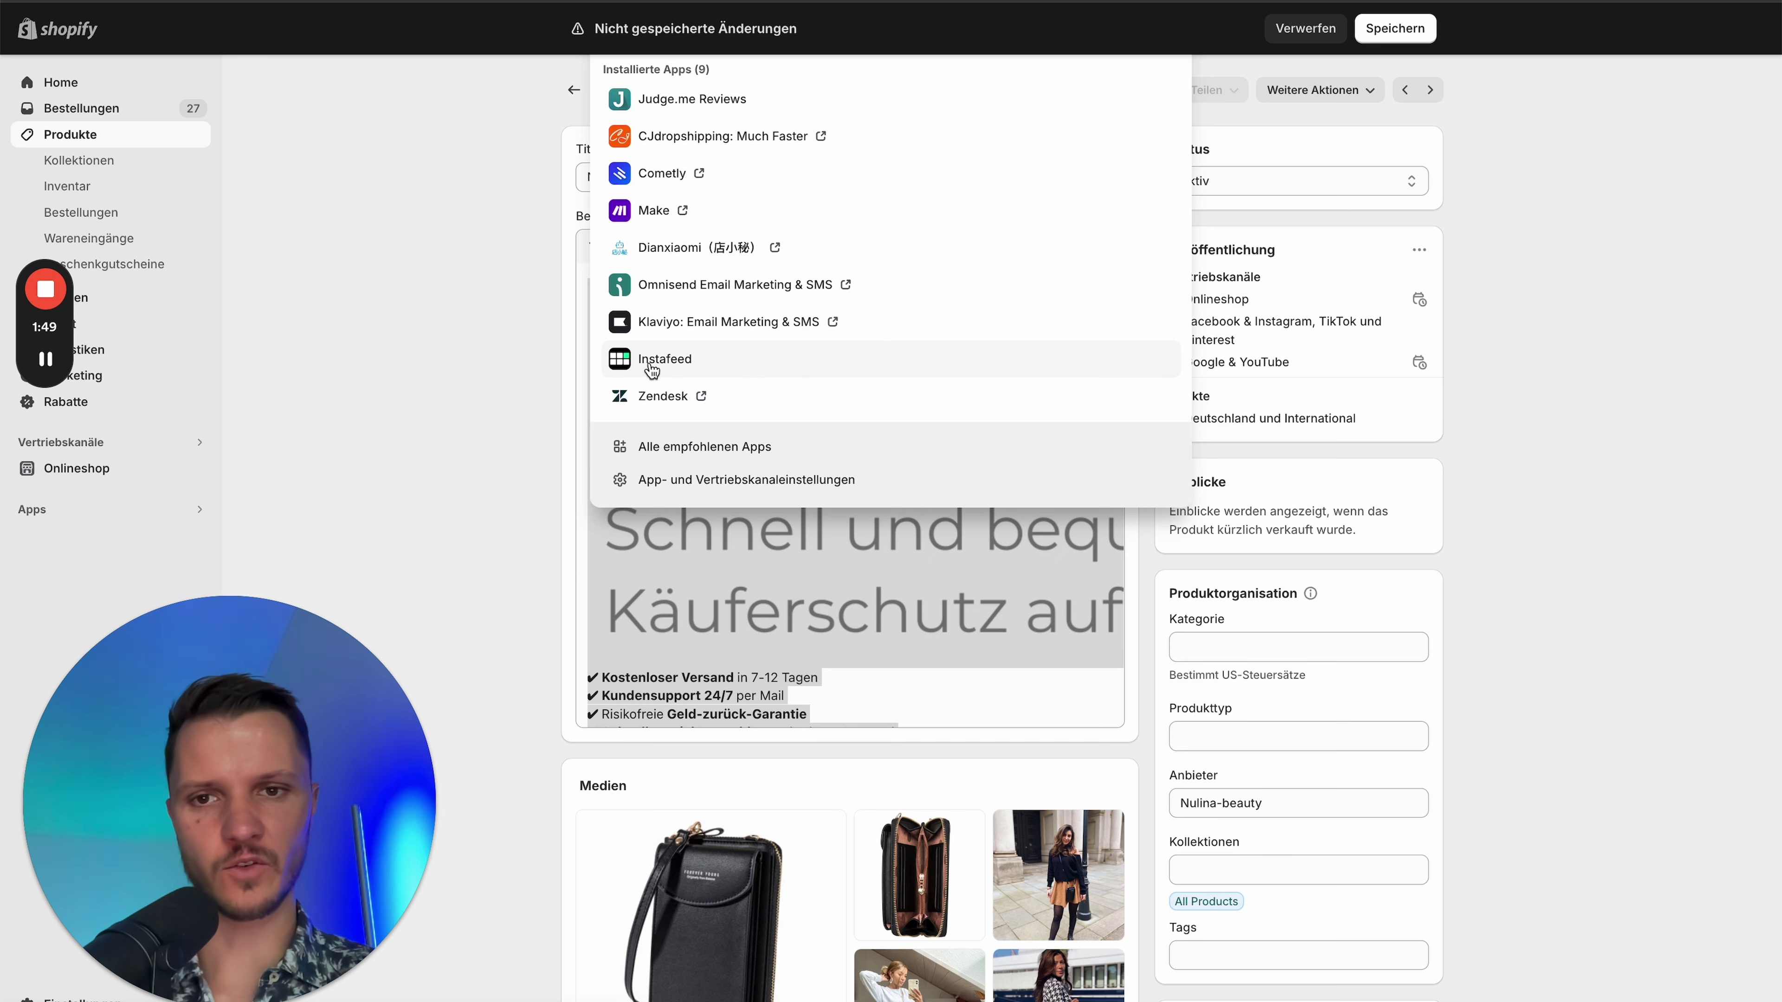
- Open nulina-beauty.de in an incognito window and review its homepage down to the Instagram photo feed
{"action": "key", "text": "ctrl+shift+n"}
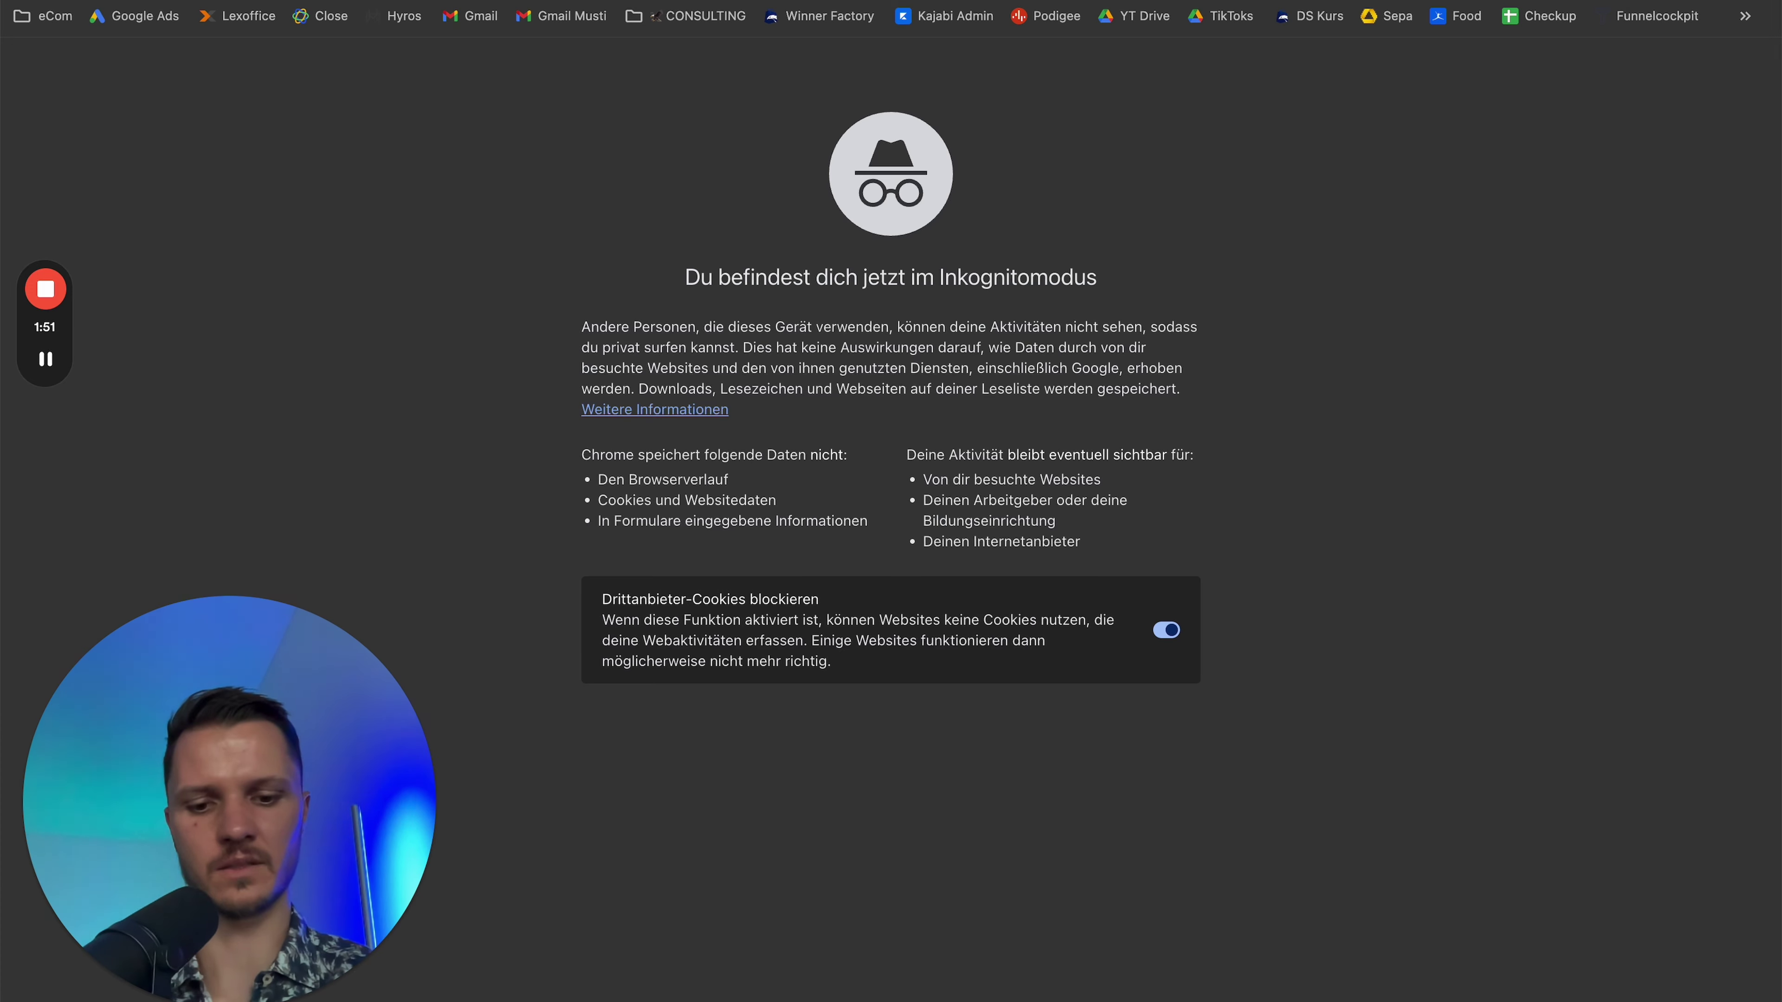
{"action": "type", "text": "nulina-beauty.de"}
{"action": "key", "text": "Return"}
{"action": "scroll", "coordinate": [725, 407], "scroll_direction": "down", "scroll_amount": 5}
{"action": "scroll", "coordinate": [725, 408], "scroll_direction": "down", "scroll_amount": 15}
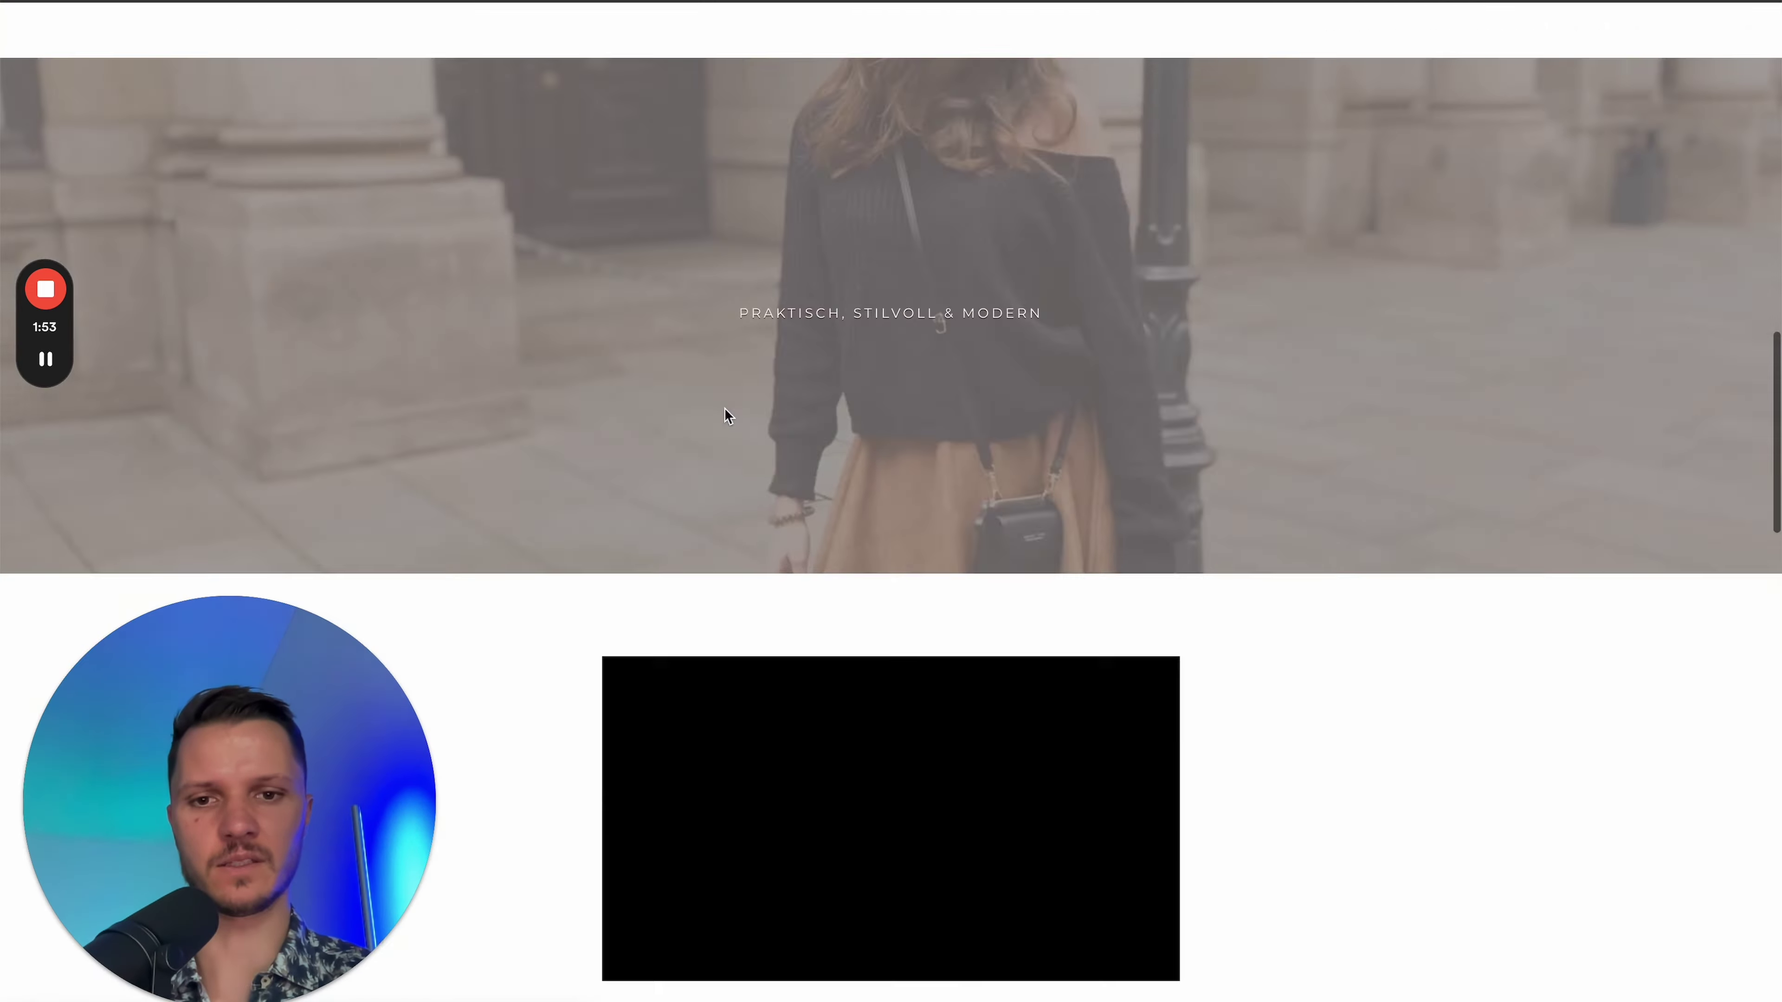
{"action": "scroll", "coordinate": [1044, 375], "scroll_direction": "down", "scroll_amount": 15}
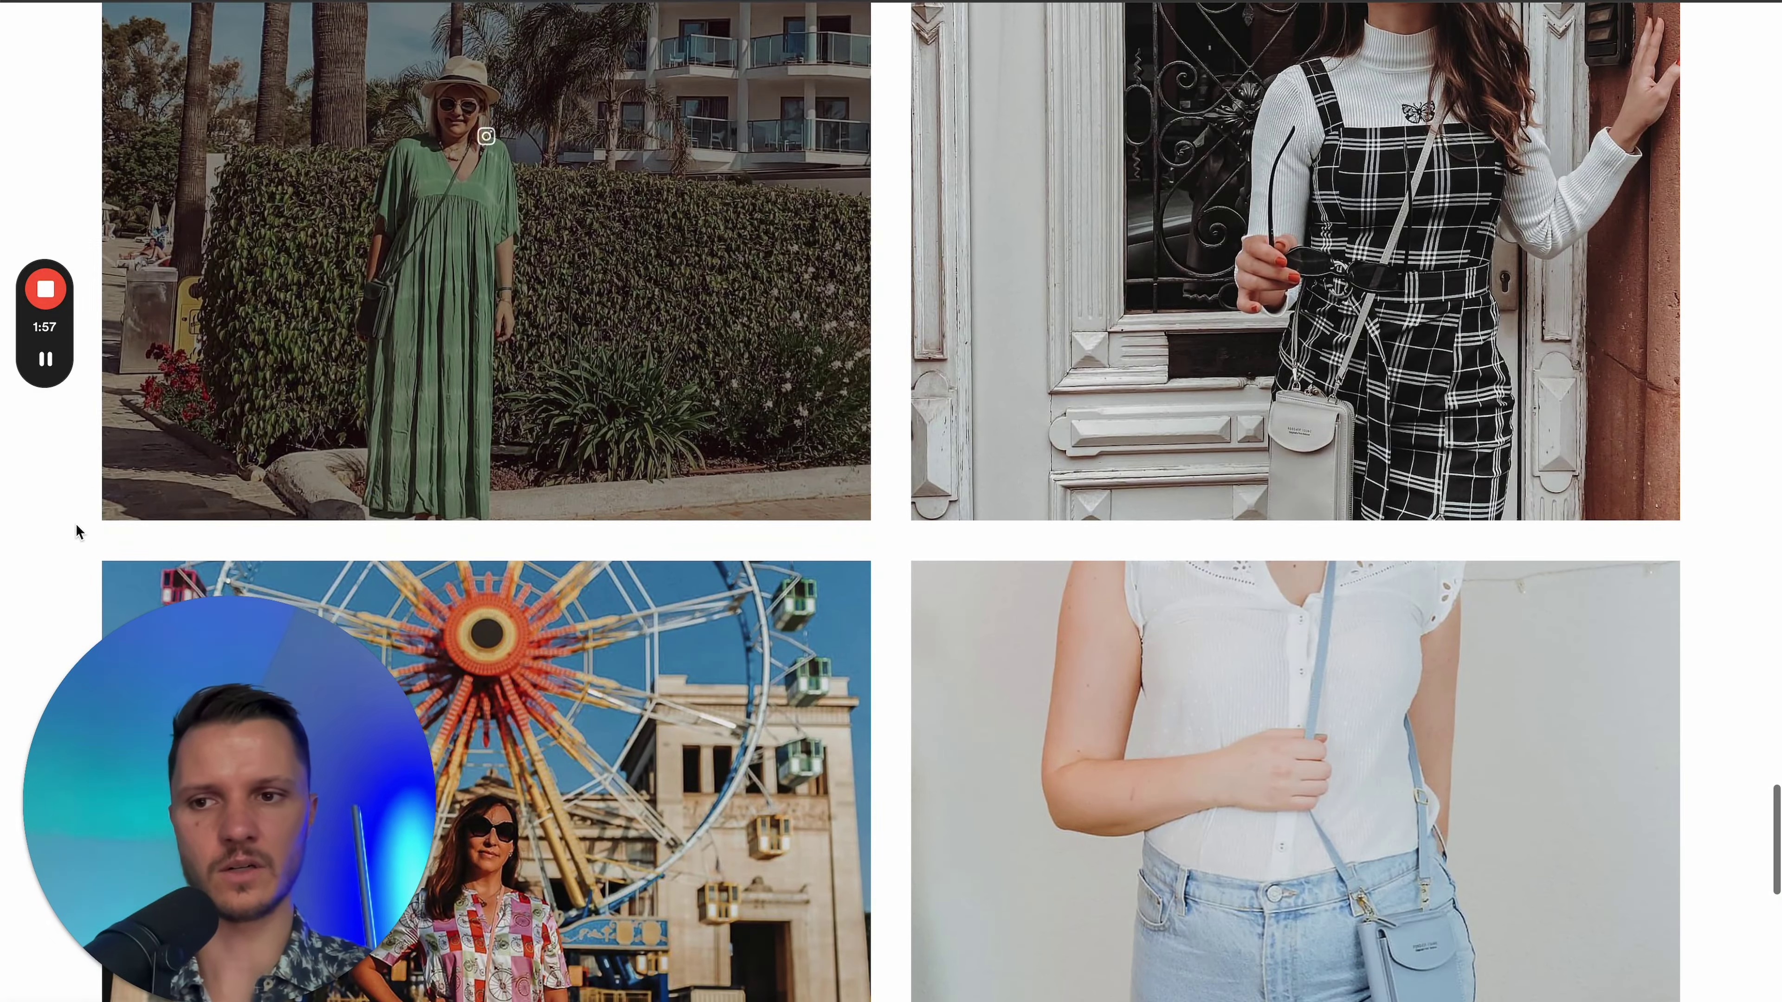
- Inspect the Nulina homepage in mobile device emulation as iPhone 14 Pro Max and review its Instagram photo feed
{"action": "right_click", "coordinate": [77, 532]}
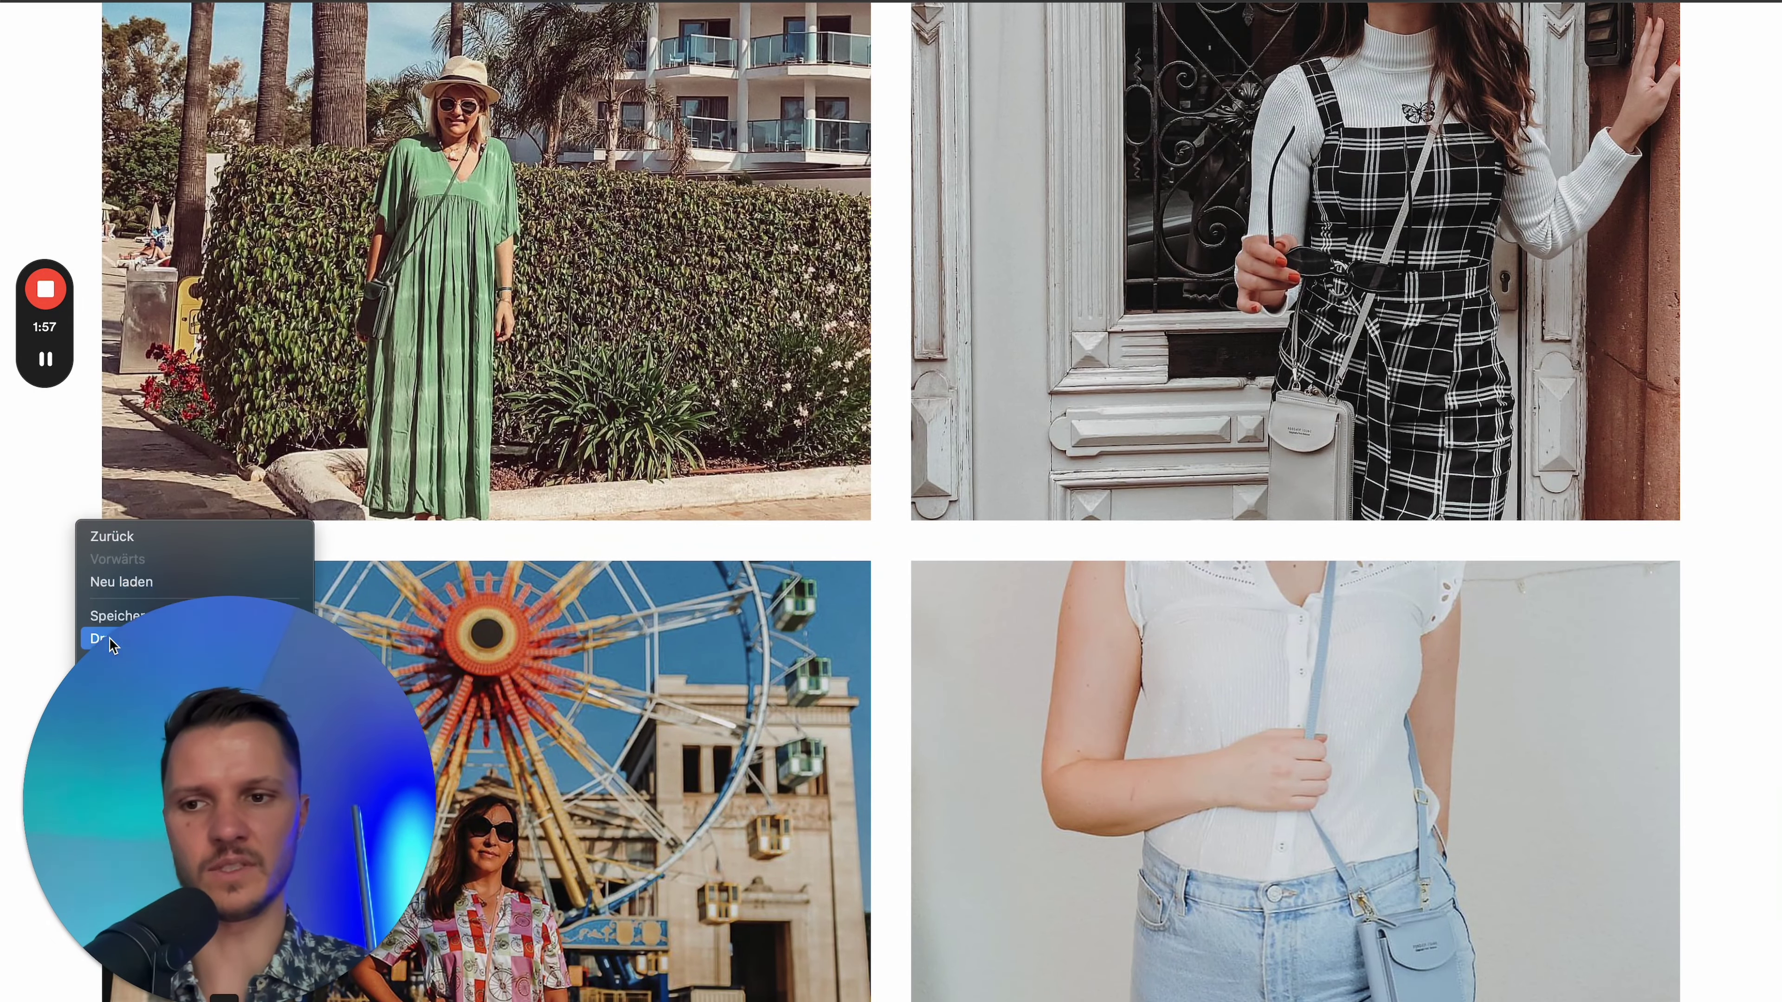
{"action": "right_click", "coordinate": [59, 775]}
{"action": "left_click", "coordinate": [75, 947]}
{"action": "scroll", "coordinate": [717, 364], "scroll_direction": "up", "scroll_amount": 15}
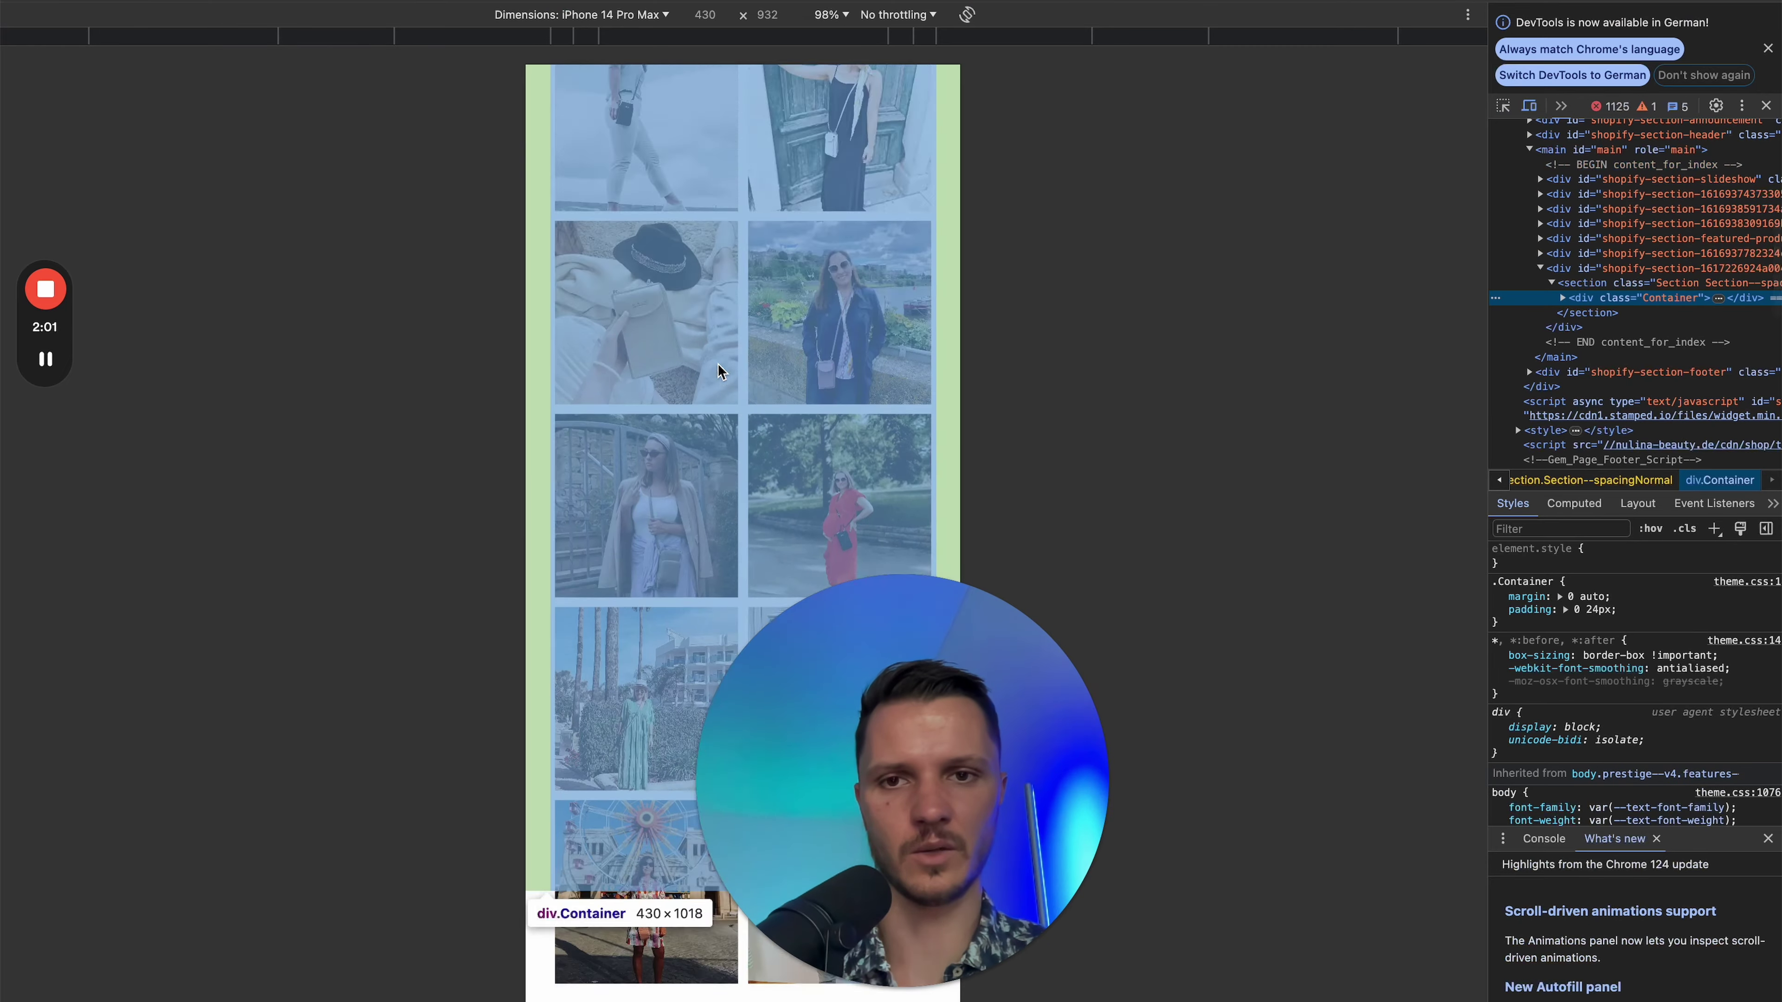
{"action": "scroll", "coordinate": [712, 439], "scroll_direction": "down", "scroll_amount": 5}
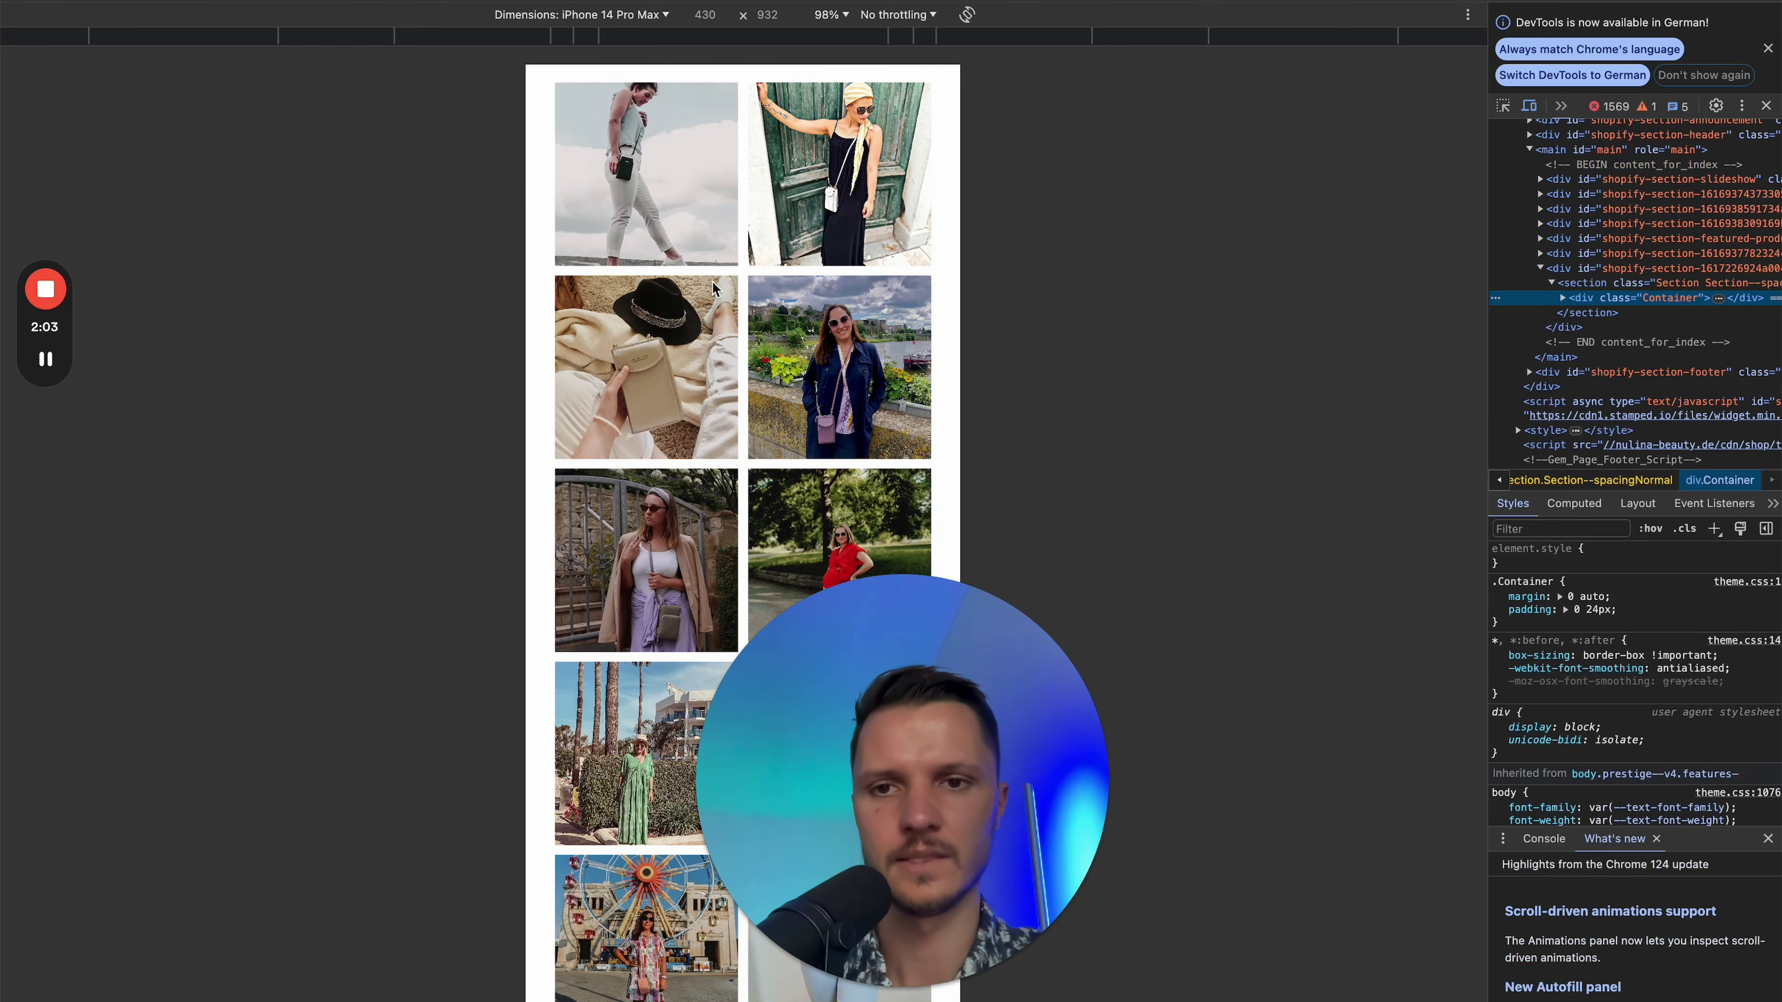
- Return to the Shopify App Store, search for "vitals" and open the Vitals: Alles-in-1 Marketing listing
{"action": "key", "text": "ctrl+Tab"}
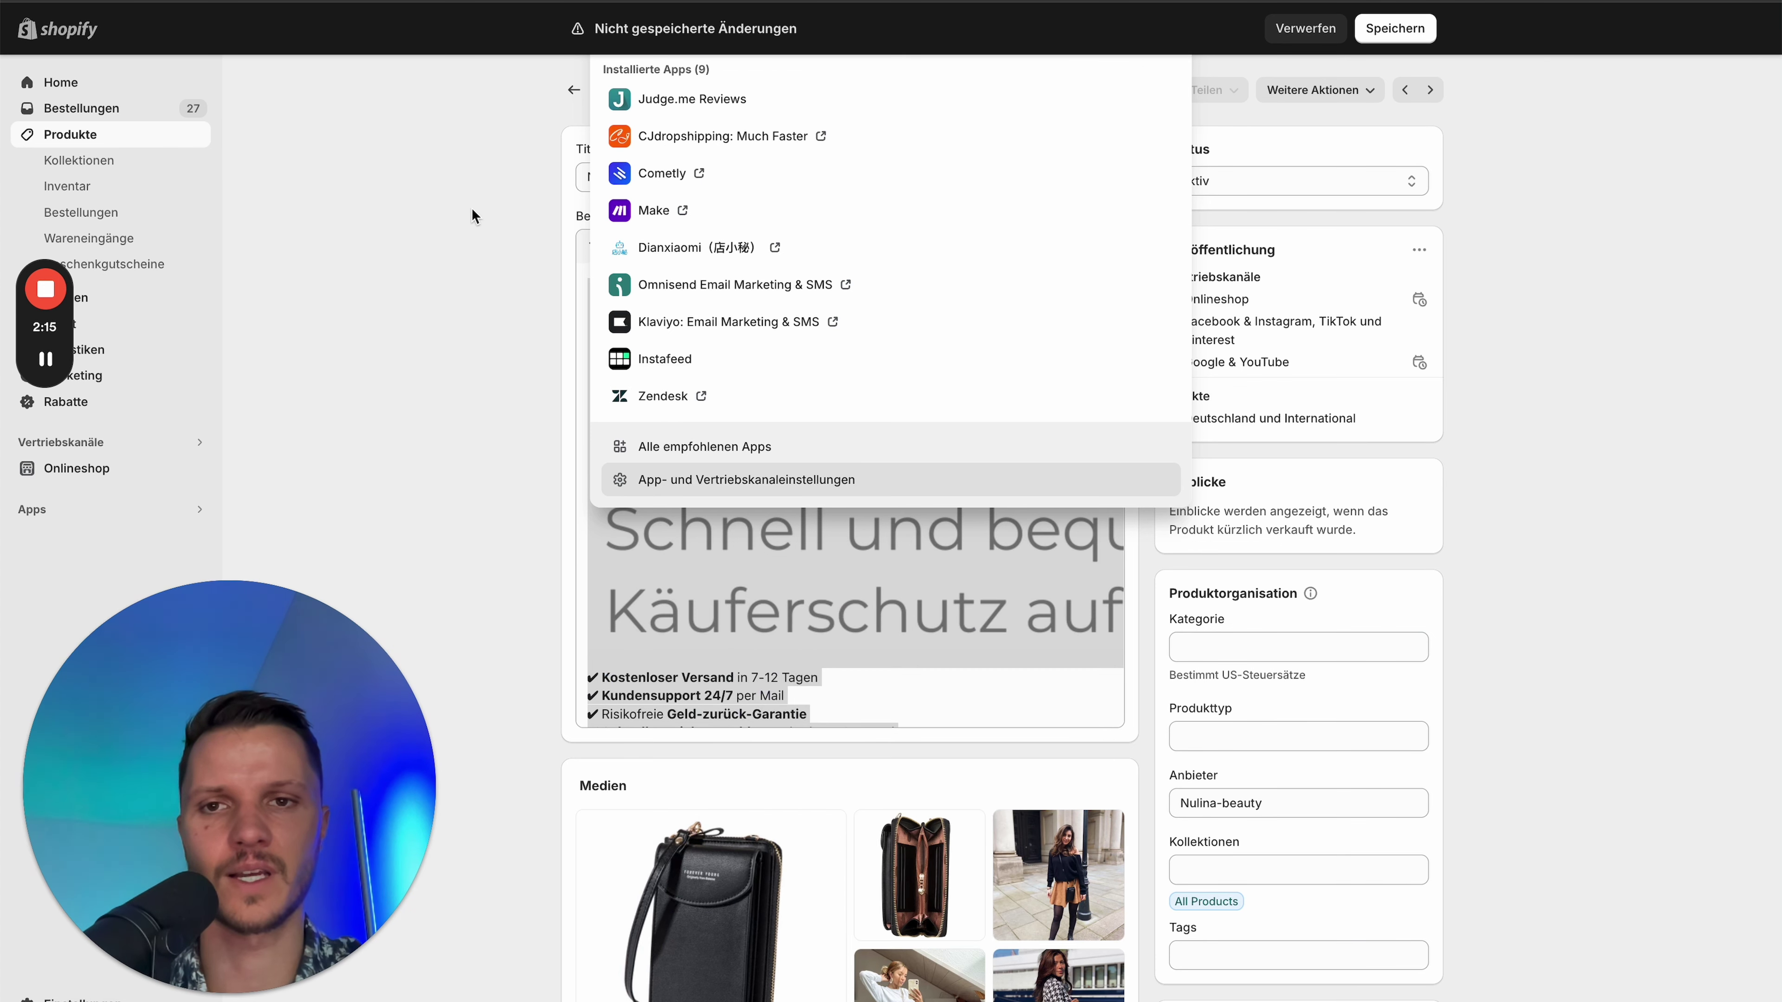
{"action": "left_click", "coordinate": [487, 168]}
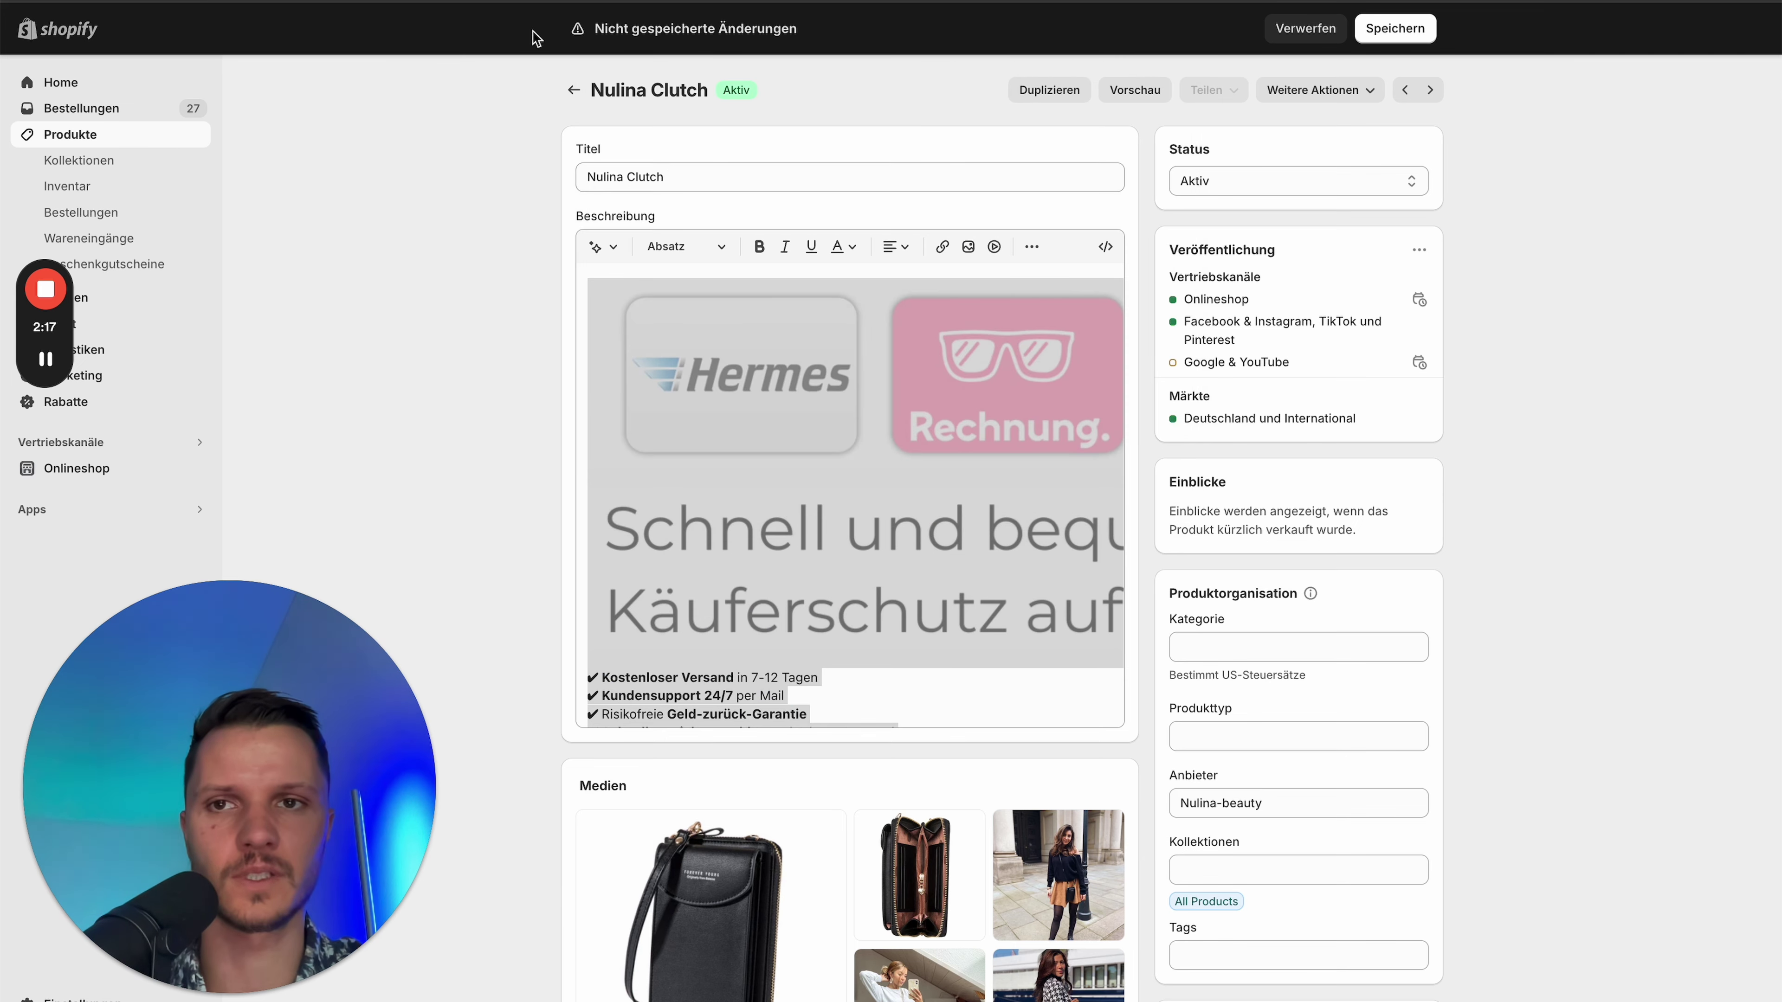
{"action": "type", "text": "al"}
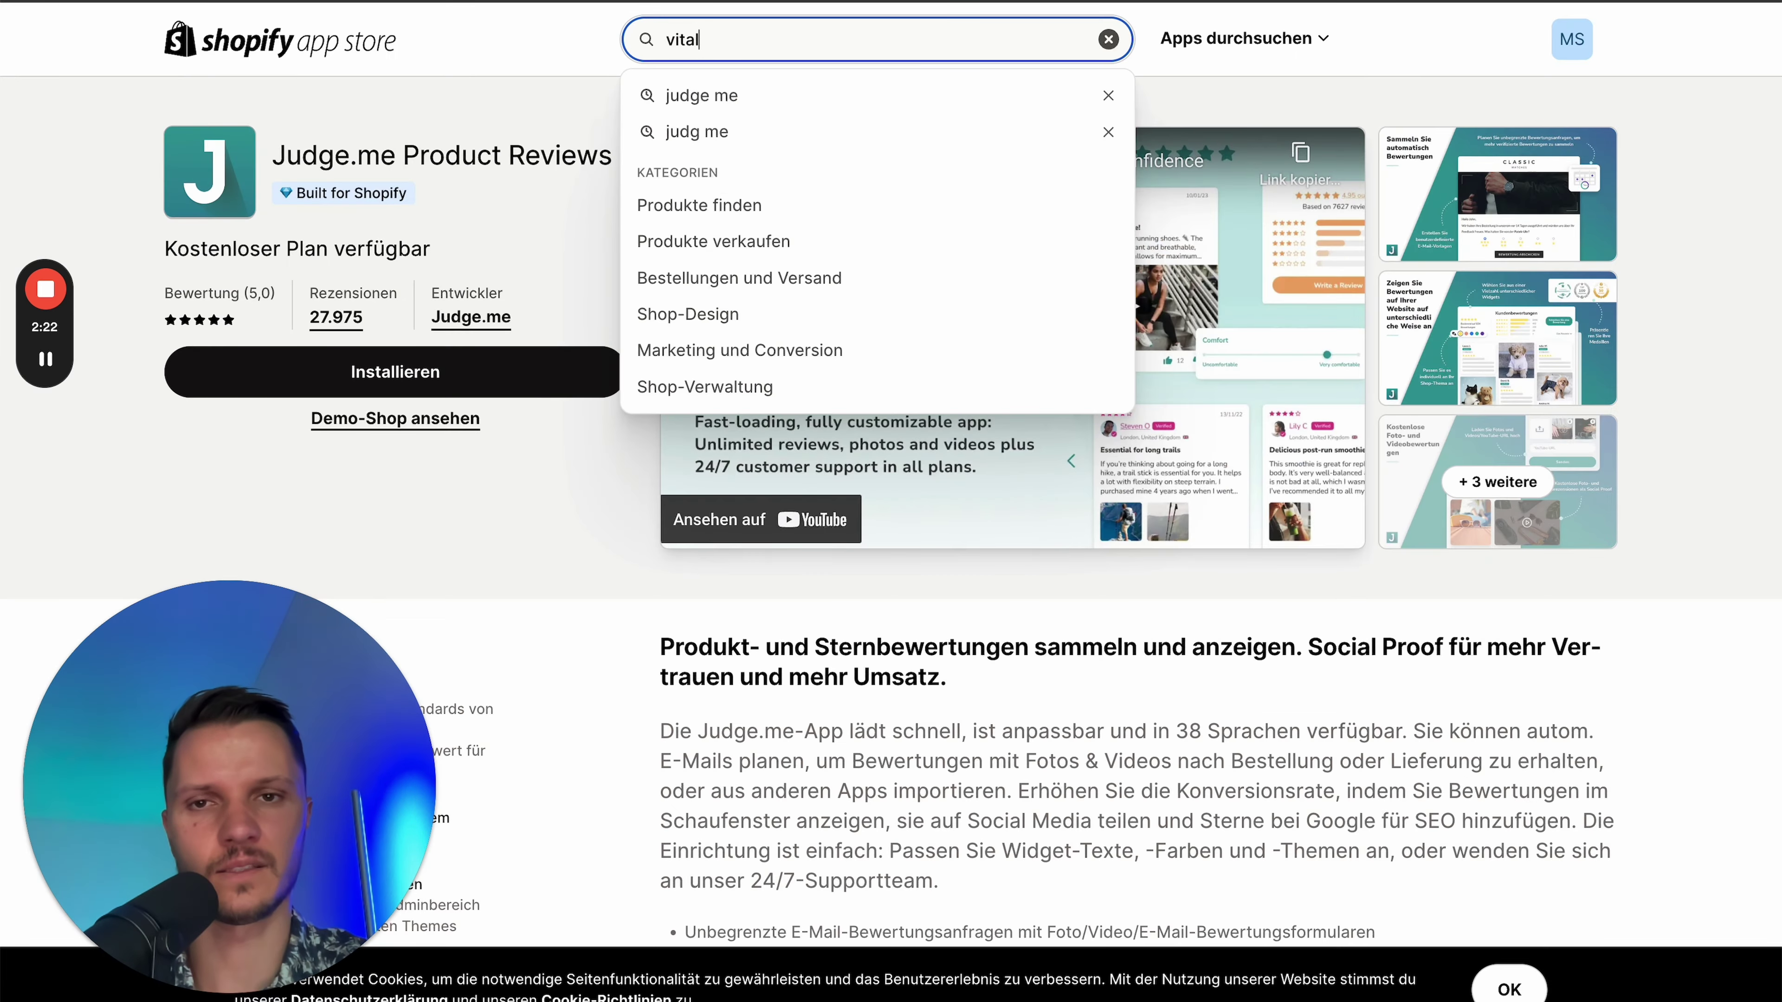
{"action": "key", "text": "Return"}
{"action": "left_click", "coordinate": [751, 41]}
{"action": "type", "text": "s"}
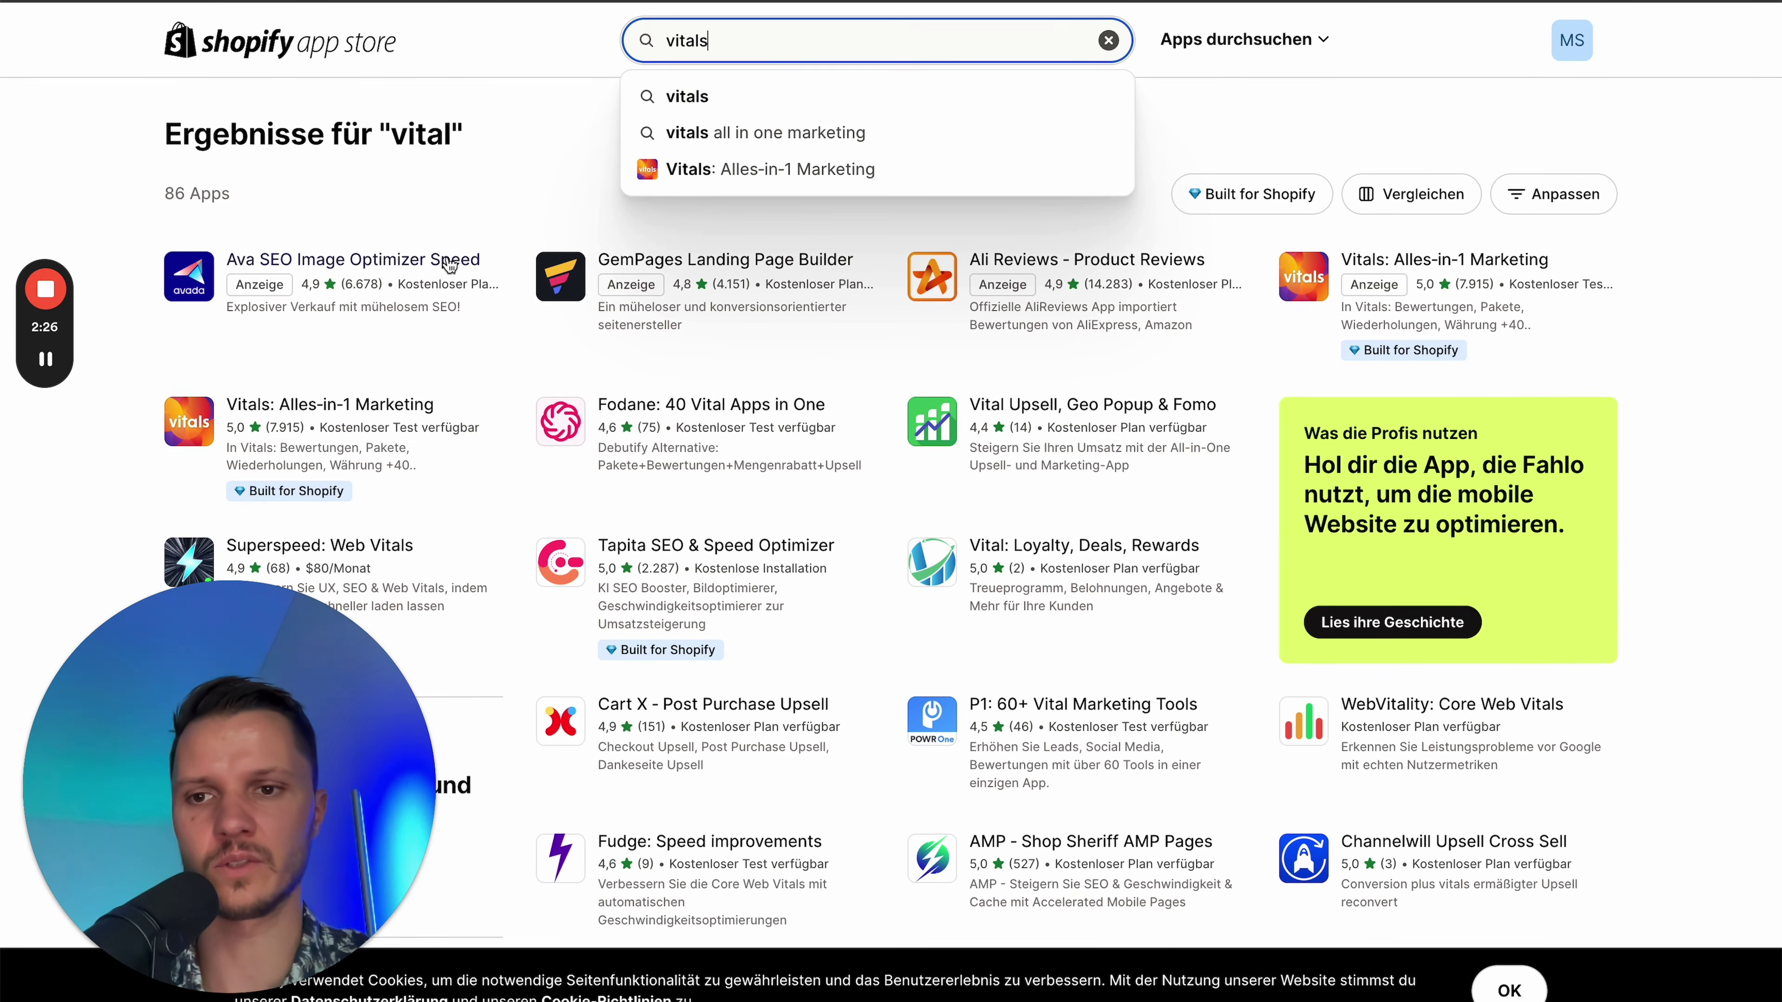
{"action": "key", "text": "Return"}
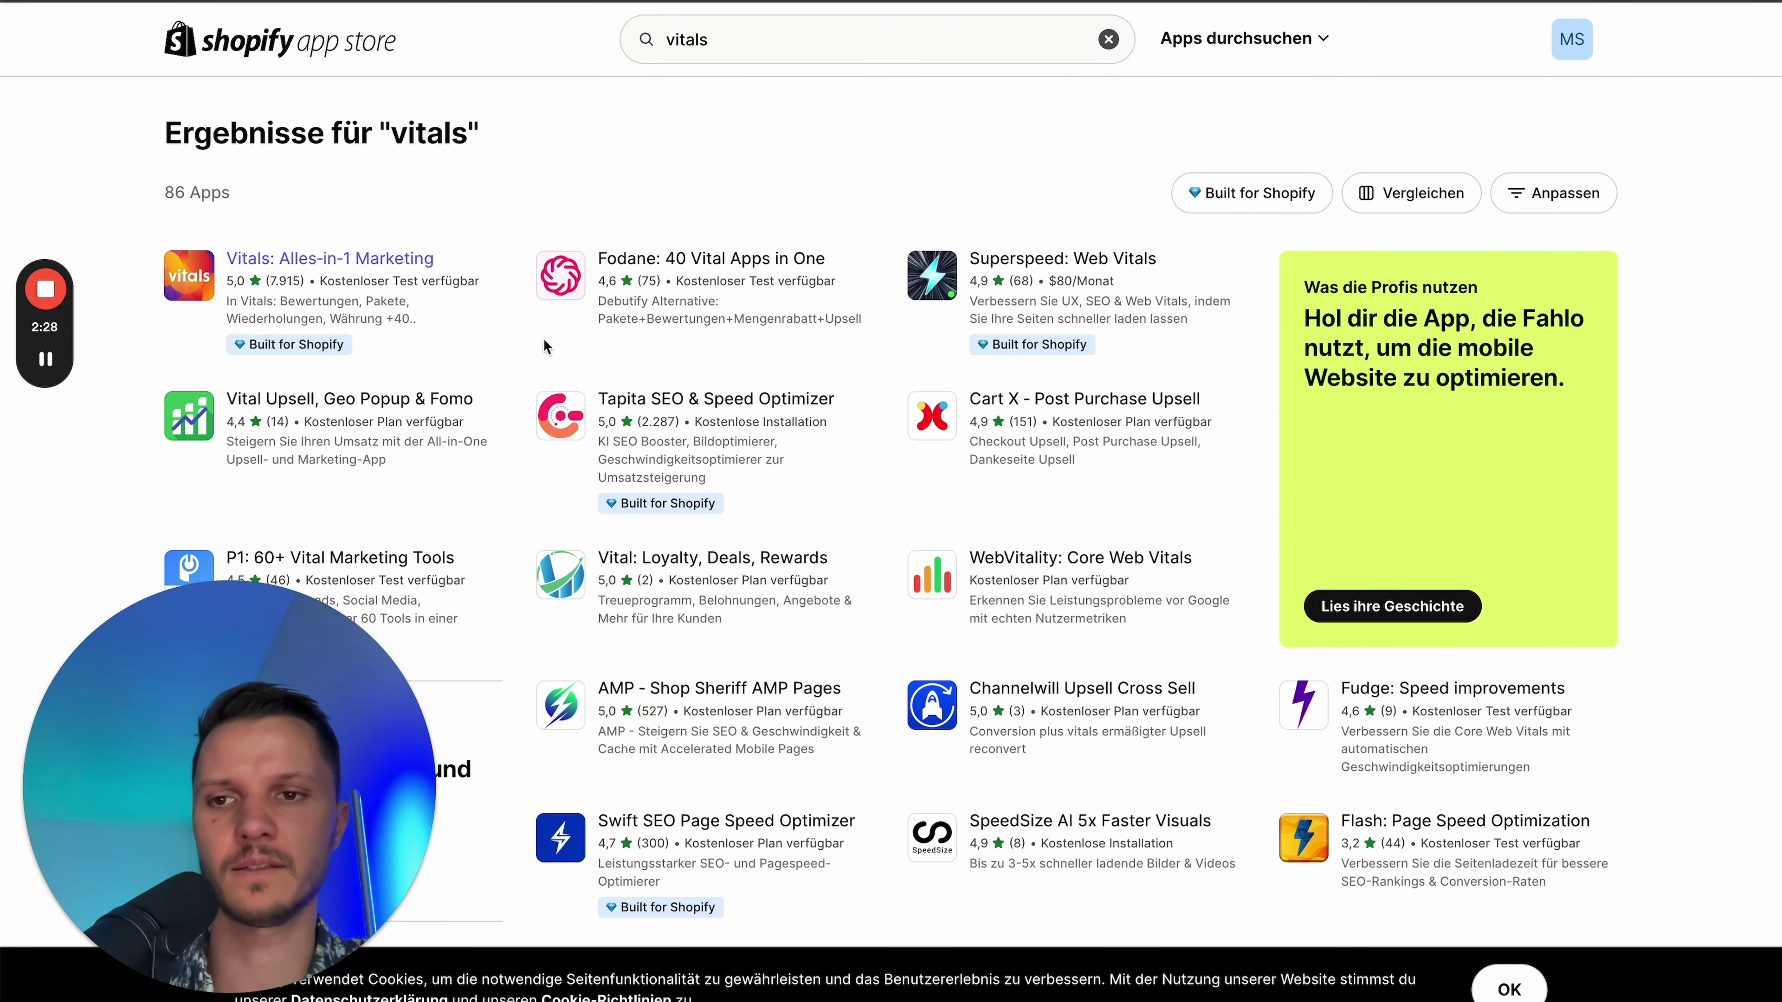
{"action": "left_click", "coordinate": [354, 260]}
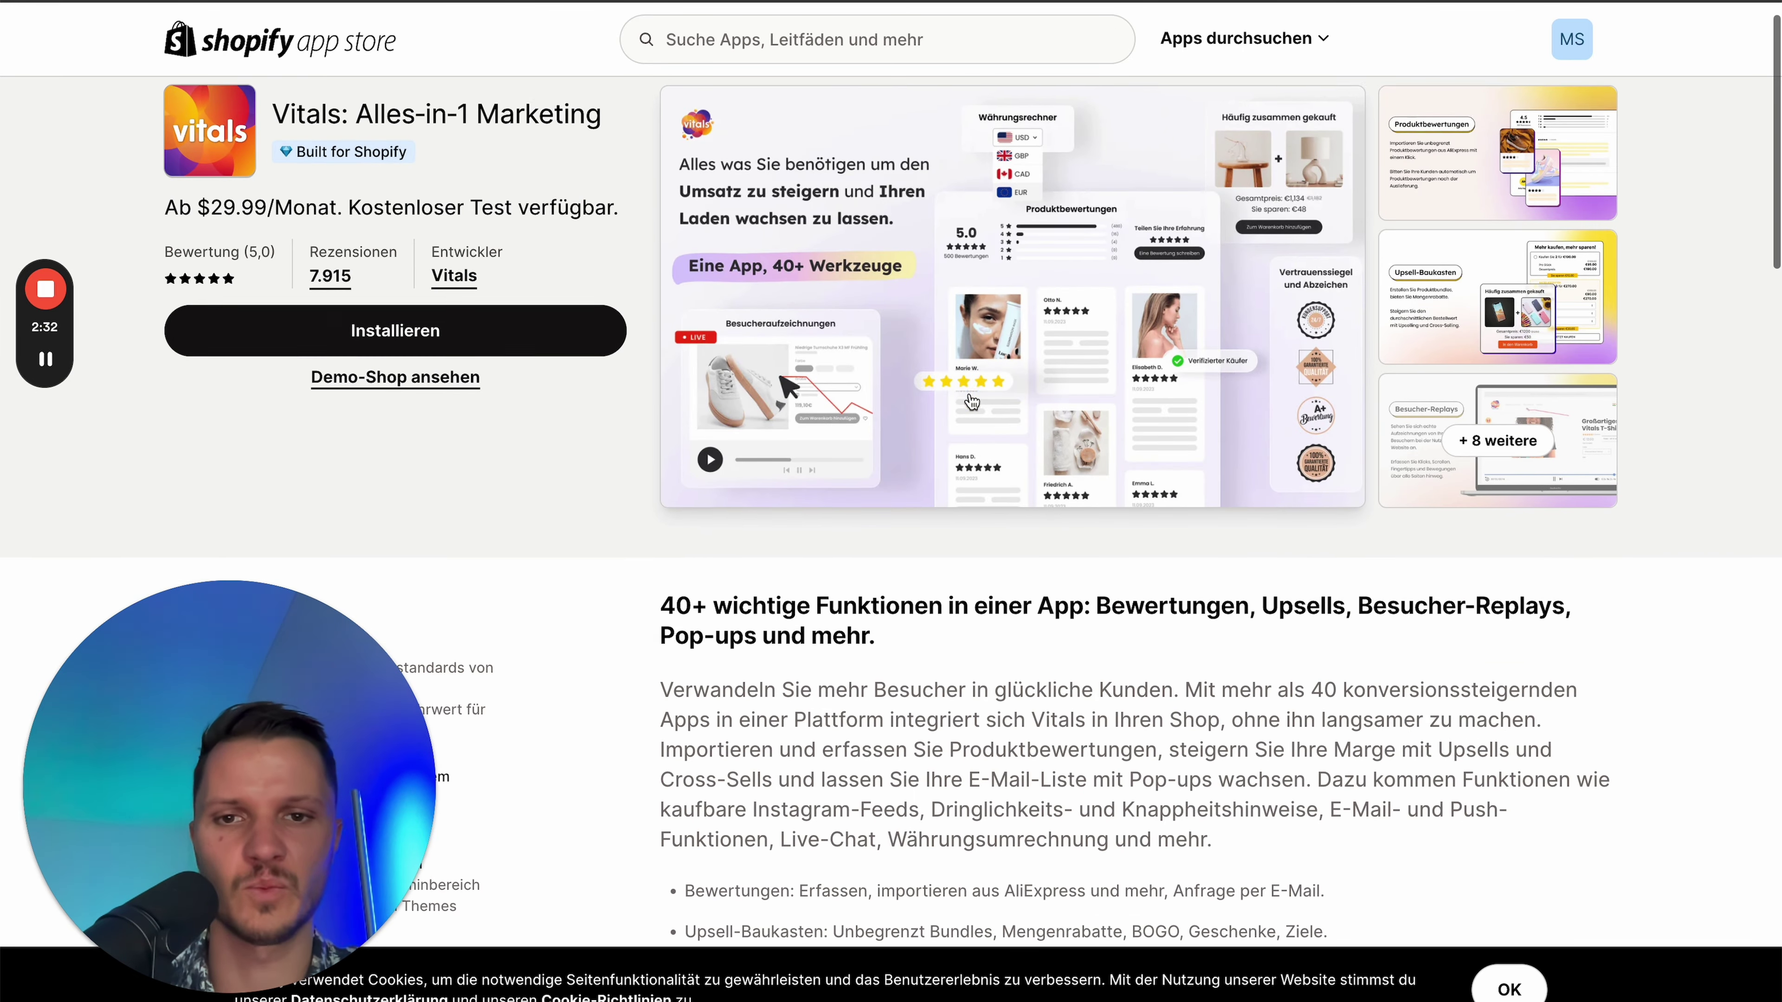
- Read through the Vitals listing from its feature description and pricing plans down to the developer details
{"action": "scroll", "coordinate": [971, 418], "scroll_direction": "down", "scroll_amount": 10}
{"action": "scroll", "coordinate": [965, 359], "scroll_direction": "down", "scroll_amount": 18}
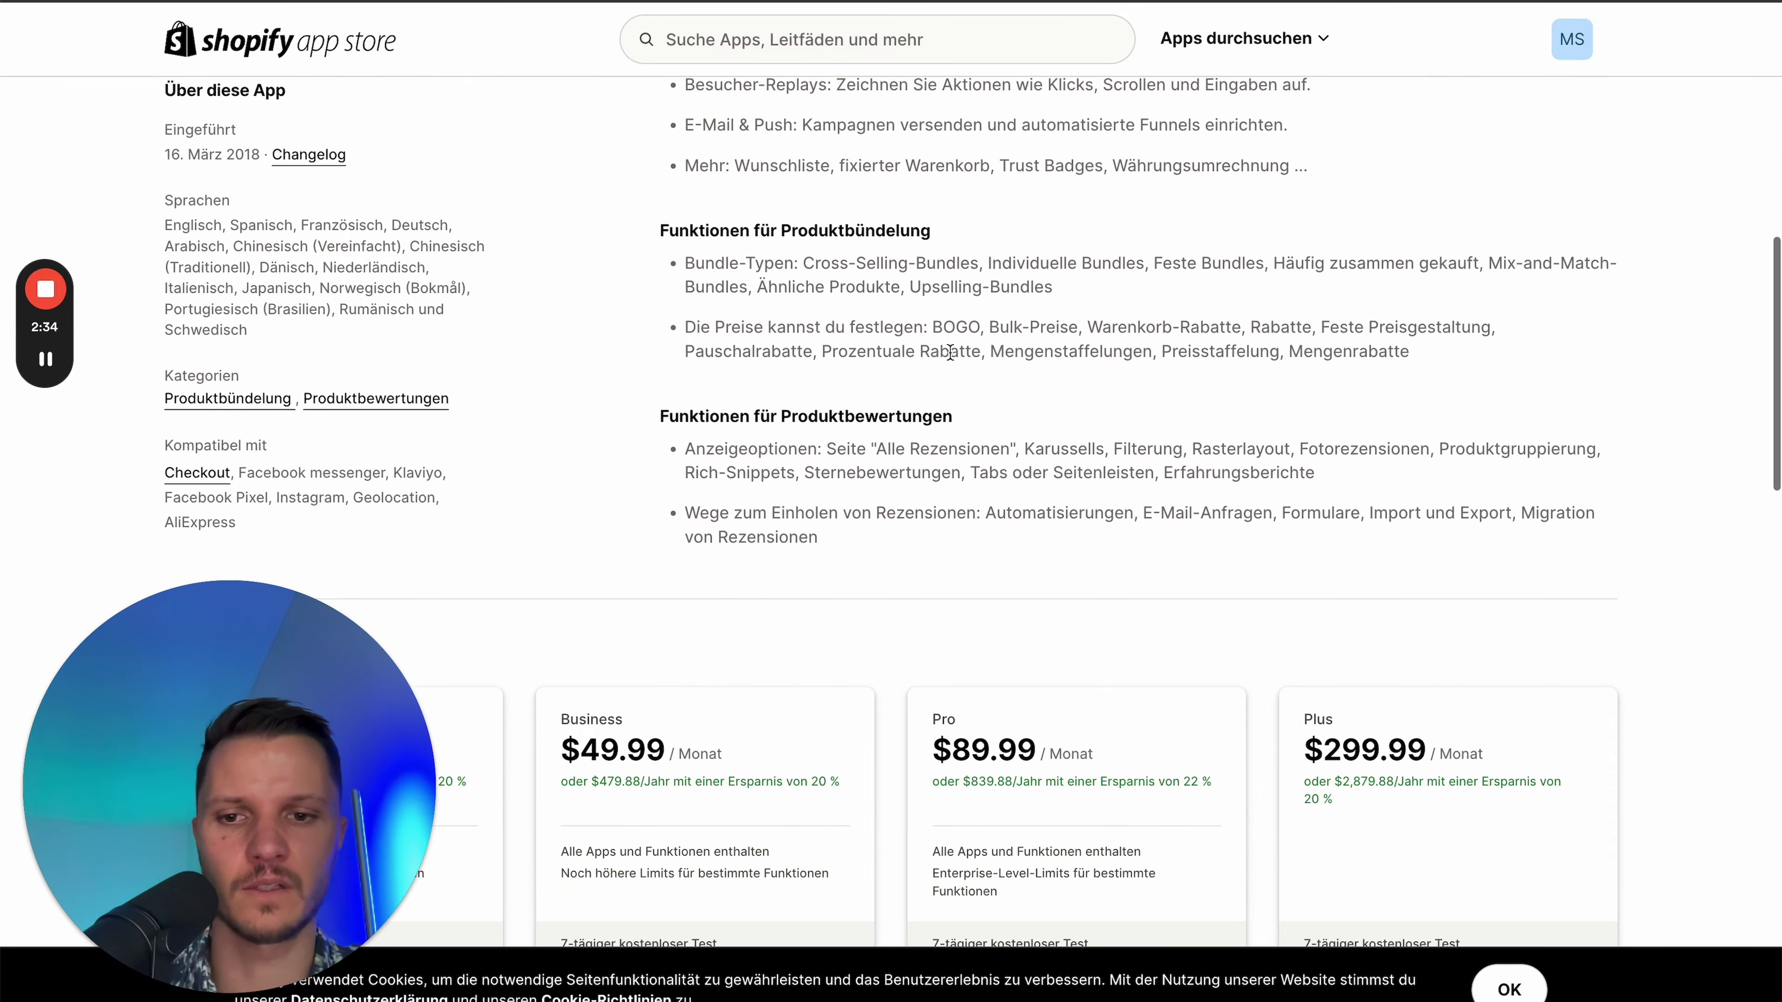
{"action": "scroll", "coordinate": [814, 372], "scroll_direction": "down", "scroll_amount": 6}
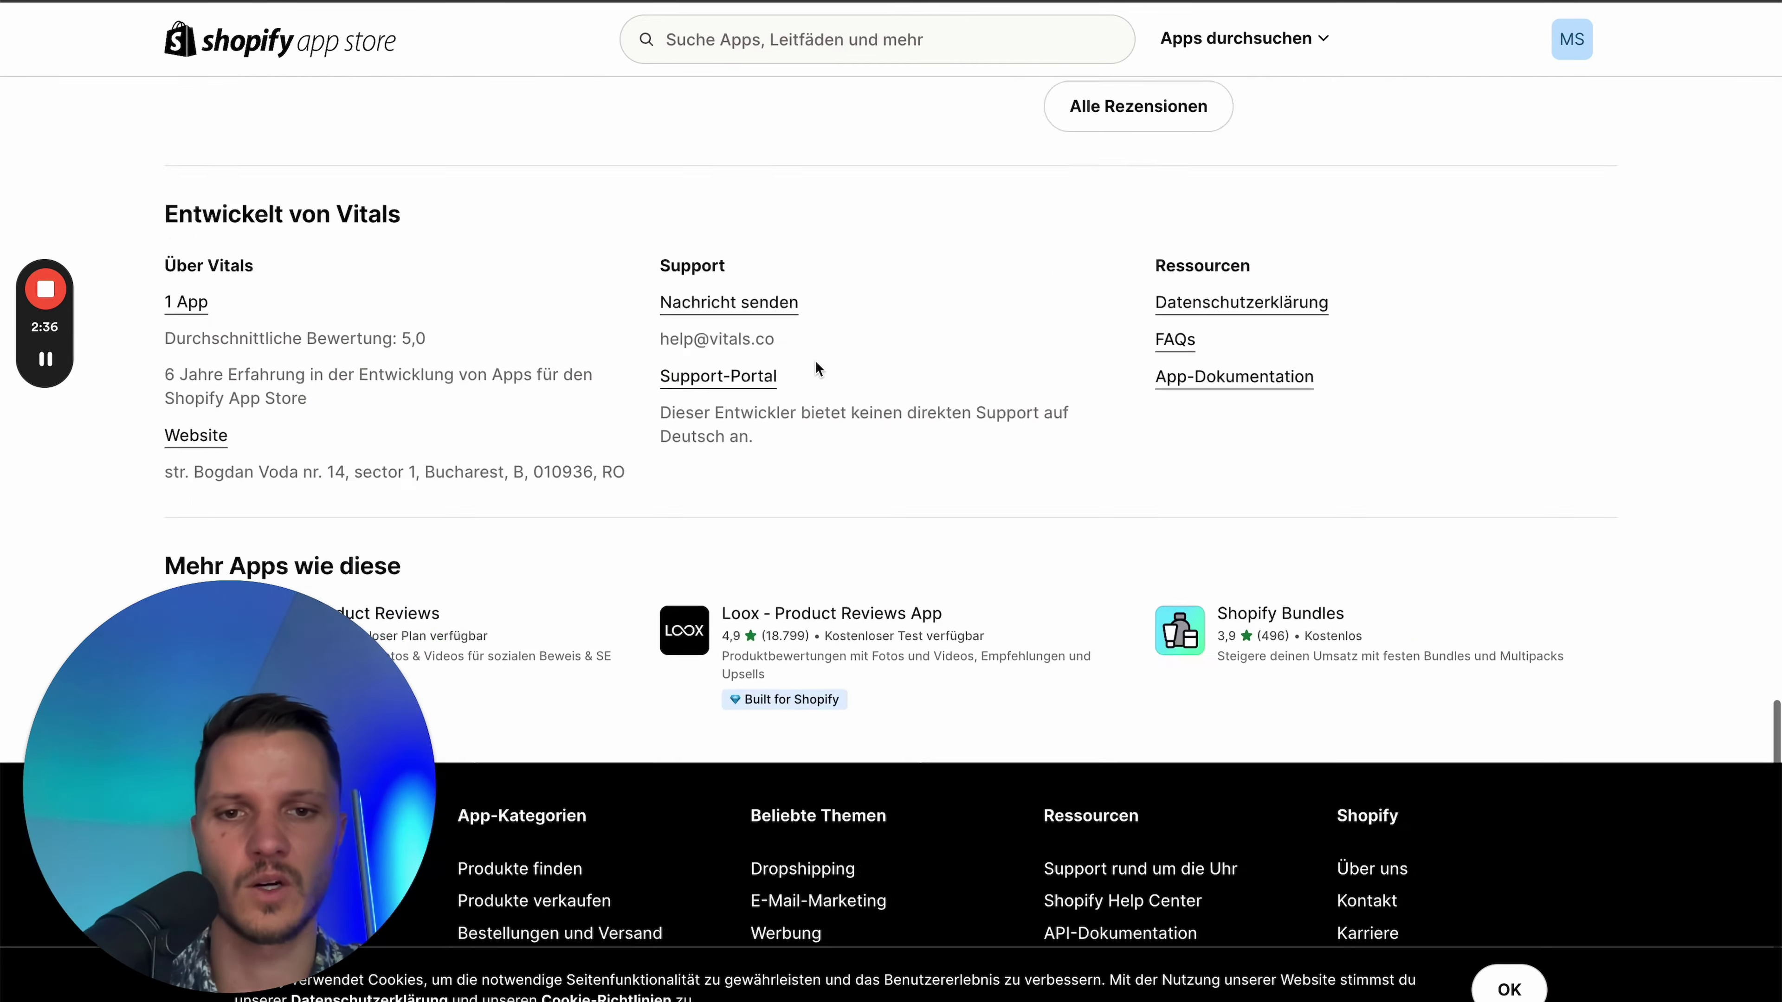
- Browse the Vitals screenshot gallery from product reviews through upsell and cart button features, and recheck the listing's feature list
{"action": "key", "text": "Home"}
{"action": "left_click", "coordinate": [1570, 263]}
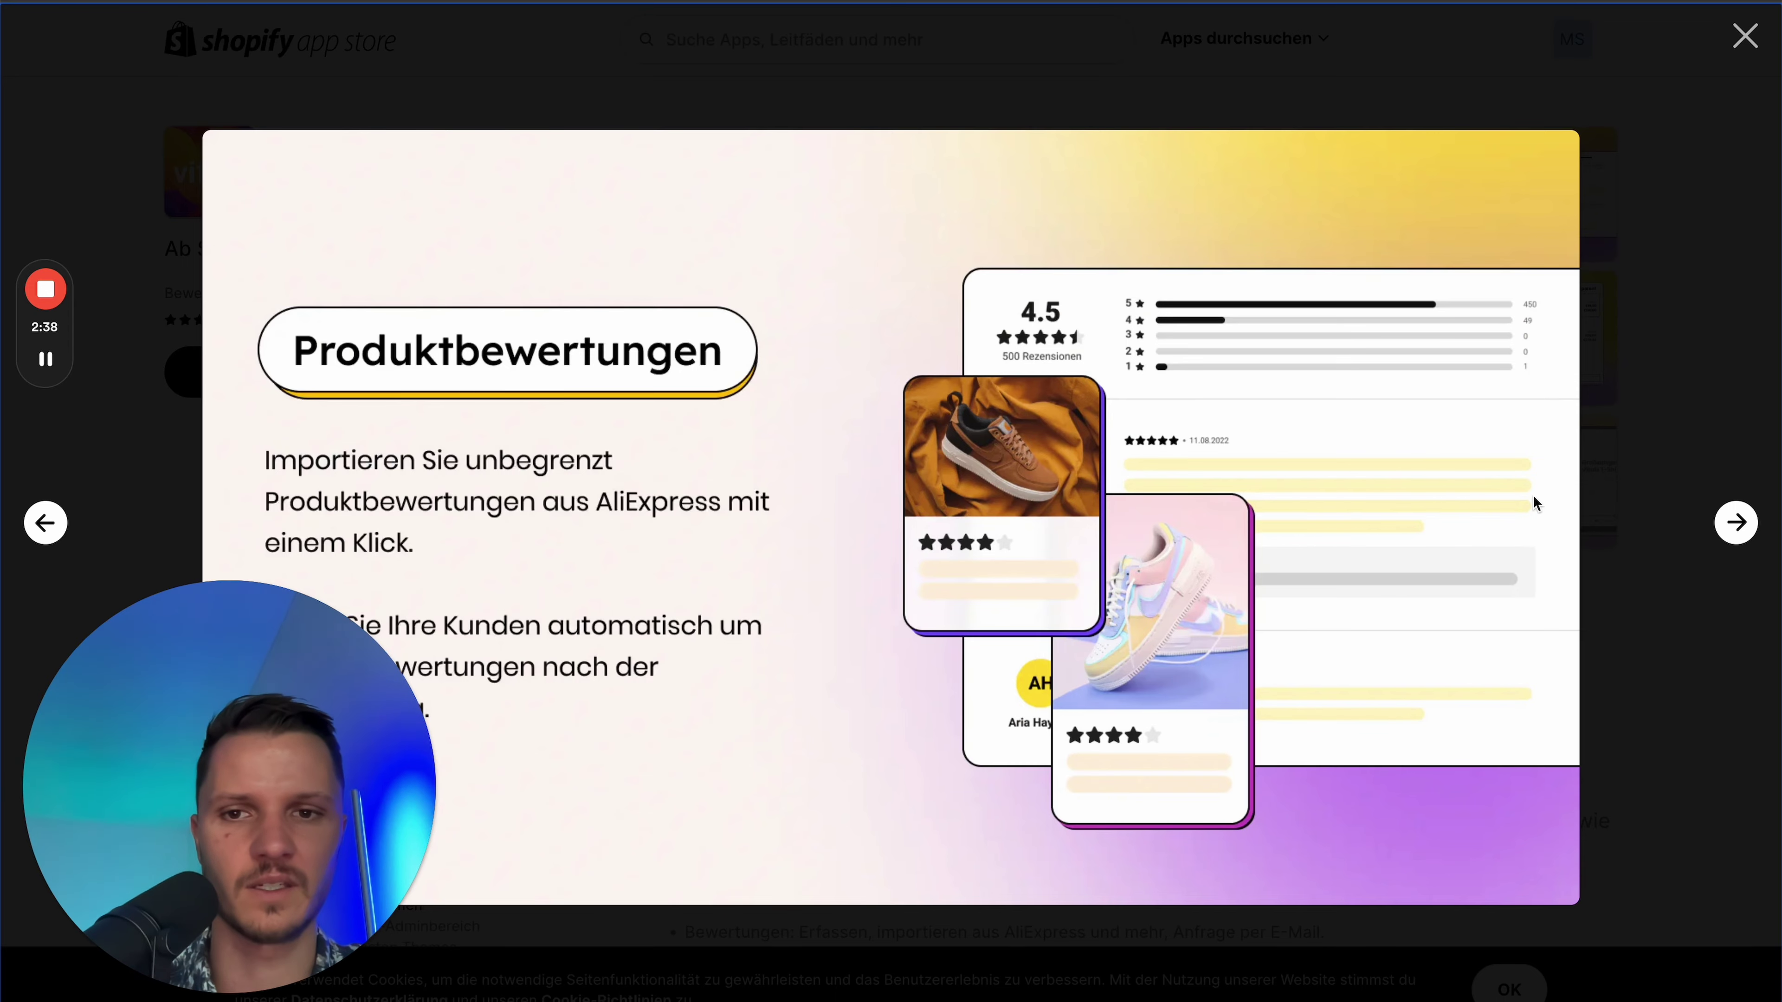
{"action": "left_click", "coordinate": [1733, 525]}
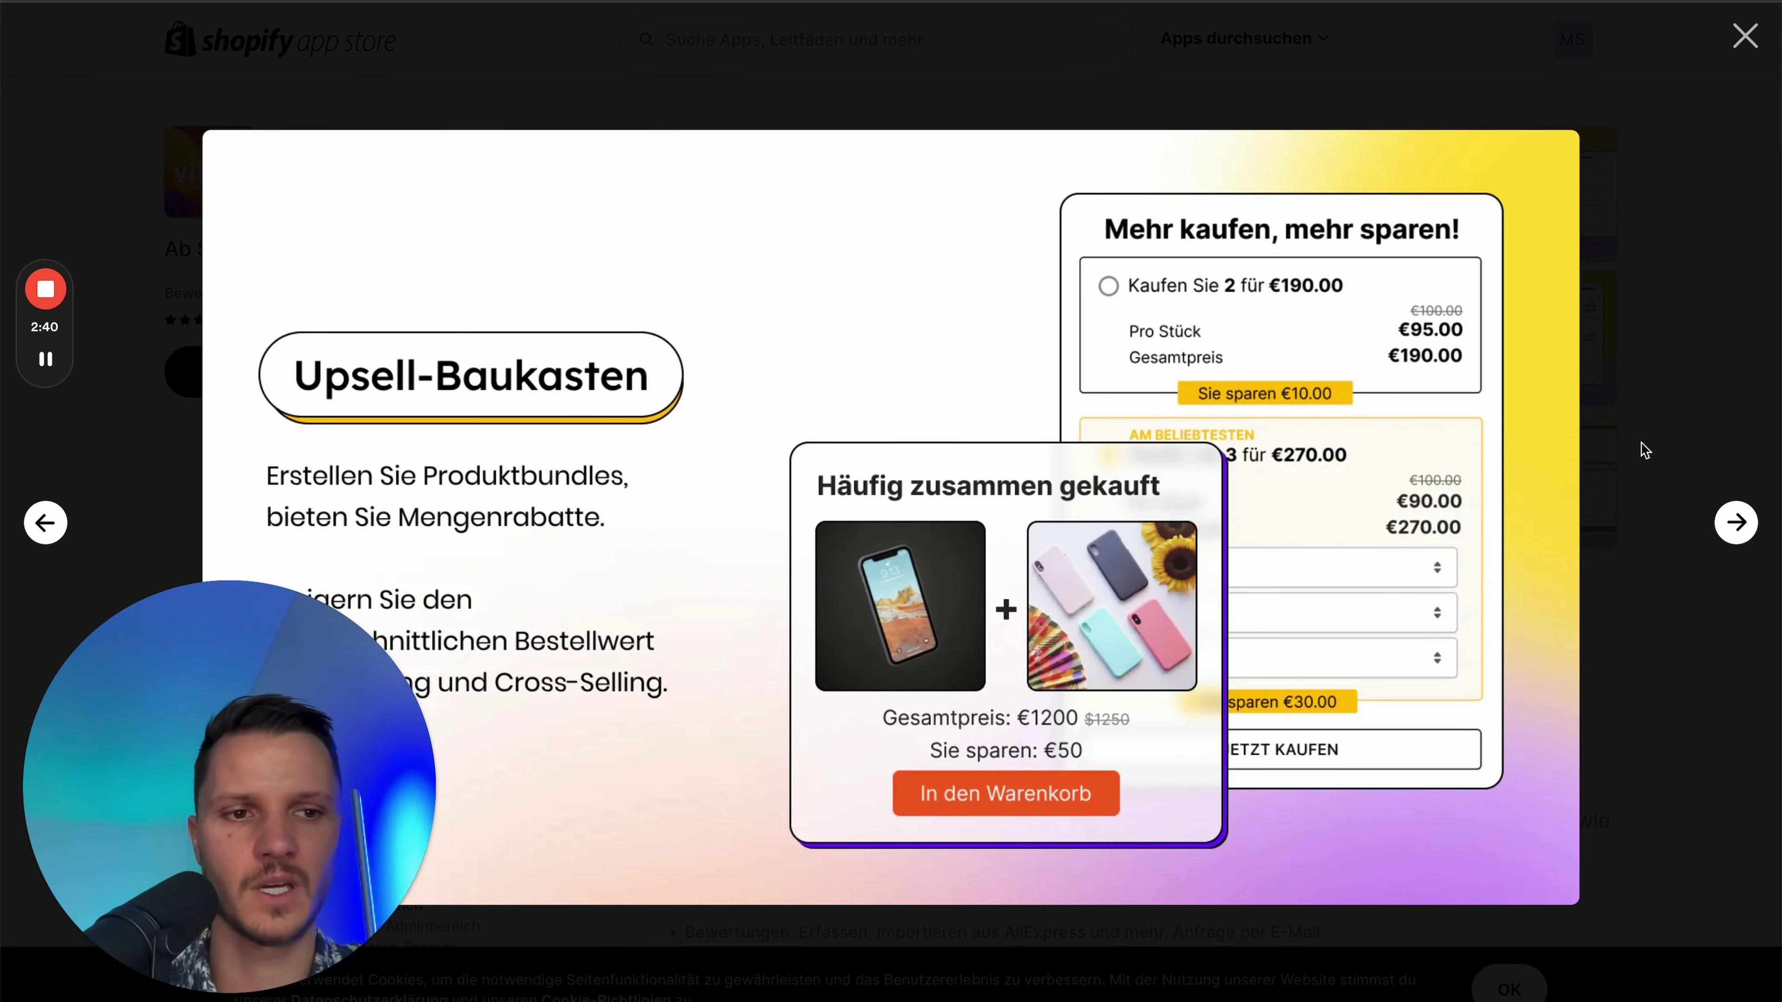
{"action": "left_click", "coordinate": [1735, 525]}
{"action": "left_click", "coordinate": [1735, 525]}
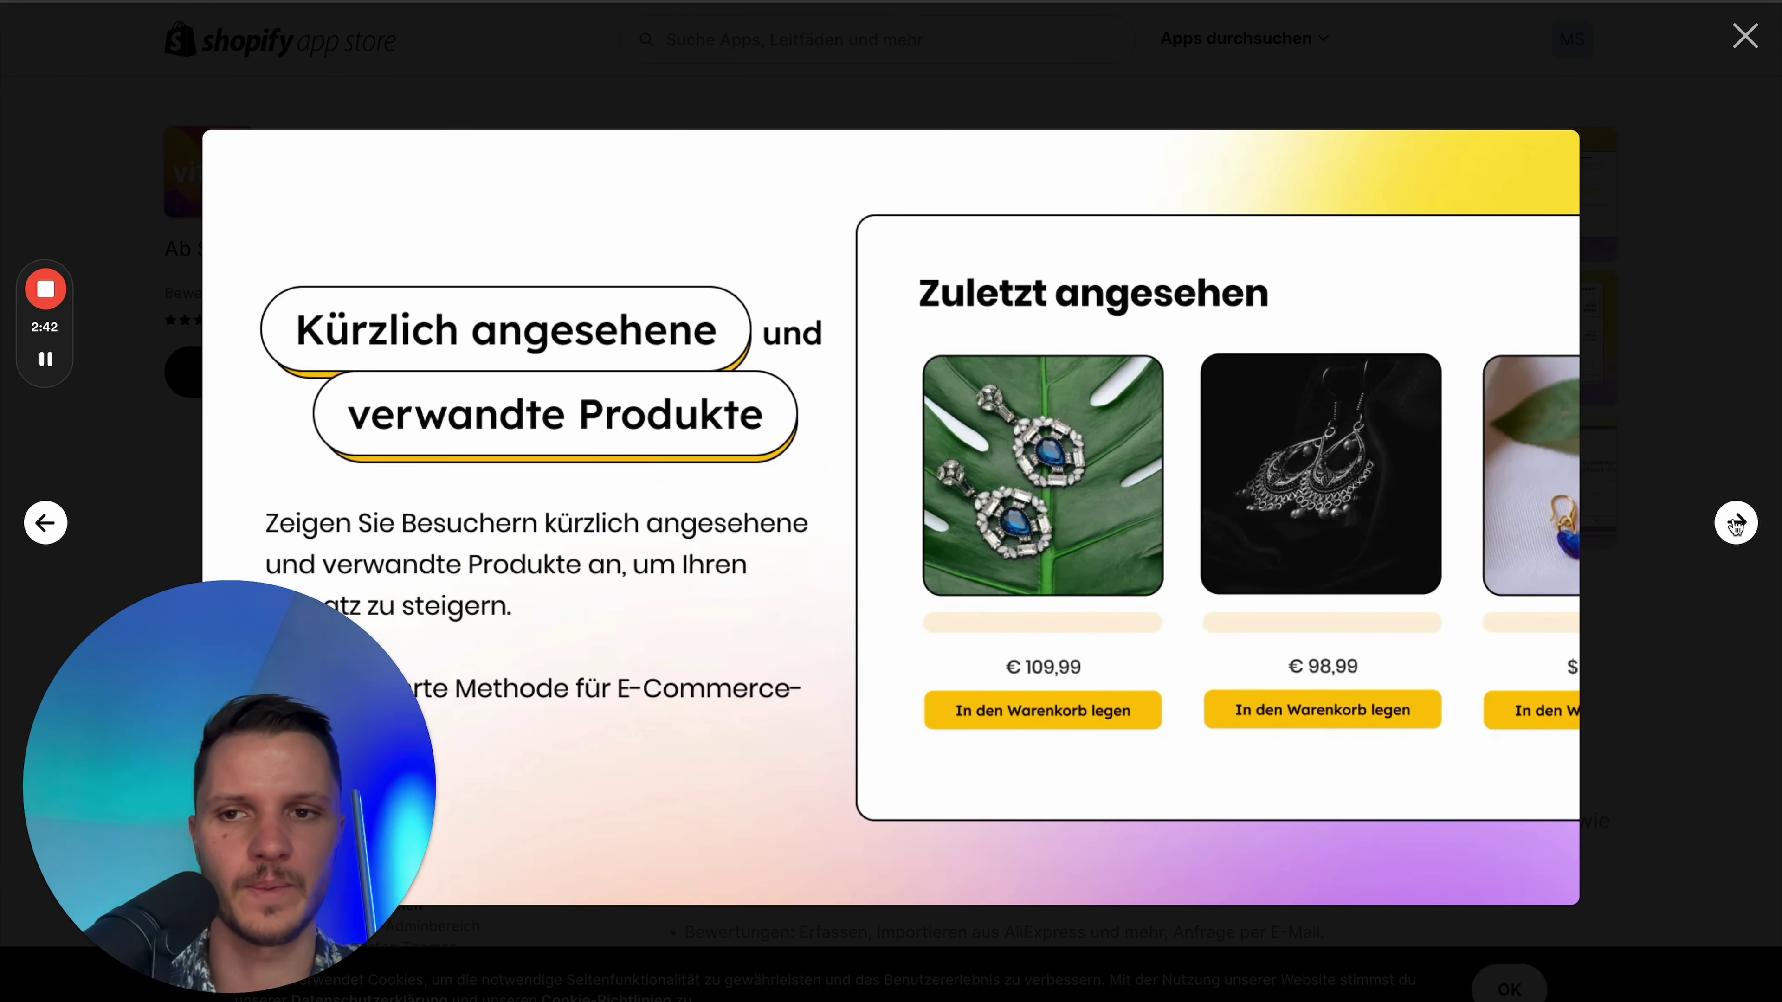
{"action": "left_click", "coordinate": [1745, 538]}
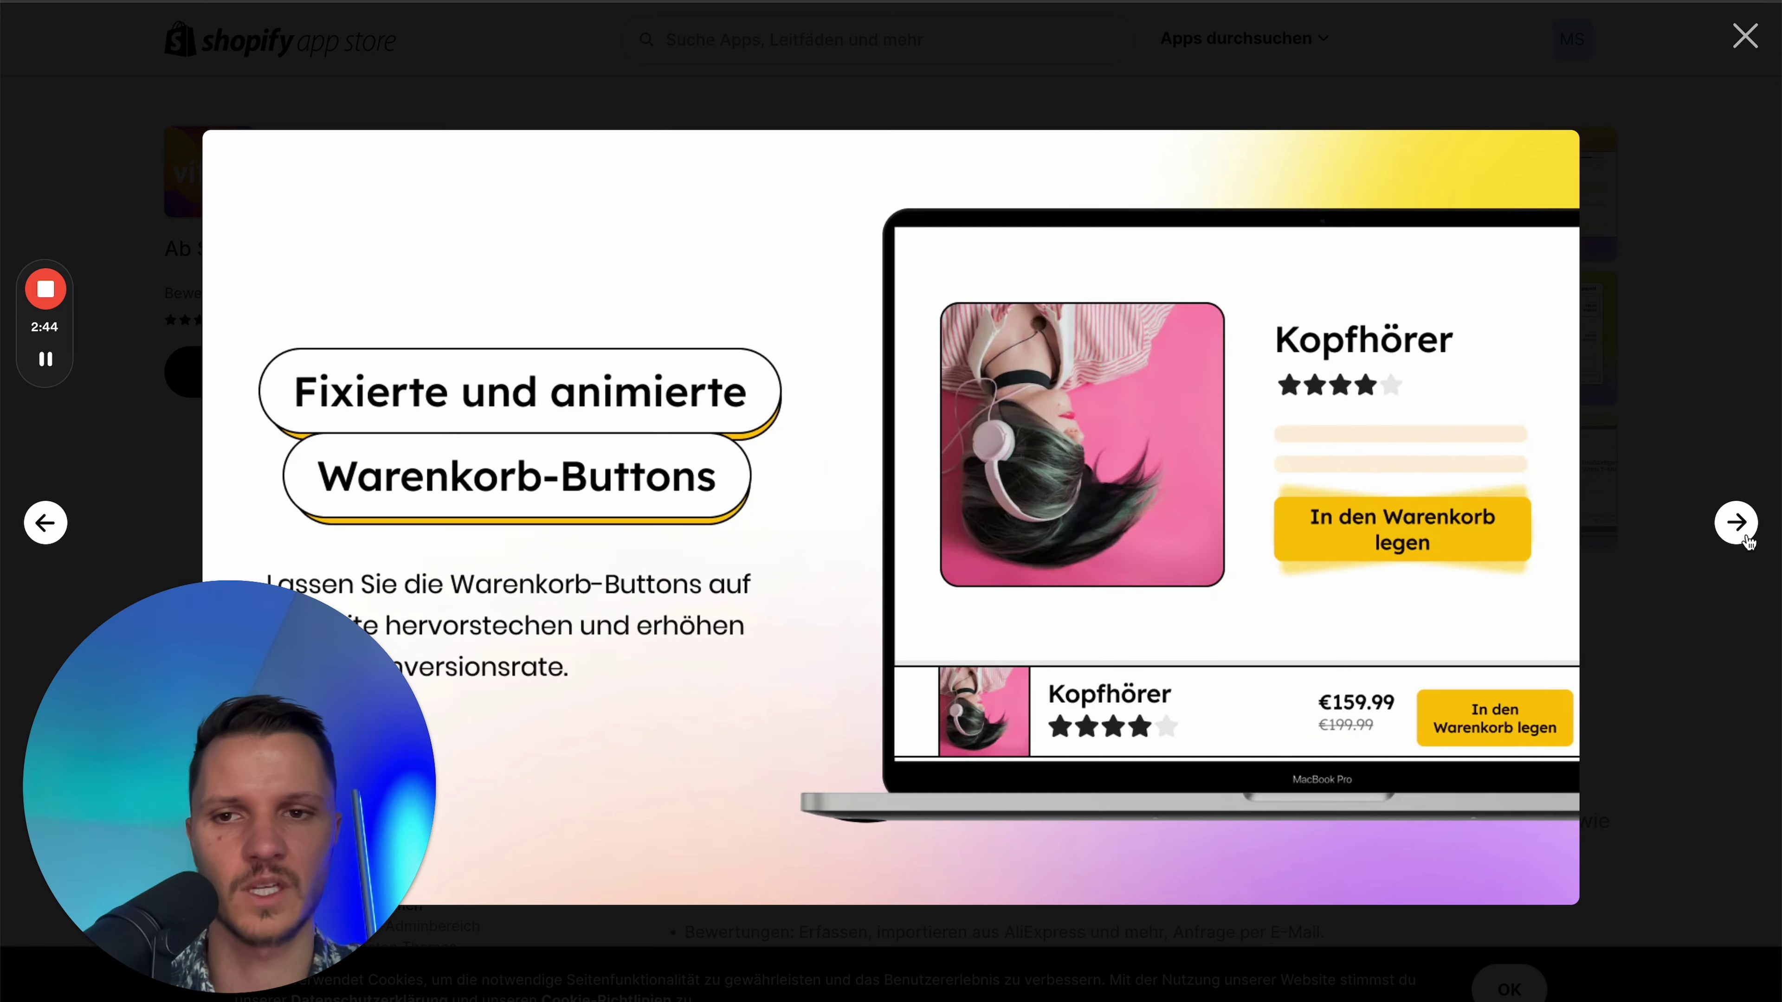
{"action": "left_click", "coordinate": [1745, 538]}
{"action": "left_click", "coordinate": [1750, 542]}
{"action": "scroll", "coordinate": [991, 635], "scroll_direction": "down", "scroll_amount": 15}
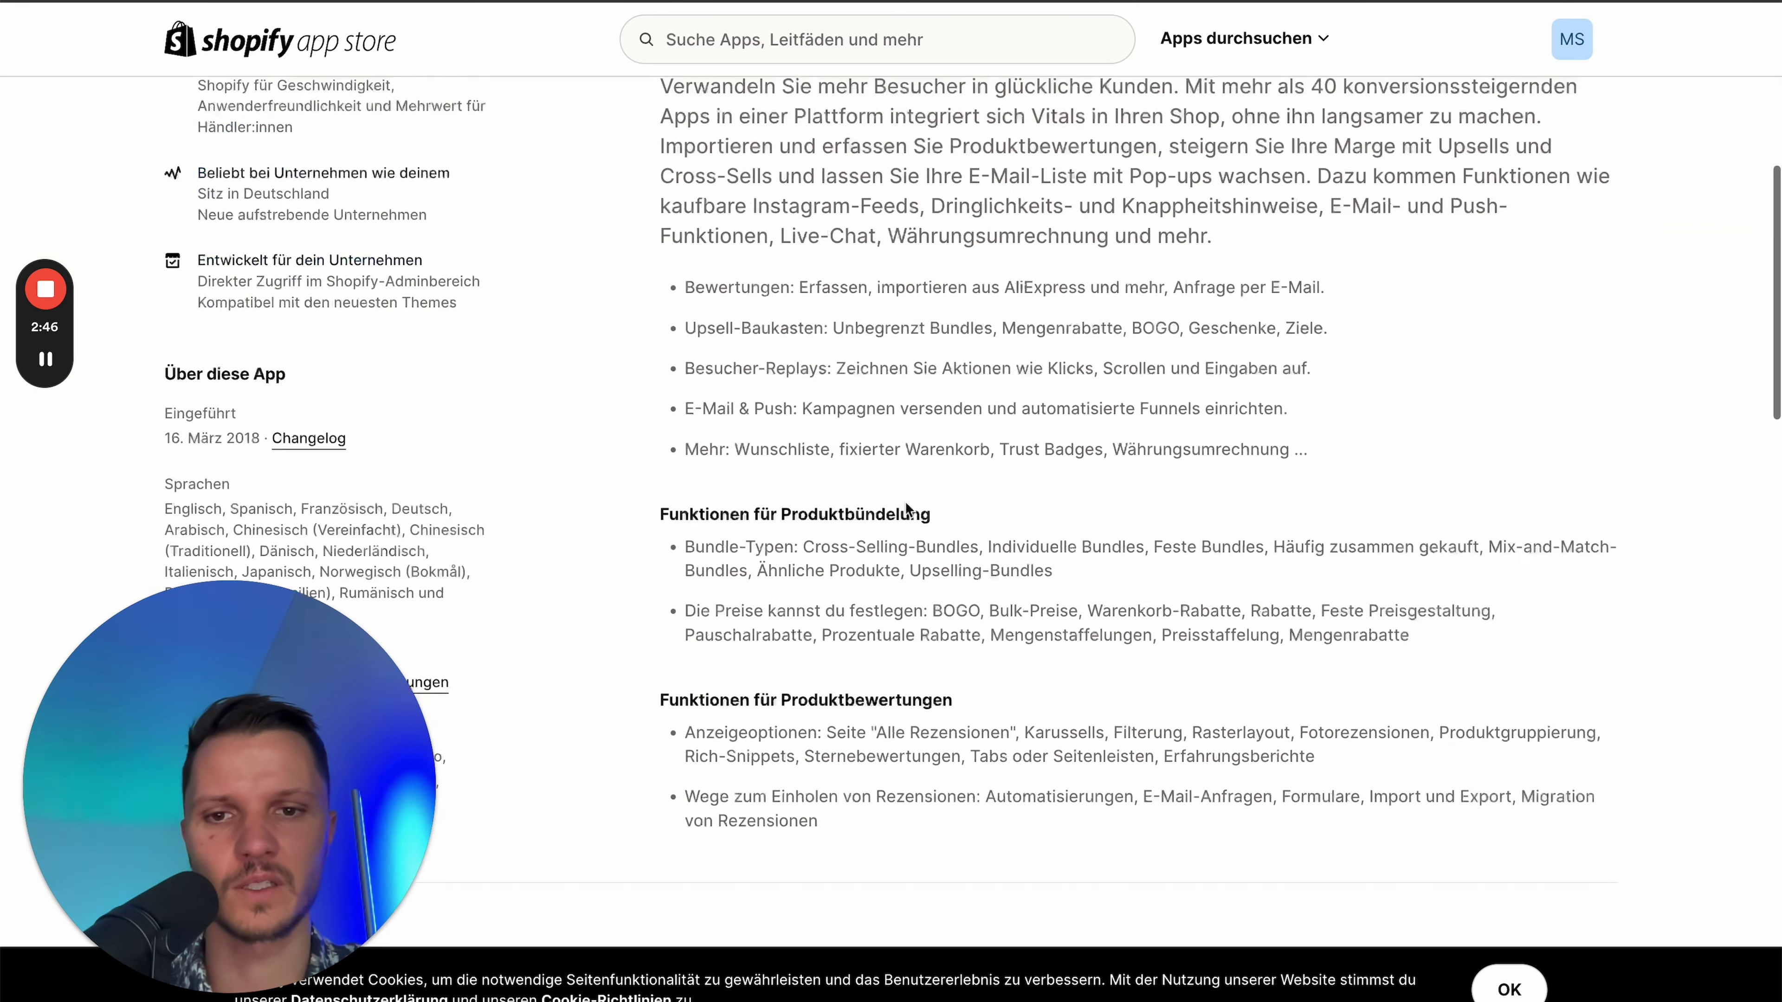
{"action": "scroll", "coordinate": [791, 581], "scroll_direction": "up", "scroll_amount": 15}
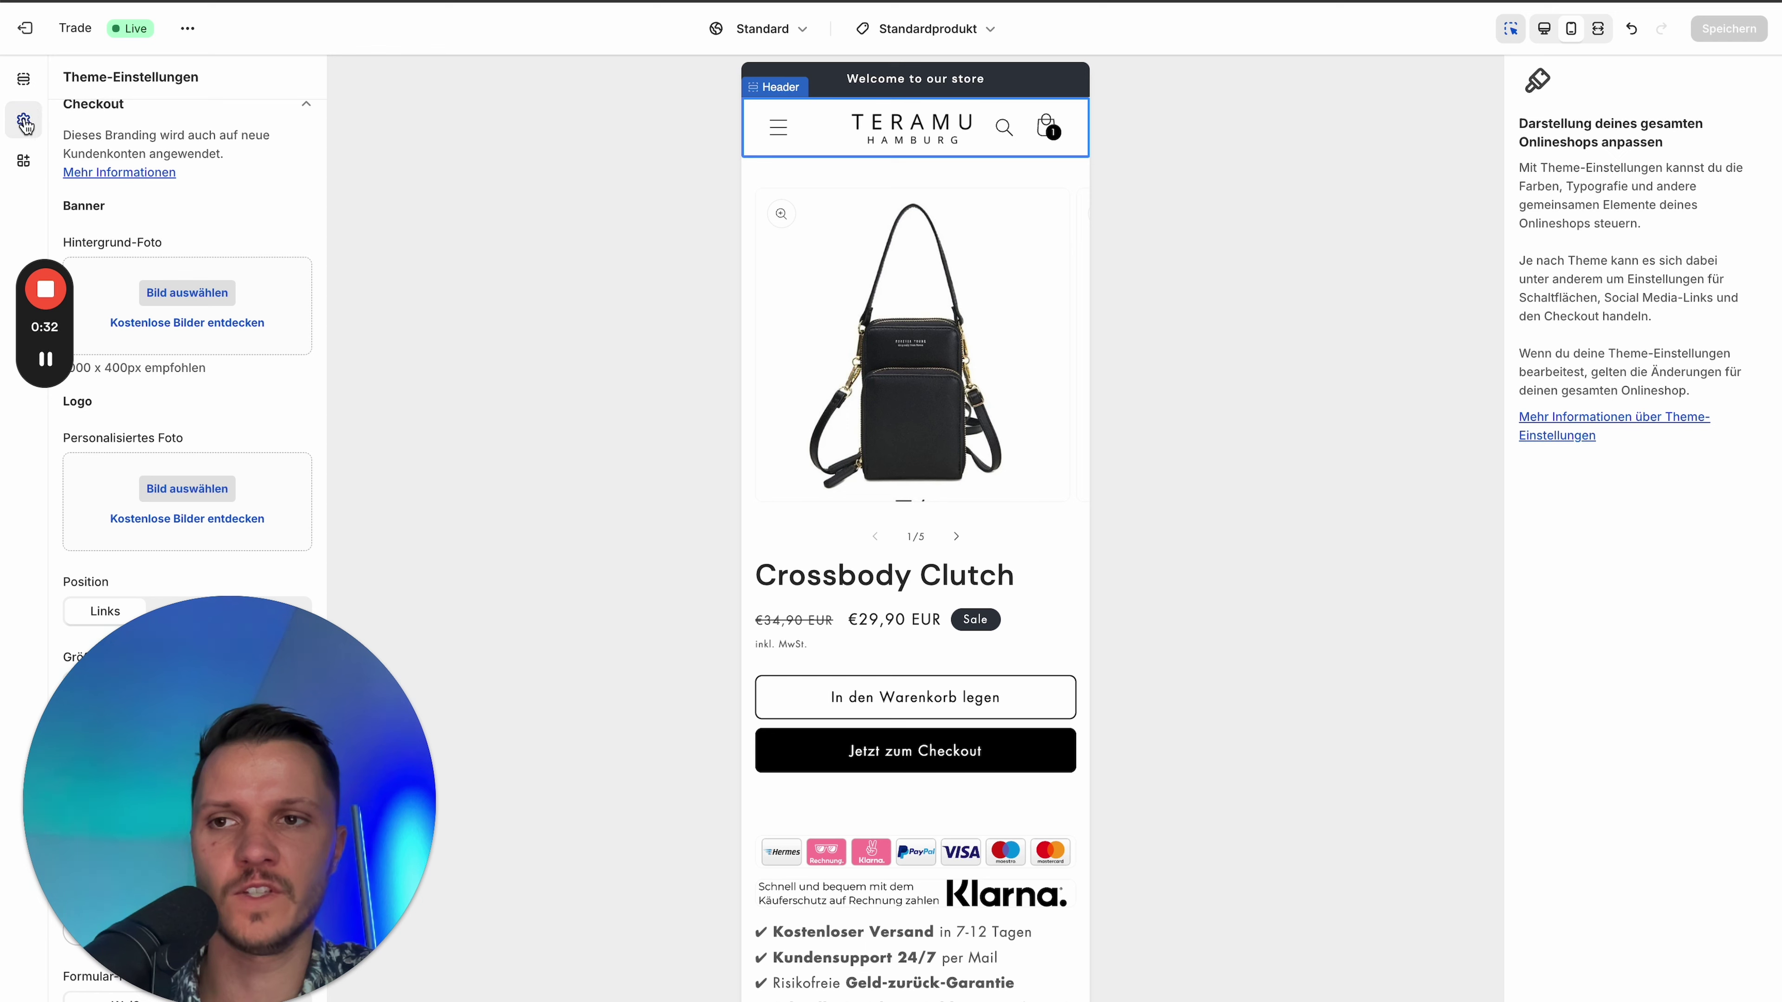
- Look through the Trade theme settings, expand the Warenkorb section and check the available Warenkorbstil options
{"action": "scroll", "coordinate": [65, 105], "scroll_direction": "up", "scroll_amount": 10}
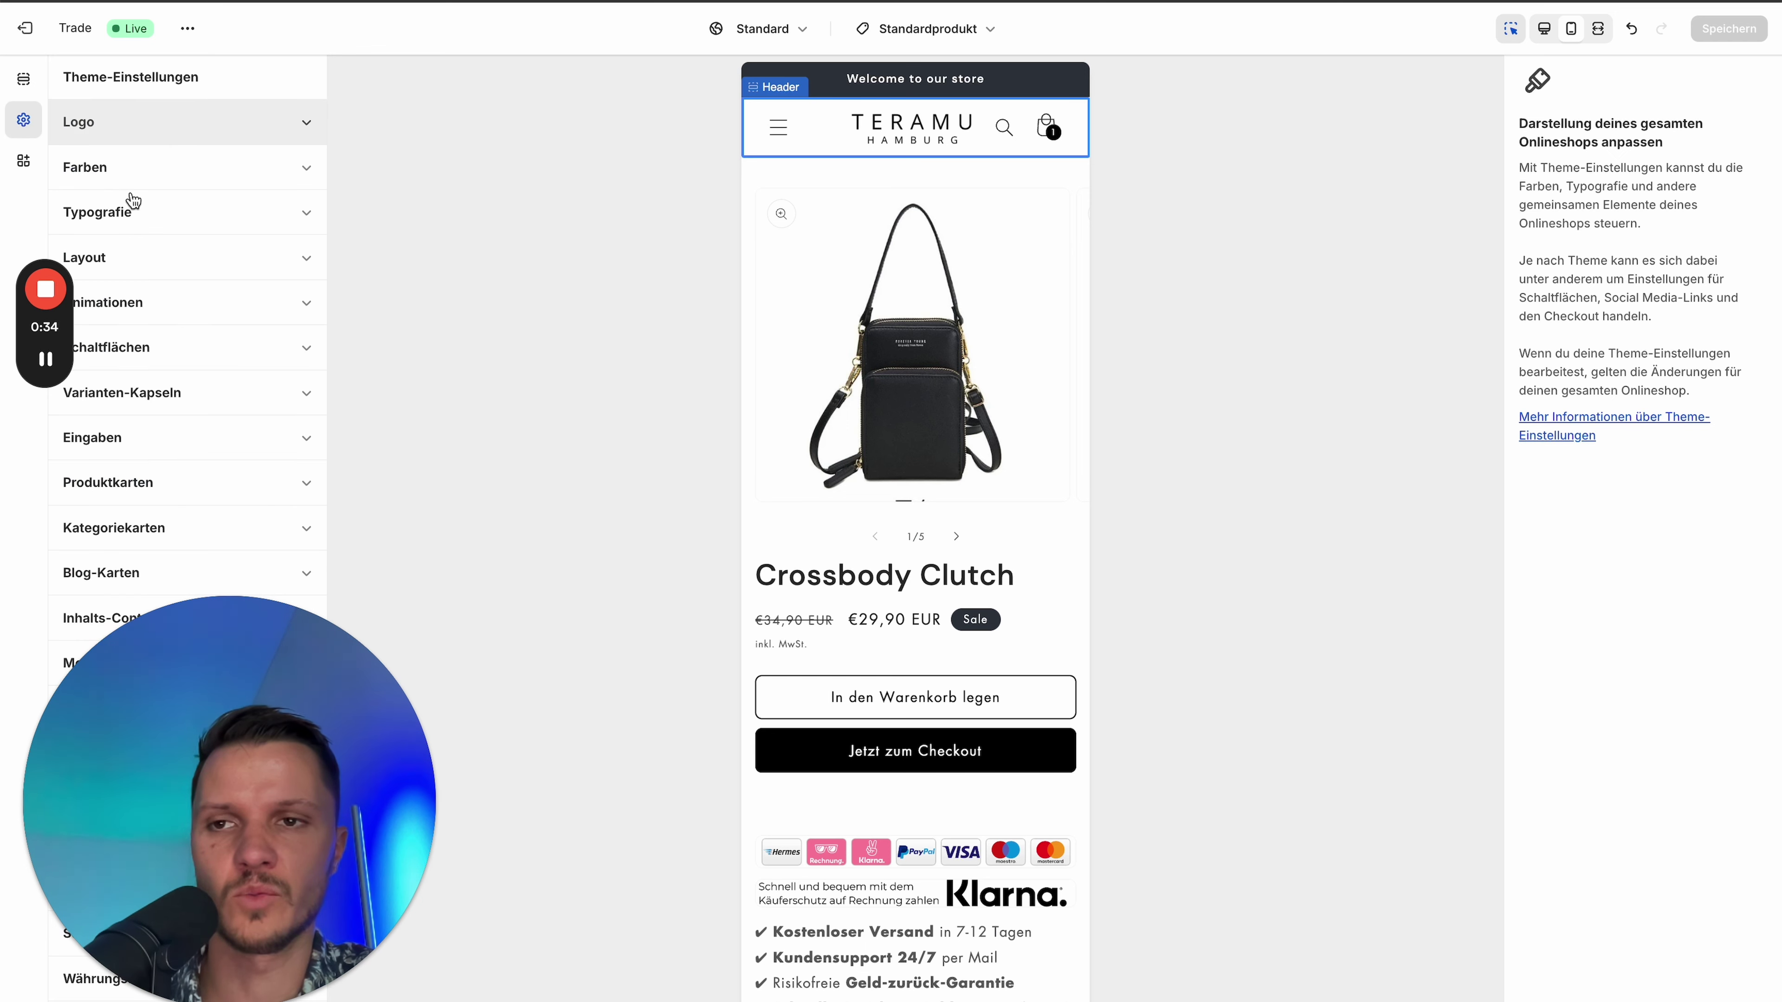
{"action": "scroll", "coordinate": [912, 437], "scroll_direction": "down", "scroll_amount": 4}
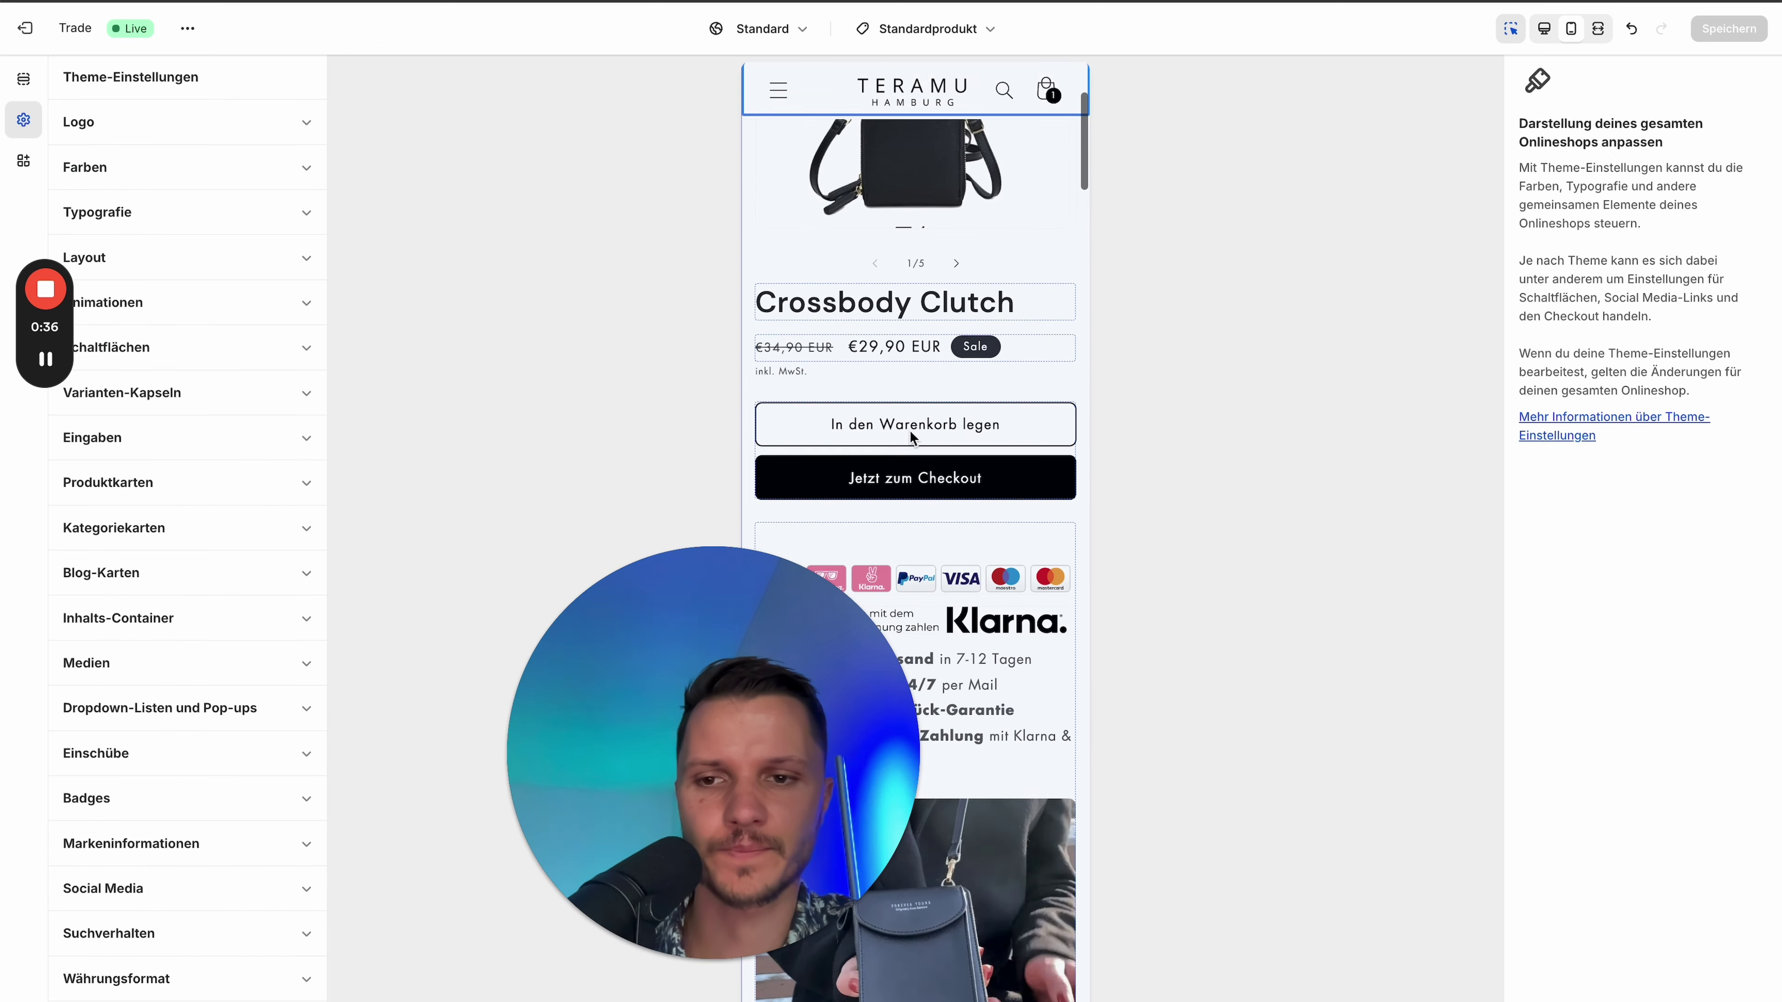
{"action": "scroll", "coordinate": [175, 575], "scroll_direction": "down", "scroll_amount": 10}
{"action": "scroll", "coordinate": [181, 603], "scroll_direction": "up", "scroll_amount": 10}
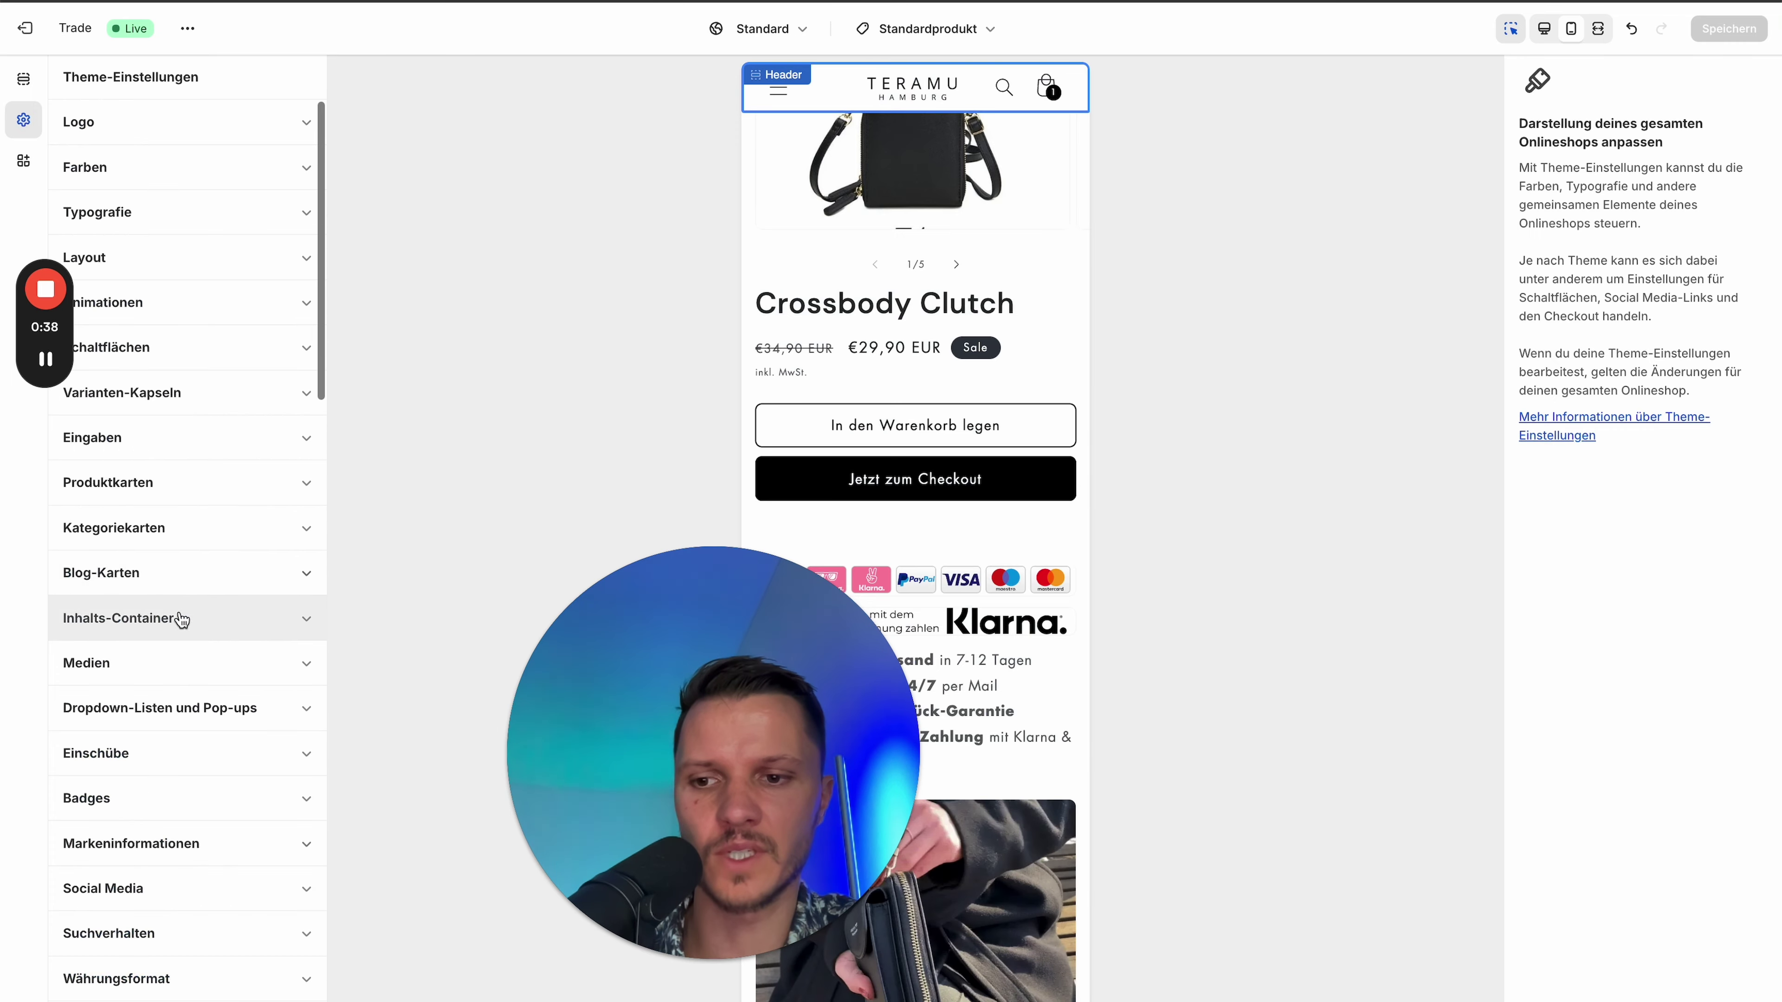
{"action": "scroll", "coordinate": [181, 618], "scroll_direction": "down", "scroll_amount": 10}
{"action": "left_click", "coordinate": [292, 658]}
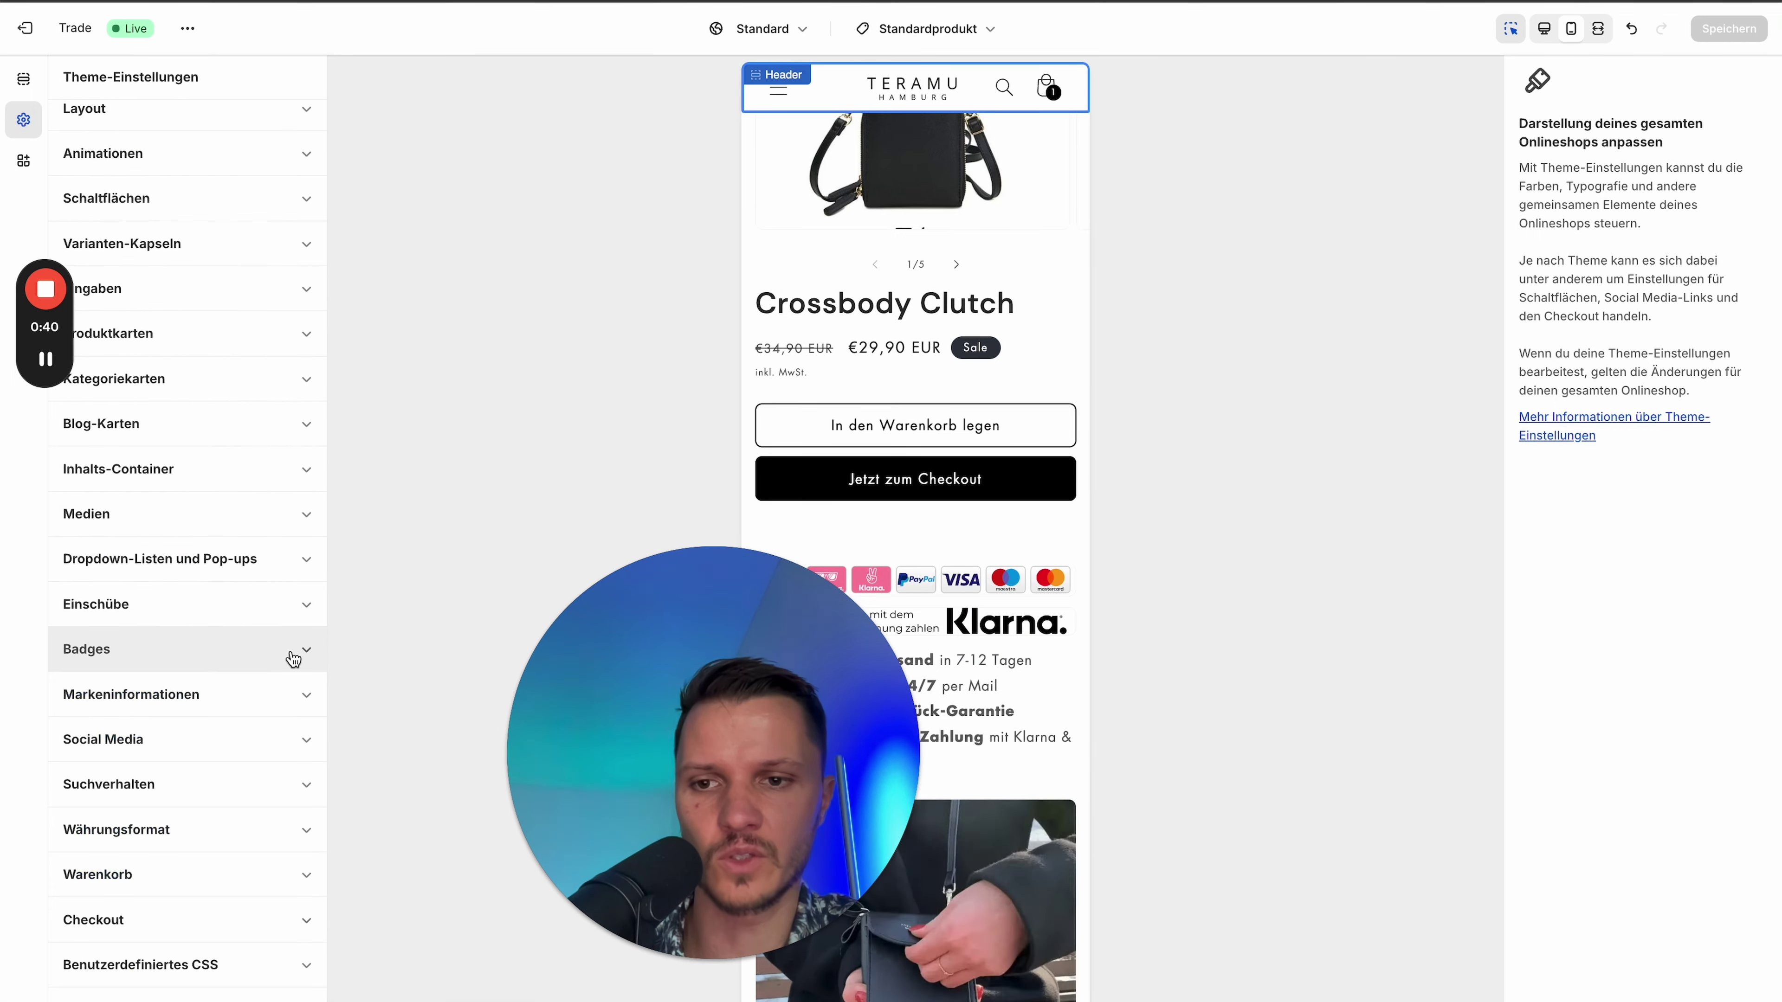
{"action": "left_click", "coordinate": [193, 874]}
{"action": "scroll", "coordinate": [211, 807], "scroll_direction": "down", "scroll_amount": 2}
{"action": "scroll", "coordinate": [224, 740], "scroll_direction": "down", "scroll_amount": 5}
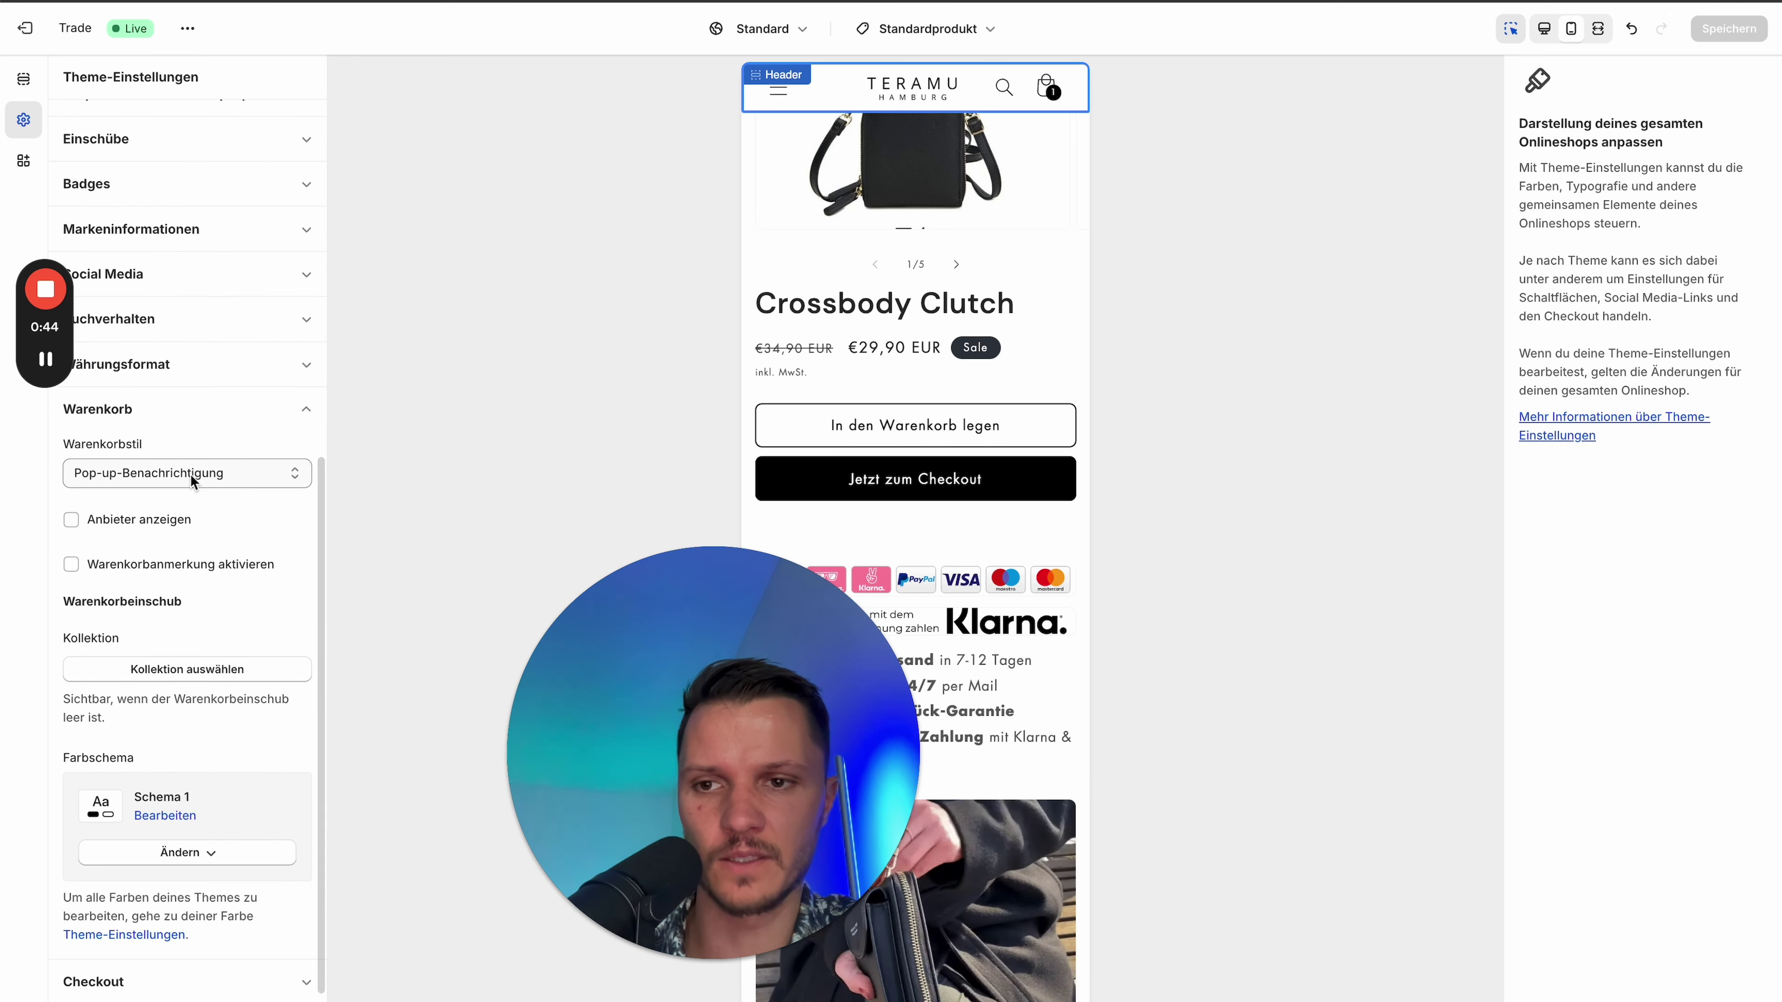
{"action": "left_click", "coordinate": [199, 482]}
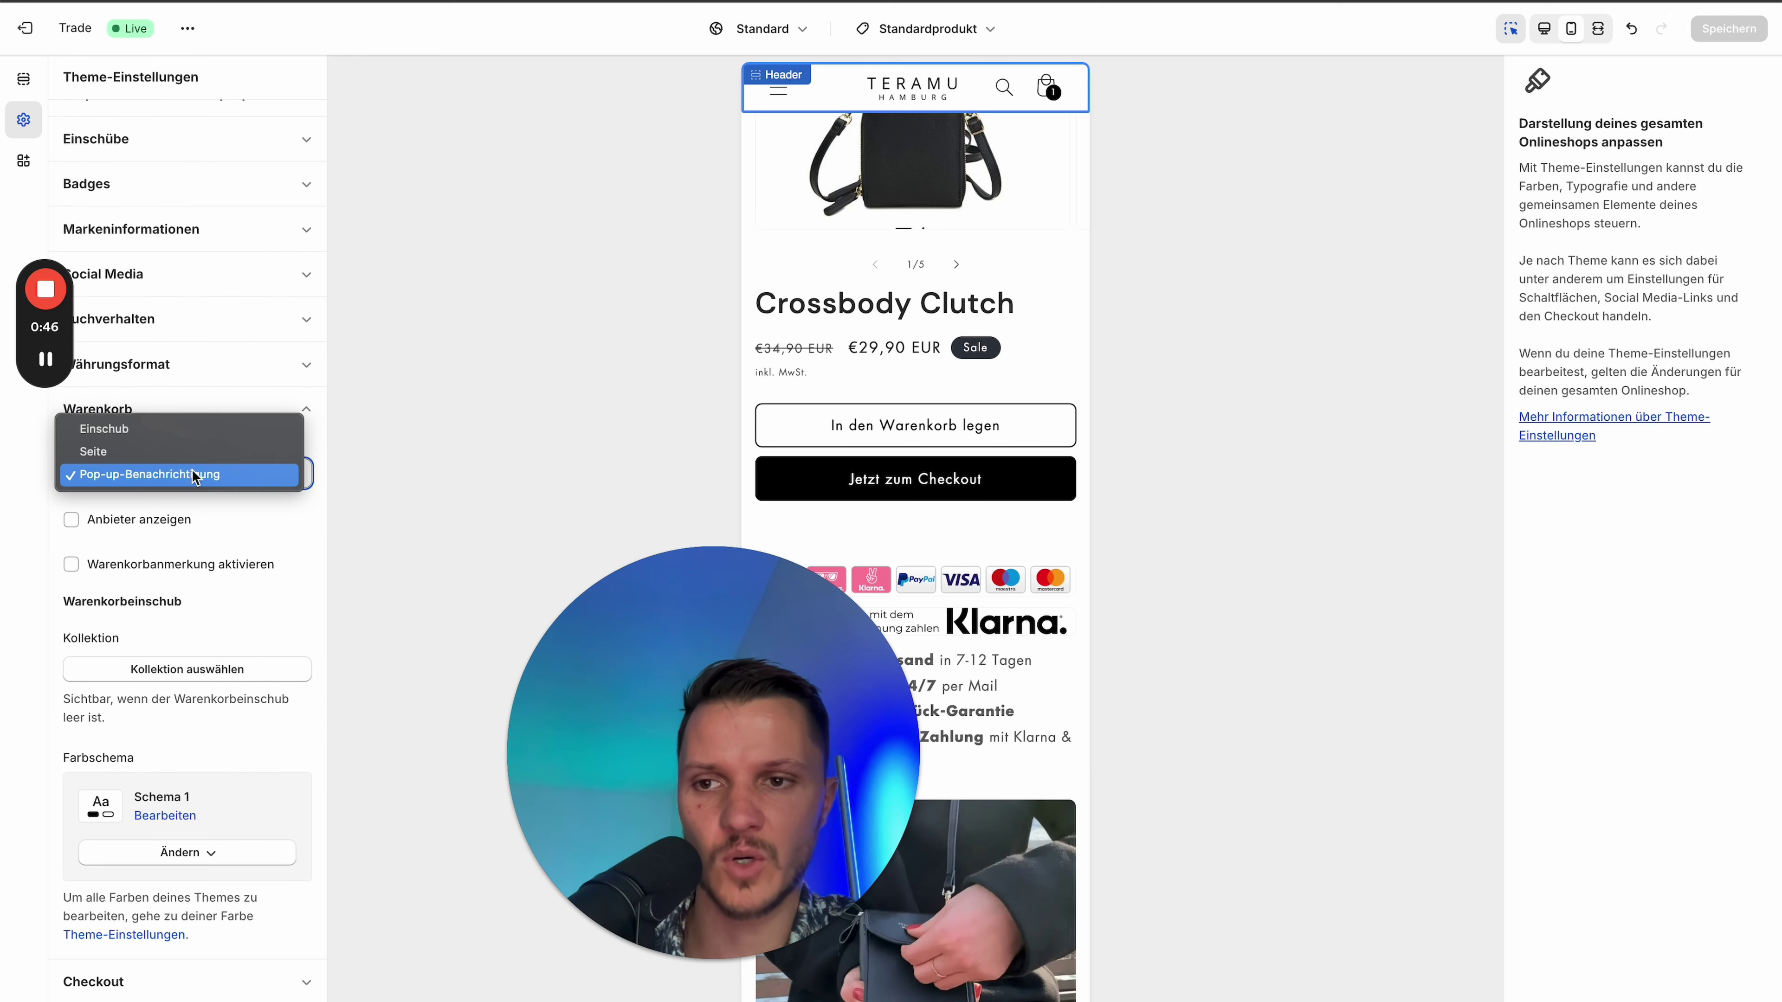
{"action": "left_click", "coordinate": [311, 511]}
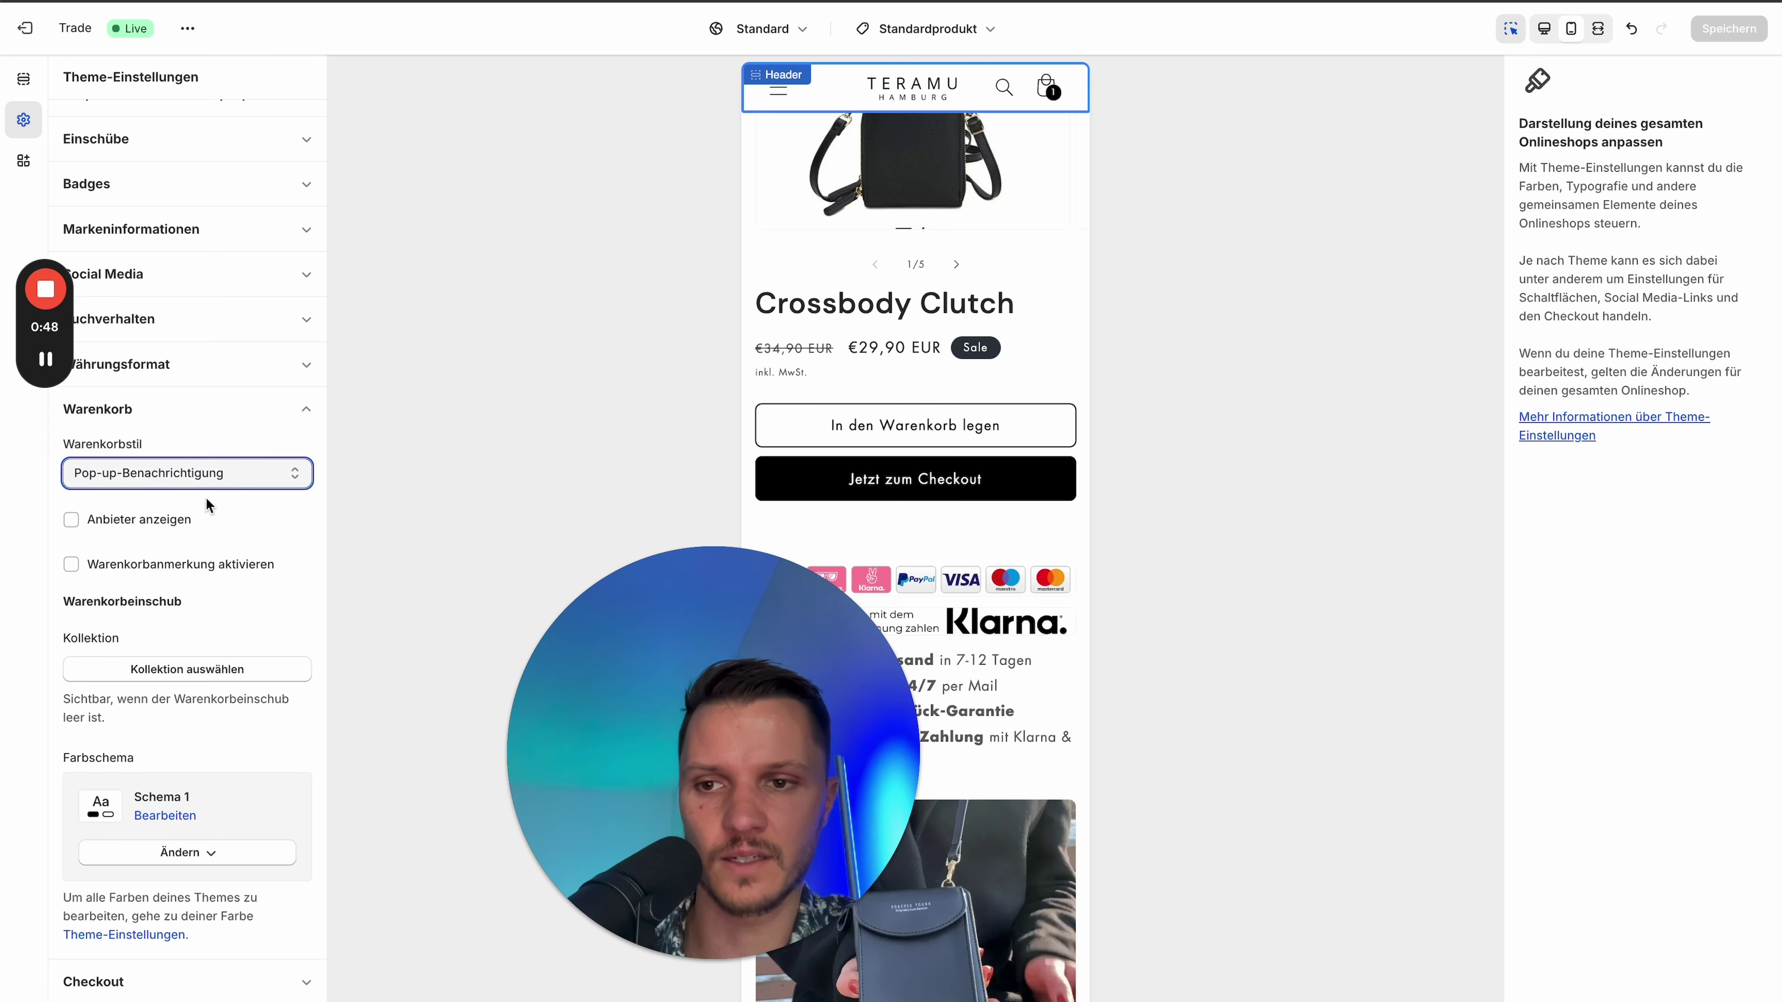
{"action": "scroll", "coordinate": [211, 536], "scroll_direction": "down", "scroll_amount": 1}
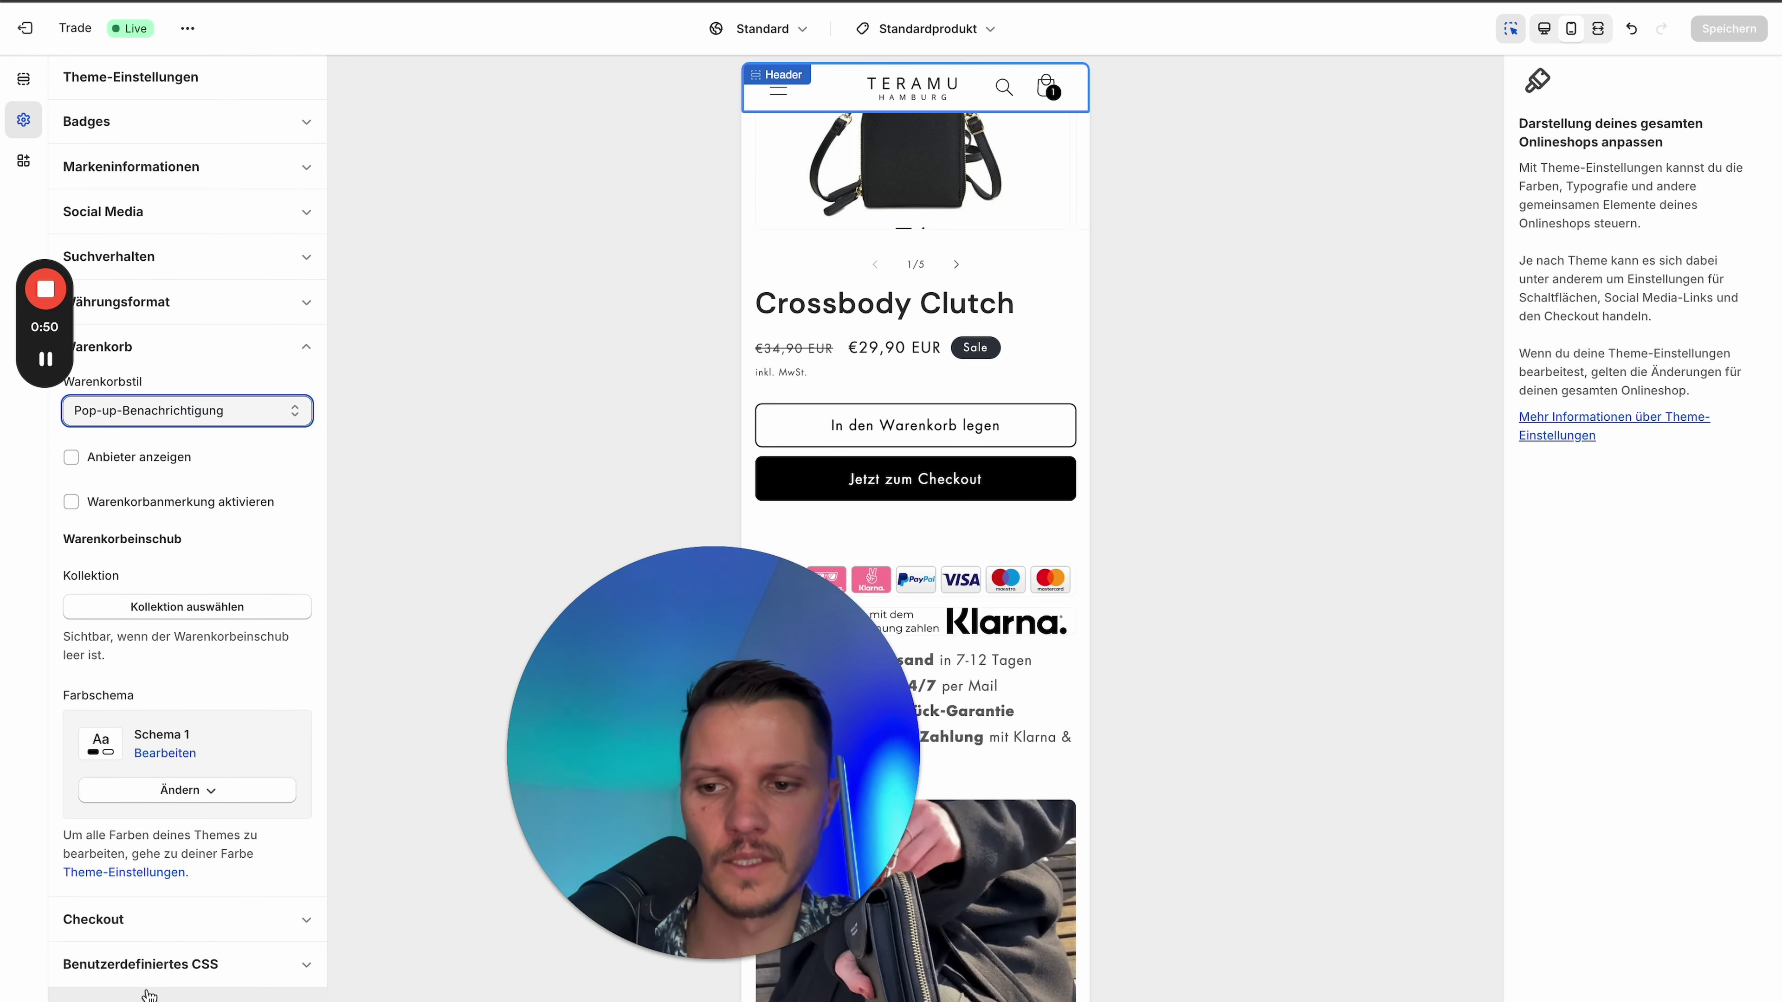
- Expand the theme's Checkout settings, review the banner and logo options, and briefly compare with the Nulina cart page
{"action": "left_click", "coordinate": [144, 920]}
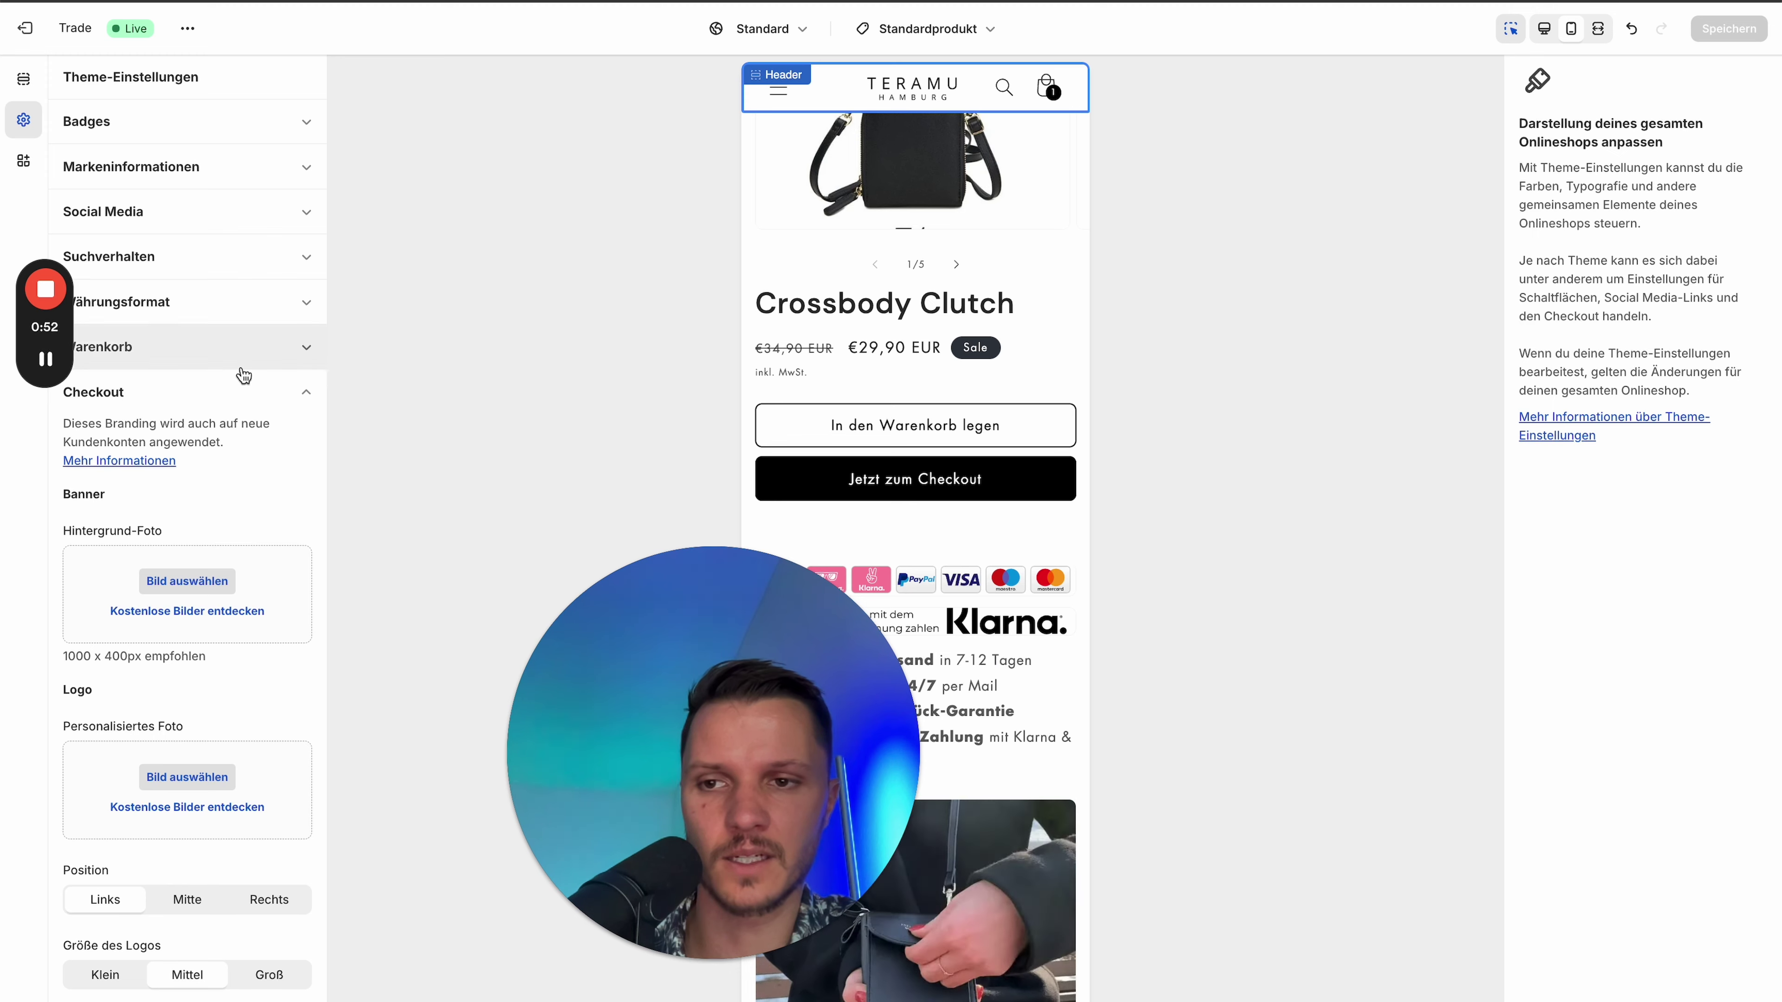
{"action": "scroll", "coordinate": [189, 575], "scroll_direction": "down", "scroll_amount": 1}
{"action": "scroll", "coordinate": [167, 695], "scroll_direction": "down", "scroll_amount": 2}
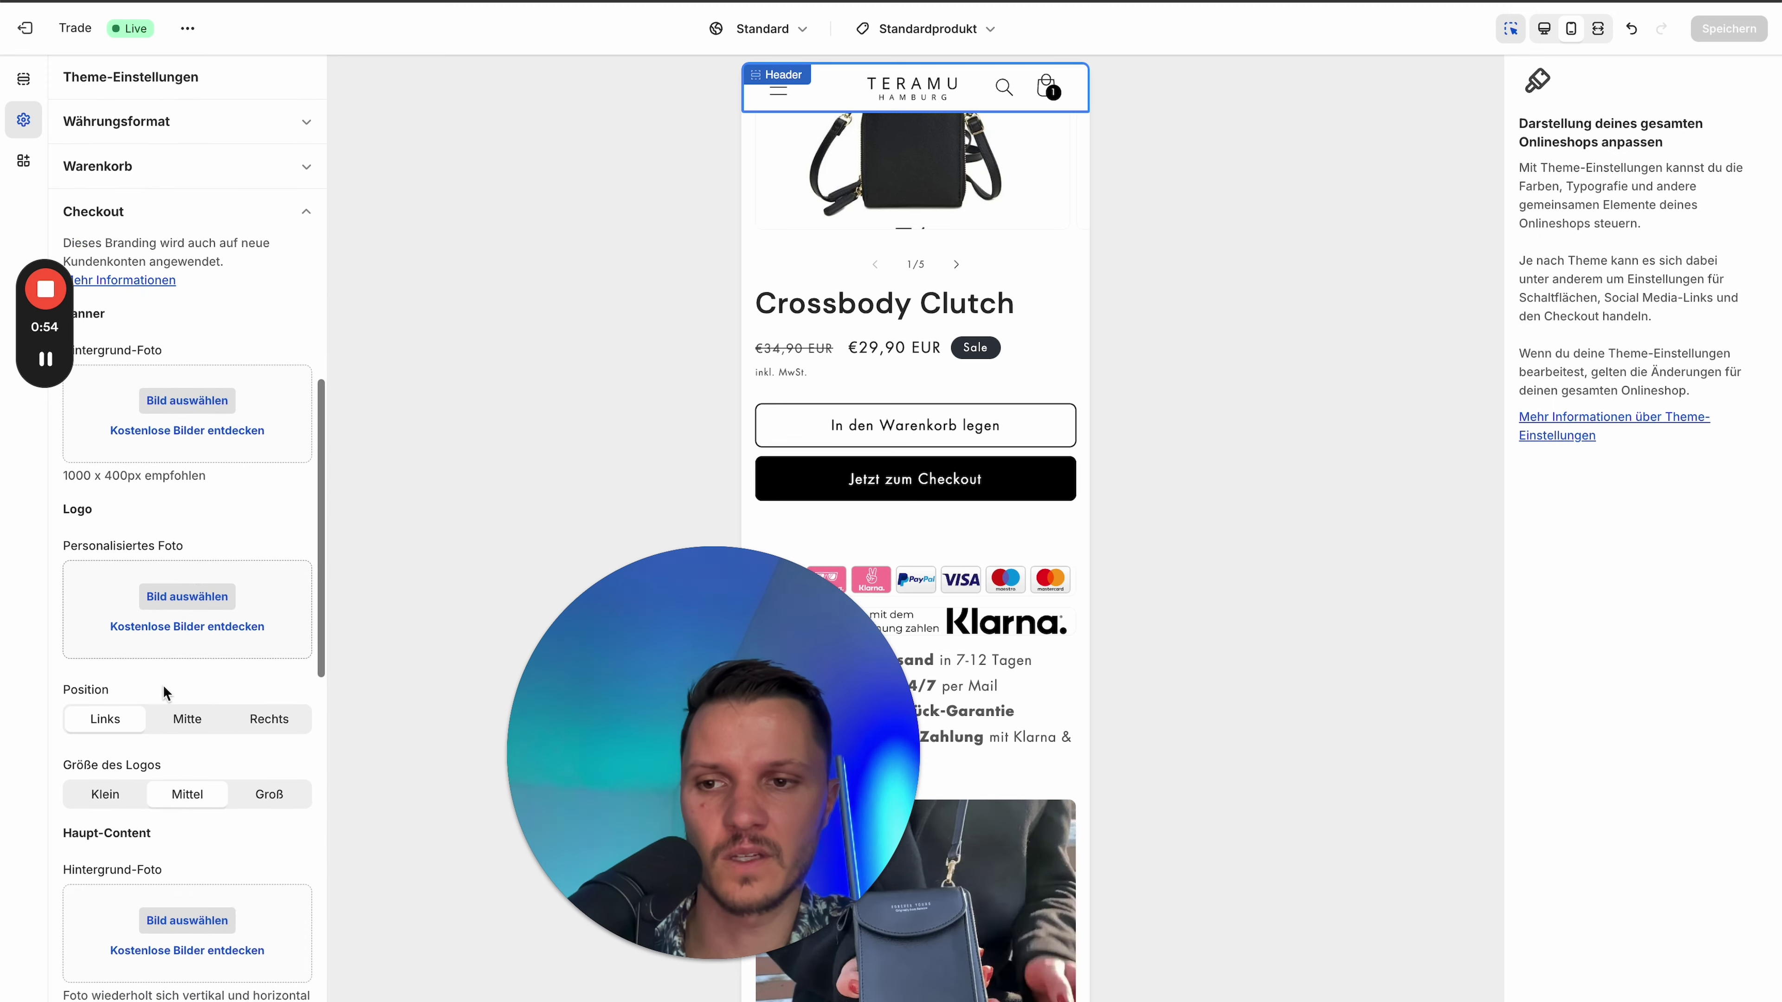
{"action": "scroll", "coordinate": [171, 721], "scroll_direction": "down", "scroll_amount": 3}
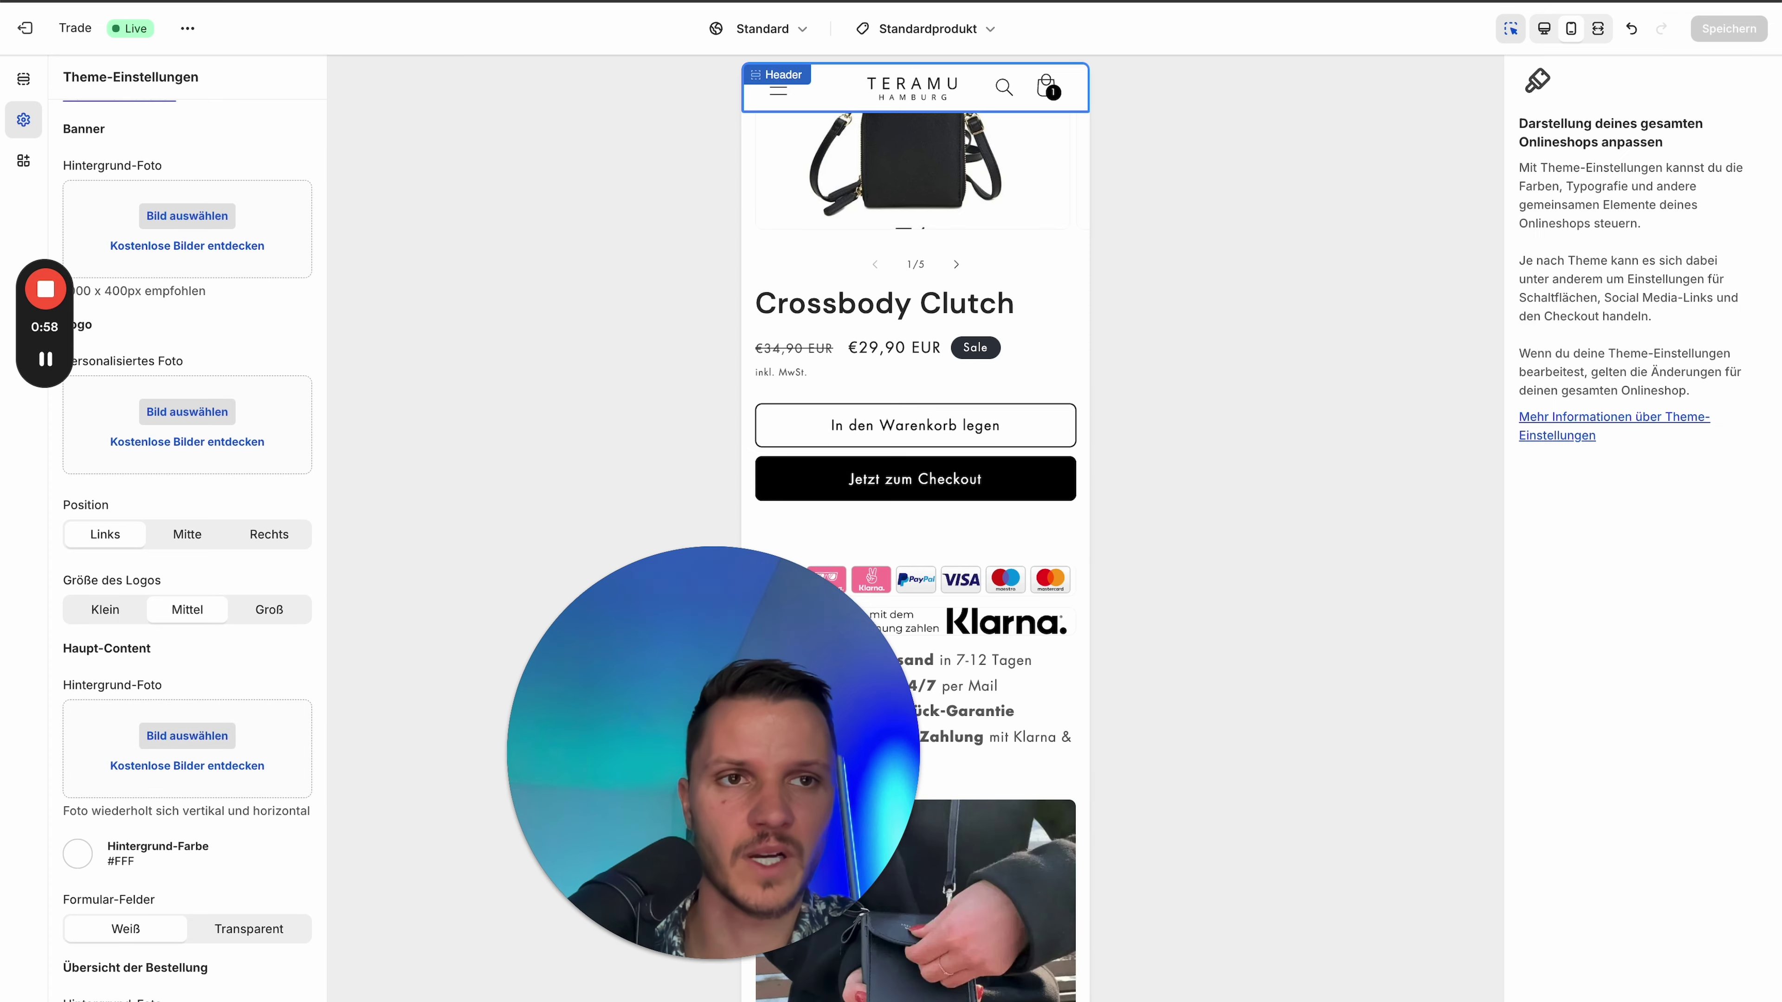
{"action": "key", "text": "super+Tab"}
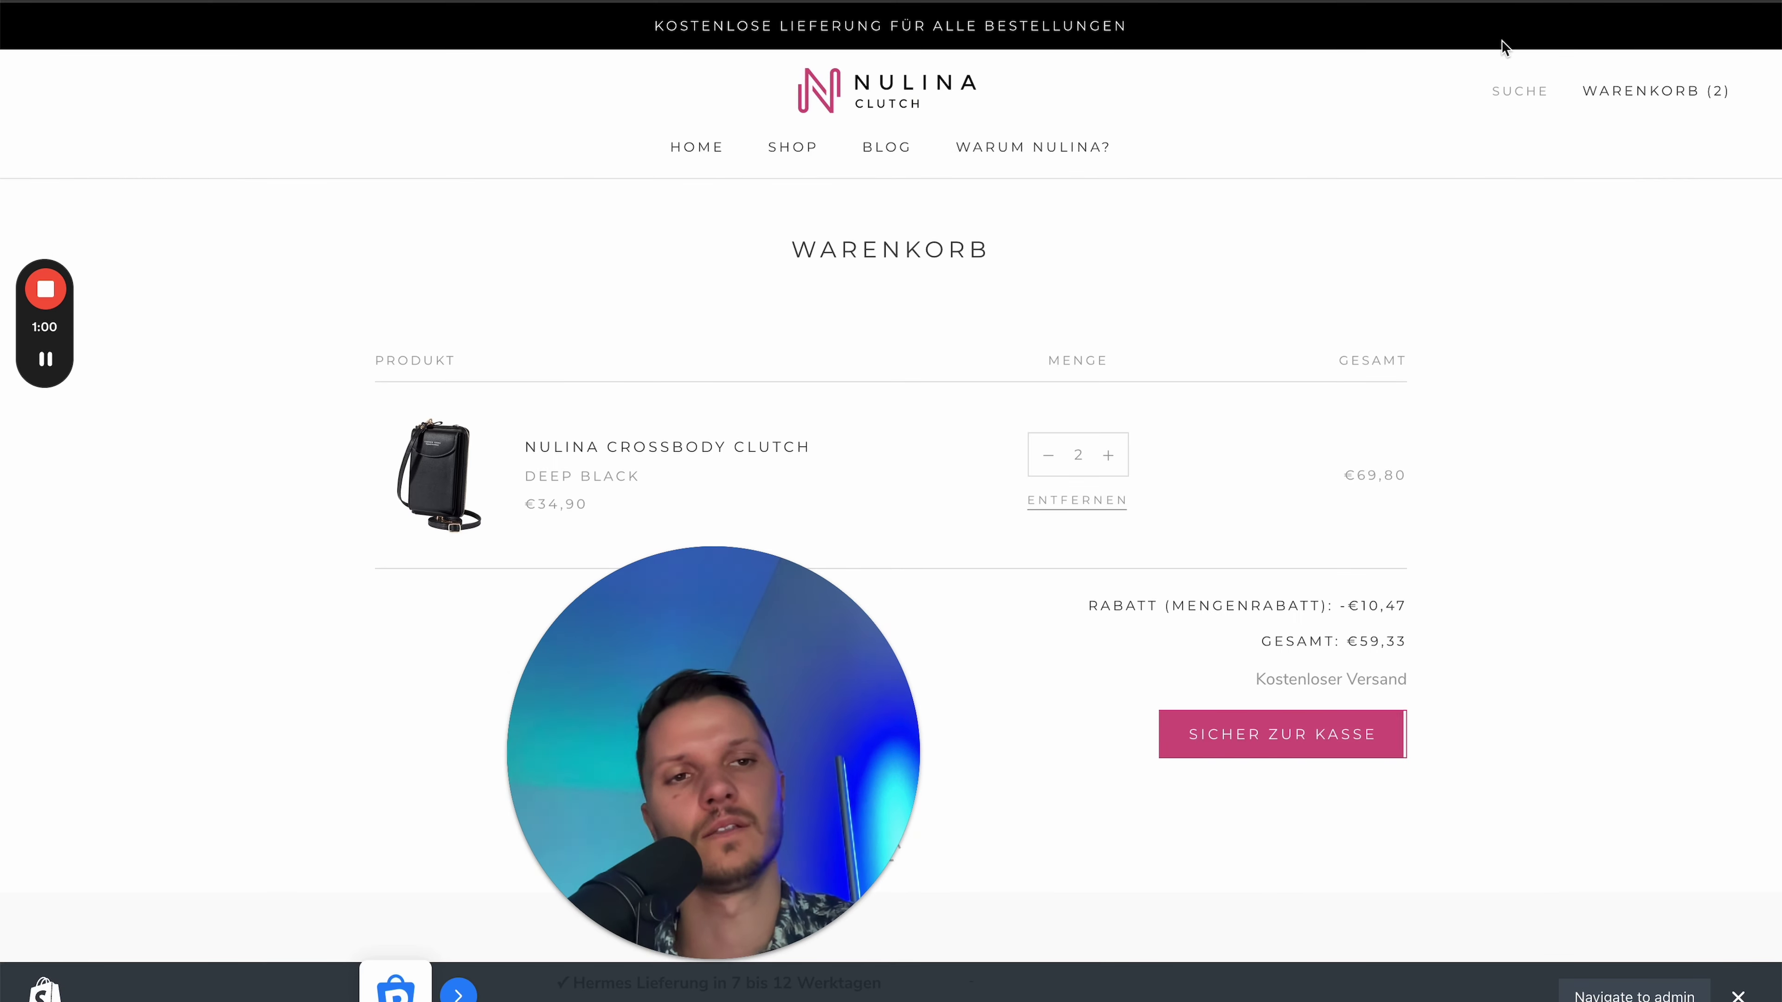
{"action": "key", "text": "super+Tab"}
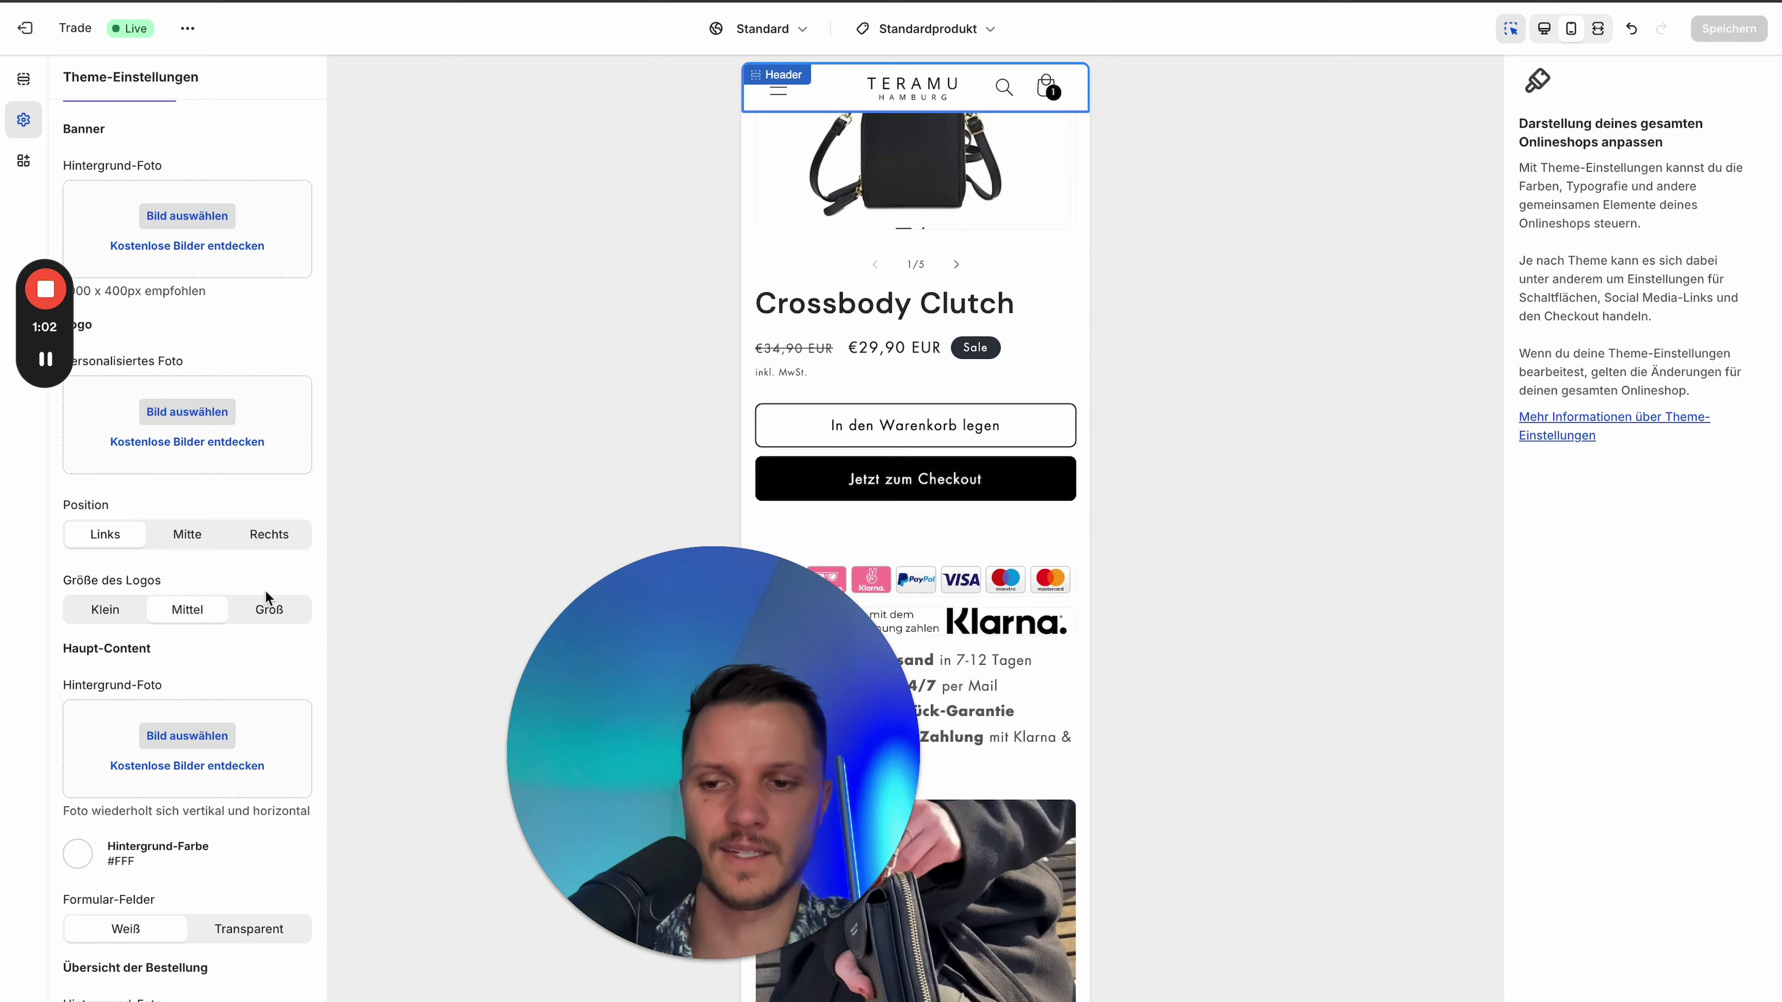
- Examine the remaining Checkout settings, including backgrounds, form fields, order summary, typography, colors and checkout layout
{"action": "scroll", "coordinate": [265, 574], "scroll_direction": "down", "scroll_amount": 4}
{"action": "scroll", "coordinate": [264, 573], "scroll_direction": "down", "scroll_amount": 10}
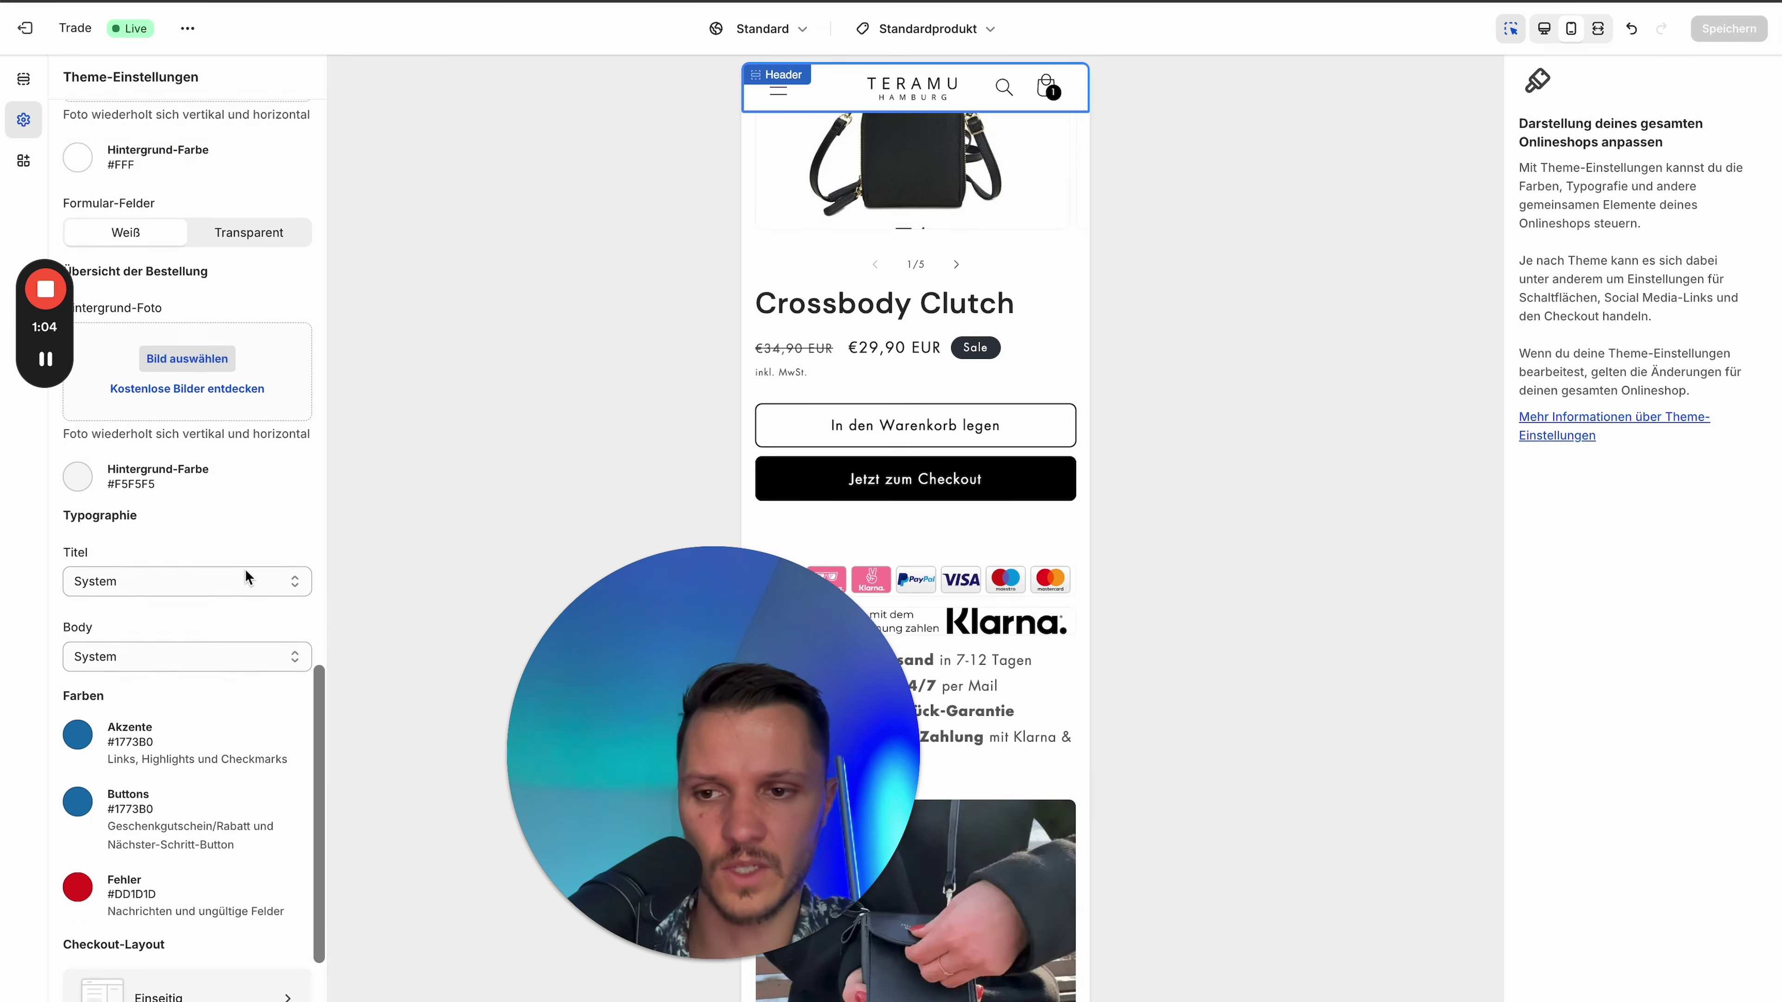
{"action": "scroll", "coordinate": [208, 593], "scroll_direction": "up", "scroll_amount": 5}
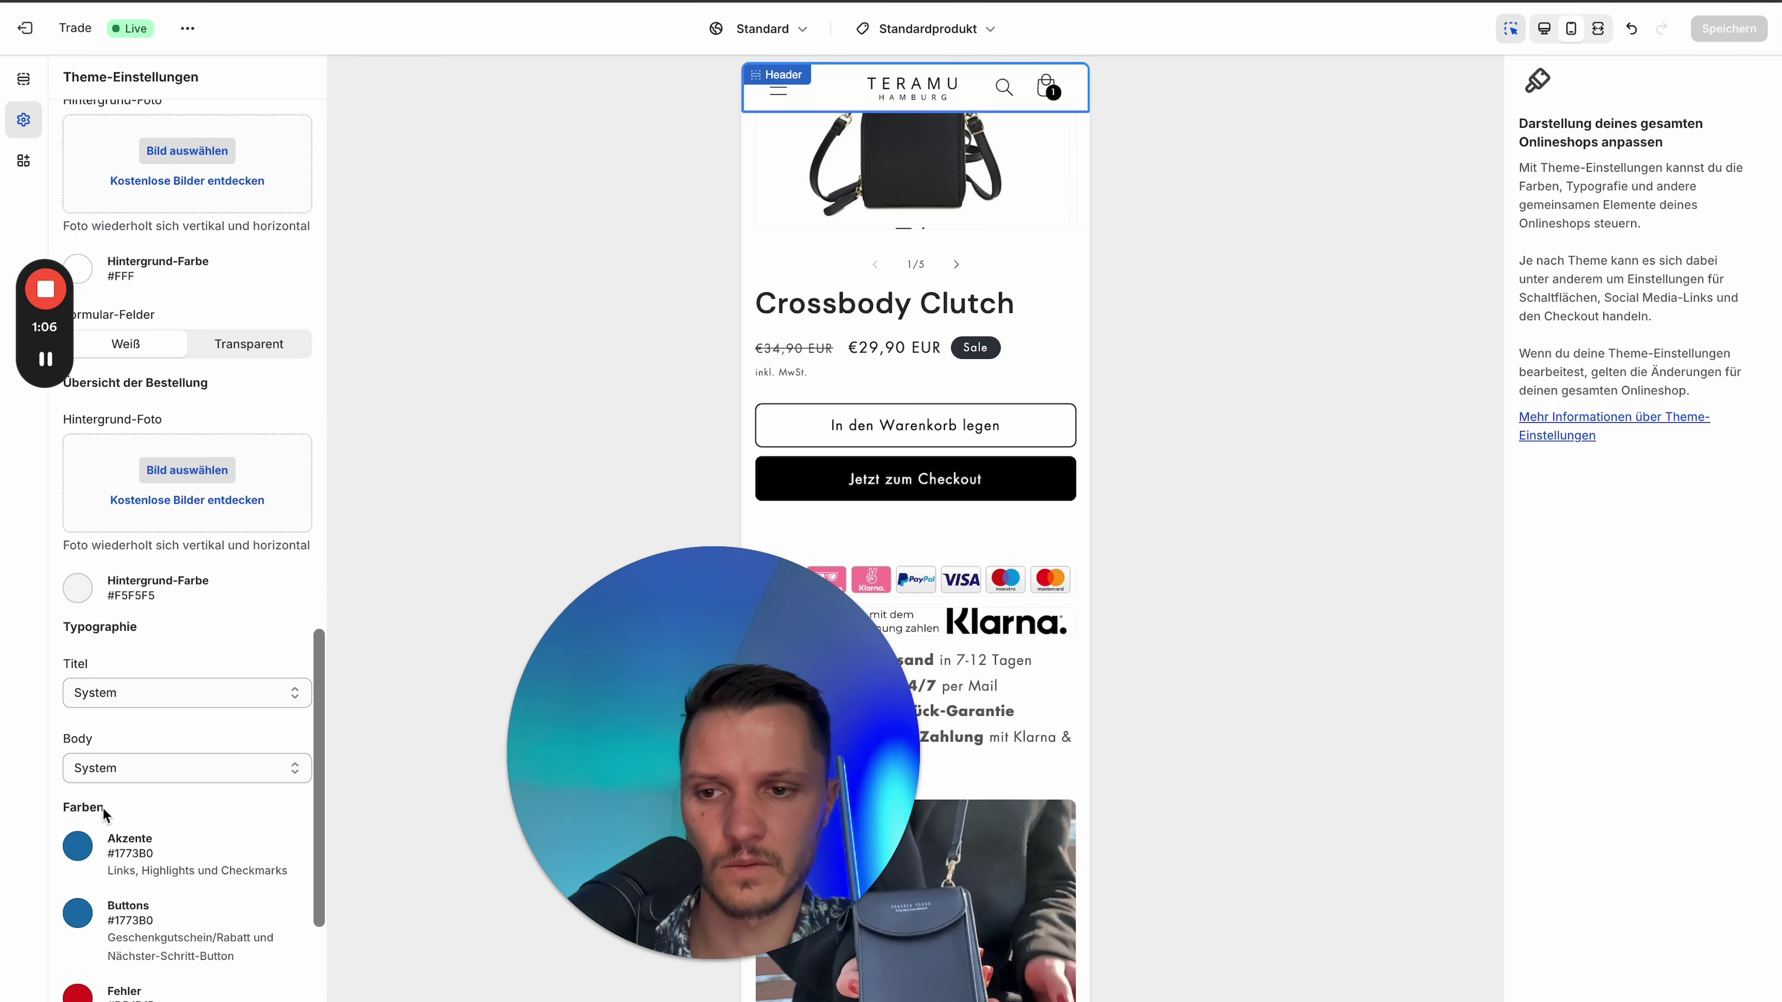
{"action": "scroll", "coordinate": [120, 862], "scroll_direction": "down", "scroll_amount": 2}
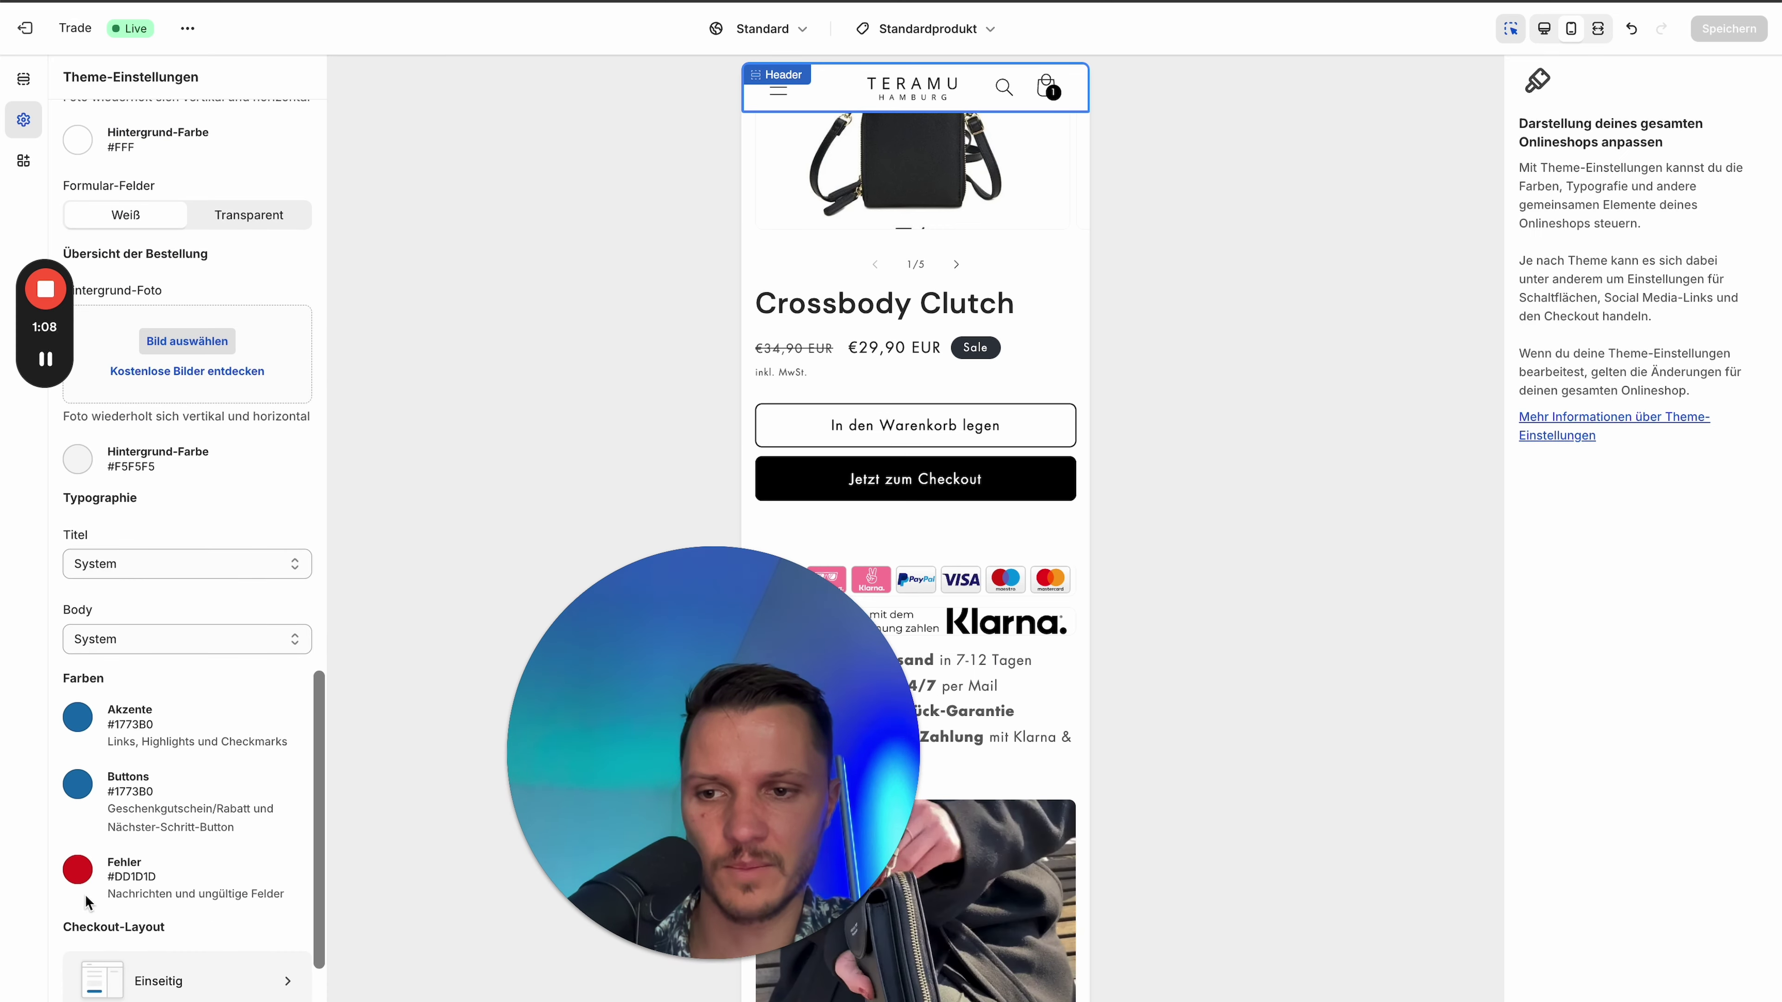
{"action": "scroll", "coordinate": [202, 597], "scroll_direction": "up", "scroll_amount": 15}
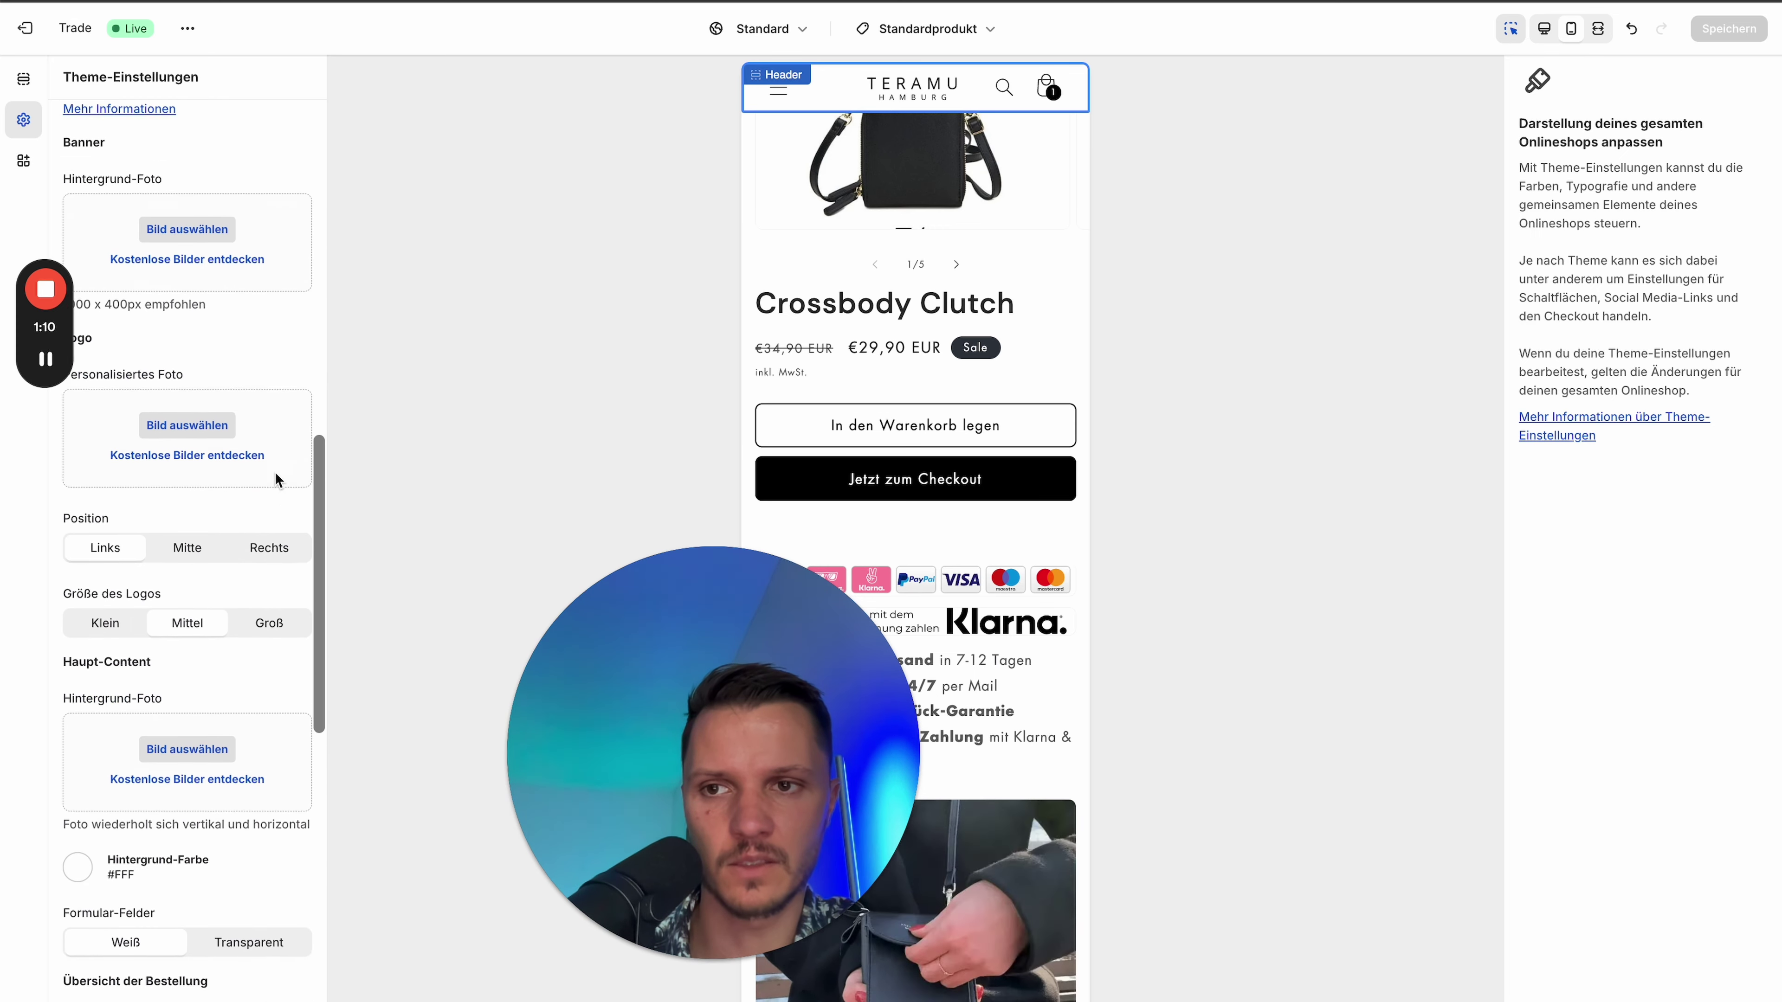
{"action": "scroll", "coordinate": [239, 492], "scroll_direction": "up", "scroll_amount": 2}
{"action": "left_click", "coordinate": [301, 344]}
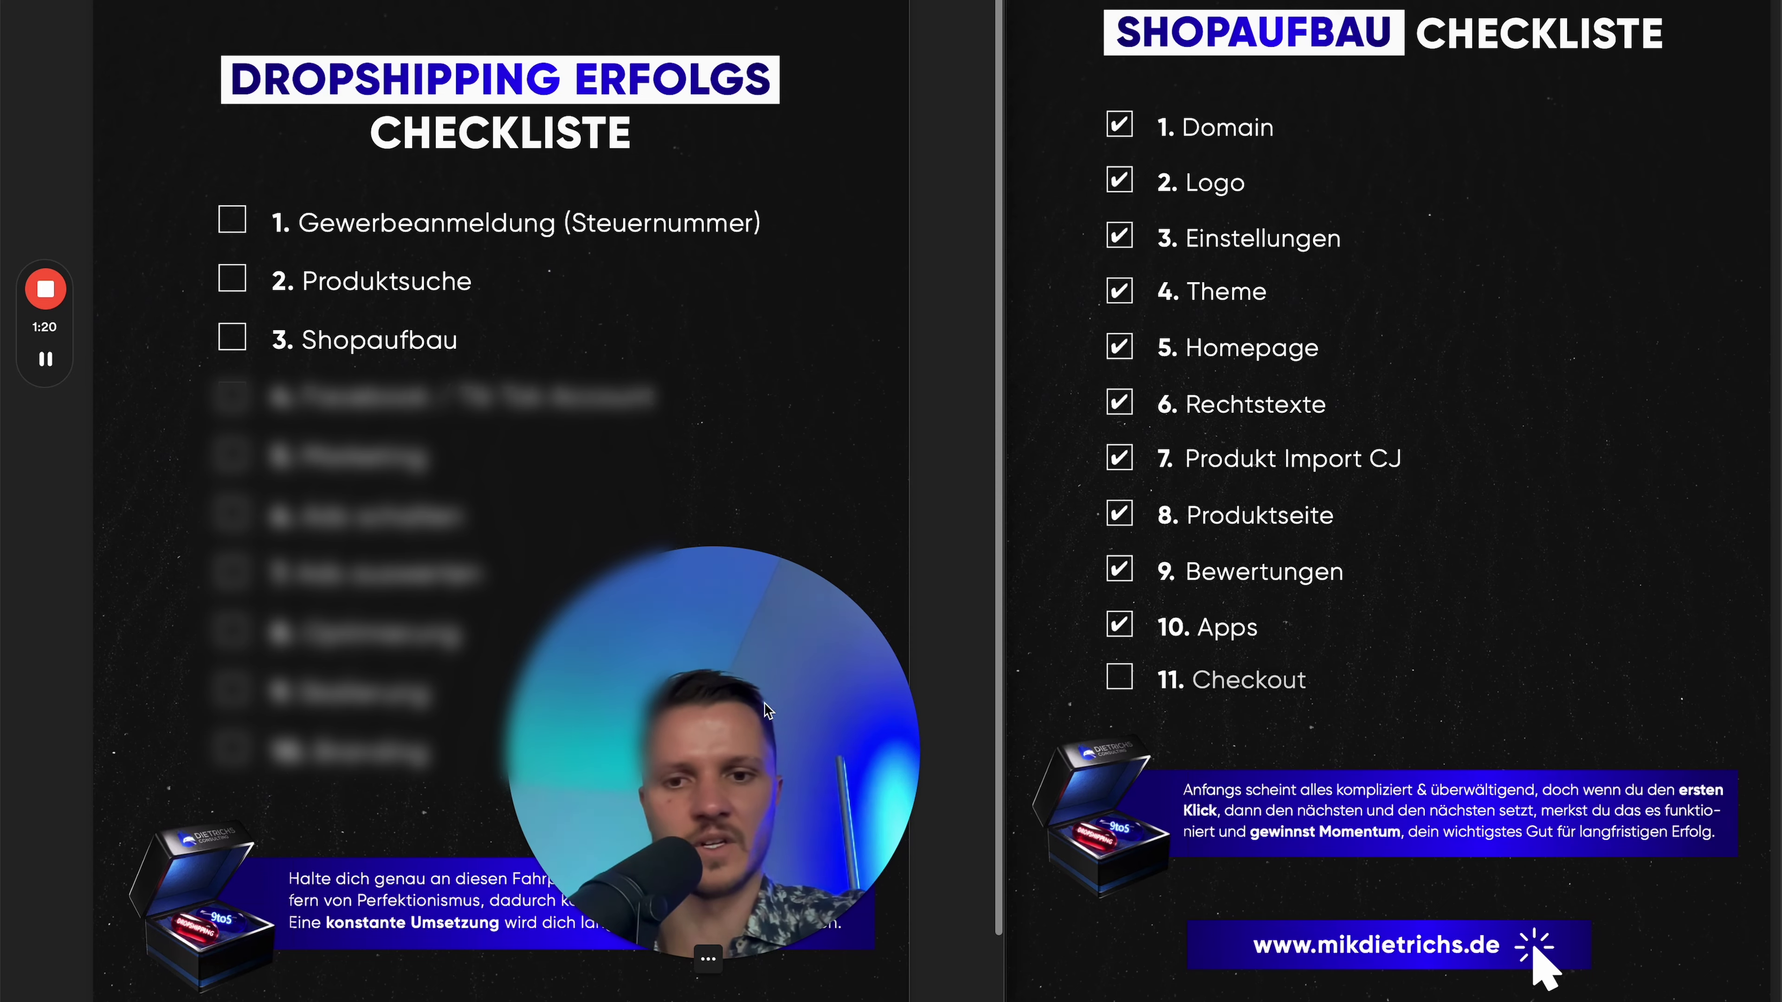
- Tick off item 11, Checkout, on the Shopaufbau checklist
{"action": "left_click_drag", "start_coordinate": [764, 703], "coordinate": [280, 747]}
{"action": "left_click", "coordinate": [1120, 678]}
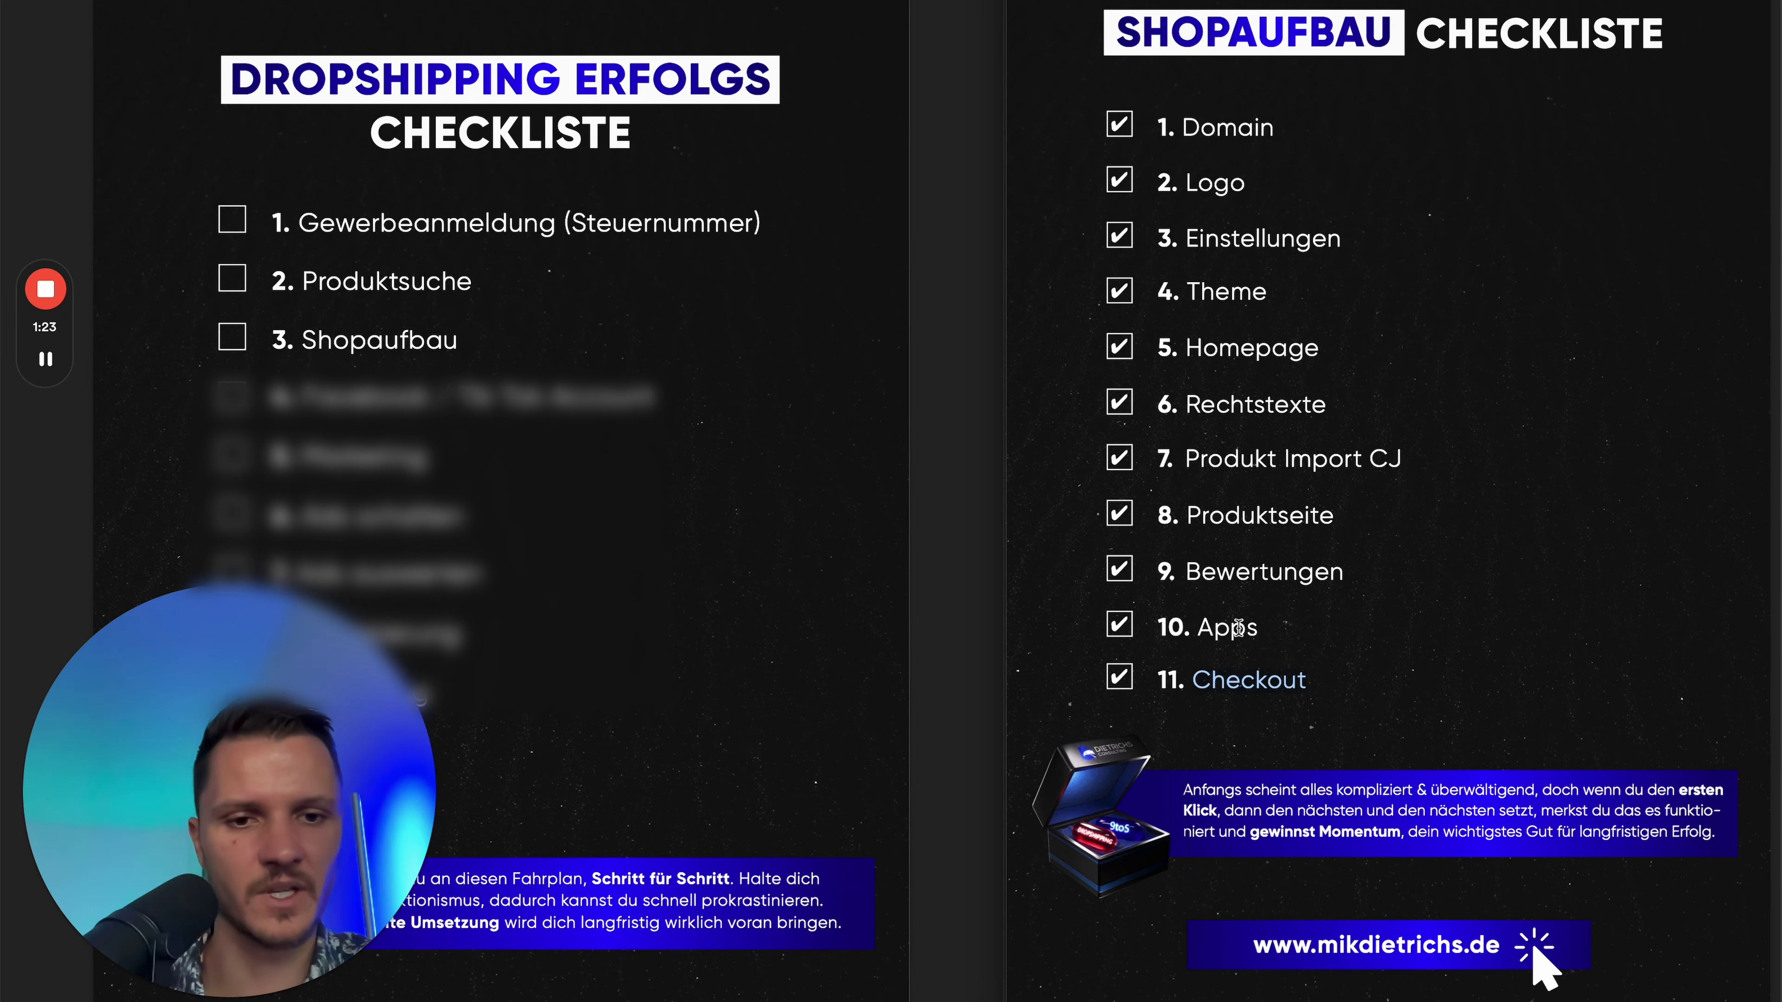
{"action": "left_click", "coordinate": [1251, 697]}
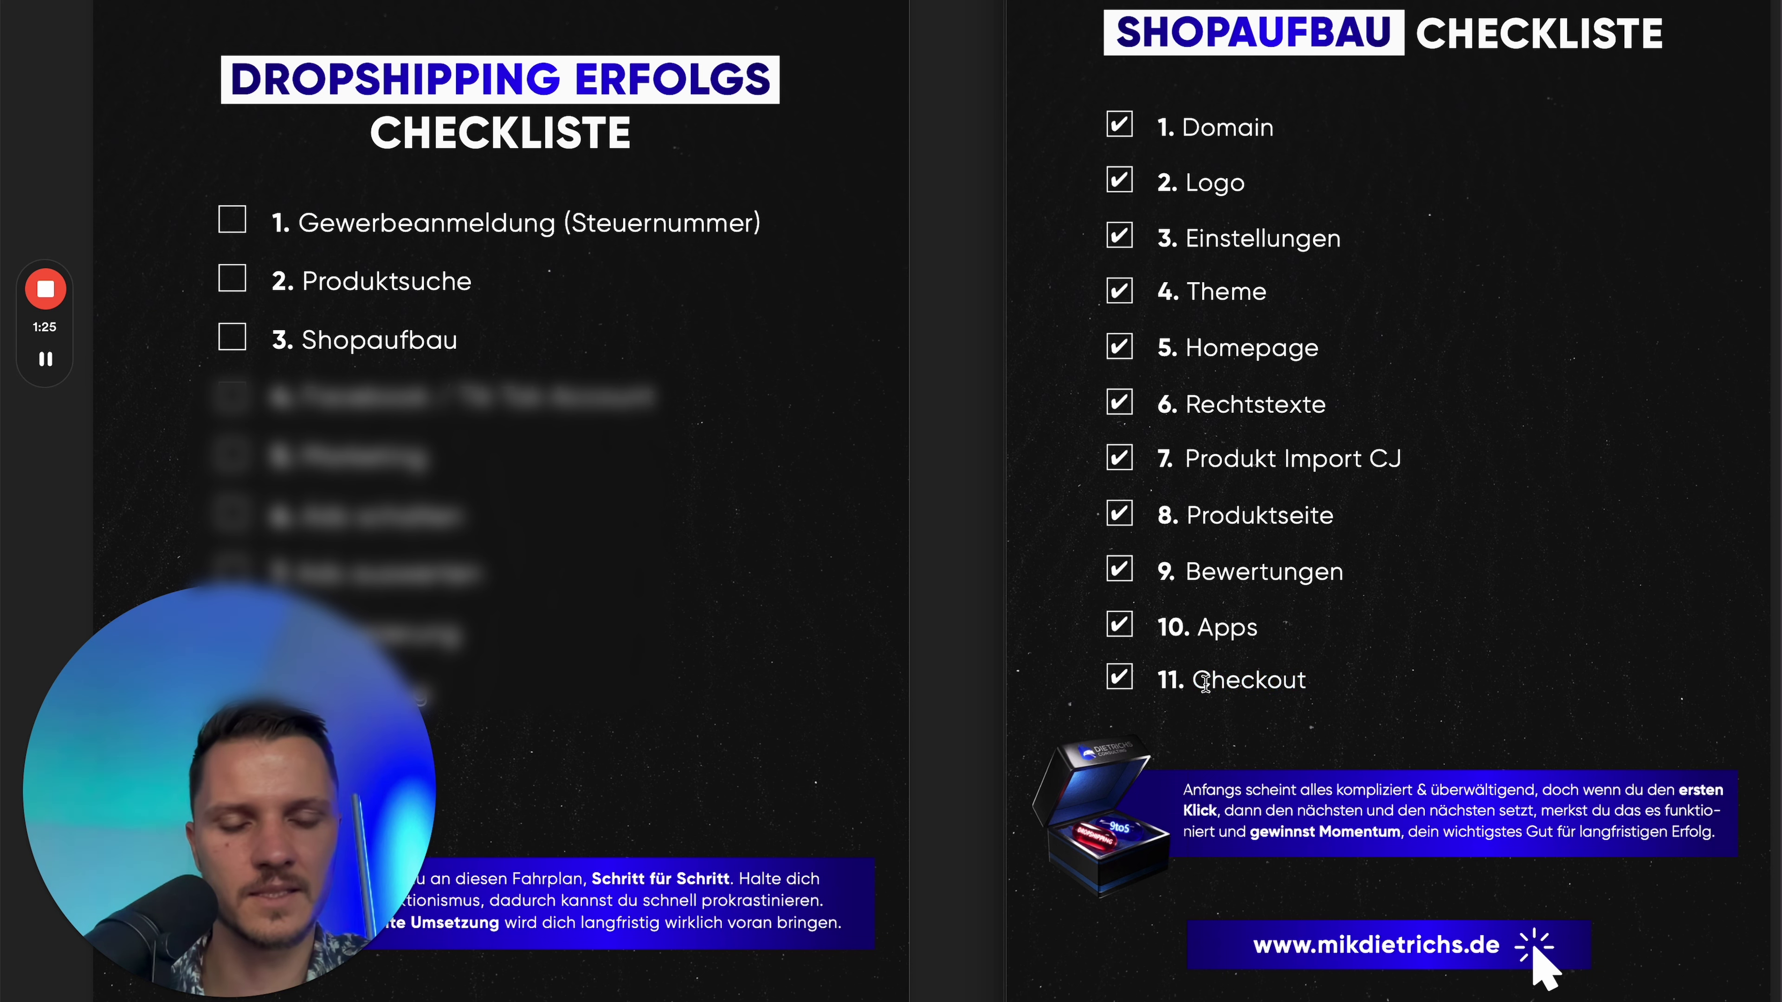
{"action": "left_click_drag", "start_coordinate": [1290, 710], "coordinate": [1218, 679]}
{"action": "left_click", "coordinate": [1197, 662]}
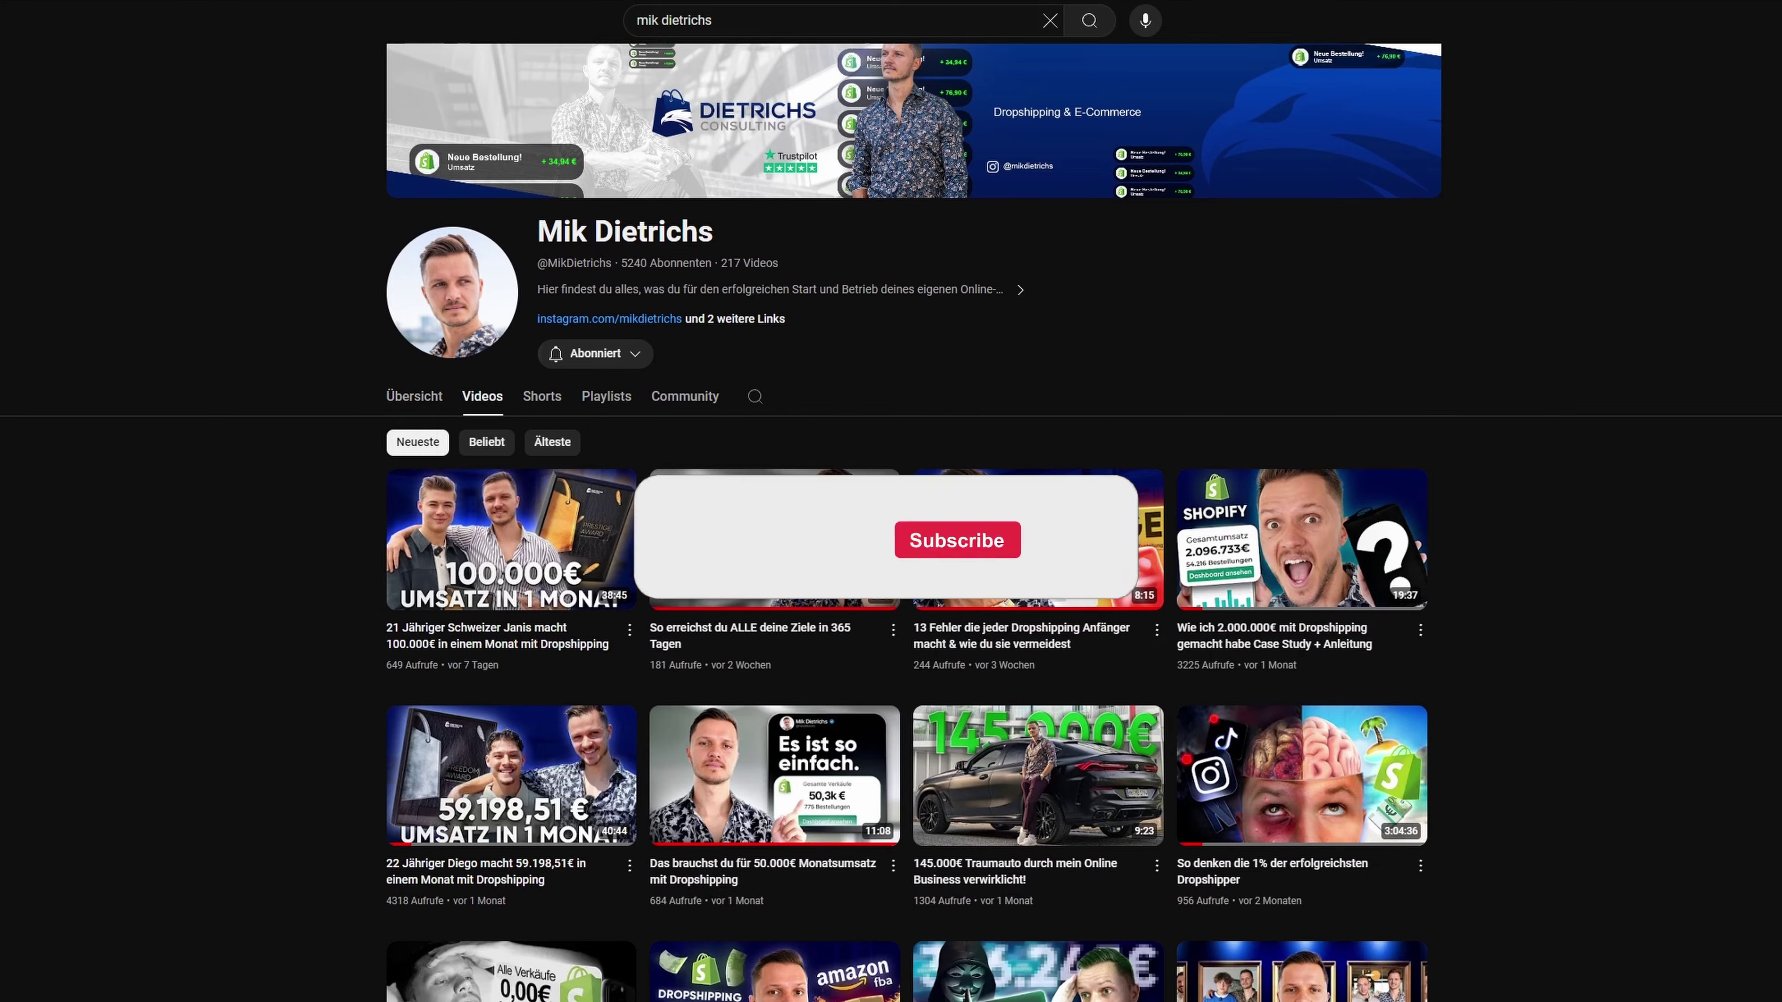
{"action": "scroll", "coordinate": [891, 522], "scroll_direction": "down", "scroll_amount": 3}
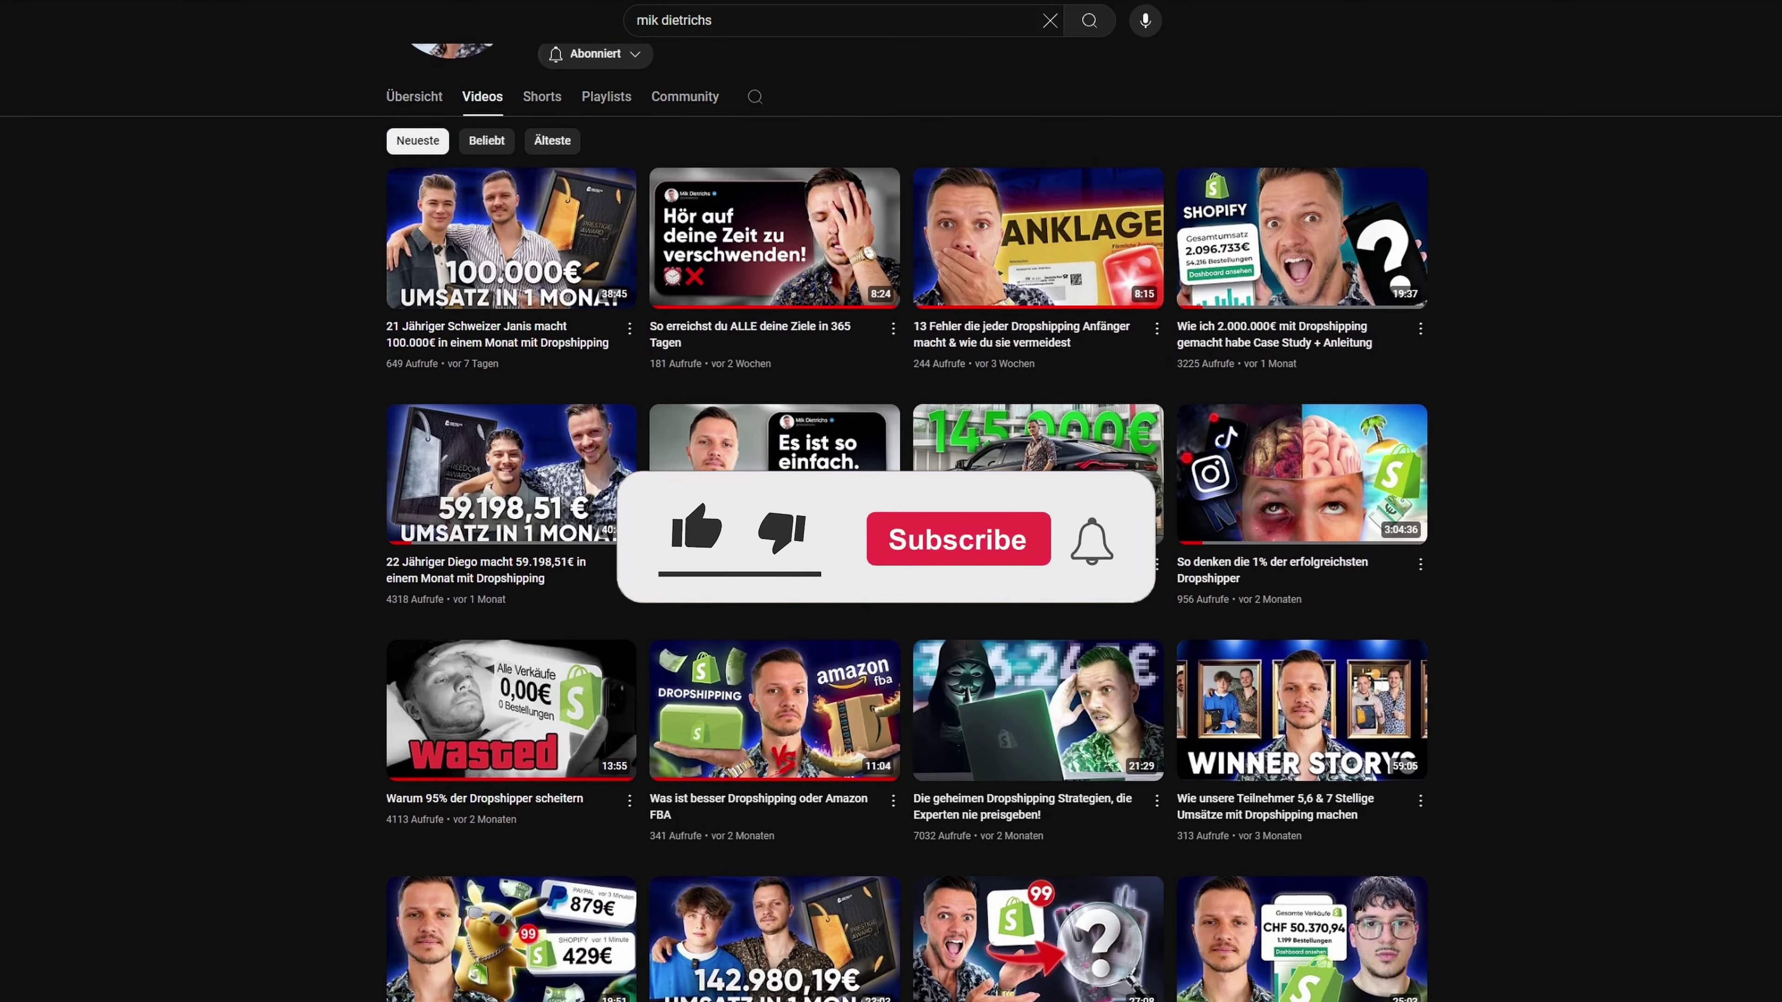
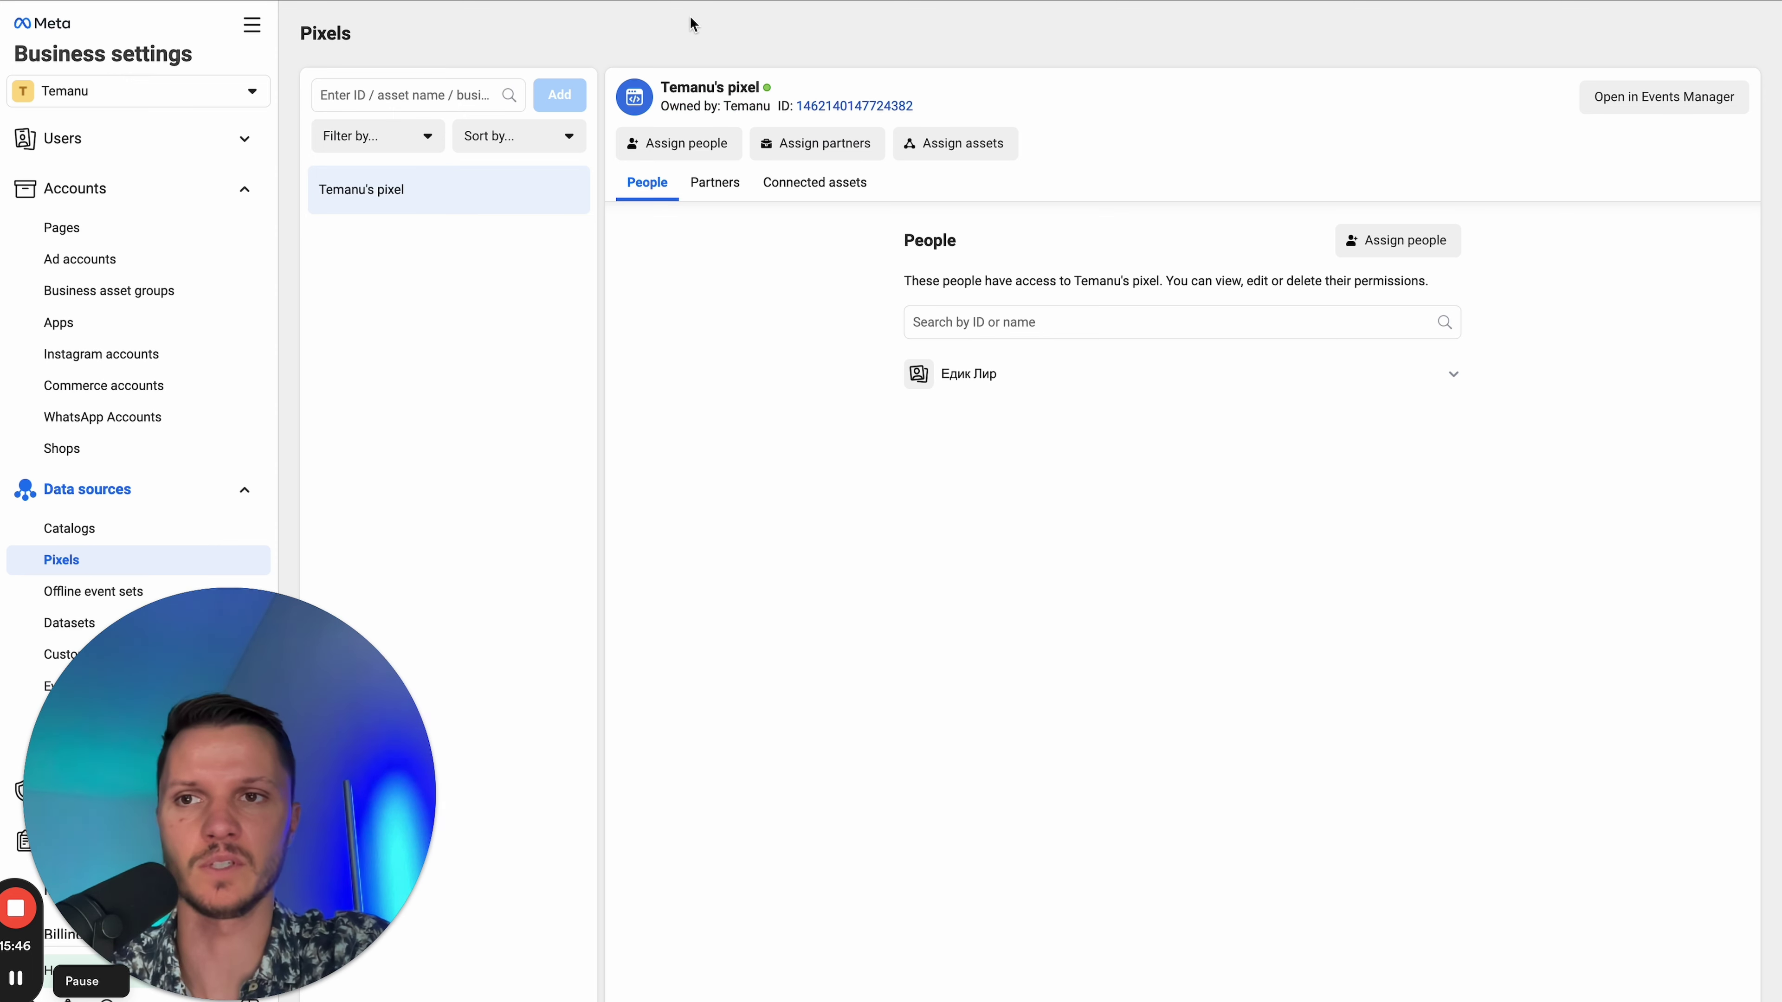
- Switch to the Facebook & Instagram channel in the Shopify admin and check the shop review and product synchronization steps in its Übersicht
{"action": "key", "text": "ctrl+Tab"}
{"action": "key", "text": "ctrl+Tab"}
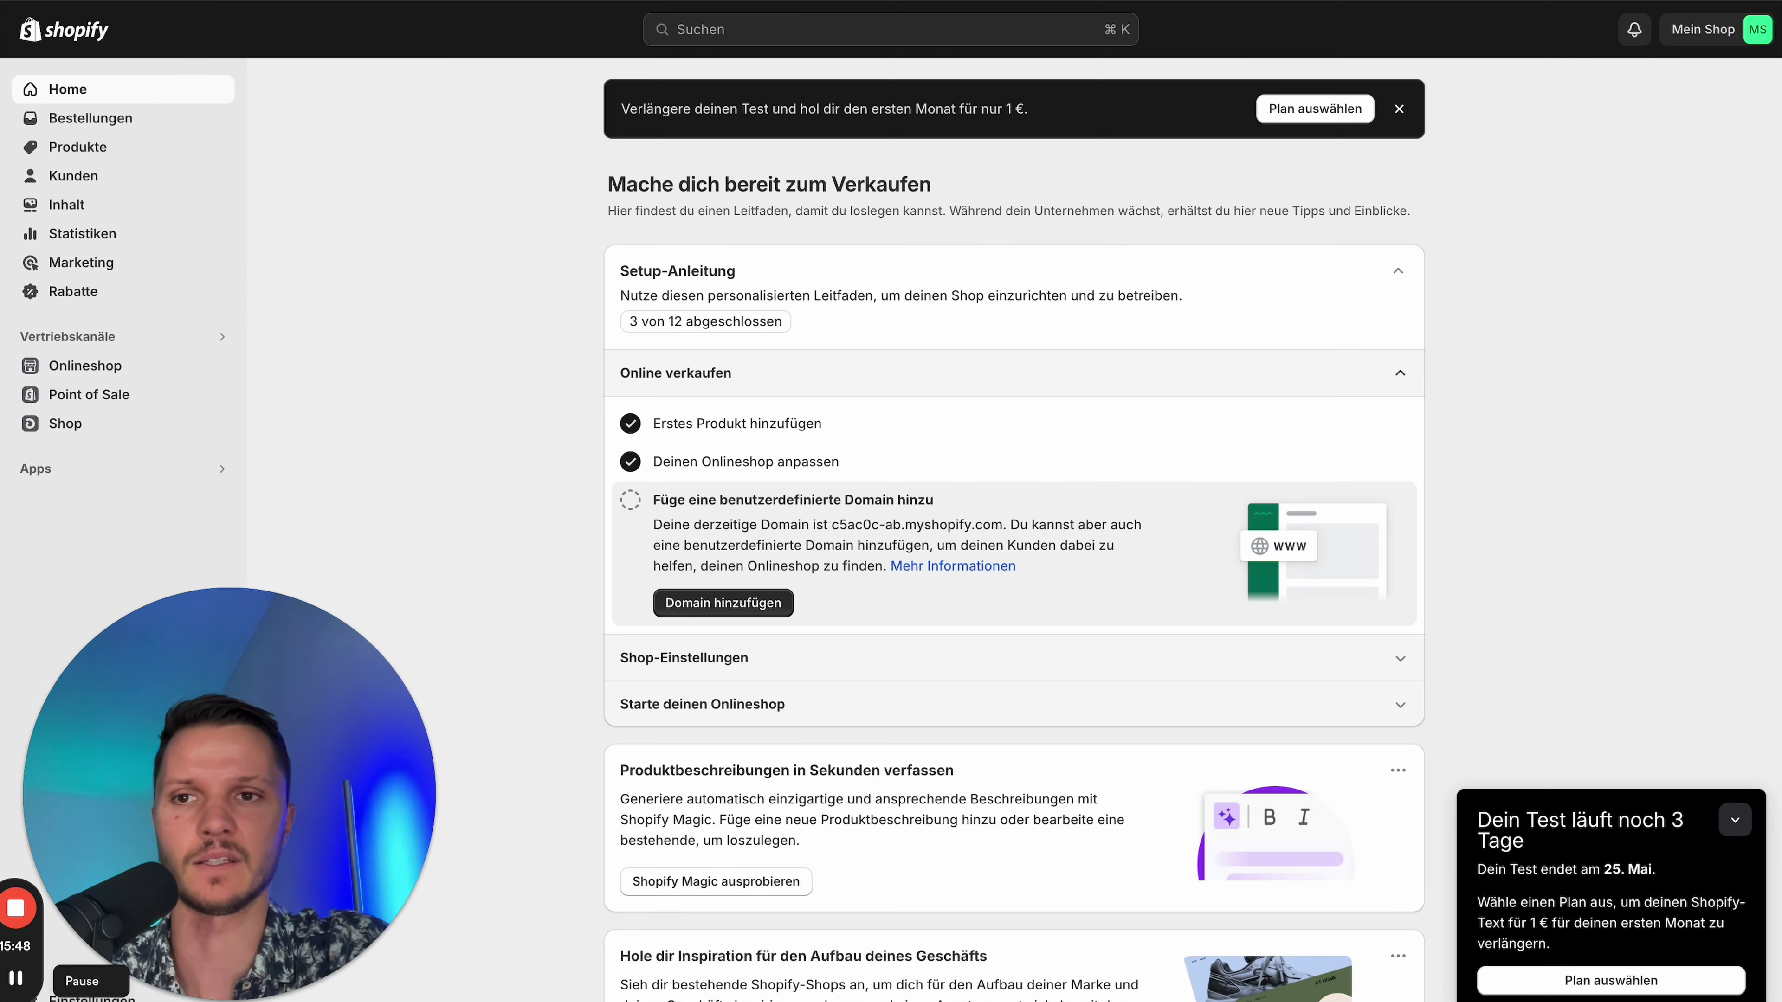
{"action": "key", "text": "ctrl+Tab"}
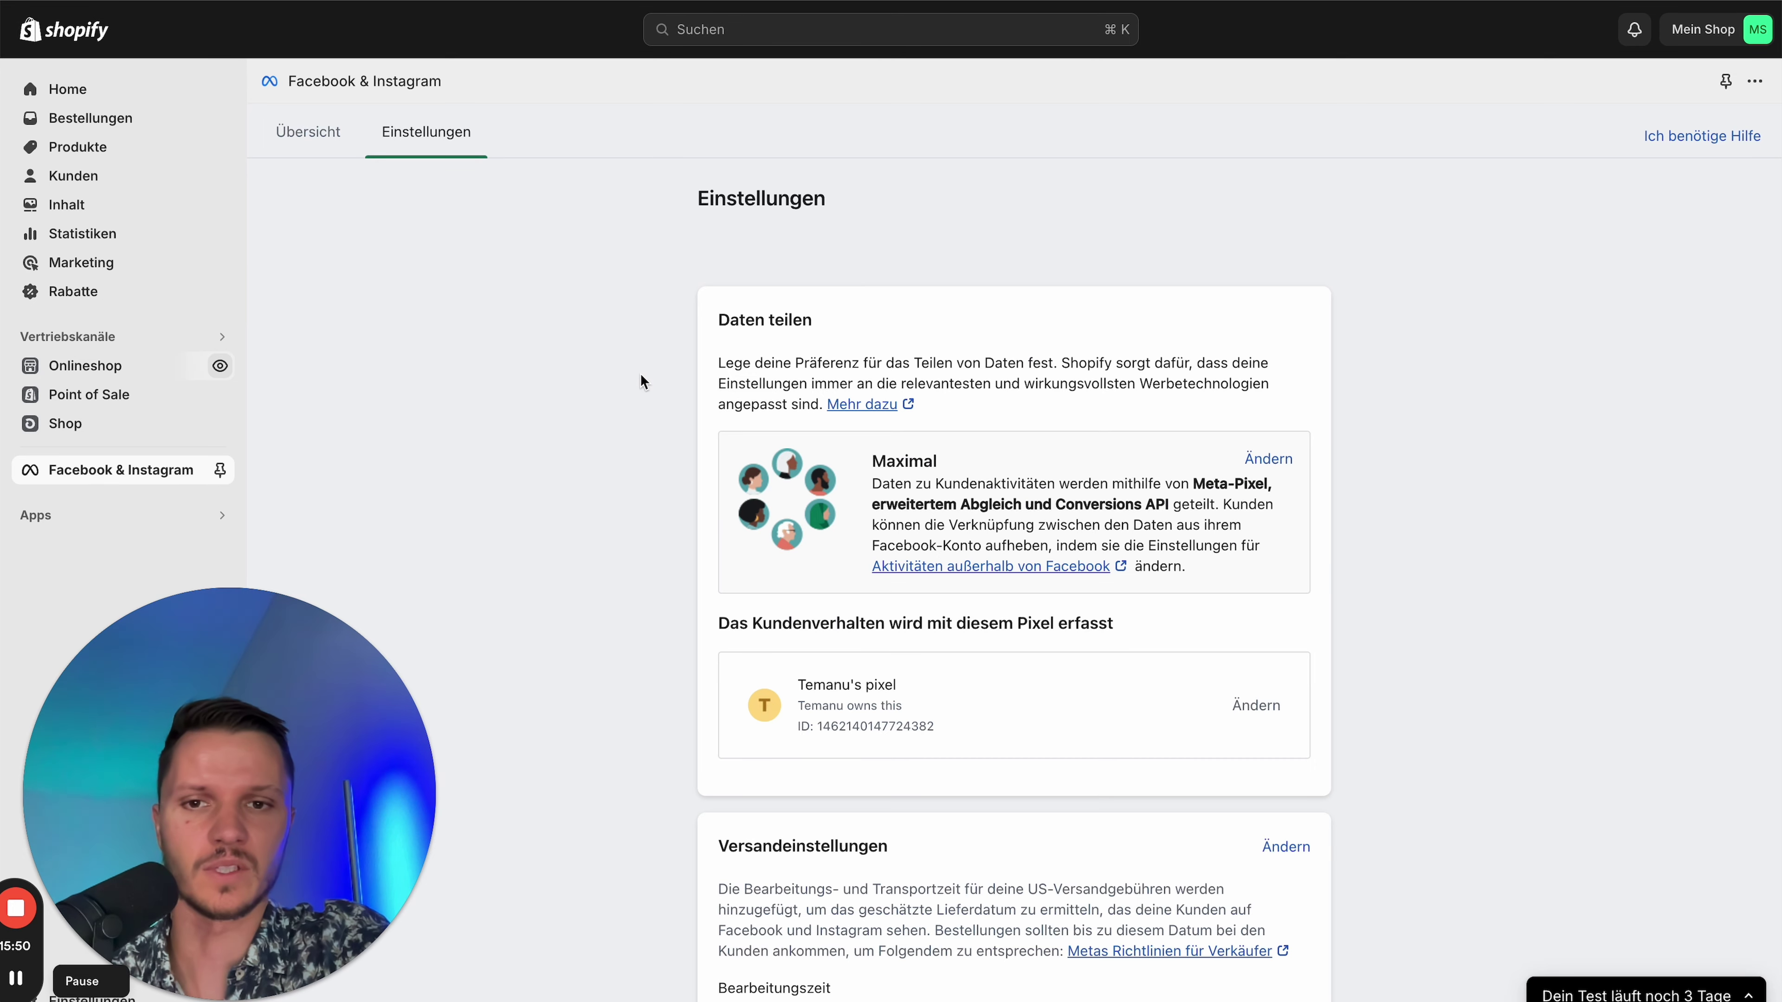
{"action": "left_click", "coordinate": [330, 137]}
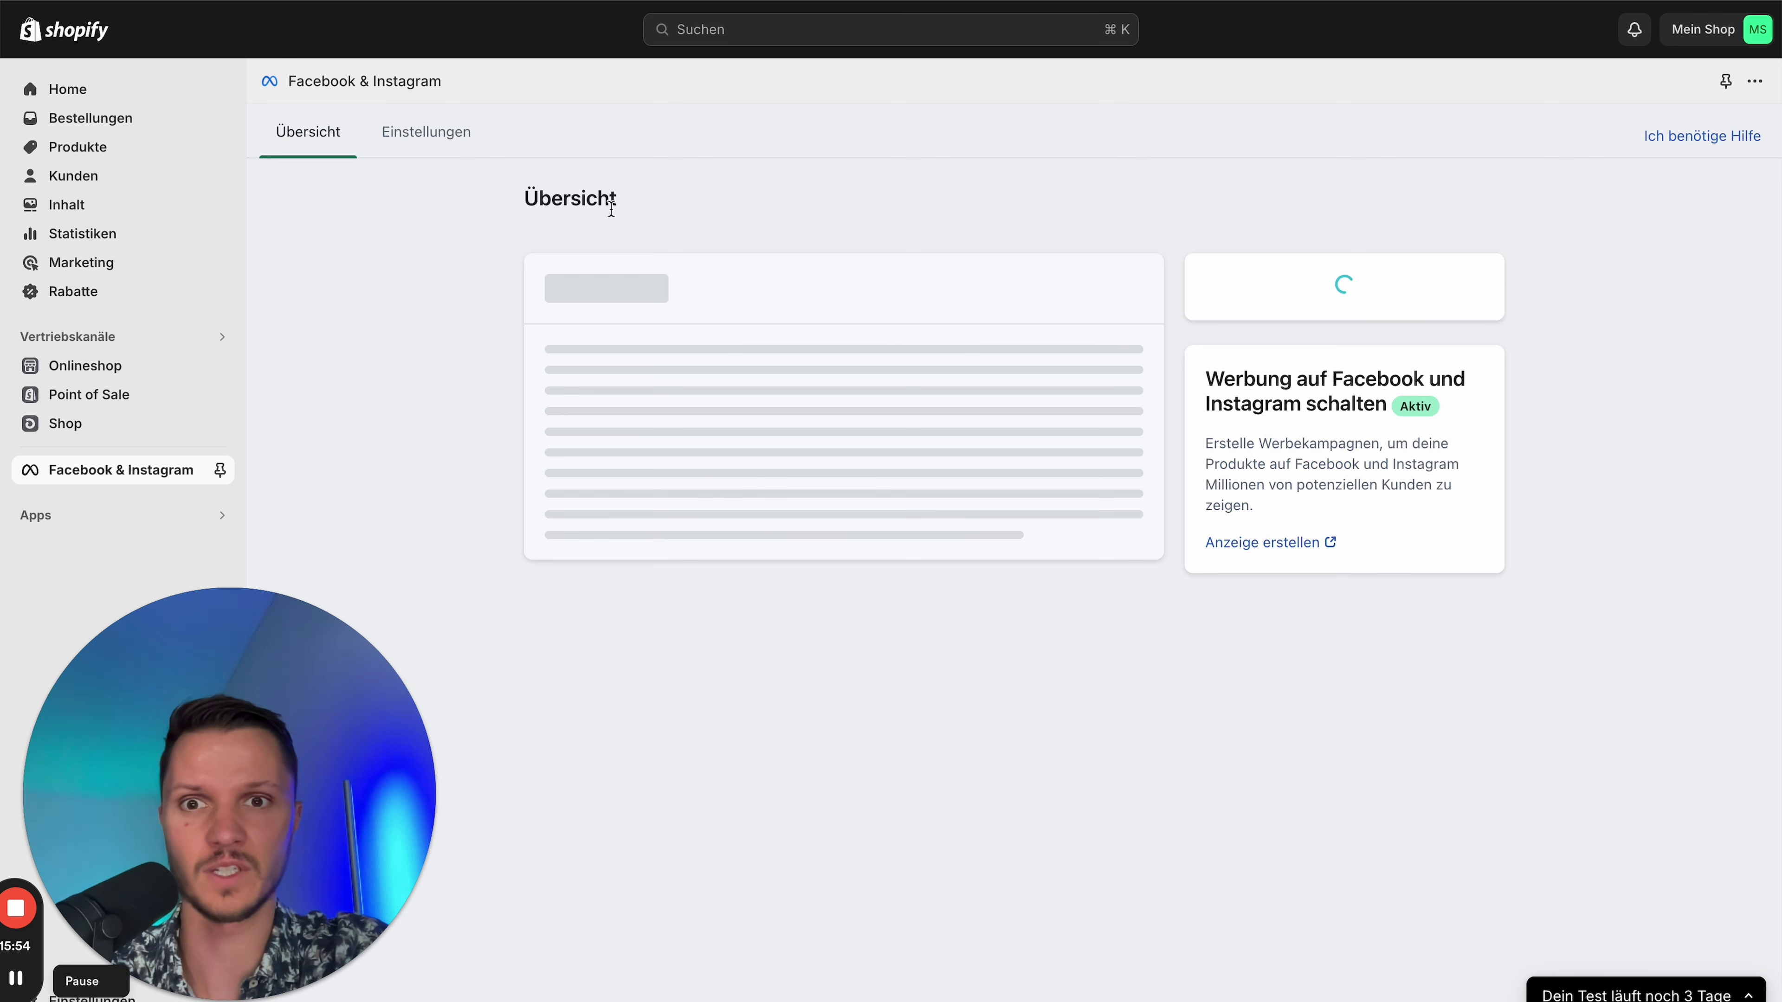
{"action": "left_click_drag", "start_coordinate": [586, 430], "coordinate": [779, 533]}
{"action": "left_click", "coordinate": [707, 172]}
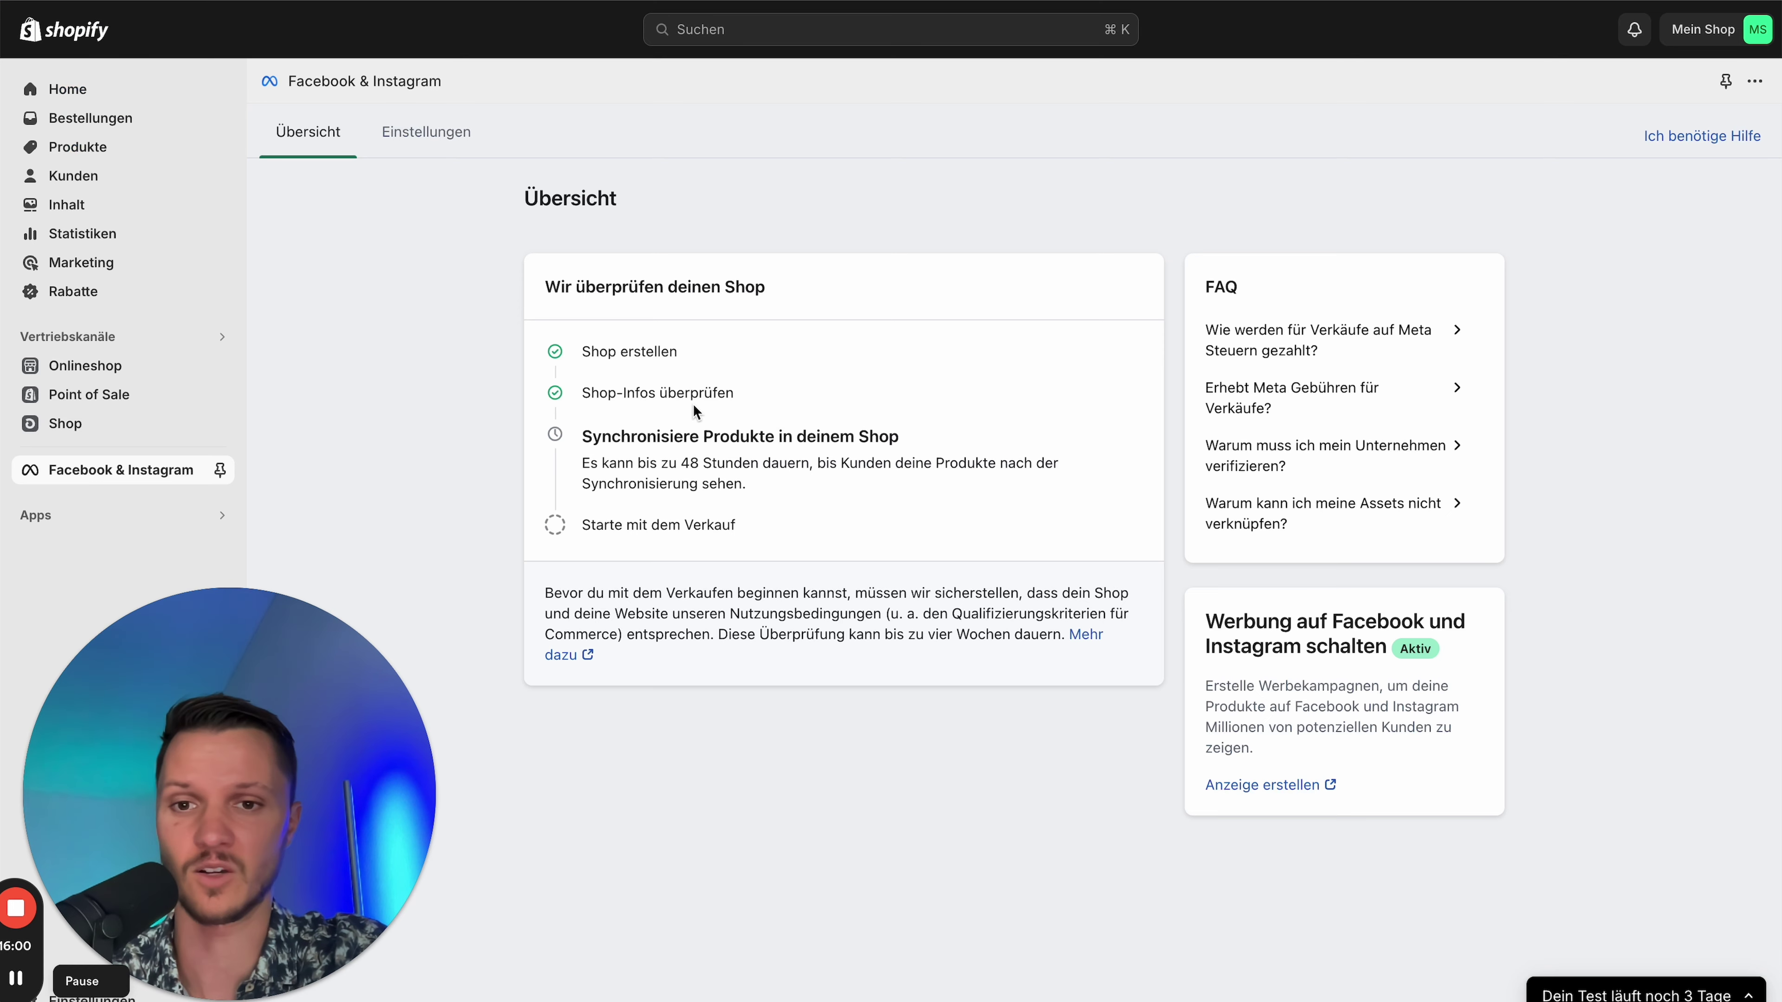
{"action": "left_click_drag", "start_coordinate": [582, 437], "coordinate": [795, 512]}
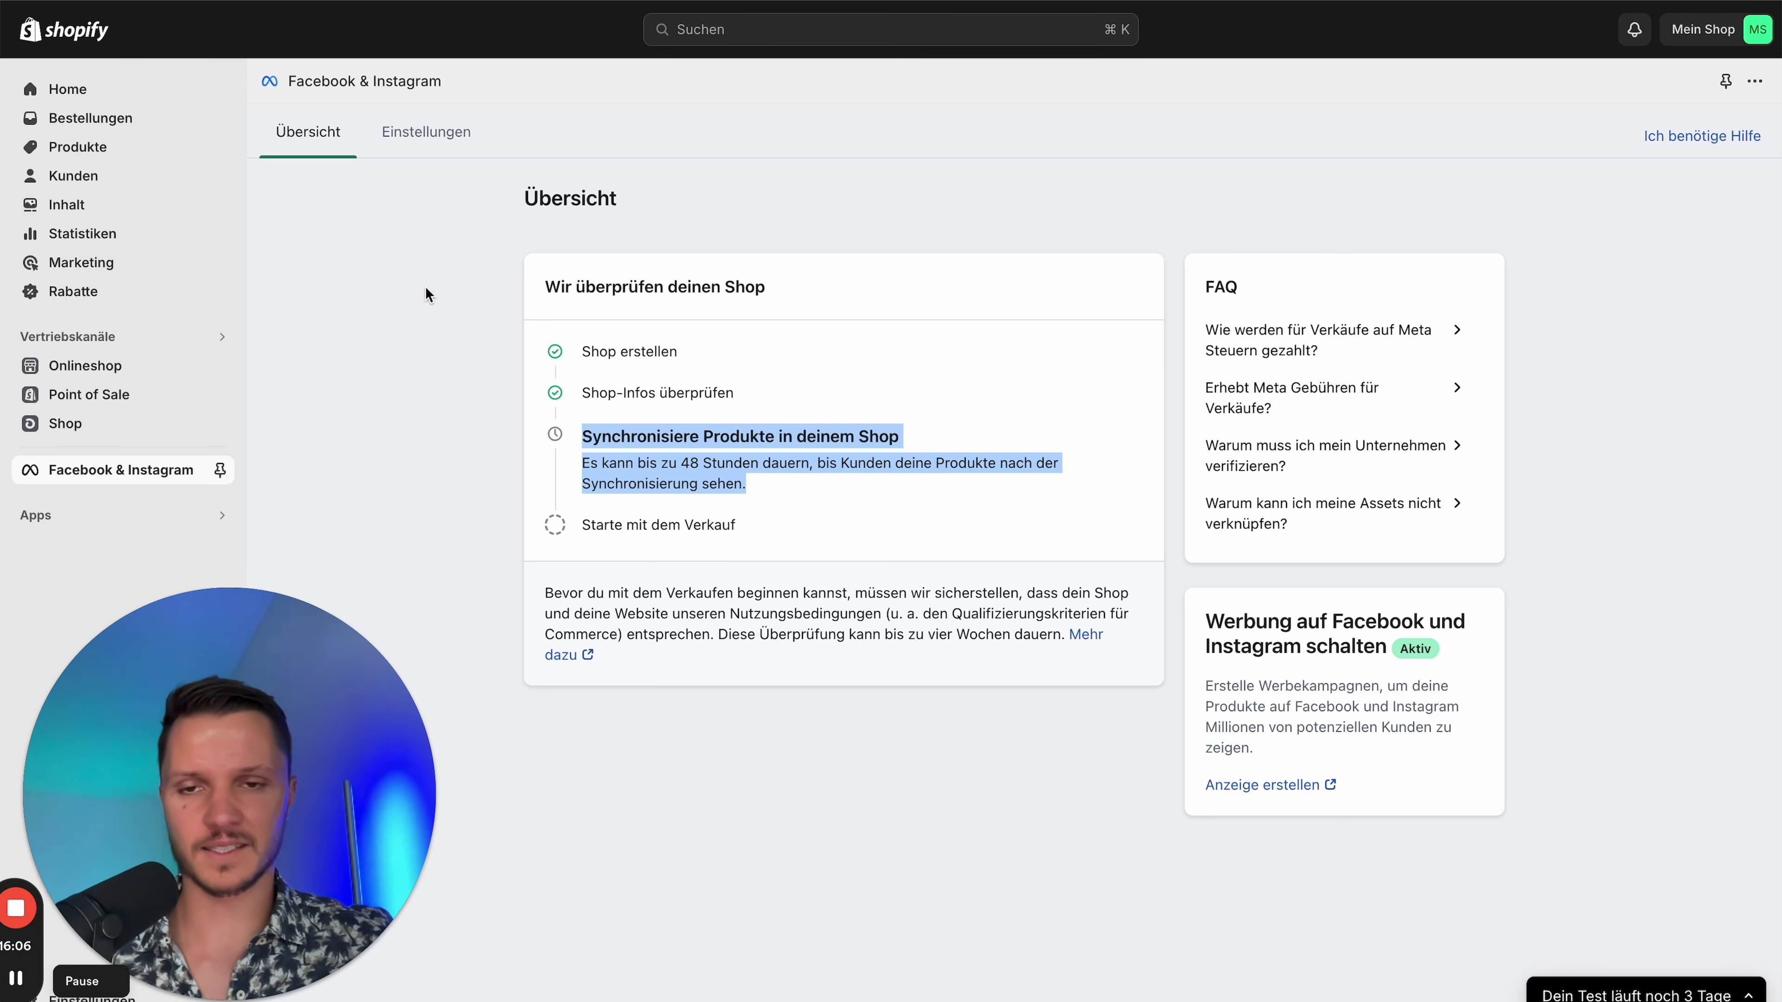
{"action": "left_click", "coordinate": [440, 249]}
- Switch to Meta Ads Manager and create a new campaign with the Sales objective and the Manual sales campaign setup
{"action": "key", "text": "super+Tab"}
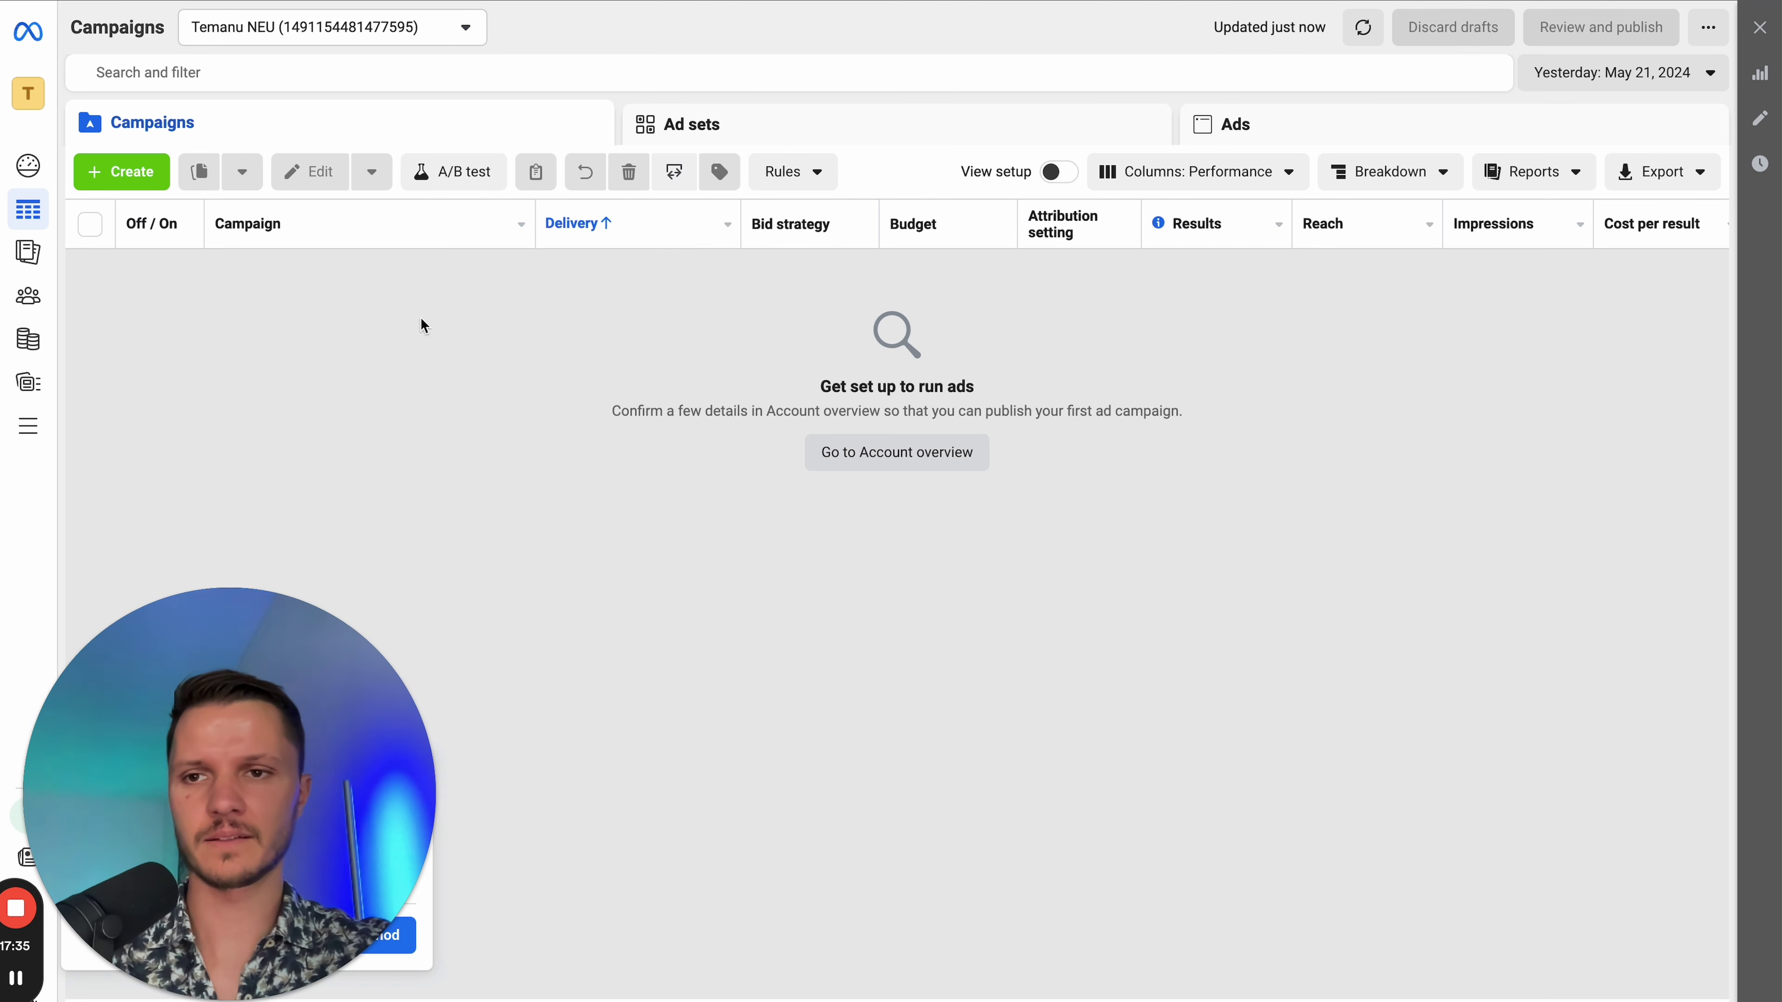
{"action": "left_click", "coordinate": [122, 172]}
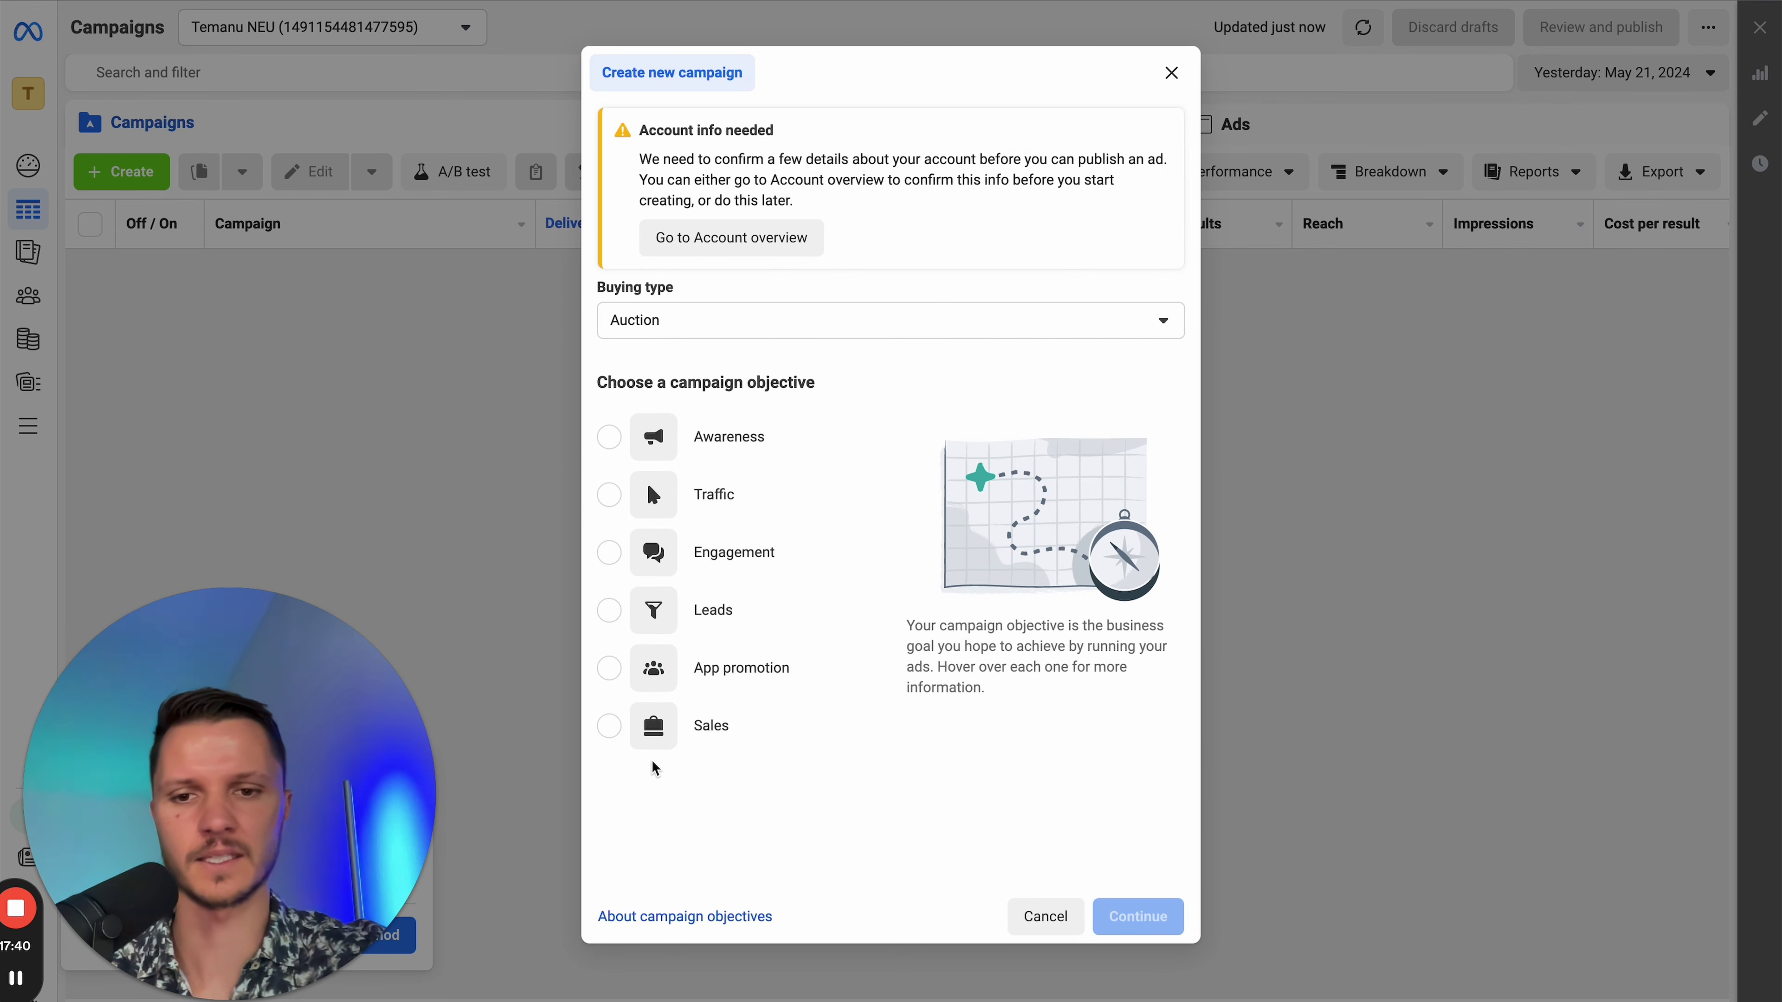
{"action": "mouse_move", "coordinate": [626, 735]}
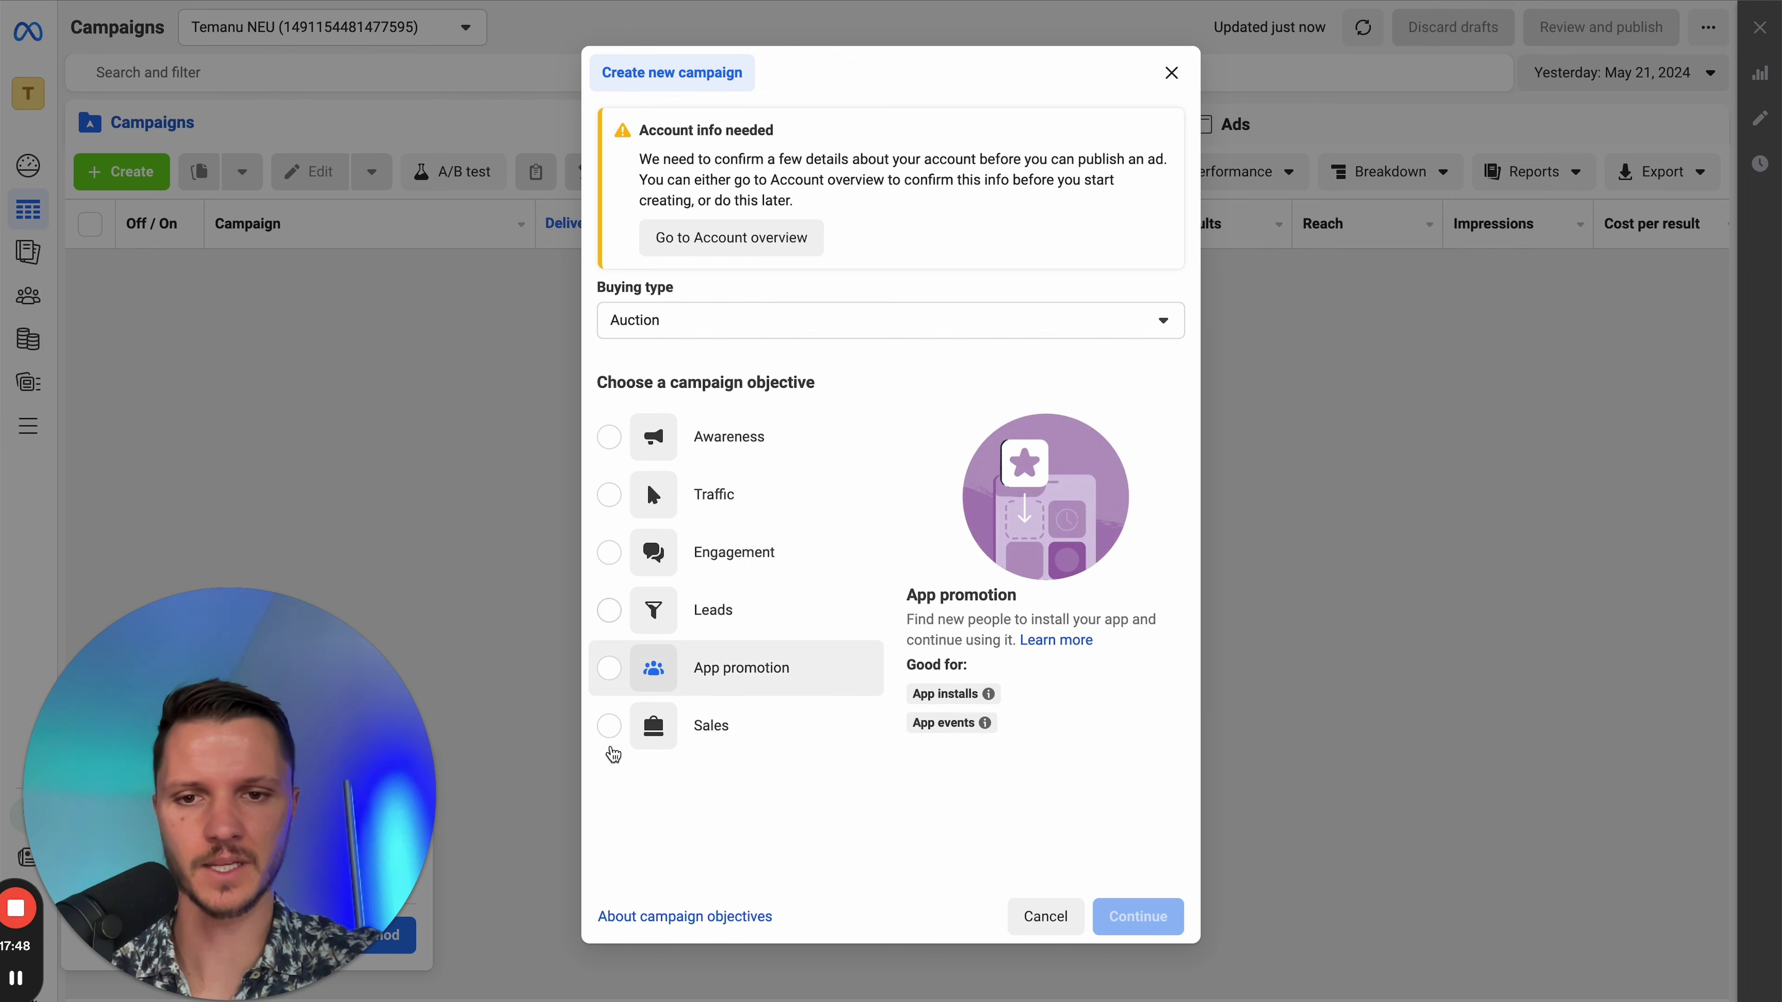
{"action": "left_click", "coordinate": [607, 727]}
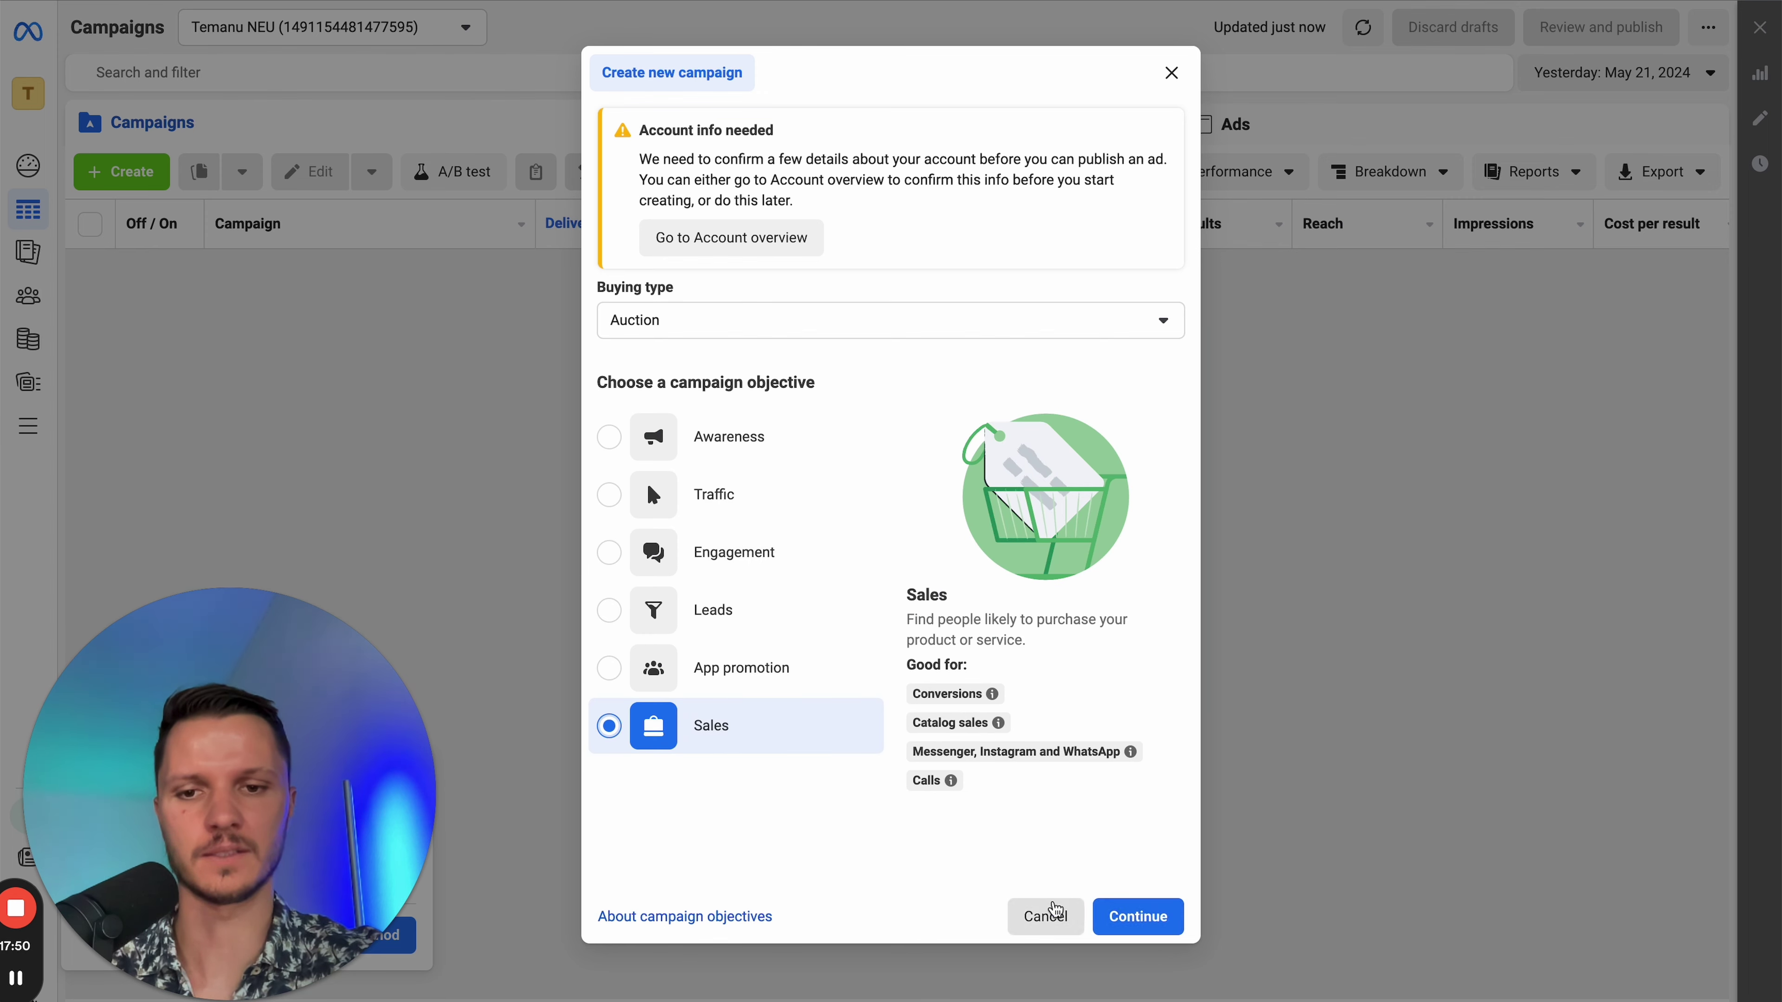
{"action": "left_click", "coordinate": [1151, 920]}
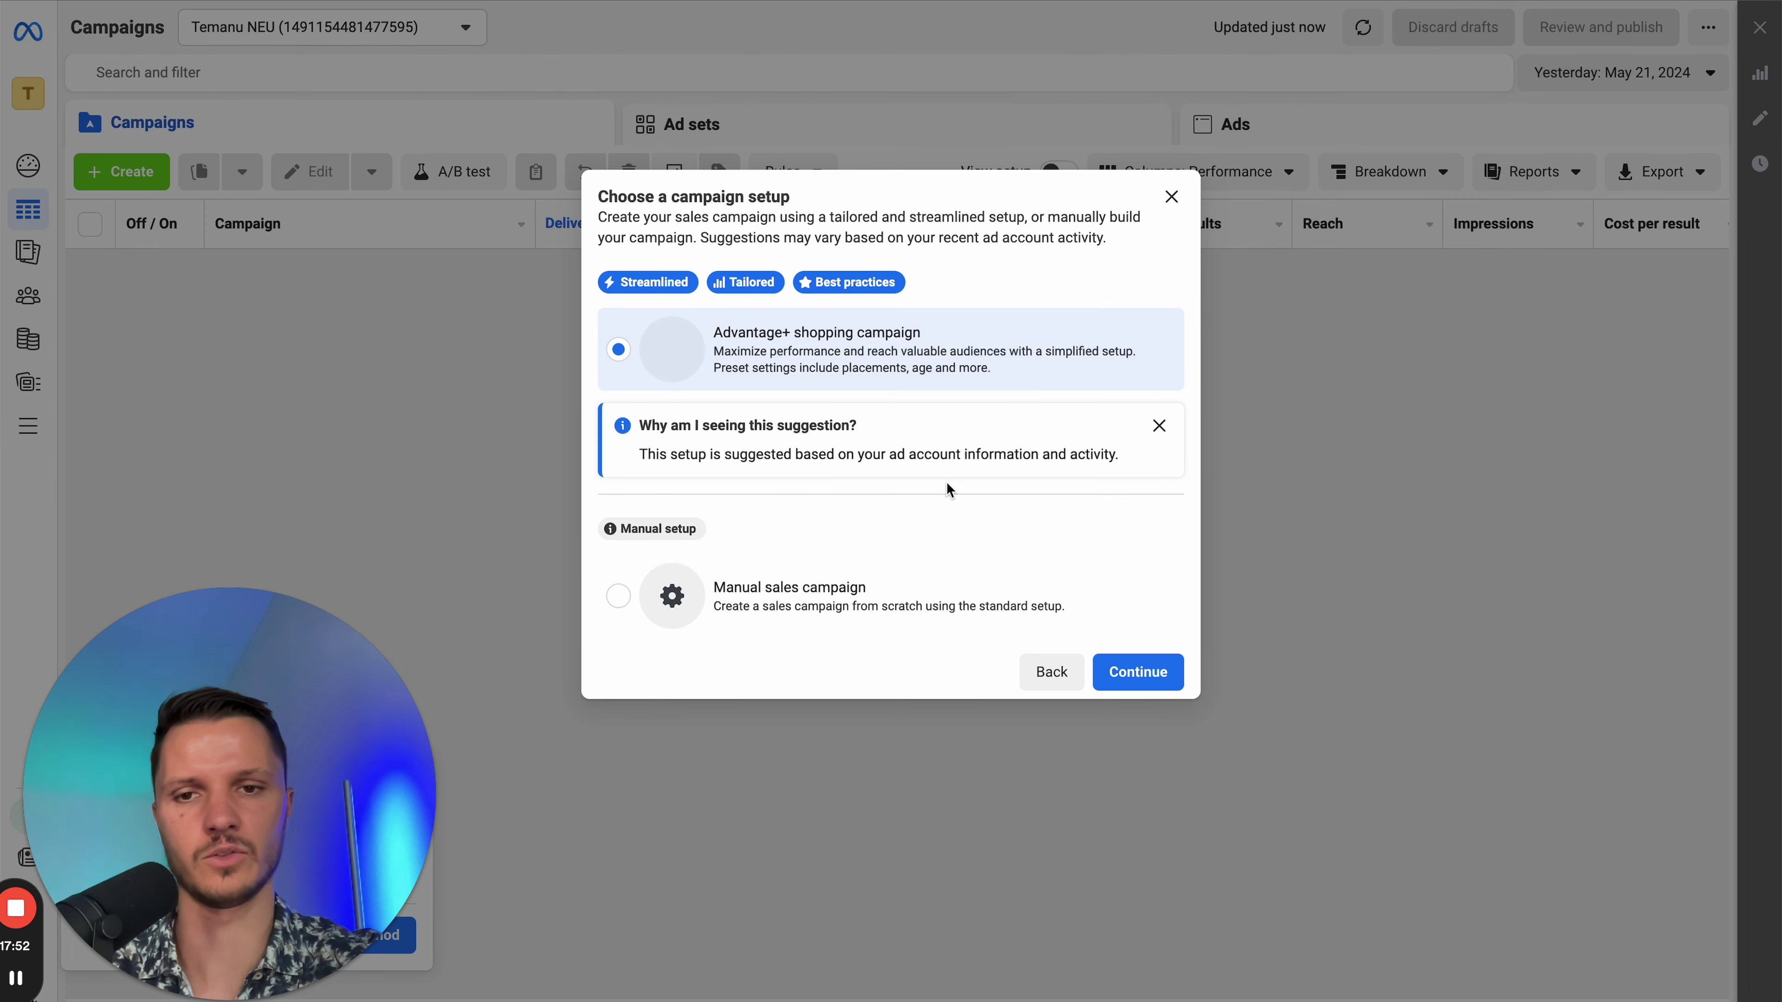
{"action": "left_click", "coordinate": [653, 617]}
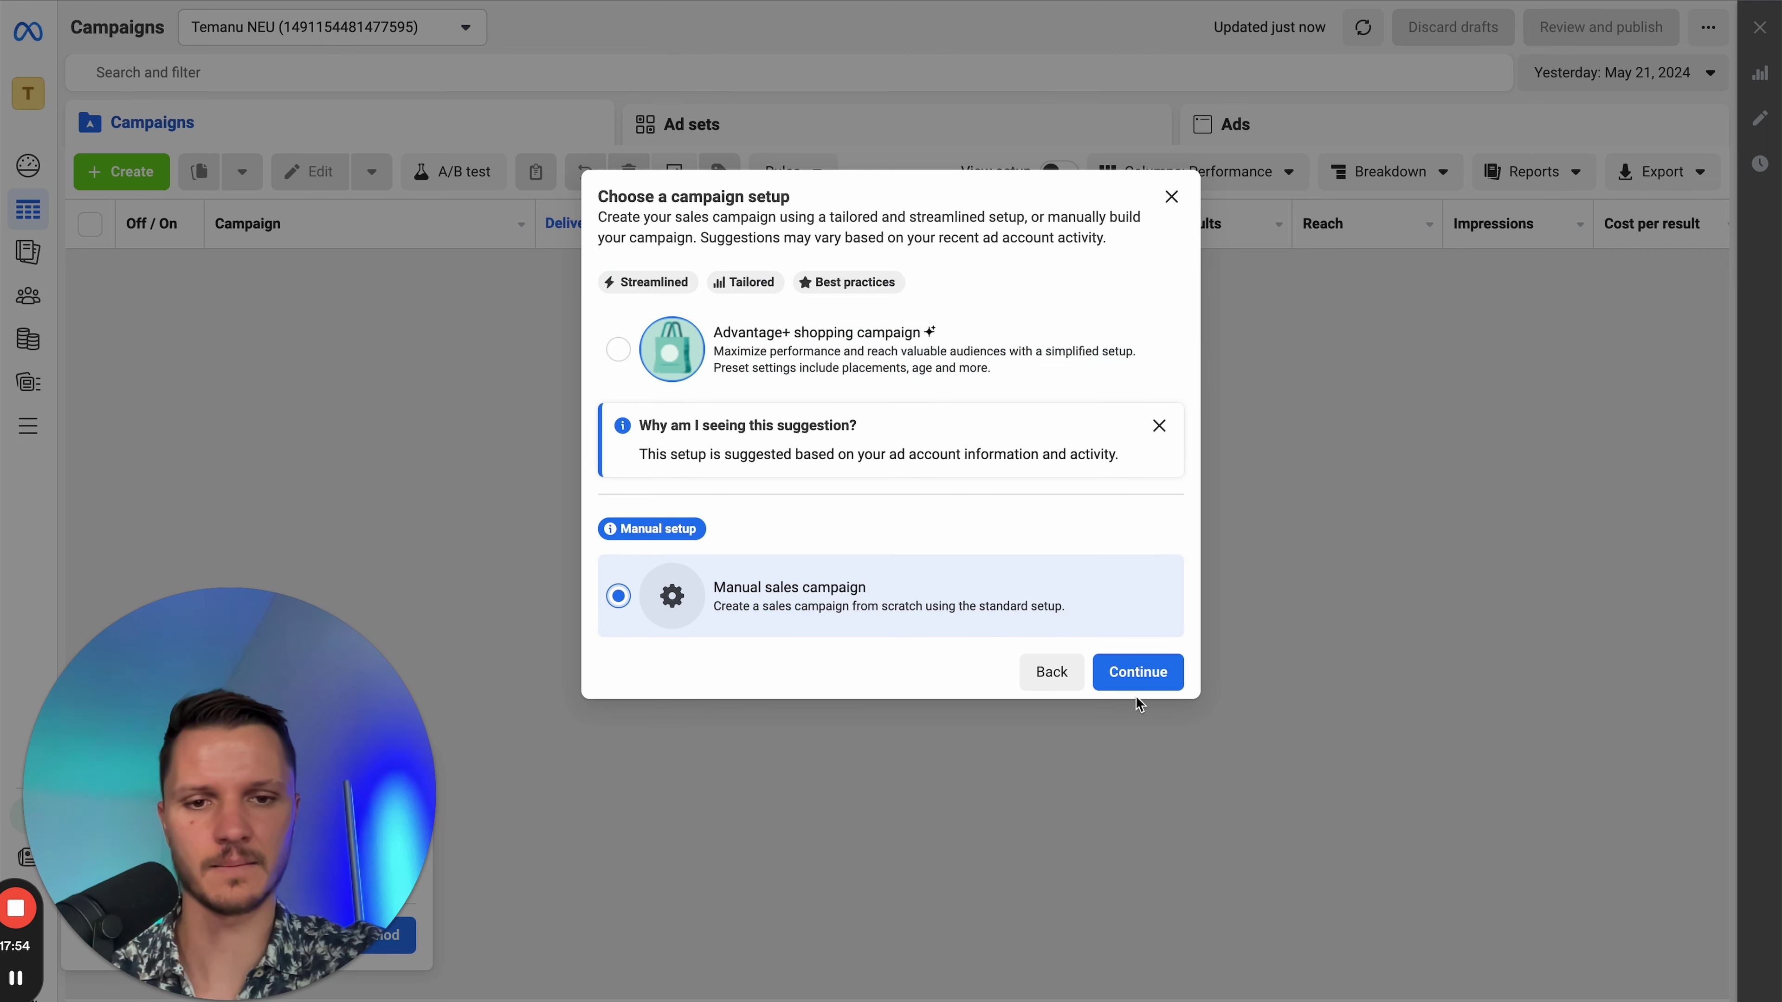
{"action": "left_click", "coordinate": [1137, 672]}
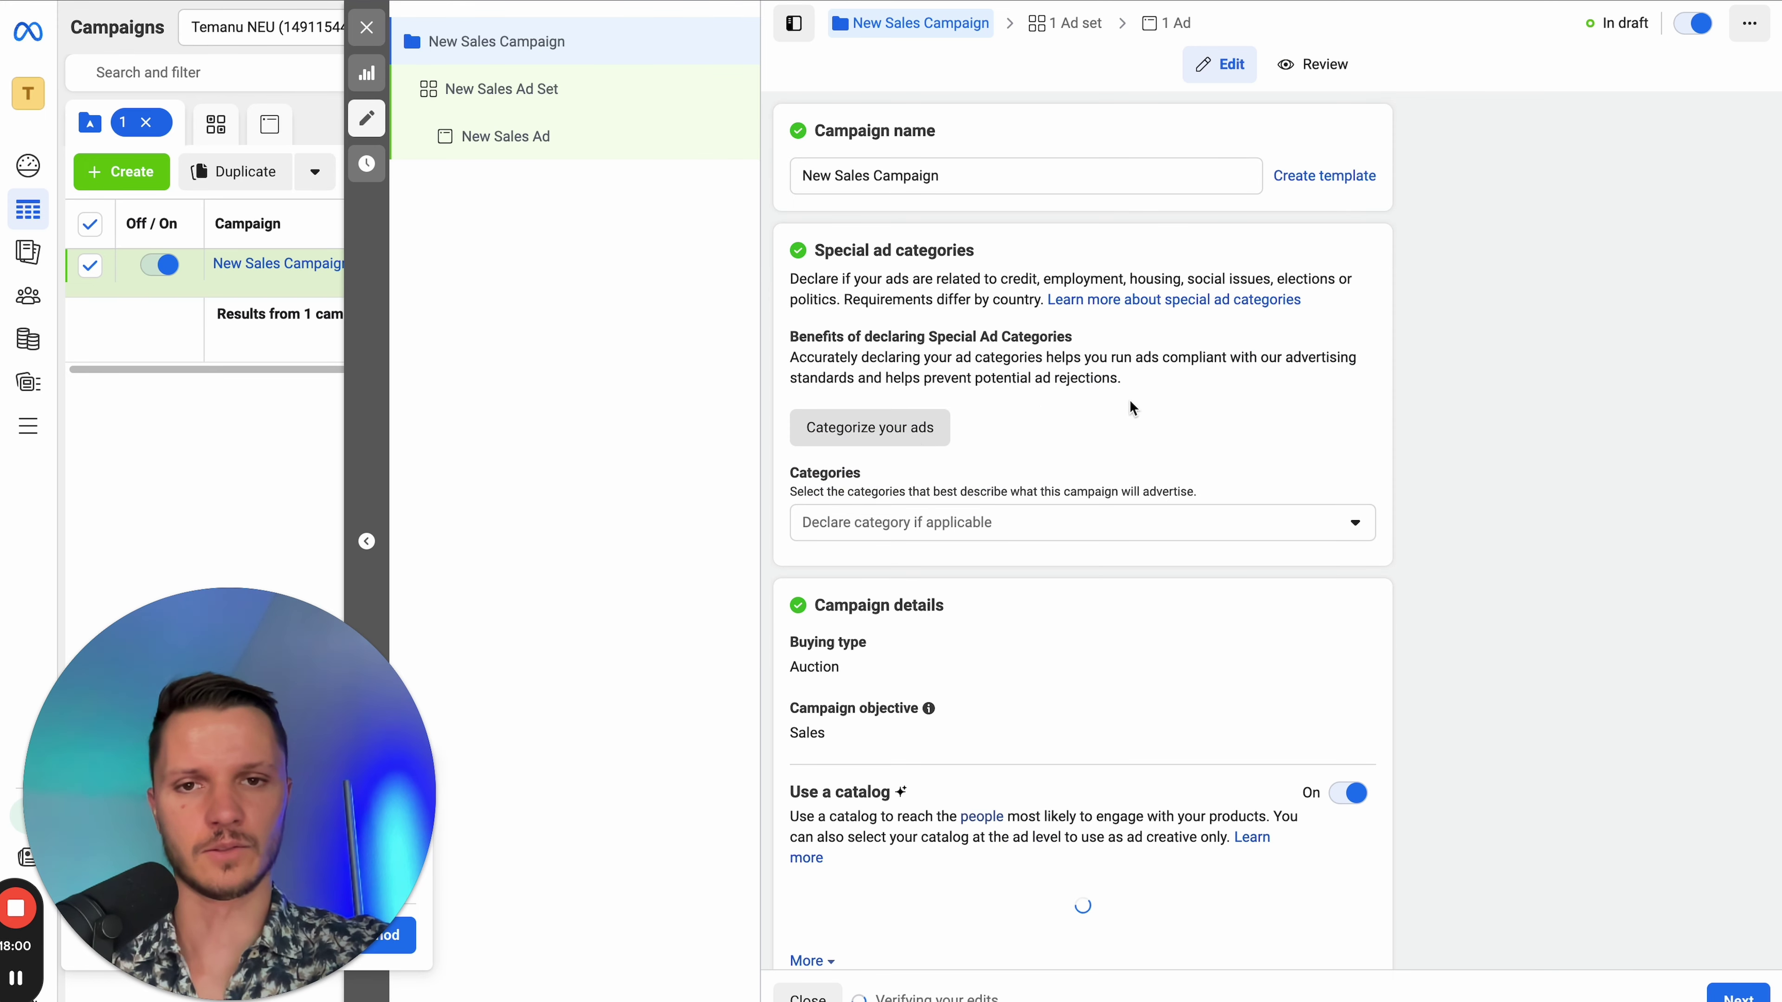
- Turn off the catalog for the new campaign and name the campaign CLUTCH 19€
{"action": "left_click", "coordinate": [1350, 798]}
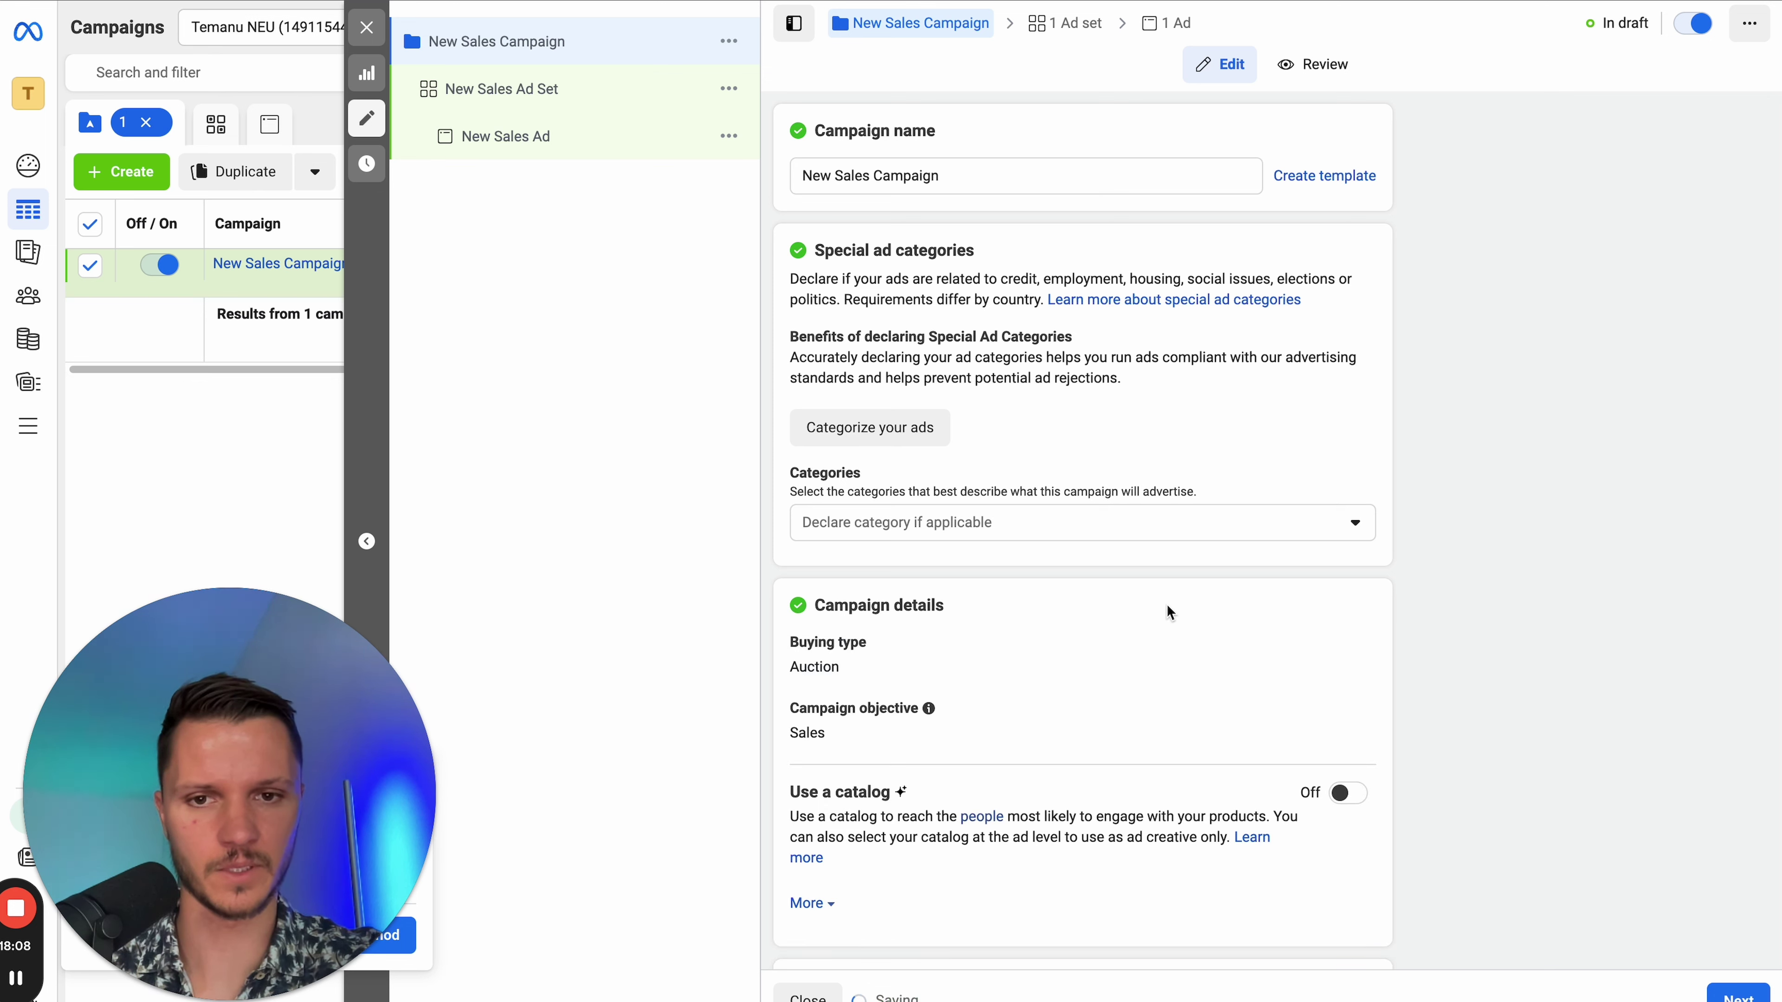
{"action": "triple_click", "coordinate": [945, 176]}
{"action": "type", "text": "CLUTCH 19€"}
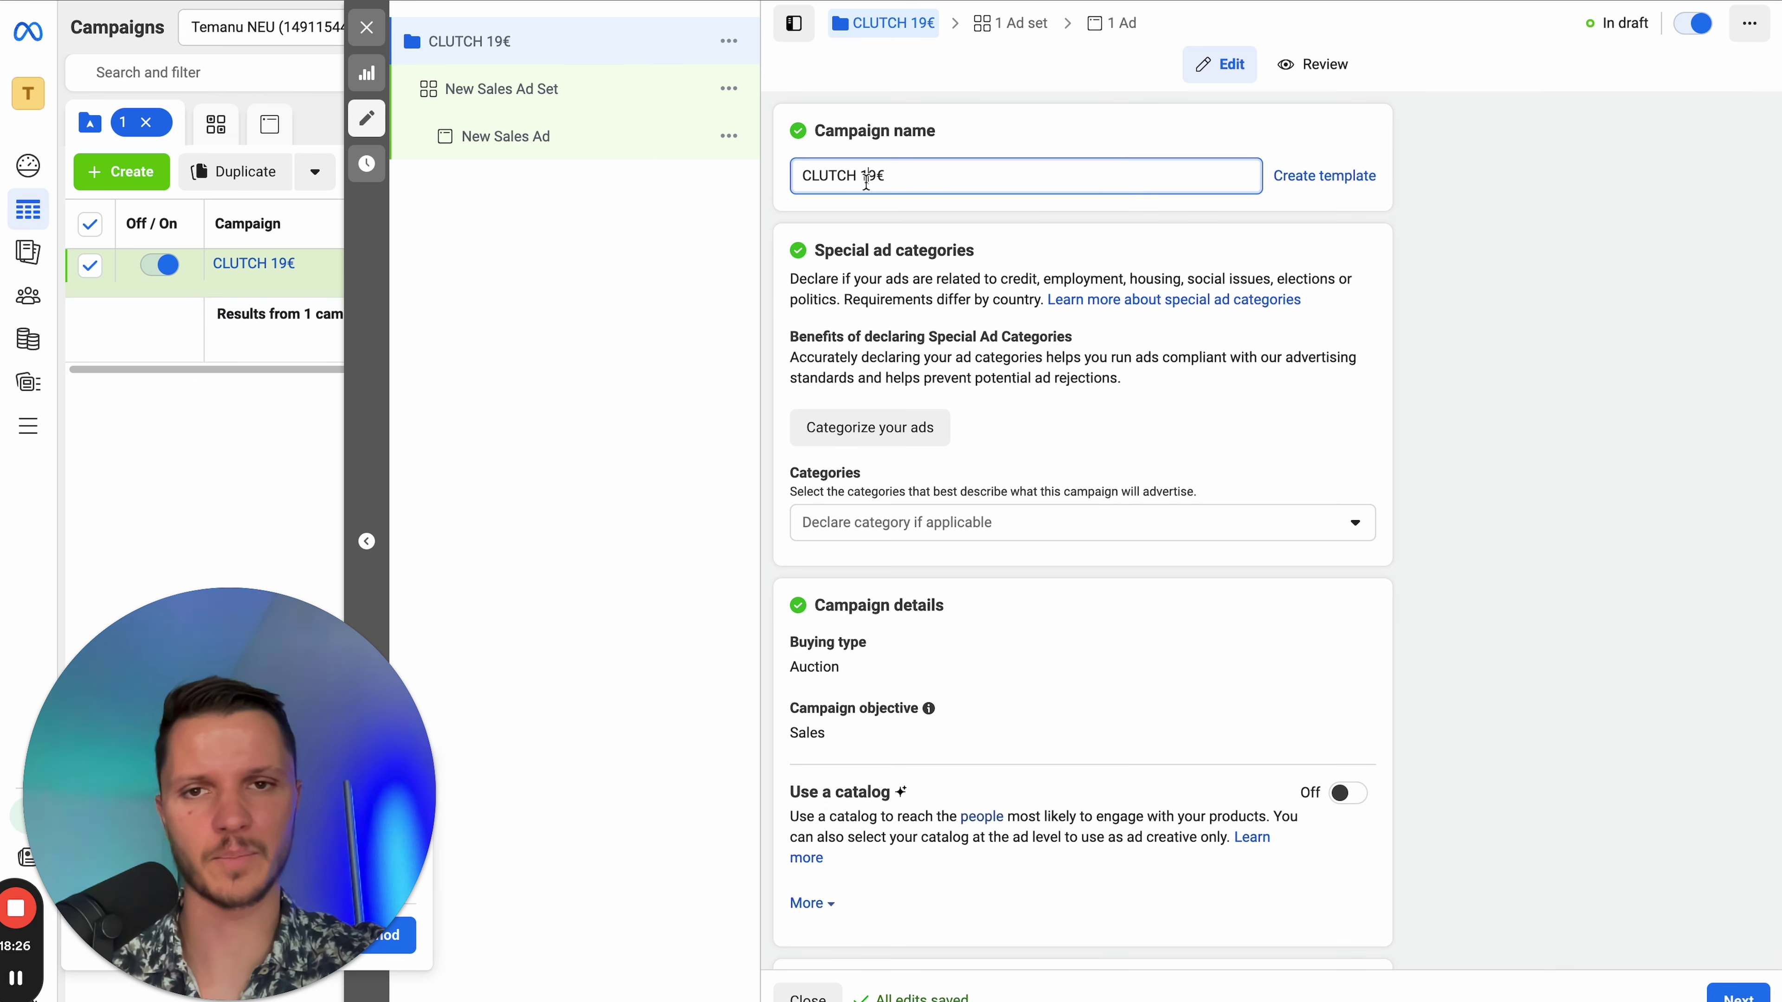
{"action": "triple_click", "coordinate": [868, 181]}
{"action": "left_click", "coordinate": [821, 179]}
{"action": "left_click_drag", "start_coordinate": [862, 177], "coordinate": [951, 180]}
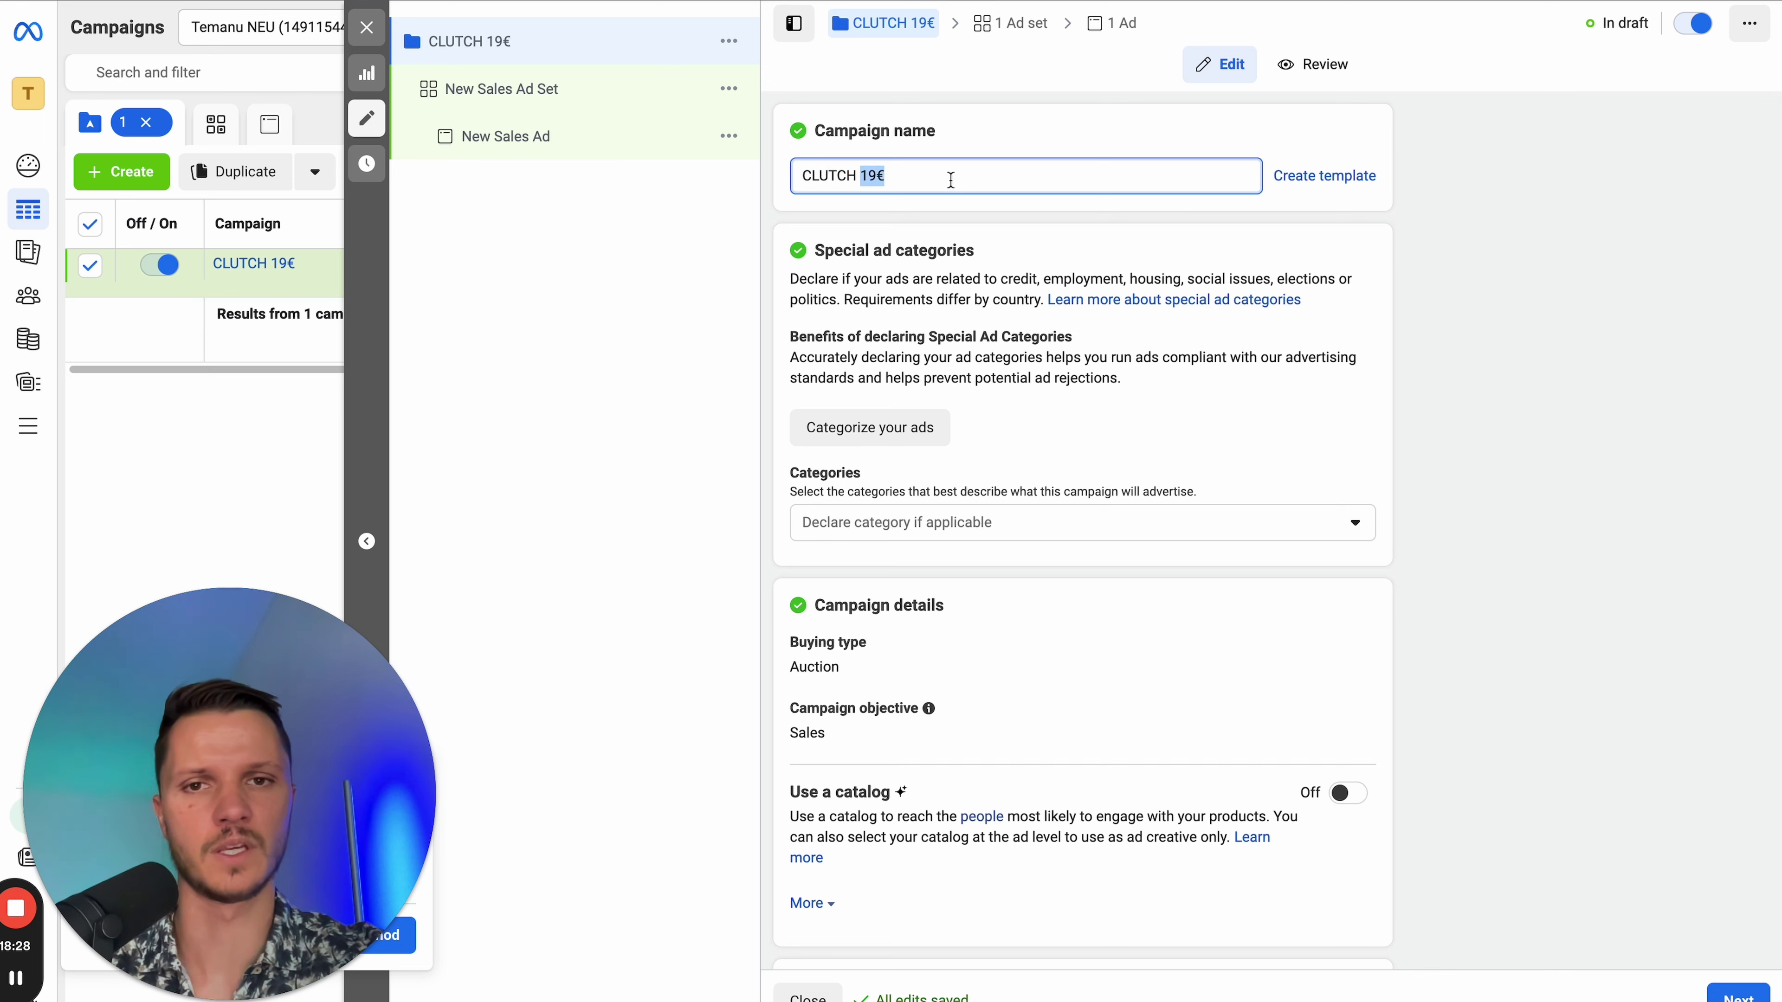
{"action": "left_click", "coordinate": [946, 180]}
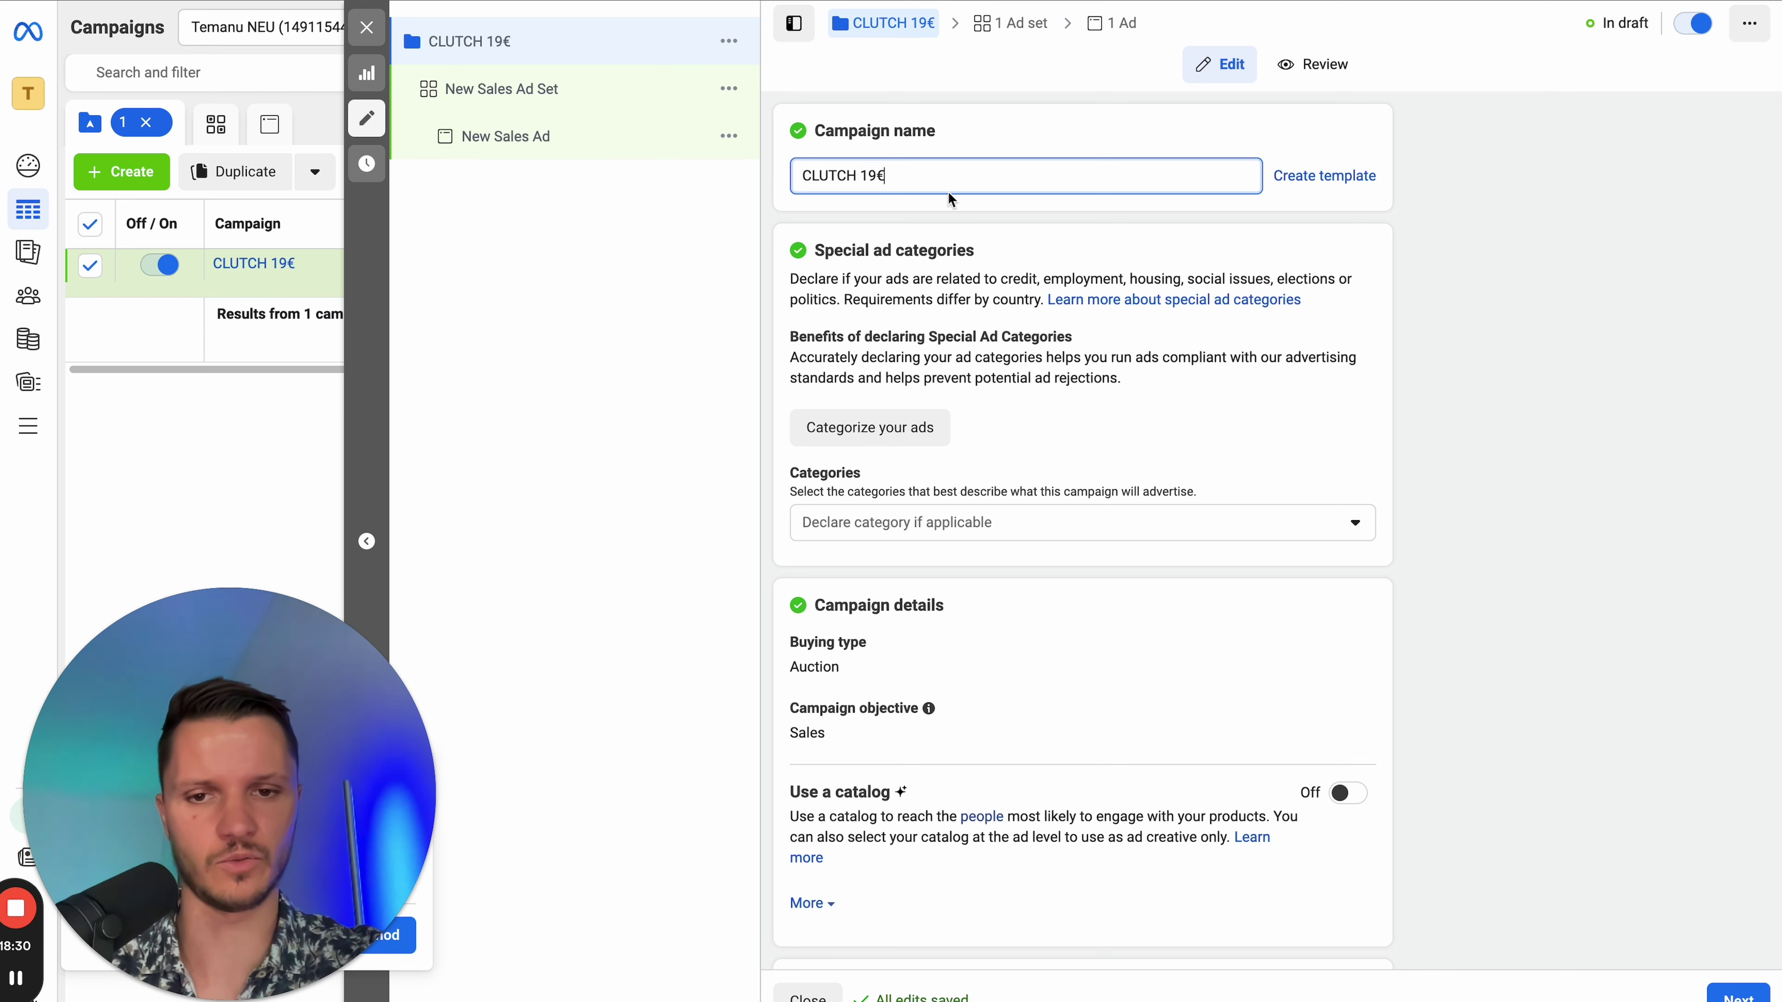
- Continue from the campaign details to the ad set settings and select Temanu's pixel for conversion tracking
{"action": "scroll", "coordinate": [998, 530], "scroll_direction": "down", "scroll_amount": 4}
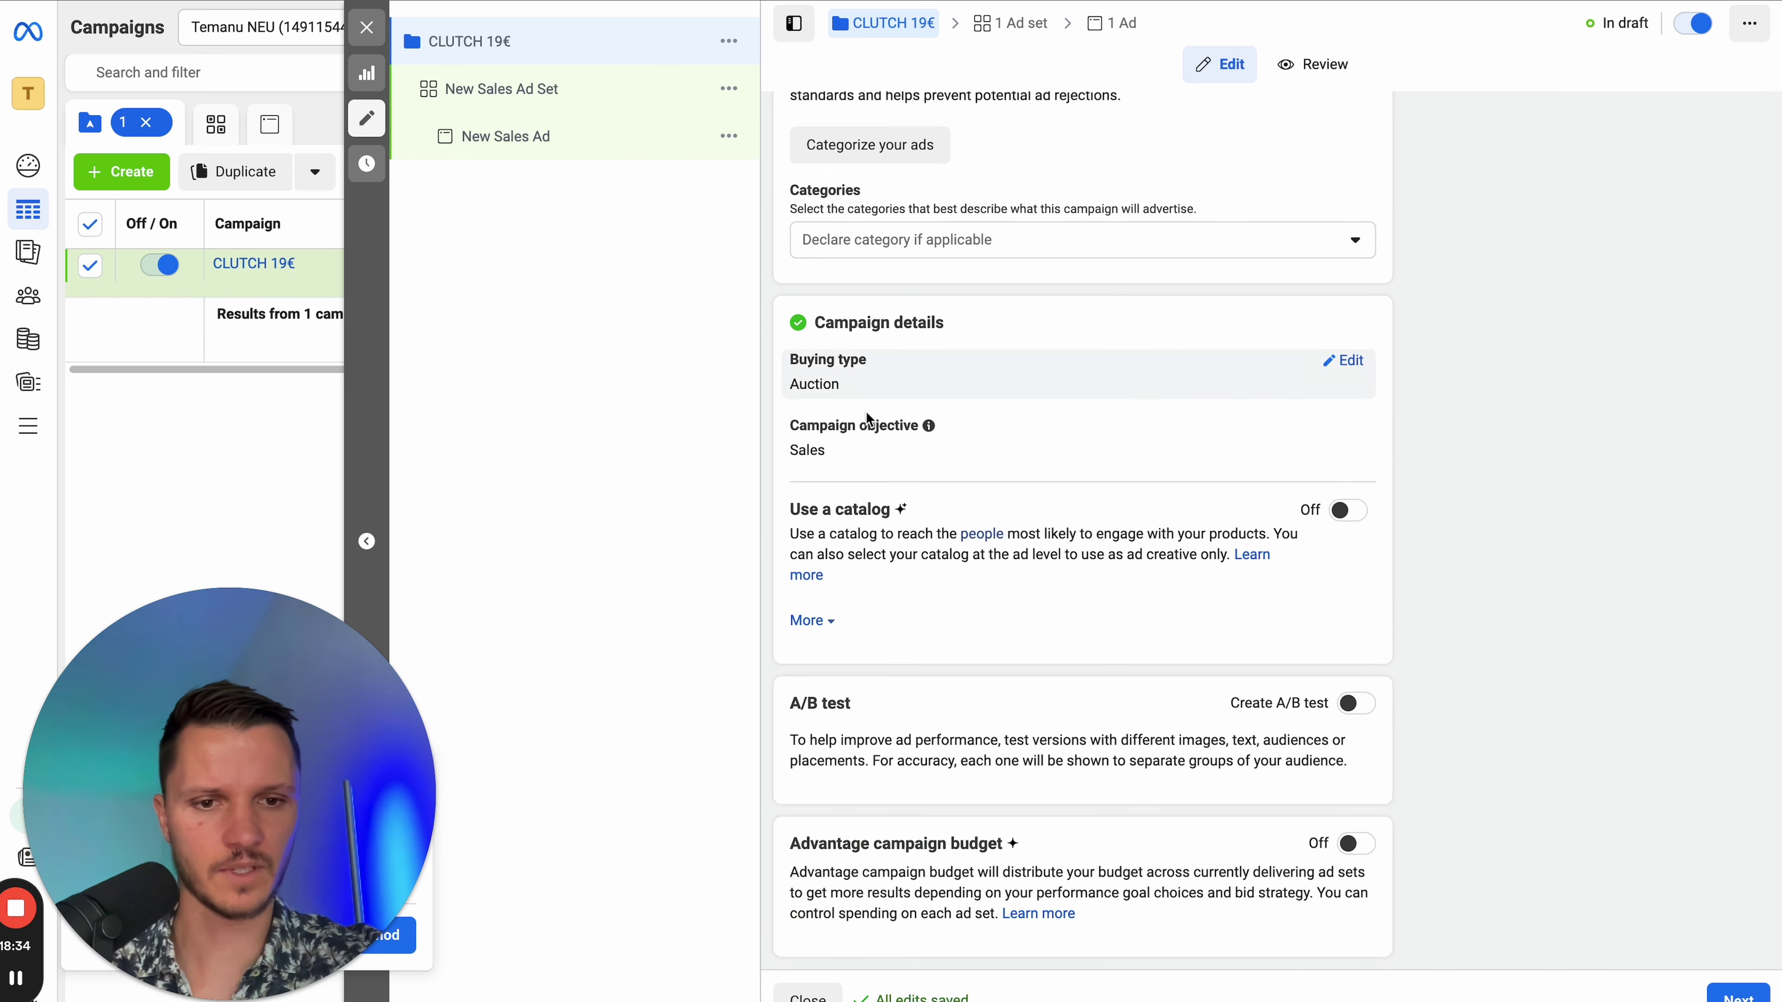
{"action": "scroll", "coordinate": [1142, 390], "scroll_direction": "up", "scroll_amount": 4}
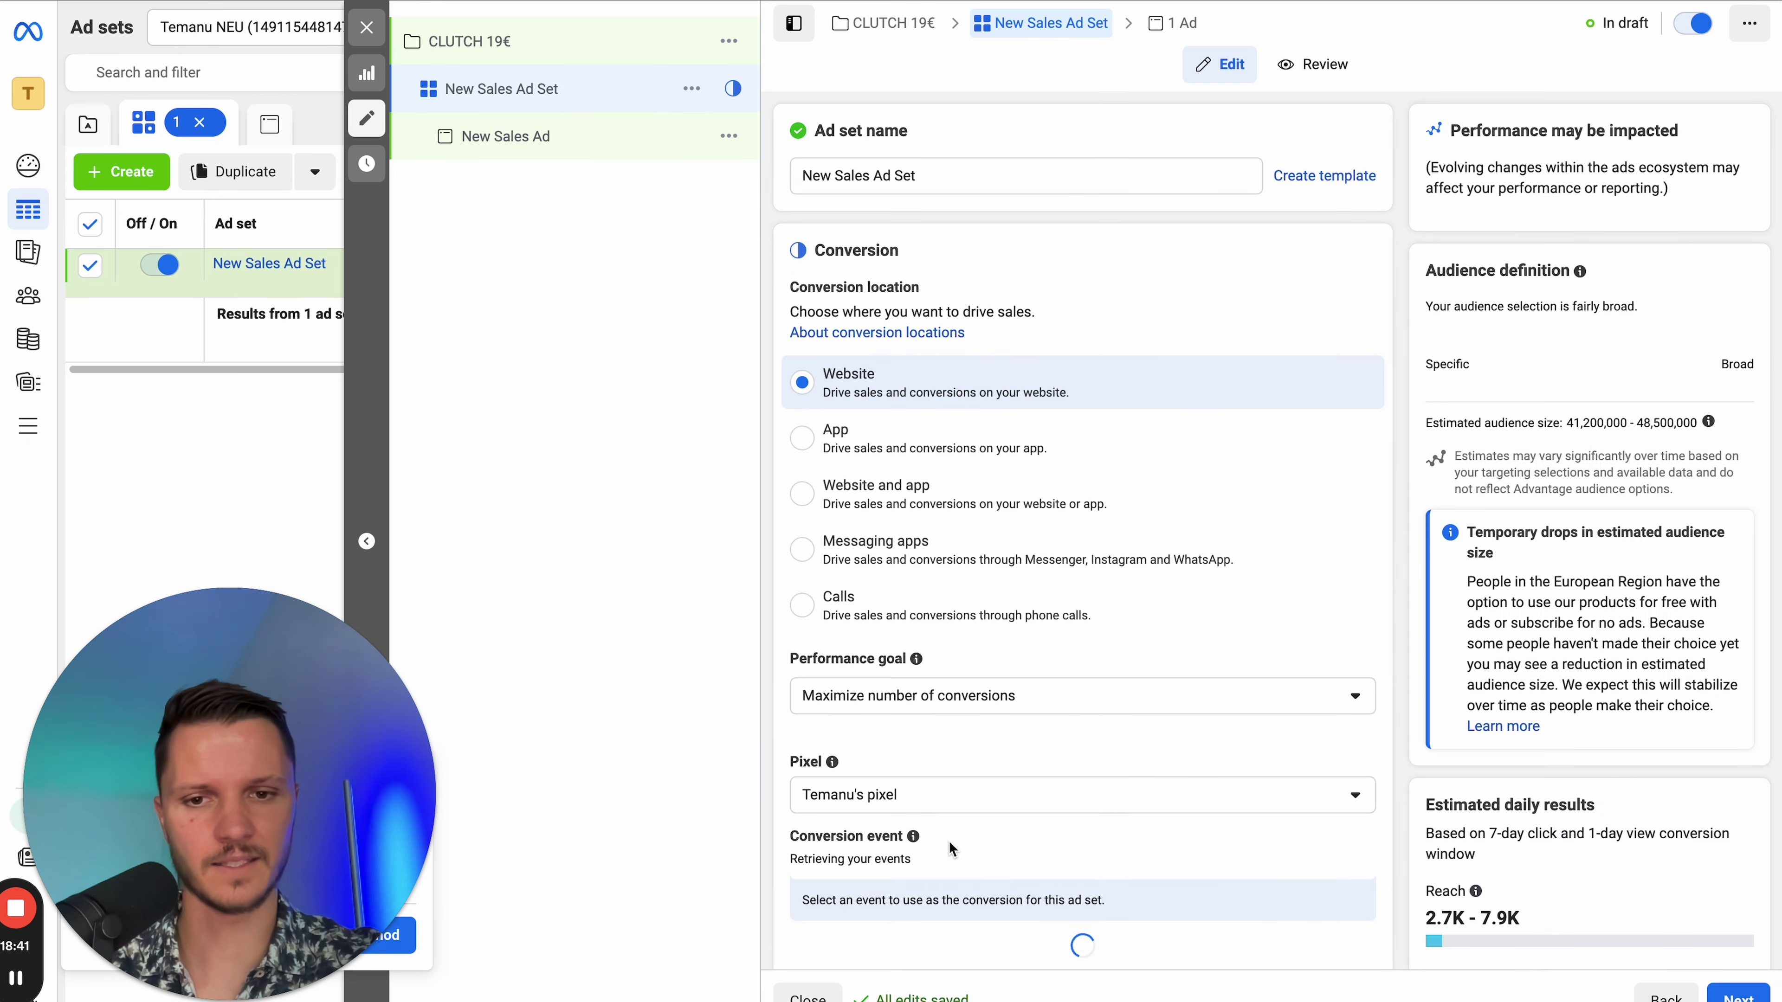
{"action": "left_click", "coordinate": [943, 800]}
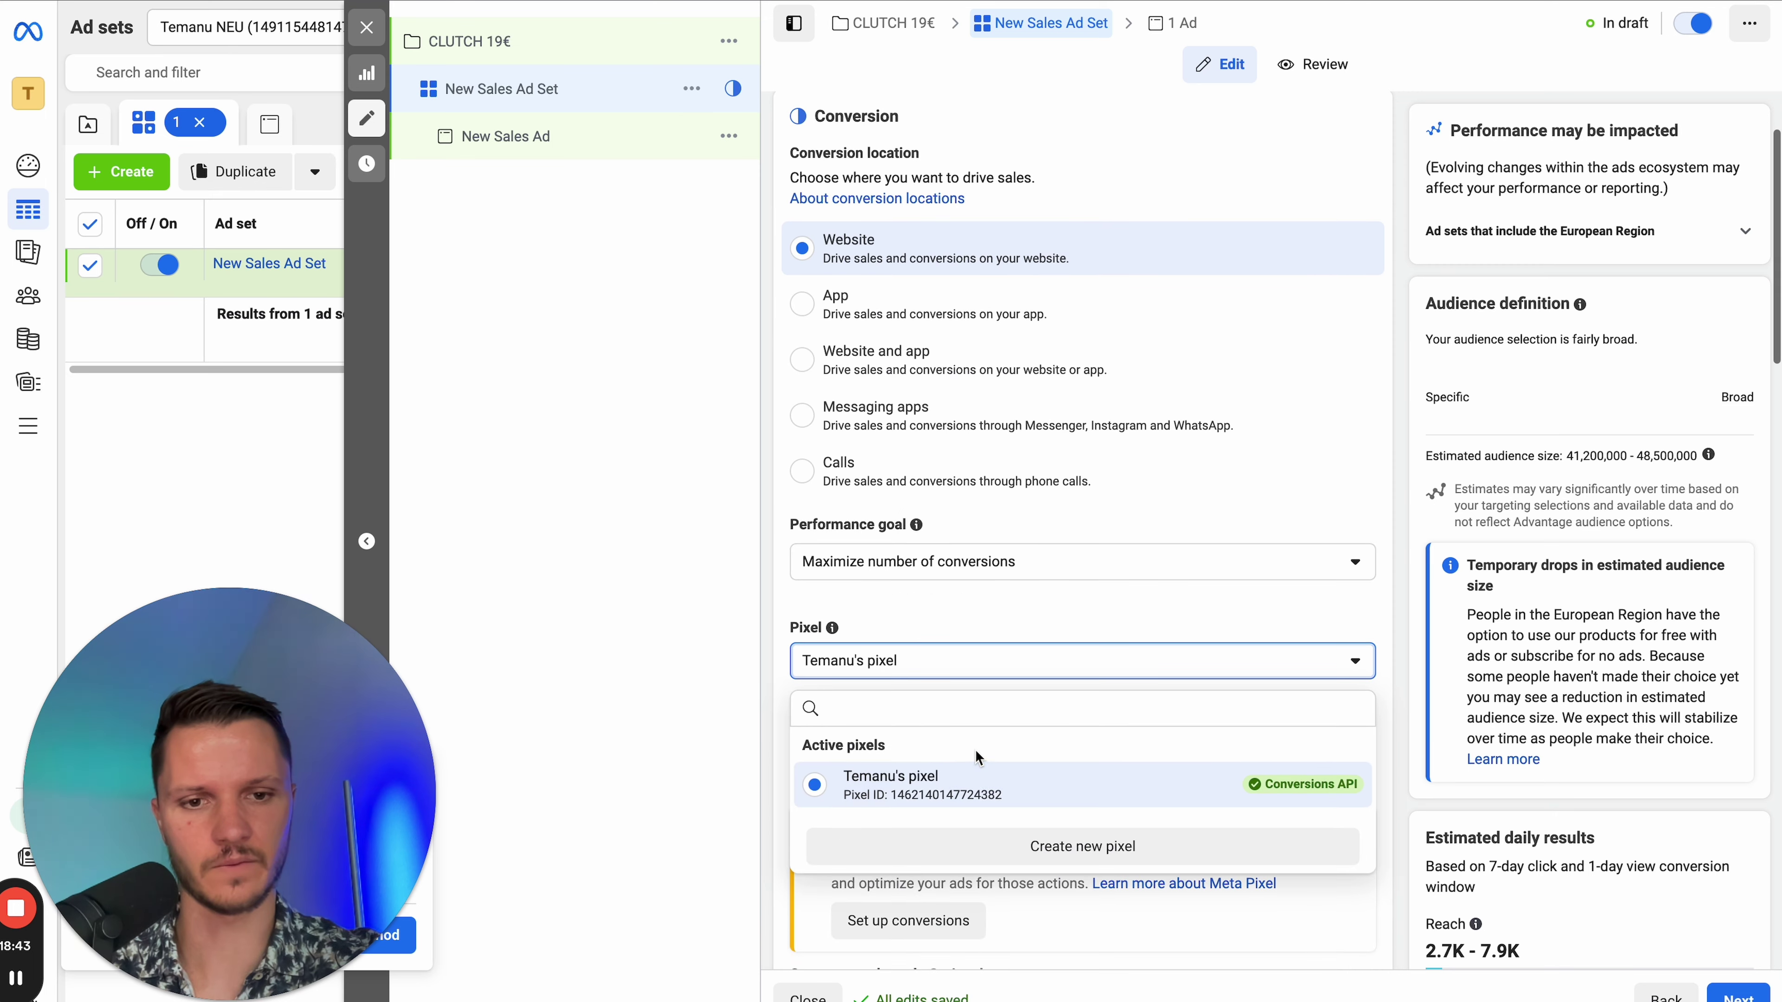
{"action": "left_click", "coordinate": [889, 795]}
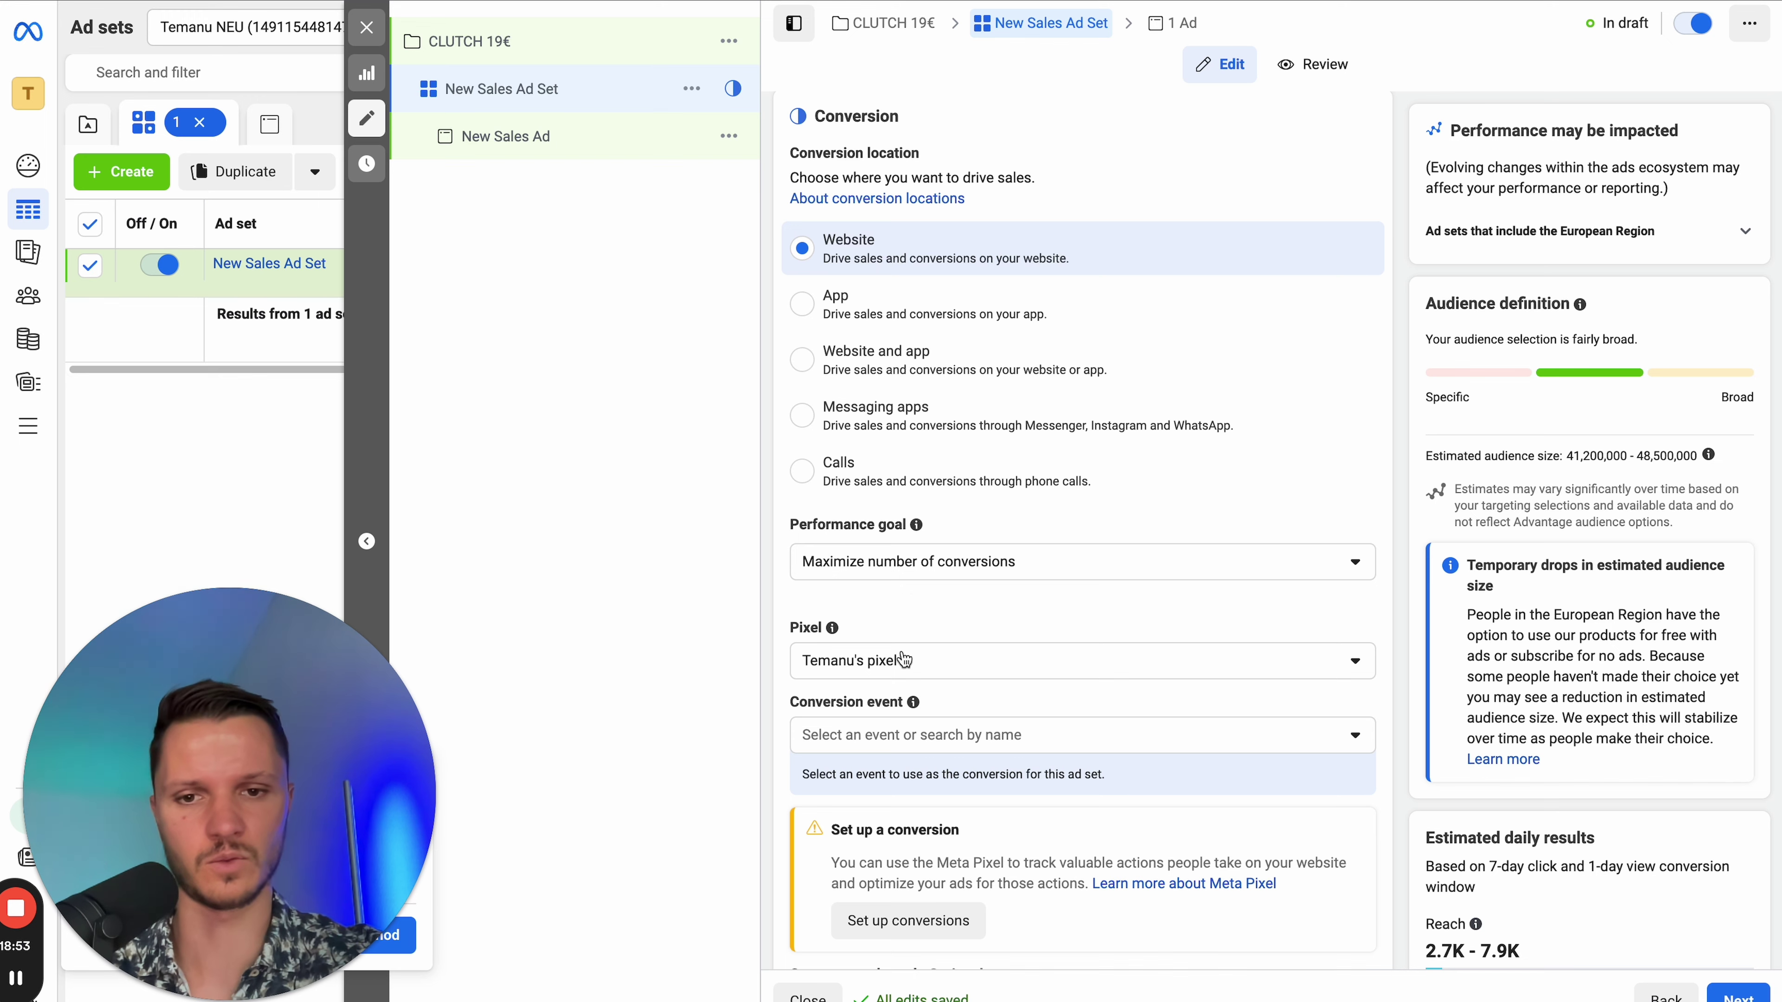
- Rename the ad set as Ad 1
{"action": "scroll", "coordinate": [977, 638], "scroll_direction": "up", "scroll_amount": 2}
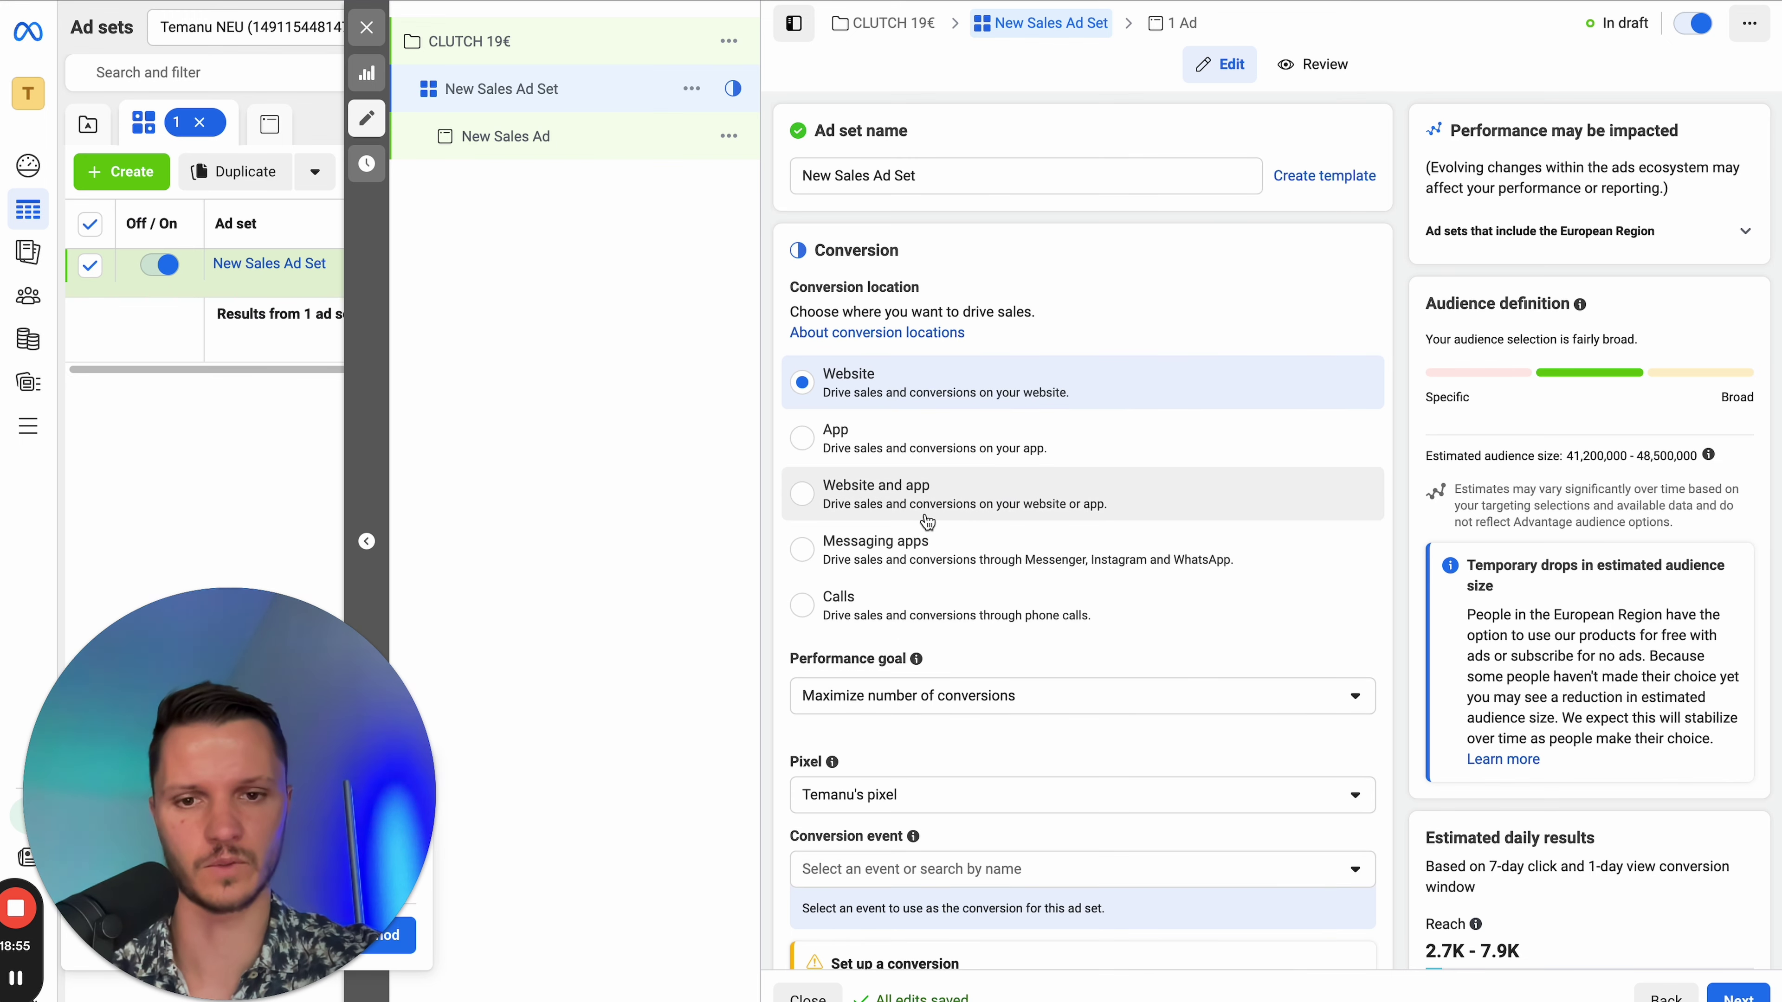
{"action": "triple_click", "coordinate": [843, 177]}
{"action": "type", "text": "Ad 1"}
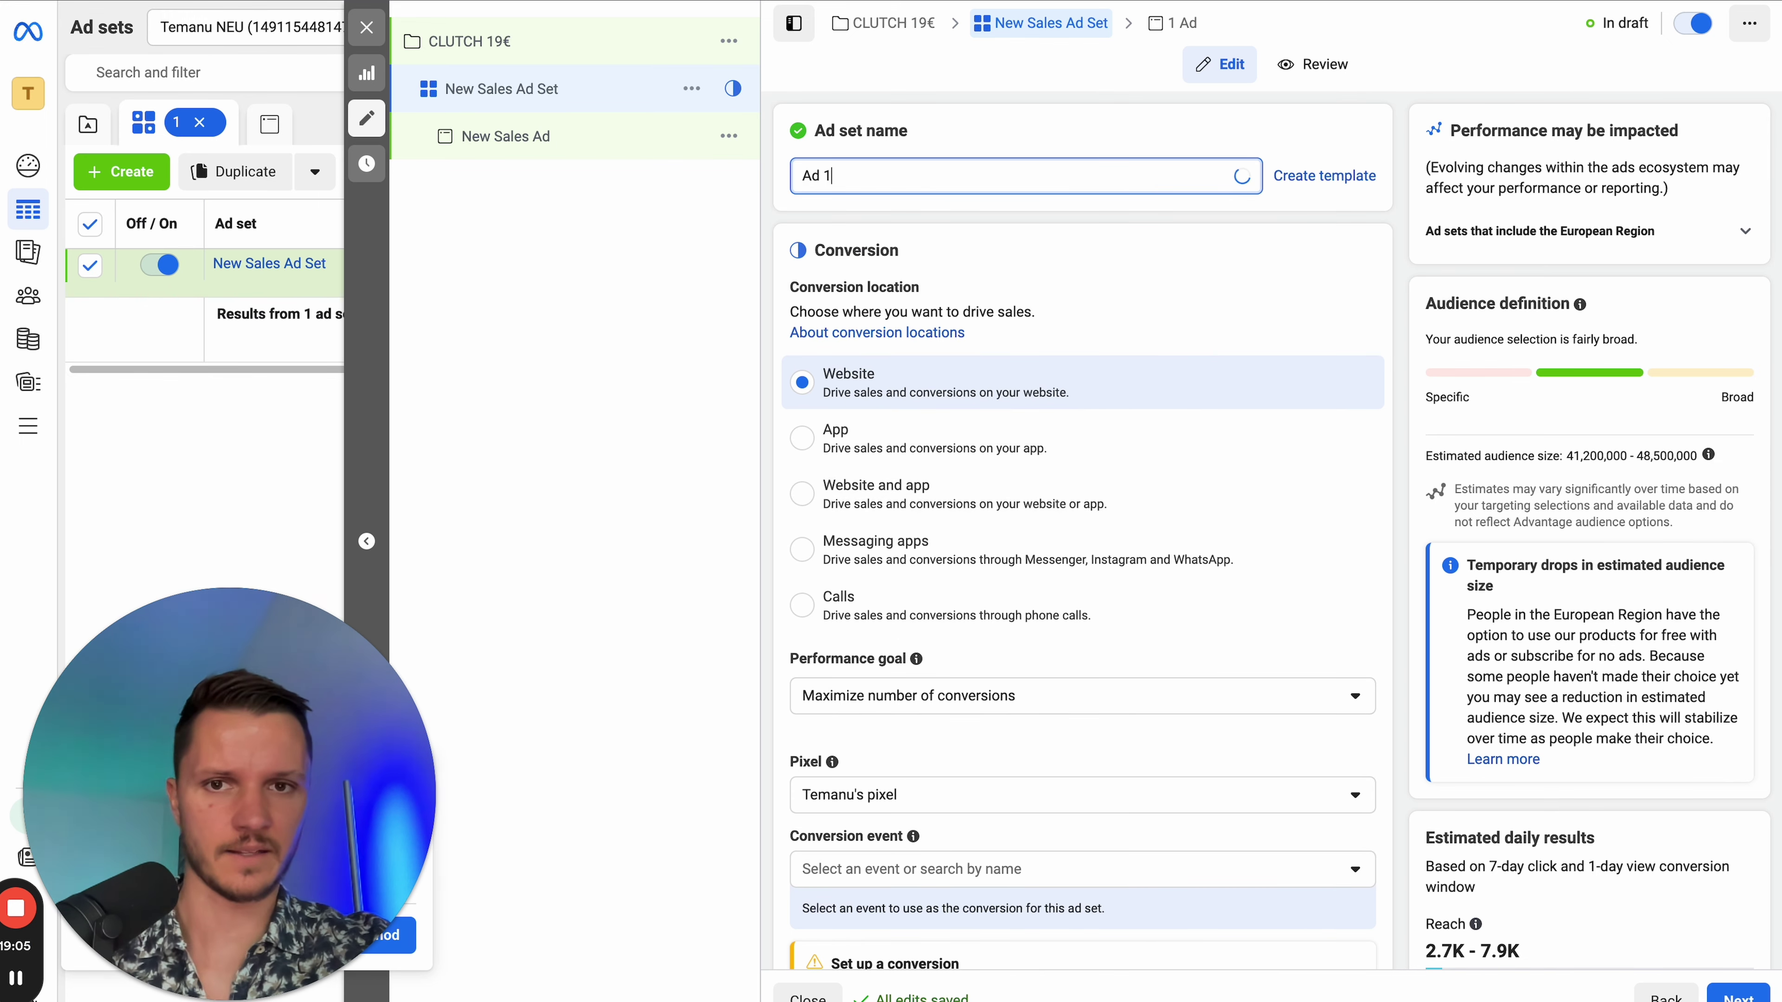
{"action": "left_click", "coordinate": [865, 209]}
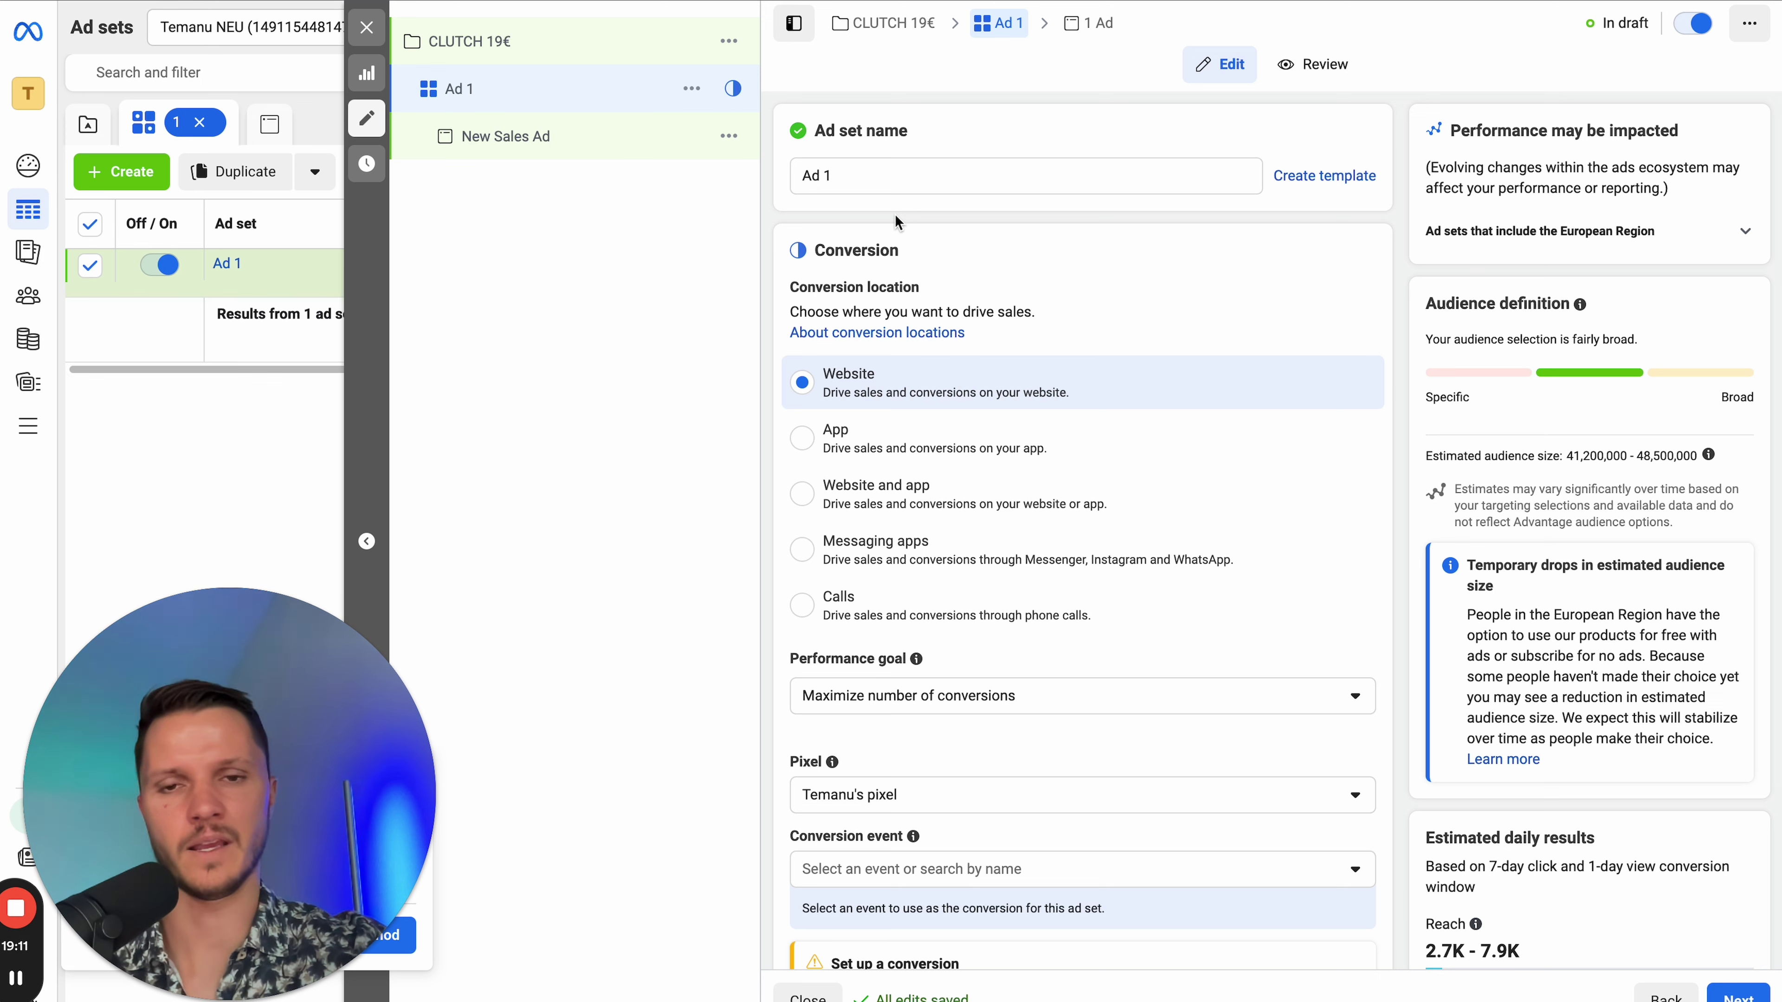
- Set the ad set's conversion event to Purchase
{"action": "scroll", "coordinate": [917, 247], "scroll_direction": "down", "scroll_amount": 3}
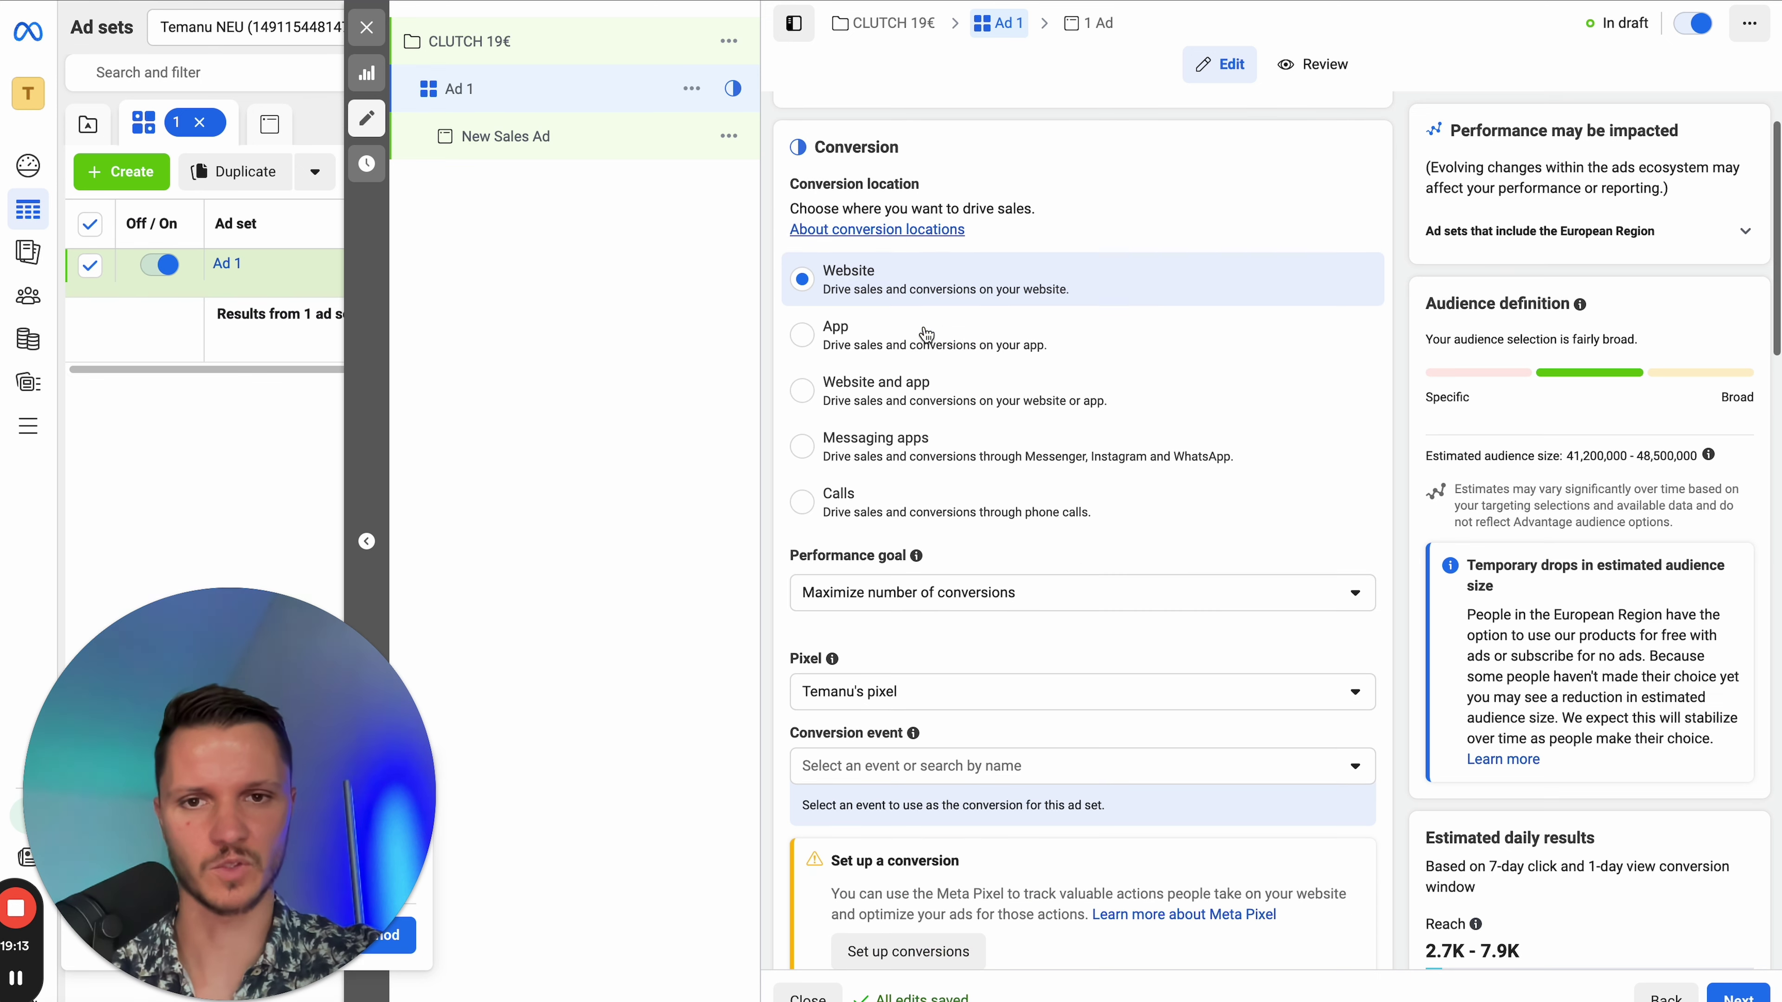
{"action": "scroll", "coordinate": [898, 505], "scroll_direction": "down", "scroll_amount": 2}
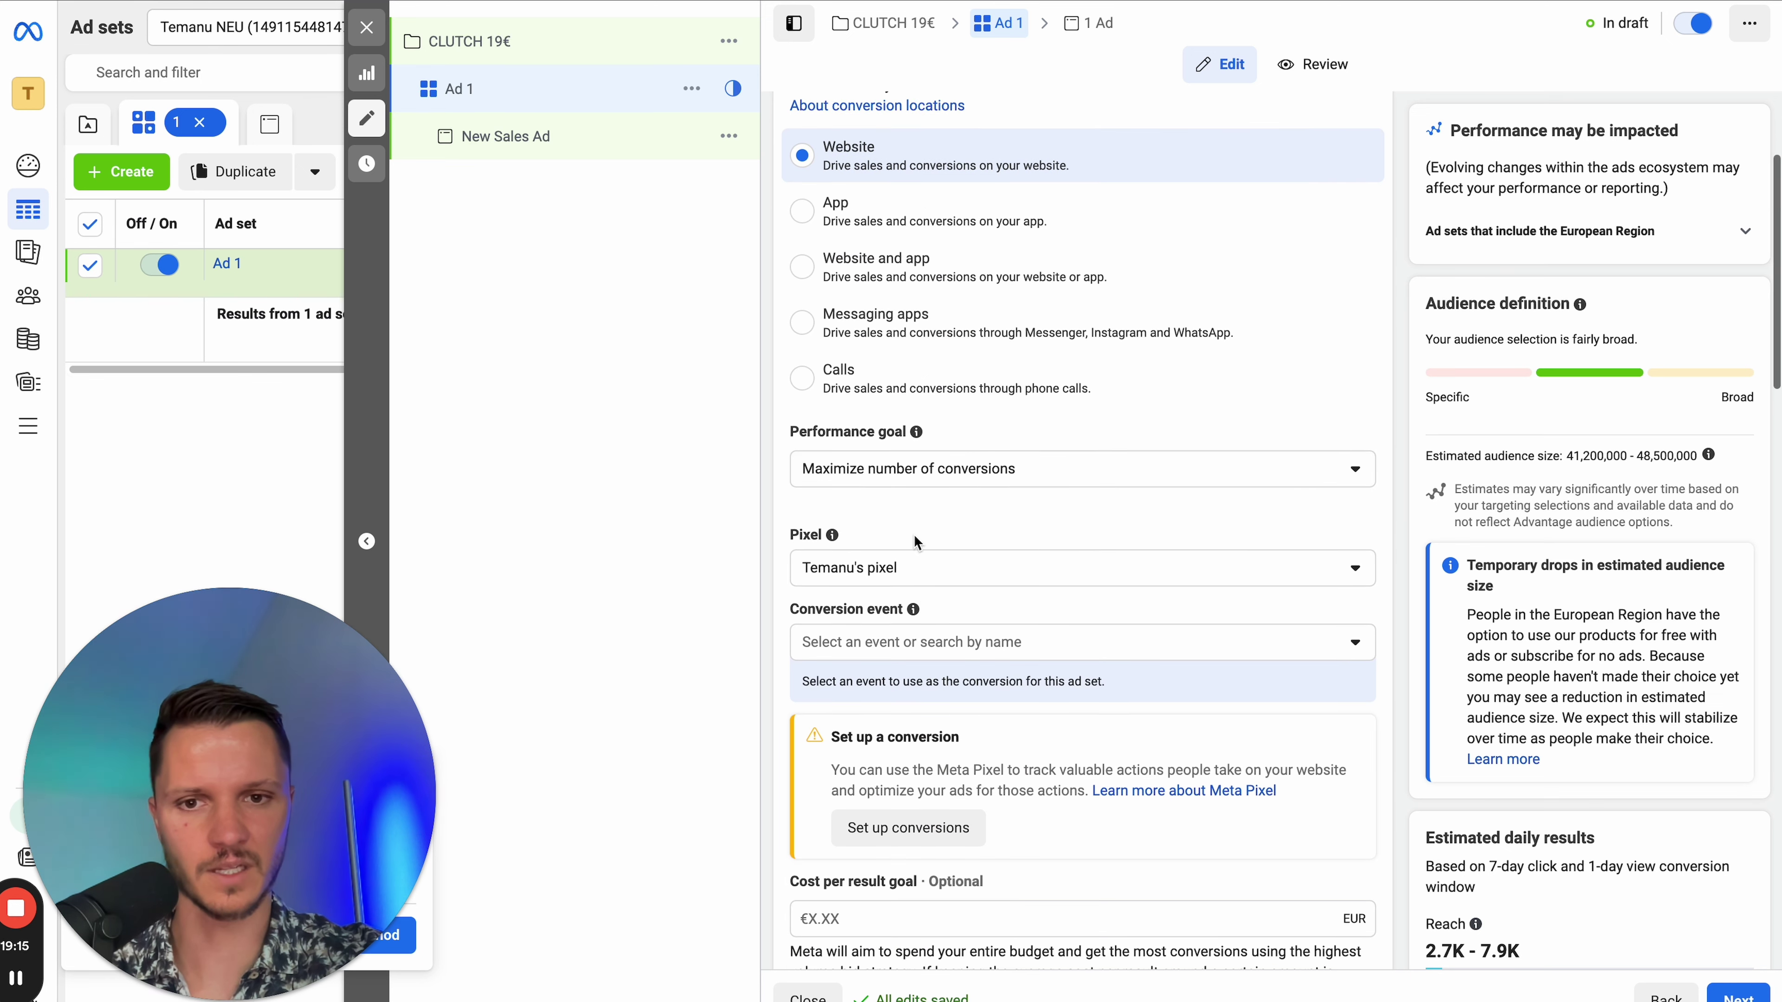
{"action": "left_click", "coordinate": [900, 520]}
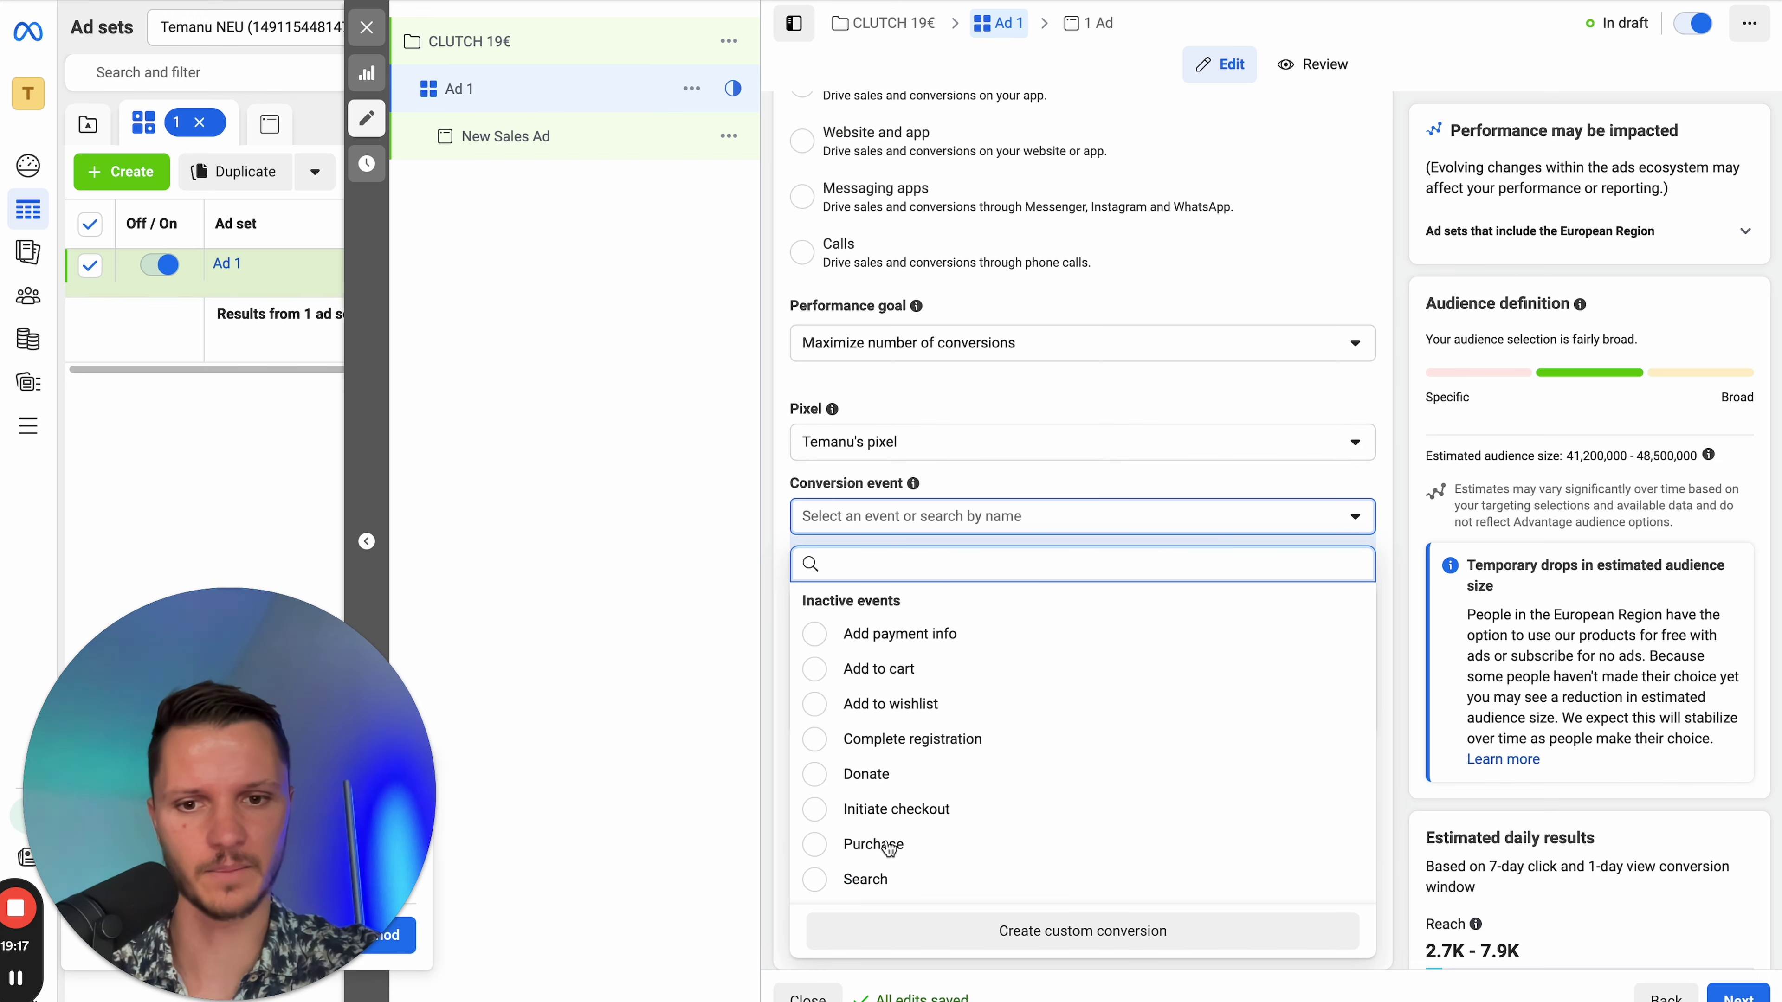
{"action": "key", "text": "Return"}
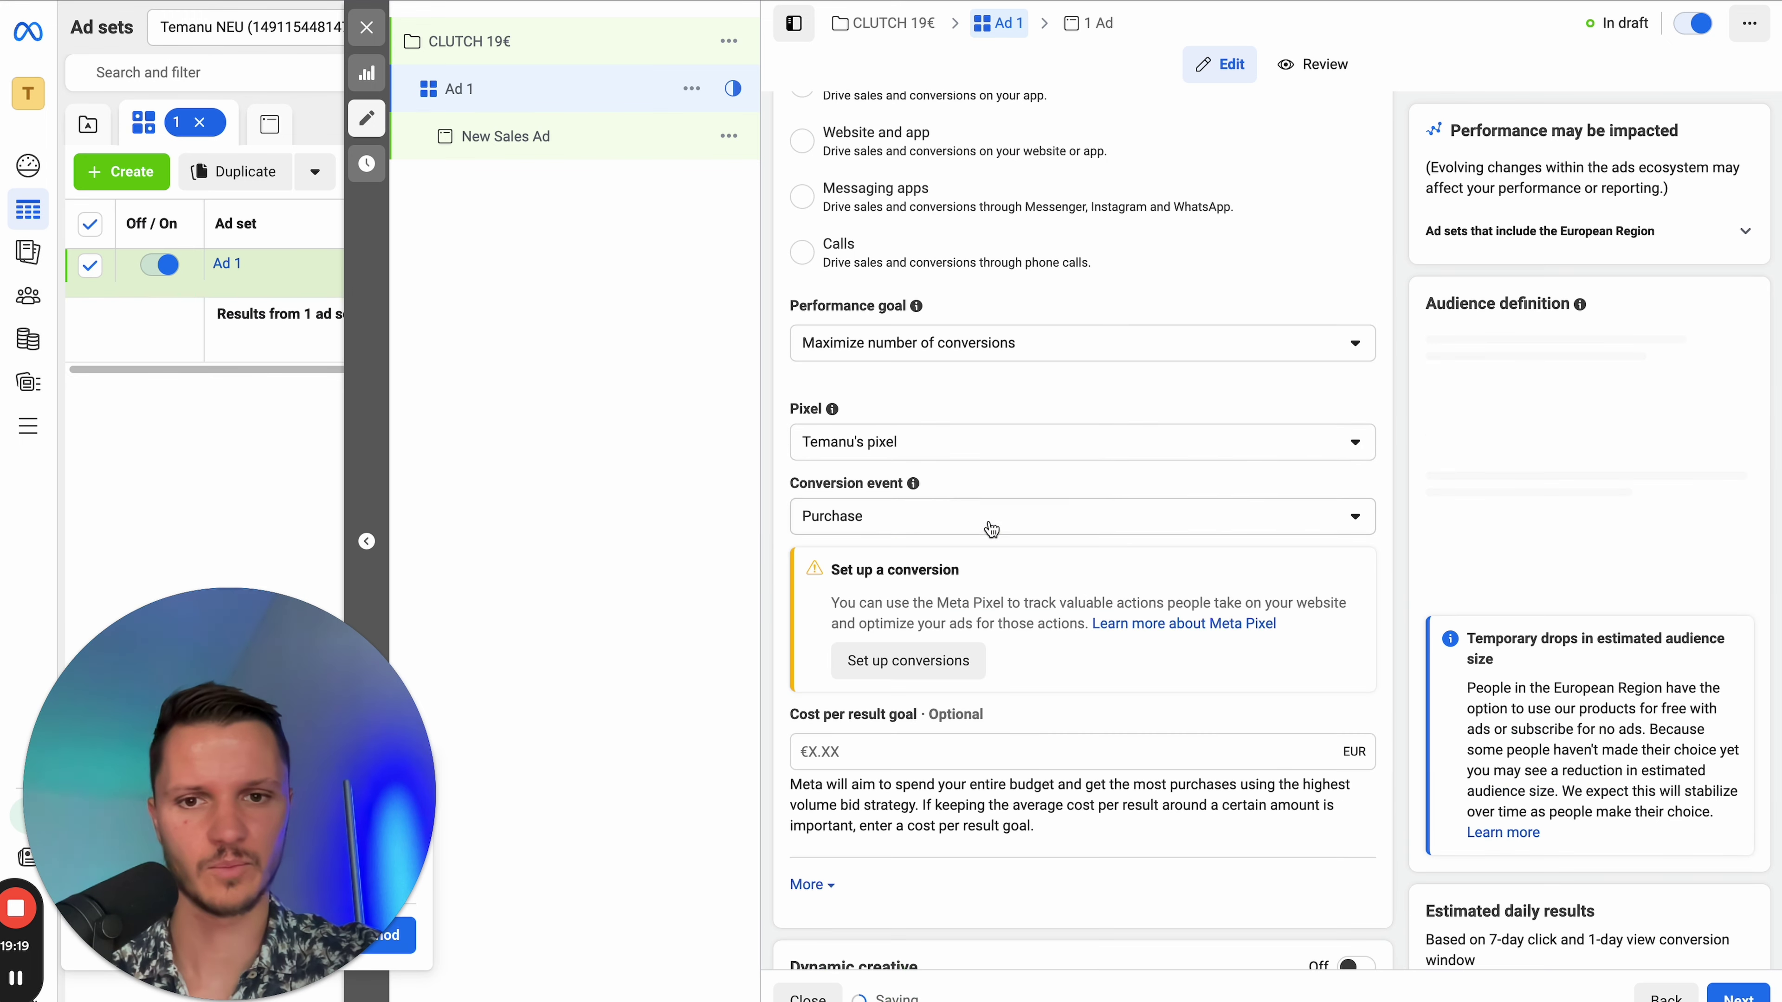
- Set the ad set's daily budget to €5.00
{"action": "scroll", "coordinate": [987, 525], "scroll_direction": "down", "scroll_amount": 3}
{"action": "scroll", "coordinate": [963, 563], "scroll_direction": "down", "scroll_amount": 6}
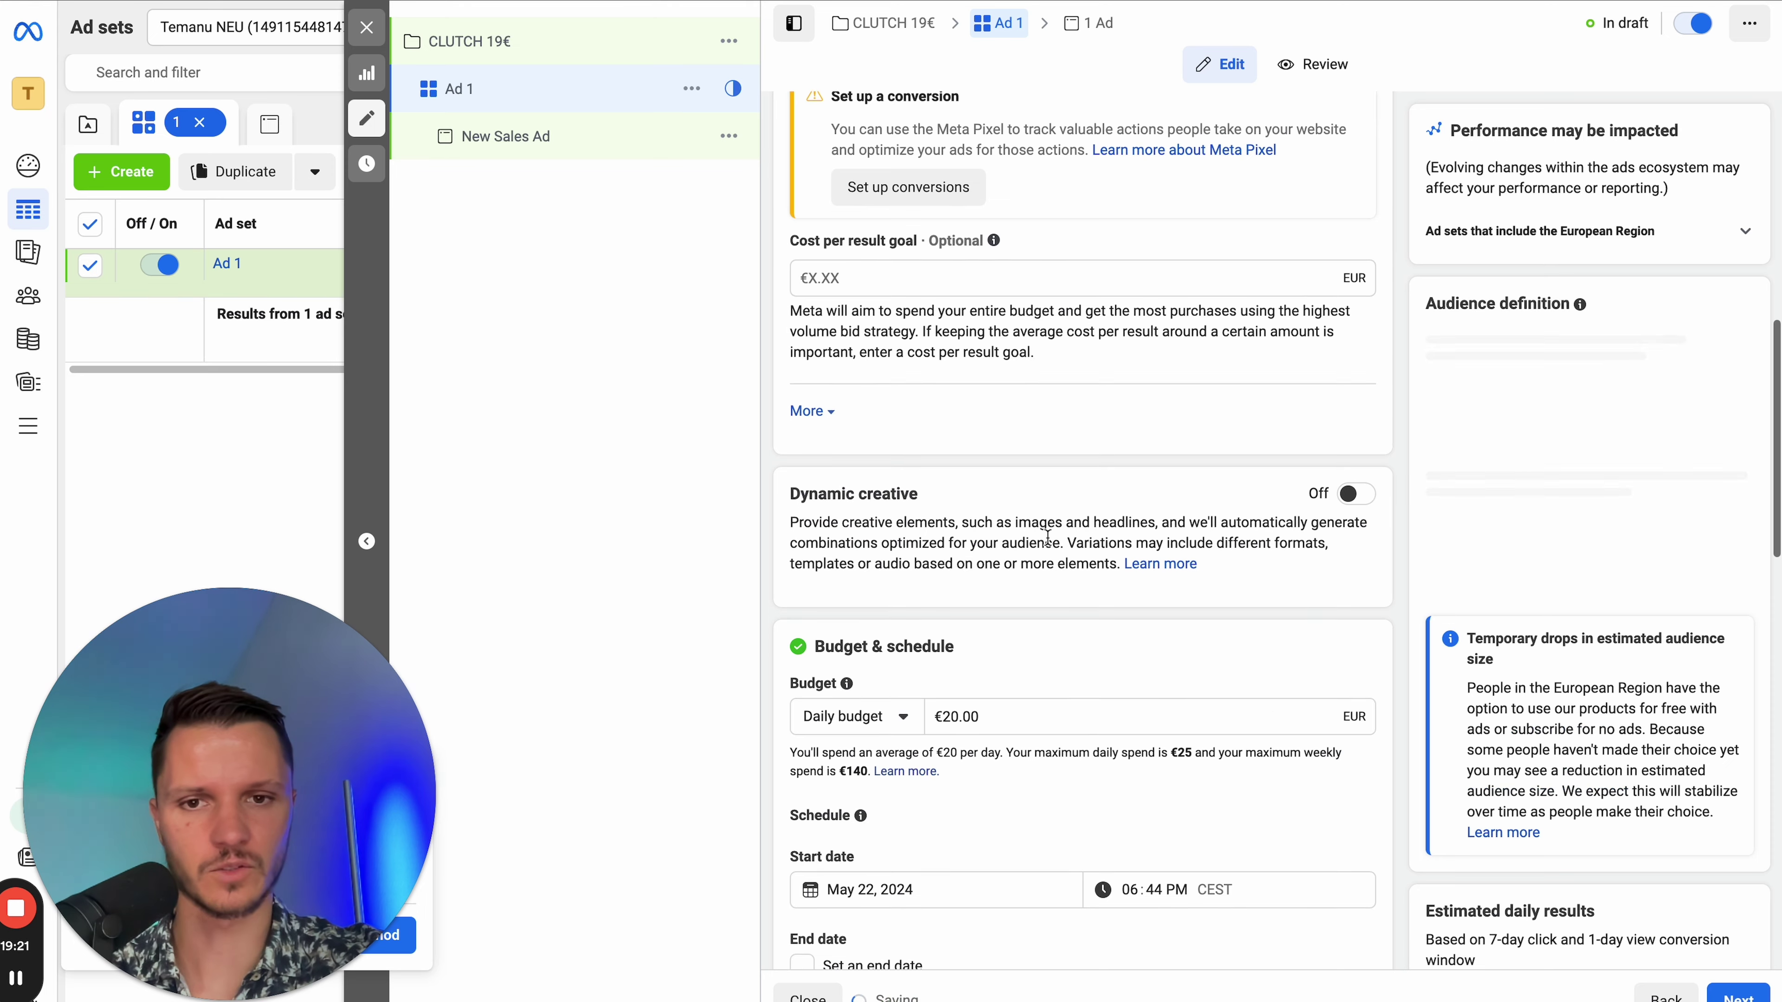
{"action": "left_click", "coordinate": [1002, 562]}
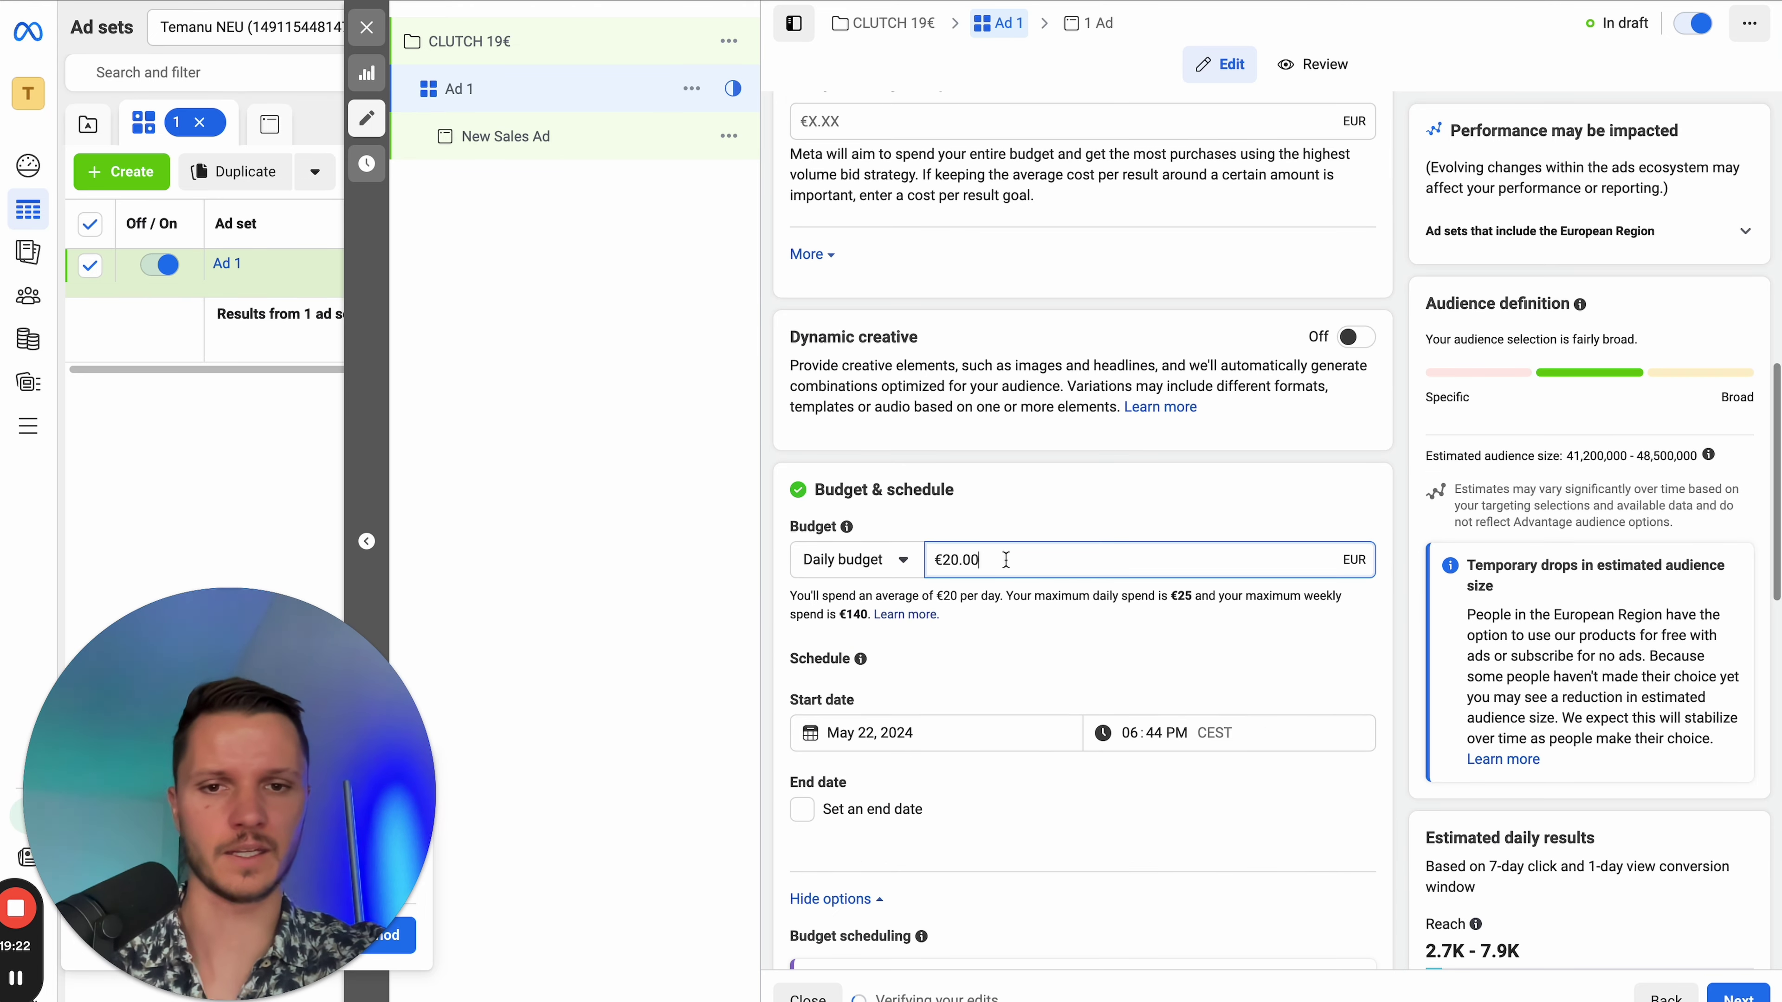
{"action": "triple_click", "coordinate": [924, 564]}
{"action": "left_click", "coordinate": [997, 498]}
{"action": "triple_click", "coordinate": [957, 559]}
{"action": "type", "text": "5"}
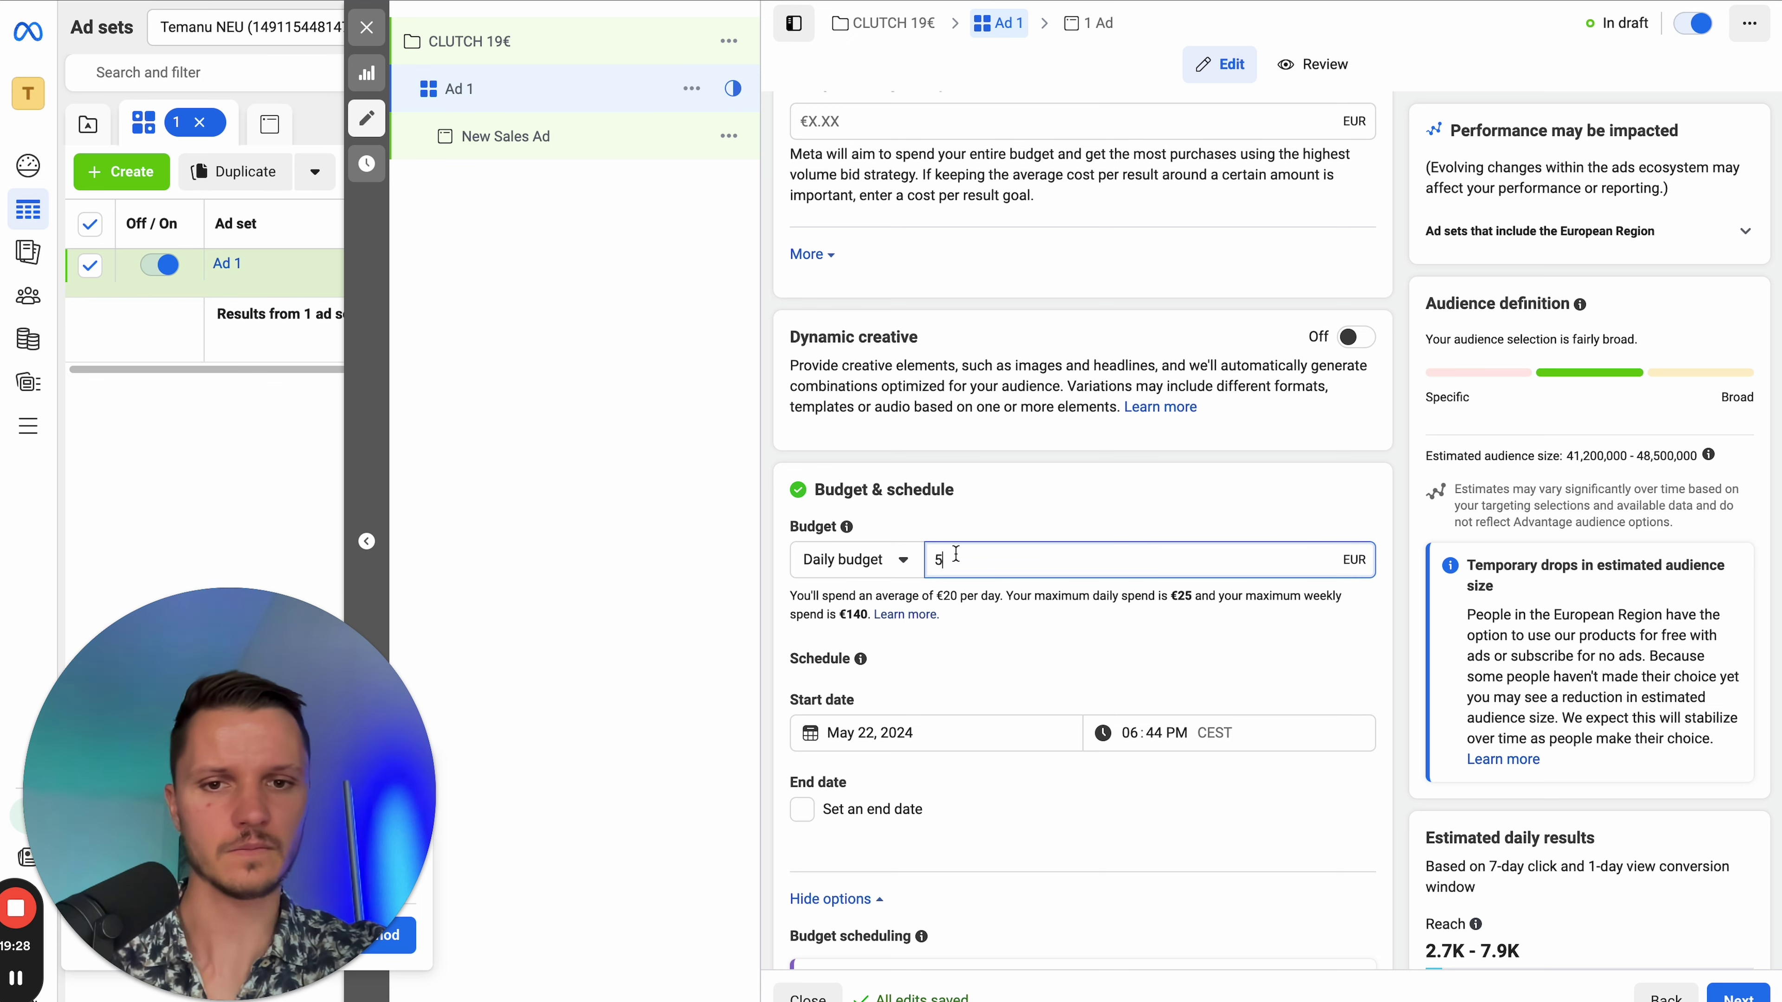
{"action": "left_click", "coordinate": [1024, 502]}
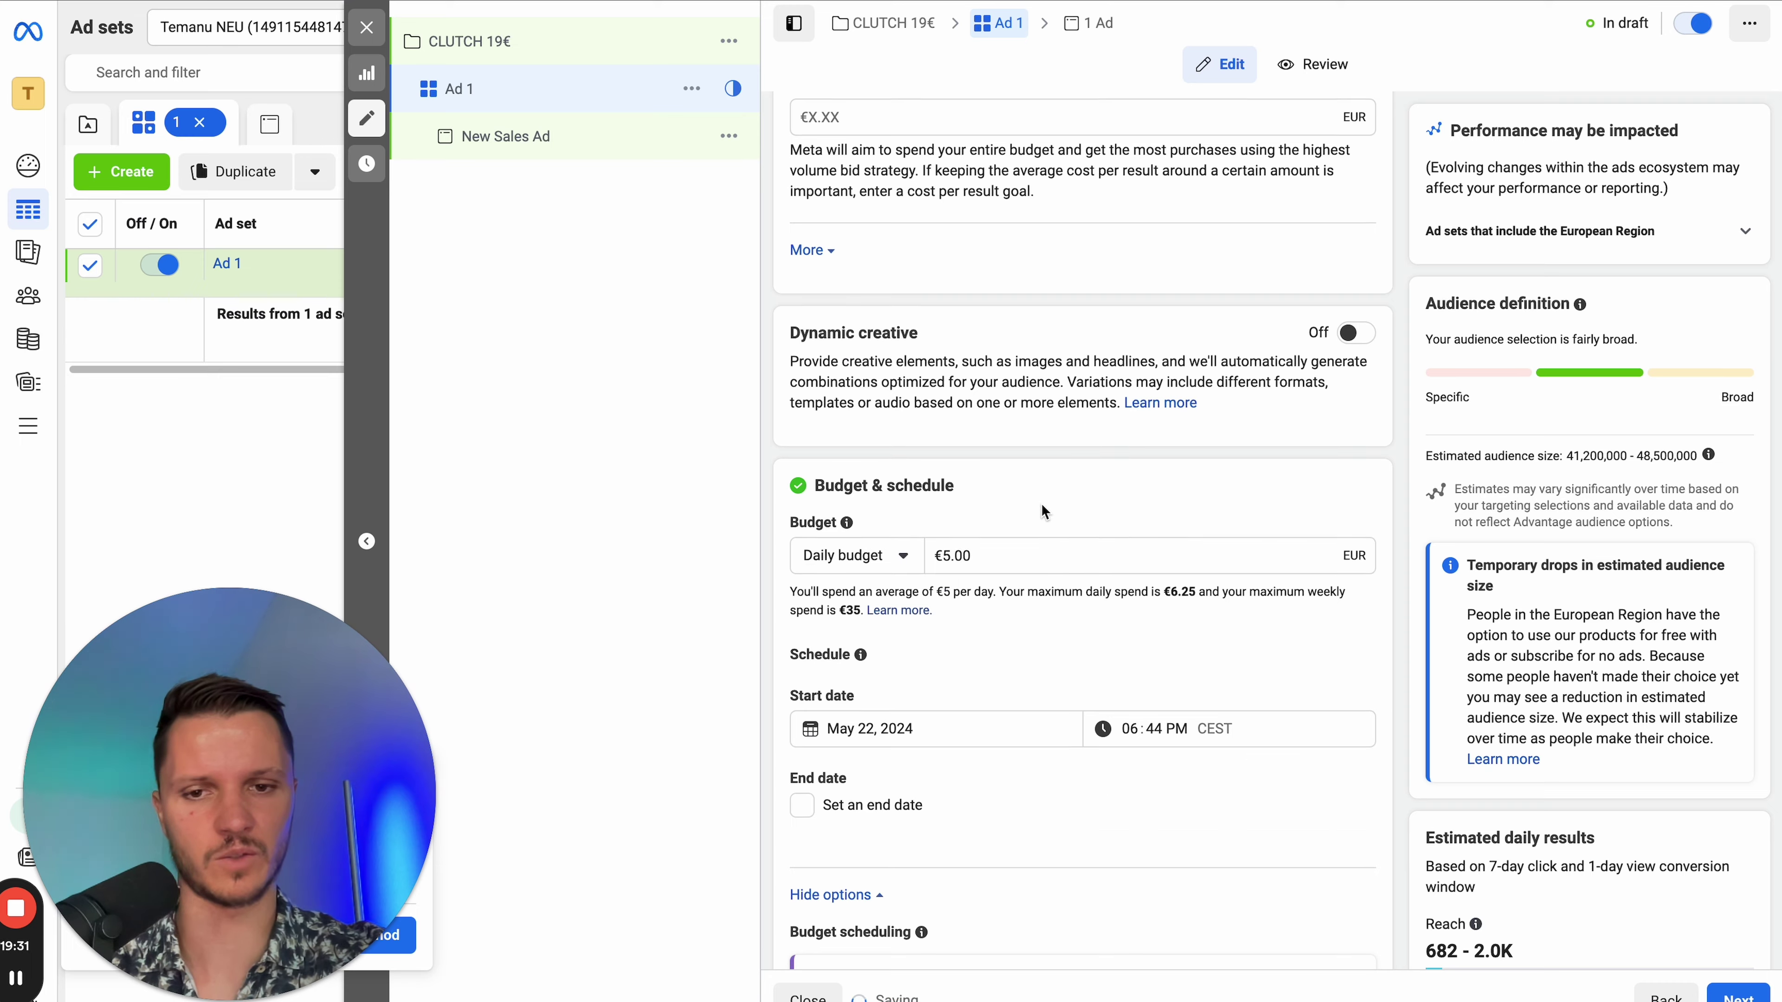
- Target Germany, Austria and Switzerland as the ad set's locations and check the covered area and estimated audience size
{"action": "scroll", "coordinate": [1041, 502], "scroll_direction": "down", "scroll_amount": 8}
{"action": "scroll", "coordinate": [1021, 531], "scroll_direction": "down", "scroll_amount": 7}
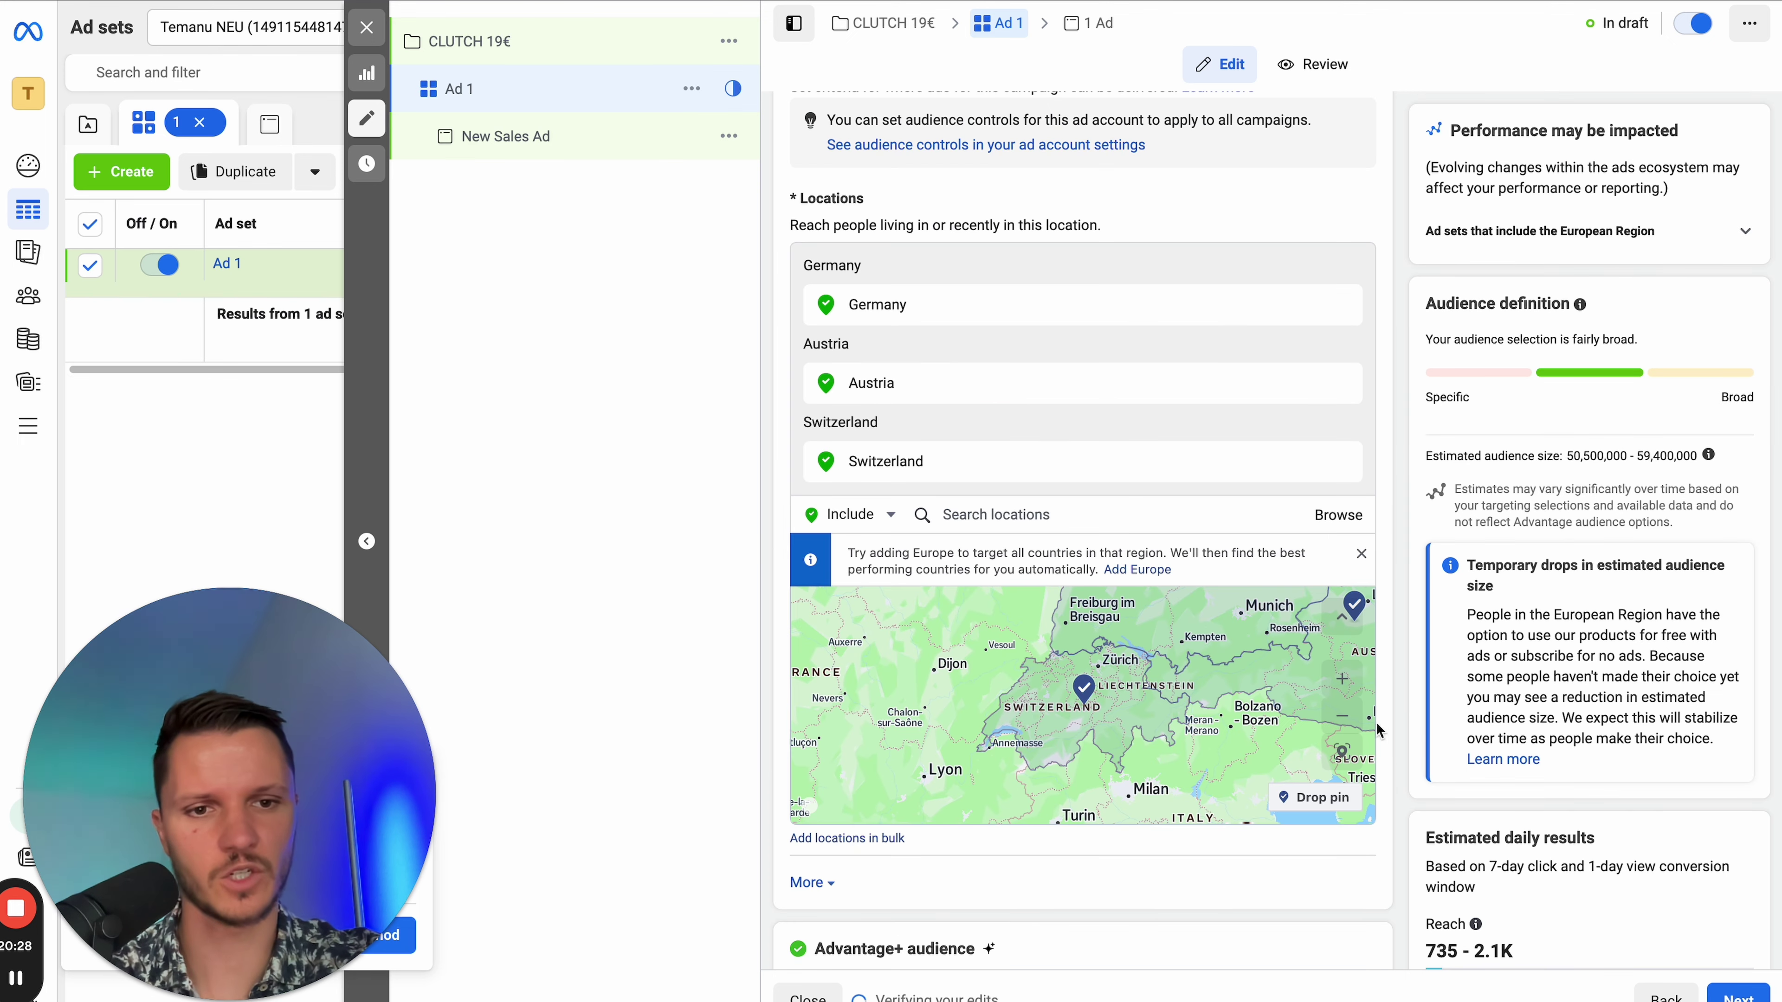
{"action": "left_click", "coordinate": [1342, 717]}
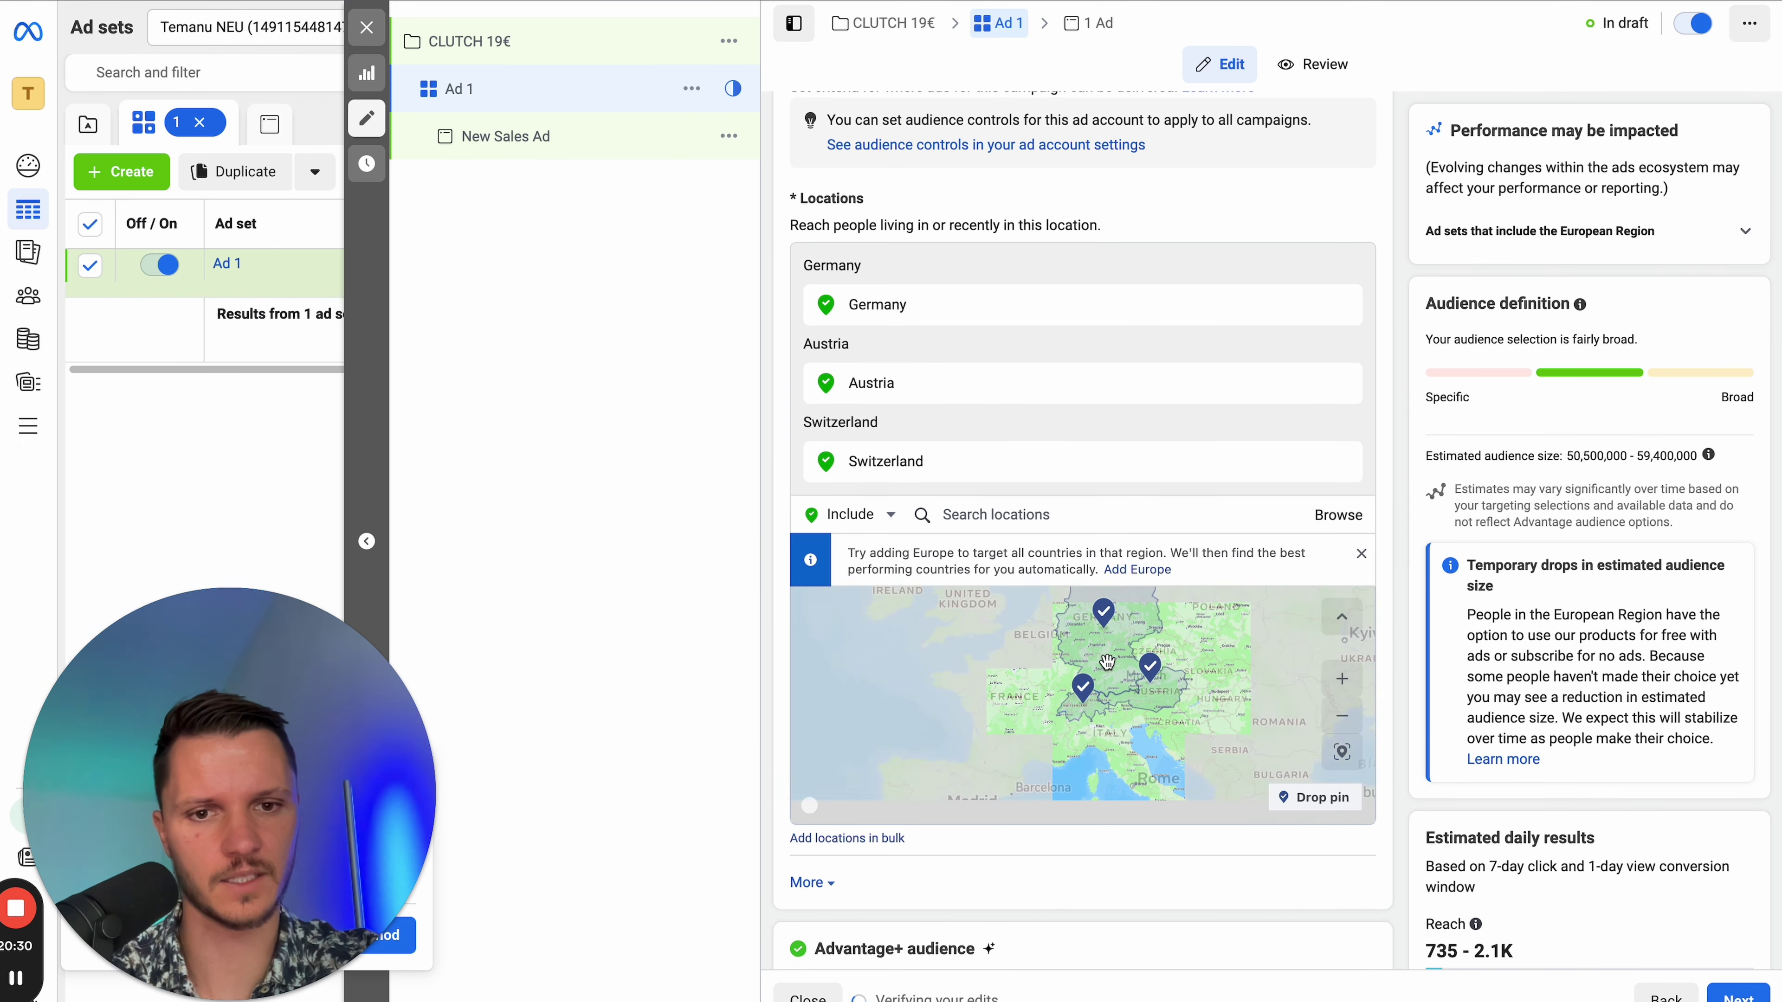
{"action": "left_click", "coordinate": [1342, 717]}
{"action": "left_click_drag", "start_coordinate": [1568, 456], "coordinate": [1698, 456]}
{"action": "left_click", "coordinate": [1591, 447]}
- Select the marketing company as the ad set's beneficiary
{"action": "scroll", "coordinate": [1355, 490], "scroll_direction": "down", "scroll_amount": 10}
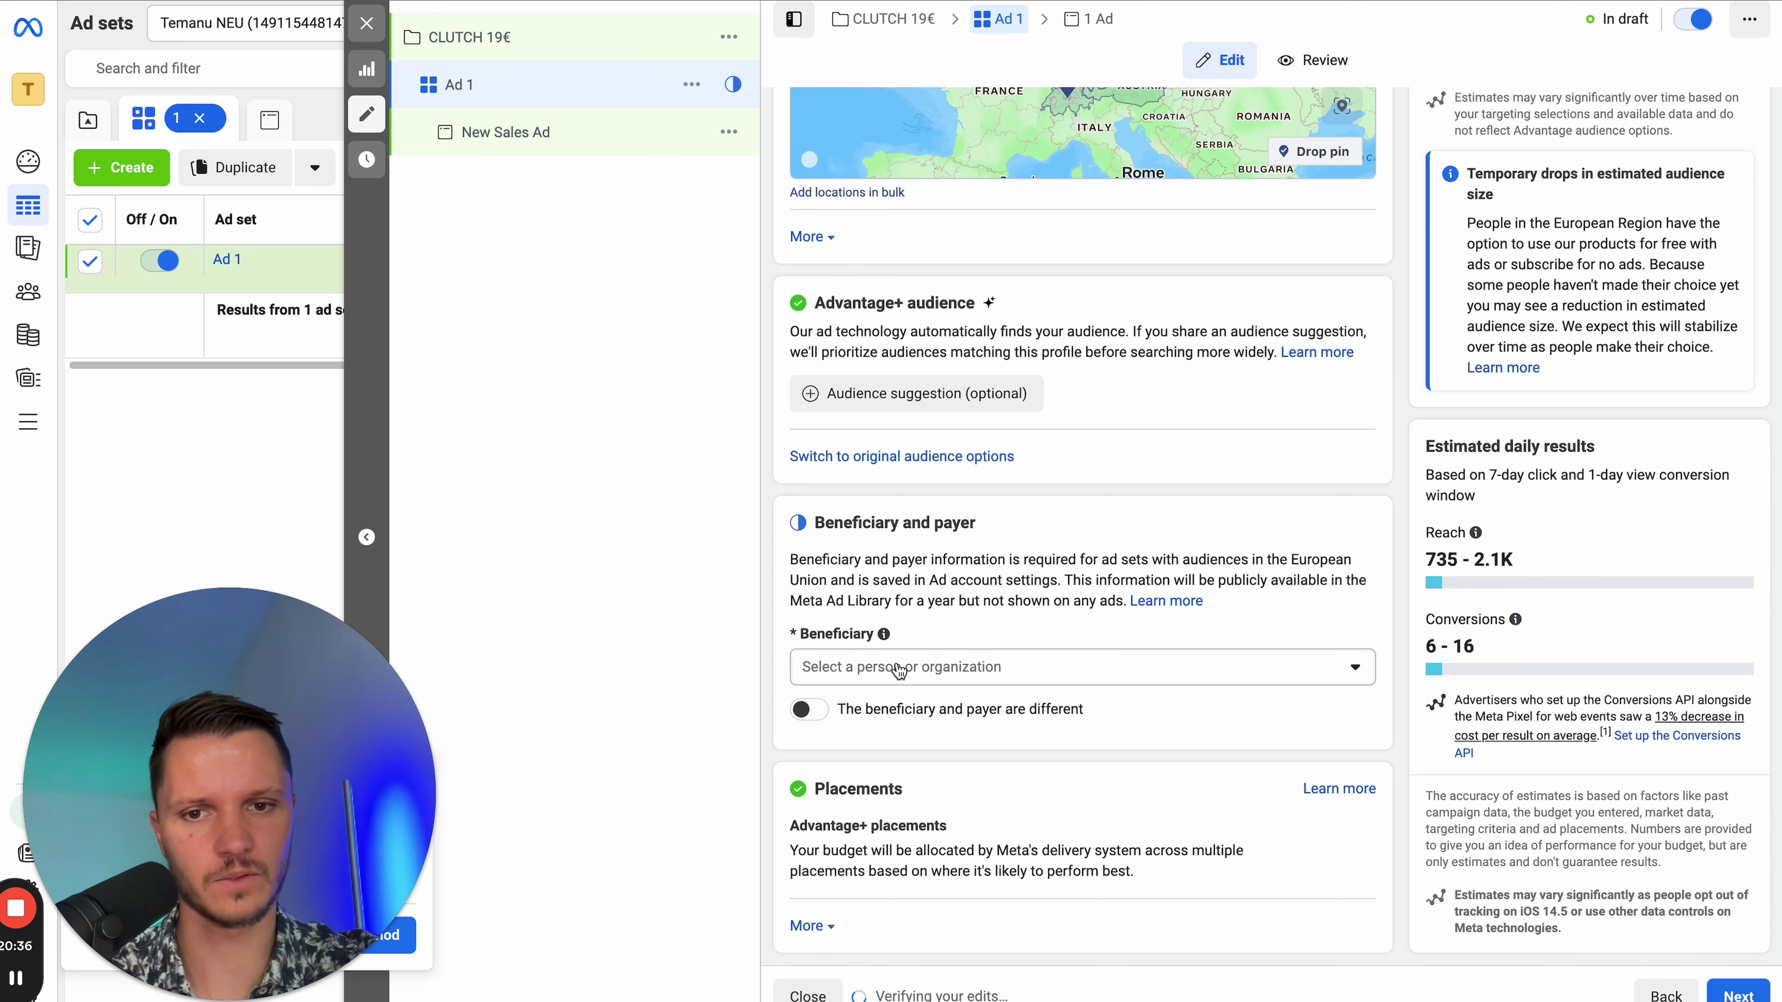
{"action": "left_click", "coordinate": [902, 671]}
{"action": "left_click", "coordinate": [1092, 724]}
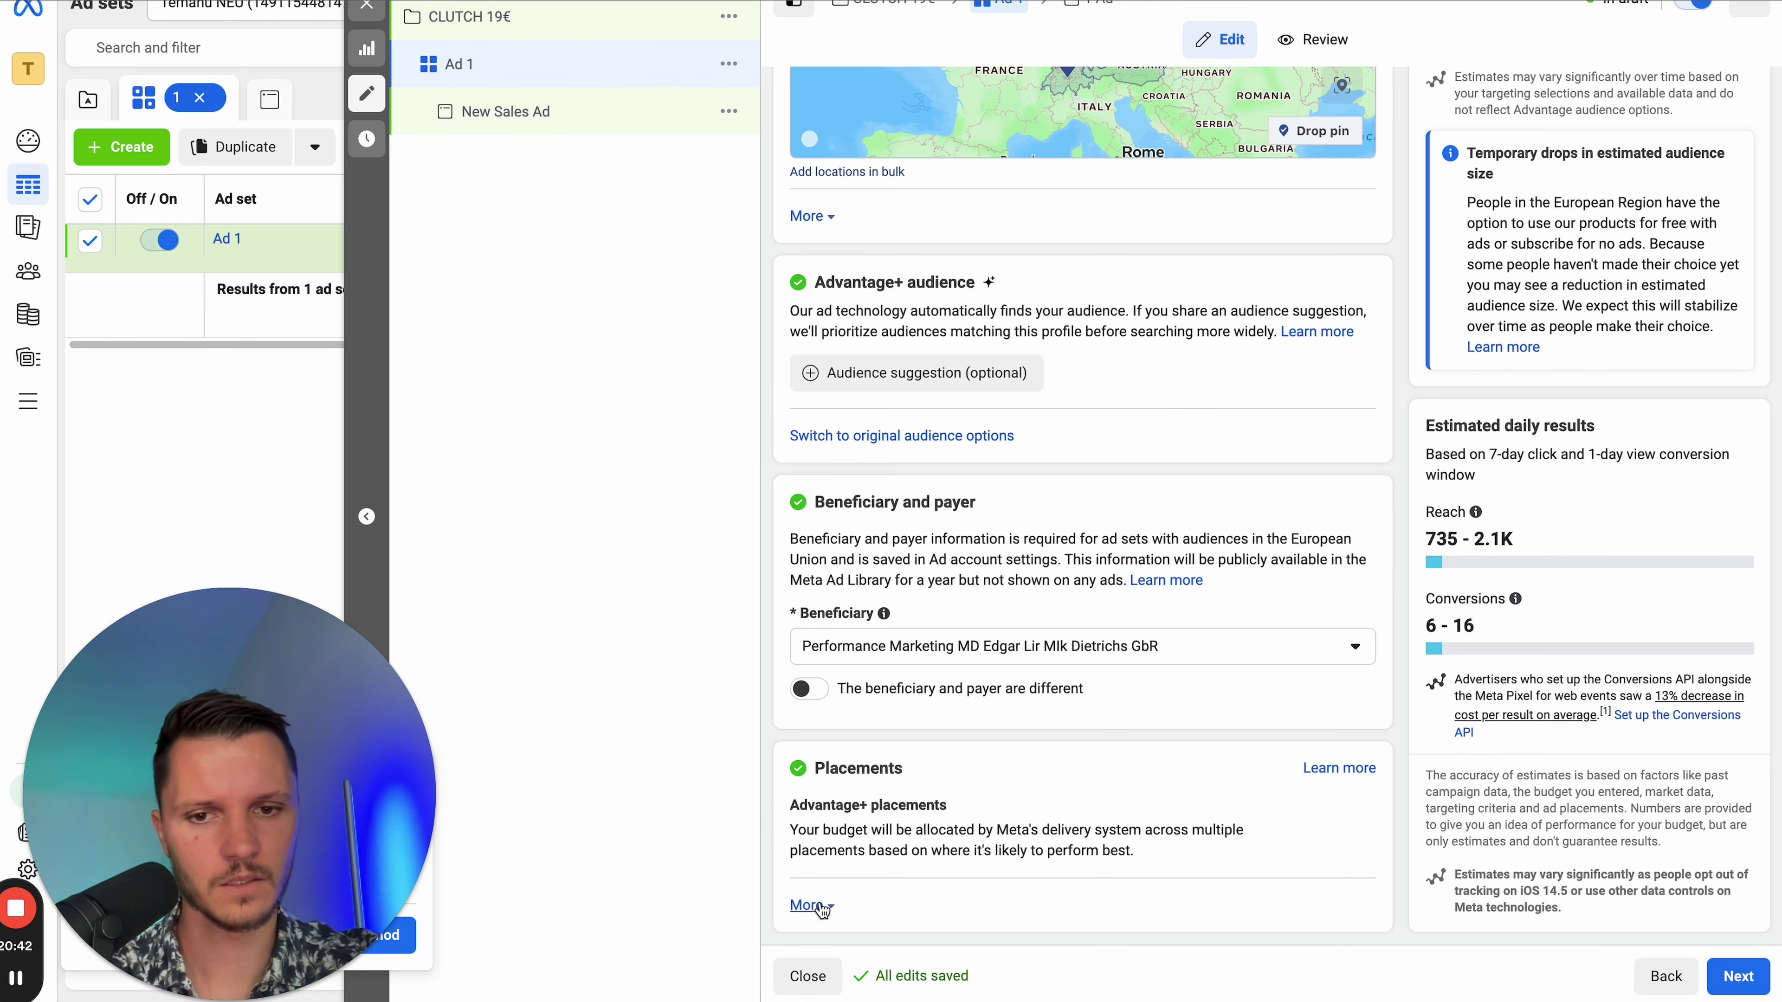
- Switch the ad set to manual placements and deselect the Audience network, Instagram, Messenger and Facebook platforms
{"action": "left_click", "coordinate": [1348, 816]}
{"action": "scroll", "coordinate": [1055, 768], "scroll_direction": "down", "scroll_amount": 1}
{"action": "left_click", "coordinate": [805, 815]}
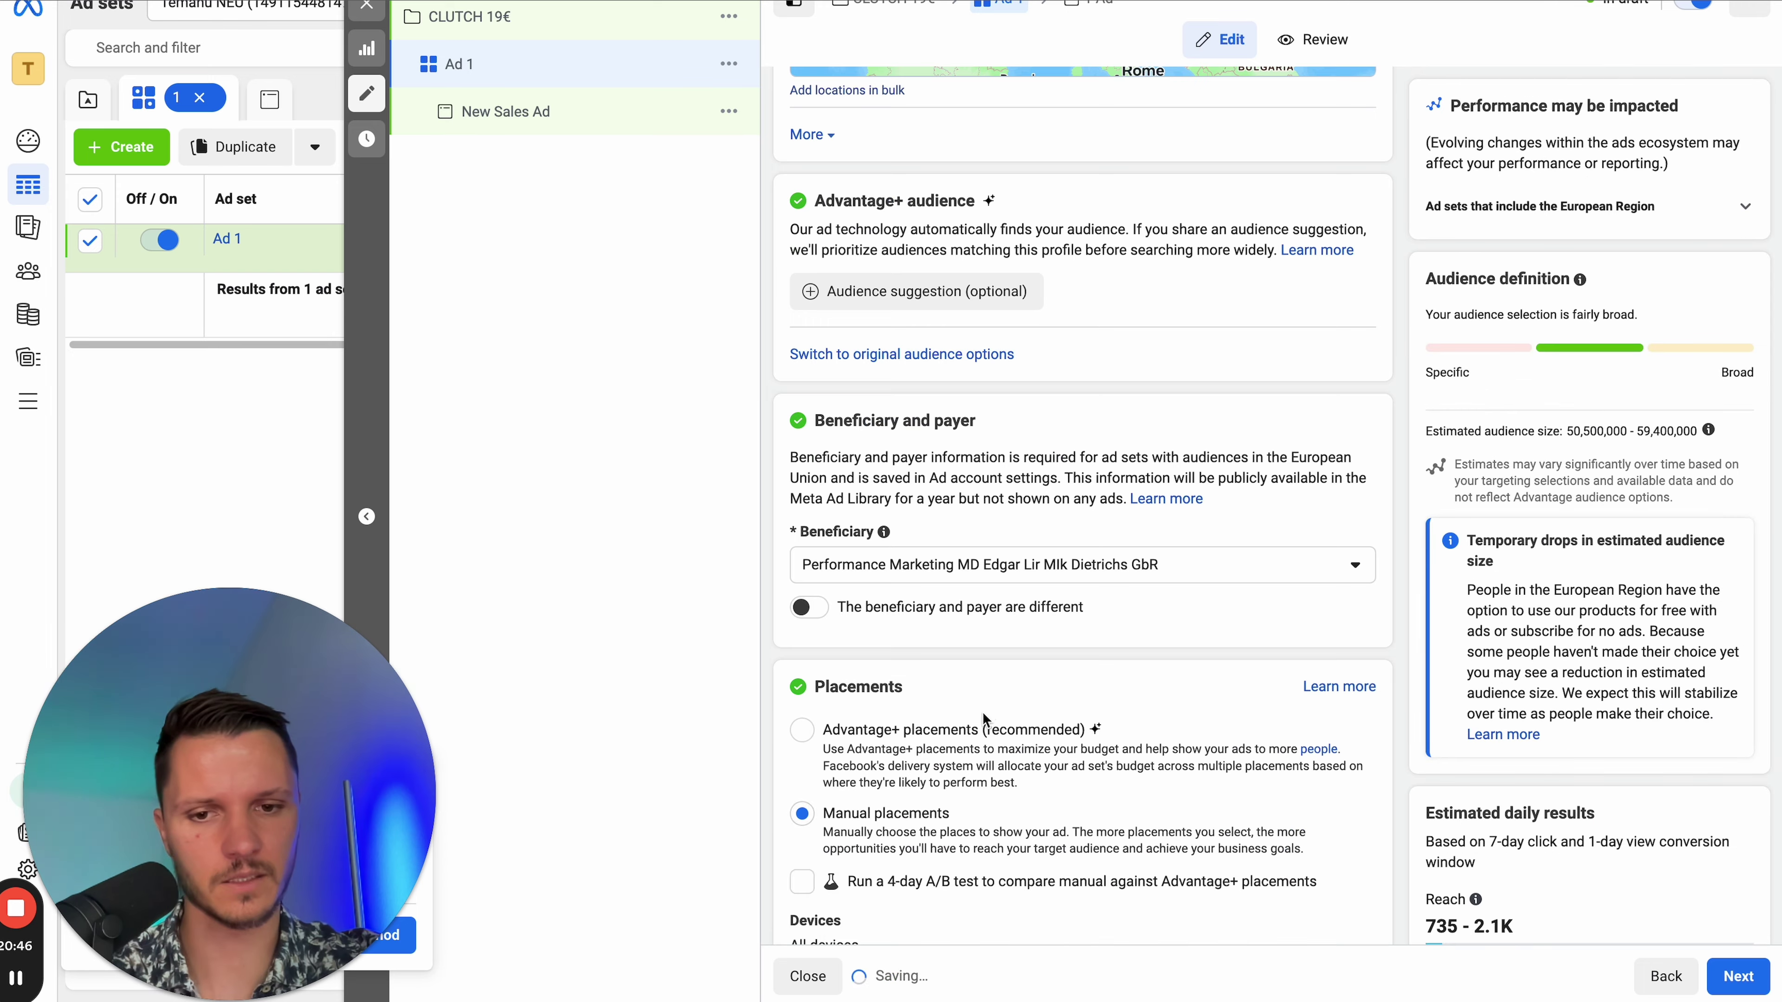
{"action": "scroll", "coordinate": [986, 716], "scroll_direction": "down", "scroll_amount": 7}
{"action": "left_click", "coordinate": [802, 465]}
{"action": "left_click", "coordinate": [1010, 433]}
{"action": "left_click", "coordinate": [1008, 466]}
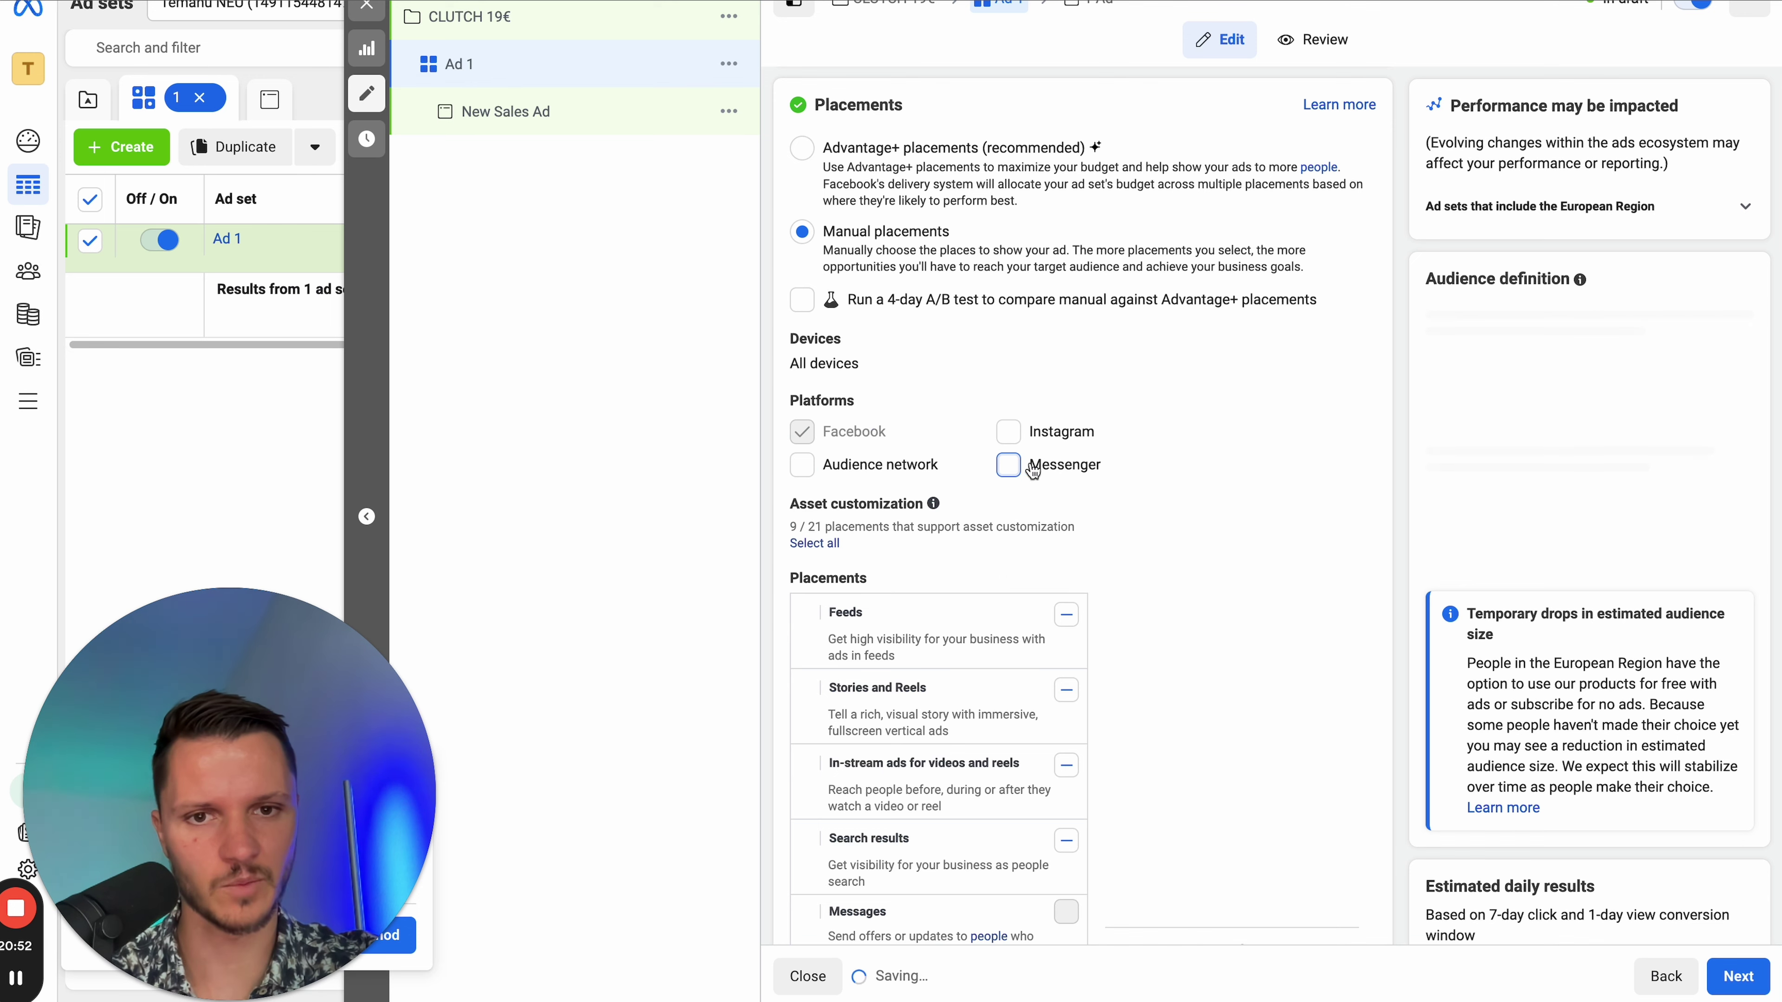
{"action": "left_click", "coordinate": [807, 435]}
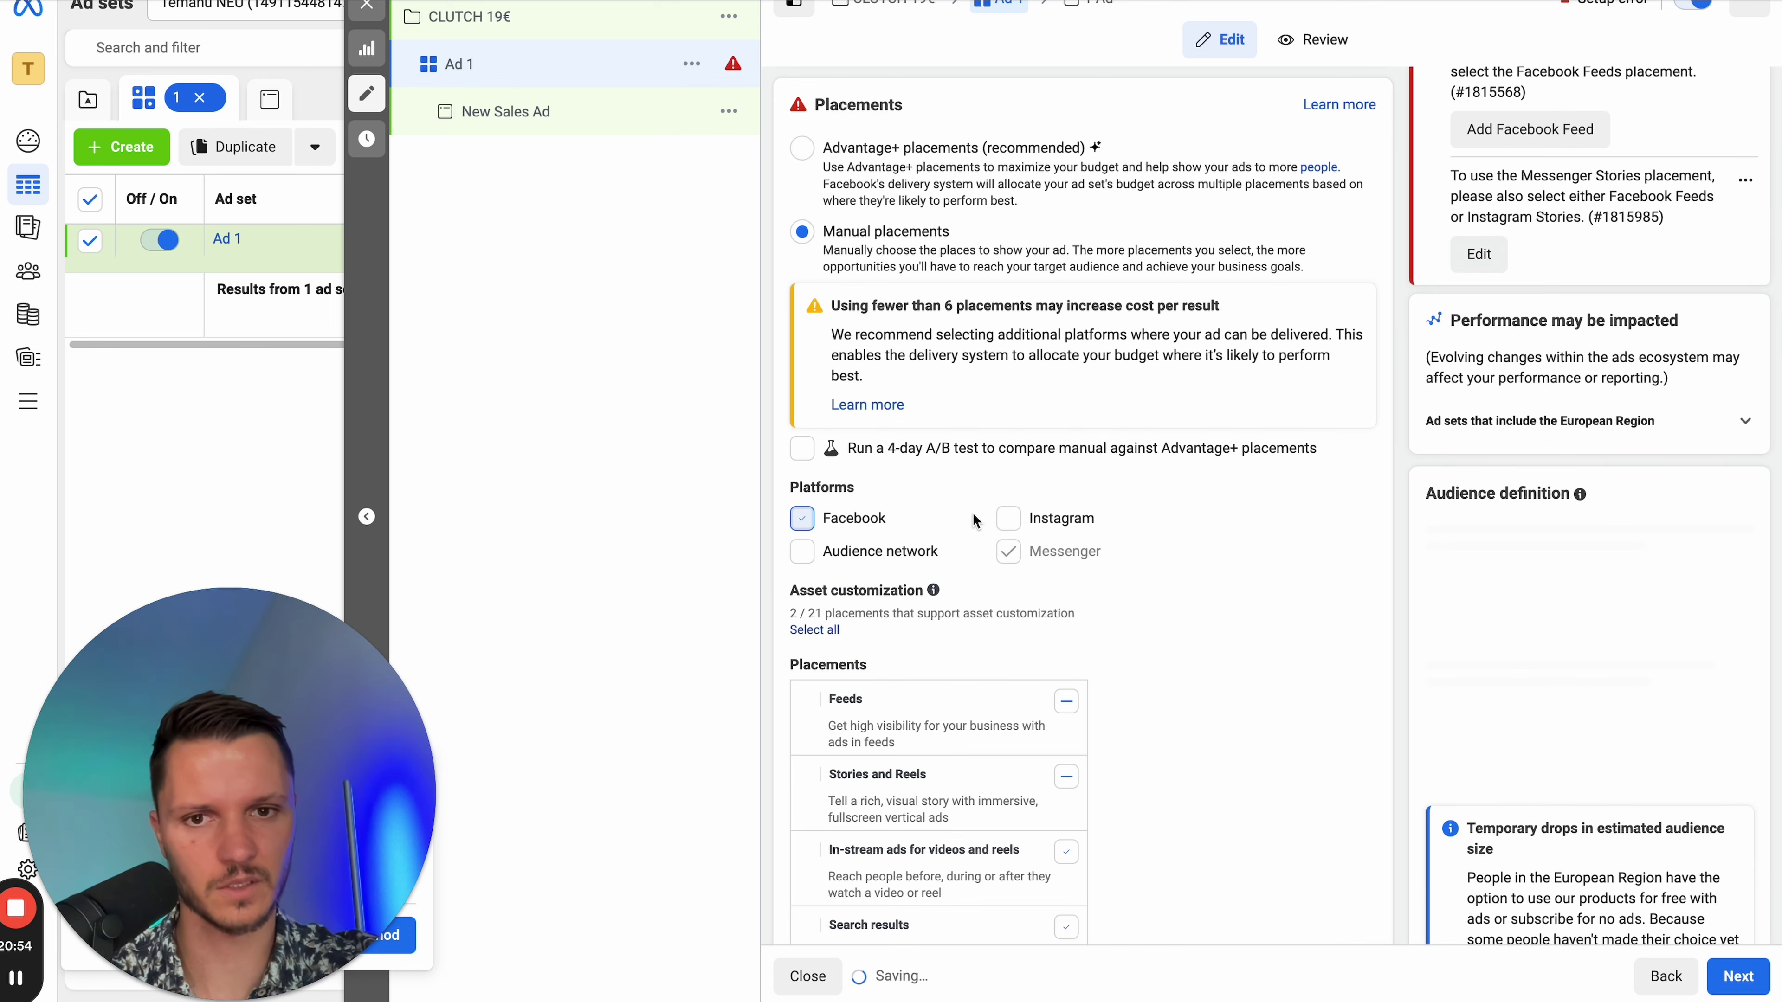
- Include only the Feeds and Stories and Reels placements and exclude the Messenger platform
{"action": "left_click", "coordinate": [1067, 546]}
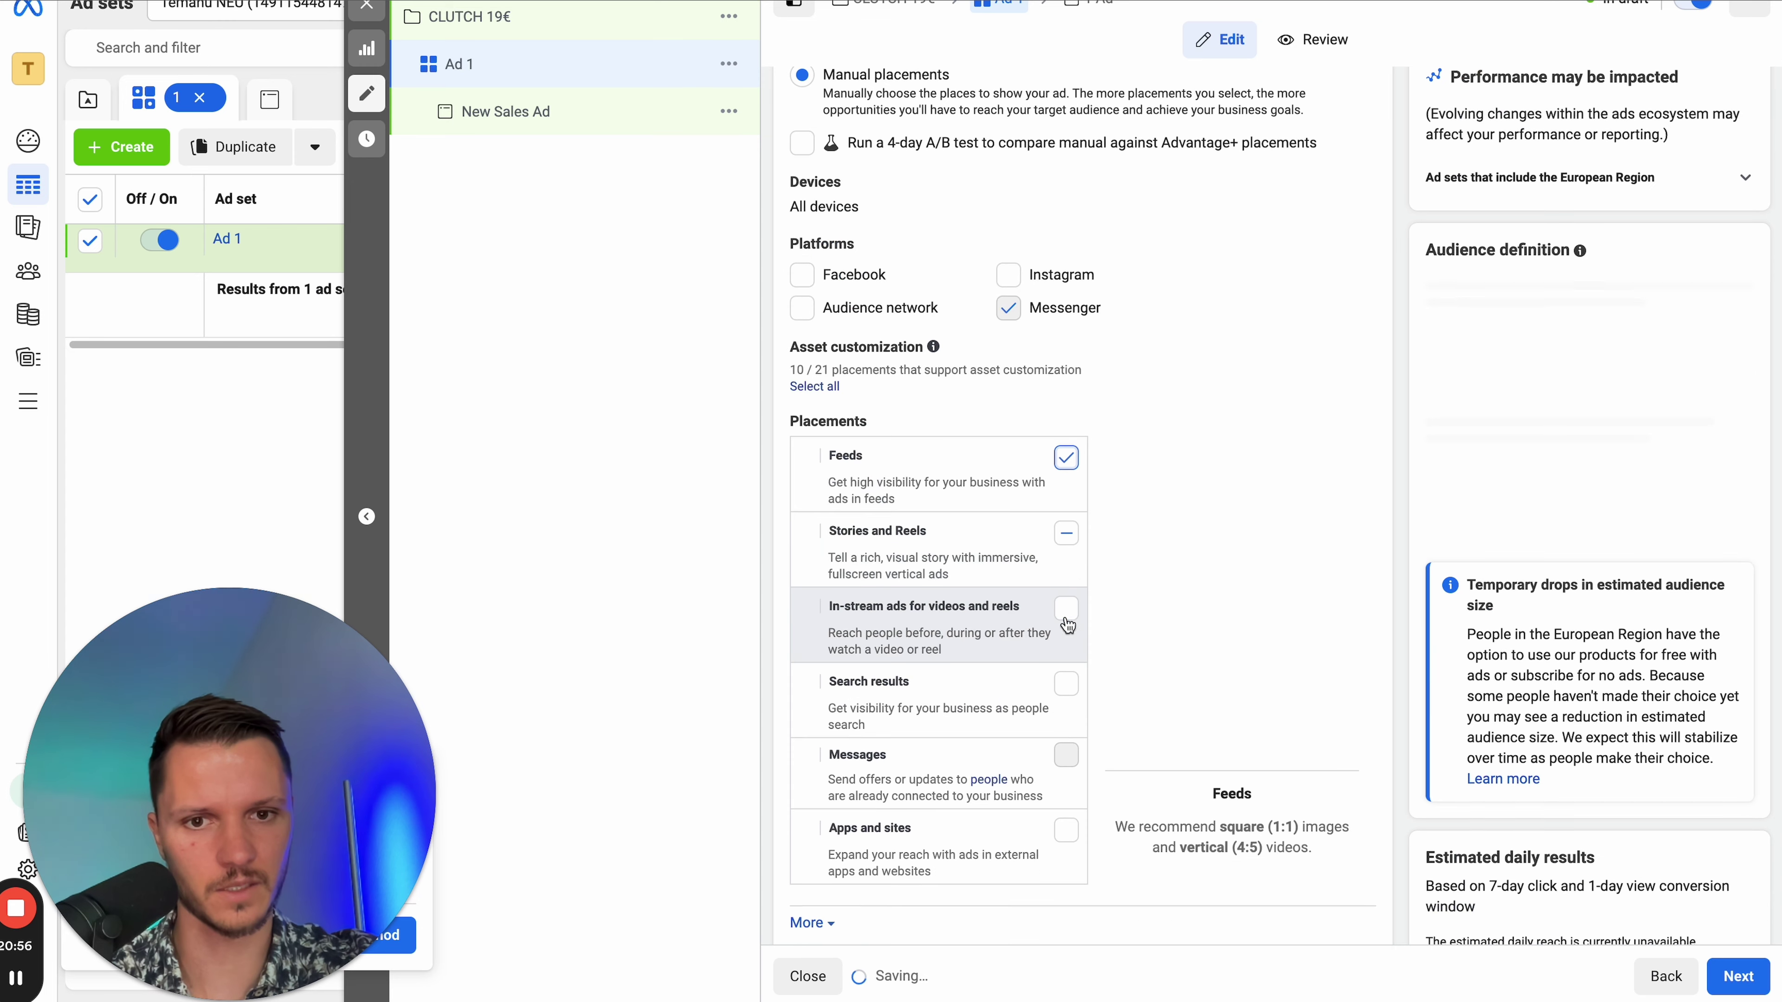
{"action": "left_click", "coordinate": [1066, 535]}
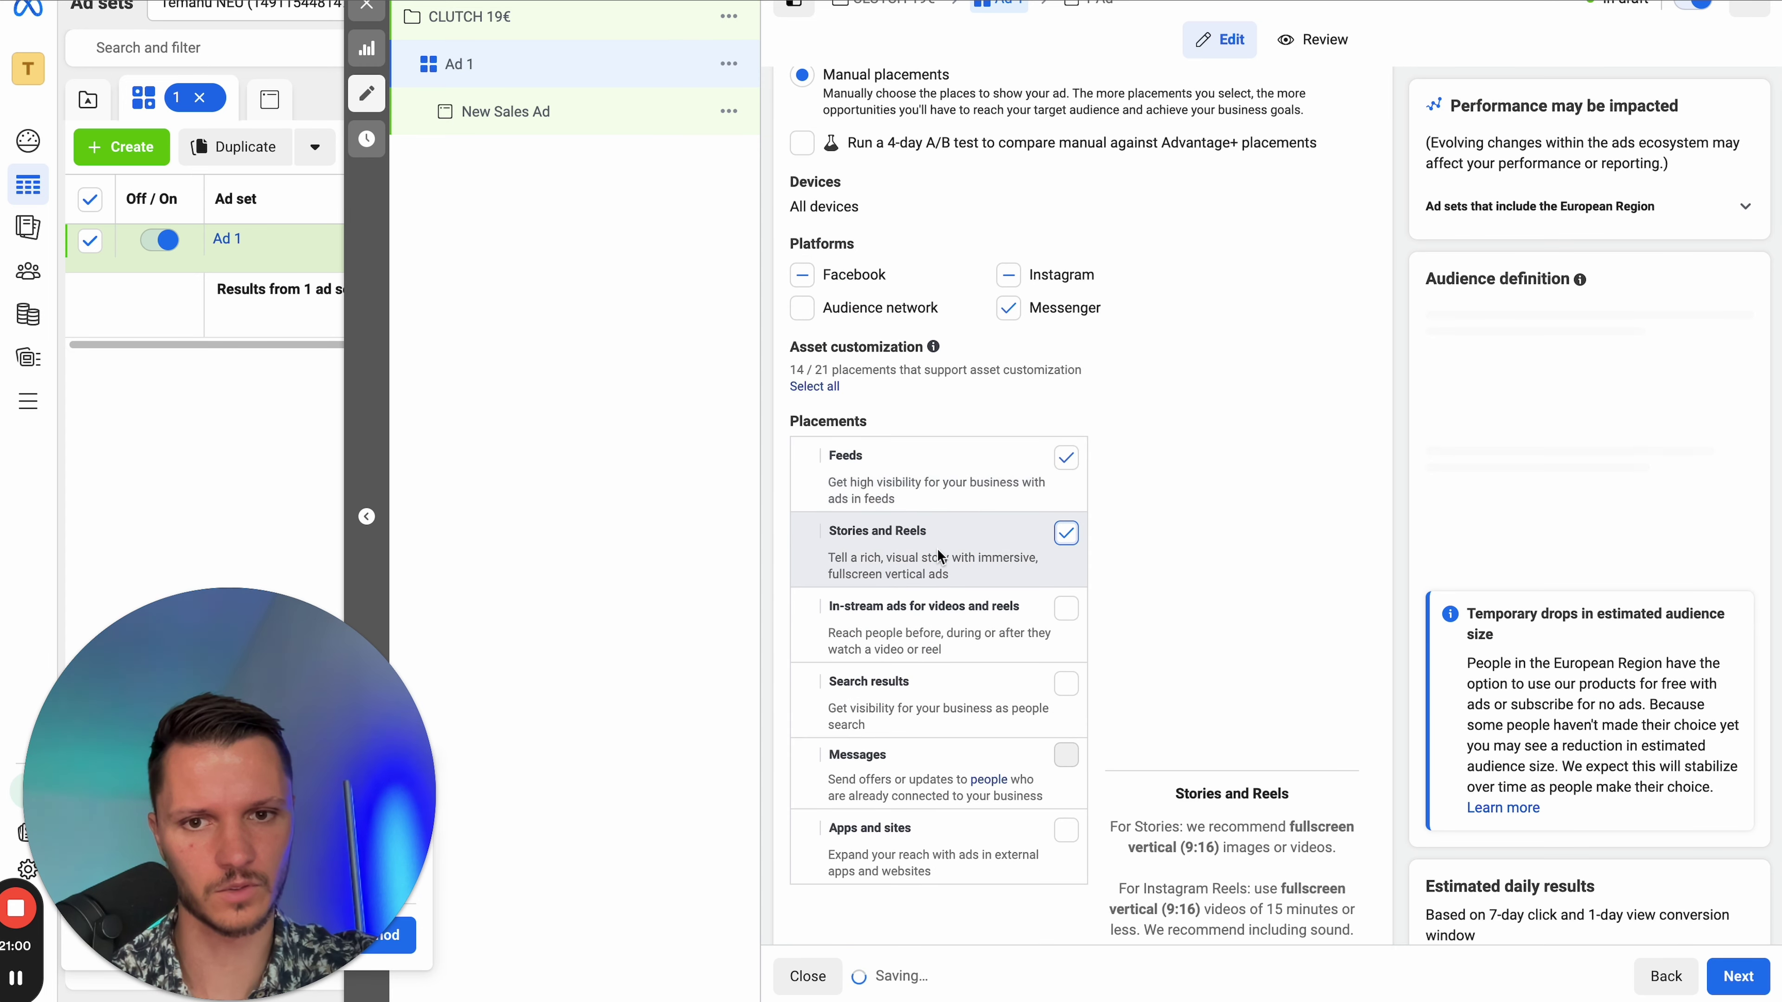
{"action": "scroll", "coordinate": [943, 631], "scroll_direction": "down", "scroll_amount": 1}
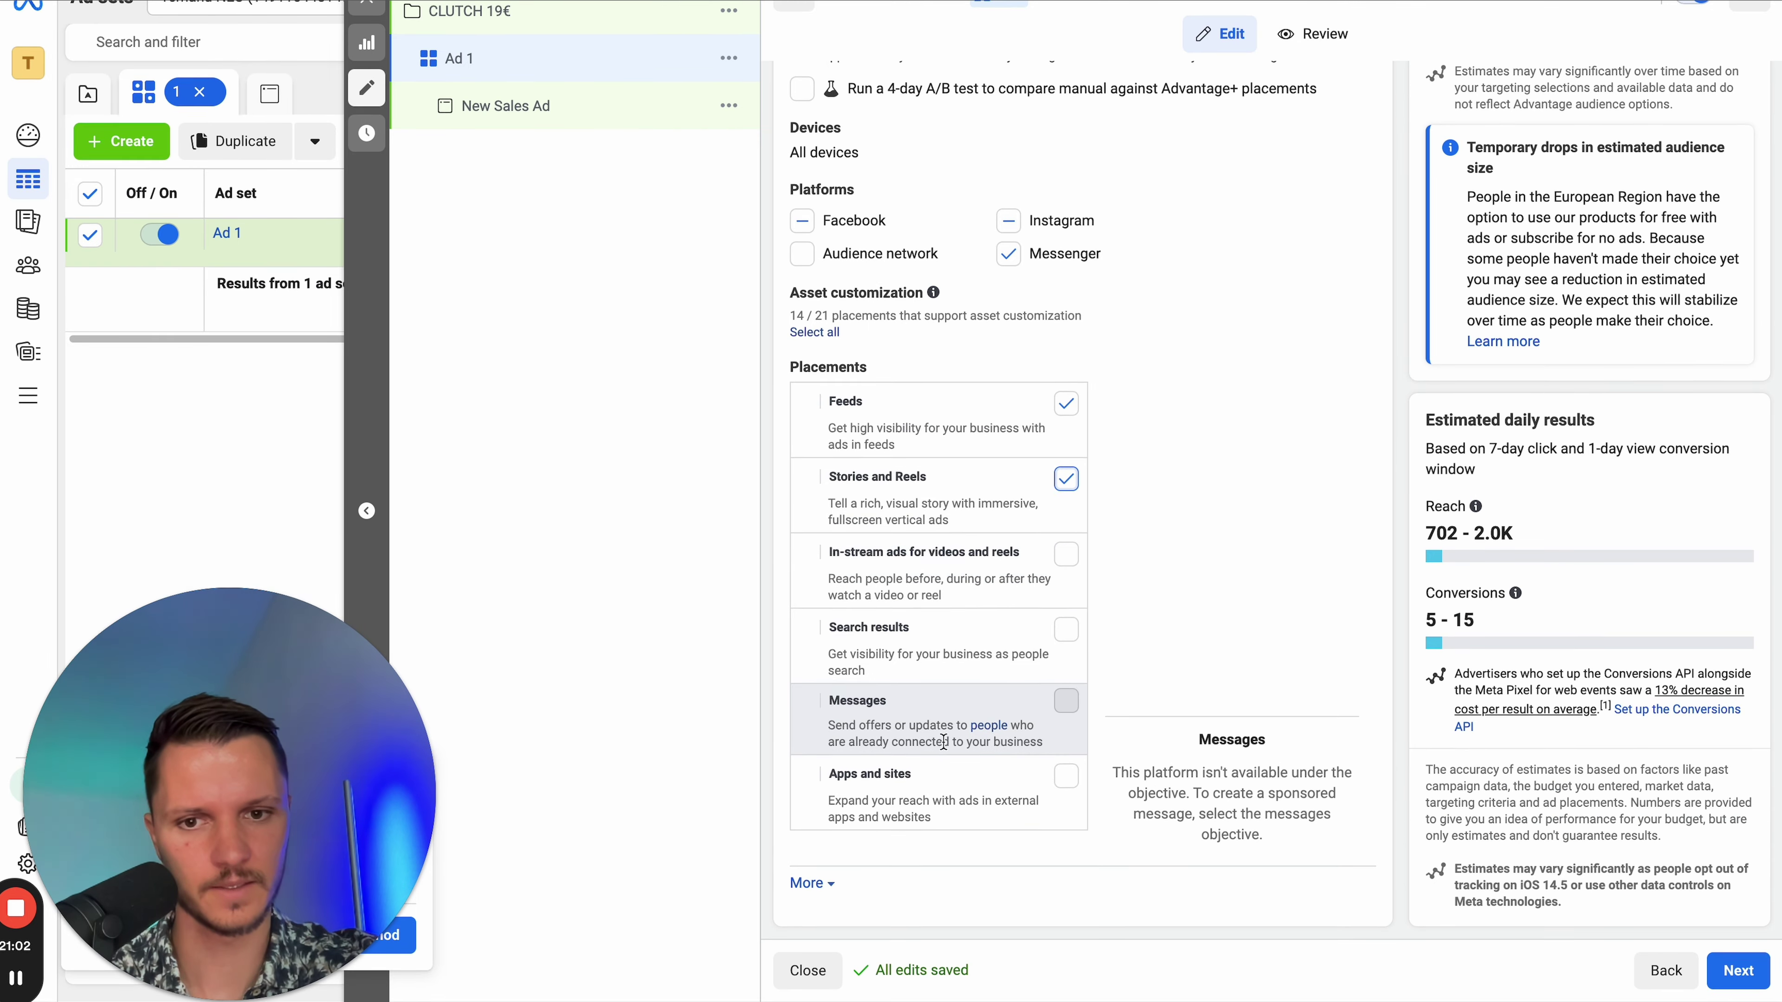
{"action": "left_click", "coordinate": [1008, 254]}
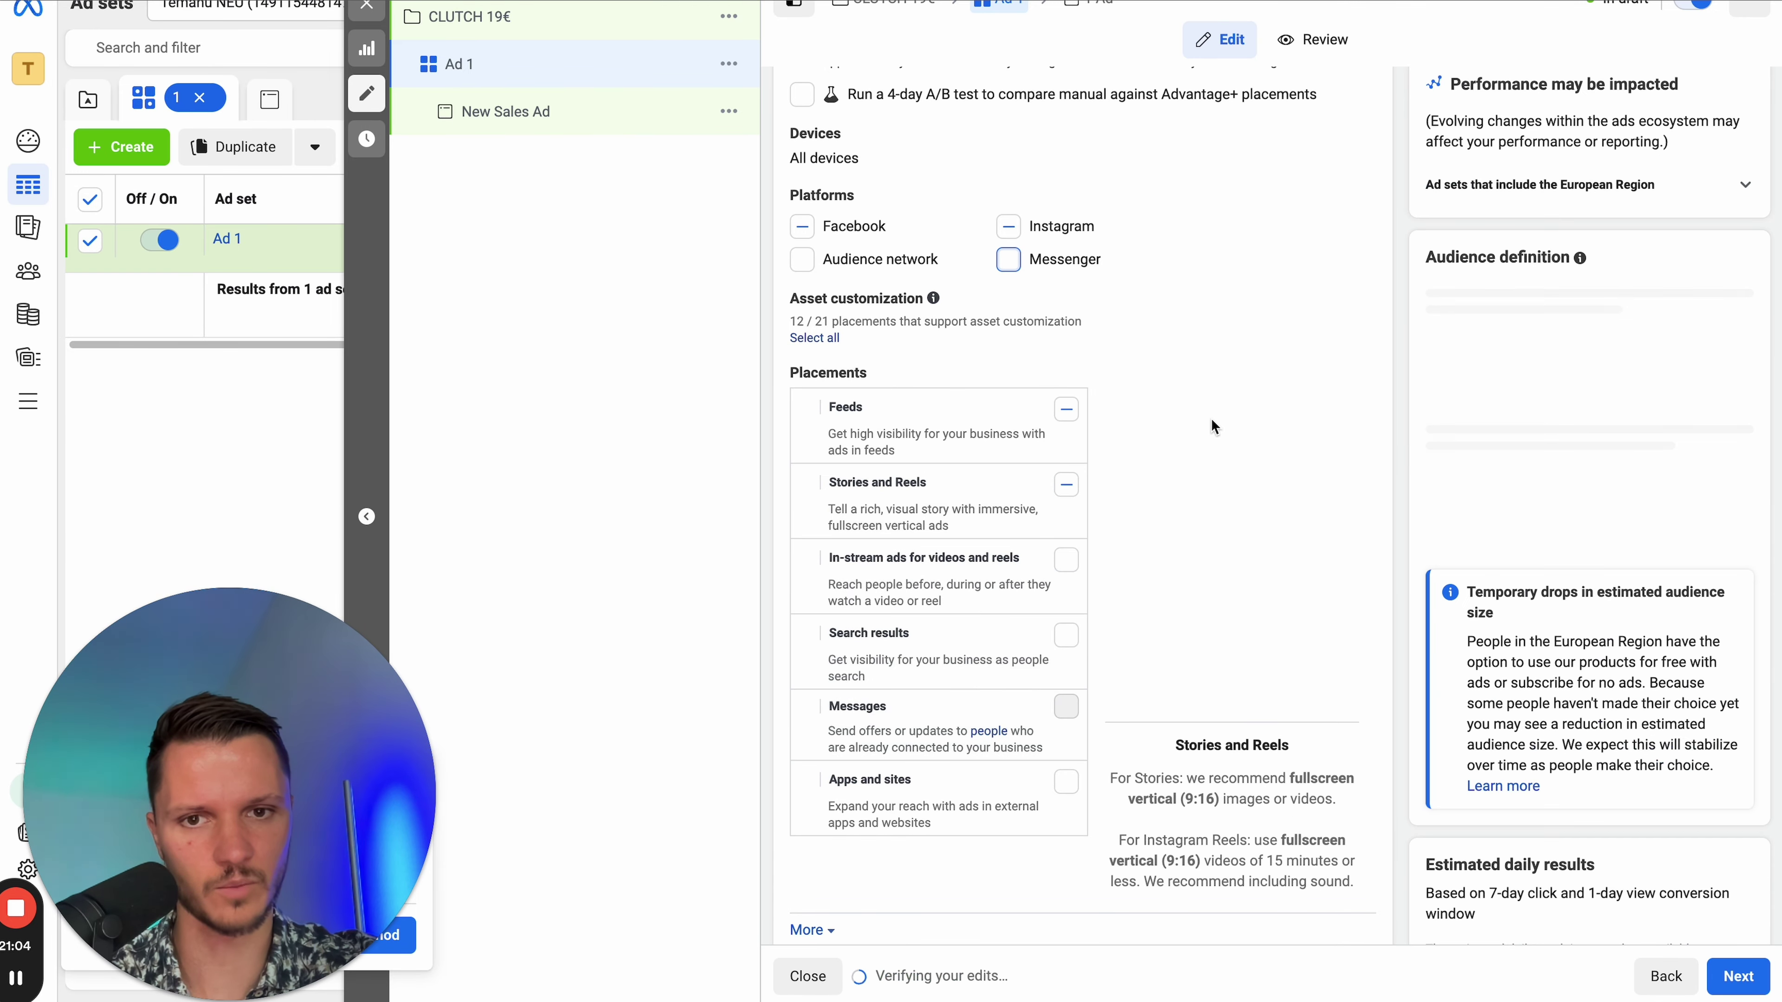
{"action": "scroll", "coordinate": [1193, 436], "scroll_direction": "up", "scroll_amount": 1}
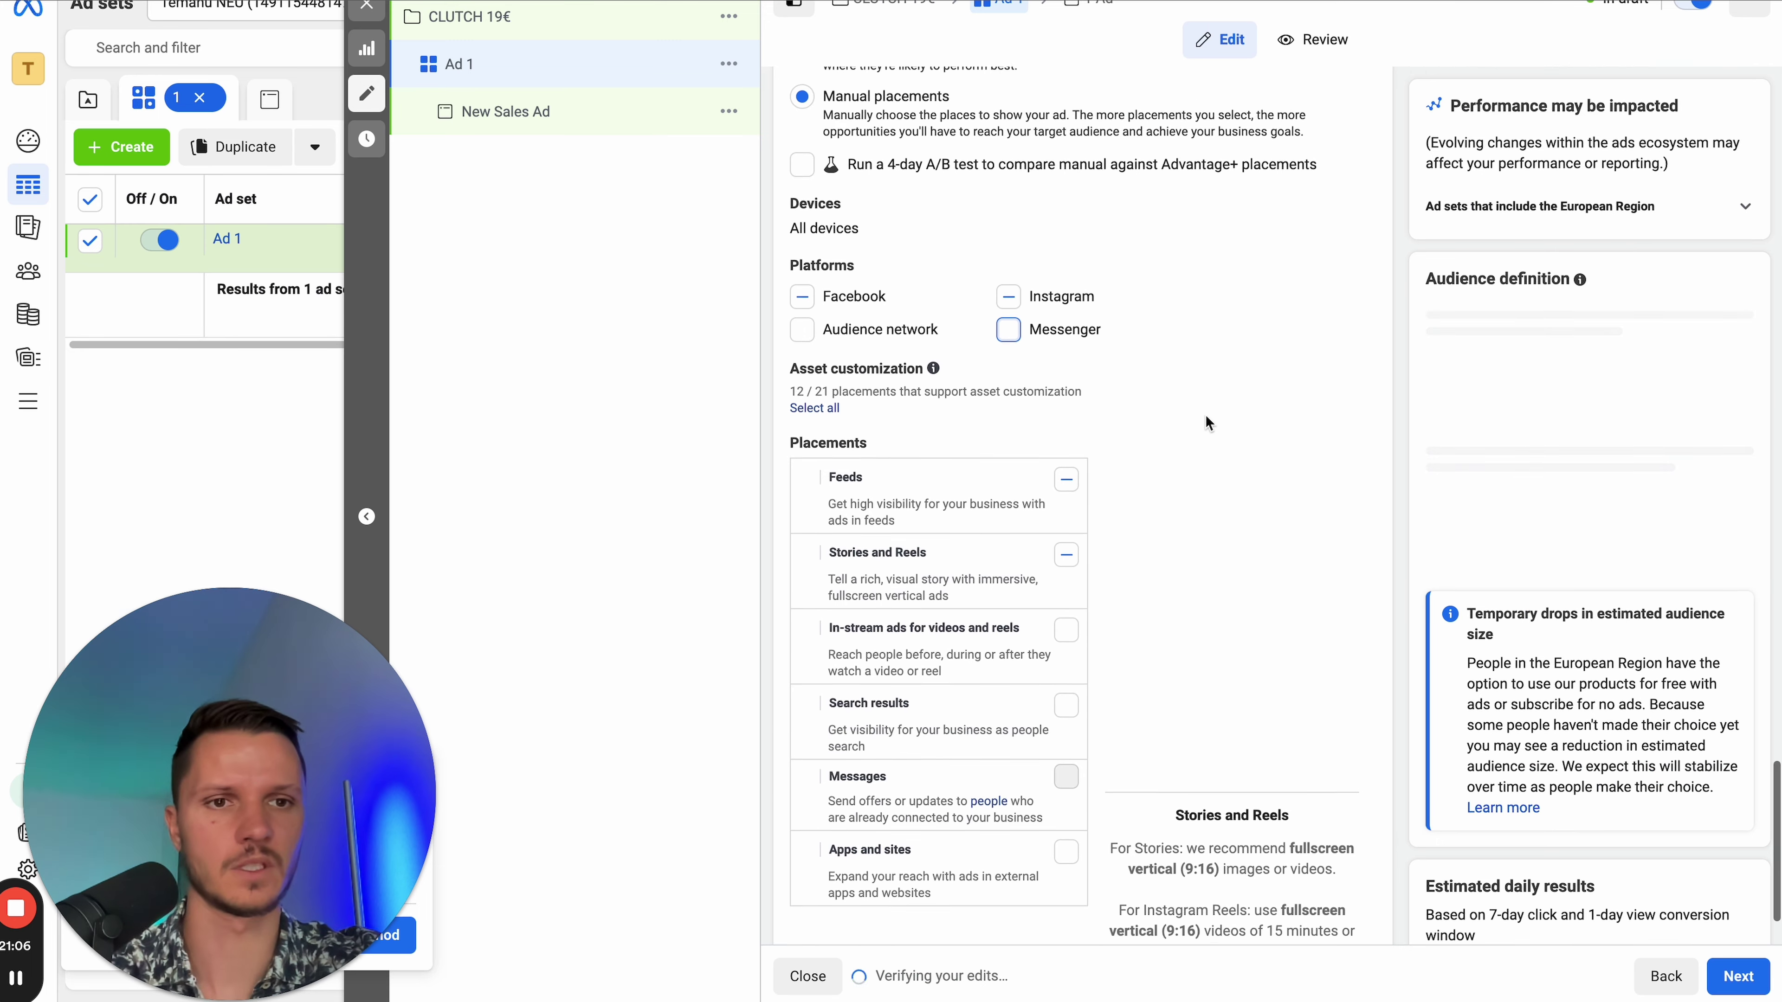
- Review the estimated audience size and the placement list, and continue to the ad settings
{"action": "scroll", "coordinate": [1564, 295], "scroll_direction": "down", "scroll_amount": 5}
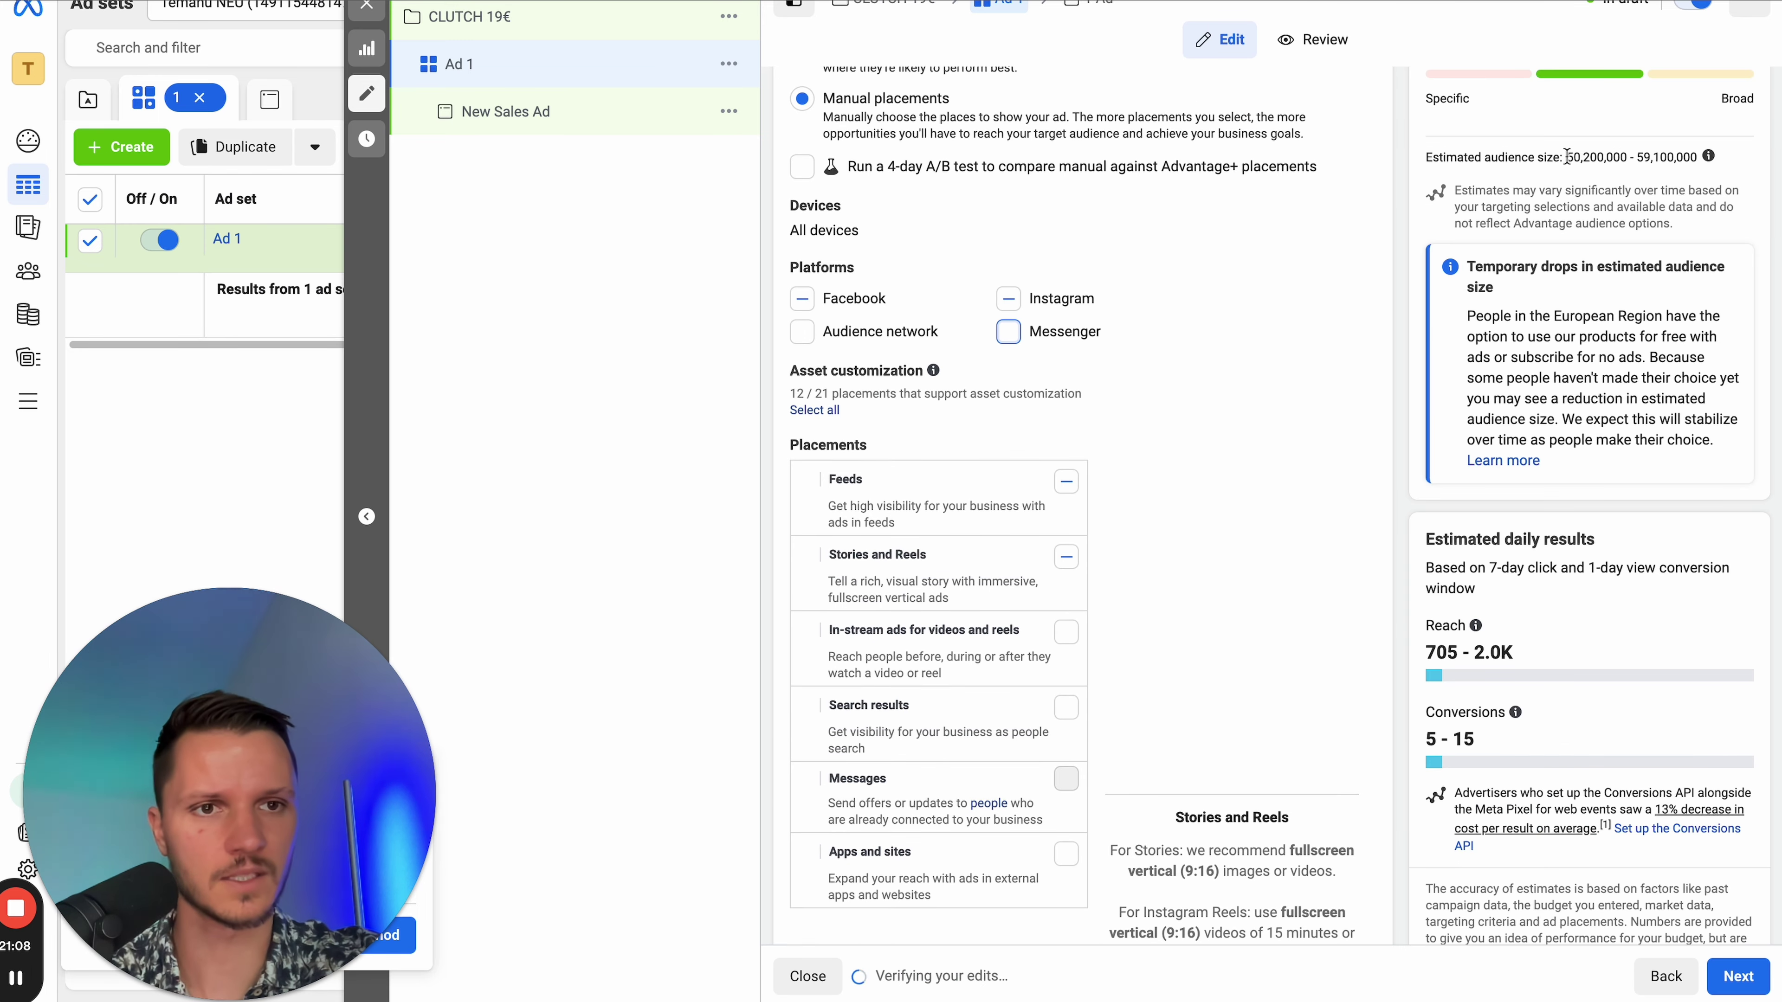
{"action": "left_click_drag", "start_coordinate": [1566, 156], "coordinate": [1636, 162]}
{"action": "scroll", "coordinate": [975, 582], "scroll_direction": "down", "scroll_amount": 2}
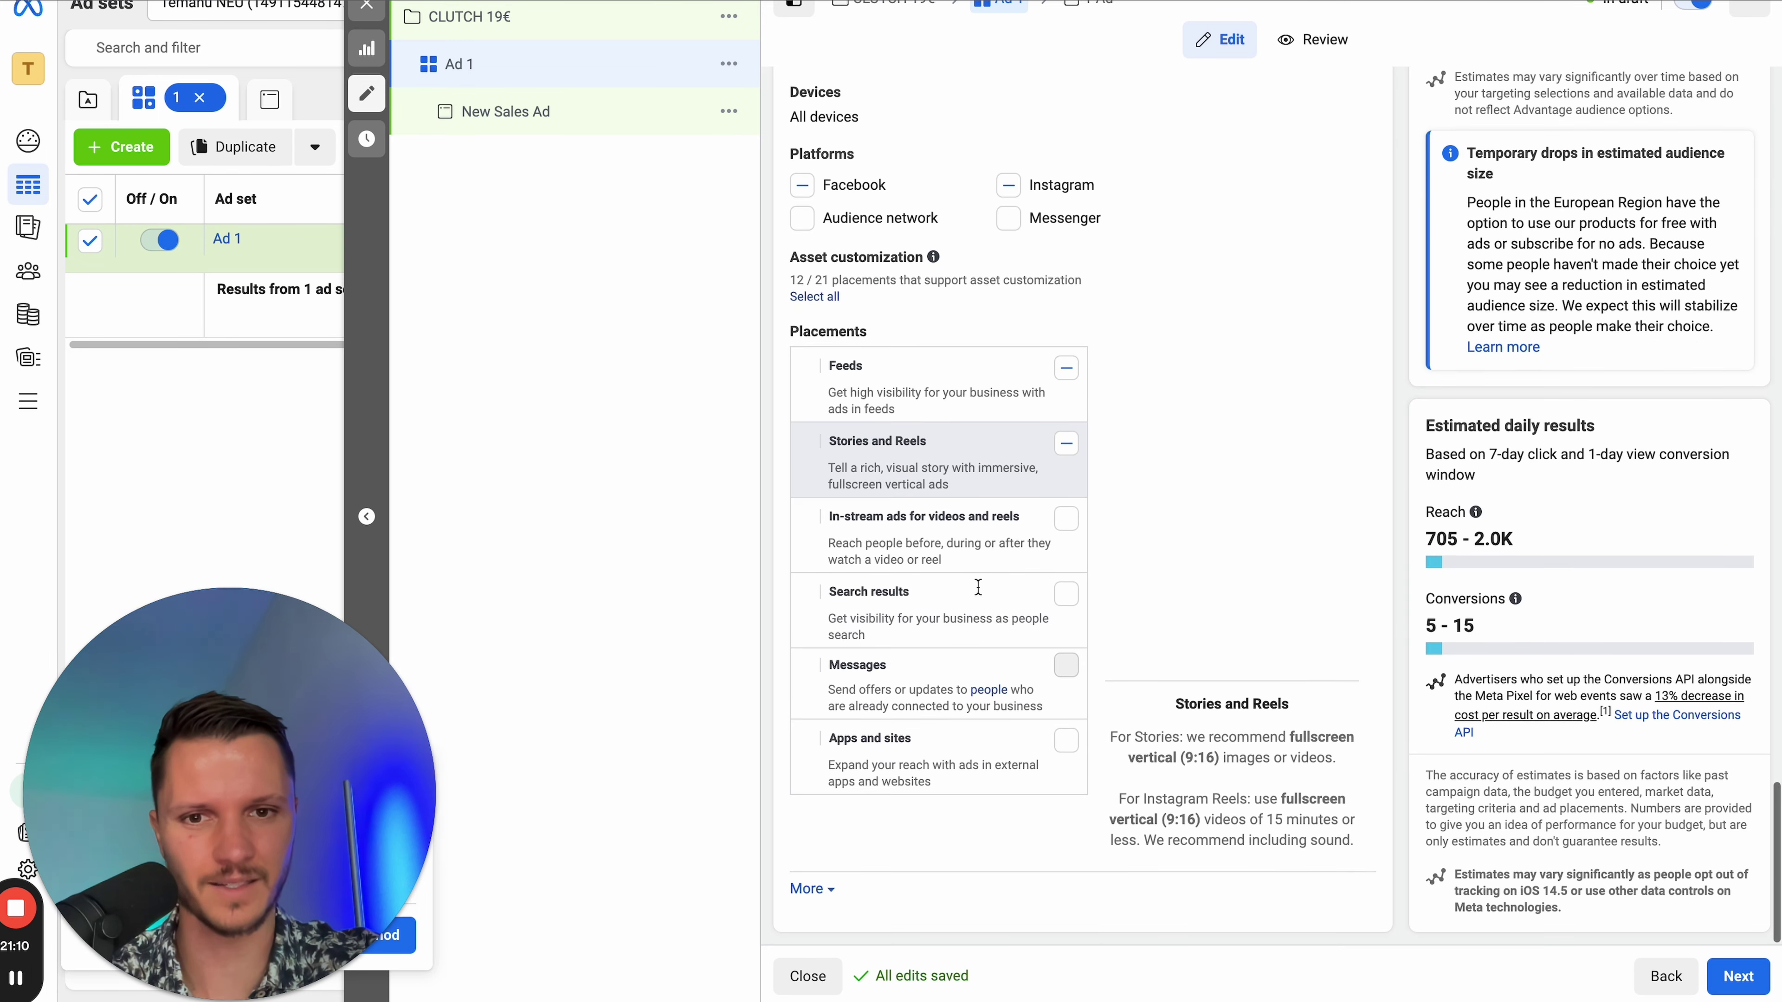
{"action": "scroll", "coordinate": [940, 533], "scroll_direction": "up", "scroll_amount": 1}
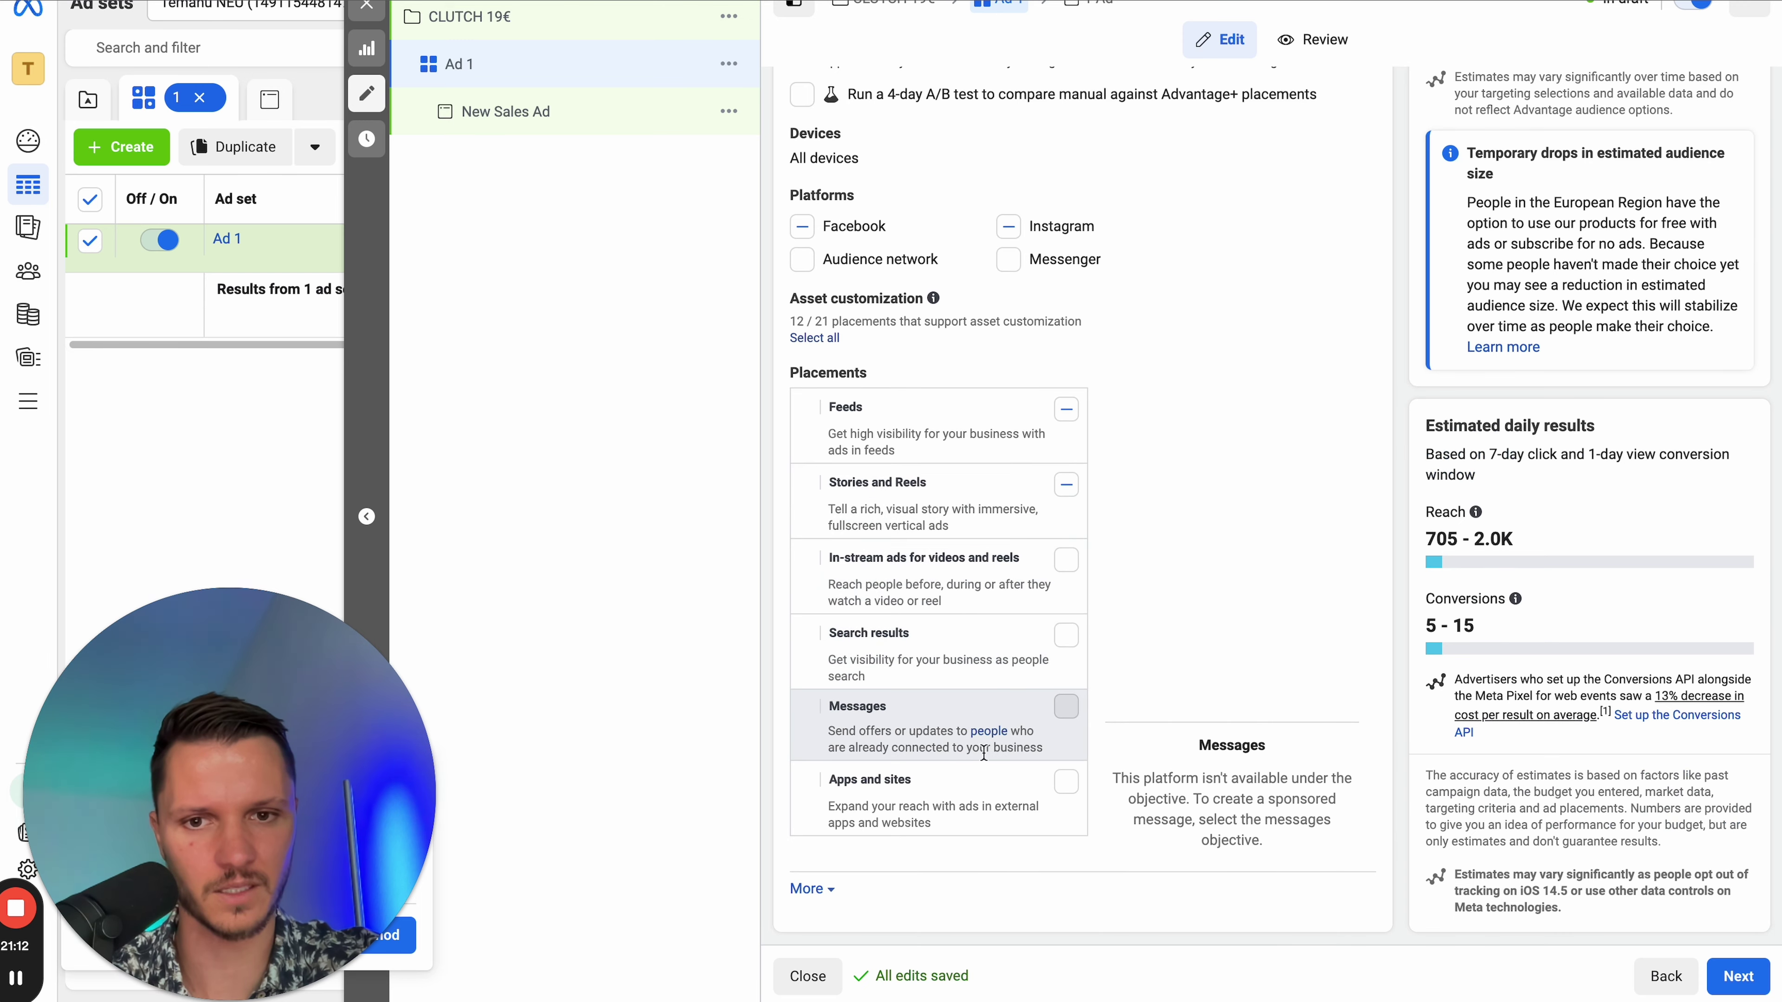
{"action": "scroll", "coordinate": [912, 758], "scroll_direction": "down", "scroll_amount": 1}
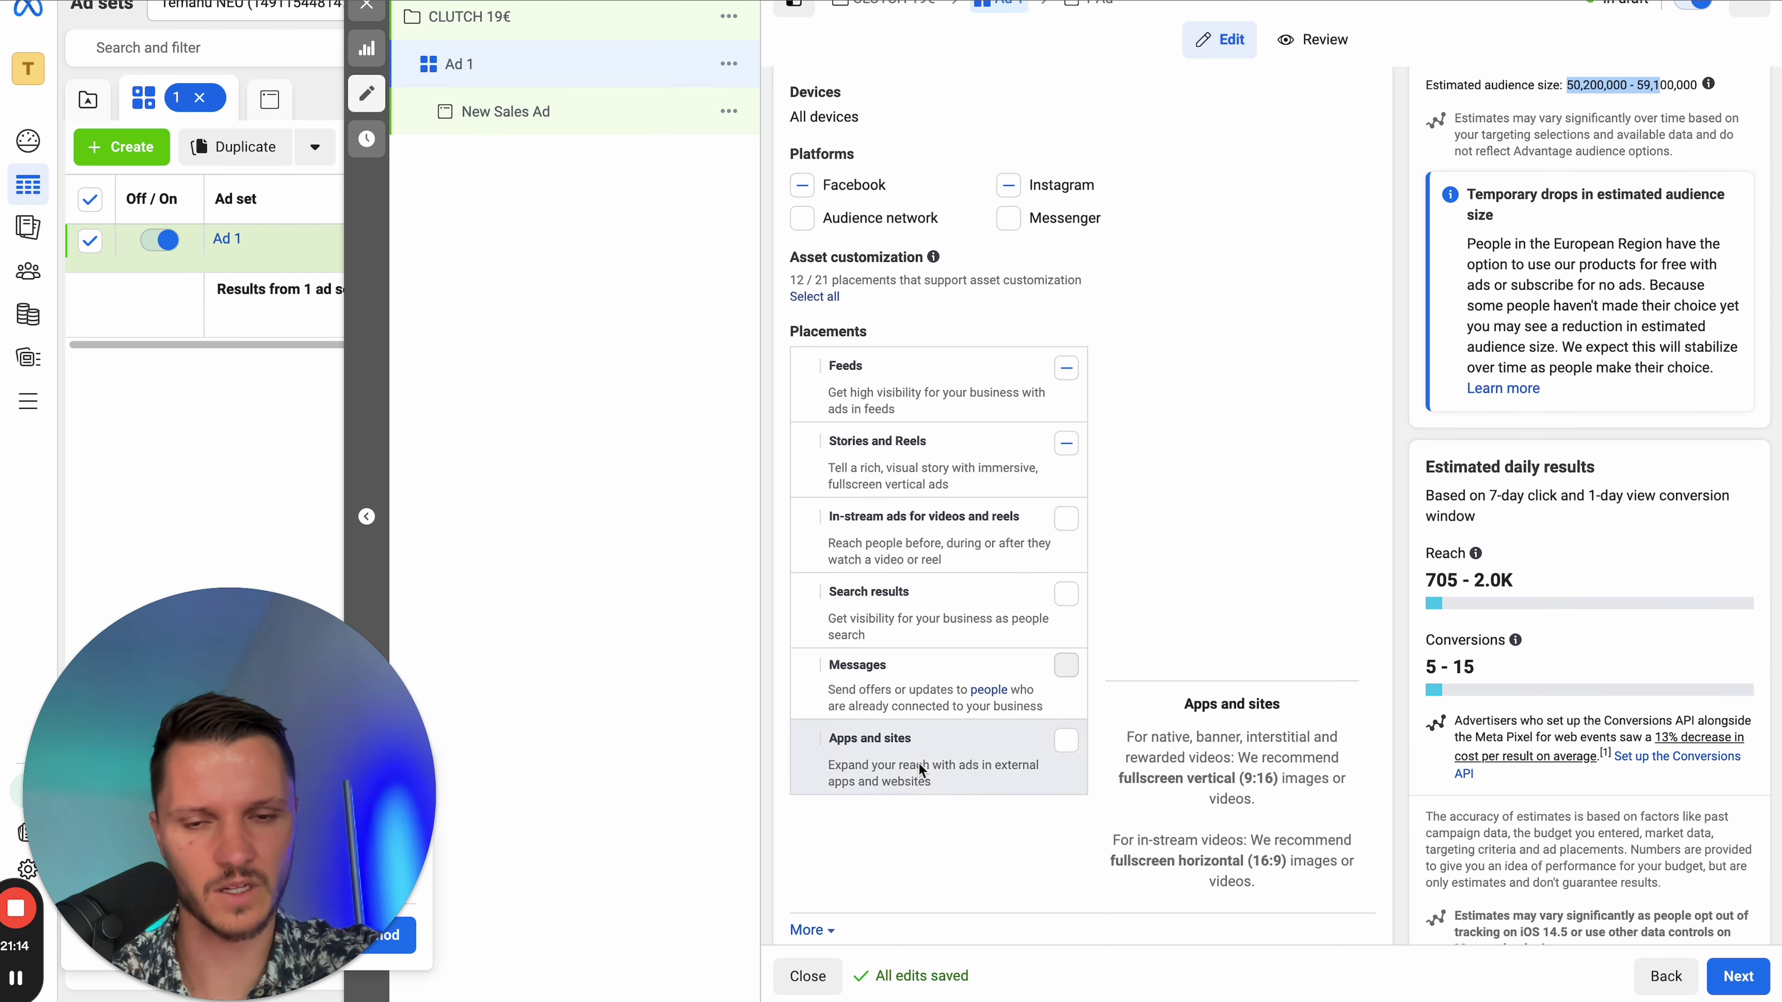
{"action": "scroll", "coordinate": [841, 379], "scroll_direction": "up", "scroll_amount": 1}
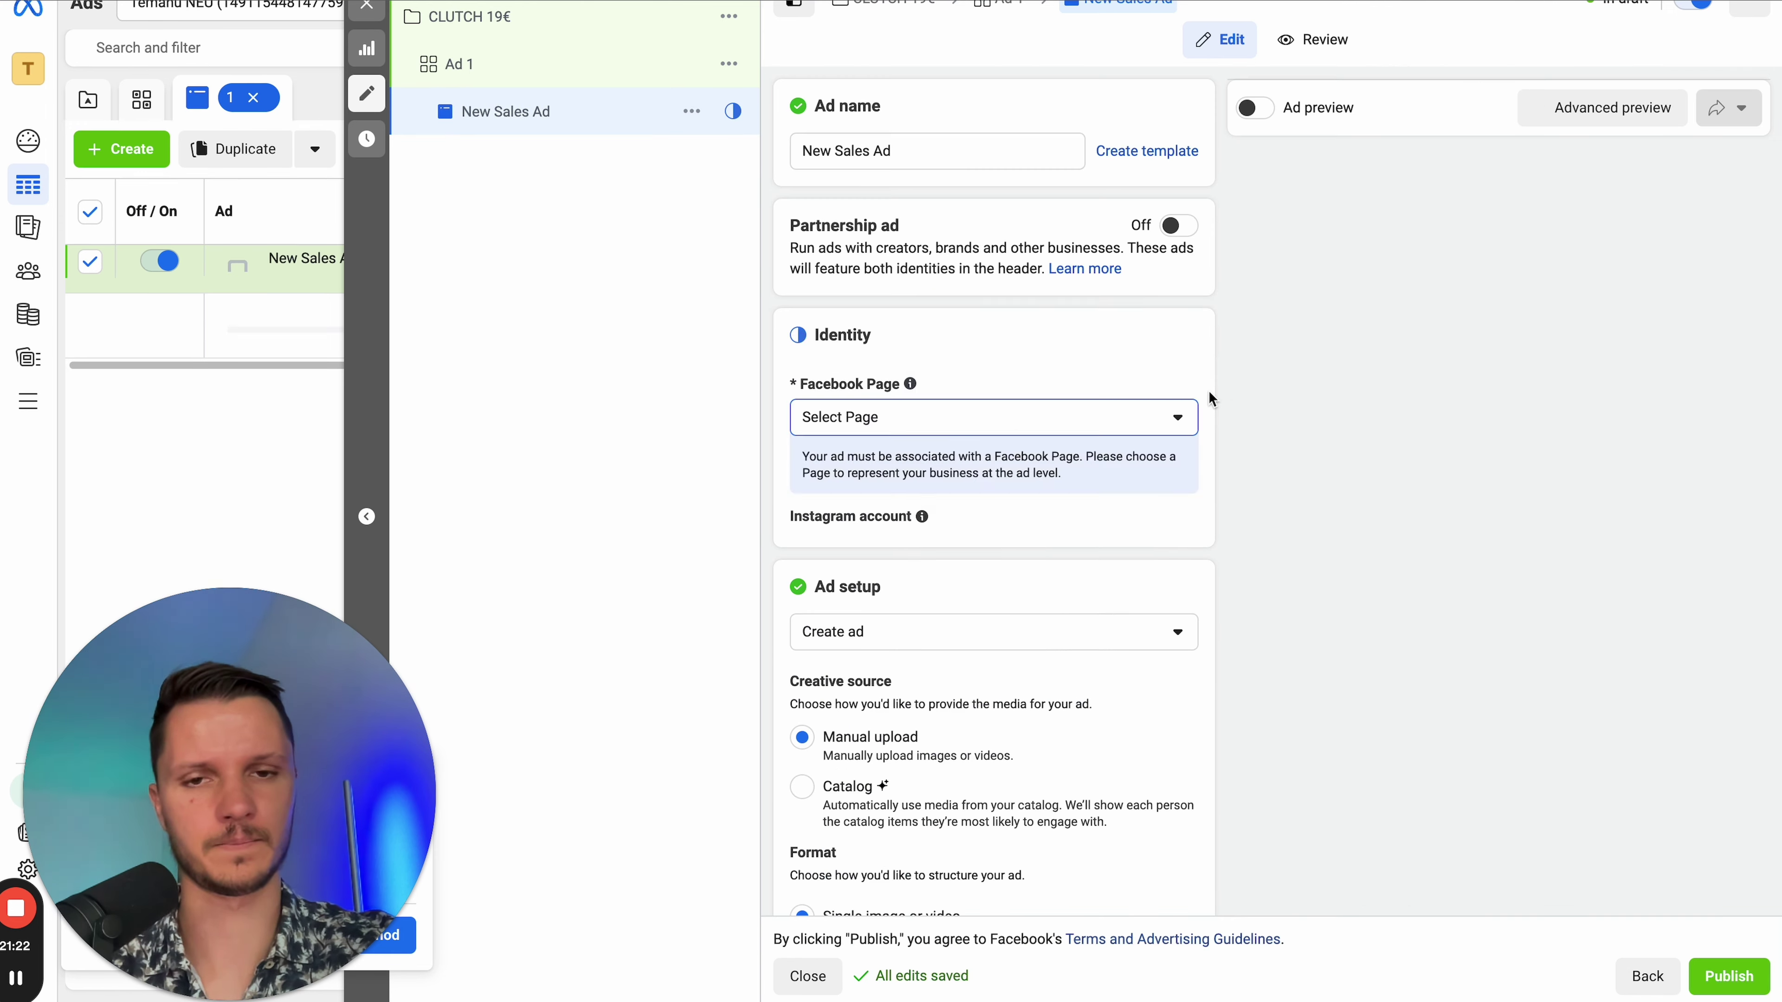
- Choose Teramu as the ad's Facebook Page and keep Use Facebook Page for the Instagram account
{"action": "left_click", "coordinate": [924, 430]}
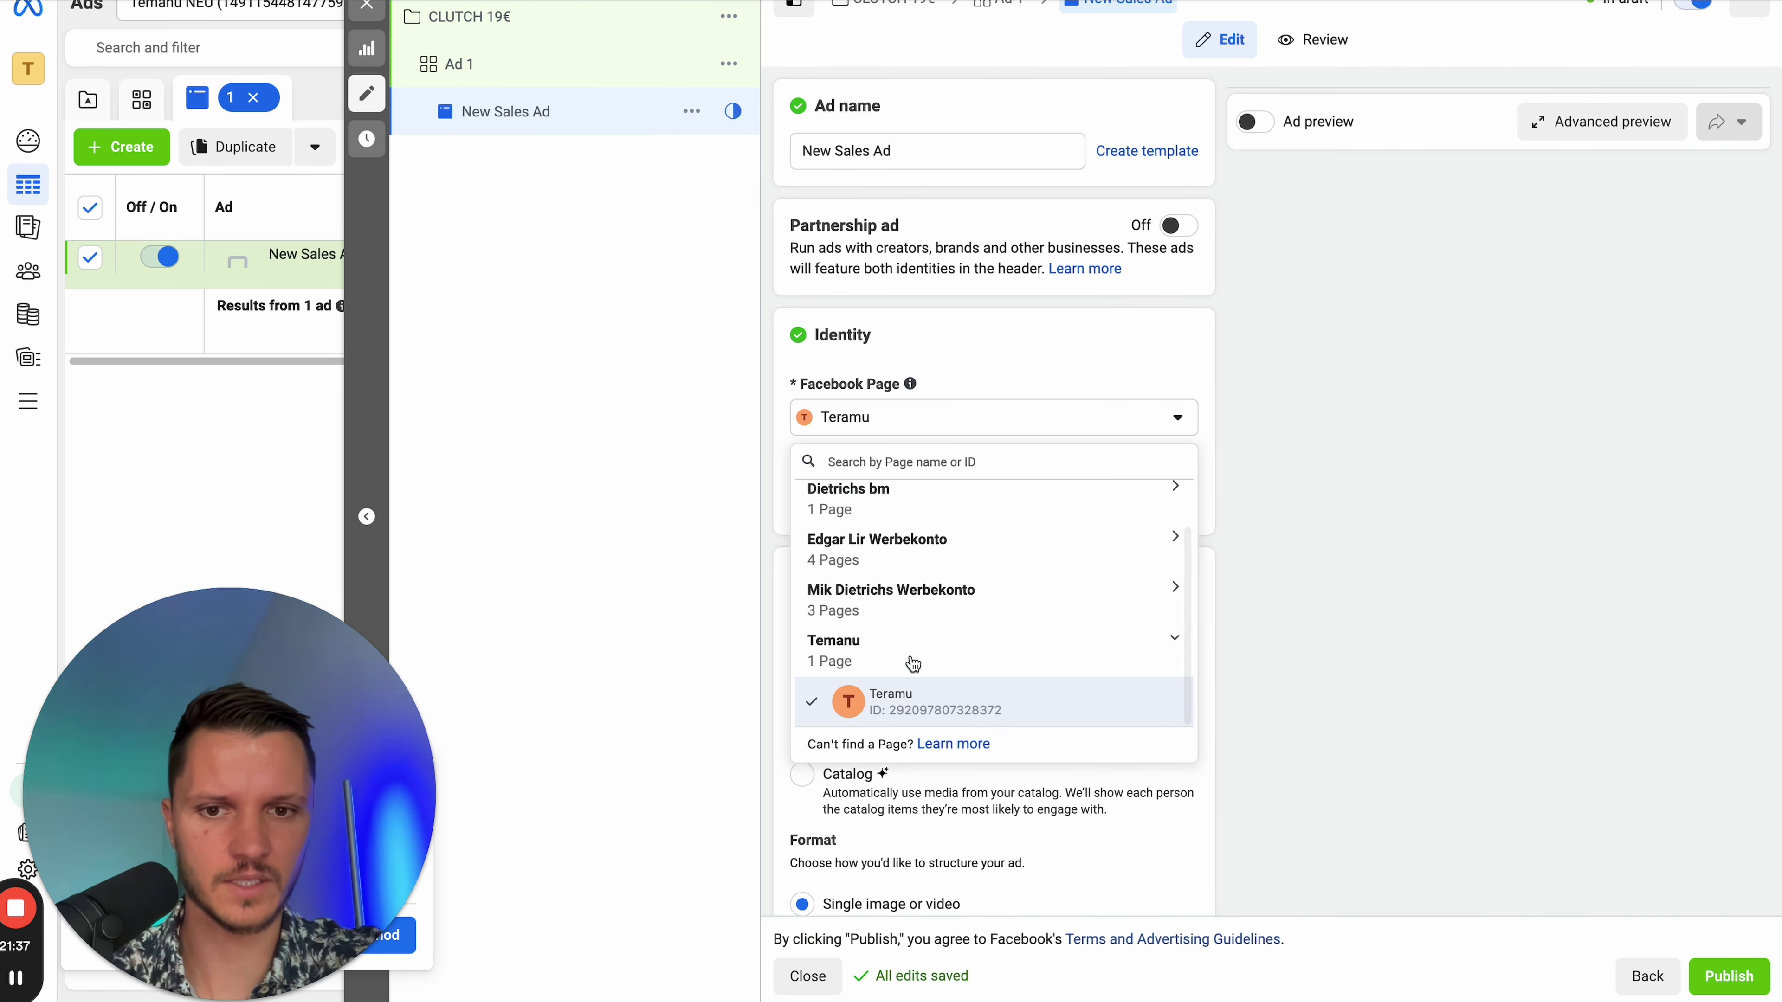
{"action": "left_click", "coordinate": [929, 367]}
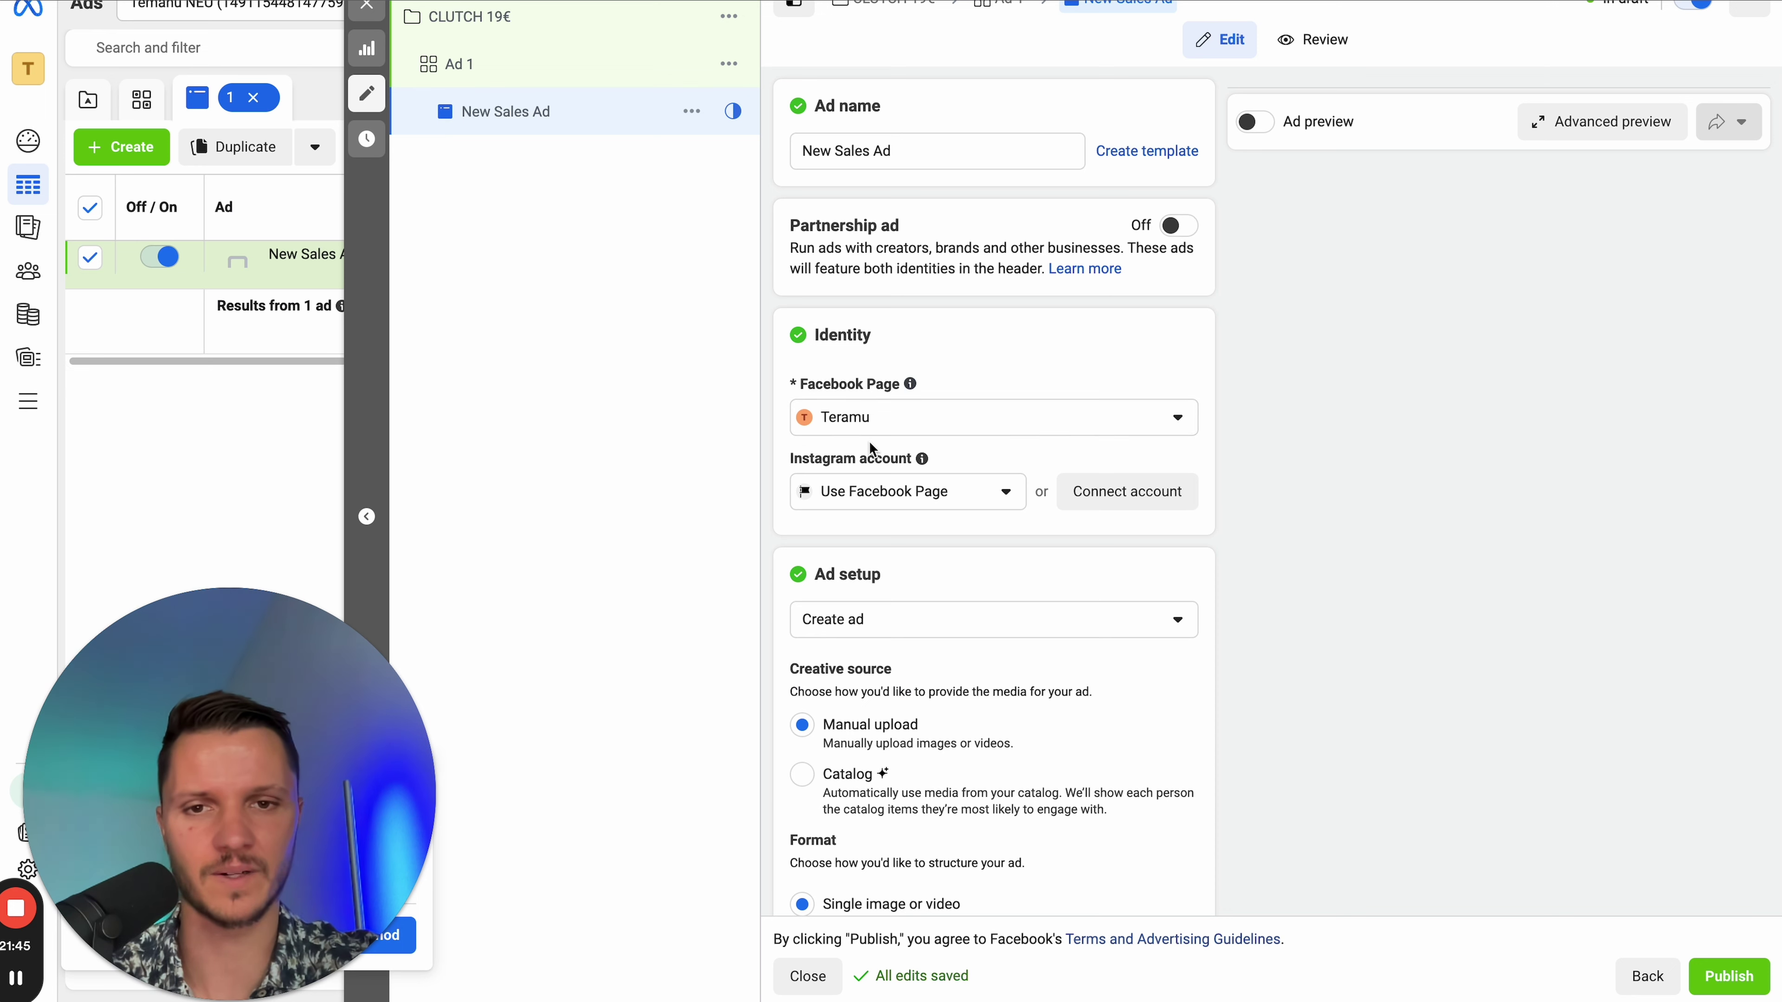
{"action": "left_click", "coordinate": [942, 493]}
{"action": "left_click", "coordinate": [855, 509]}
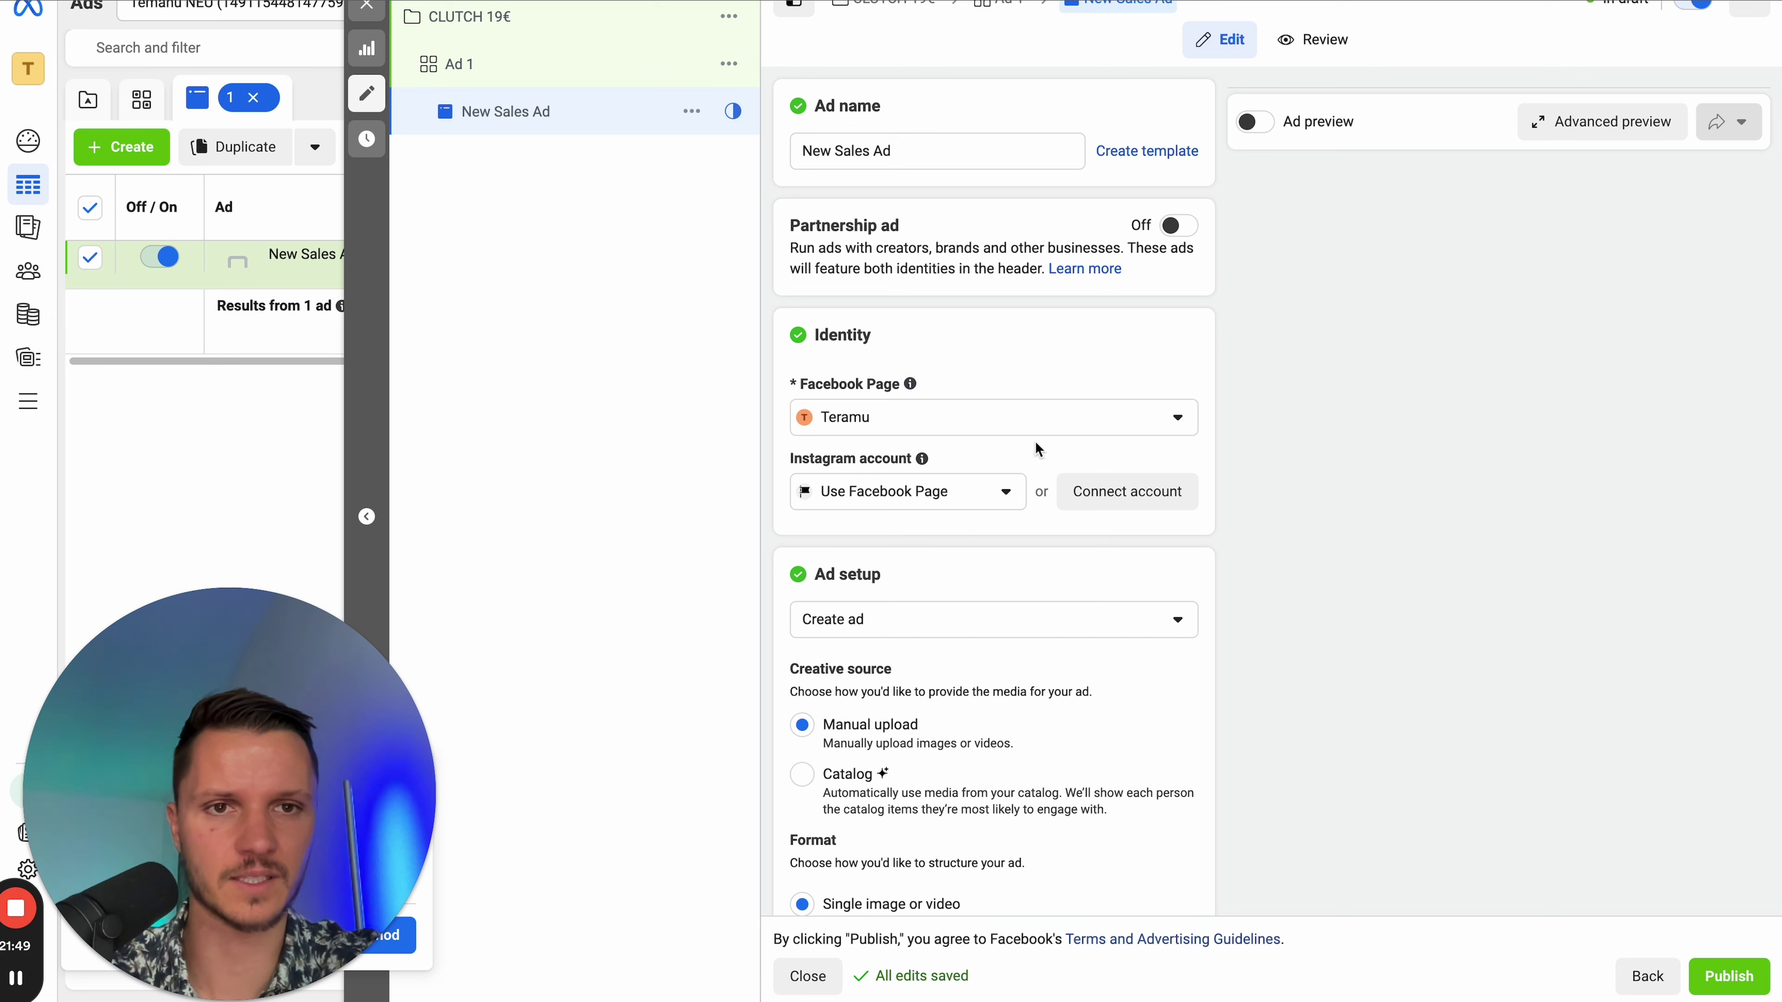
- Turn on the ad preview and disable multi-advertiser ads in the ad setup
{"action": "left_click", "coordinate": [1256, 123]}
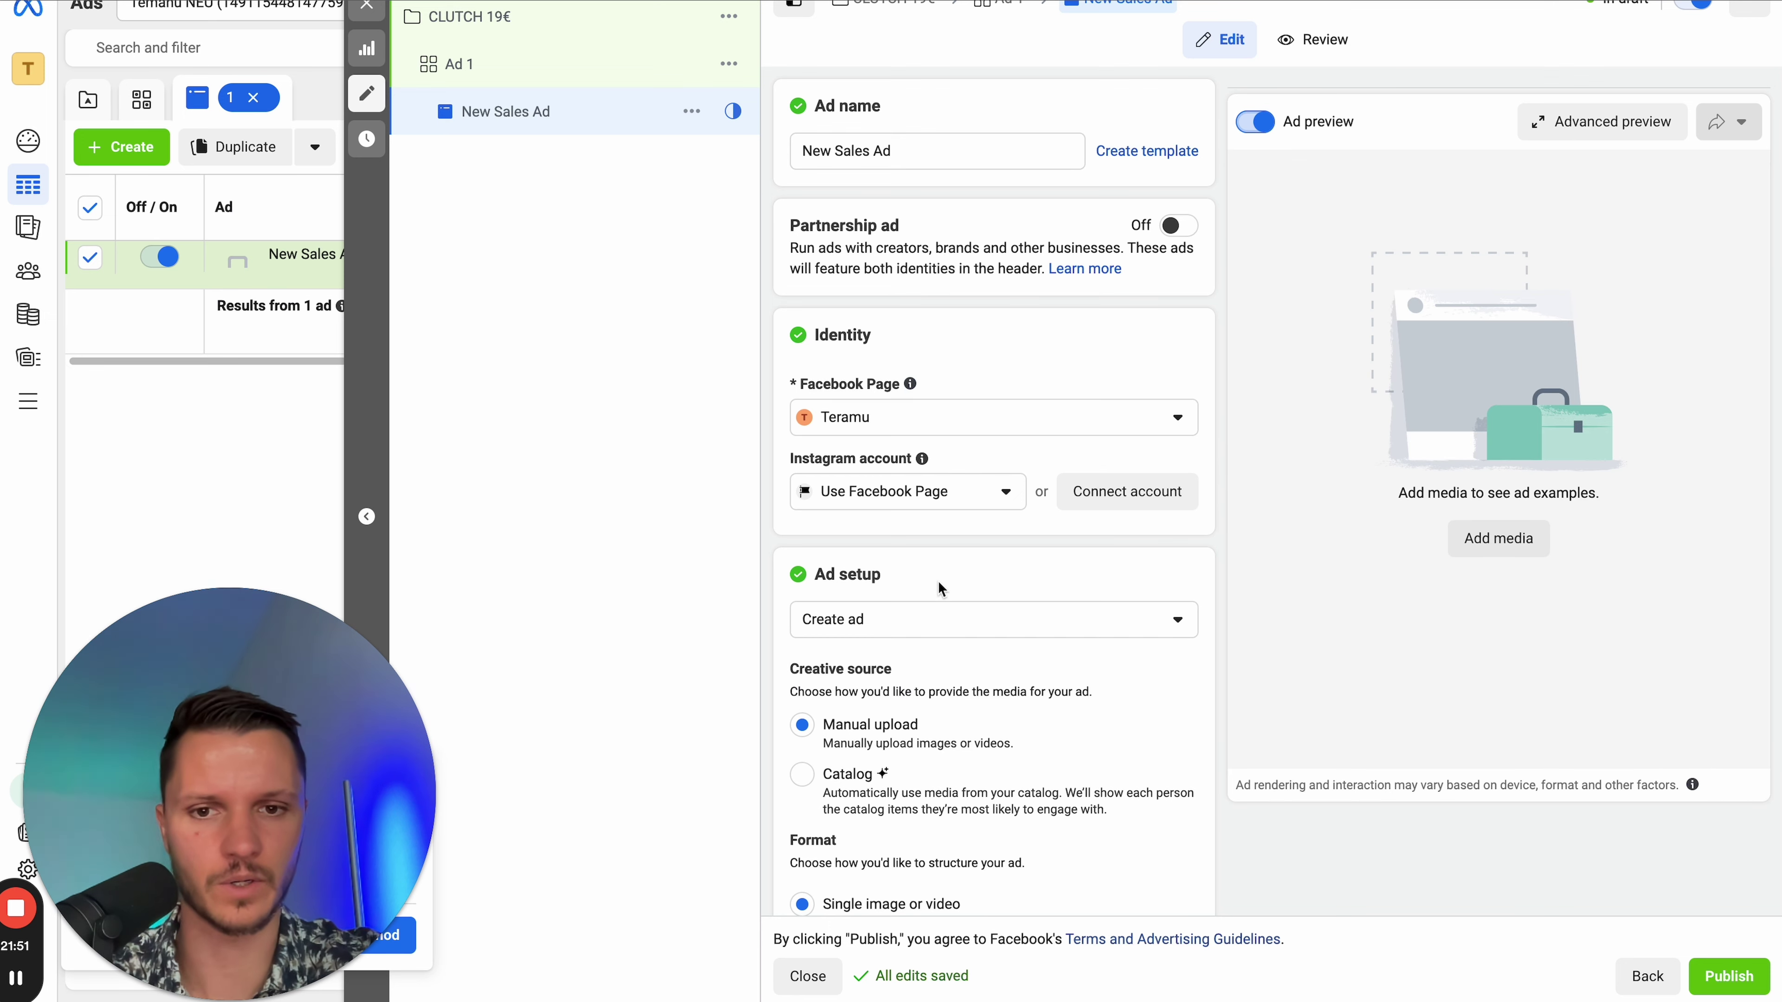
{"action": "scroll", "coordinate": [938, 577], "scroll_direction": "down", "scroll_amount": 2}
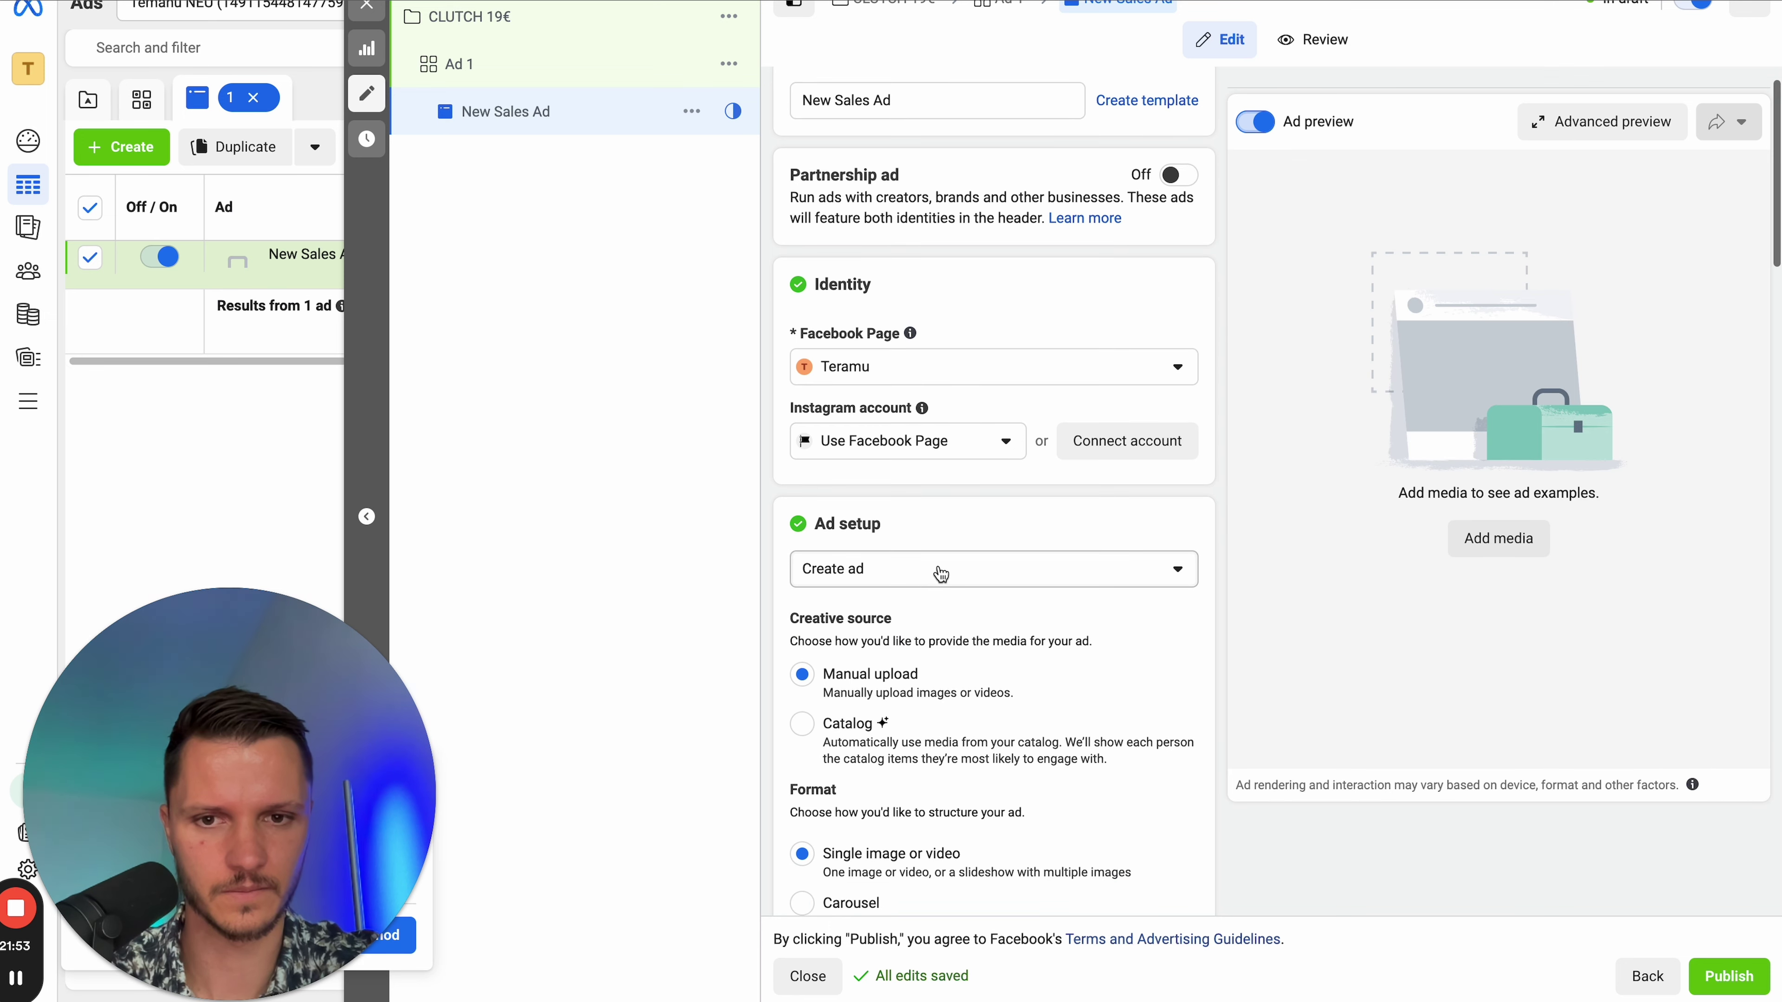
{"action": "scroll", "coordinate": [942, 575], "scroll_direction": "down", "scroll_amount": 5}
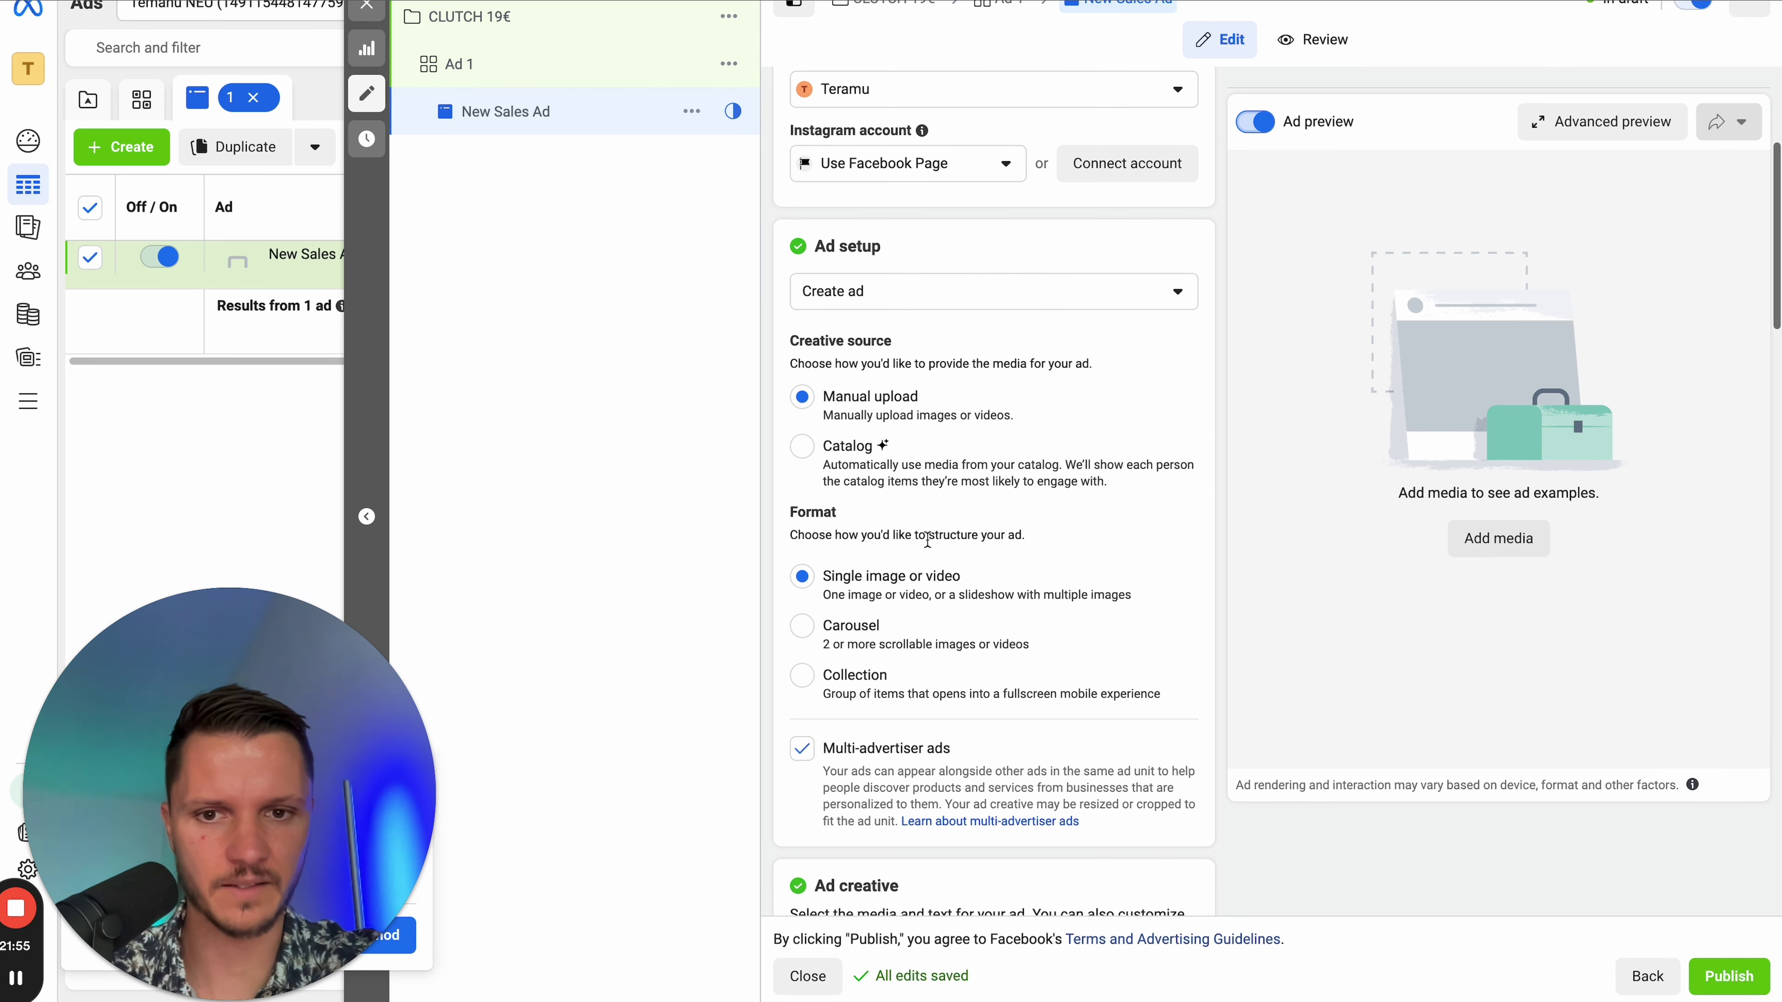
{"action": "scroll", "coordinate": [898, 612], "scroll_direction": "down", "scroll_amount": 2}
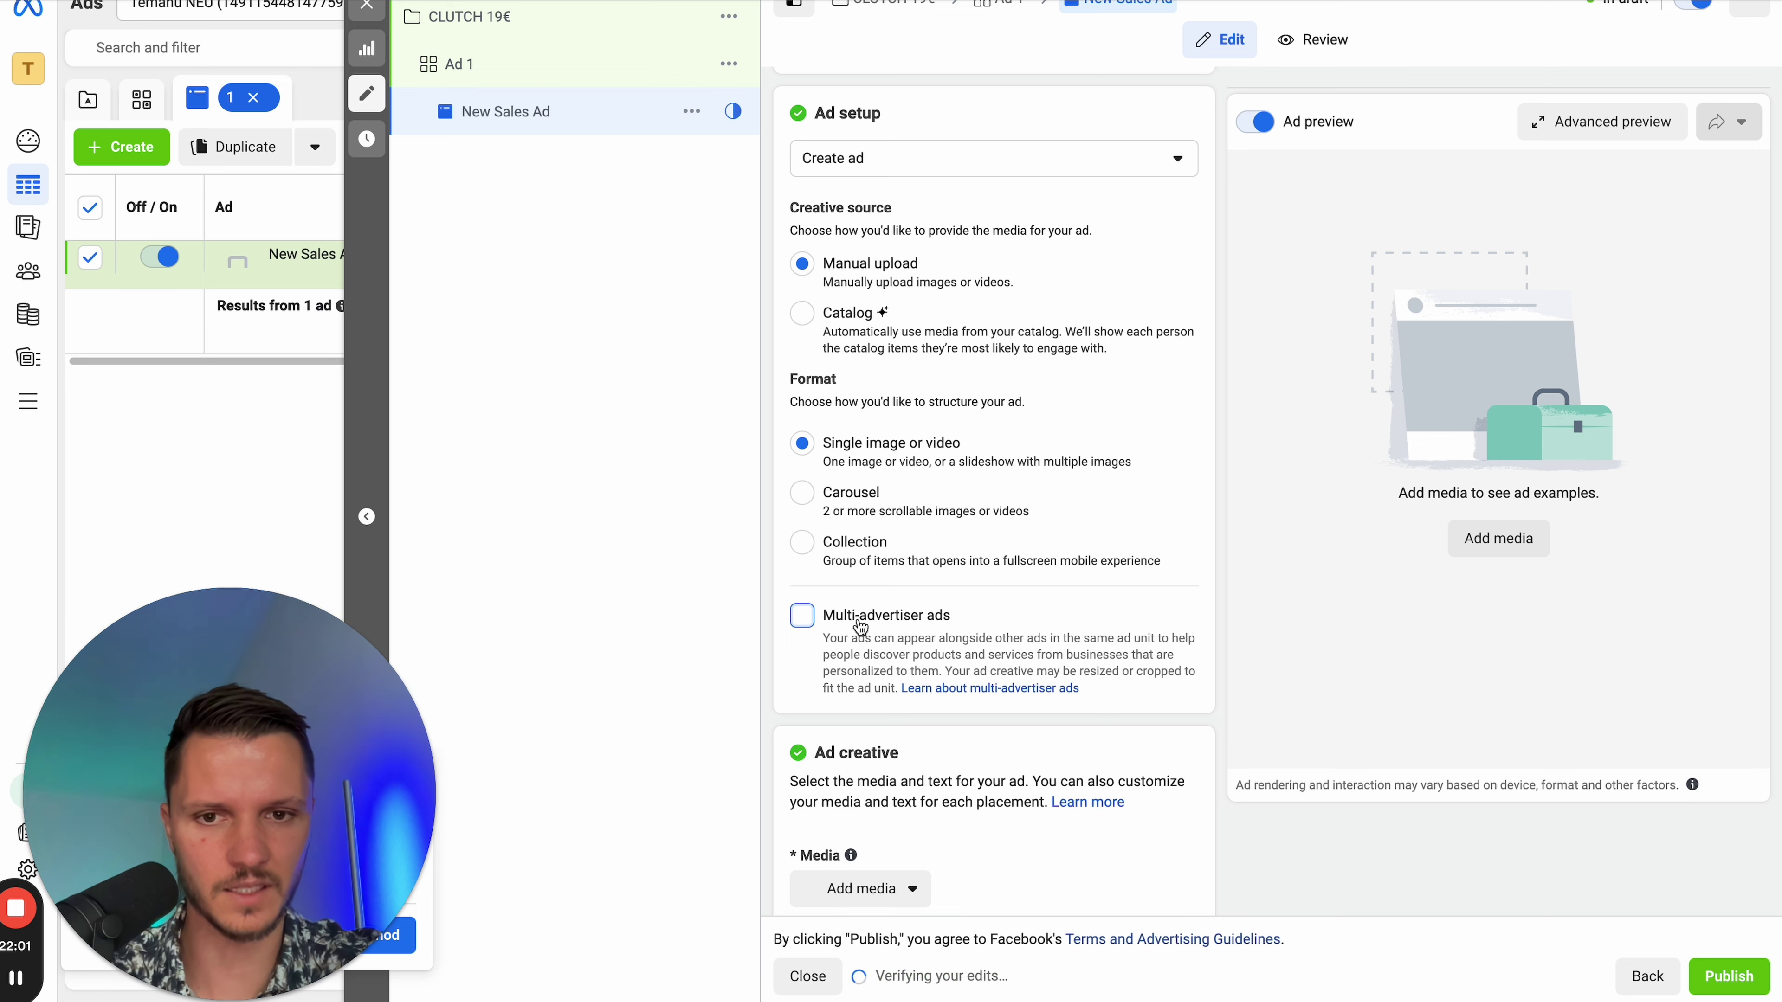
- Upload the image online-2900303_1280.jpg from the desktop as the ad creative's media
{"action": "scroll", "coordinate": [861, 627], "scroll_direction": "down", "scroll_amount": 3}
{"action": "left_click", "coordinate": [859, 695]}
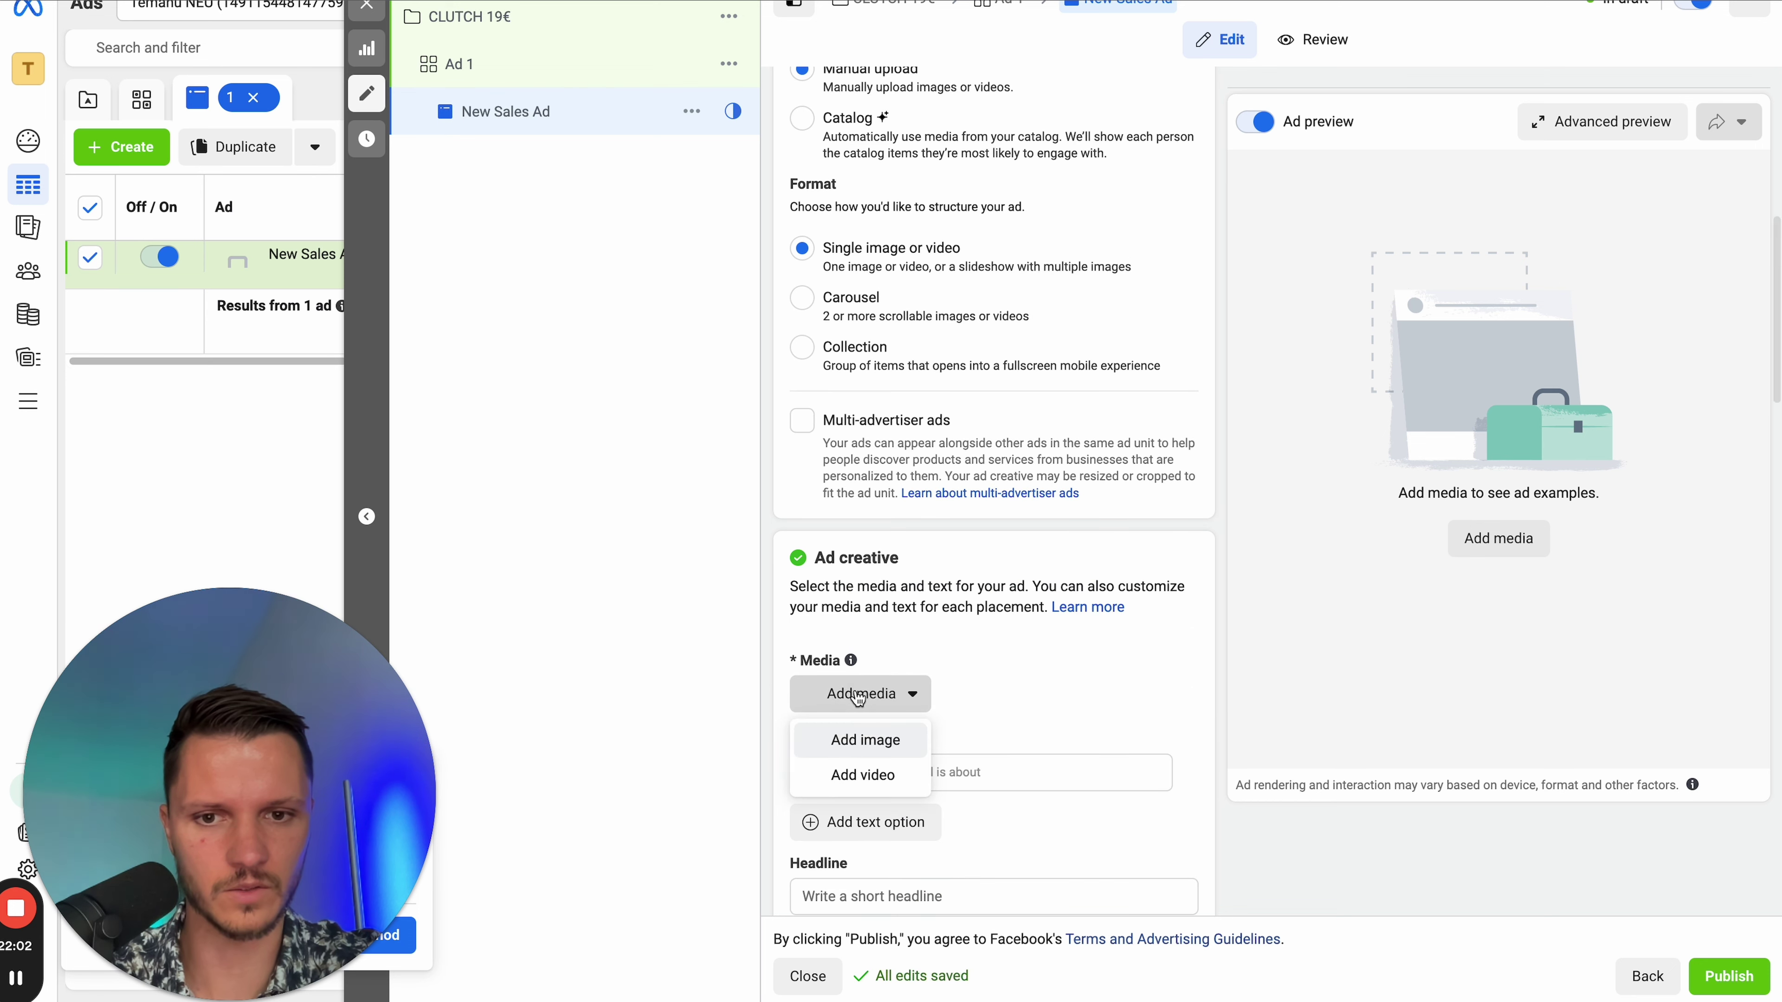
{"action": "left_click", "coordinate": [867, 740]}
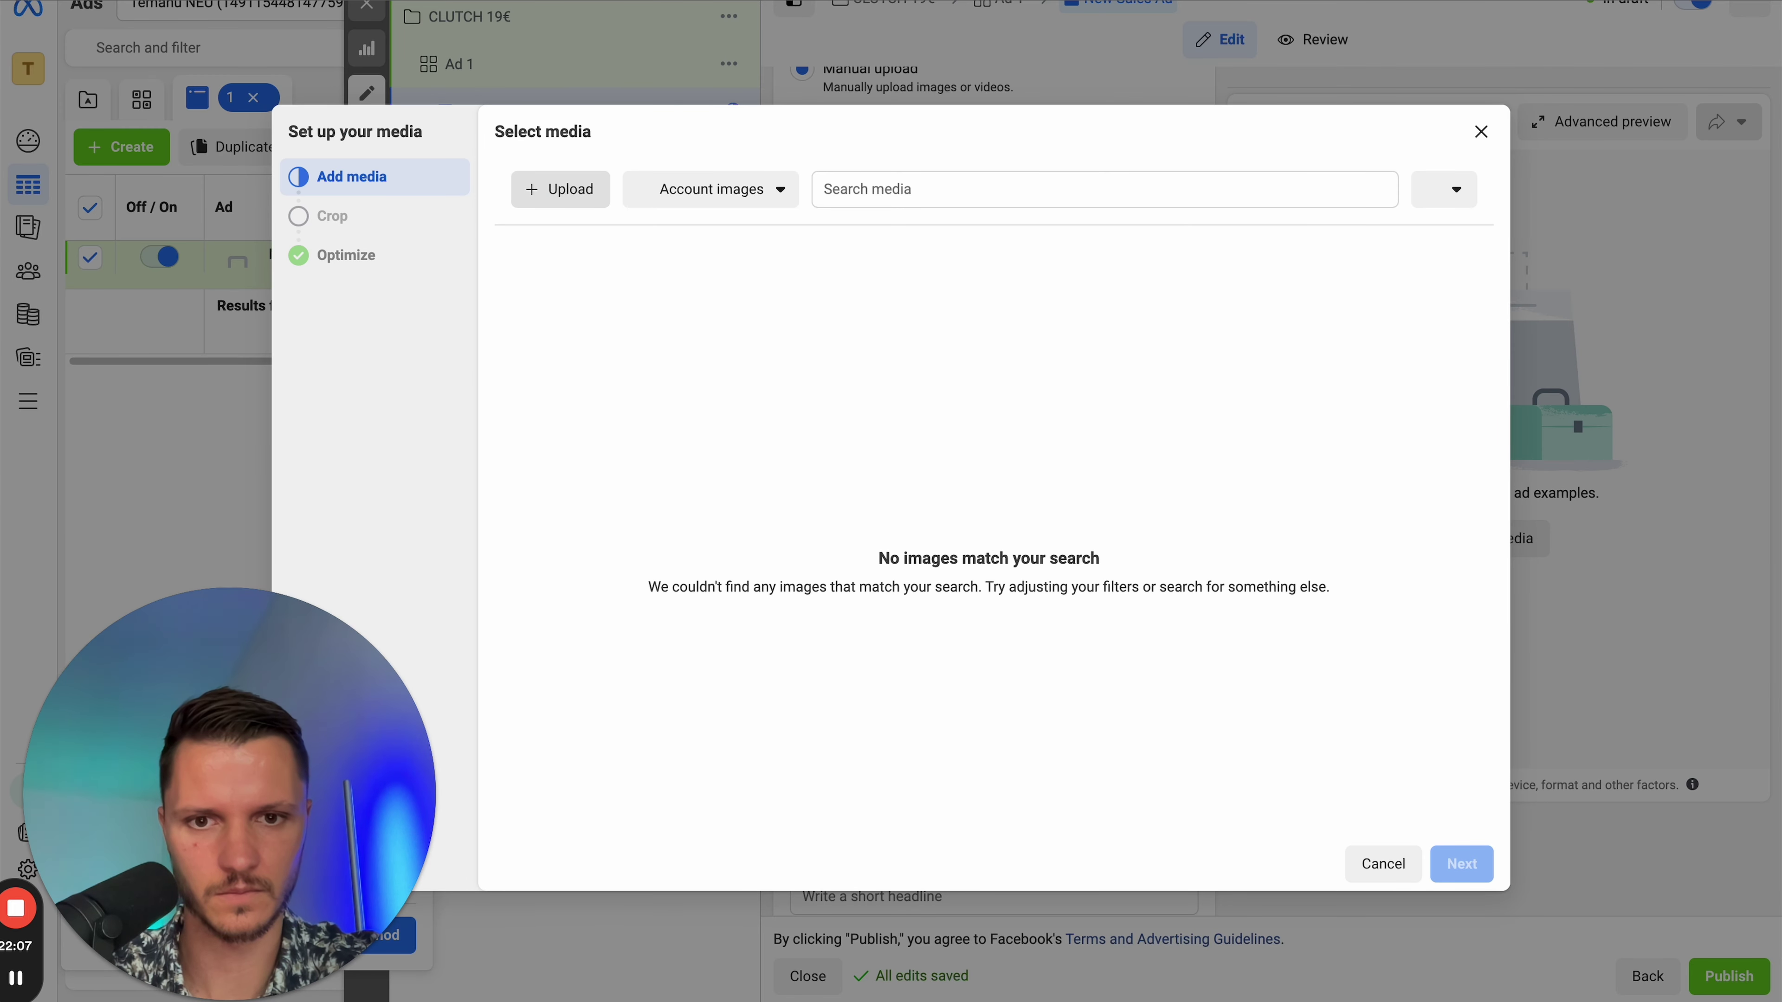
{"action": "left_click", "coordinate": [561, 189]}
{"action": "scroll", "coordinate": [797, 548], "scroll_direction": "down", "scroll_amount": 5}
{"action": "left_click", "coordinate": [800, 598]}
{"action": "key", "text": "Up"}
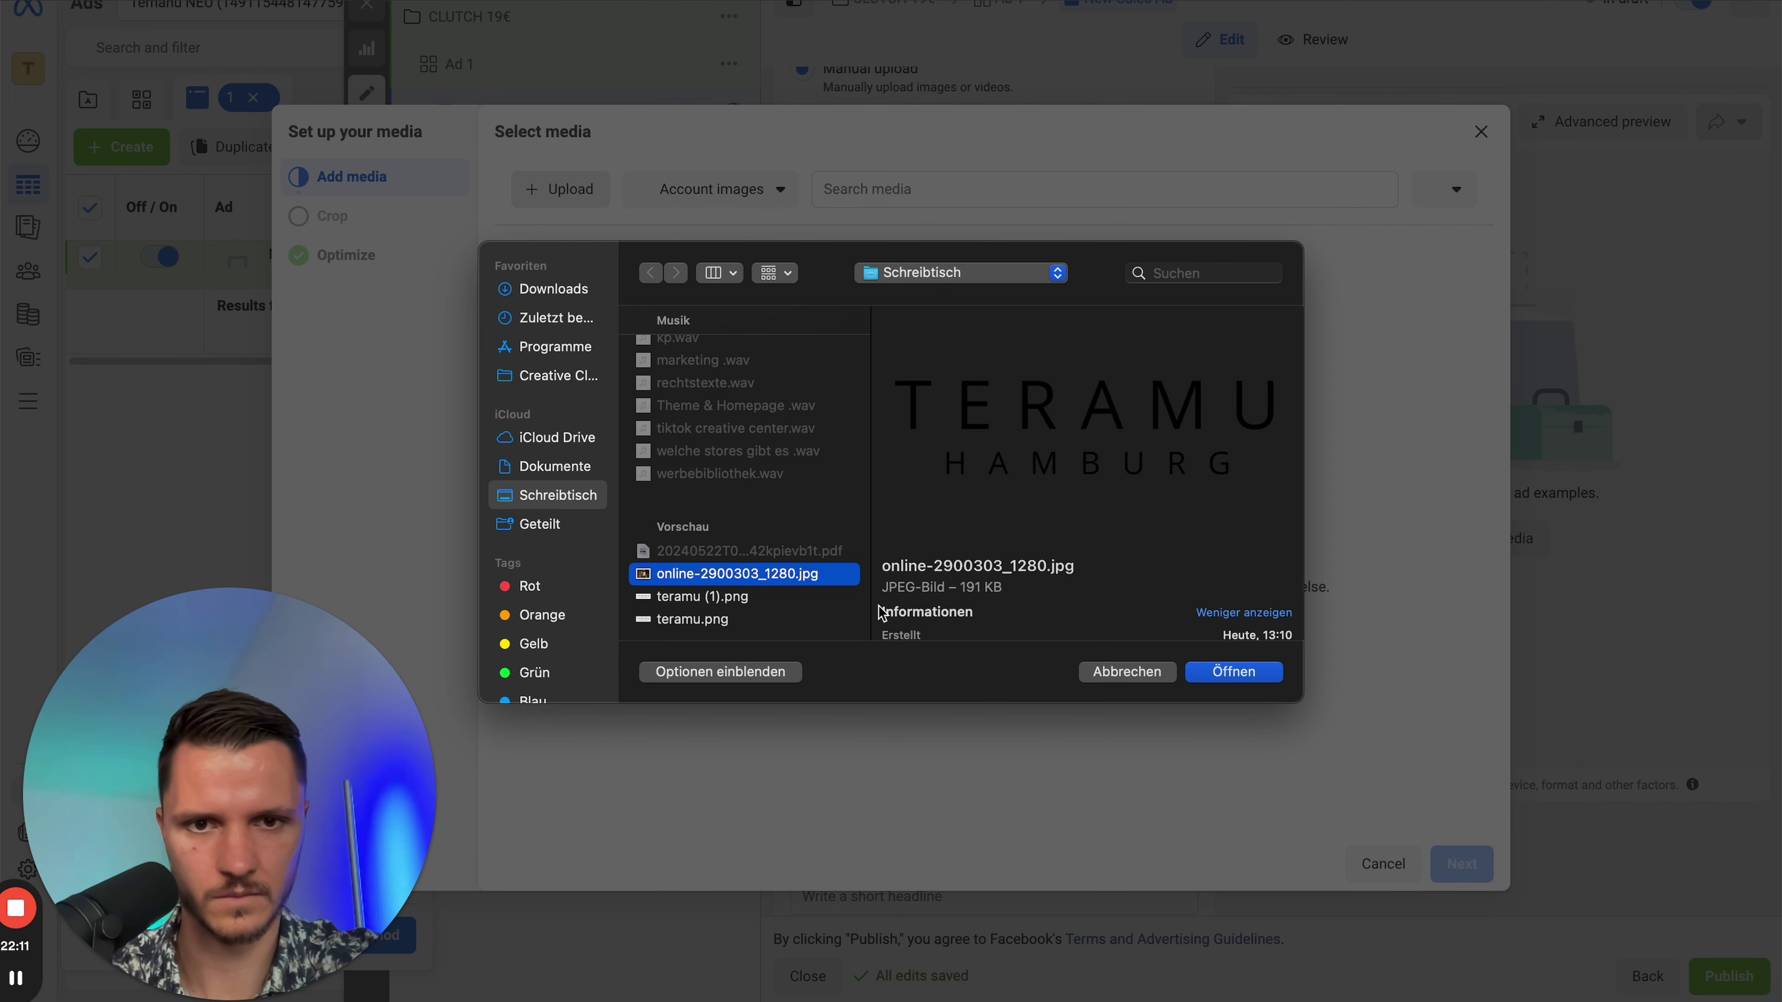
{"action": "key", "text": "Return"}
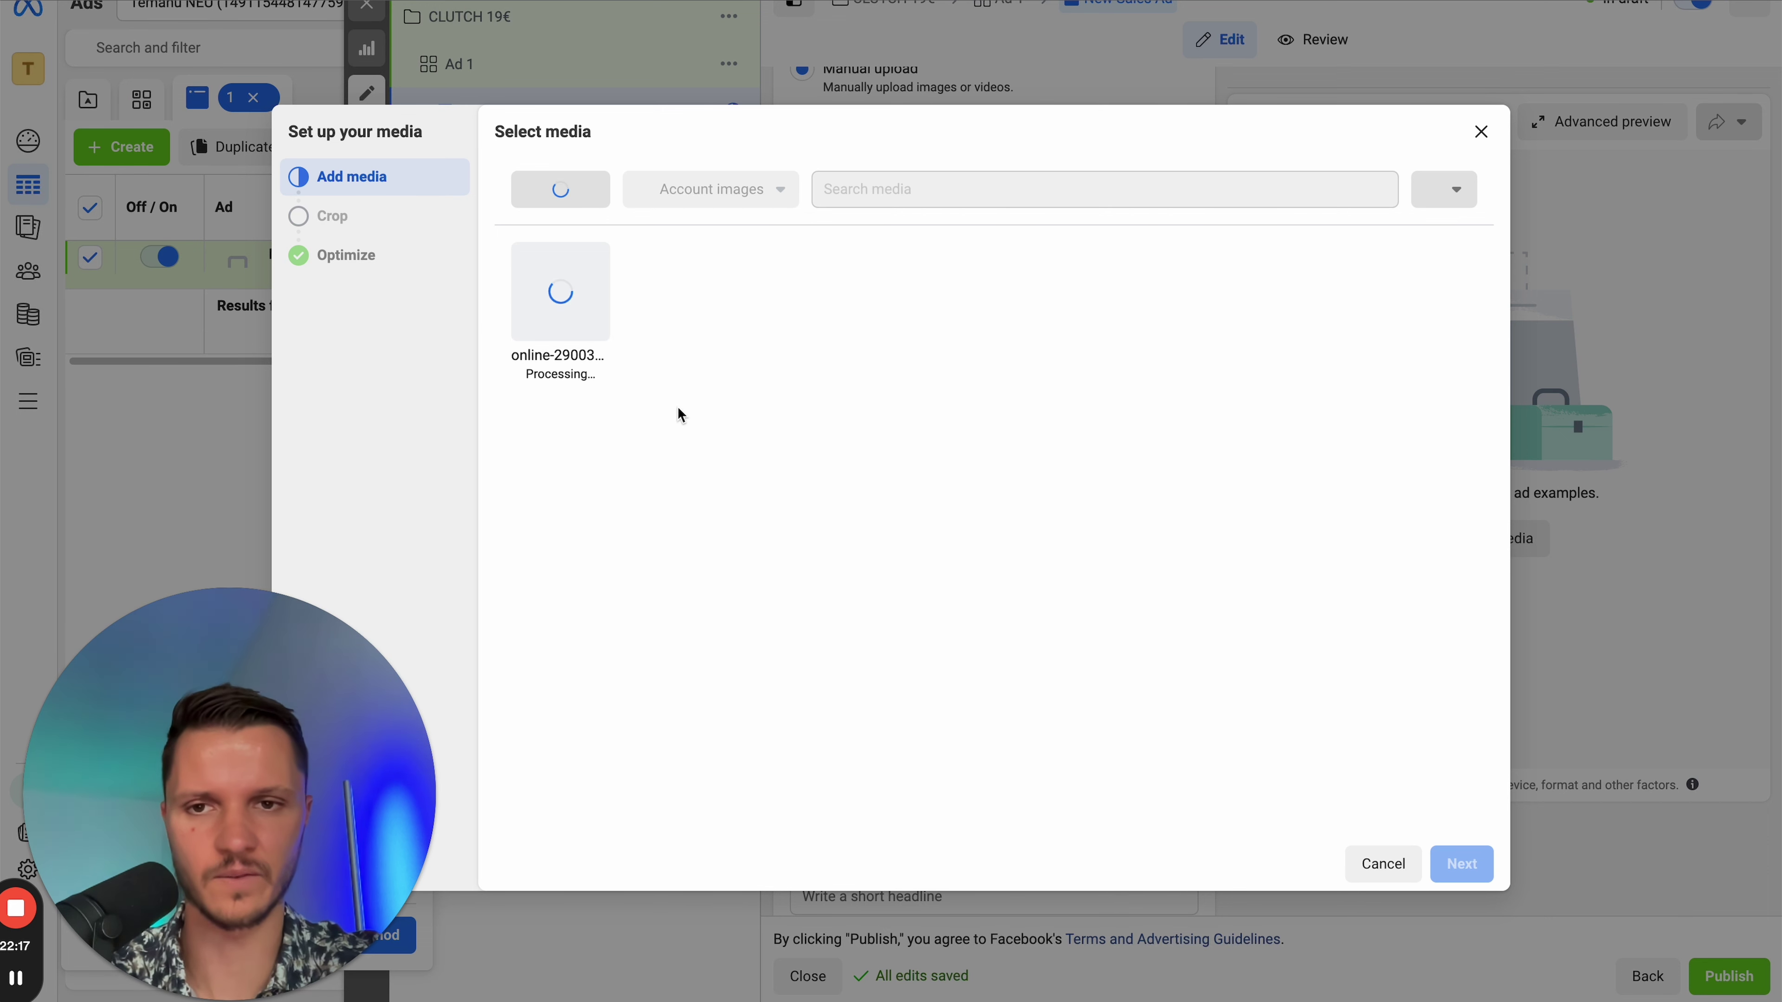
- Keep the original image crops for Feeds, Stories and Reels, and Right column, and finish the media setup
{"action": "left_click", "coordinate": [1455, 869]}
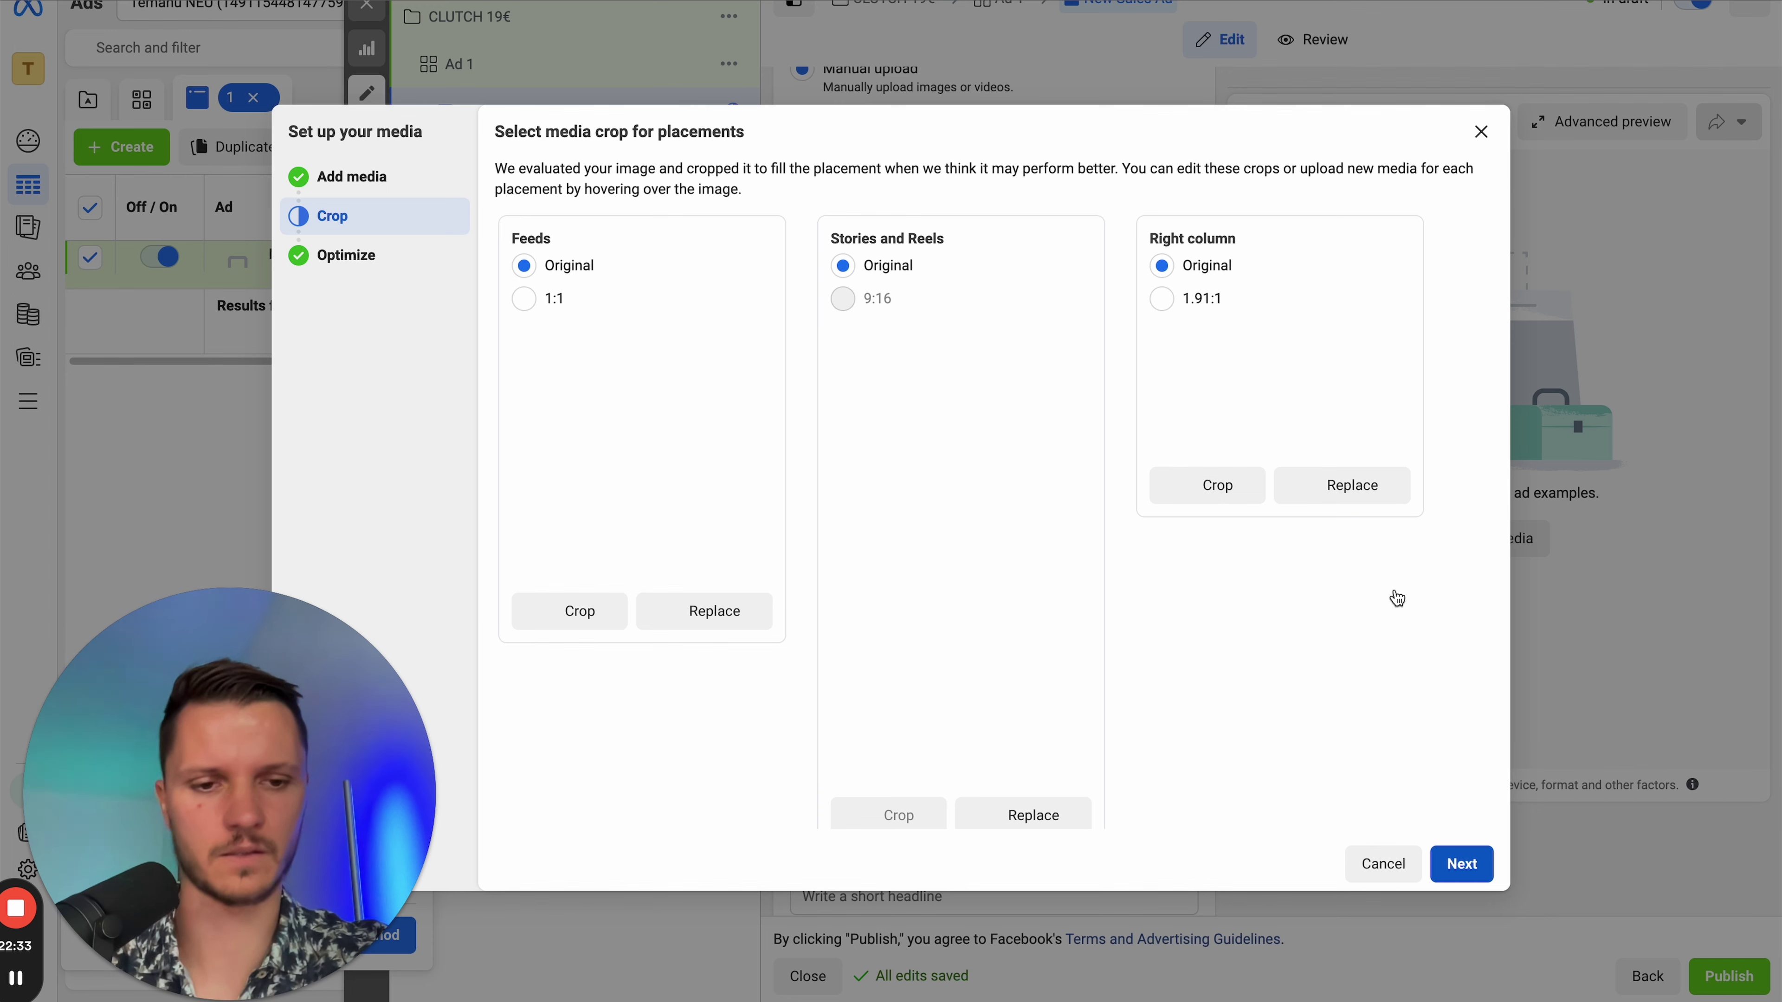
{"action": "left_click", "coordinate": [1459, 863]}
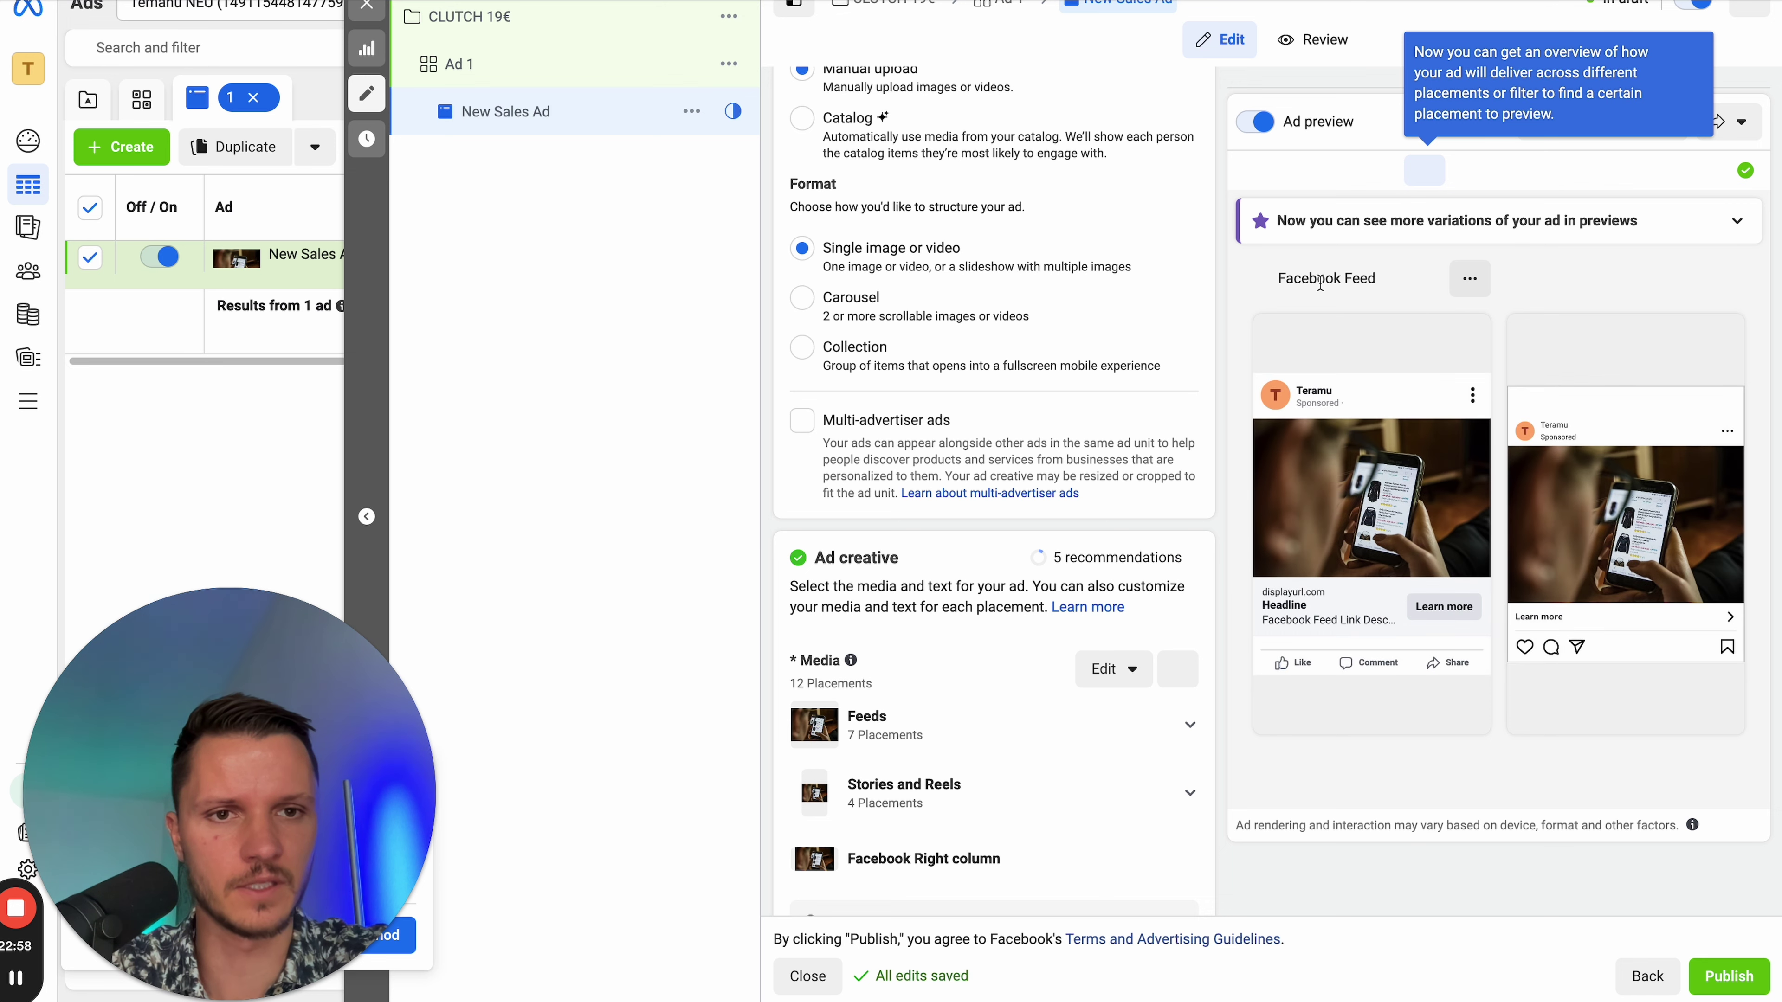
{"action": "left_click", "coordinate": [1724, 280]}
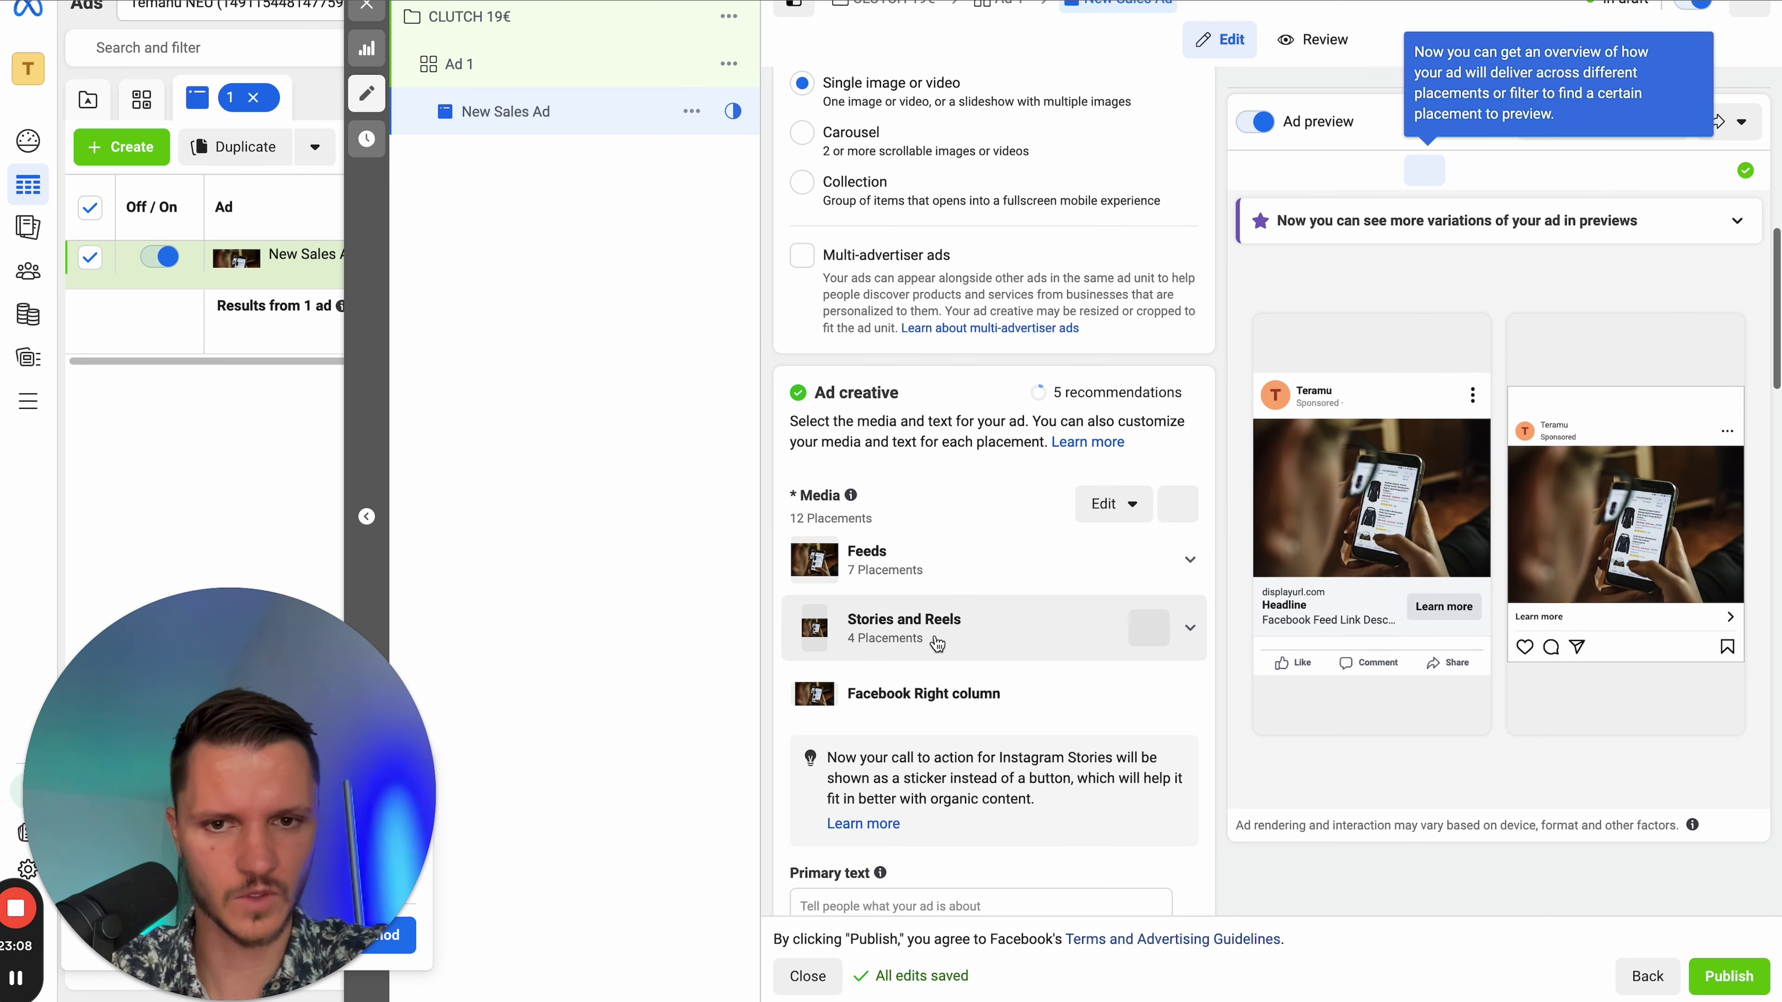
- Inspect the Stories and Reels placements and their group media editor, then close it without changes
{"action": "left_click", "coordinate": [938, 645]}
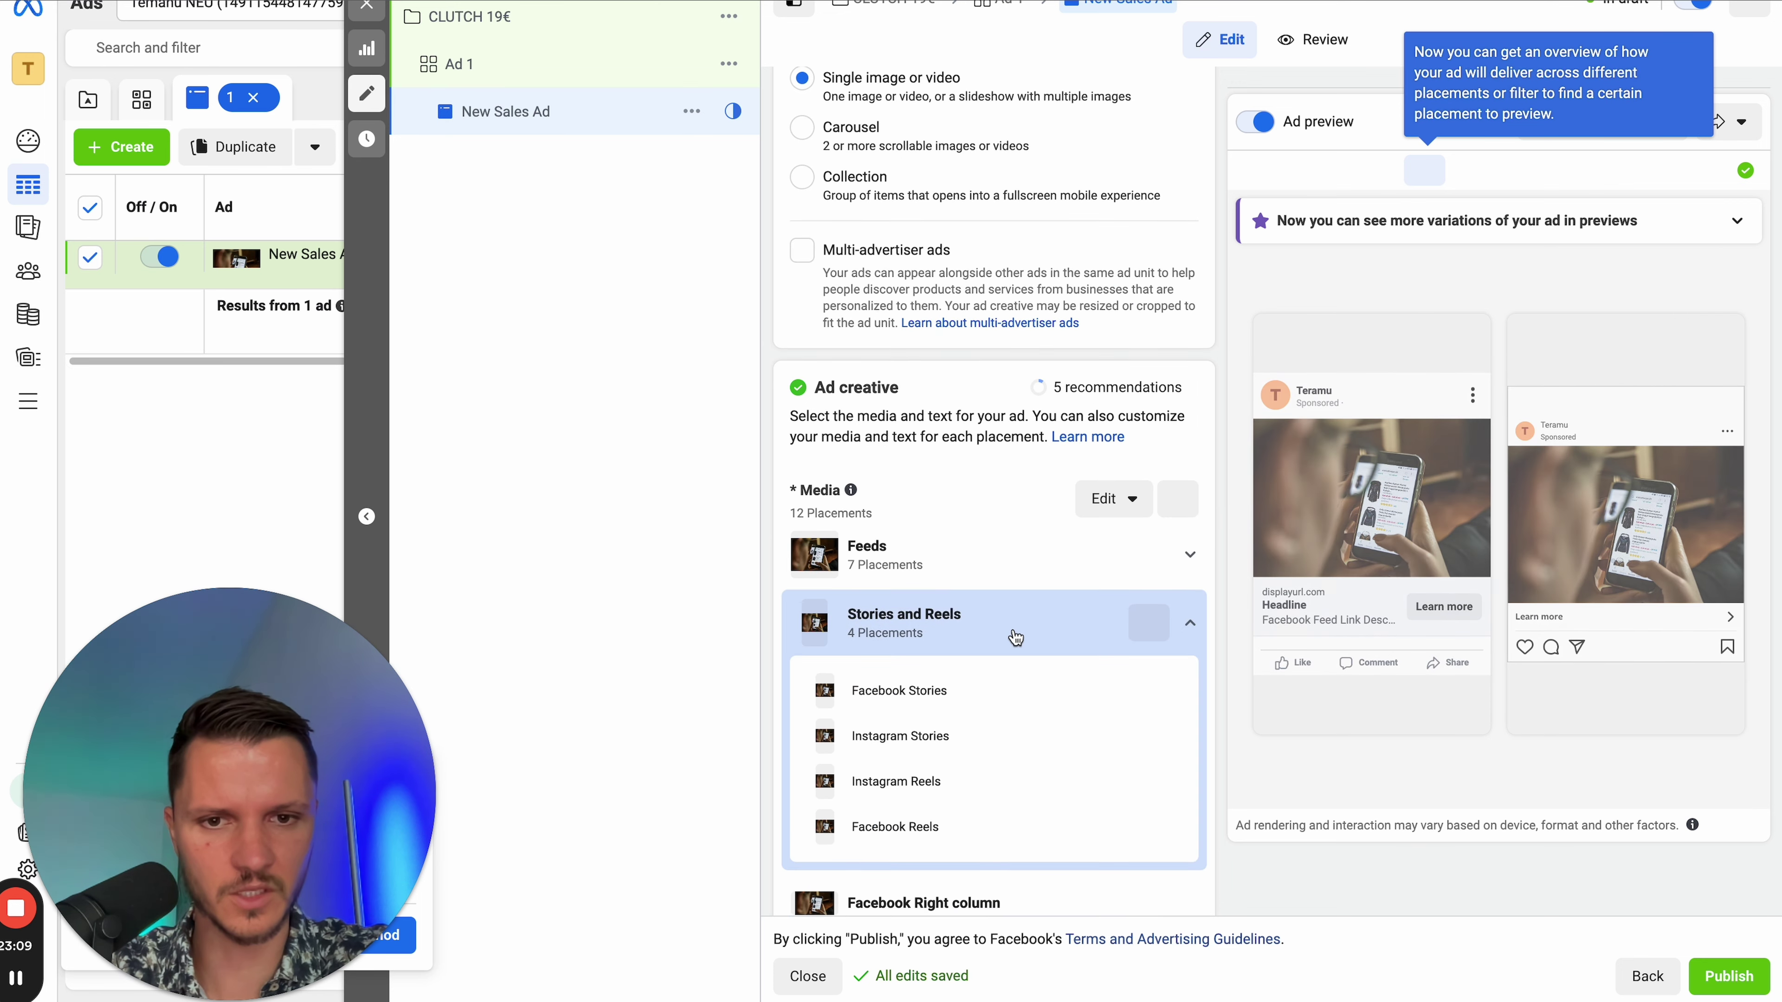
{"action": "left_click", "coordinate": [1080, 632]}
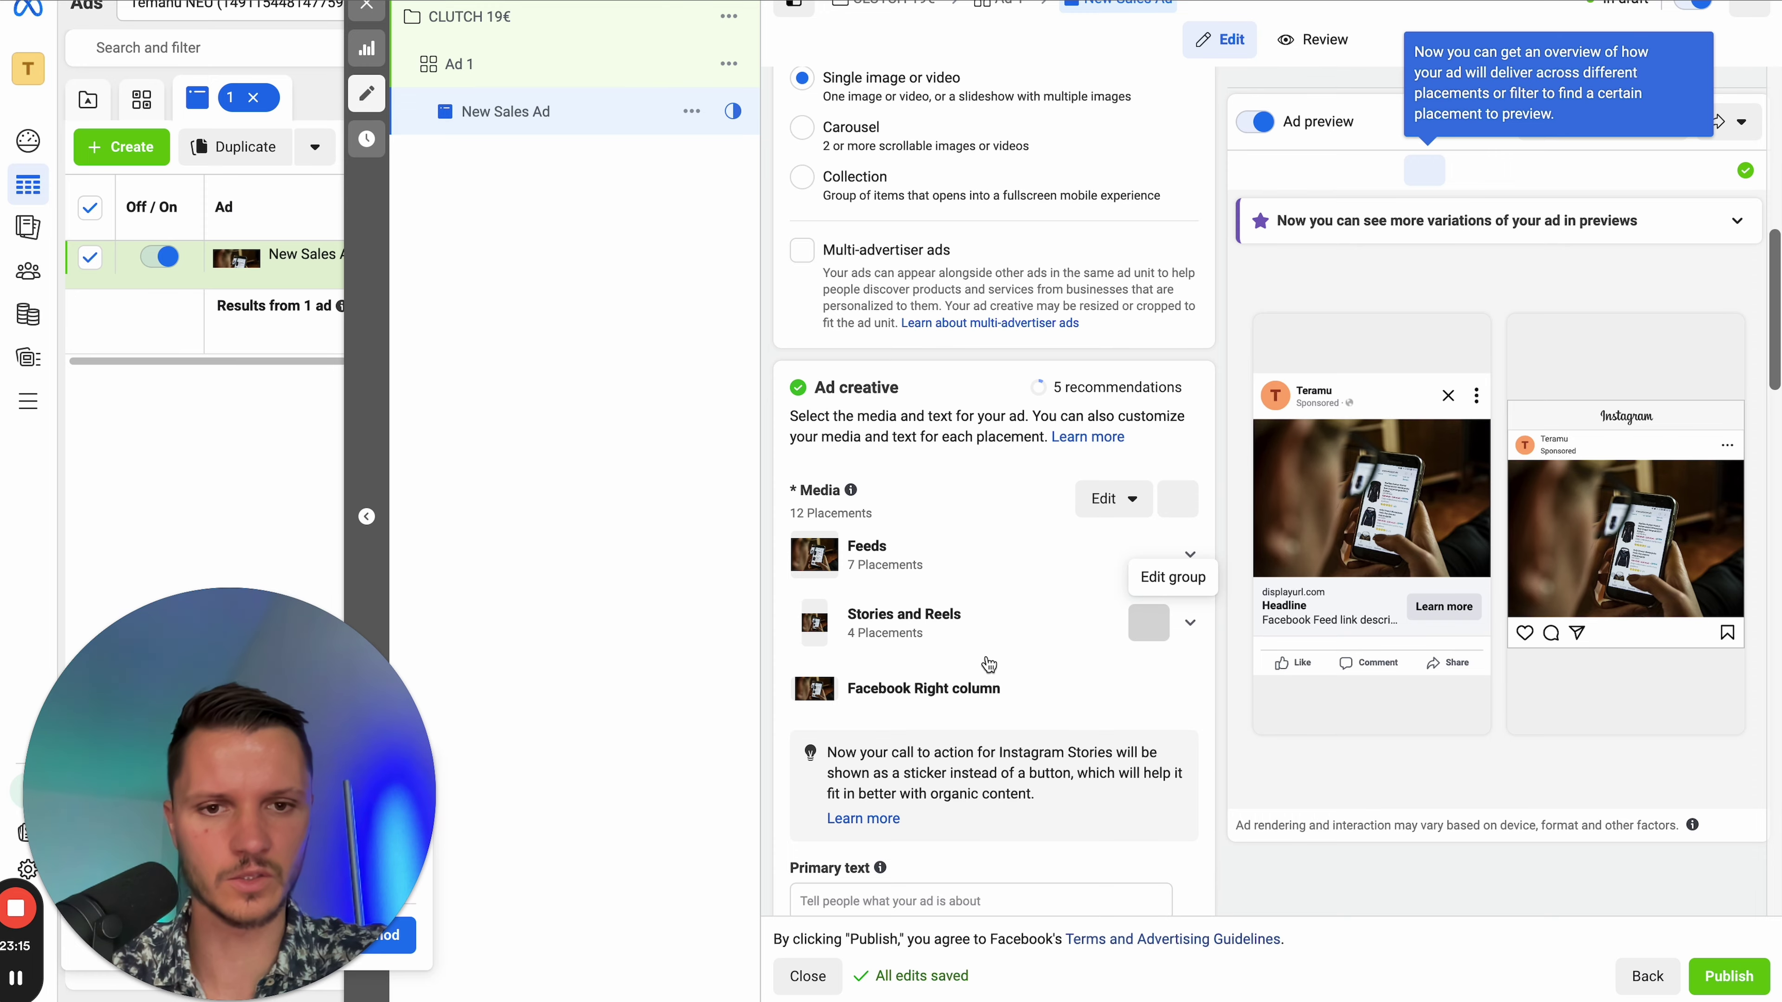
{"action": "left_click", "coordinate": [1149, 622]}
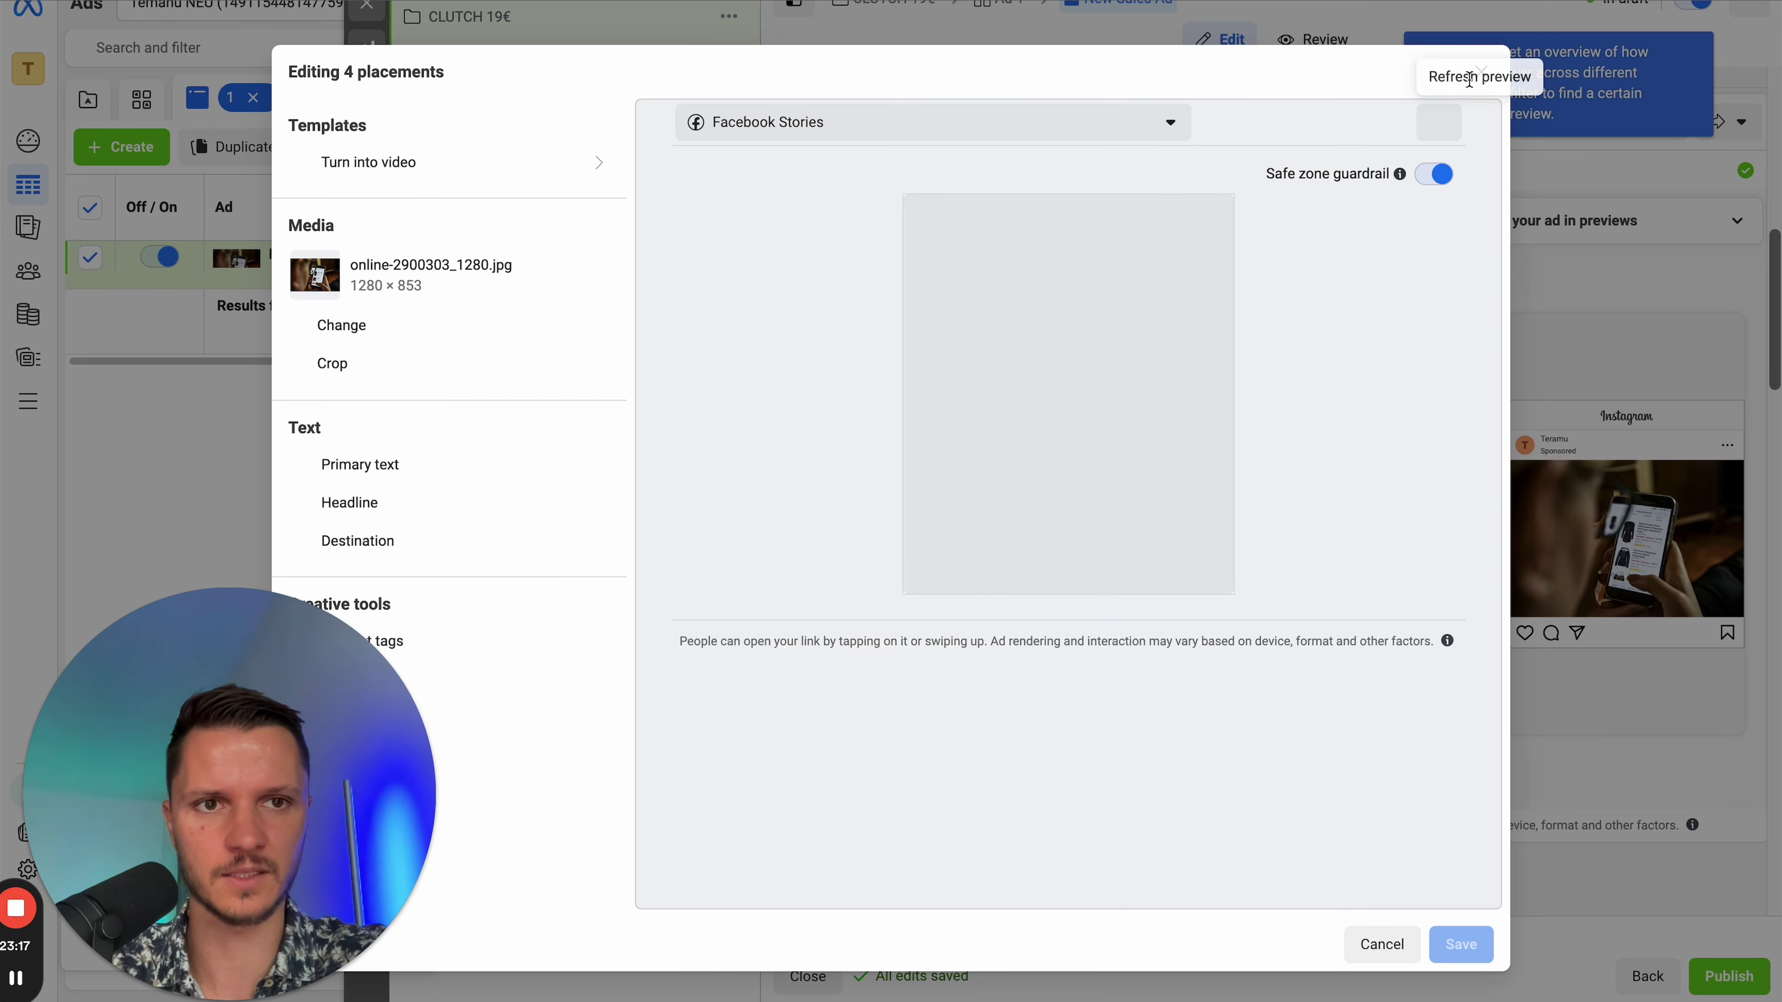
{"action": "left_click", "coordinate": [1480, 69]}
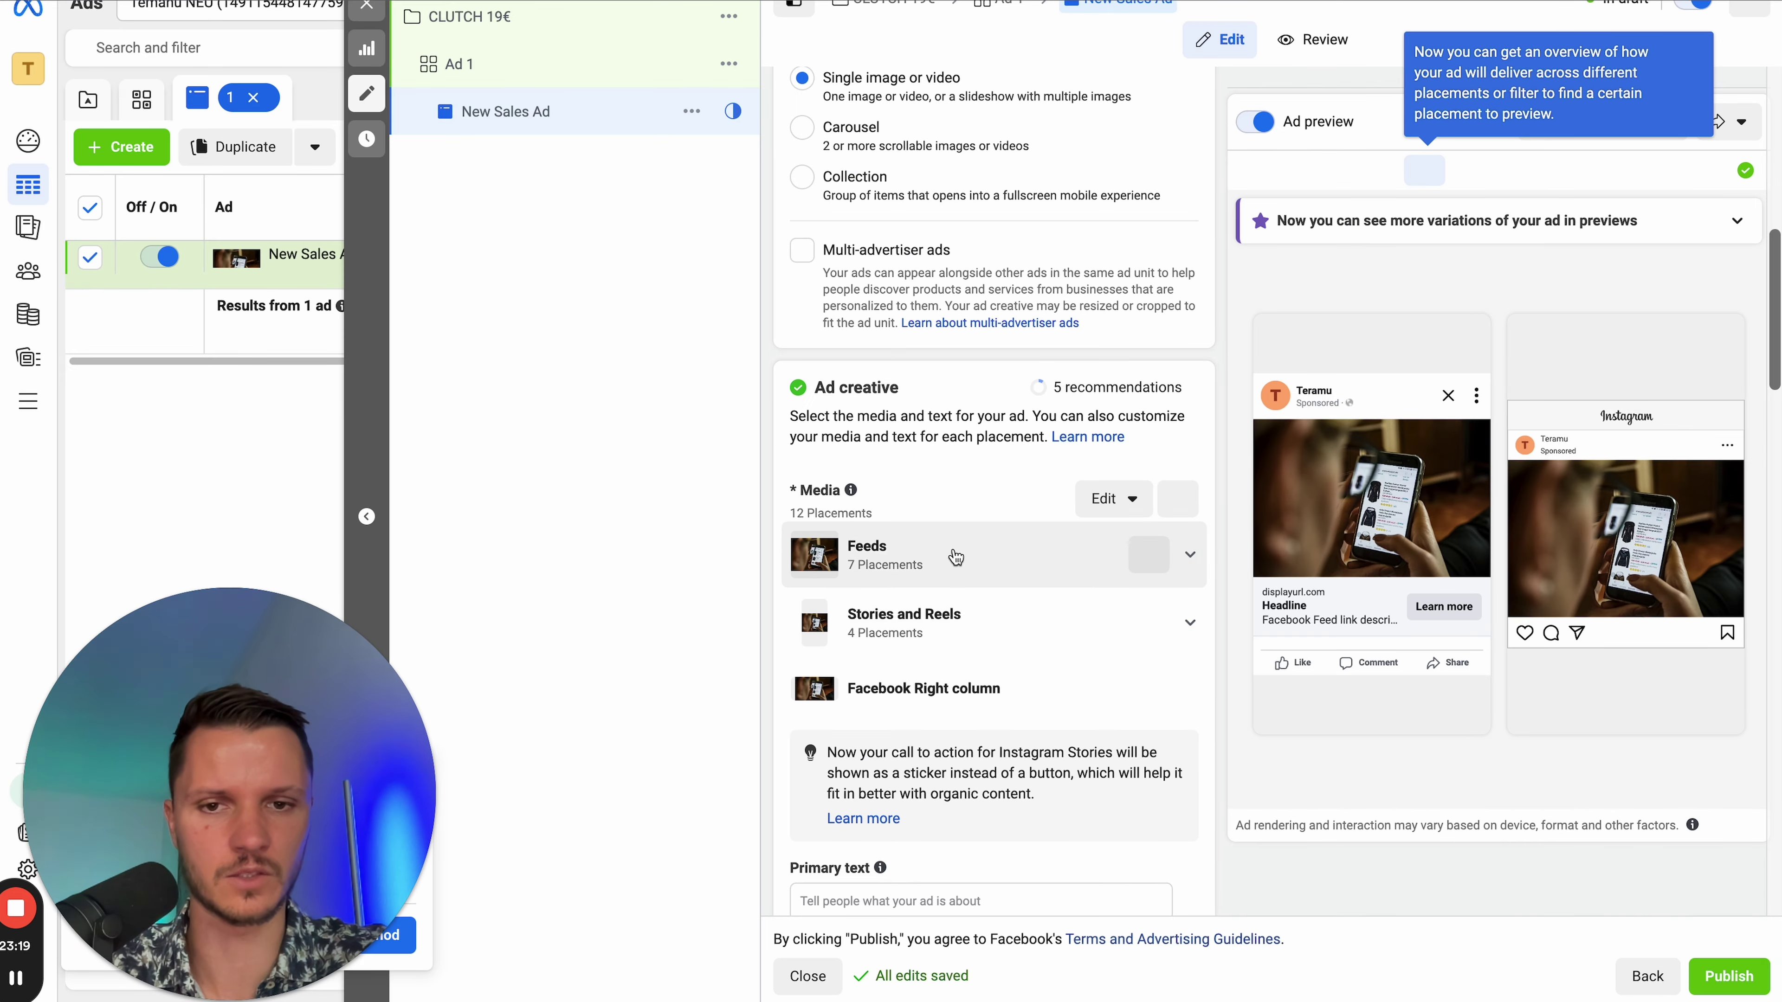
- Enter the headline "überschrift" and the primary text "ein langer text kommt hier rein.", and collapse the primary text suggestions
{"action": "scroll", "coordinate": [955, 558], "scroll_direction": "down", "scroll_amount": 2}
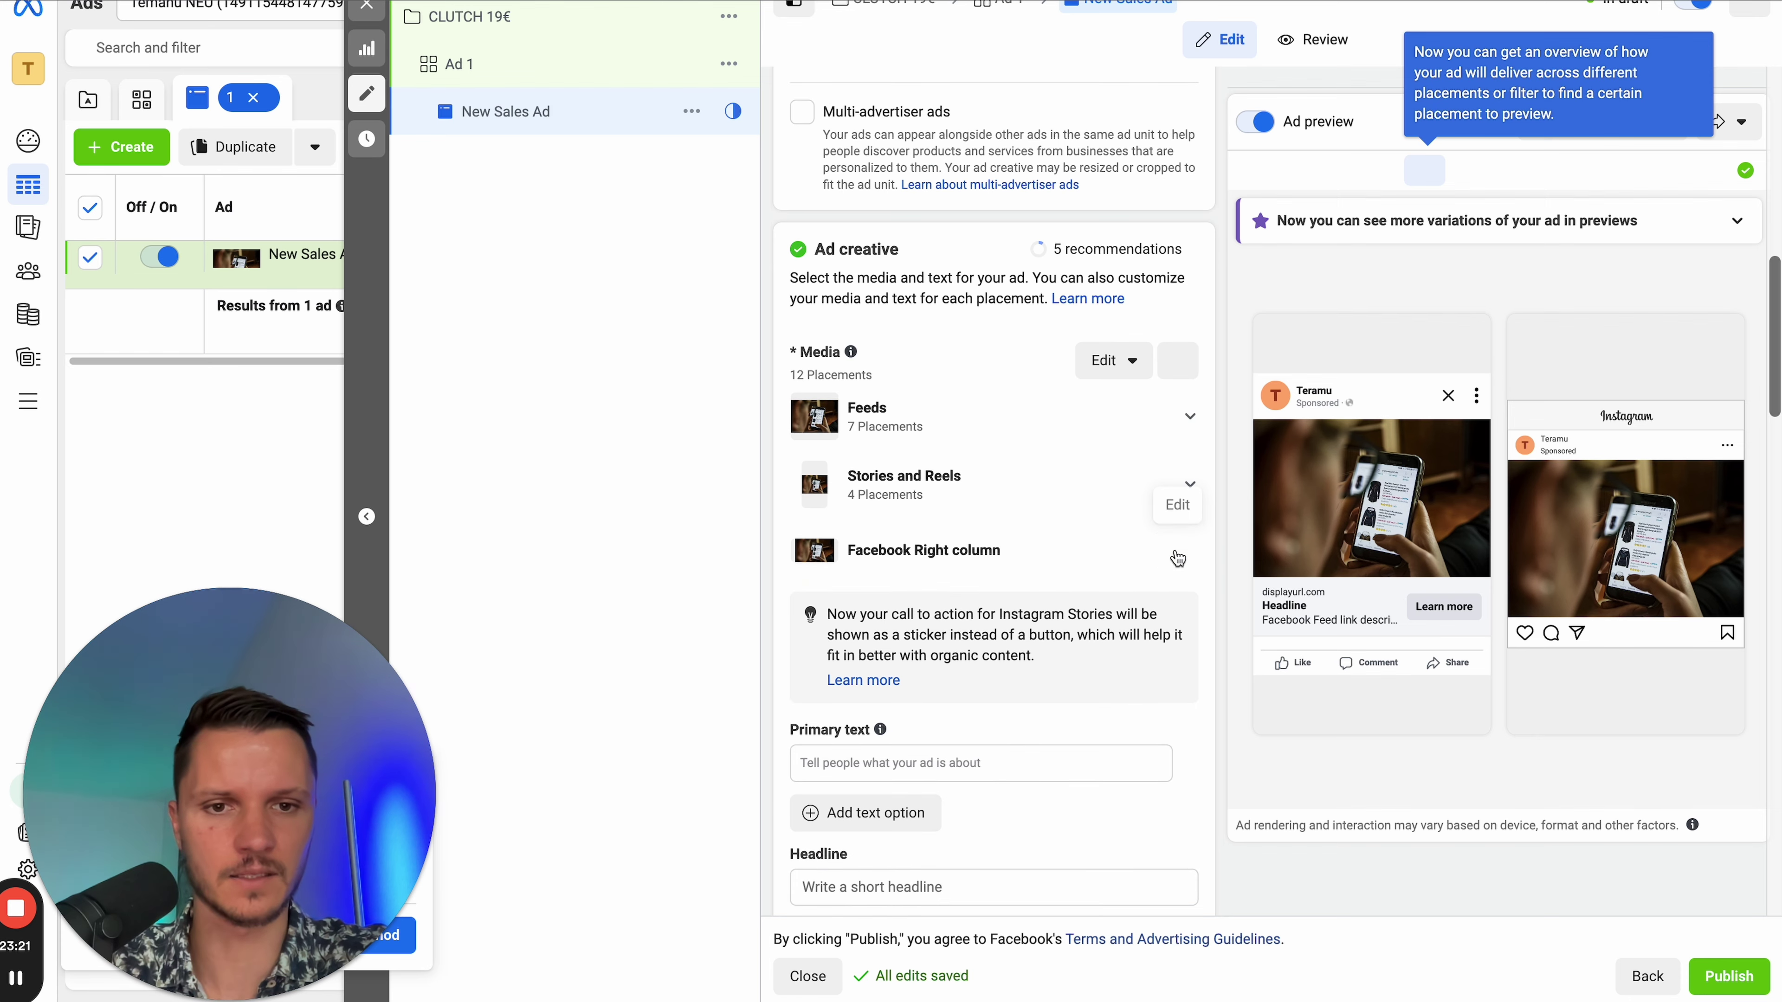
{"action": "scroll", "coordinate": [1172, 559], "scroll_direction": "down", "scroll_amount": 2}
{"action": "left_click", "coordinate": [954, 753]}
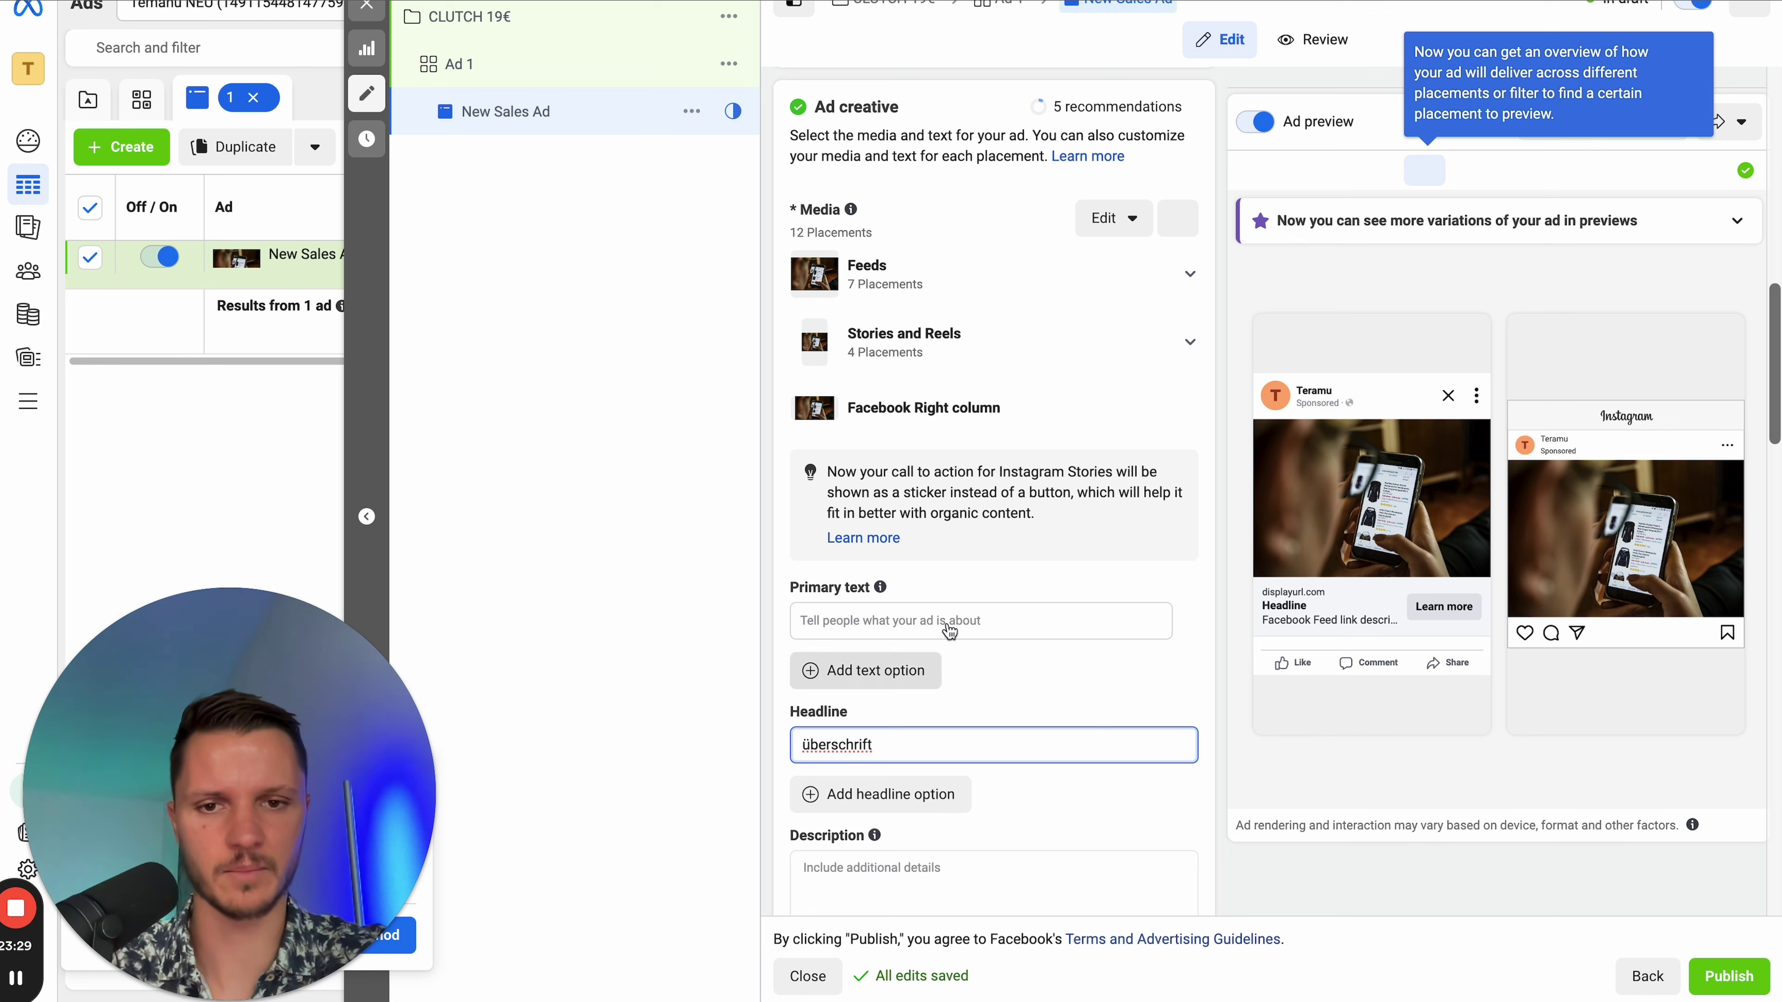
{"action": "left_click", "coordinate": [984, 619]}
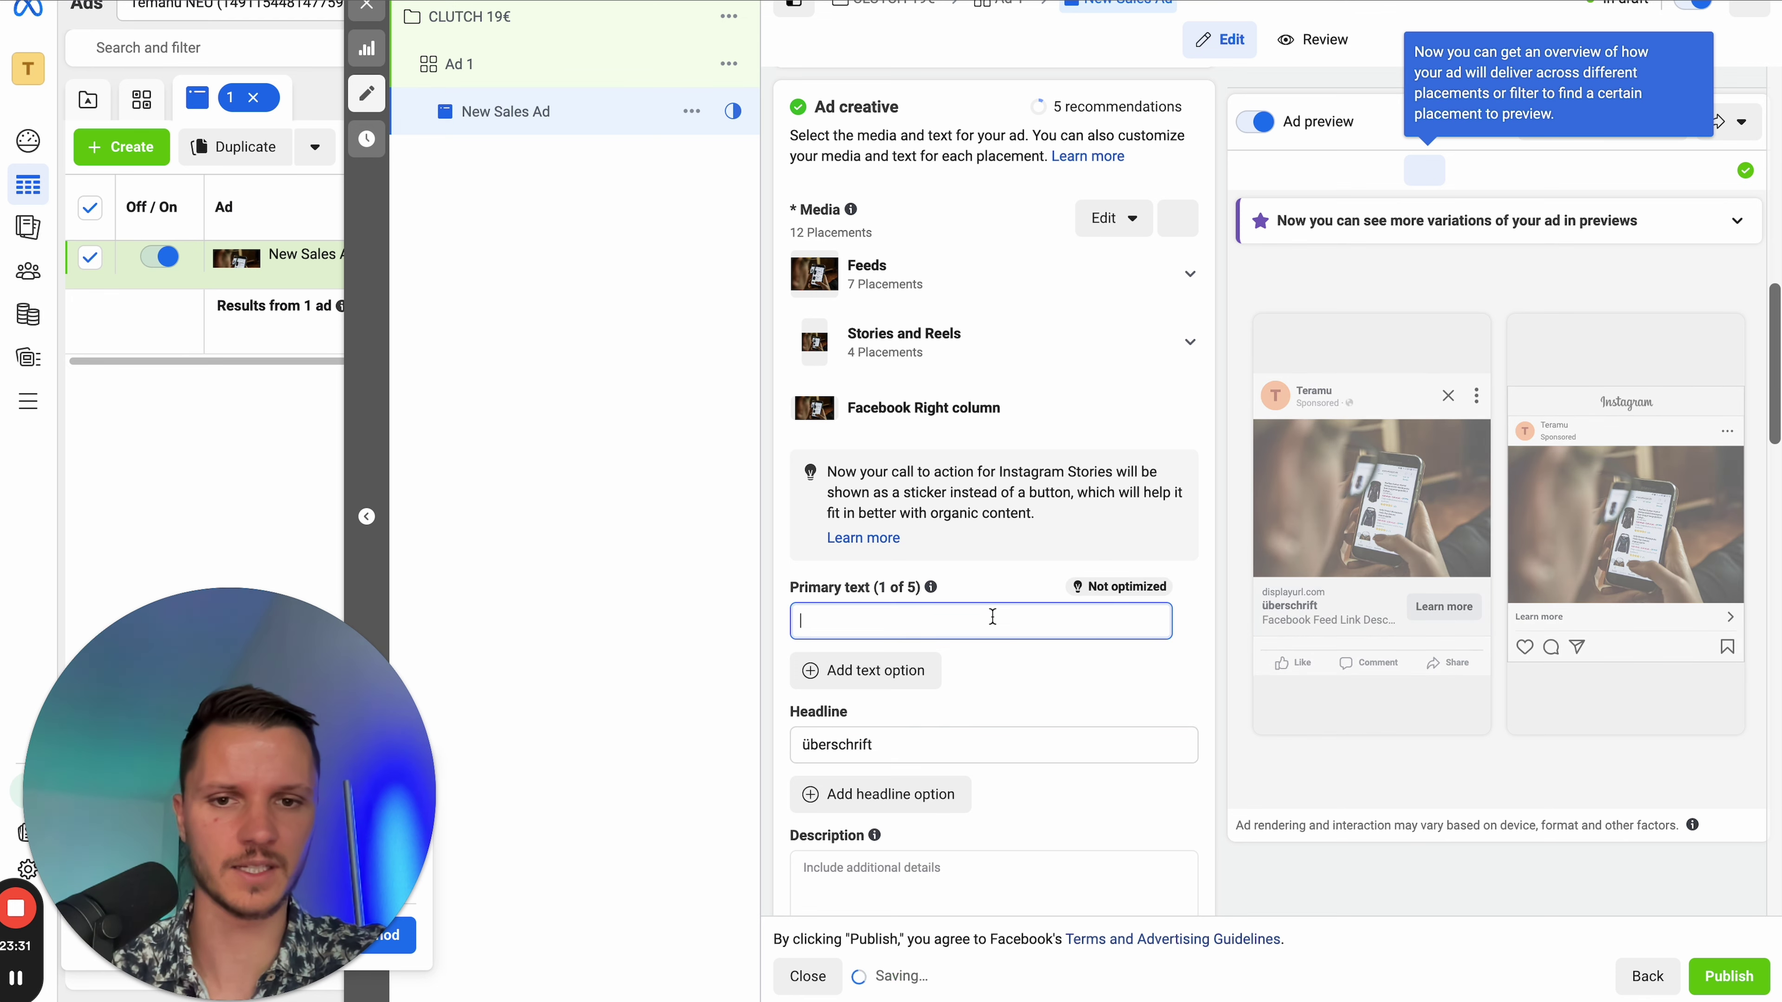
{"action": "type", "text": "ein langer text kommt hier rein."}
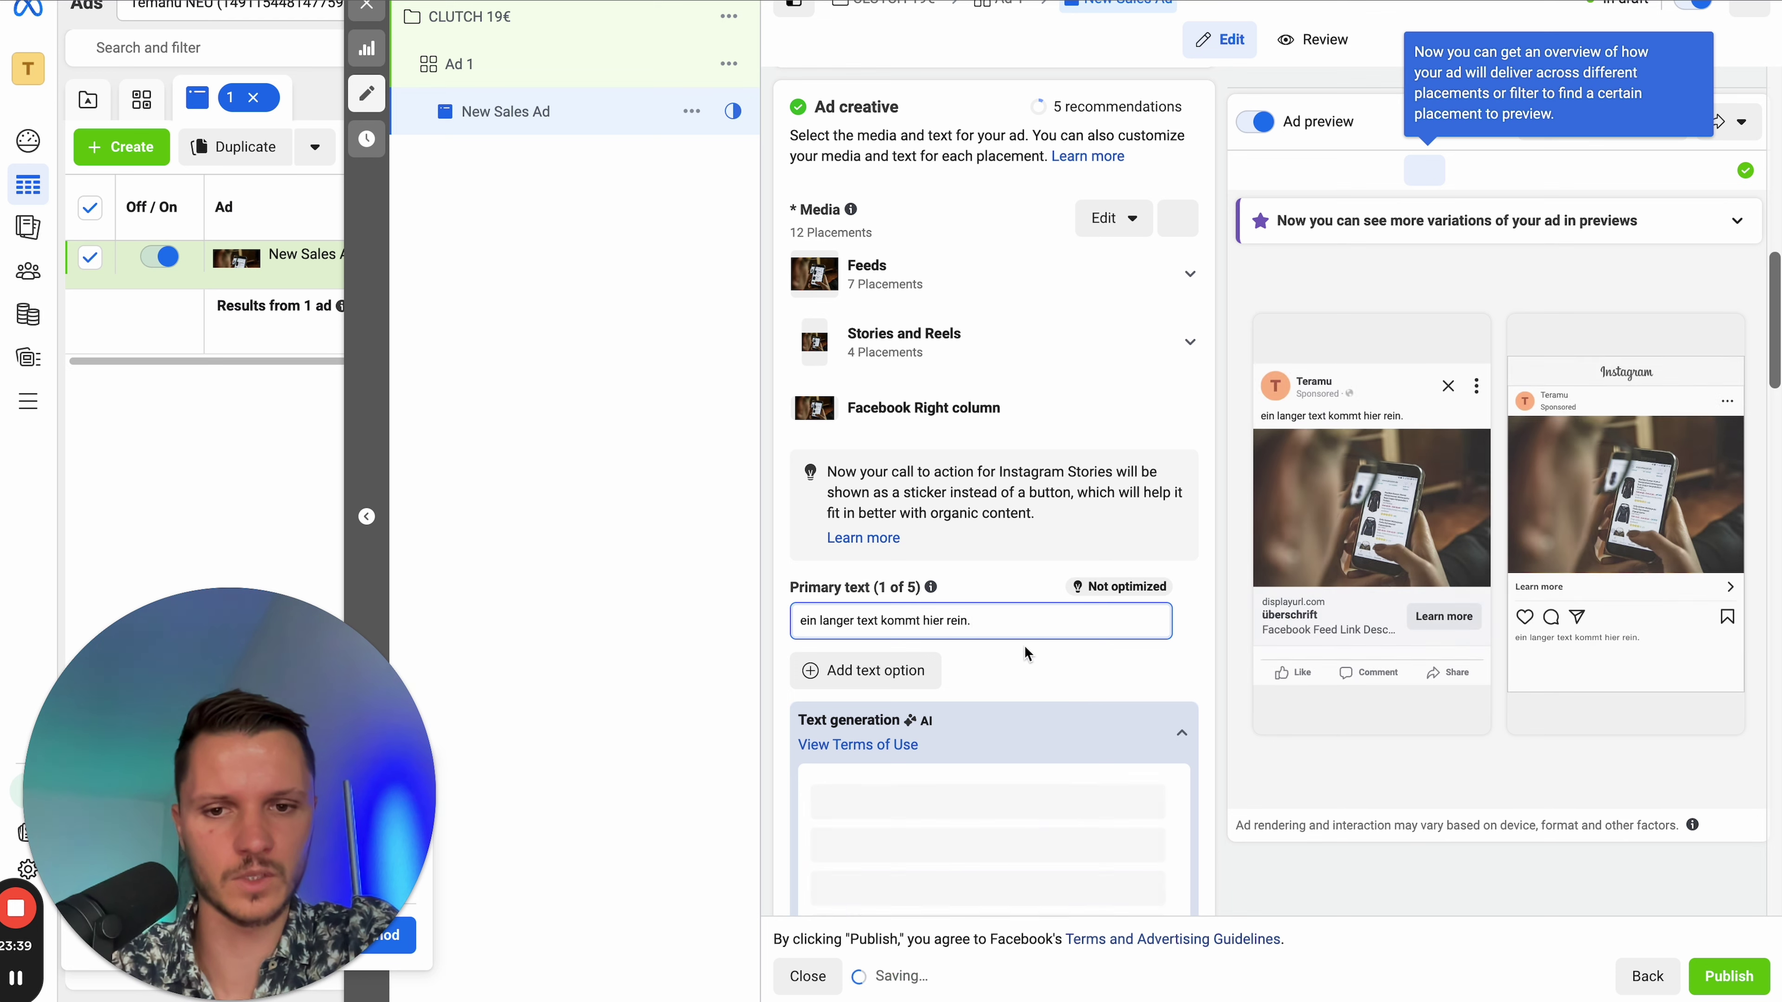
{"action": "left_click", "coordinate": [1181, 735]}
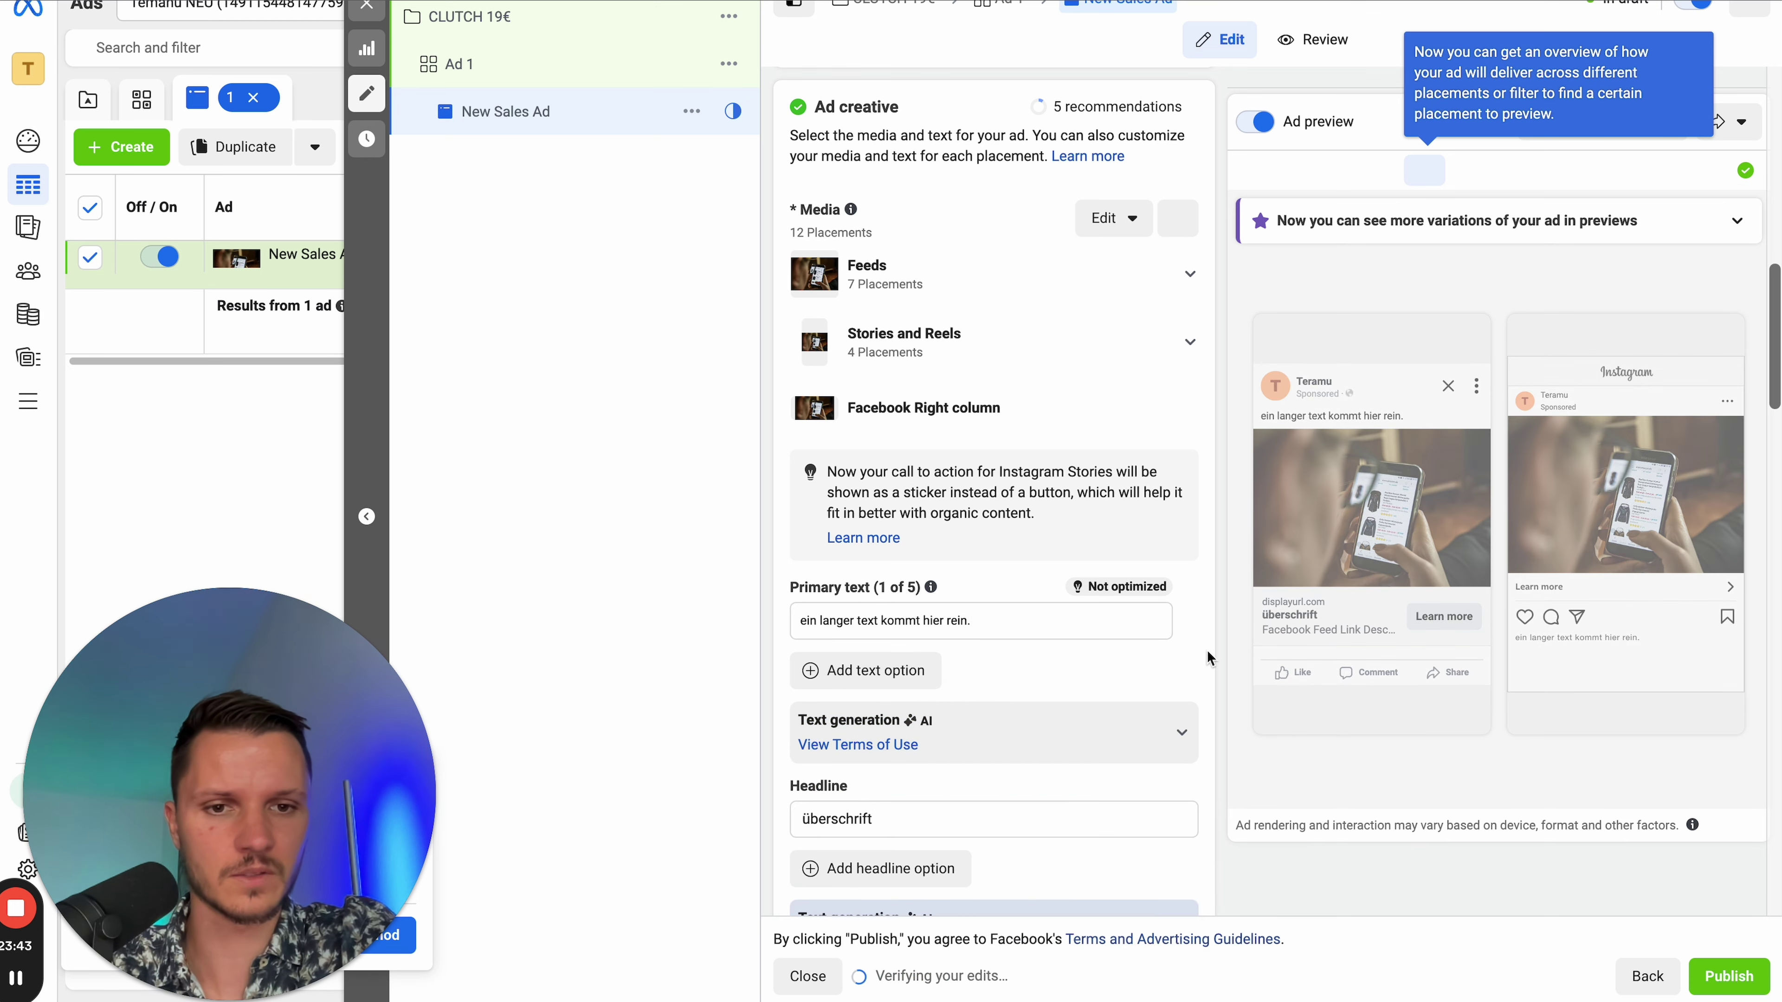
- Set the ad's call to action to Shop now
{"action": "scroll", "coordinate": [1199, 653], "scroll_direction": "down", "scroll_amount": 4}
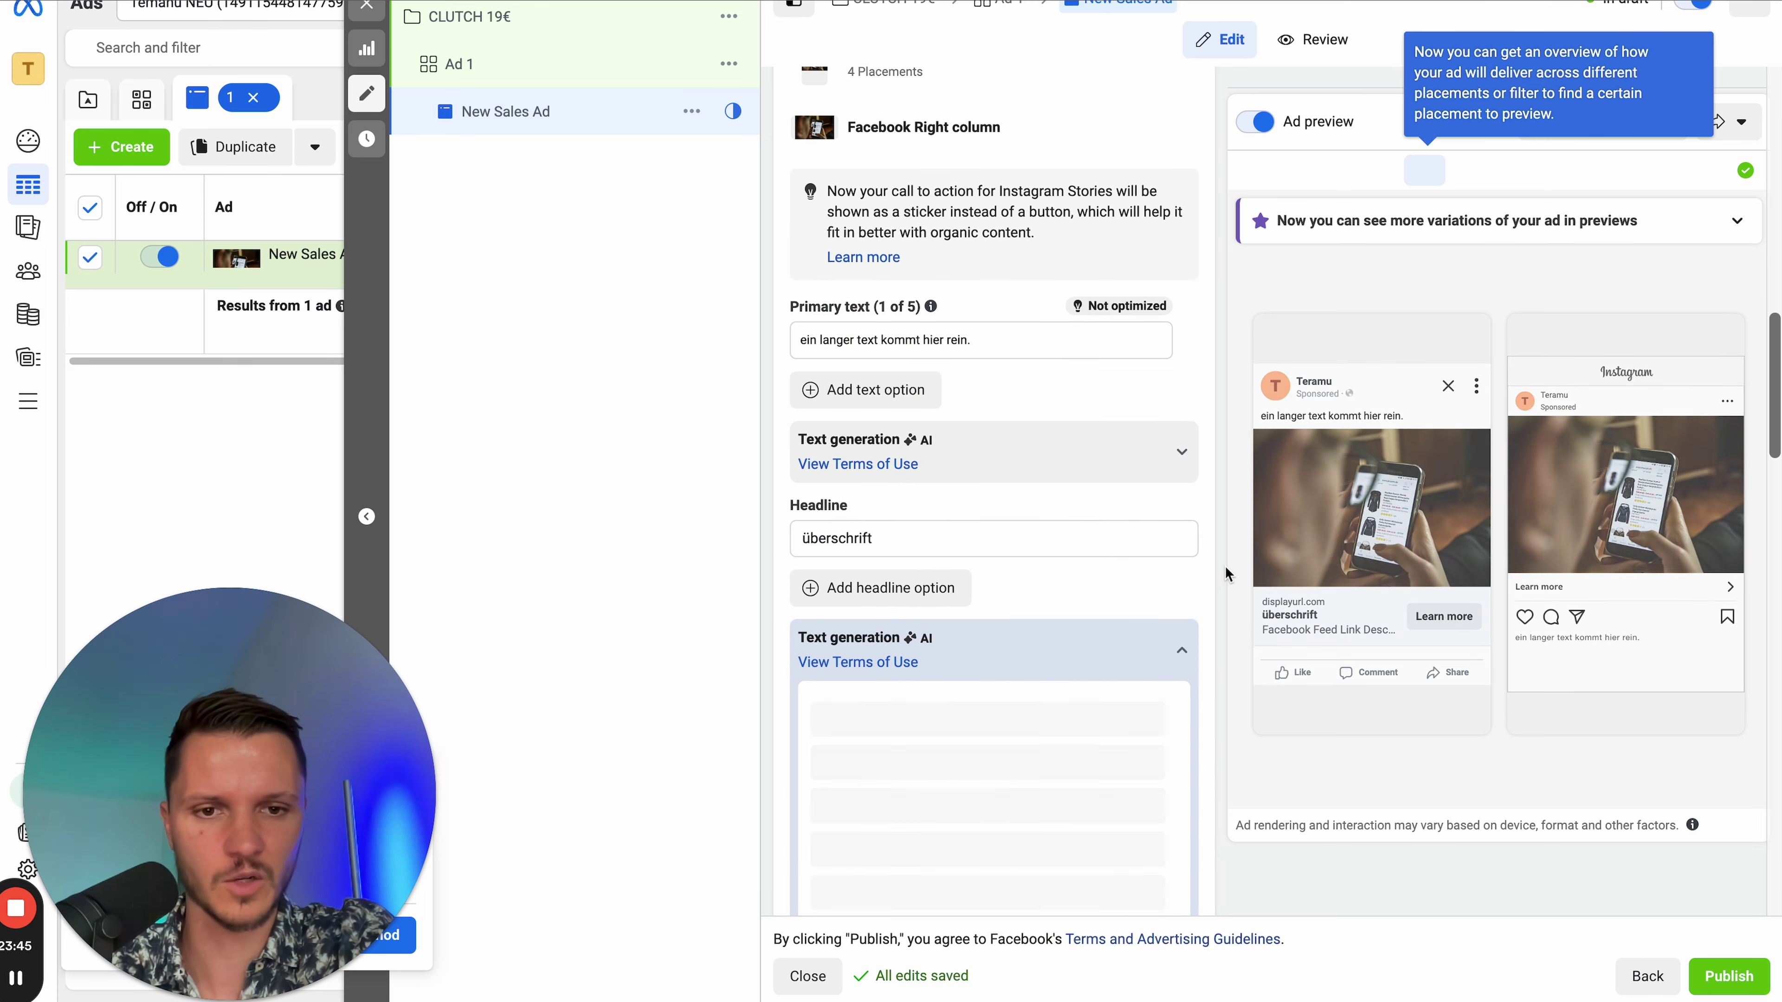
{"action": "scroll", "coordinate": [1214, 570], "scroll_direction": "down", "scroll_amount": 6}
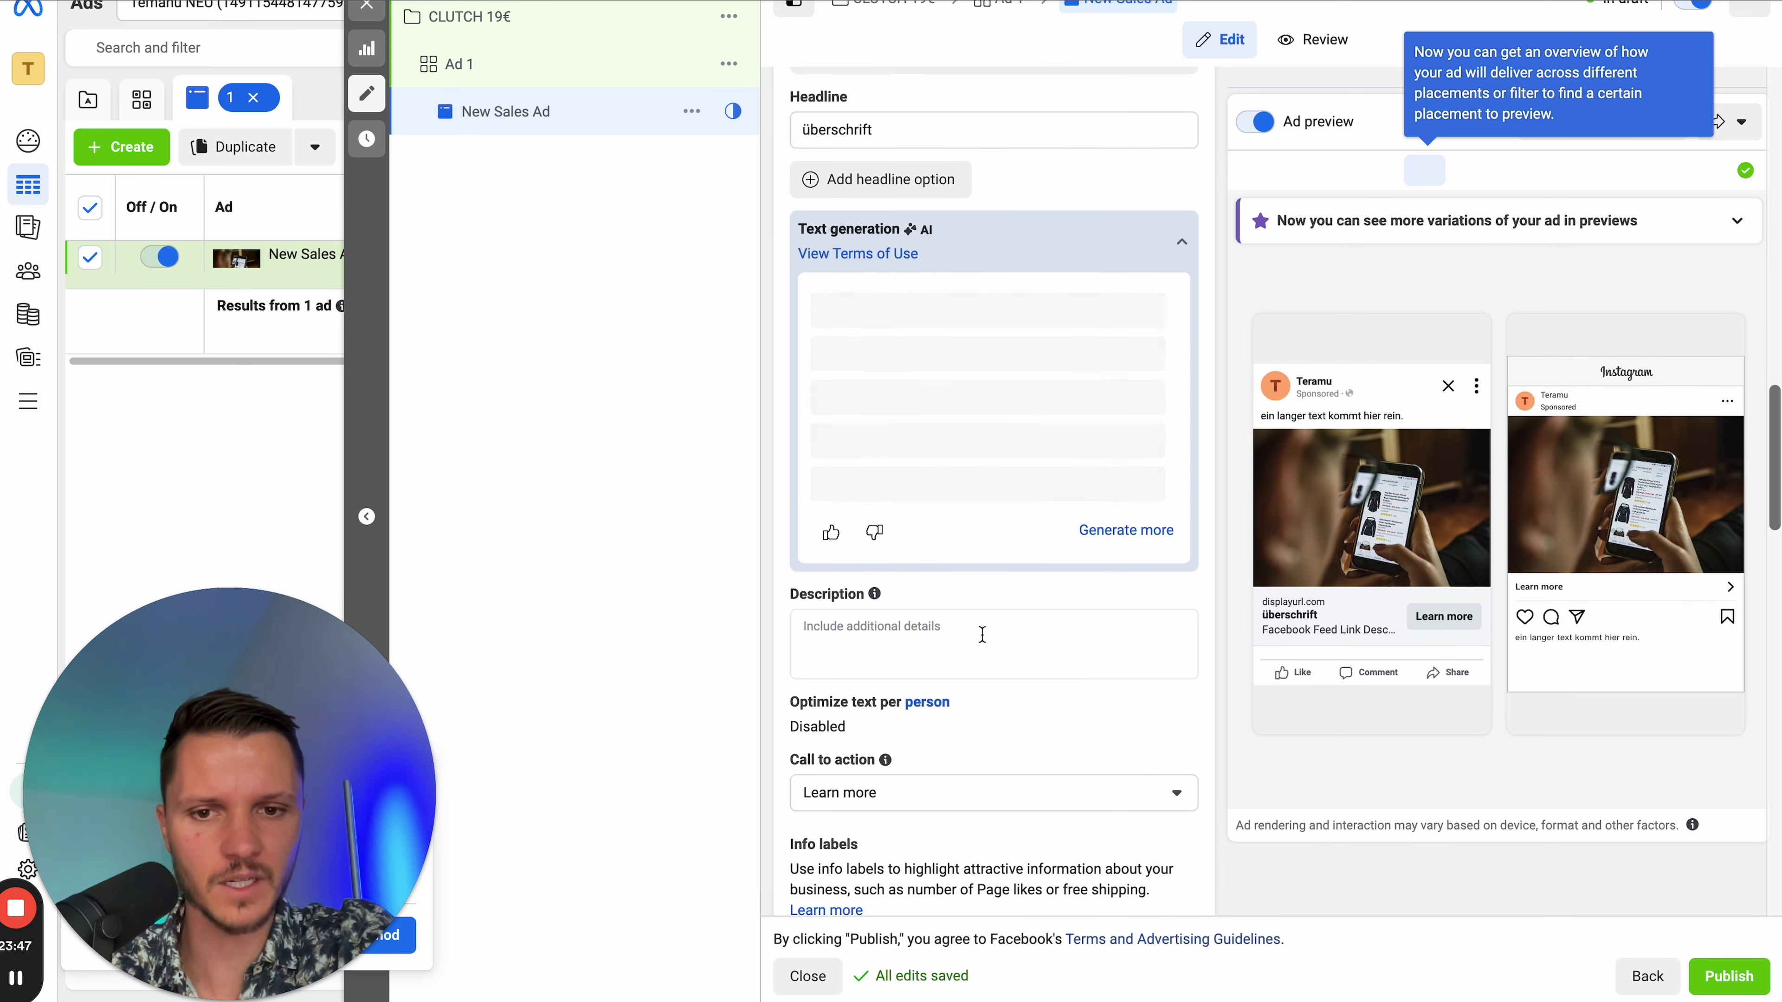
{"action": "scroll", "coordinate": [982, 635], "scroll_direction": "down", "scroll_amount": 3}
{"action": "left_click", "coordinate": [959, 614]}
{"action": "scroll", "coordinate": [935, 811], "scroll_direction": "down", "scroll_amount": 2}
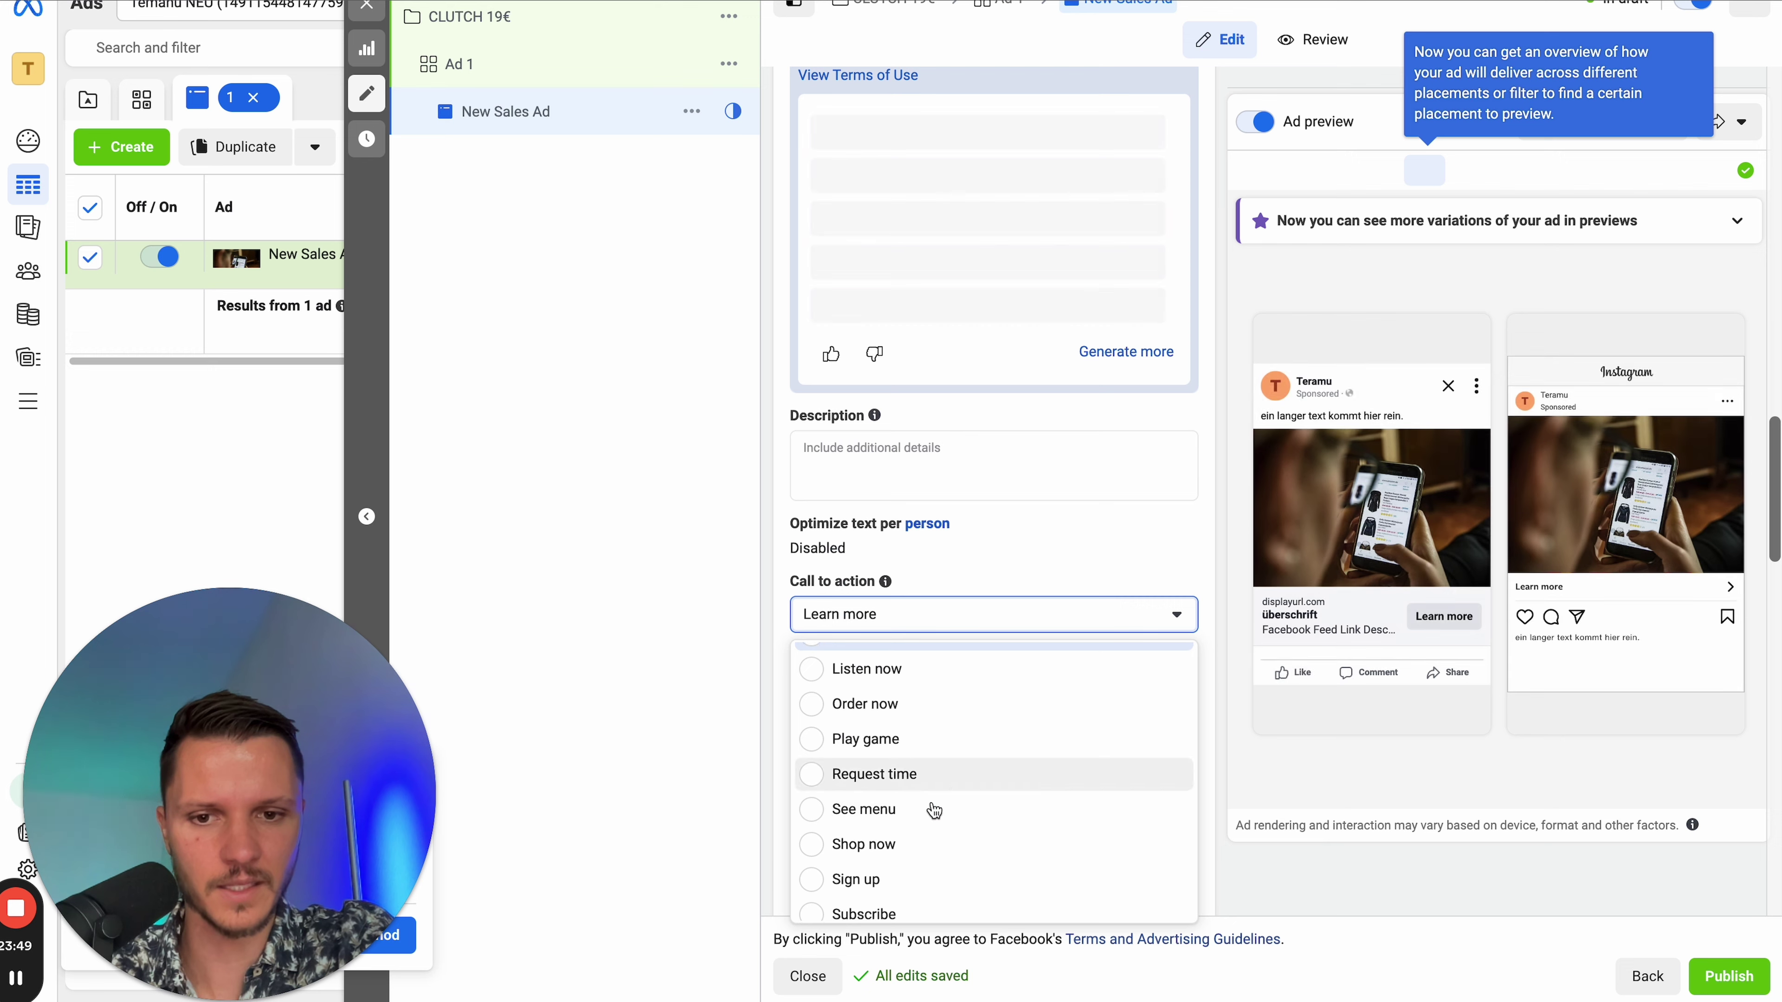
{"action": "scroll", "coordinate": [935, 811], "scroll_direction": "down", "scroll_amount": 3}
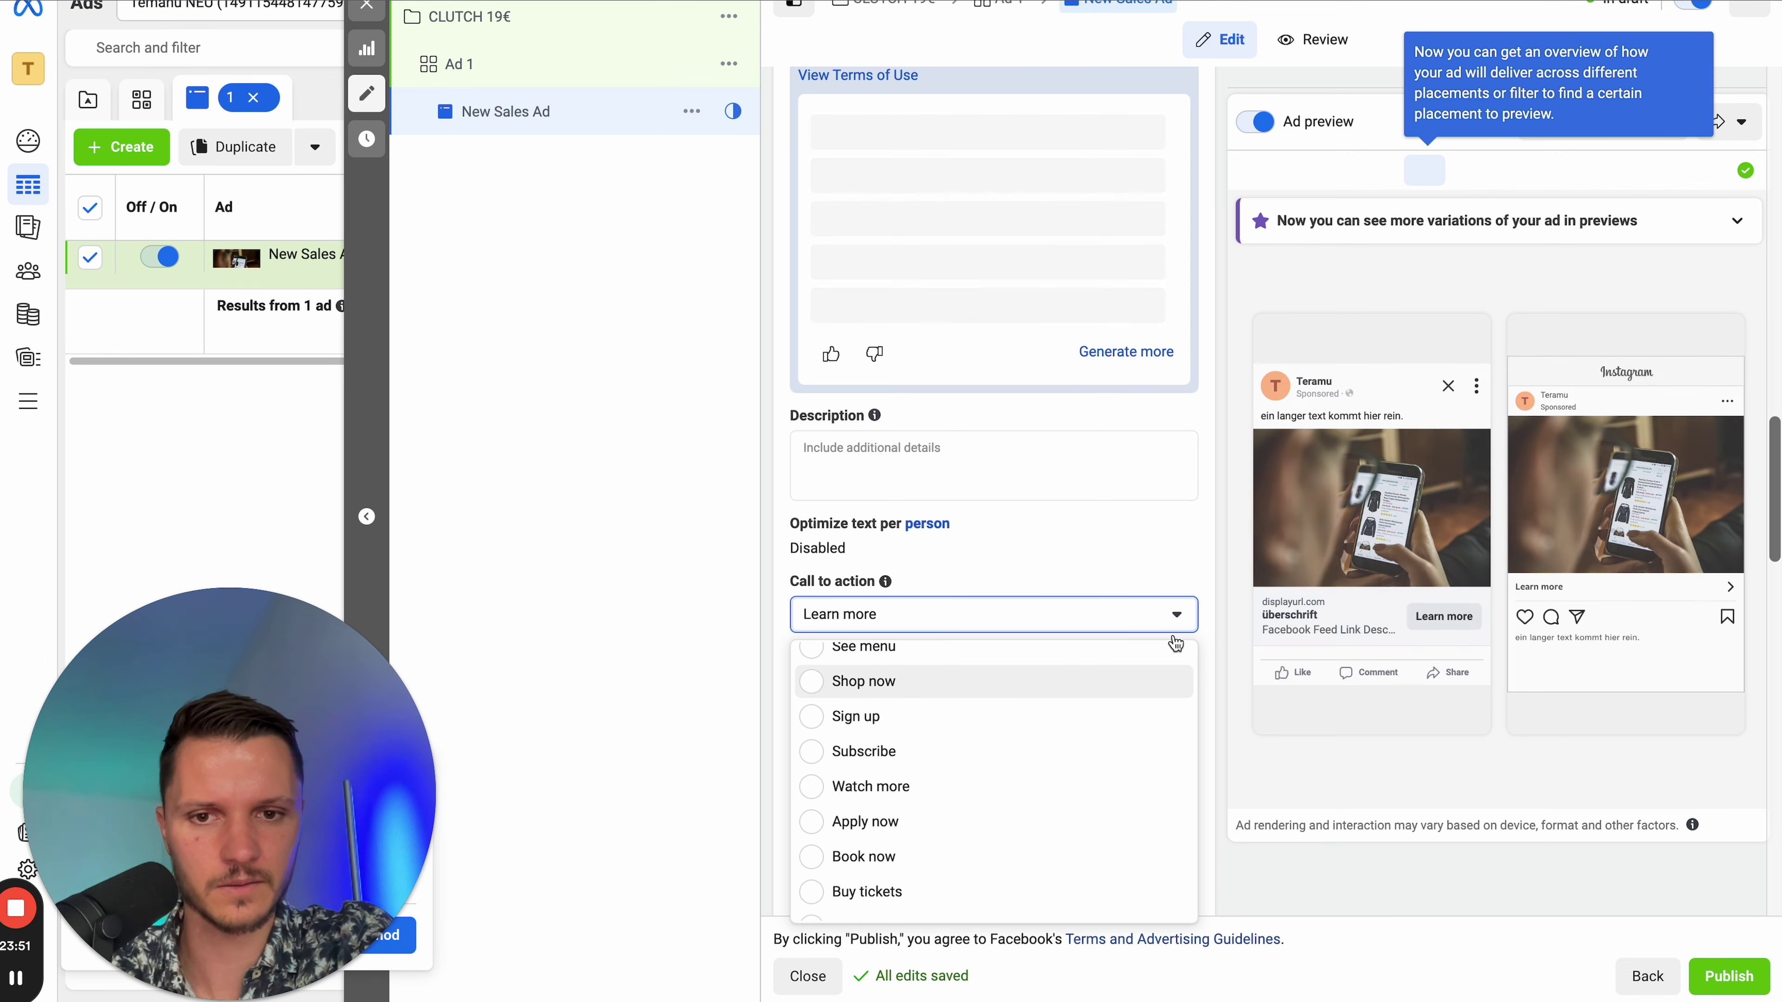
{"action": "left_click", "coordinate": [1176, 681]}
{"action": "scroll", "coordinate": [1197, 546], "scroll_direction": "down", "scroll_amount": 3}
{"action": "scroll", "coordinate": [1197, 546], "scroll_direction": "down", "scroll_amount": 6}
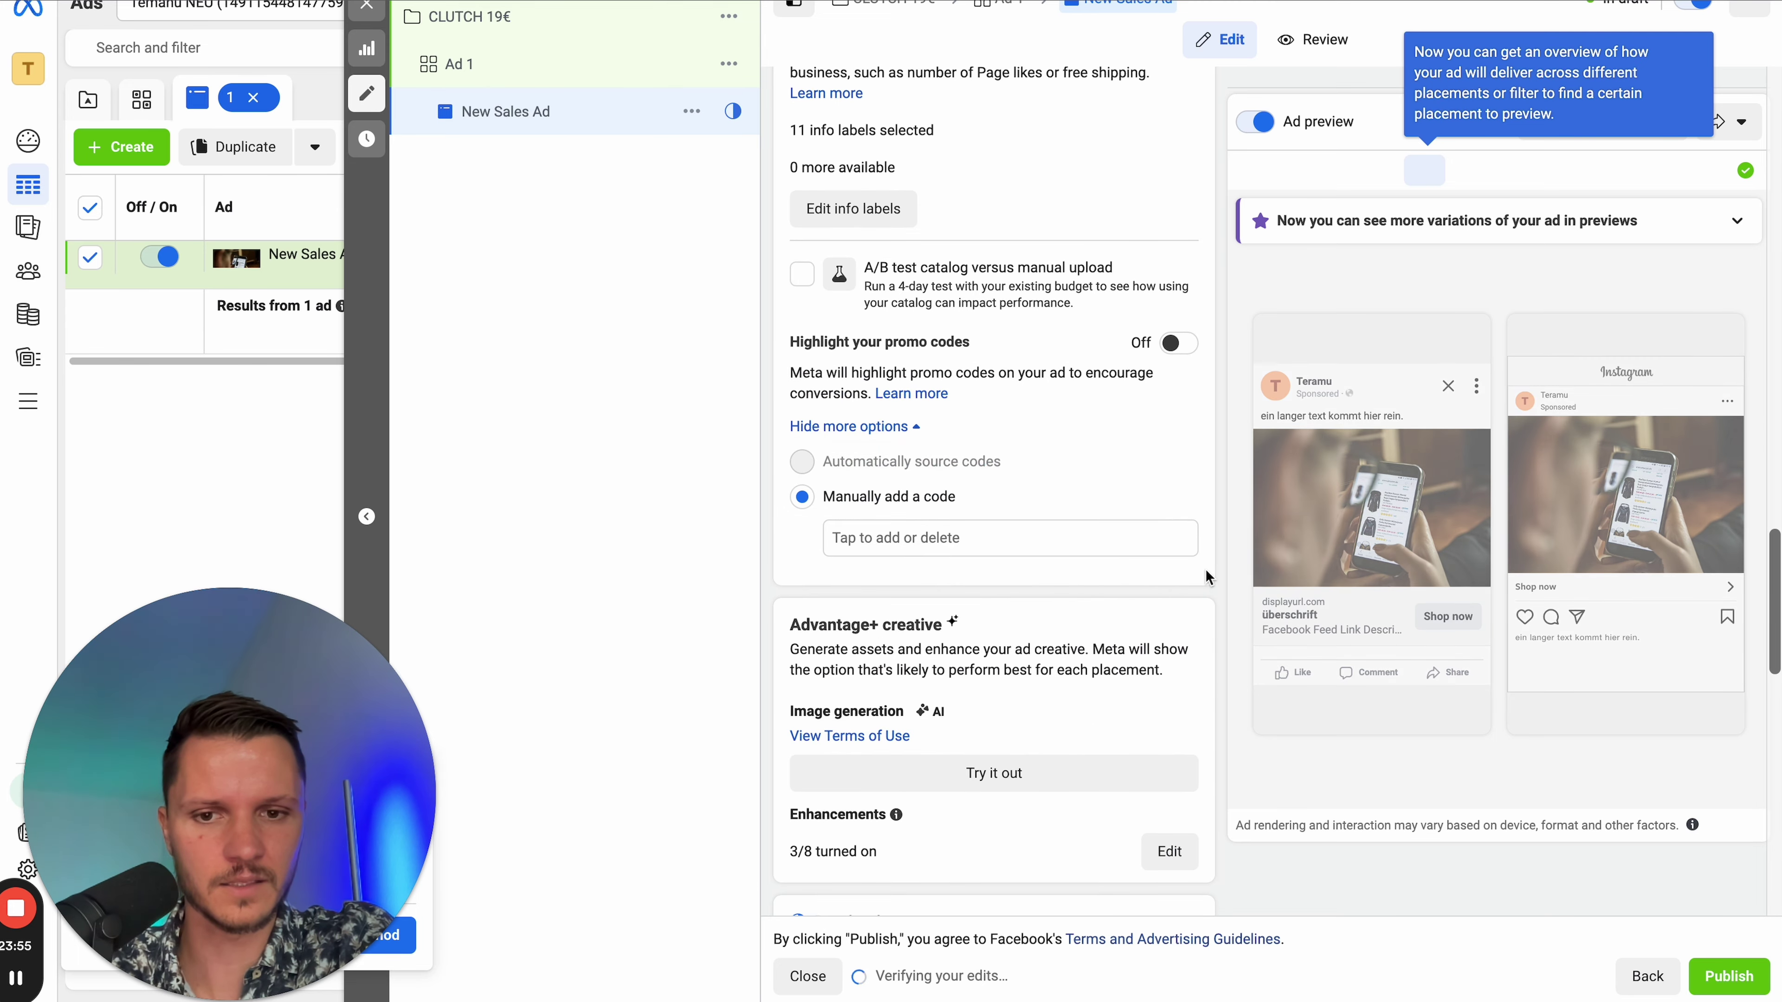
{"action": "scroll", "coordinate": [1205, 568], "scroll_direction": "down", "scroll_amount": 5}
{"action": "left_click", "coordinate": [930, 710]}
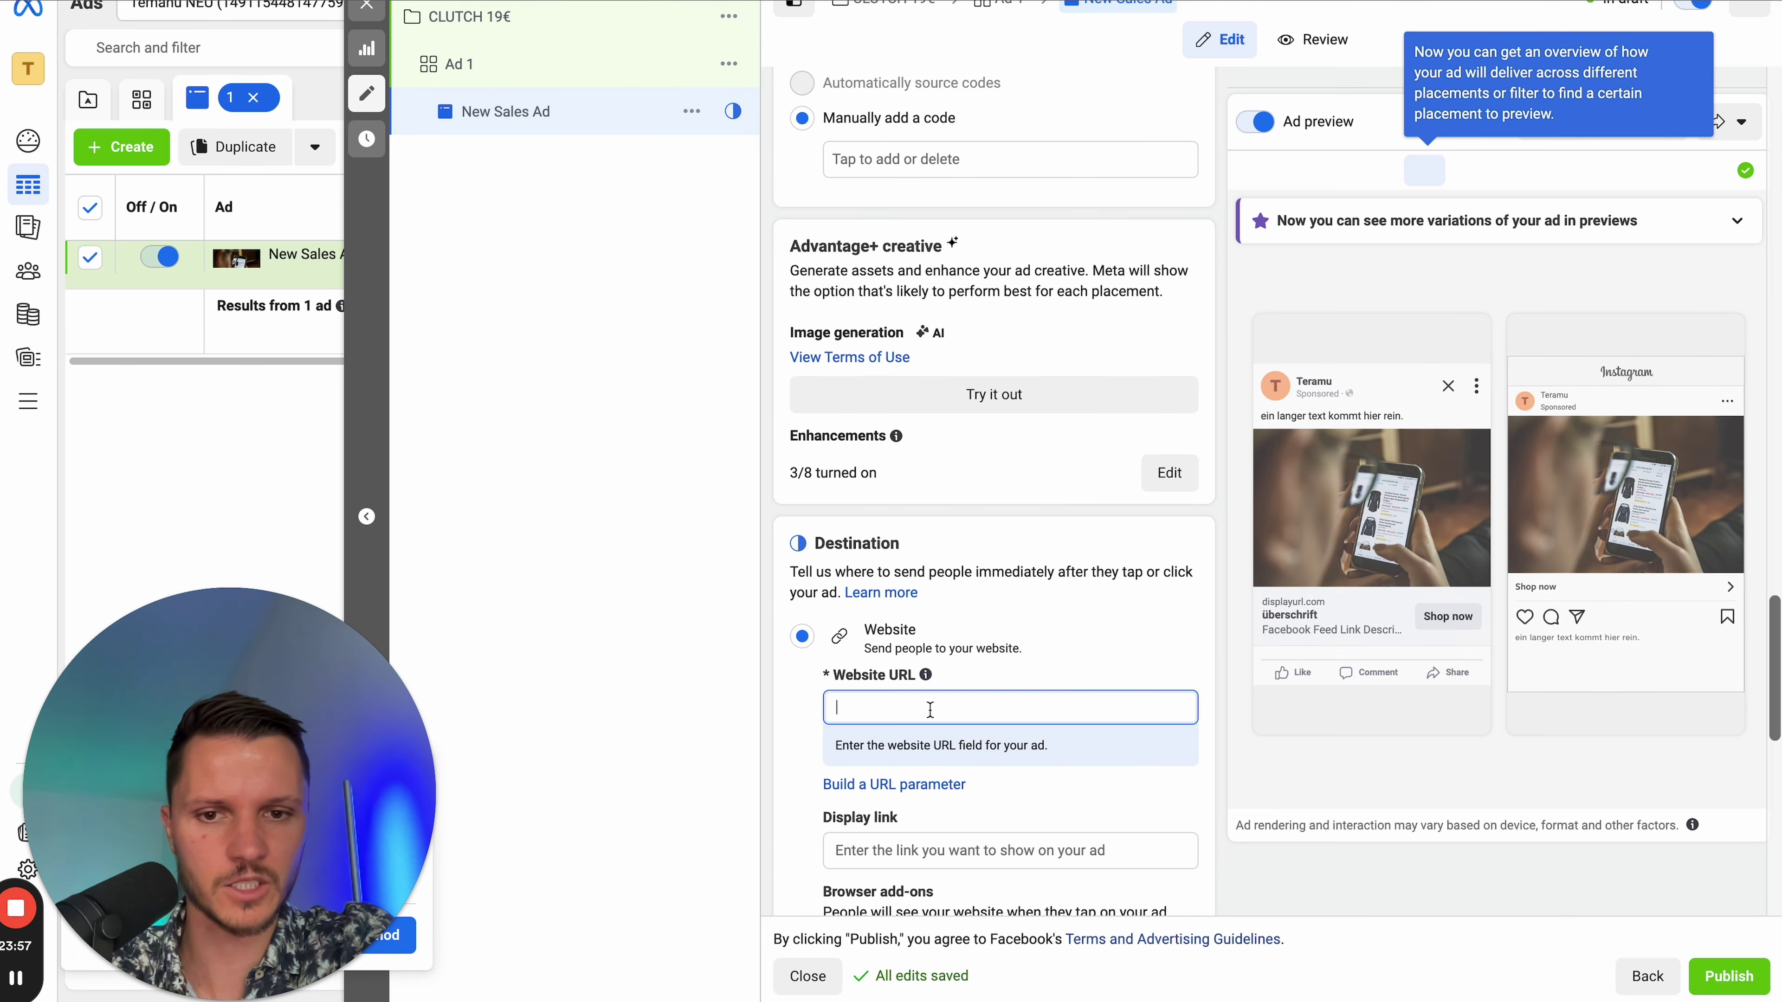
{"action": "left_click", "coordinate": [514, 4]}
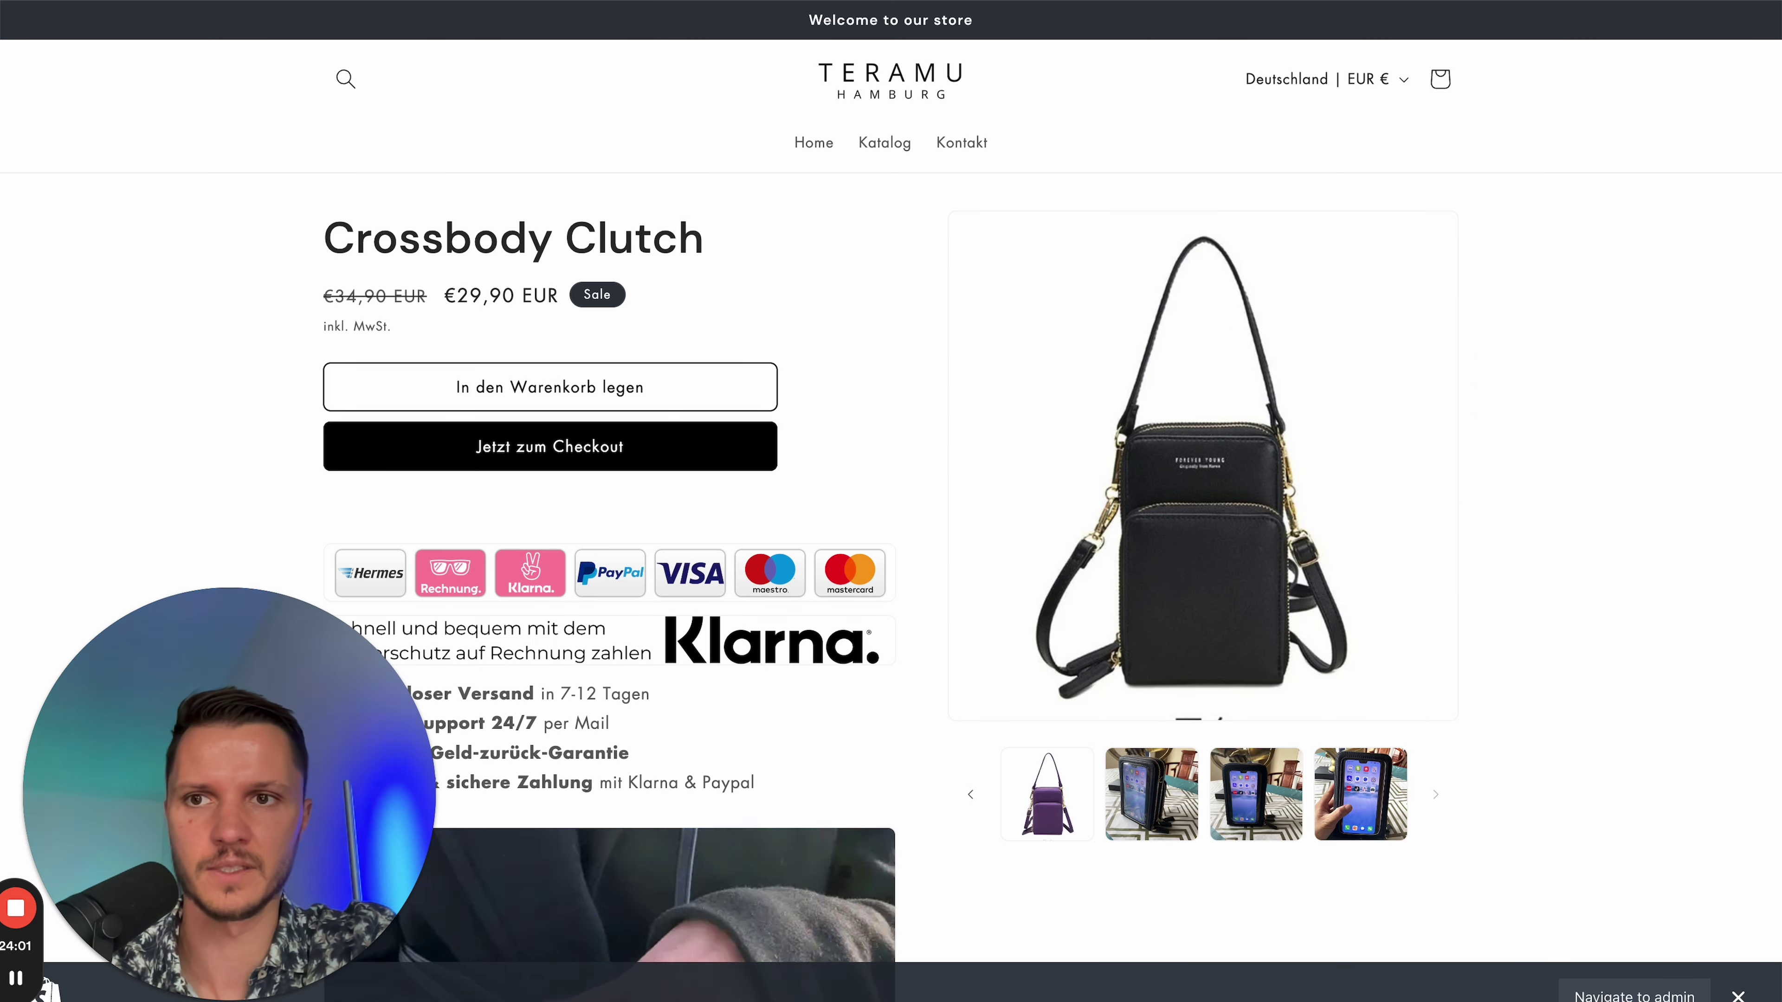
{"action": "key", "text": "ctrl+Tab"}
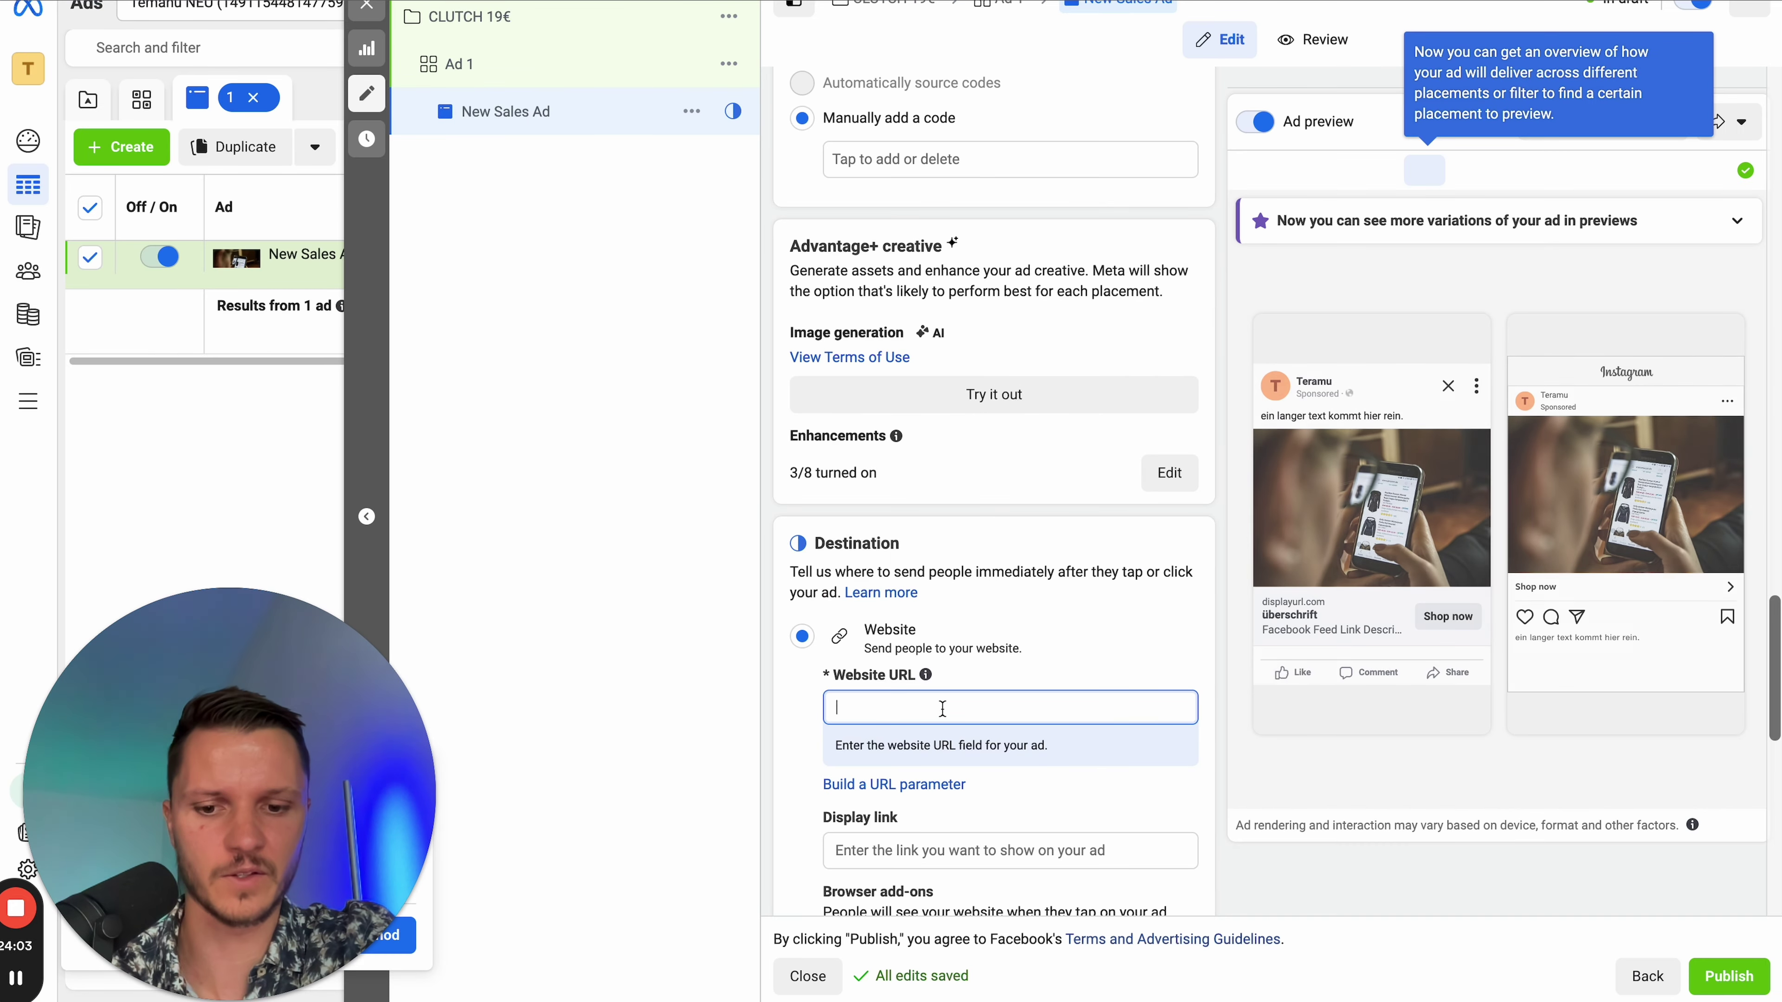
{"action": "type", "text": "https://c5ac0c-ab.myshopify.com/products/crossbody-clutch"}
- Review the ad's destination, tracking, creative and identity settings, collapsing the headline text suggestions along the way
{"action": "scroll", "coordinate": [1213, 681], "scroll_direction": "down", "scroll_amount": 1}
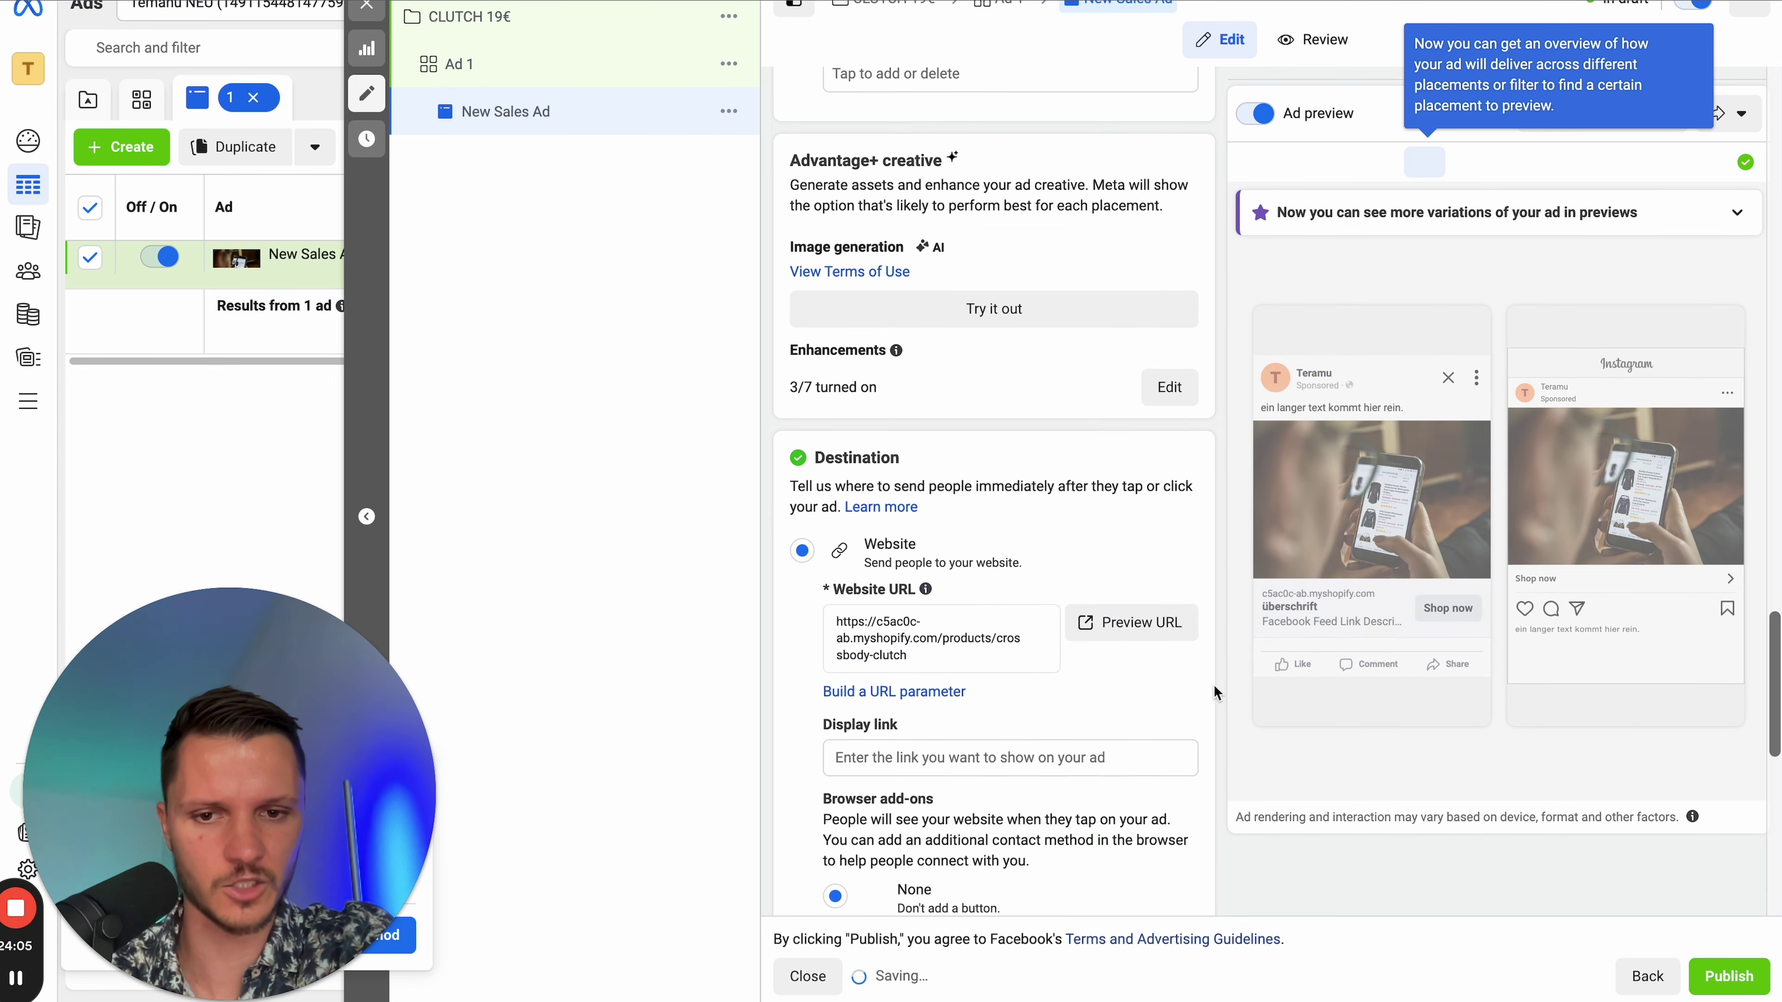
{"action": "scroll", "coordinate": [1213, 691], "scroll_direction": "down", "scroll_amount": 8}
{"action": "scroll", "coordinate": [1215, 692], "scroll_direction": "down", "scroll_amount": 3}
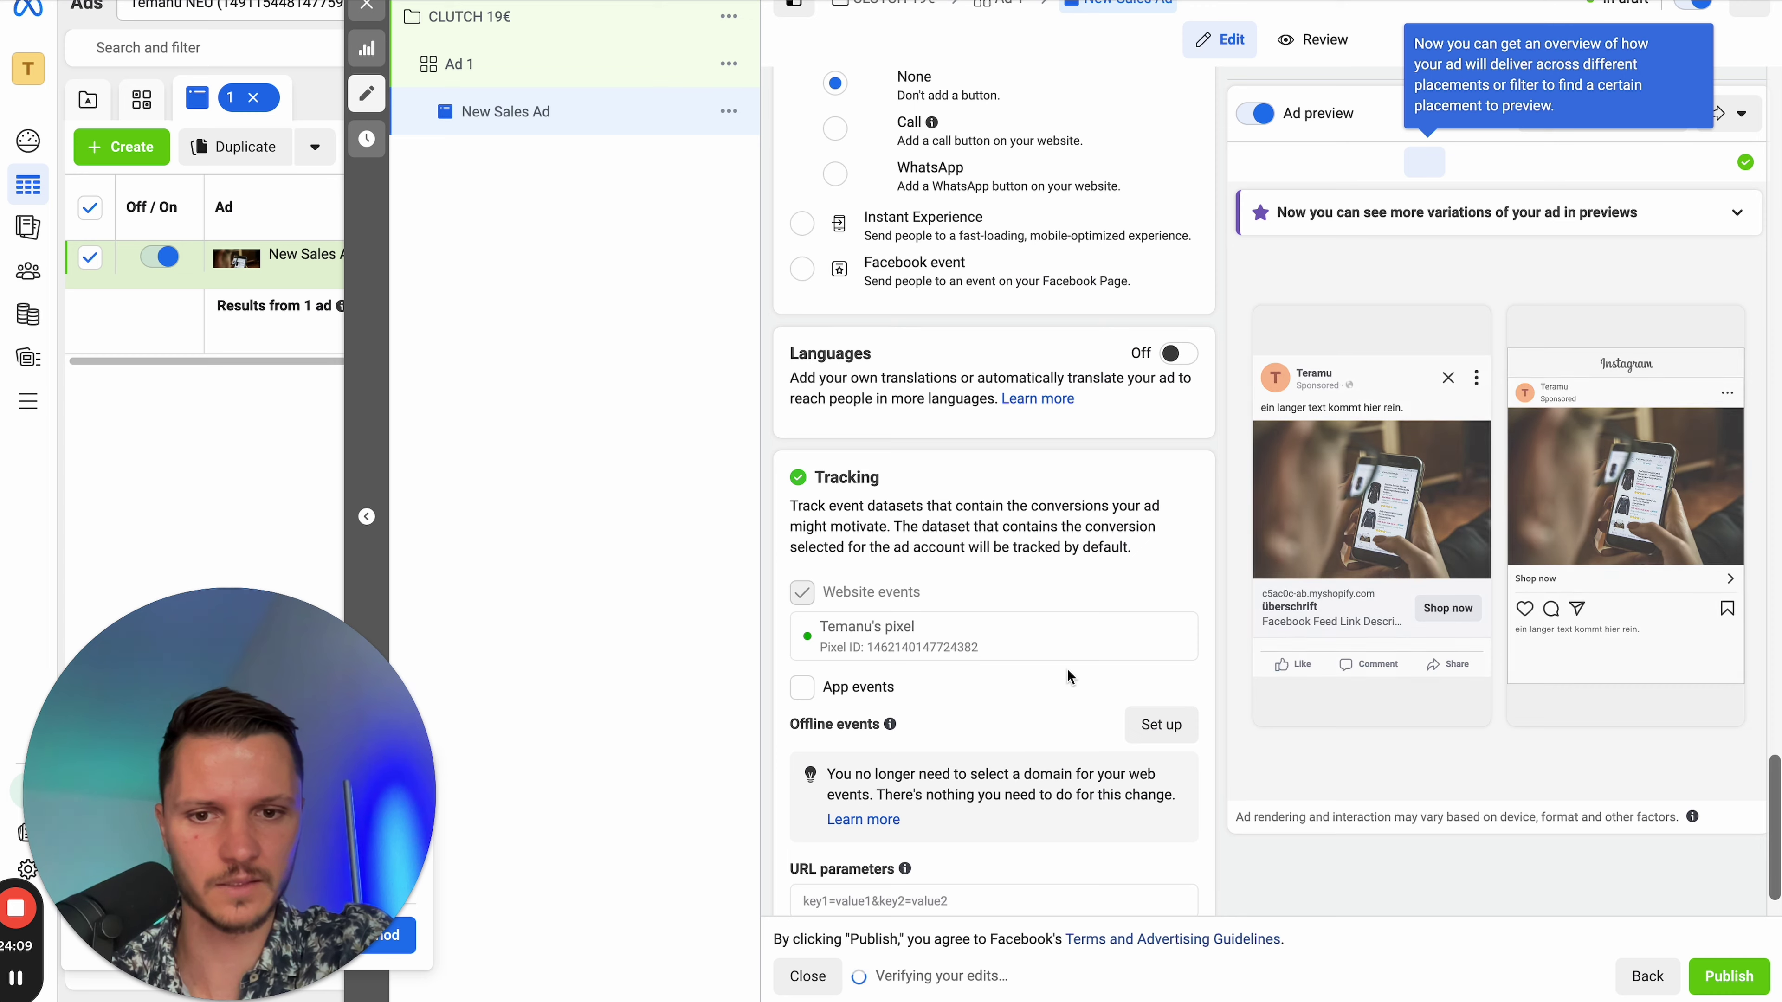
{"action": "scroll", "coordinate": [1066, 668], "scroll_direction": "down", "scroll_amount": 1}
{"action": "scroll", "coordinate": [1069, 663], "scroll_direction": "up", "scroll_amount": 9}
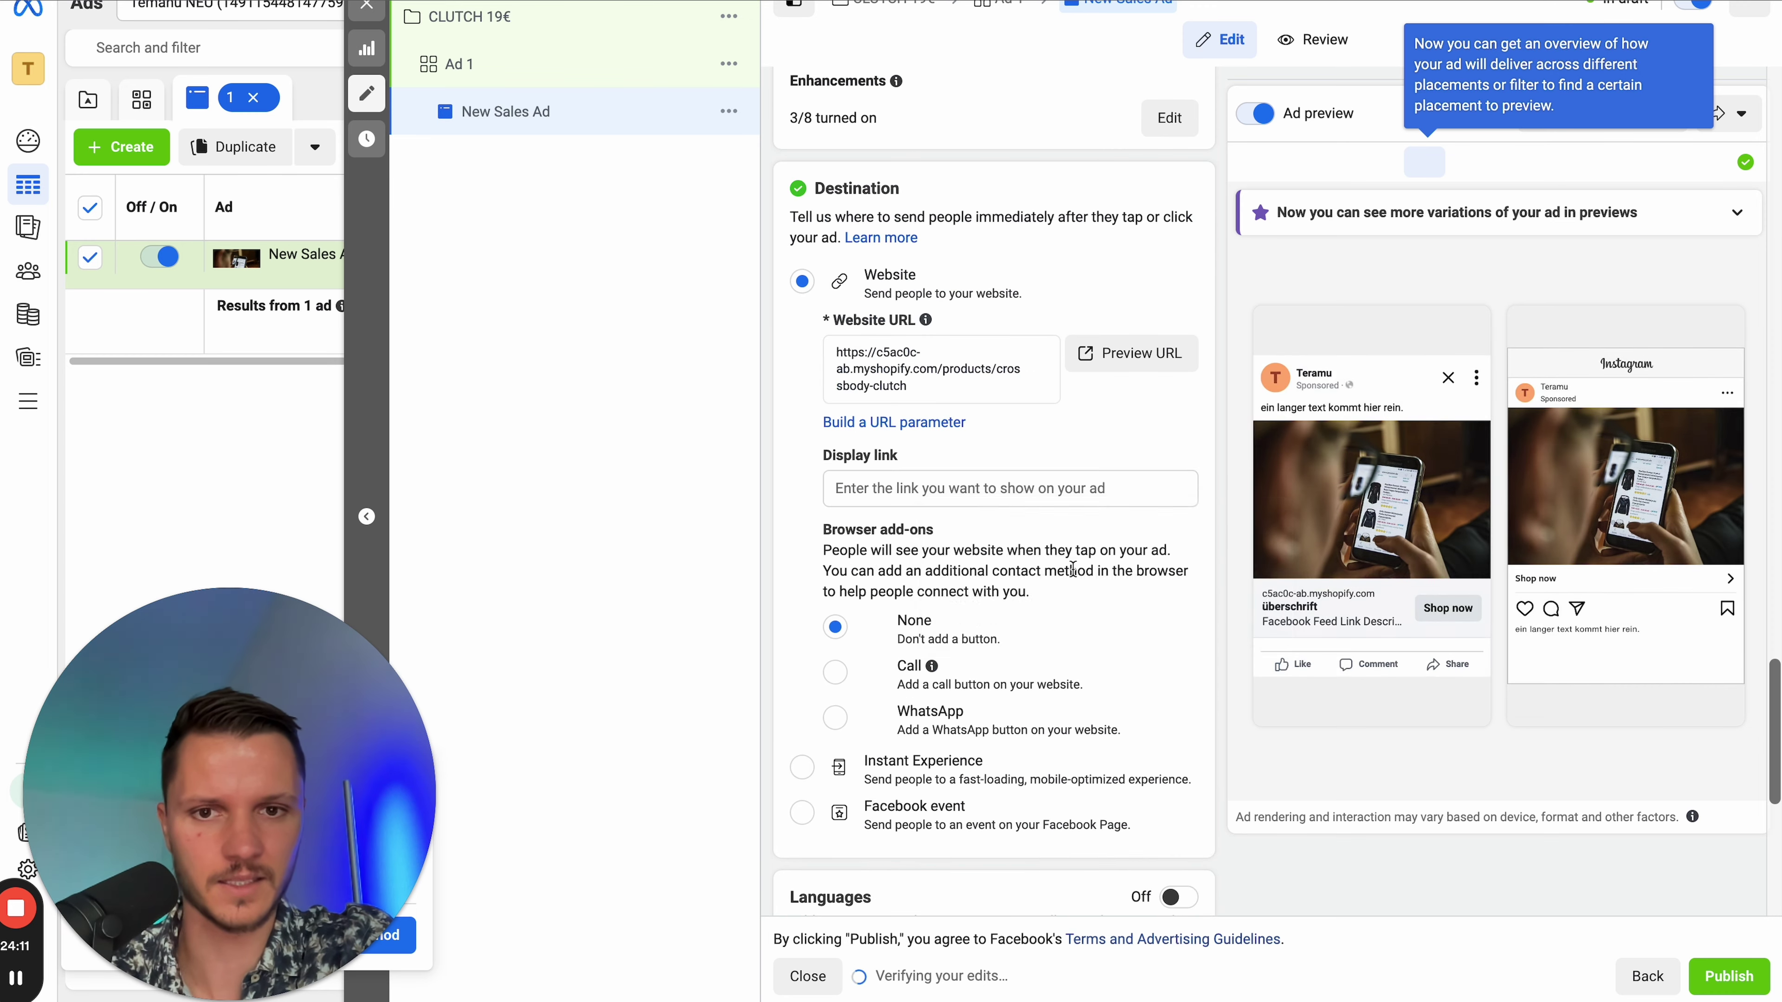
{"action": "scroll", "coordinate": [1072, 569], "scroll_direction": "up", "scroll_amount": 17}
{"action": "scroll", "coordinate": [1039, 602], "scroll_direction": "up", "scroll_amount": 7}
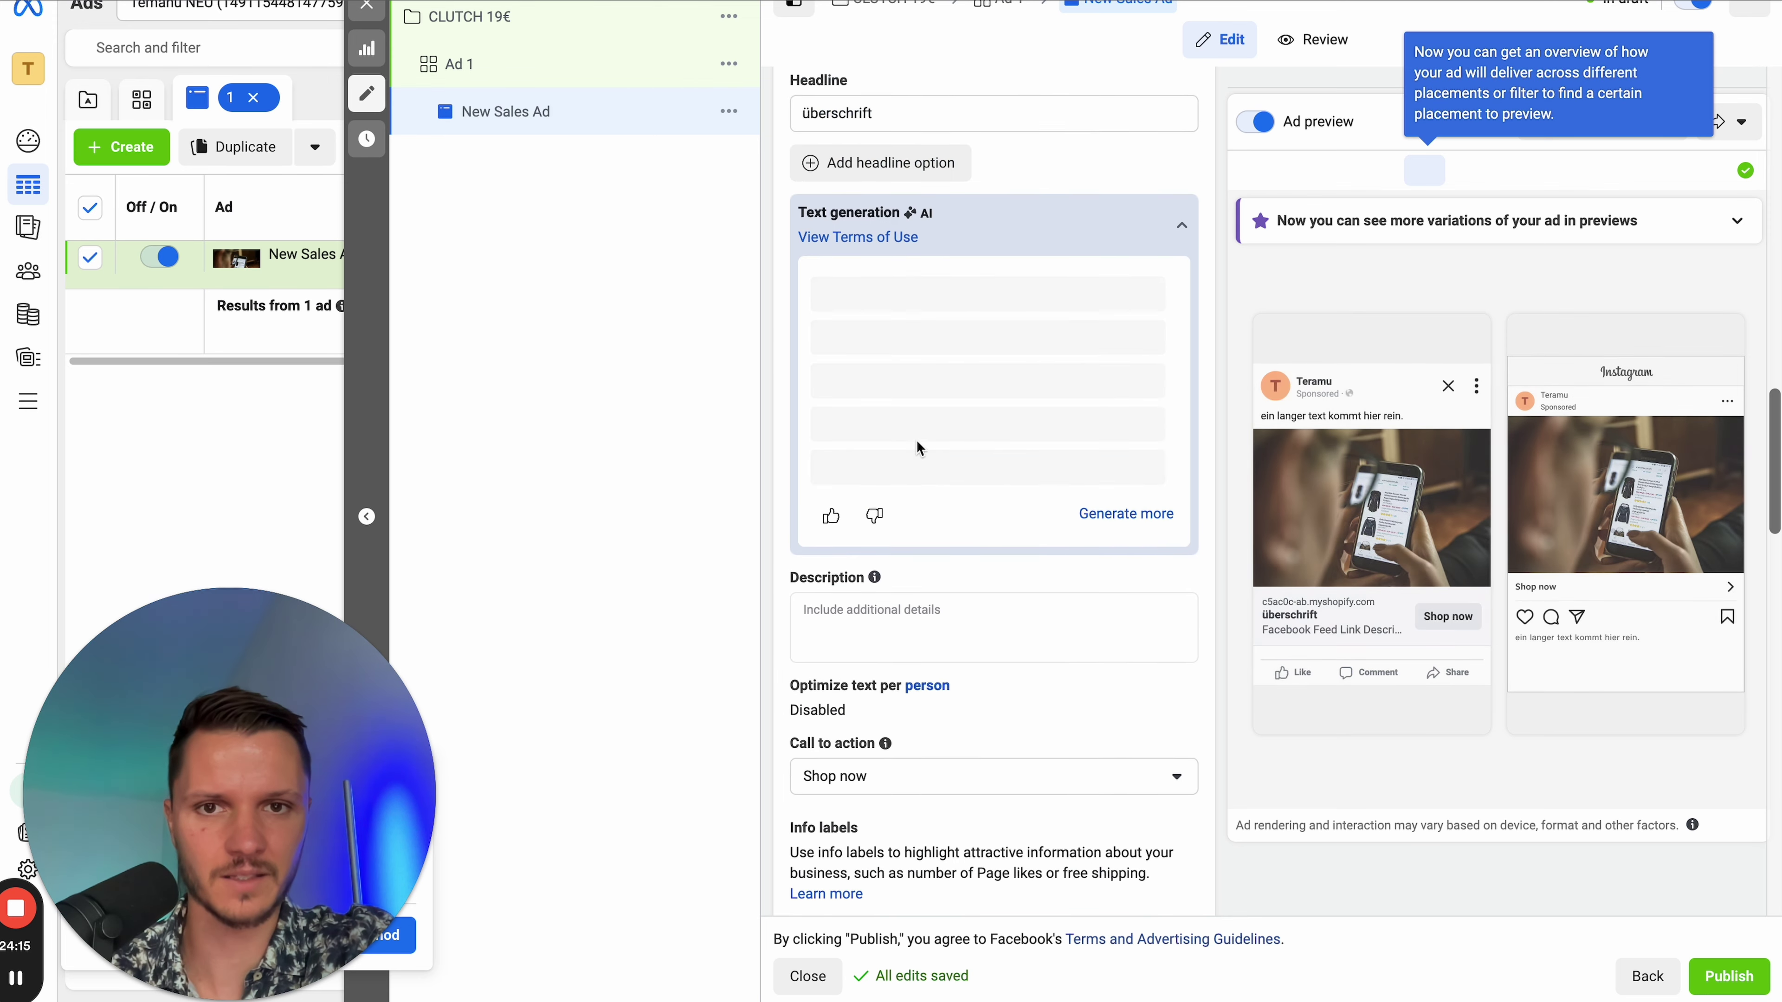
{"action": "scroll", "coordinate": [916, 440], "scroll_direction": "up", "scroll_amount": 4}
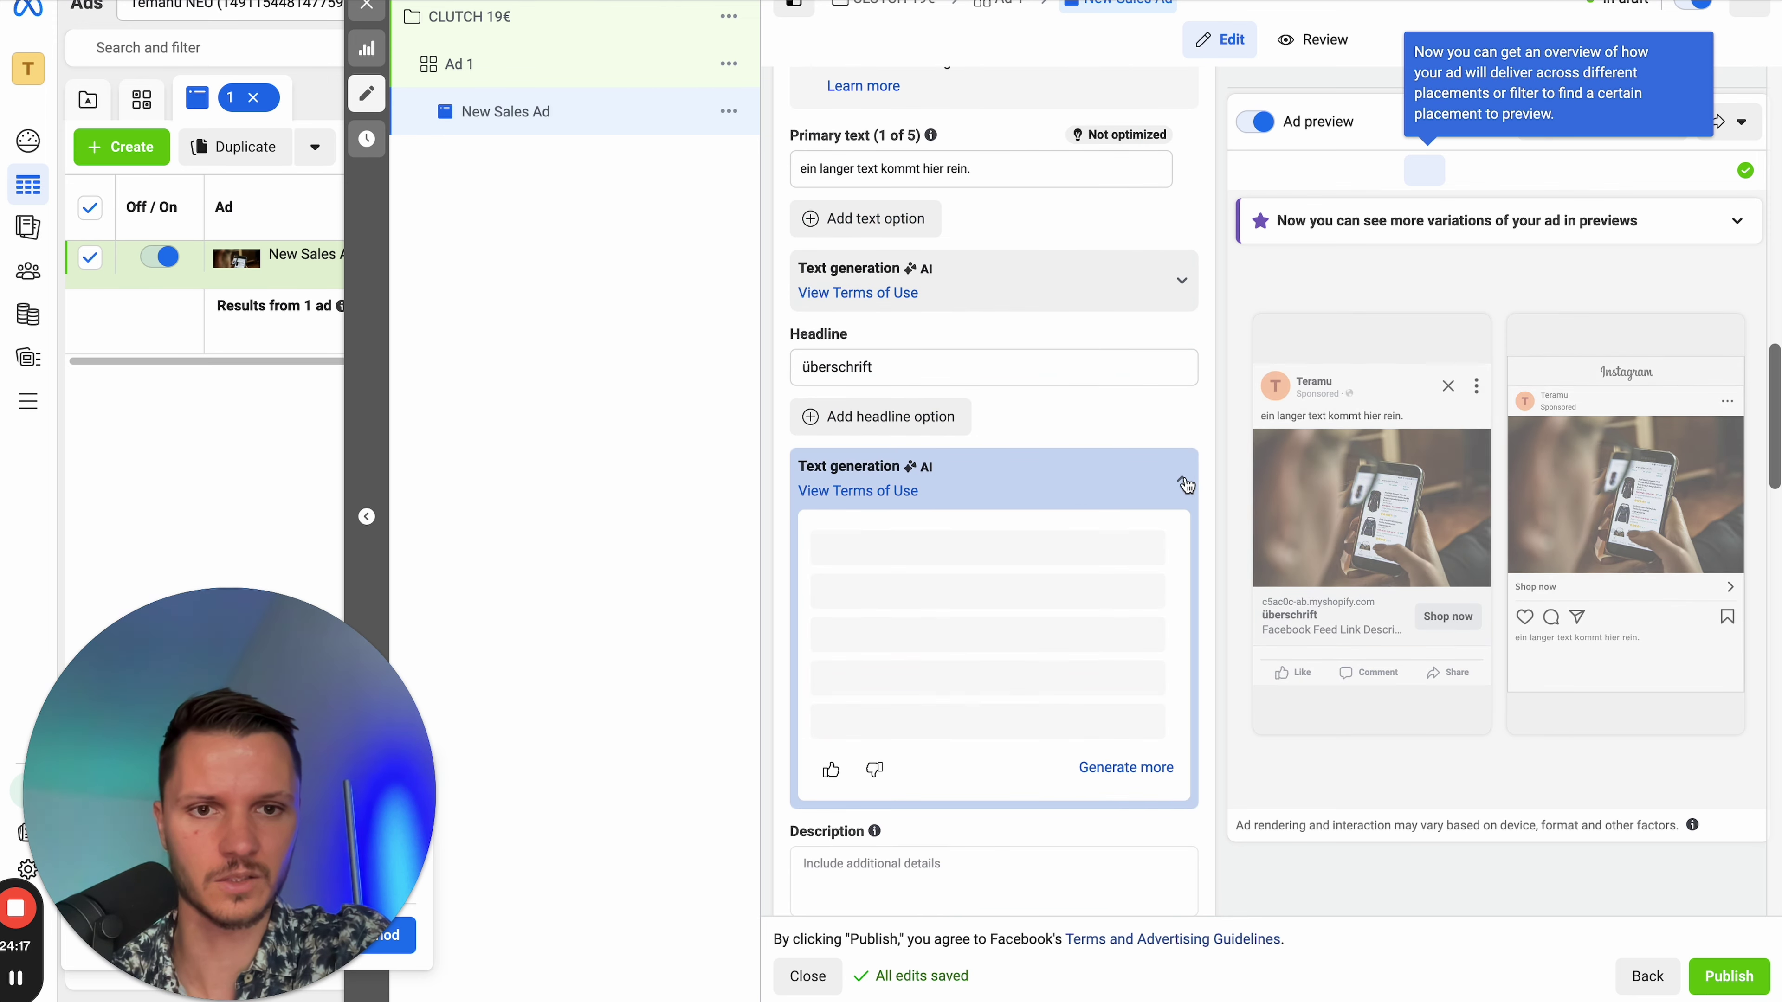
{"action": "left_click", "coordinate": [1186, 485]}
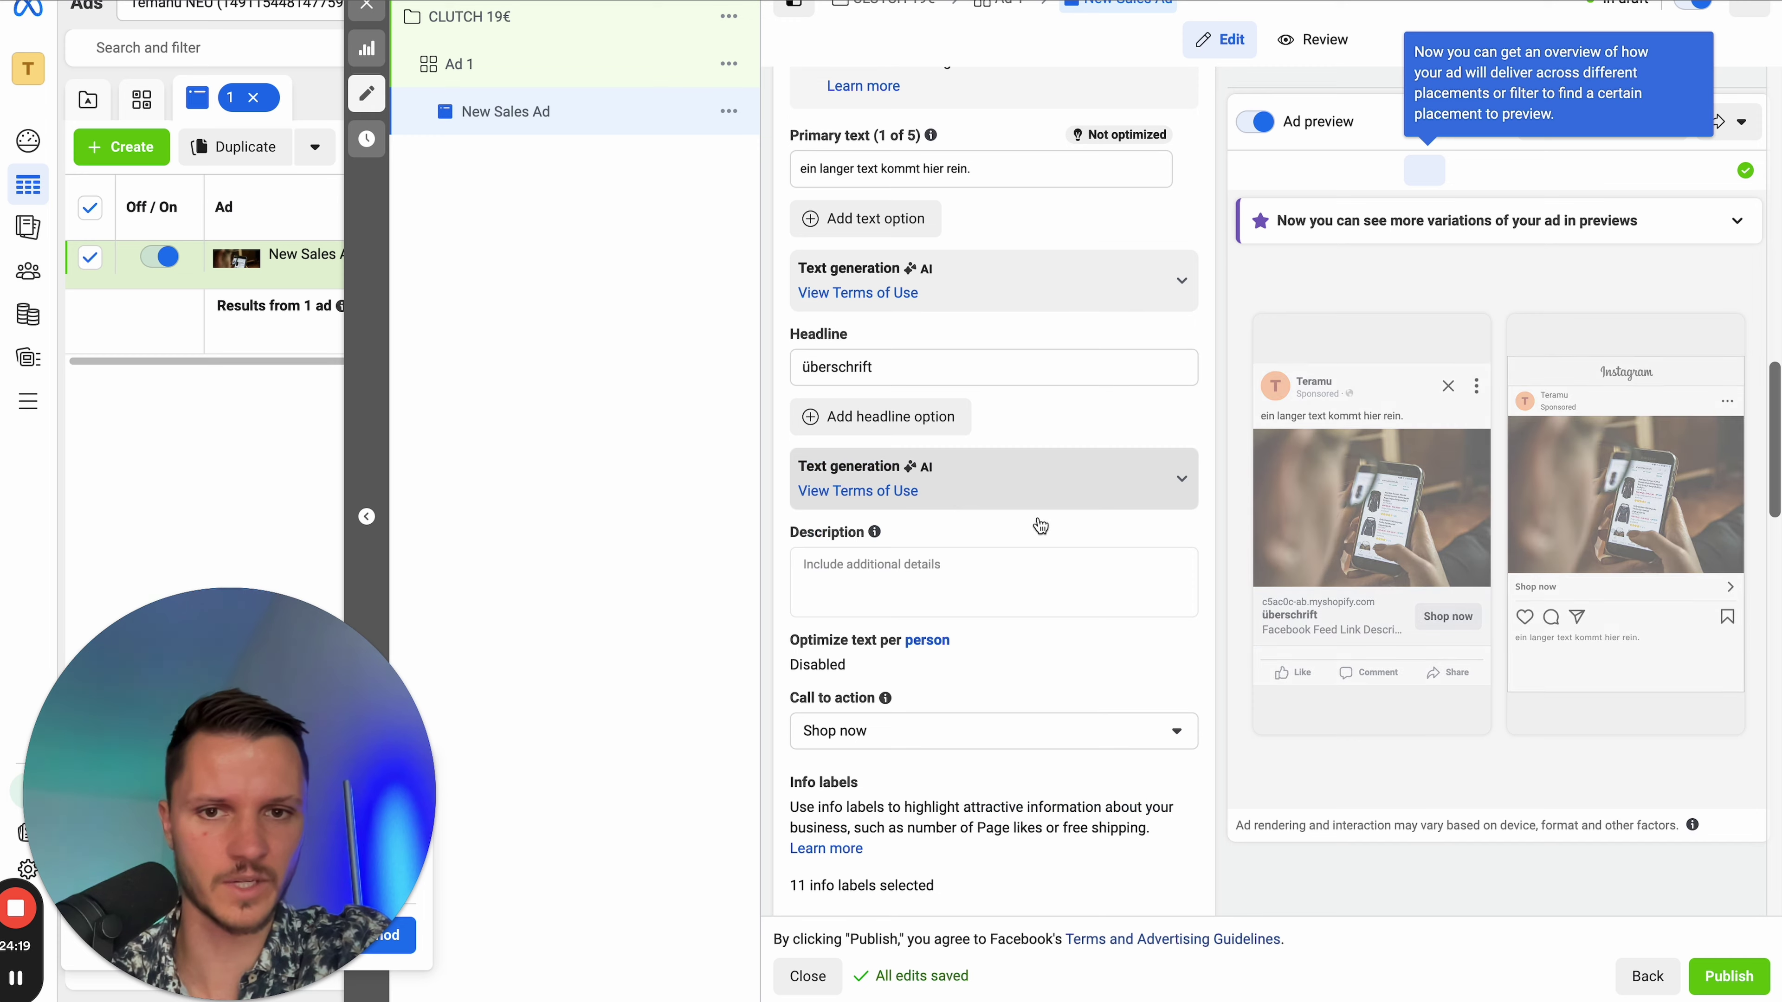
{"action": "scroll", "coordinate": [1041, 526], "scroll_direction": "up", "scroll_amount": 5}
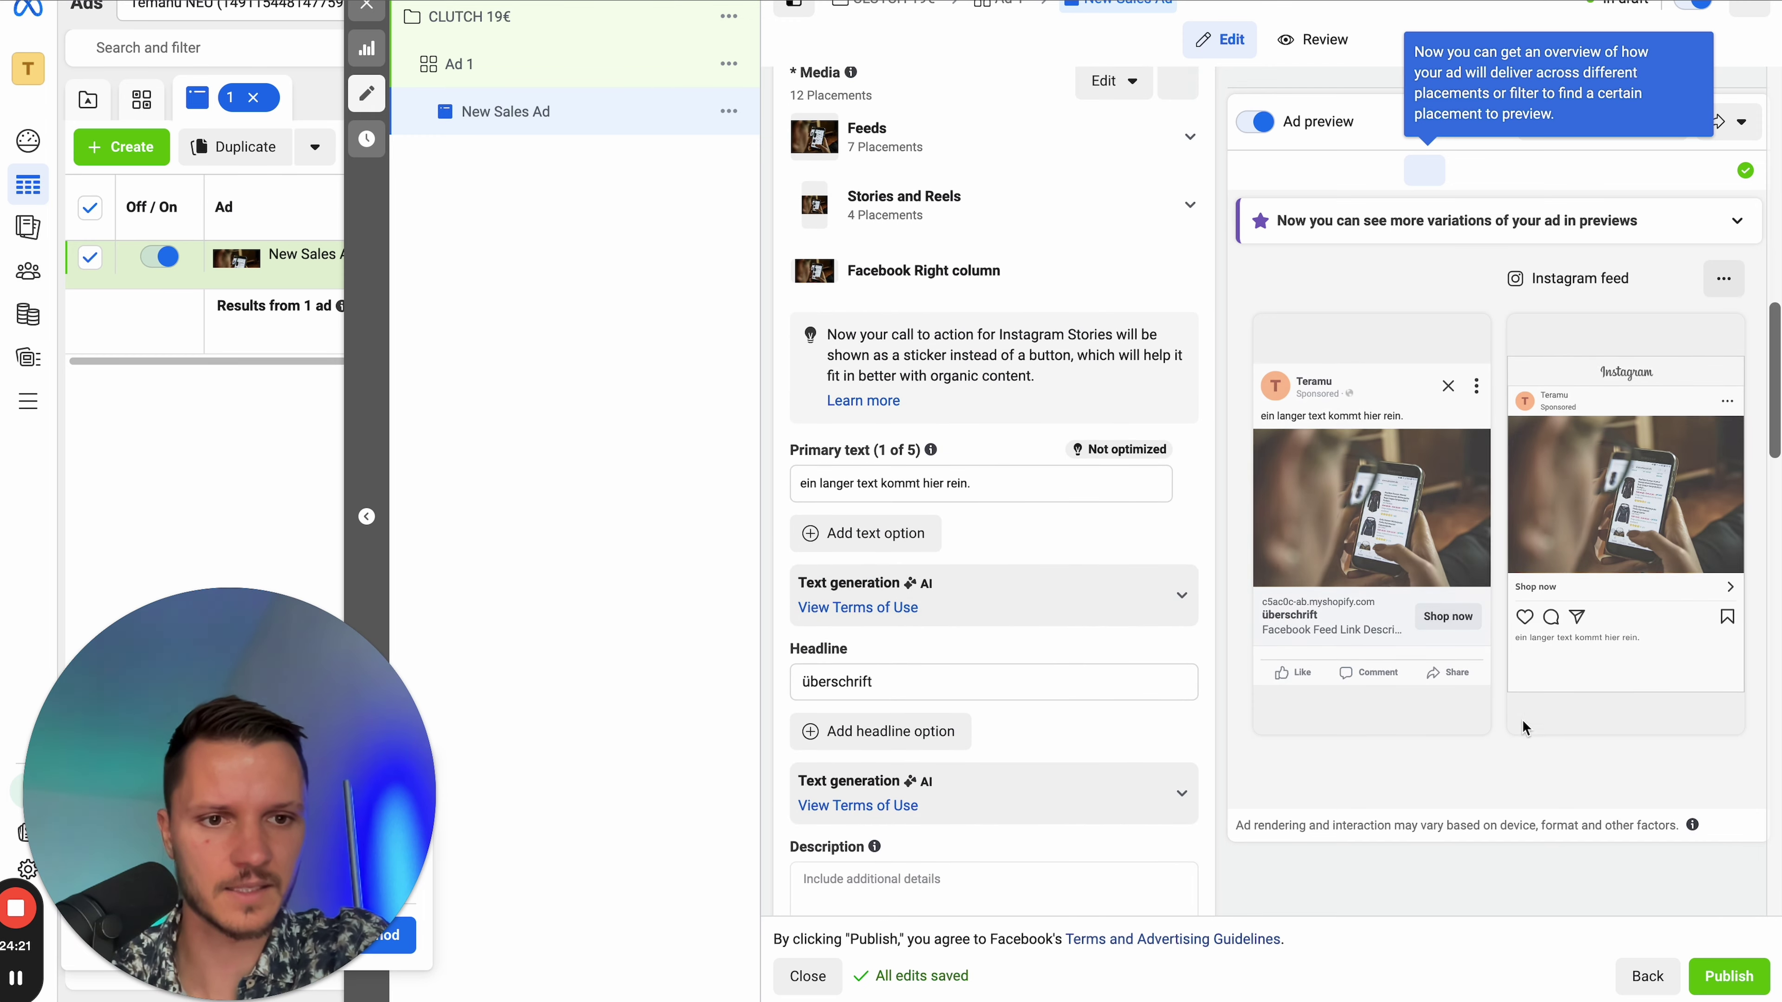
{"action": "scroll", "coordinate": [1064, 497], "scroll_direction": "up", "scroll_amount": 2}
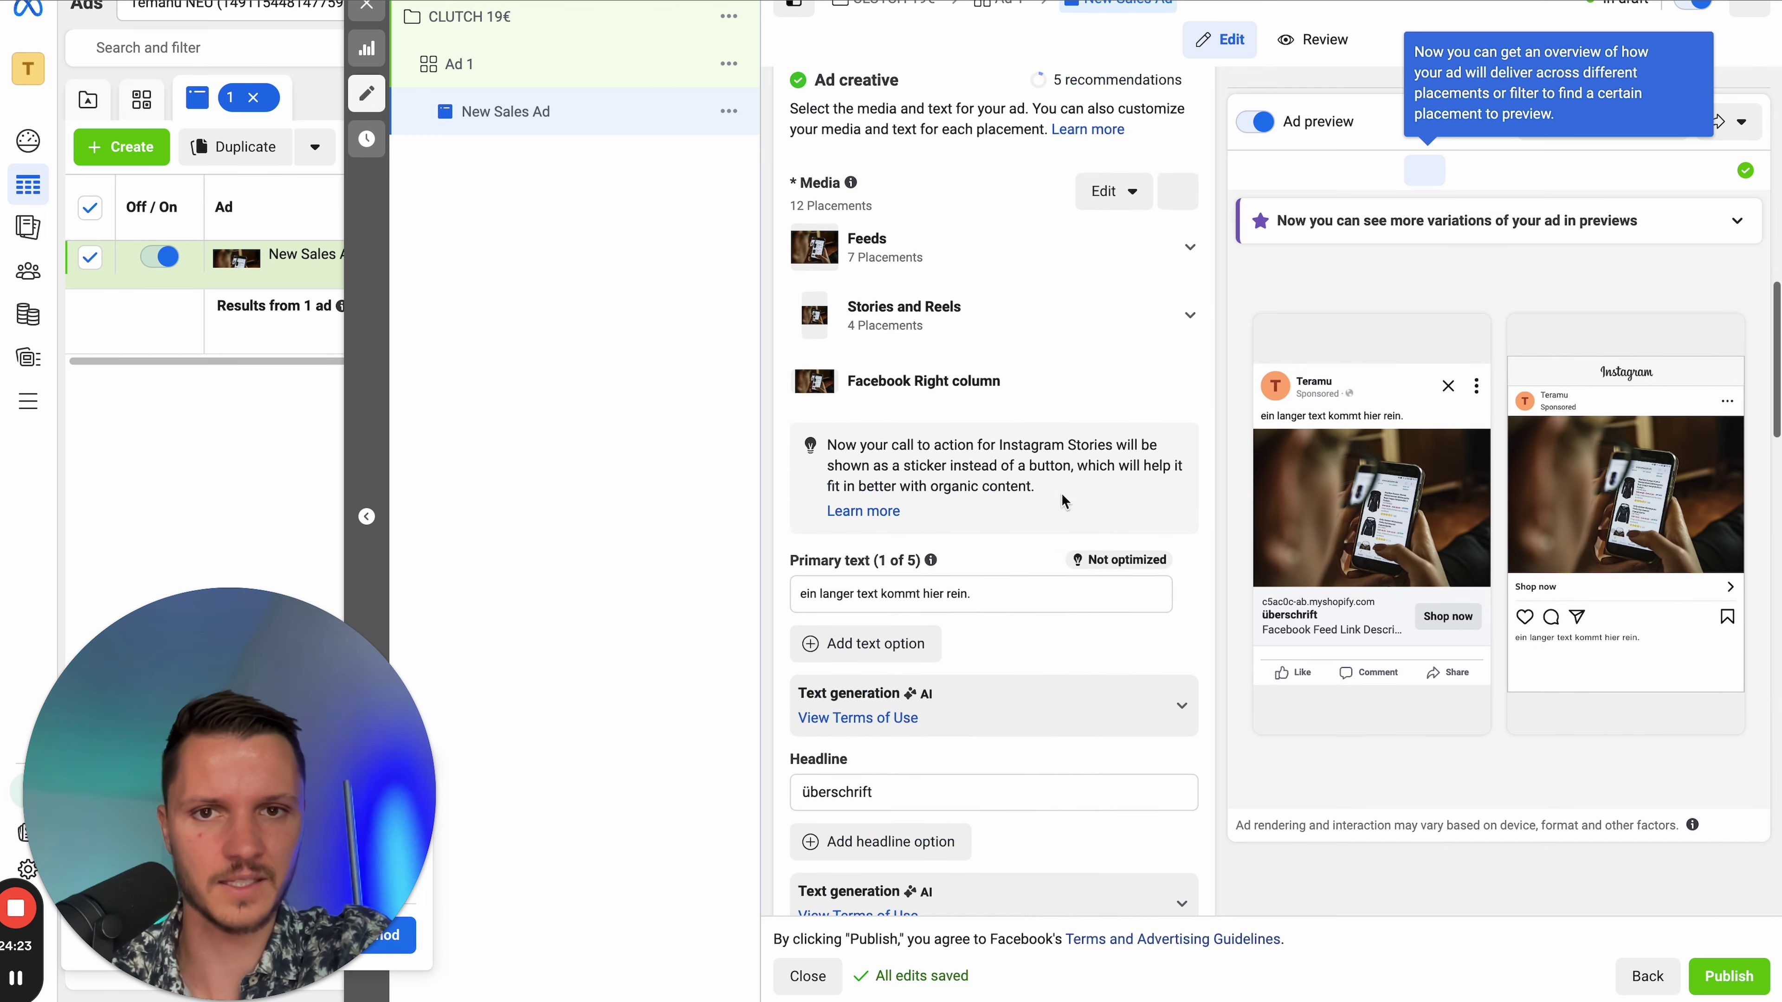
{"action": "scroll", "coordinate": [1064, 500], "scroll_direction": "up", "scroll_amount": 3}
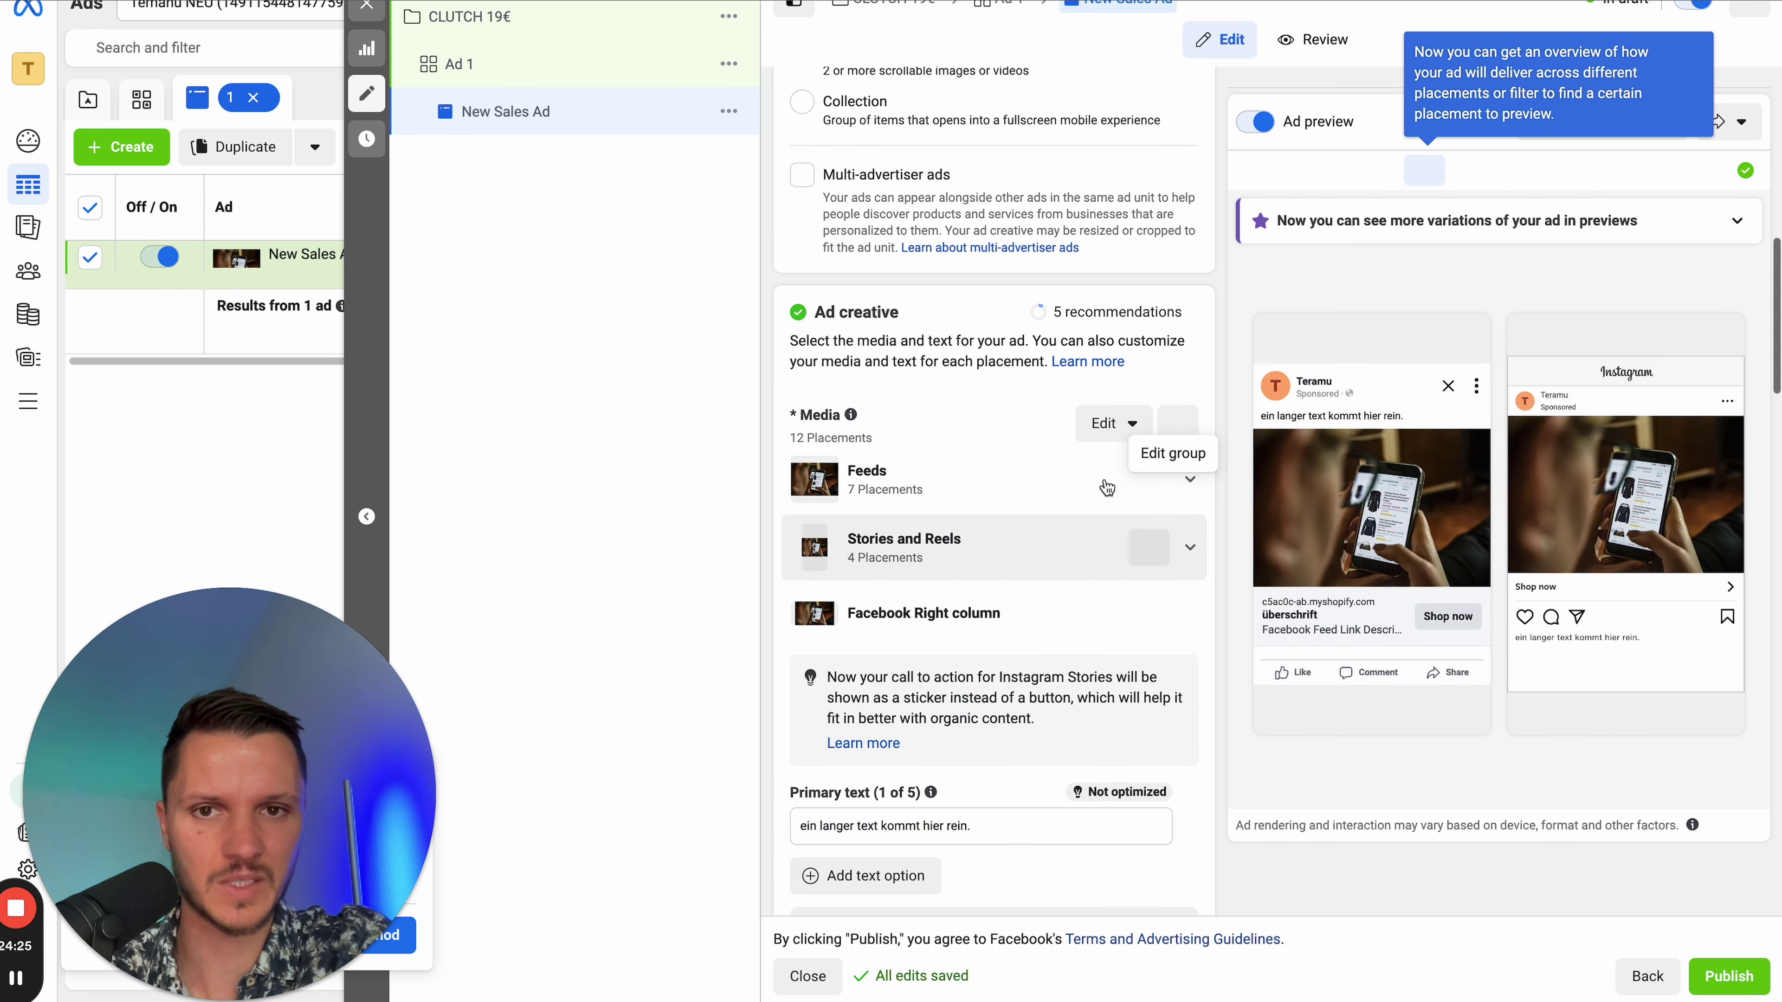
{"action": "scroll", "coordinate": [1107, 487], "scroll_direction": "up", "scroll_amount": 10}
{"action": "scroll", "coordinate": [1085, 408], "scroll_direction": "up", "scroll_amount": 3}
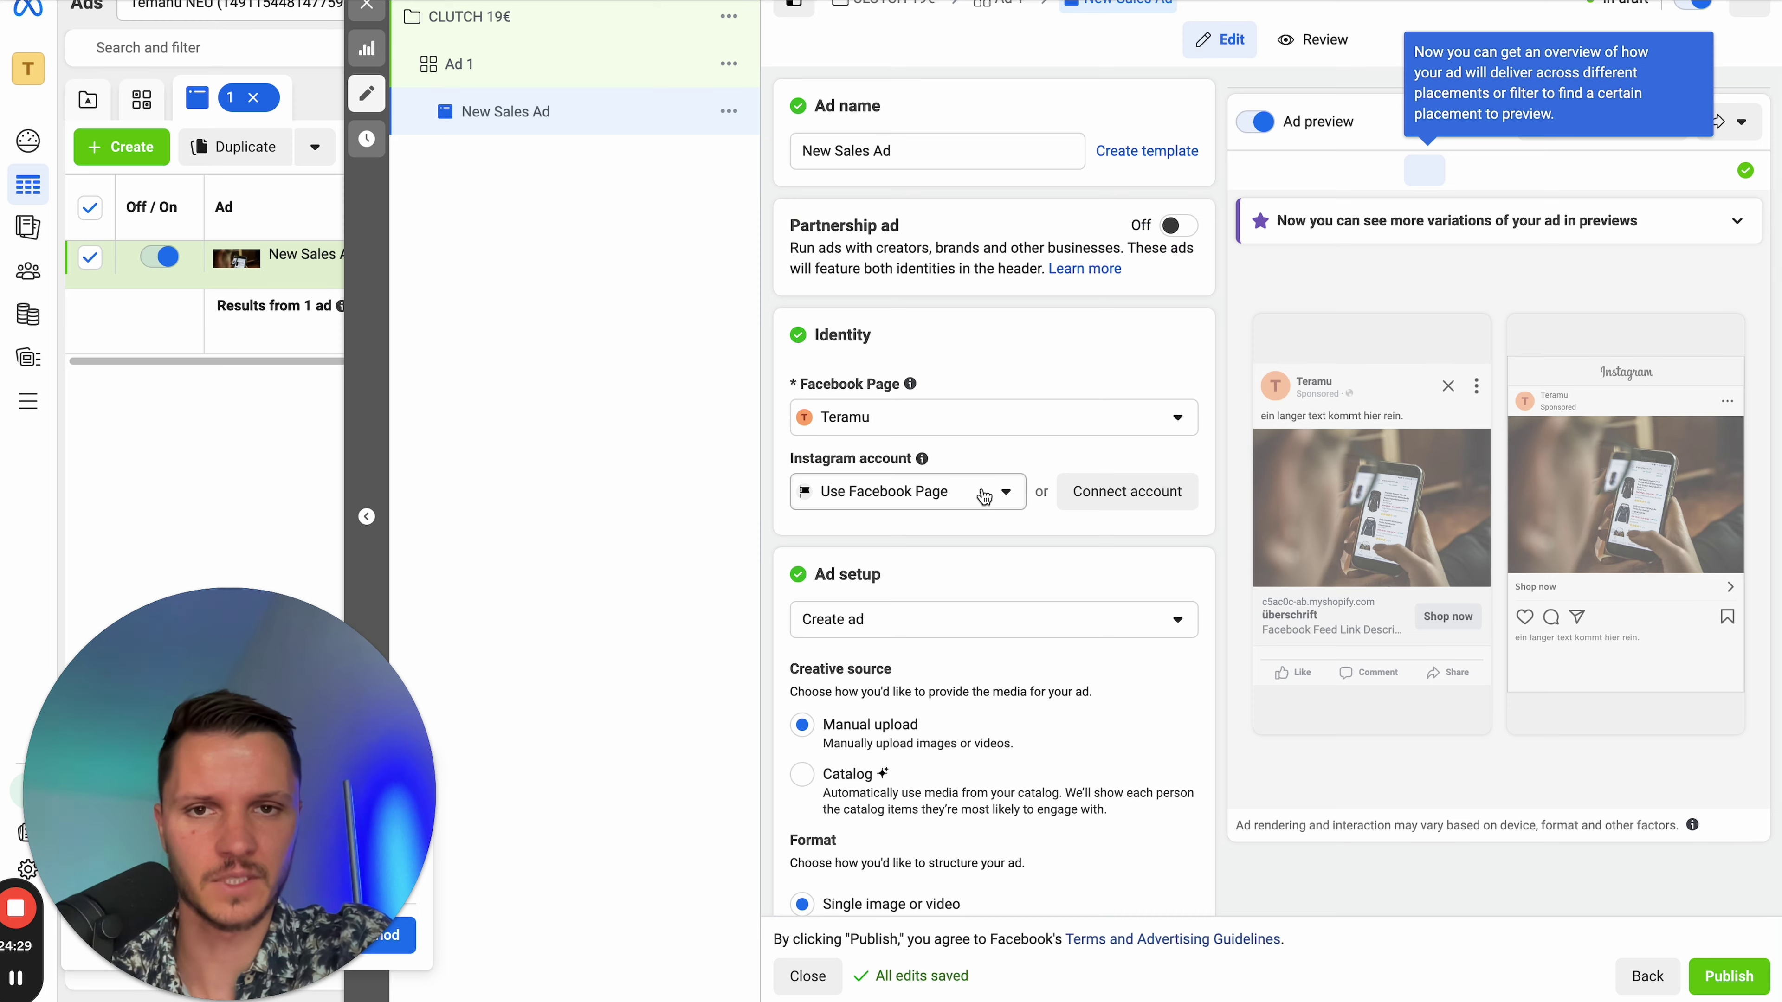
{"action": "scroll", "coordinate": [984, 497], "scroll_direction": "down", "scroll_amount": 15}
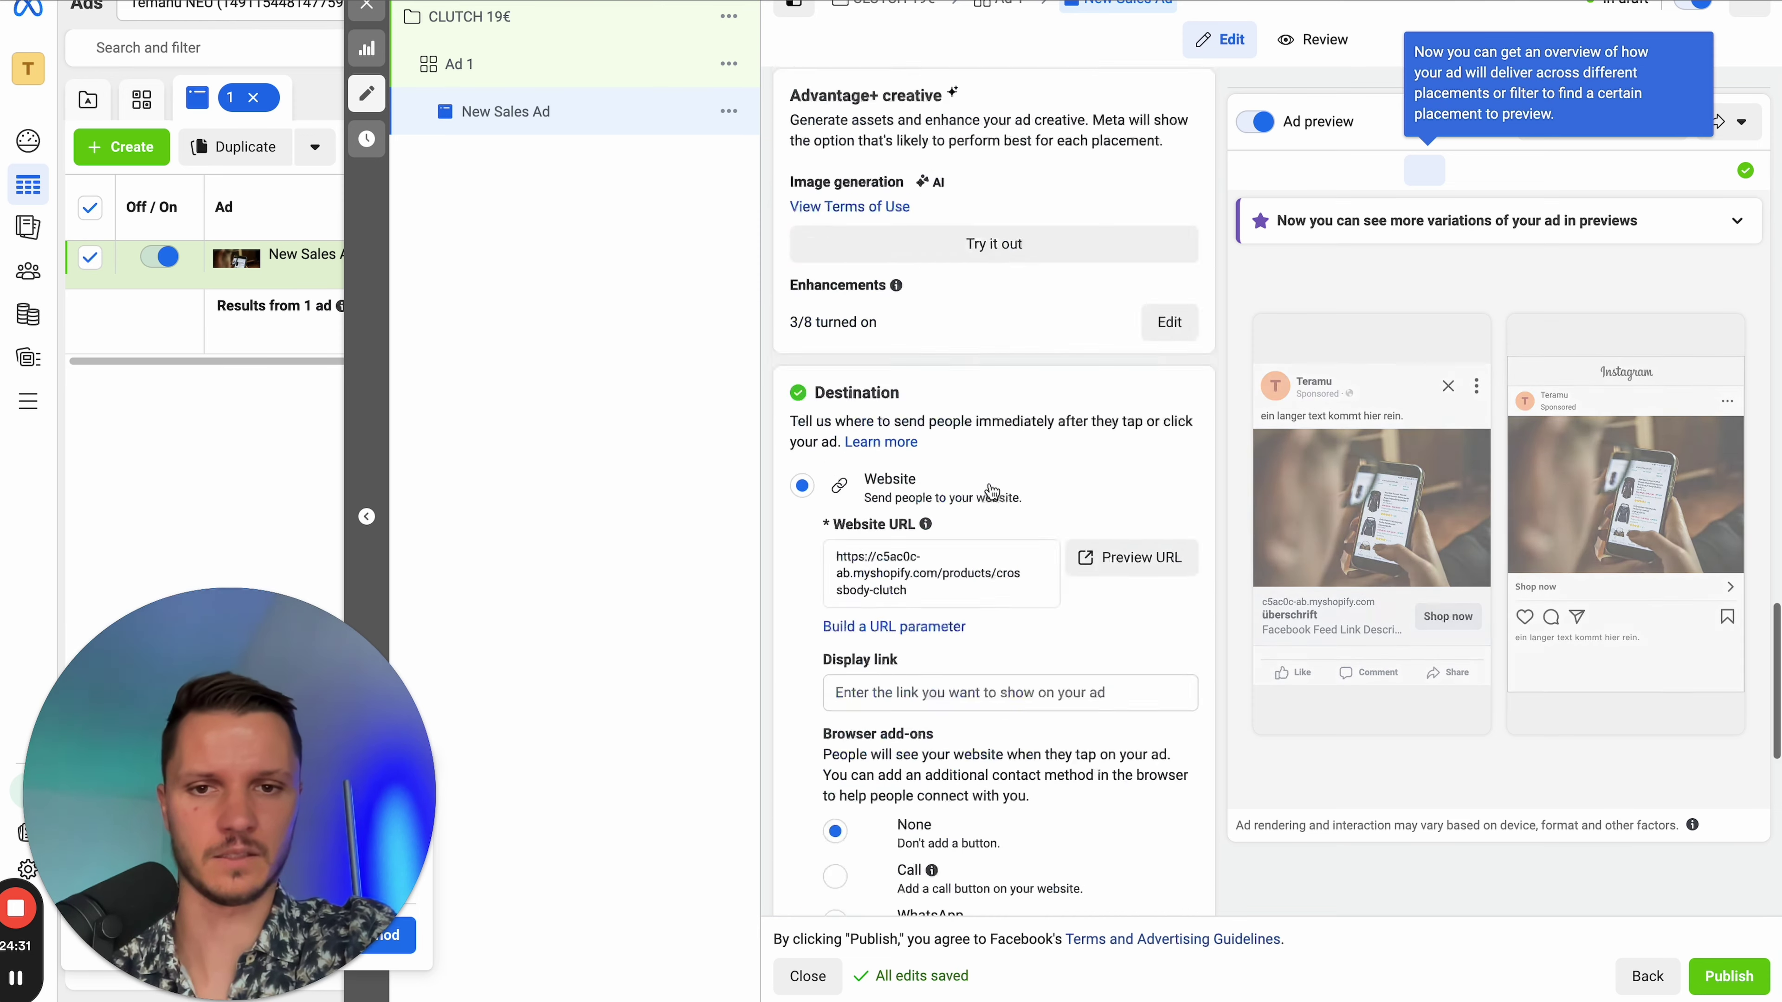
{"action": "scroll", "coordinate": [991, 491], "scroll_direction": "down", "scroll_amount": 11}
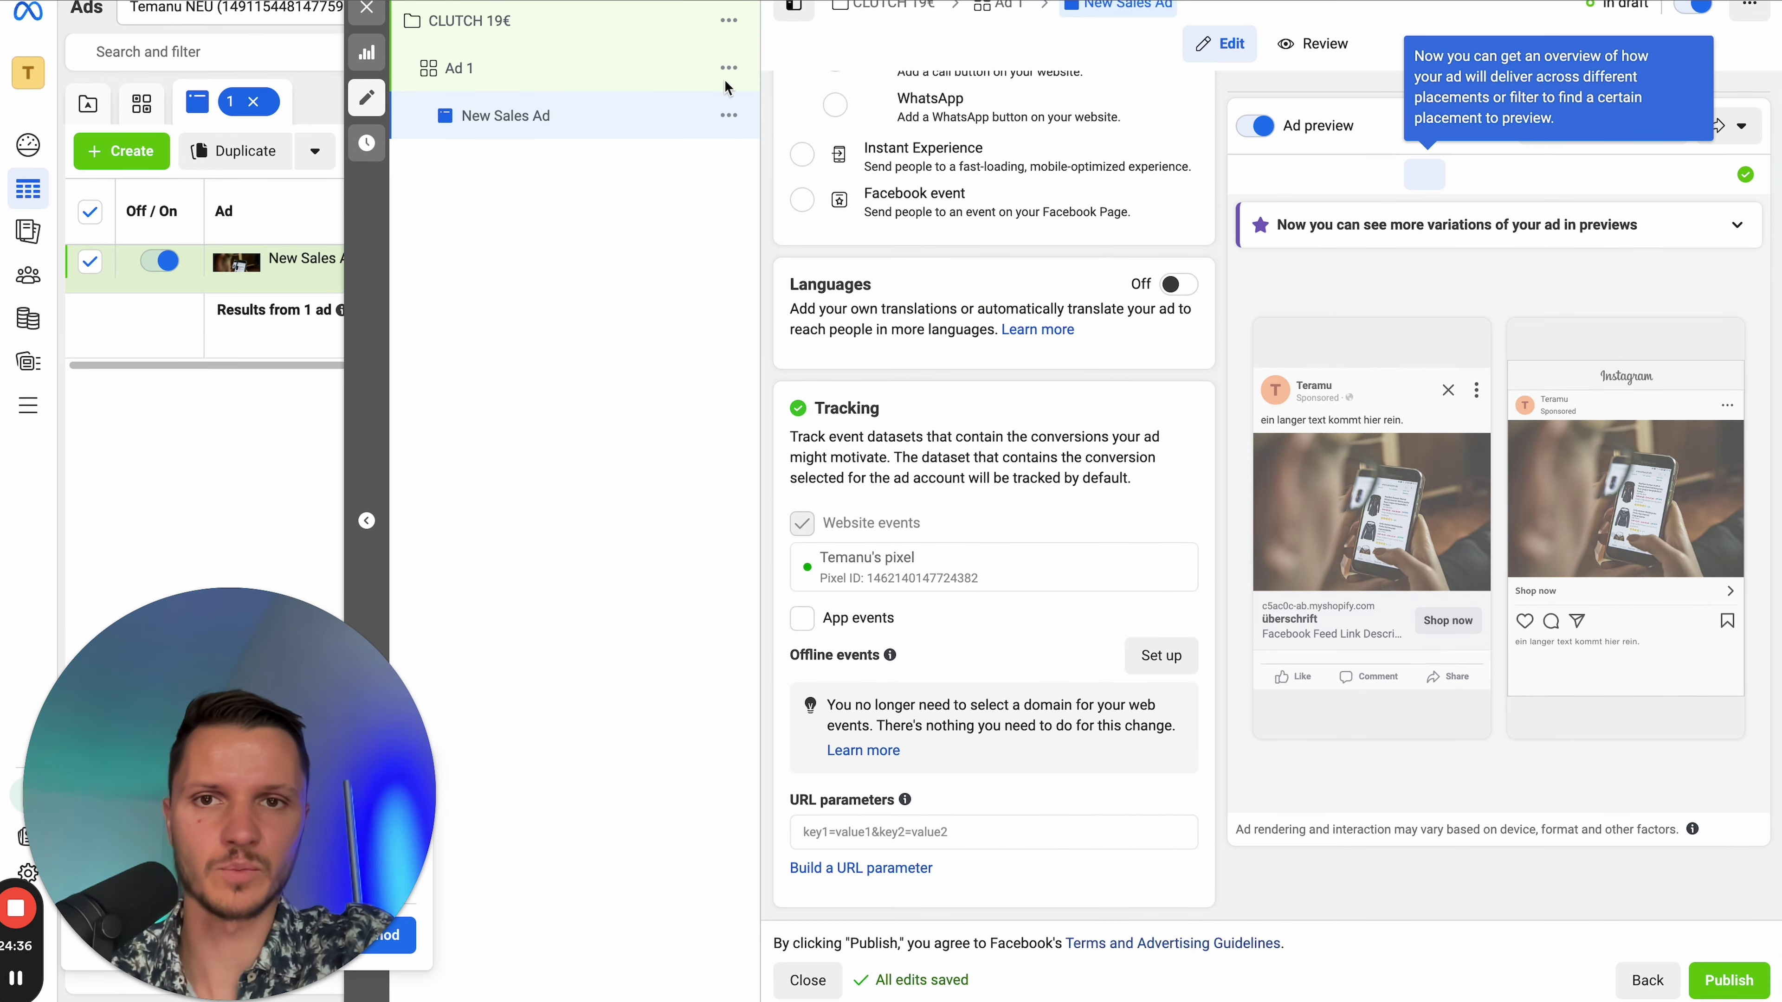
- Quick duplicate the ad set Ad 1 and name the copy Ad 2
{"action": "left_click", "coordinate": [728, 70]}
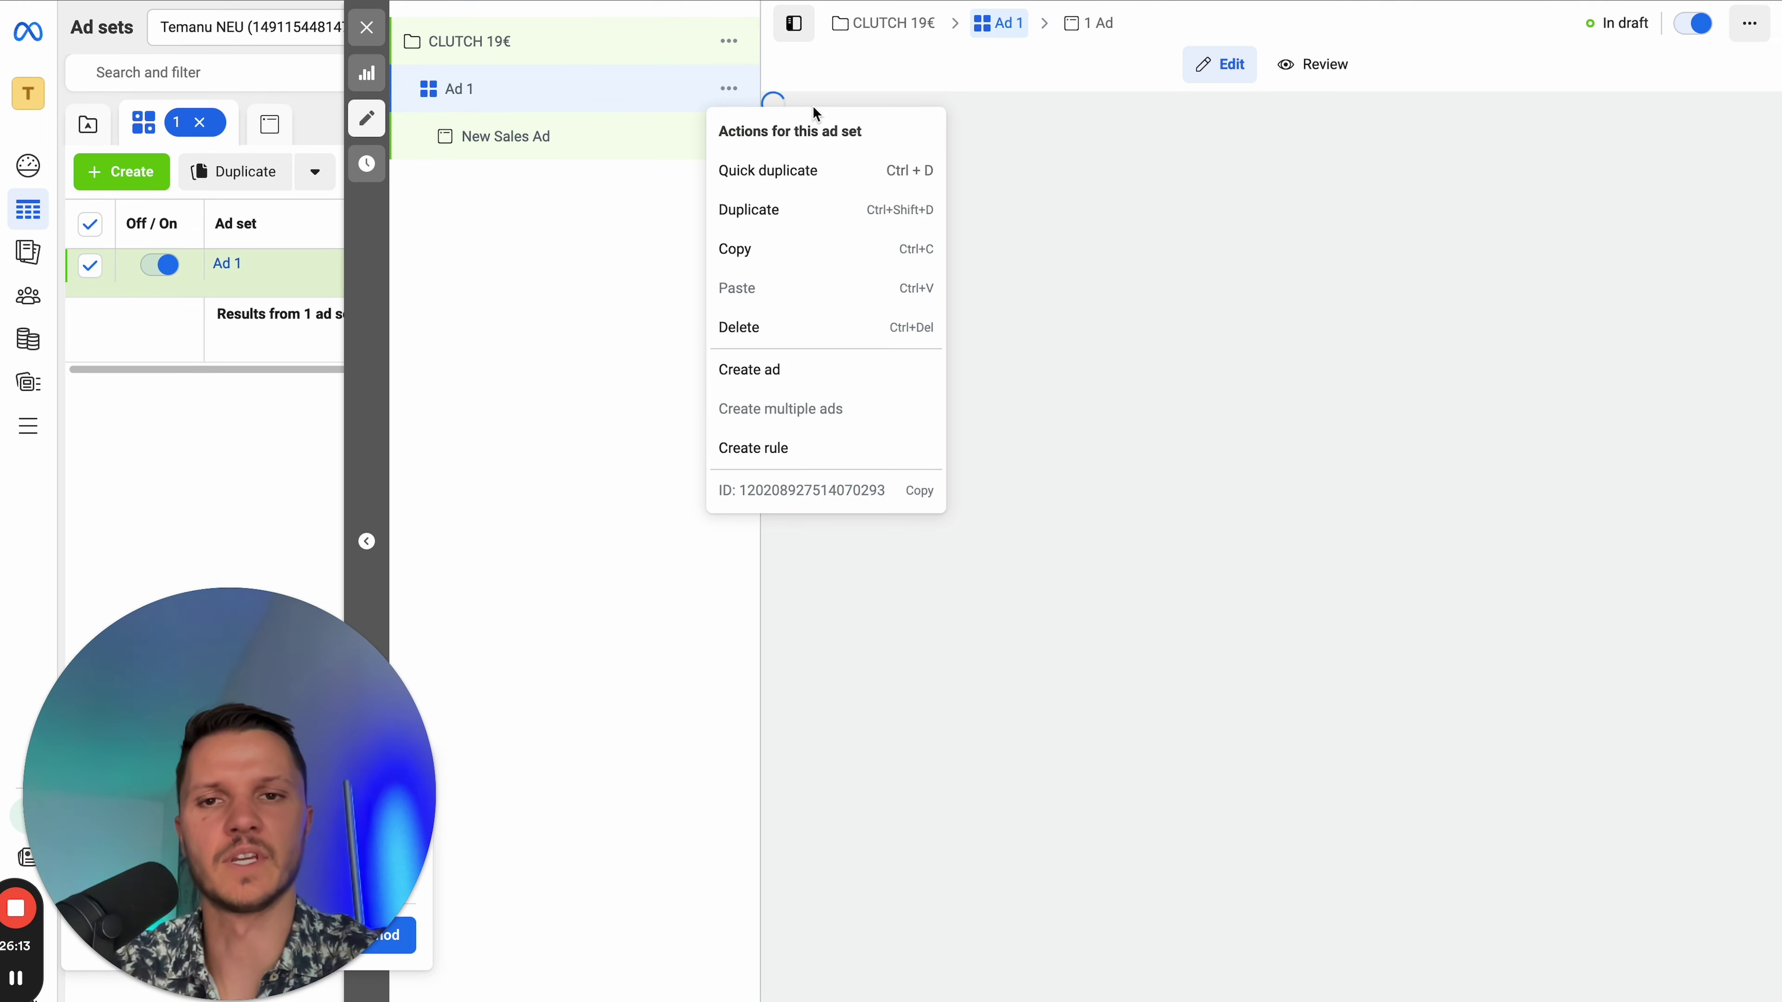
{"action": "left_click", "coordinate": [807, 174]}
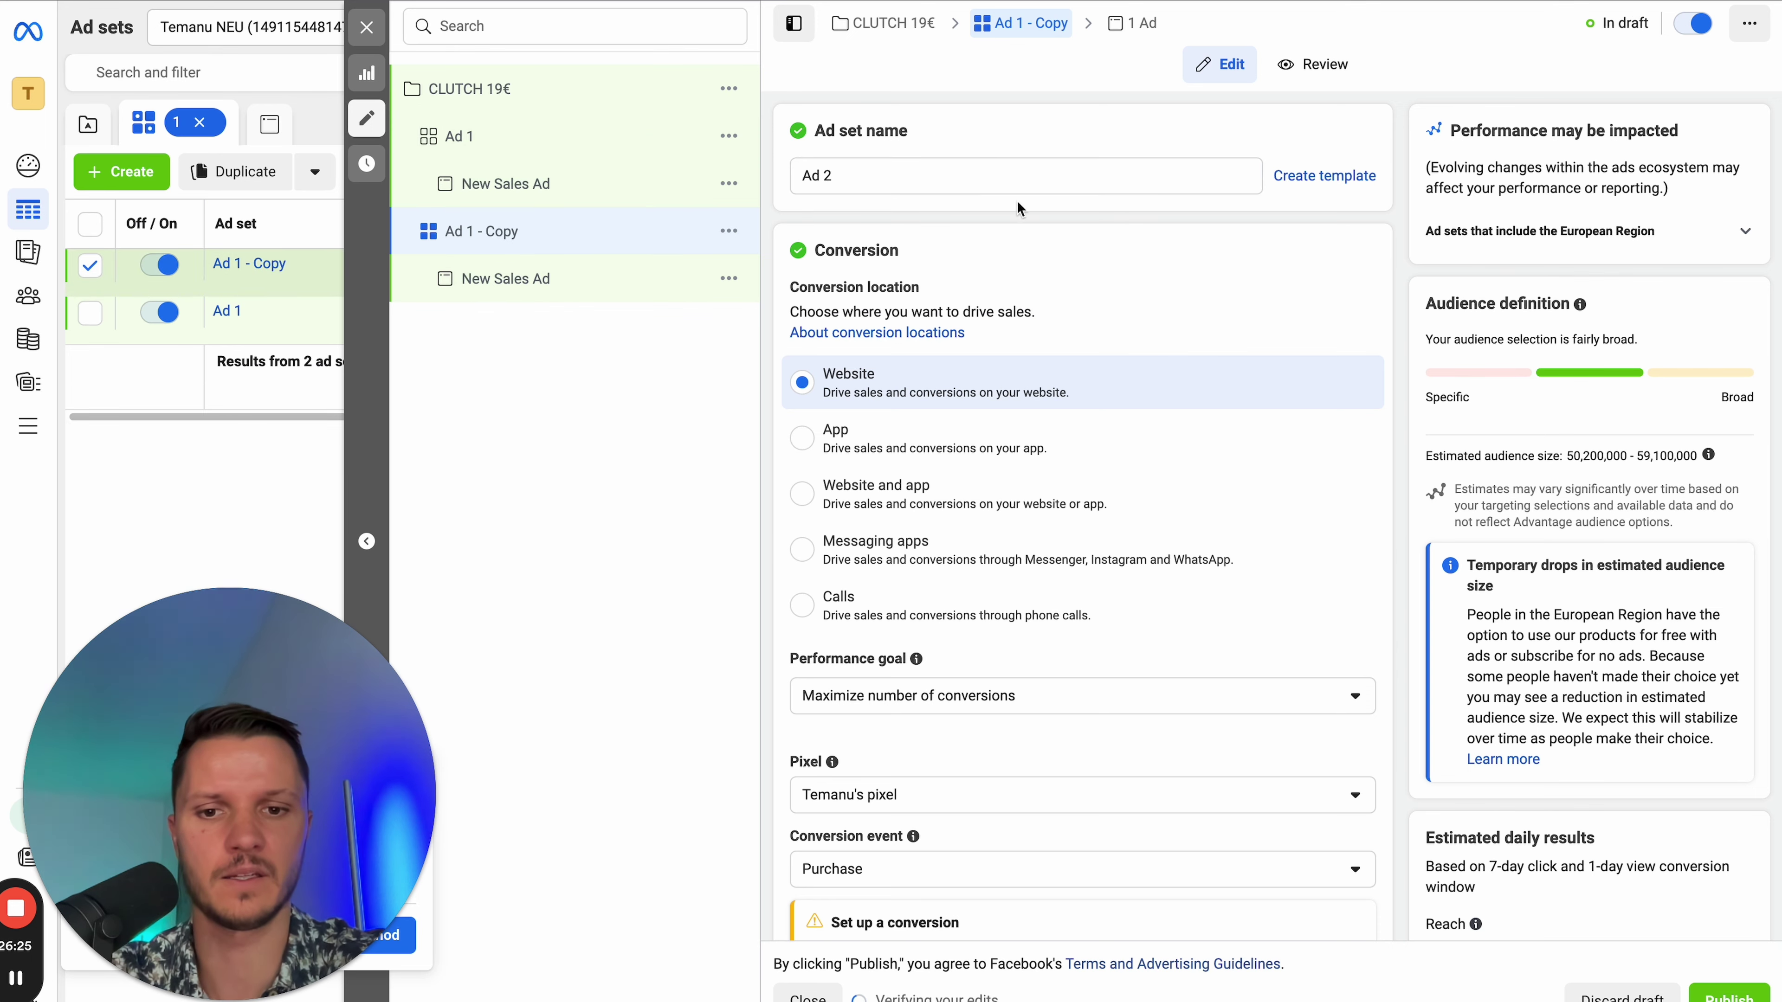
- Switch the ad set Ad 2 from Advantage+ audience to the original audience options and confirm using the original audience
{"action": "scroll", "coordinate": [1066, 571], "scroll_direction": "down", "scroll_amount": 15}
{"action": "scroll", "coordinate": [1066, 572], "scroll_direction": "down", "scroll_amount": 20}
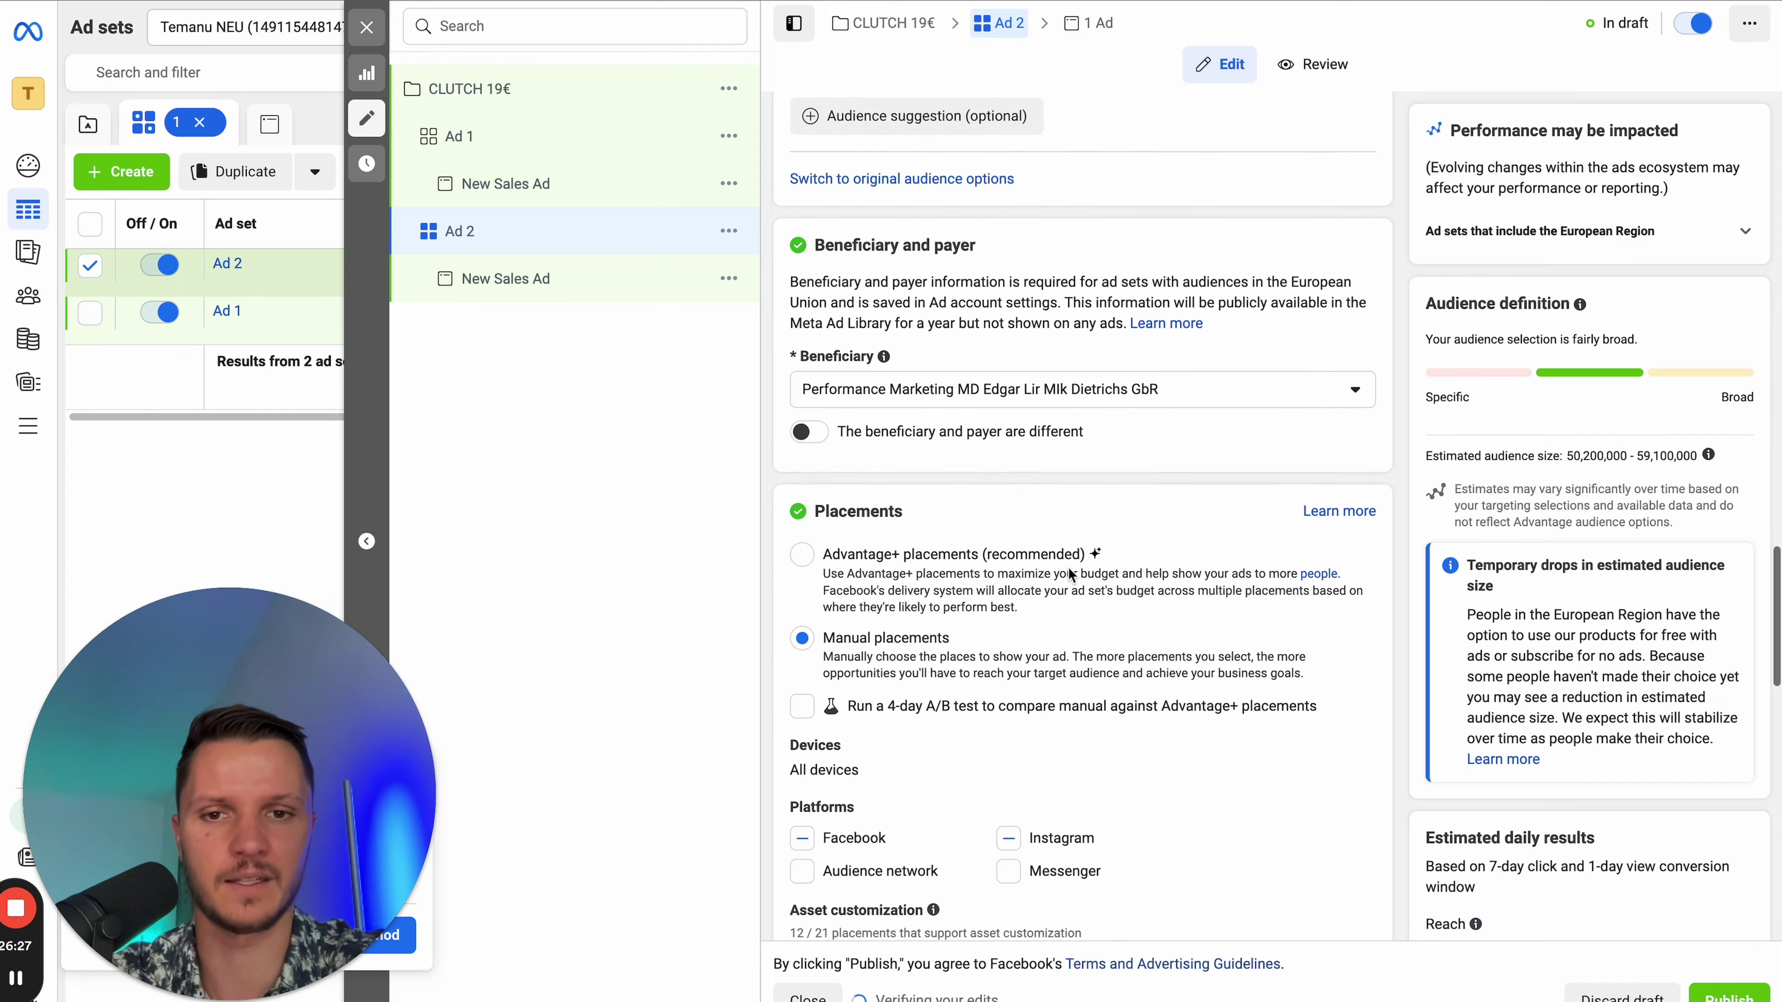
{"action": "scroll", "coordinate": [1161, 635], "scroll_direction": "up", "scroll_amount": 10}
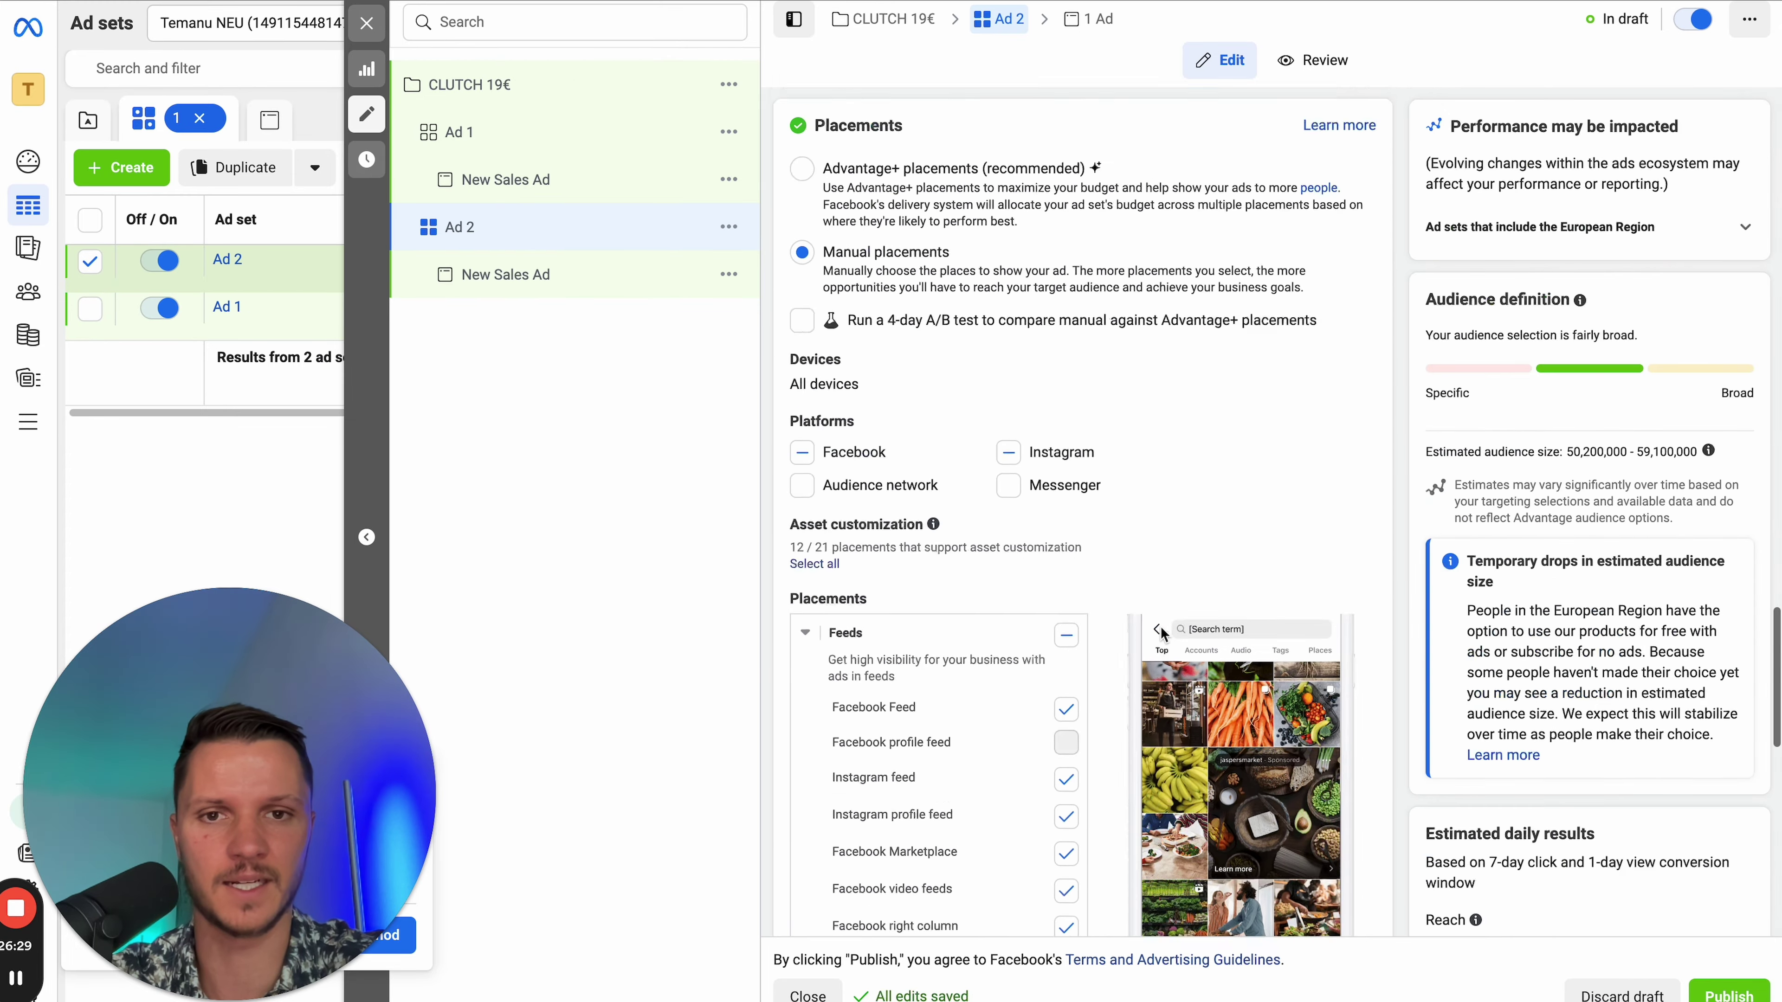
{"action": "scroll", "coordinate": [1161, 634], "scroll_direction": "up", "scroll_amount": 2}
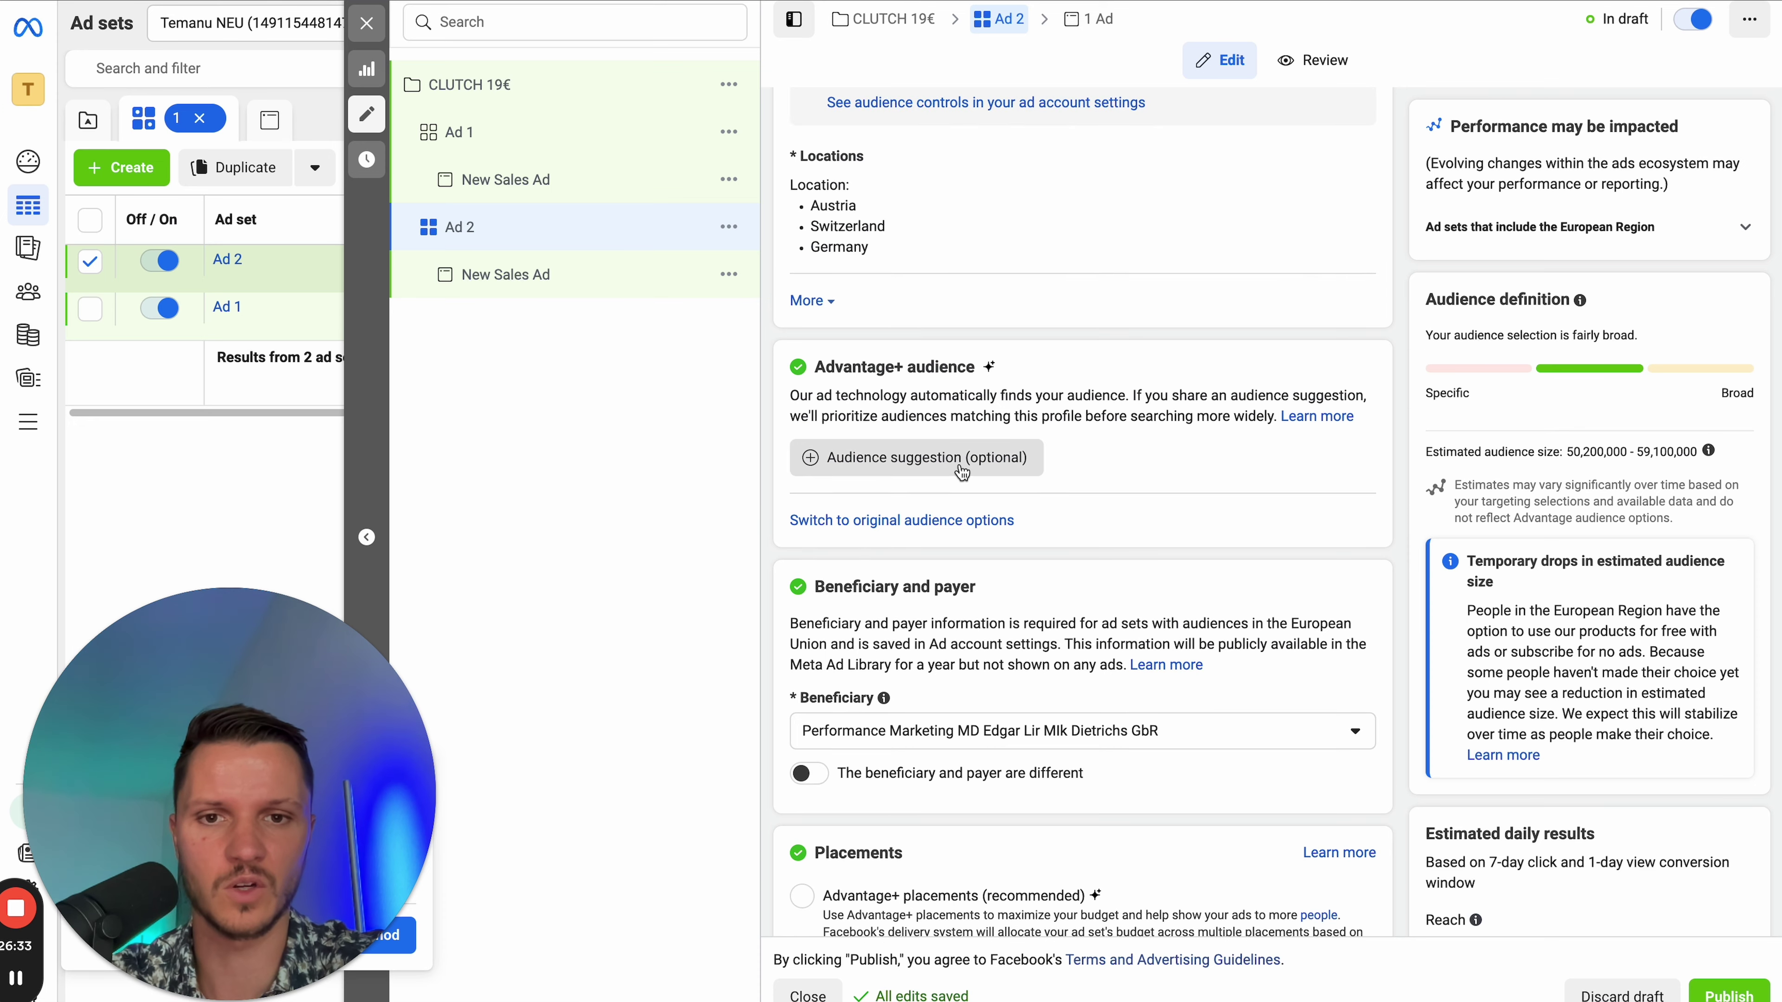
{"action": "left_click", "coordinate": [945, 531]}
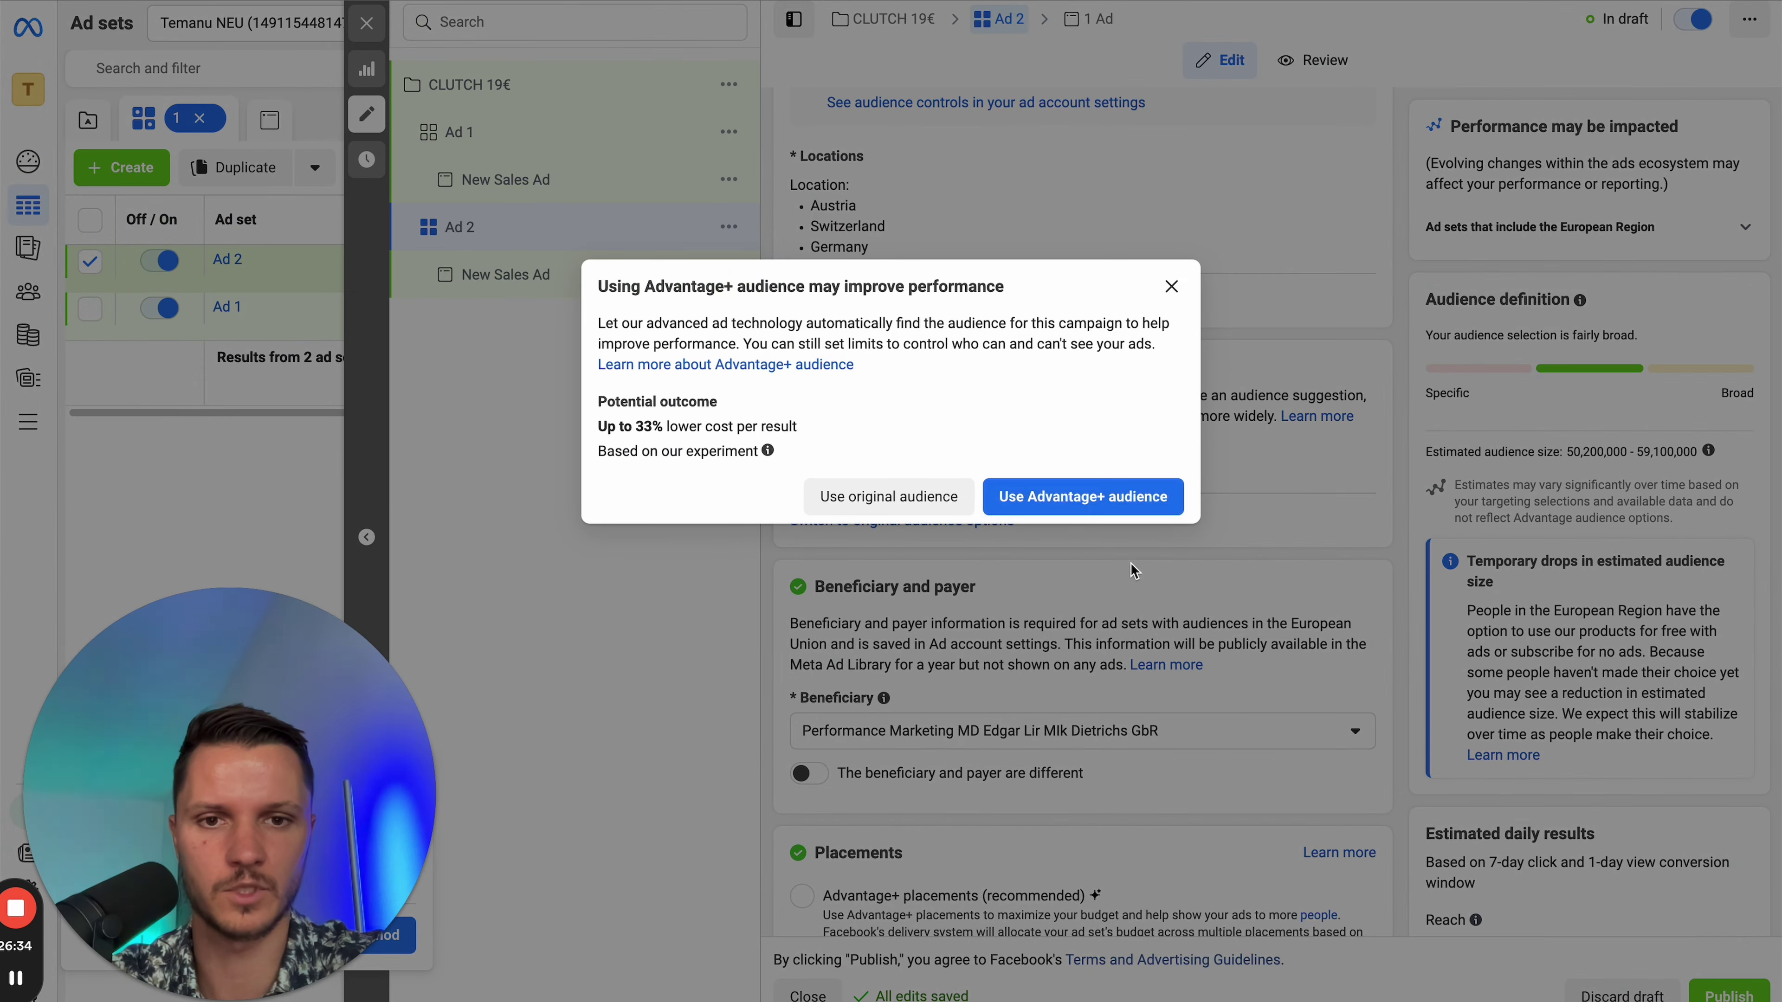
{"action": "left_click", "coordinate": [1066, 500]}
{"action": "left_click", "coordinate": [988, 520]}
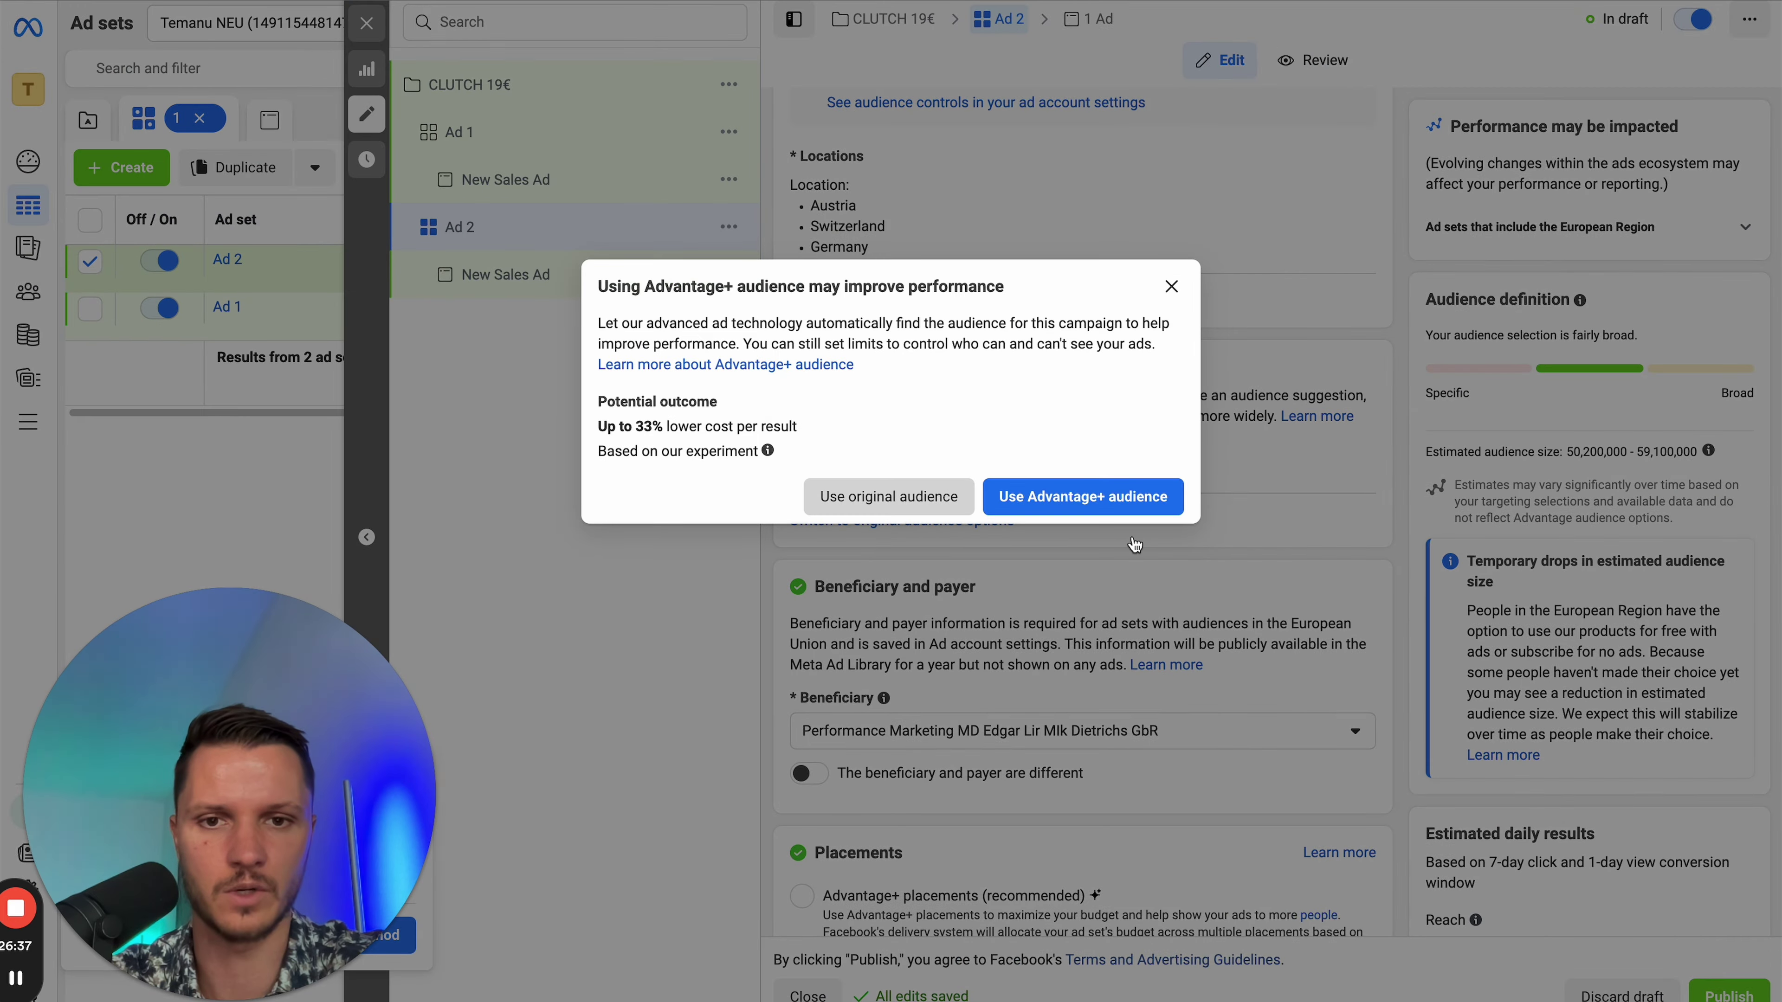
{"action": "left_click", "coordinate": [994, 500]}
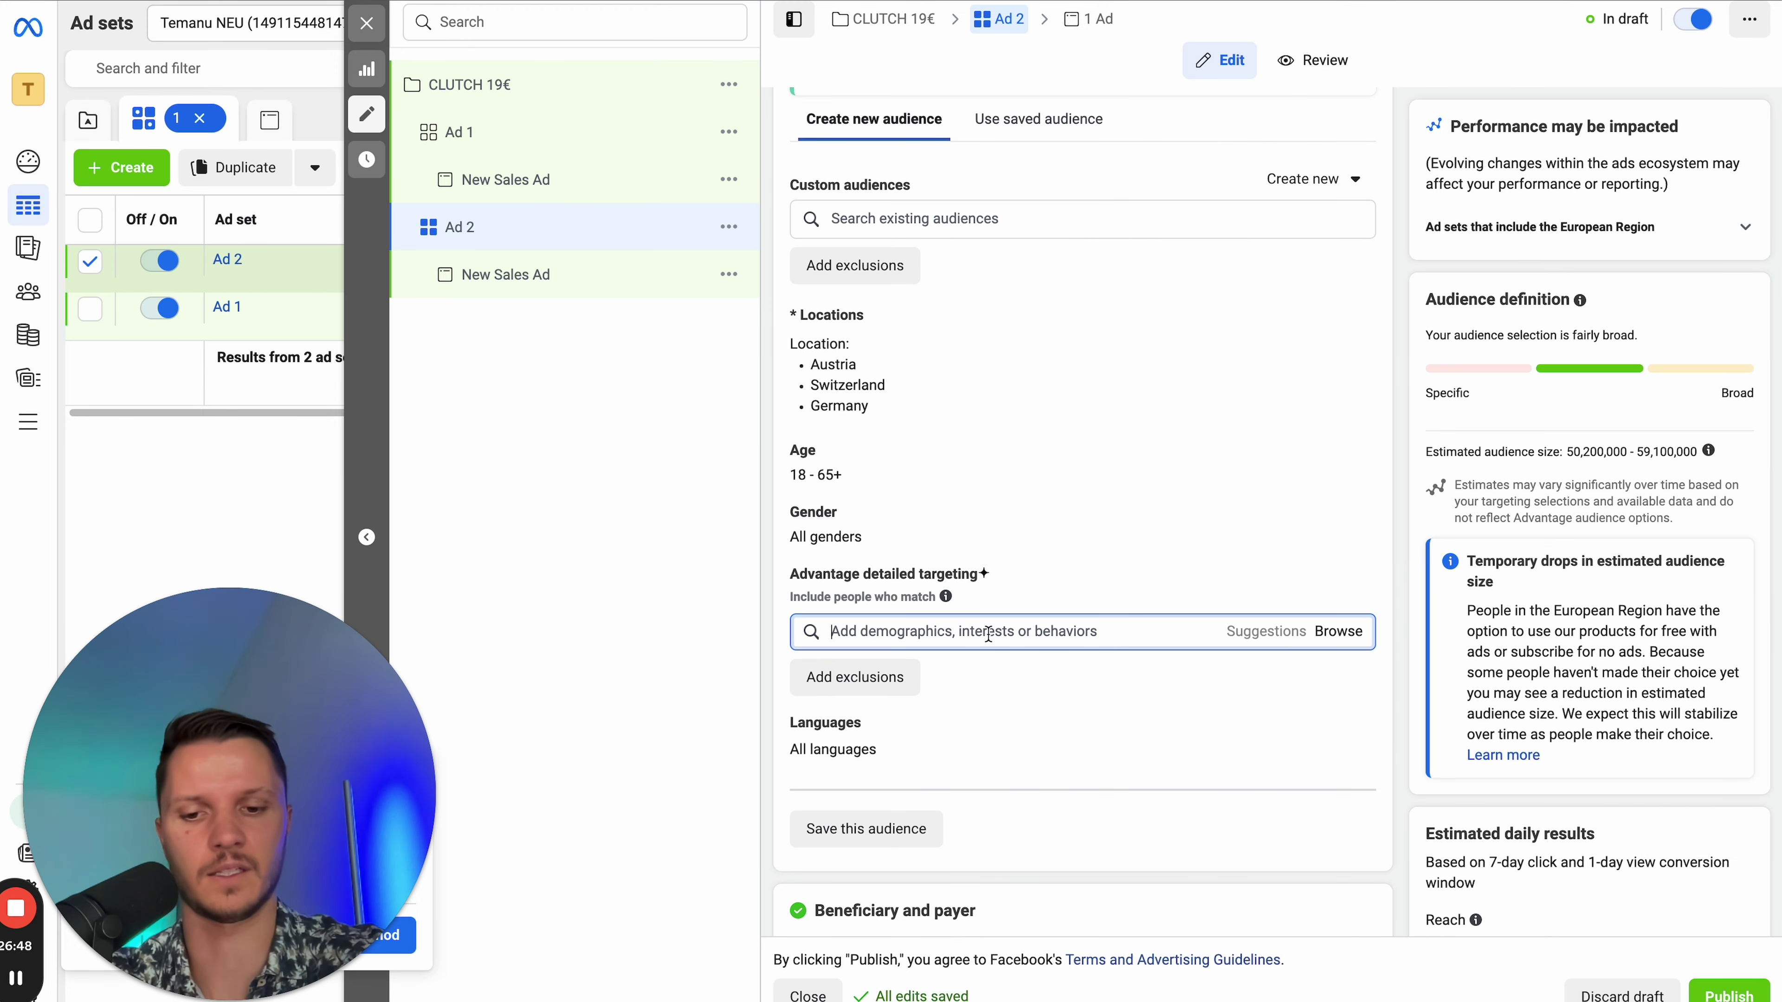
- Search detailed targeting for dragonball and include the interest Dragon Ball (anime & manga)
{"action": "type", "text": "dr"}
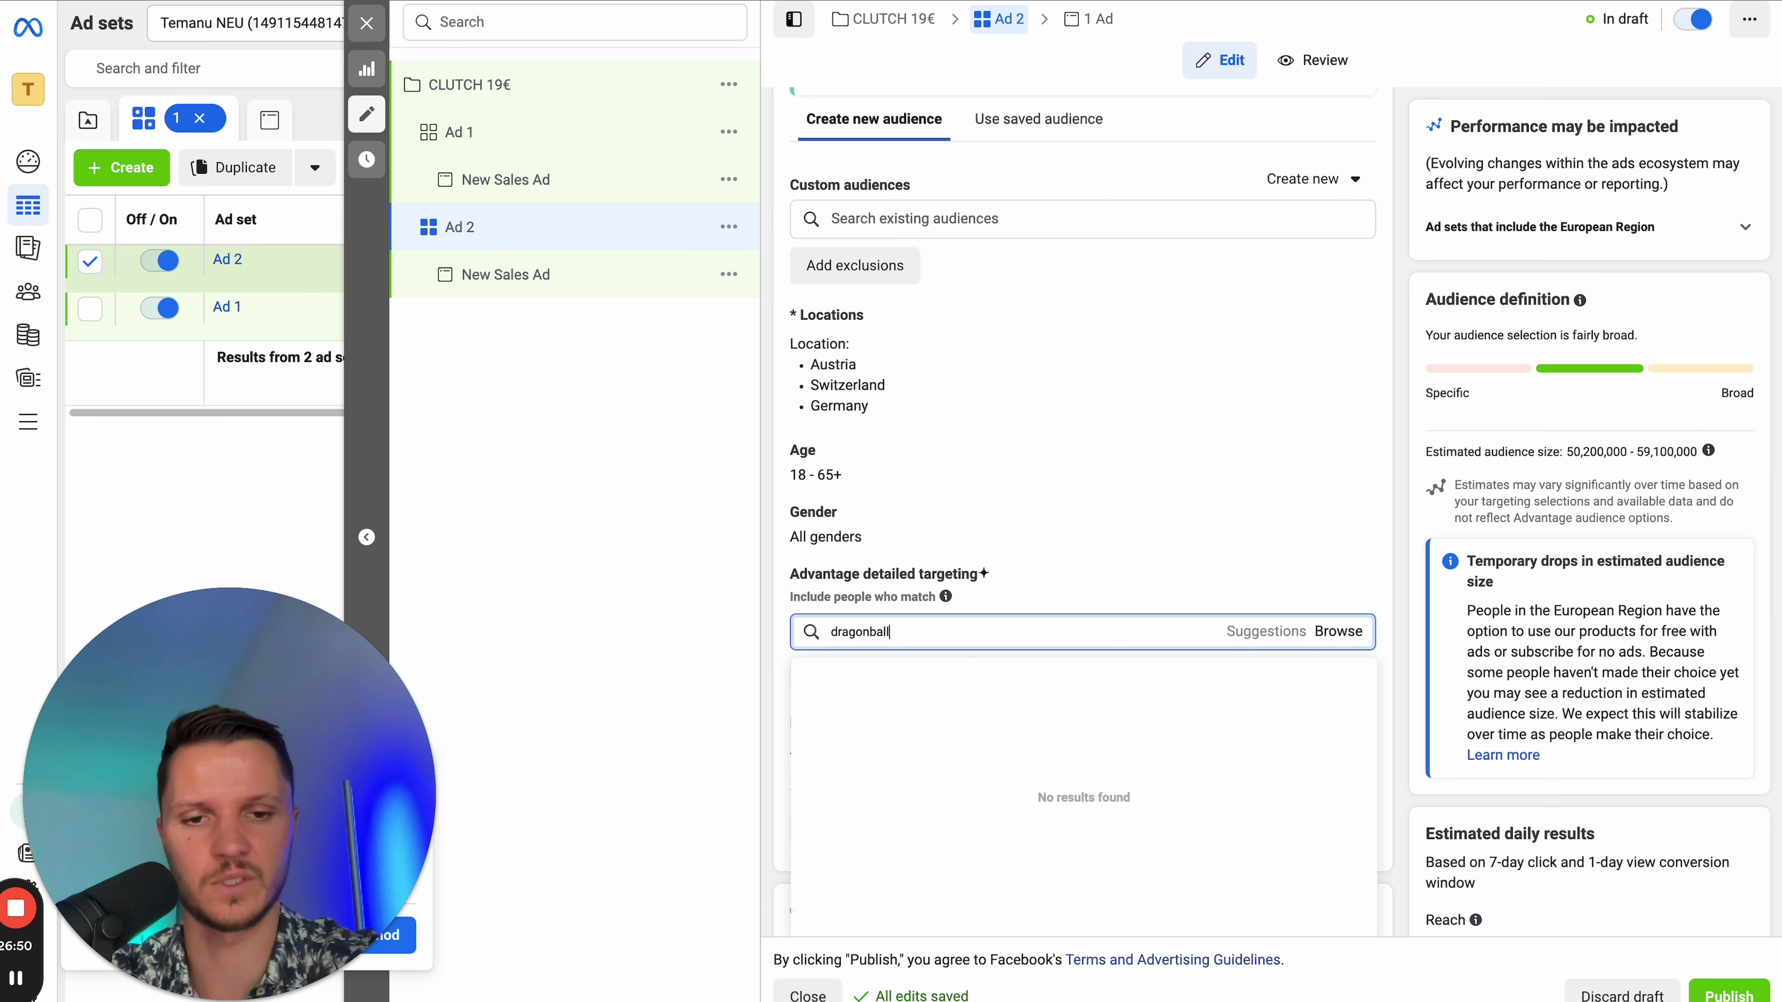
{"action": "type", "text": "agonball"}
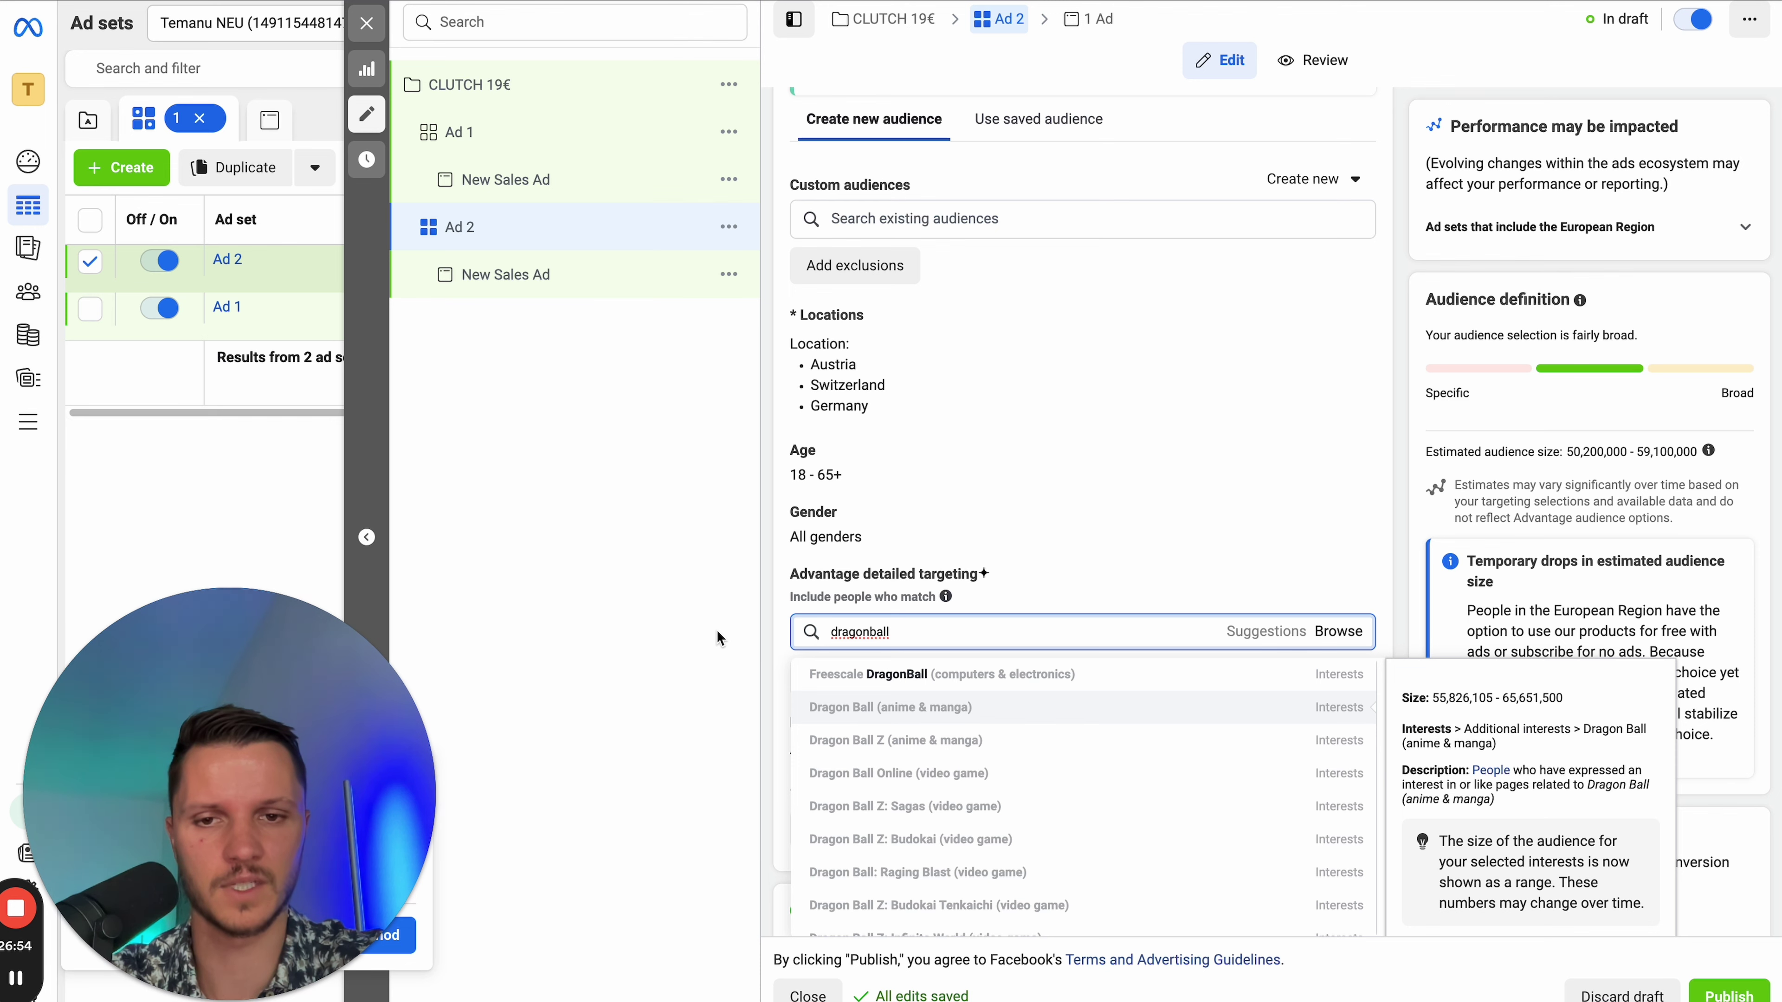
{"action": "key", "text": "Return"}
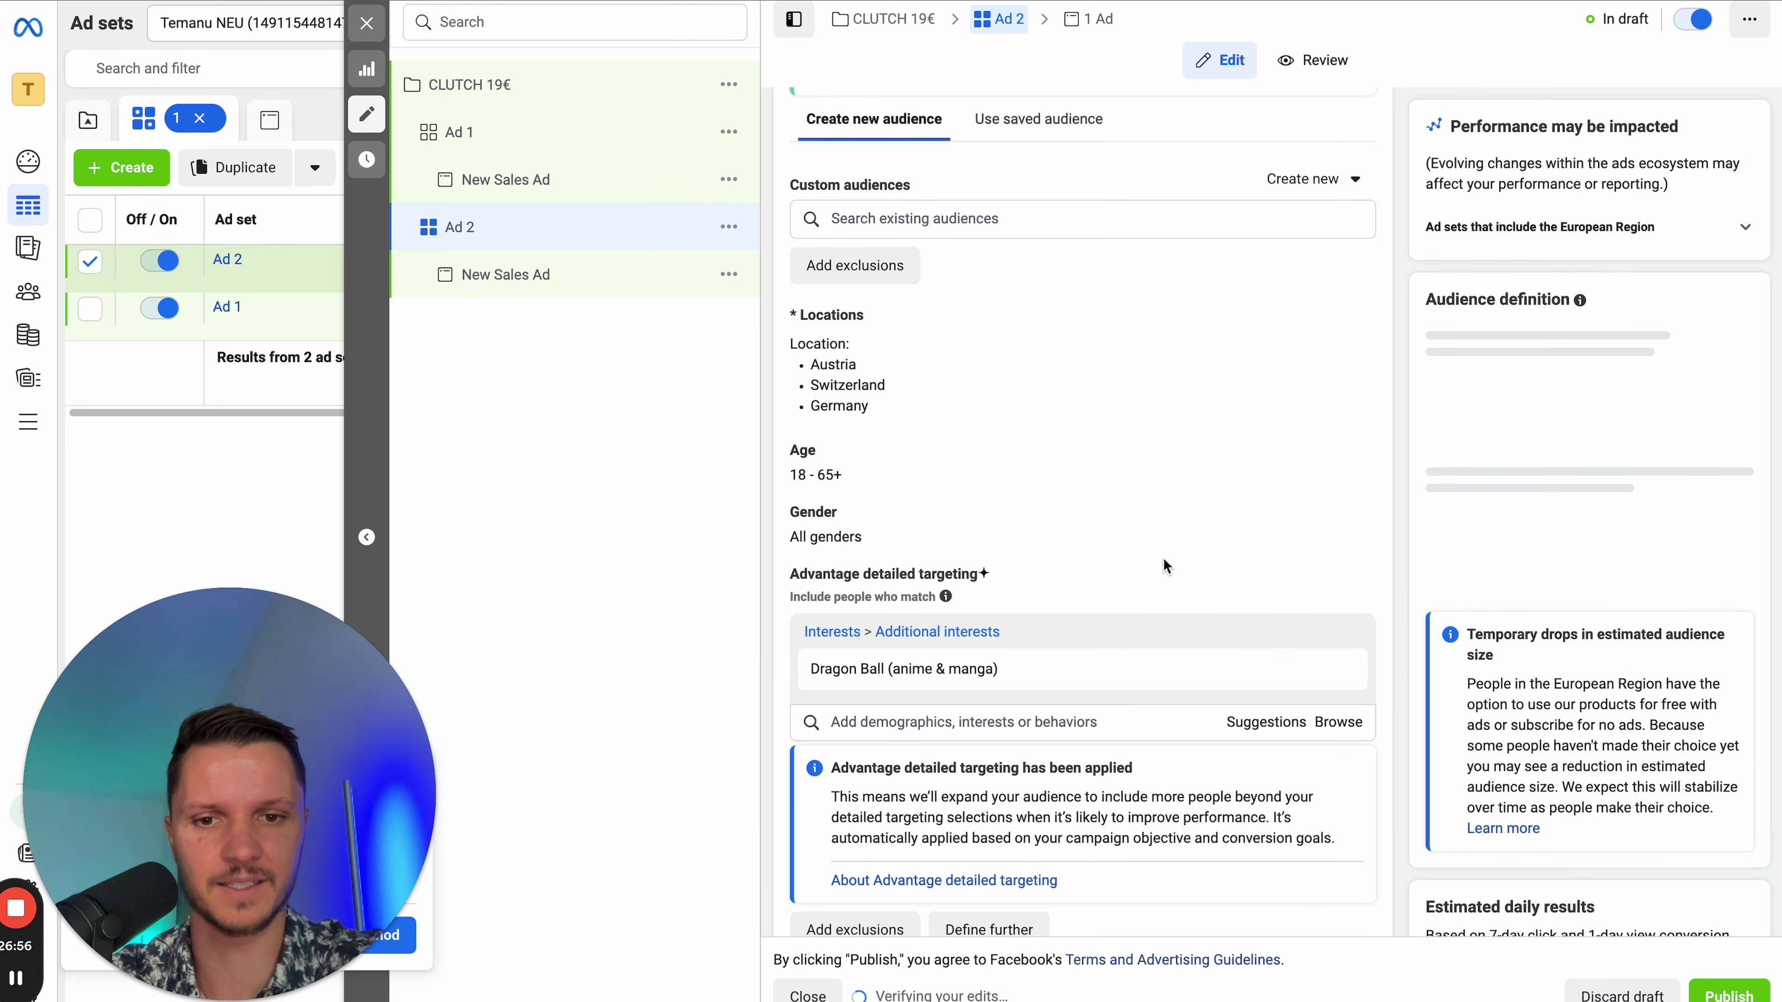
- Exclude people who match the employer Shopify and the Facebook page admins behavior New Page Admins from the audience
{"action": "scroll", "coordinate": [1123, 597], "scroll_direction": "down", "scroll_amount": 2}
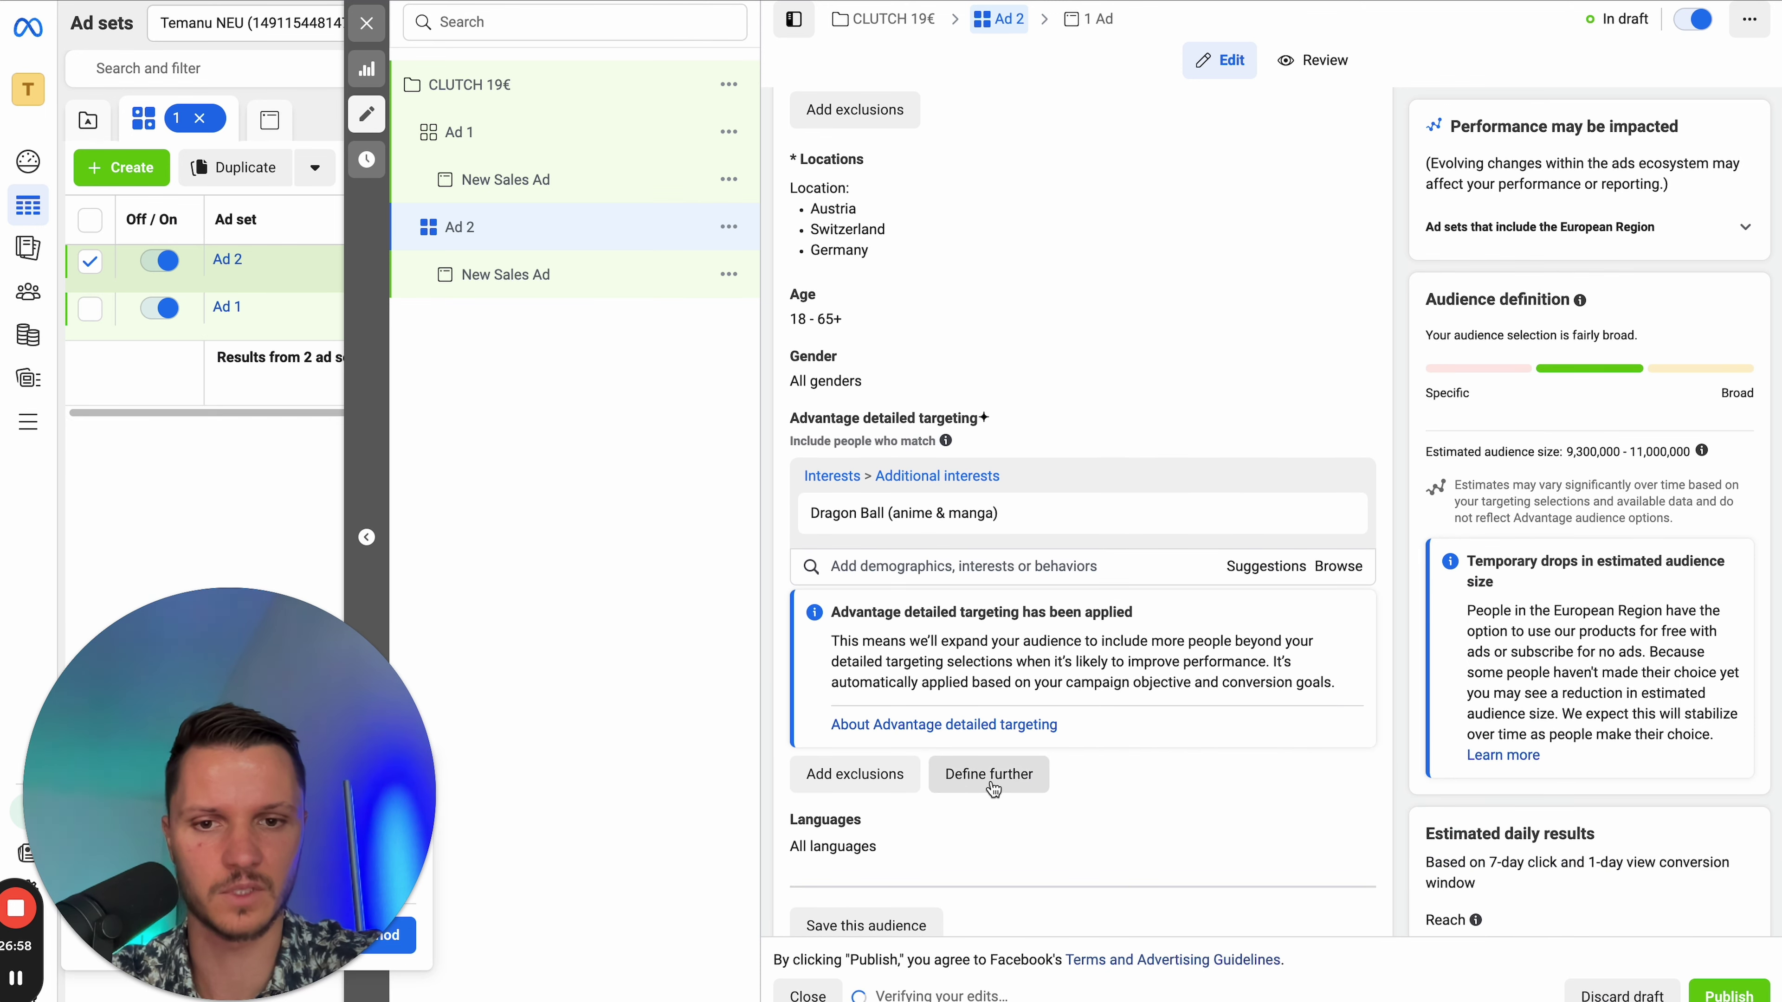
{"action": "scroll", "coordinate": [1246, 785], "scroll_direction": "down", "scroll_amount": 2}
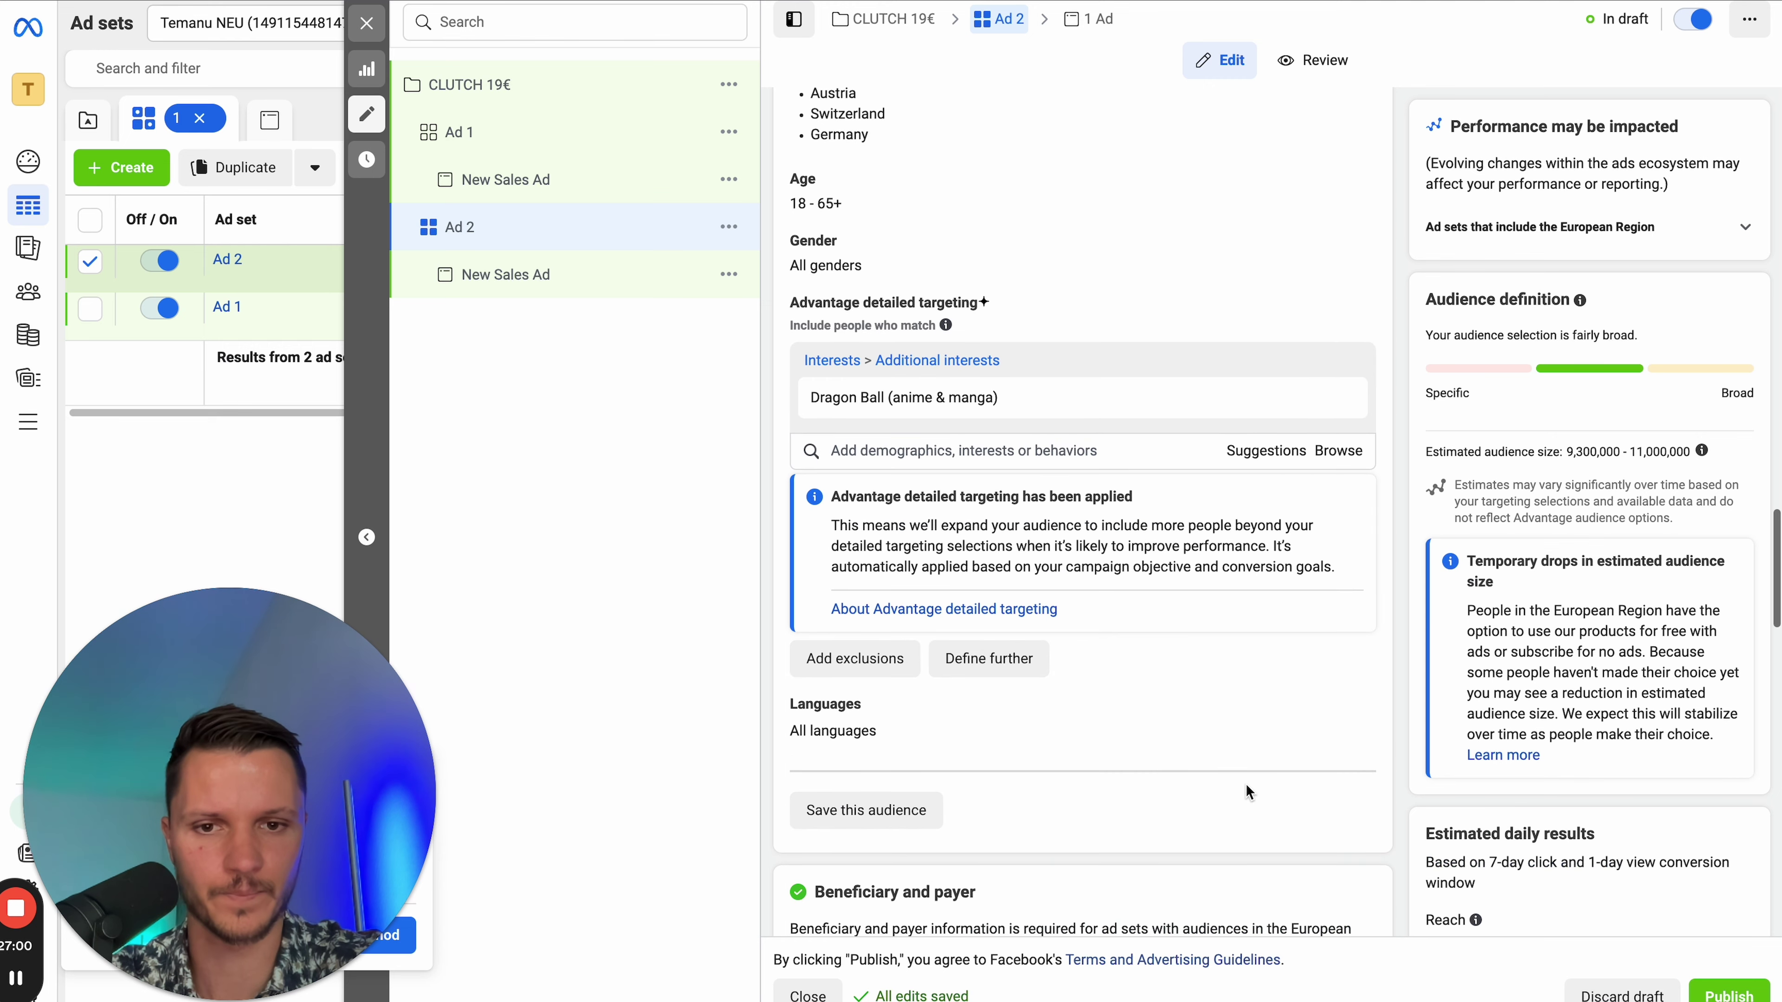
{"action": "left_click", "coordinate": [828, 664]}
{"action": "left_click", "coordinate": [889, 727]}
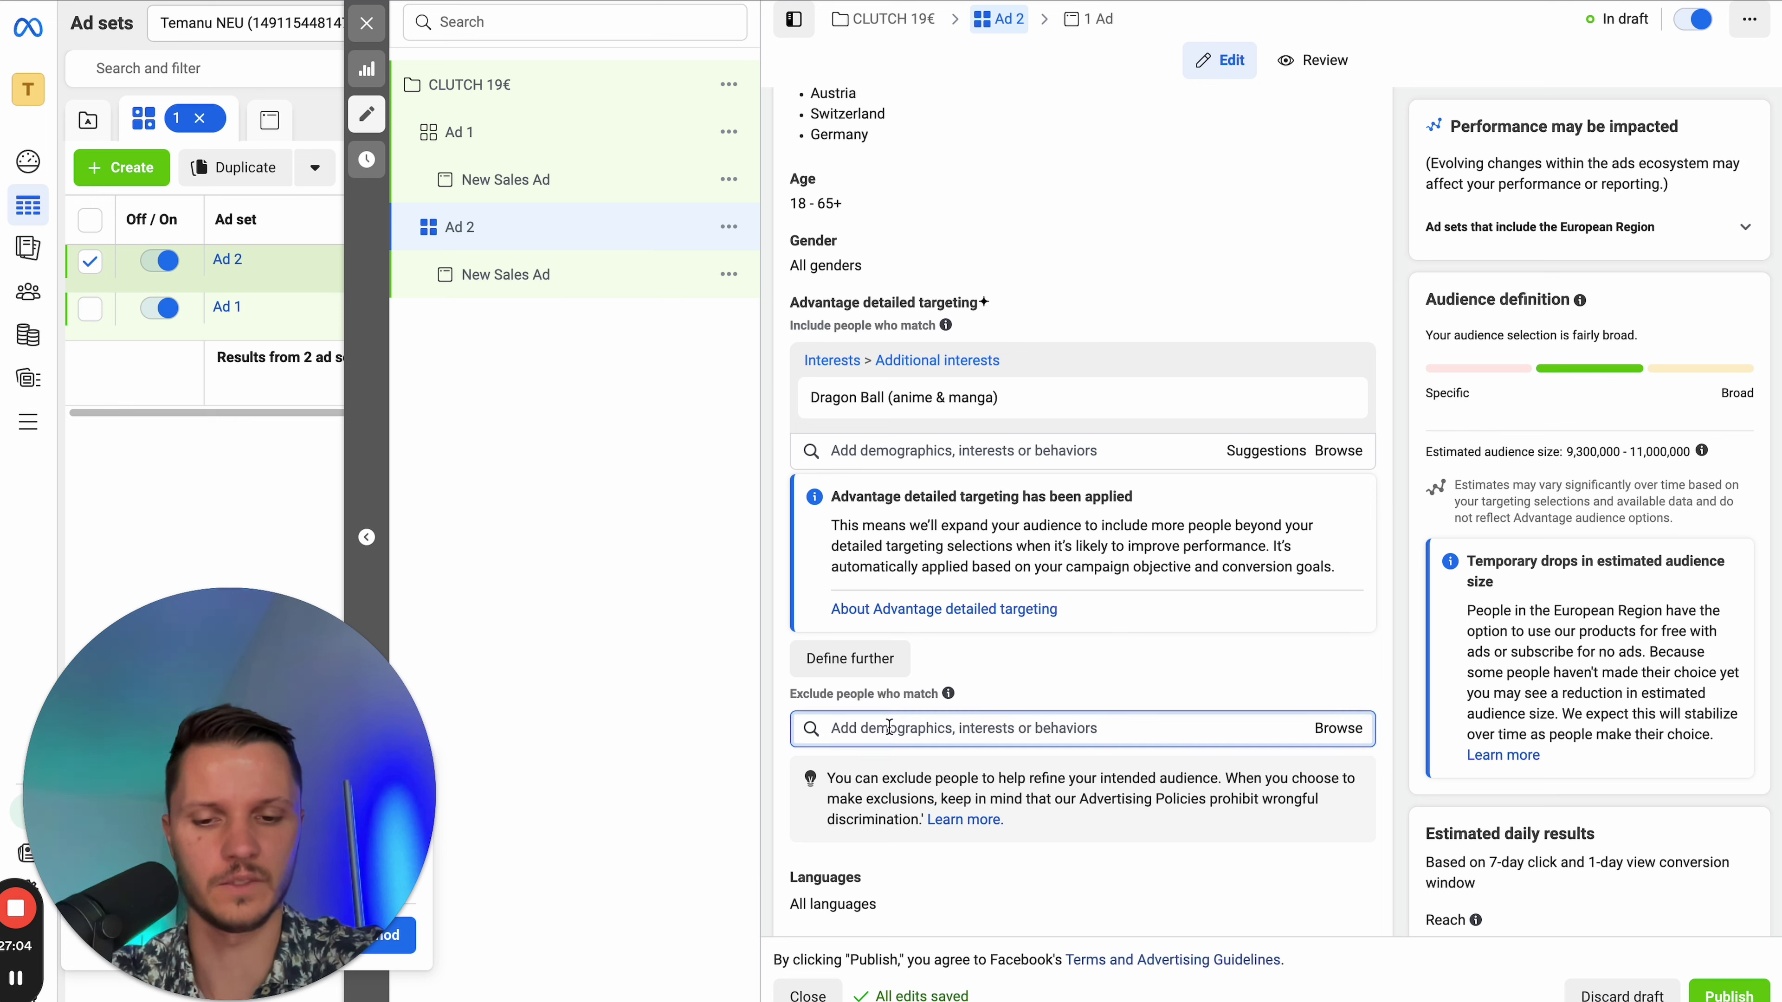
{"action": "type", "text": "shopify"}
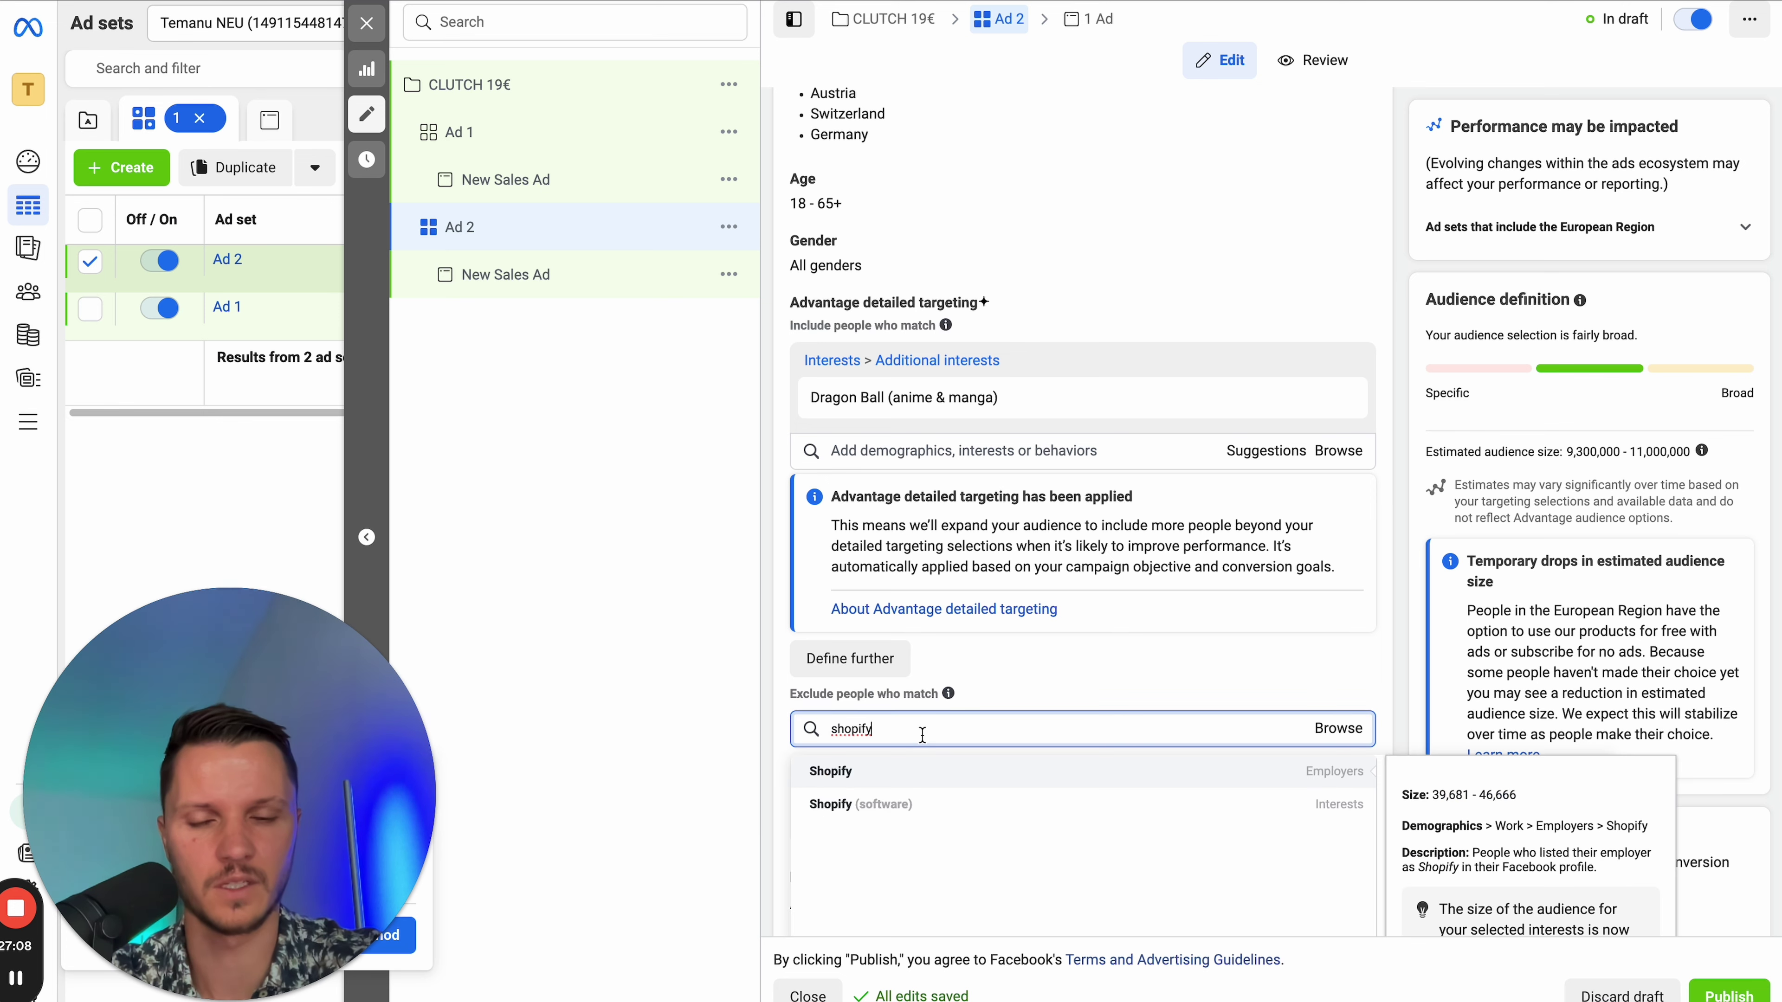
{"action": "left_click", "coordinate": [852, 772]}
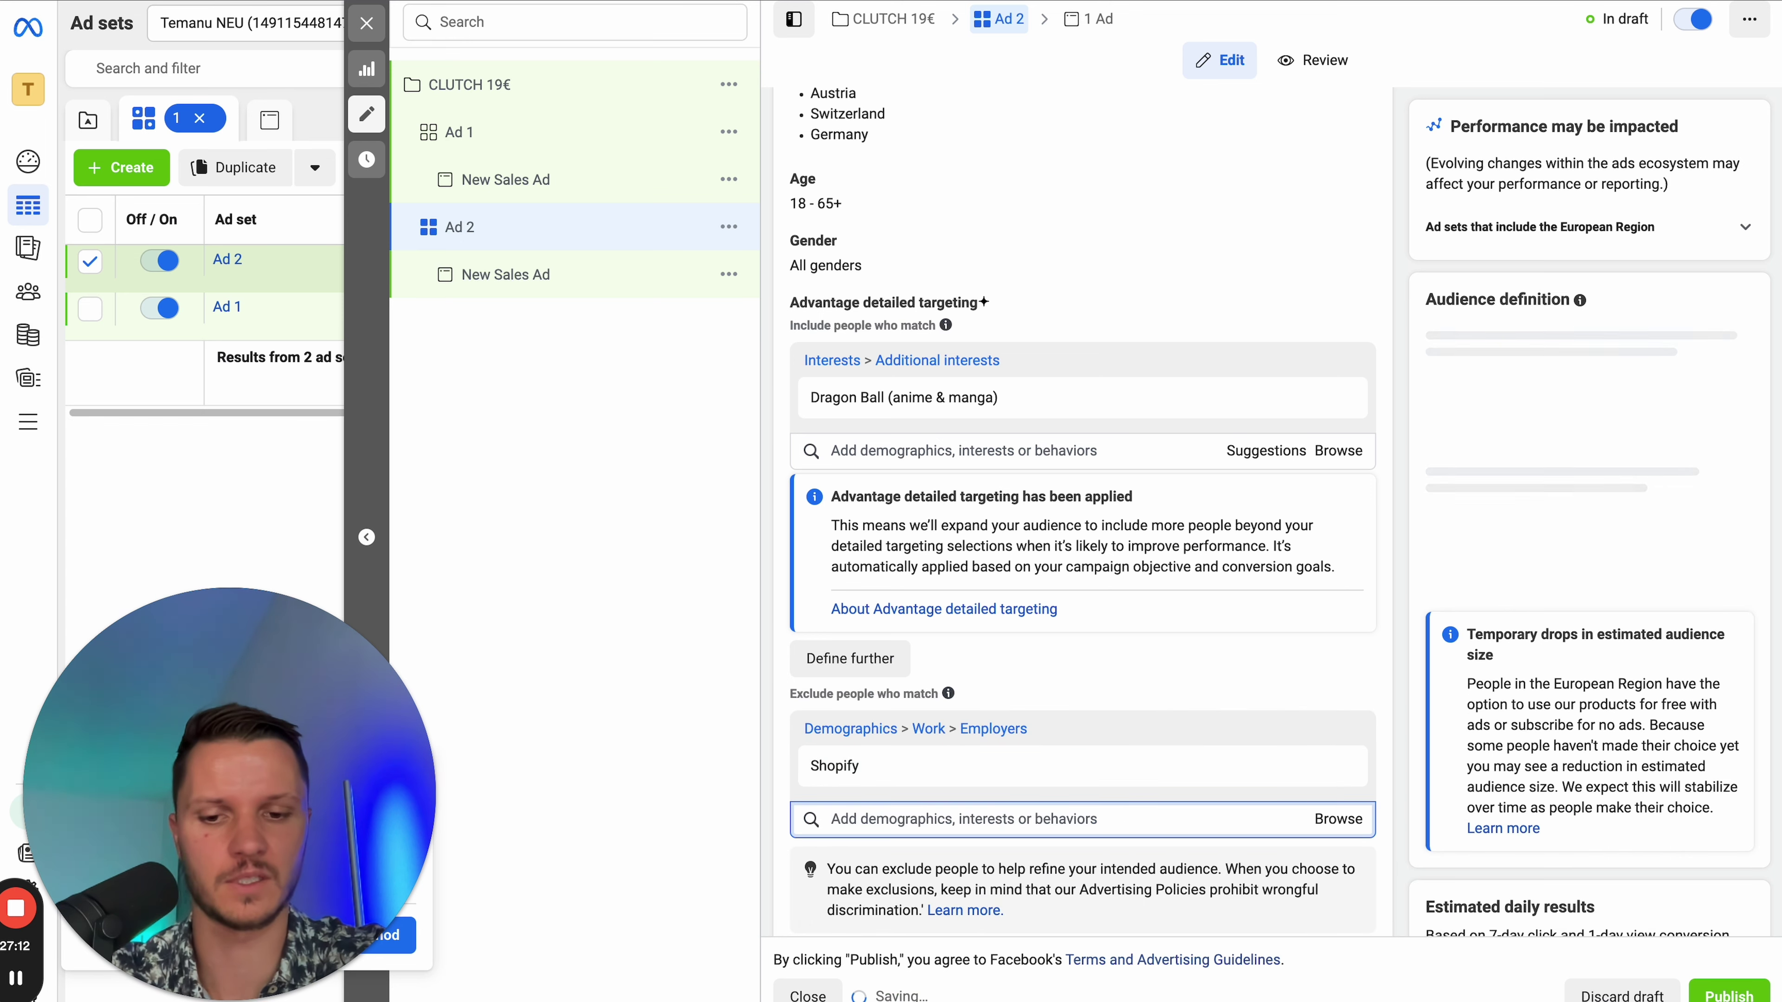
{"action": "type", "text": "facebo"}
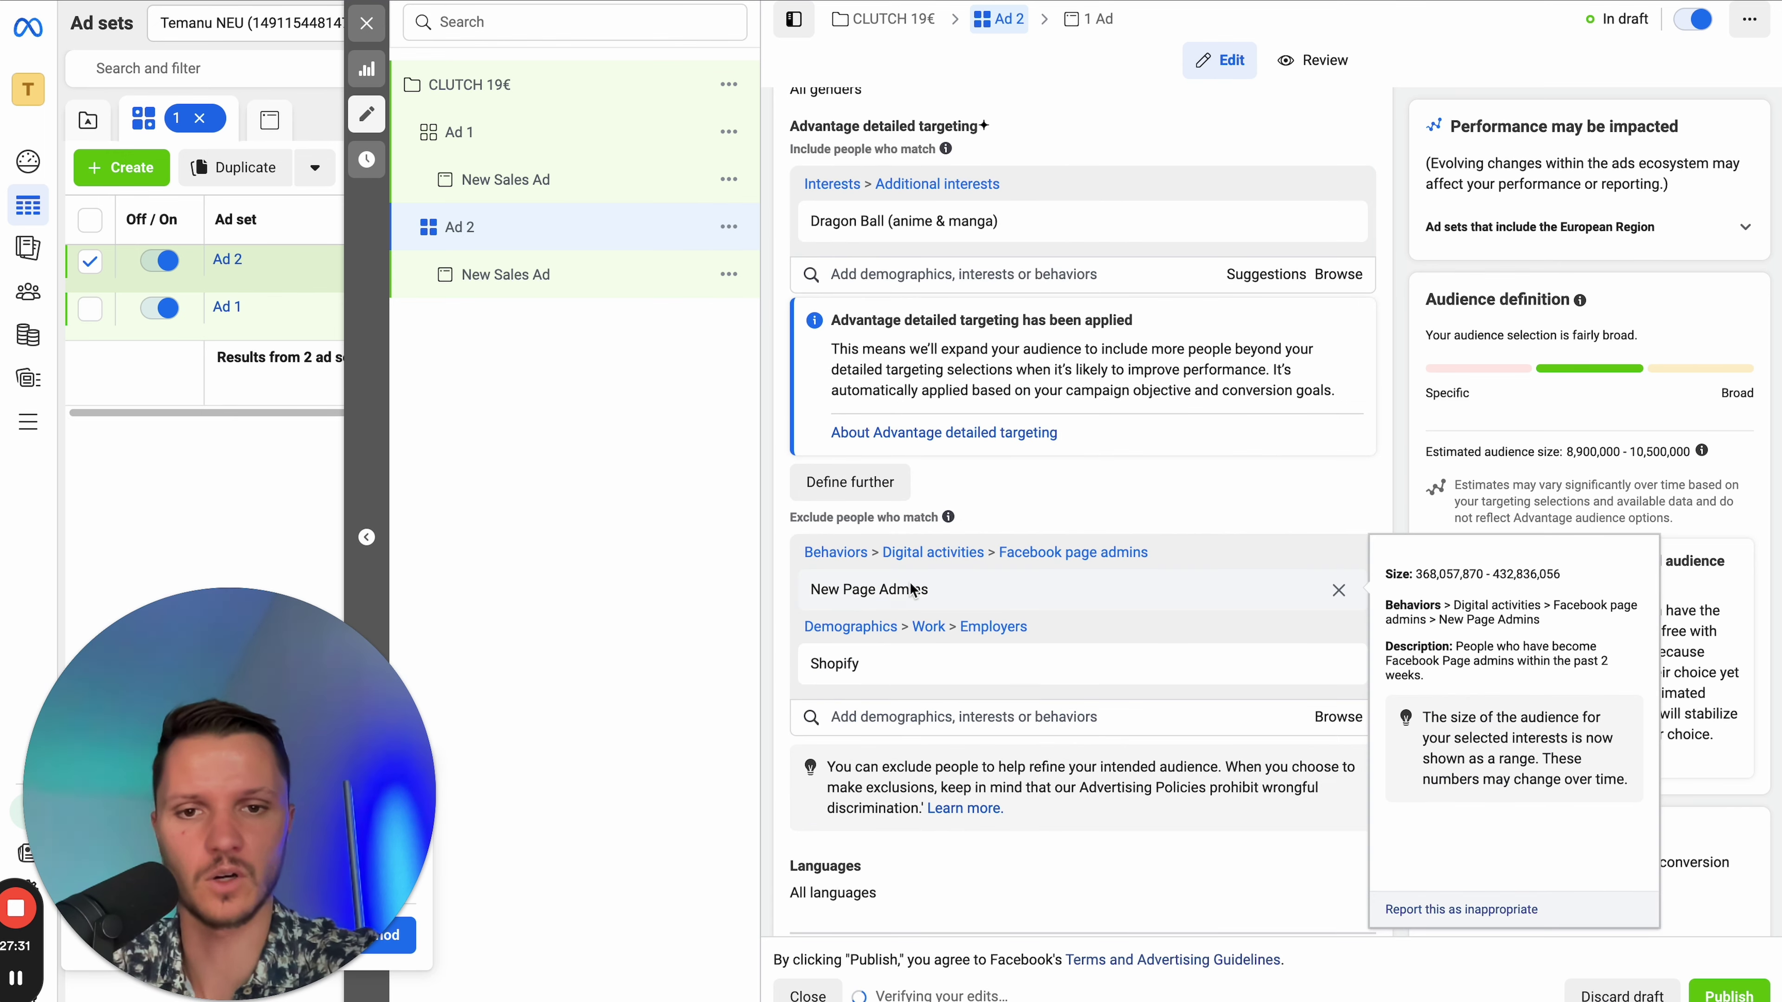
{"action": "left_click", "coordinate": [1327, 728]}
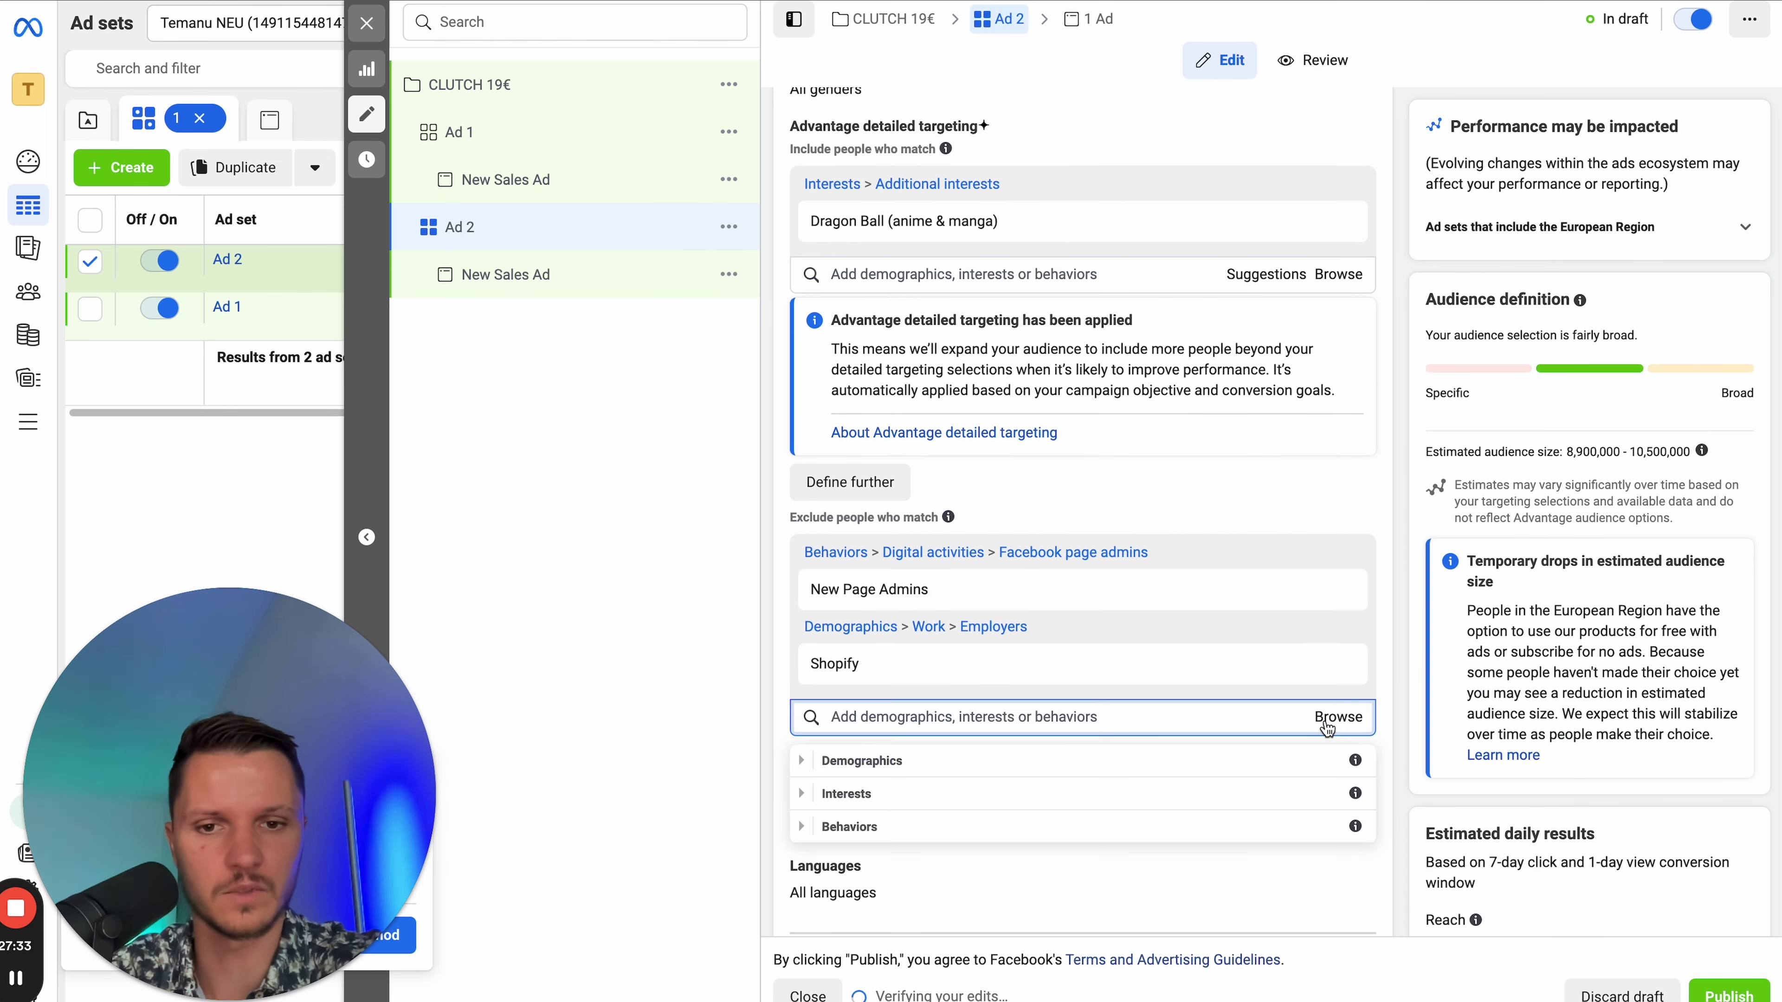
{"action": "left_click", "coordinate": [1327, 727]}
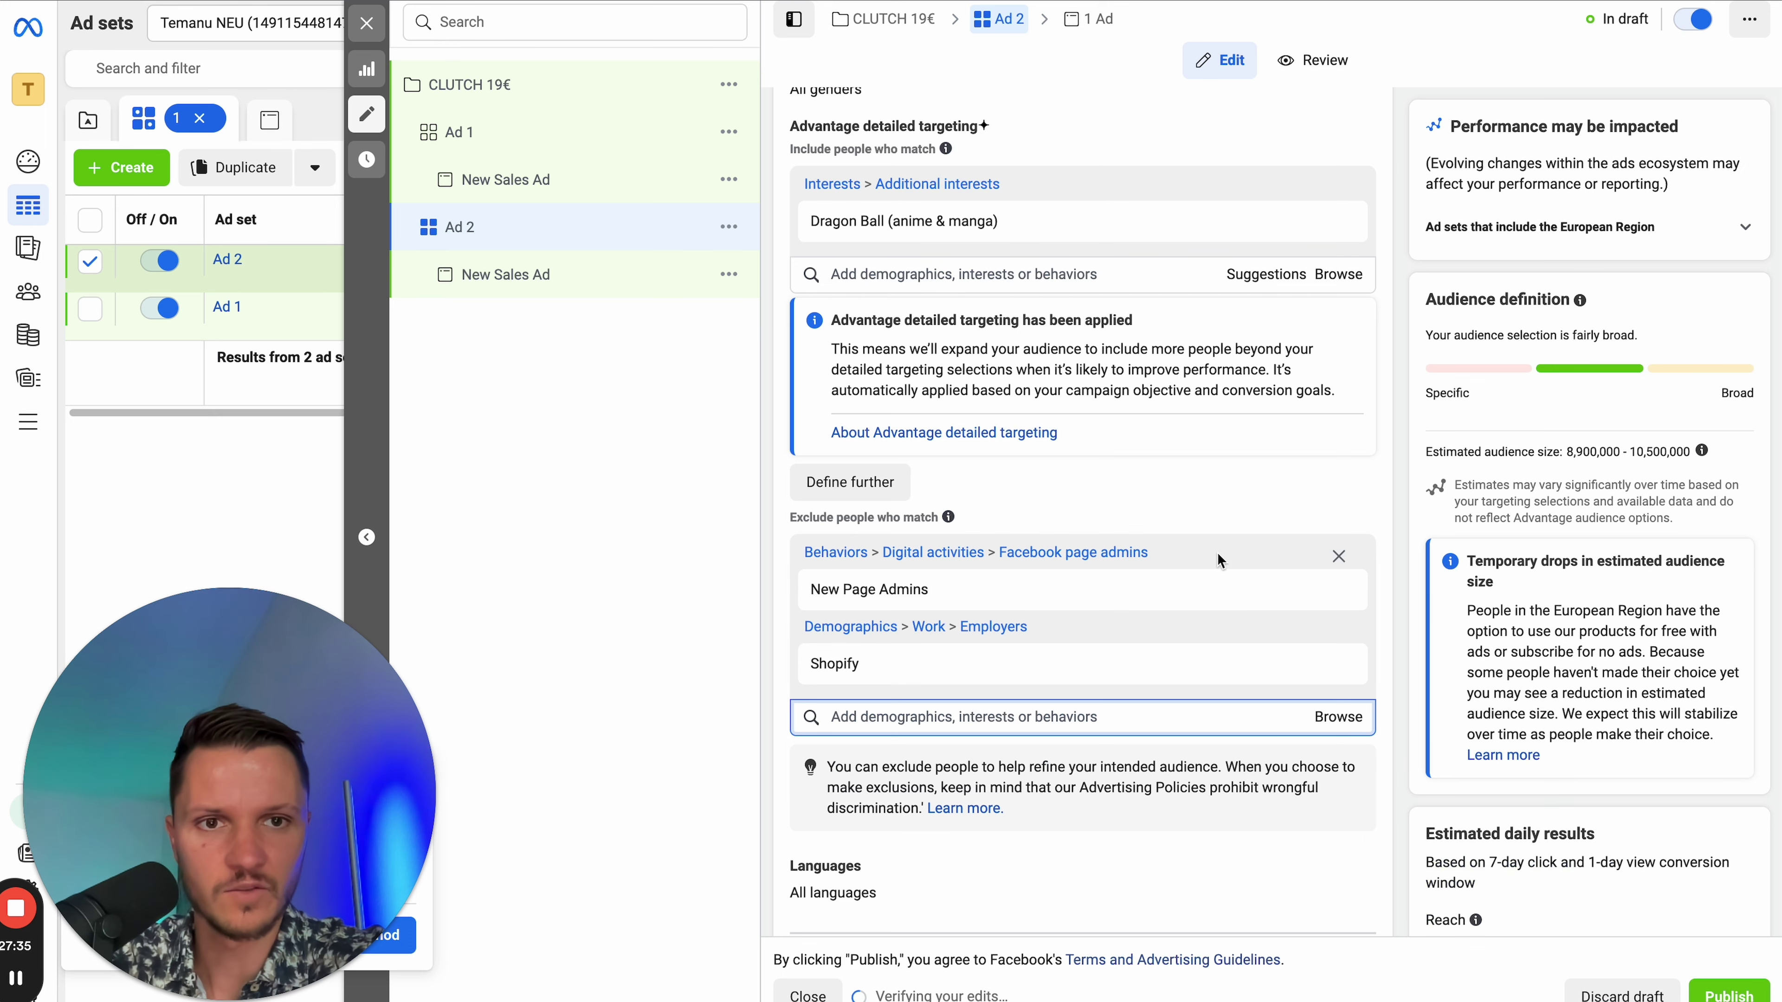
- Look through the suggested interests related to Dragon Ball for the included audience
{"action": "scroll", "coordinate": [1220, 560], "scroll_direction": "up", "scroll_amount": 2}
{"action": "left_click", "coordinate": [1187, 409]}
{"action": "left_click", "coordinate": [1249, 415]}
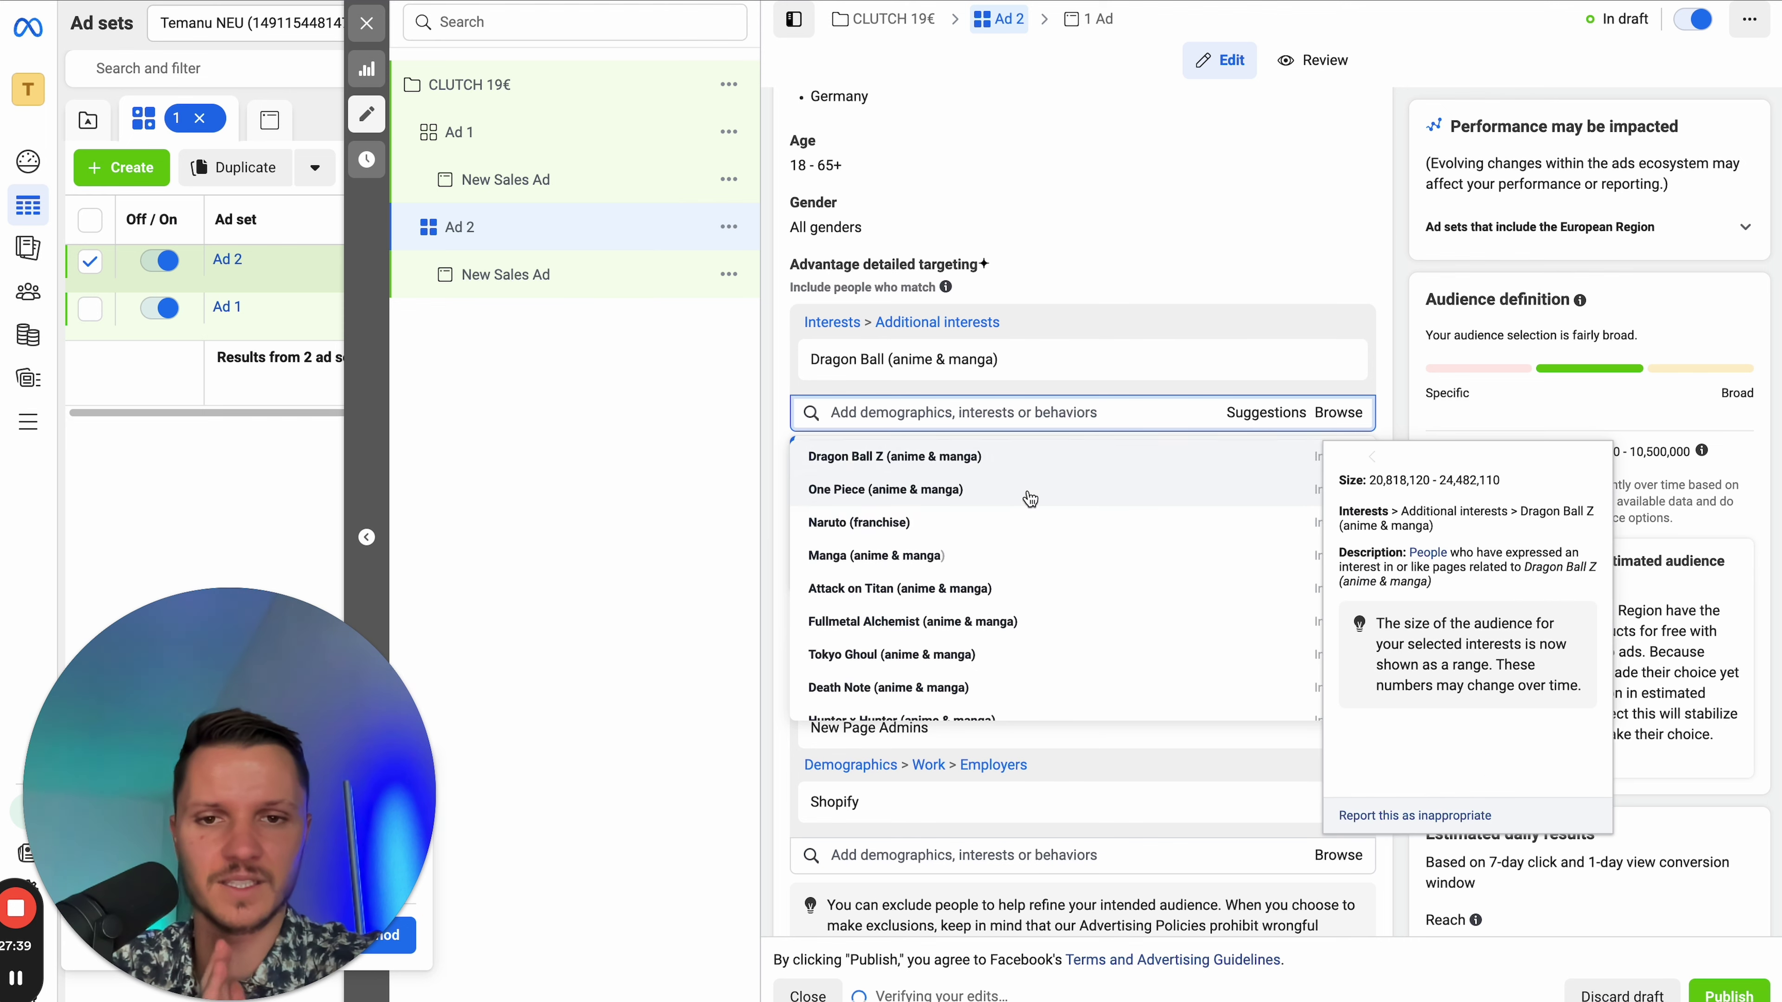
{"action": "scroll", "coordinate": [975, 610], "scroll_direction": "down", "scroll_amount": 3}
{"action": "scroll", "coordinate": [974, 604], "scroll_direction": "up", "scroll_amount": 3}
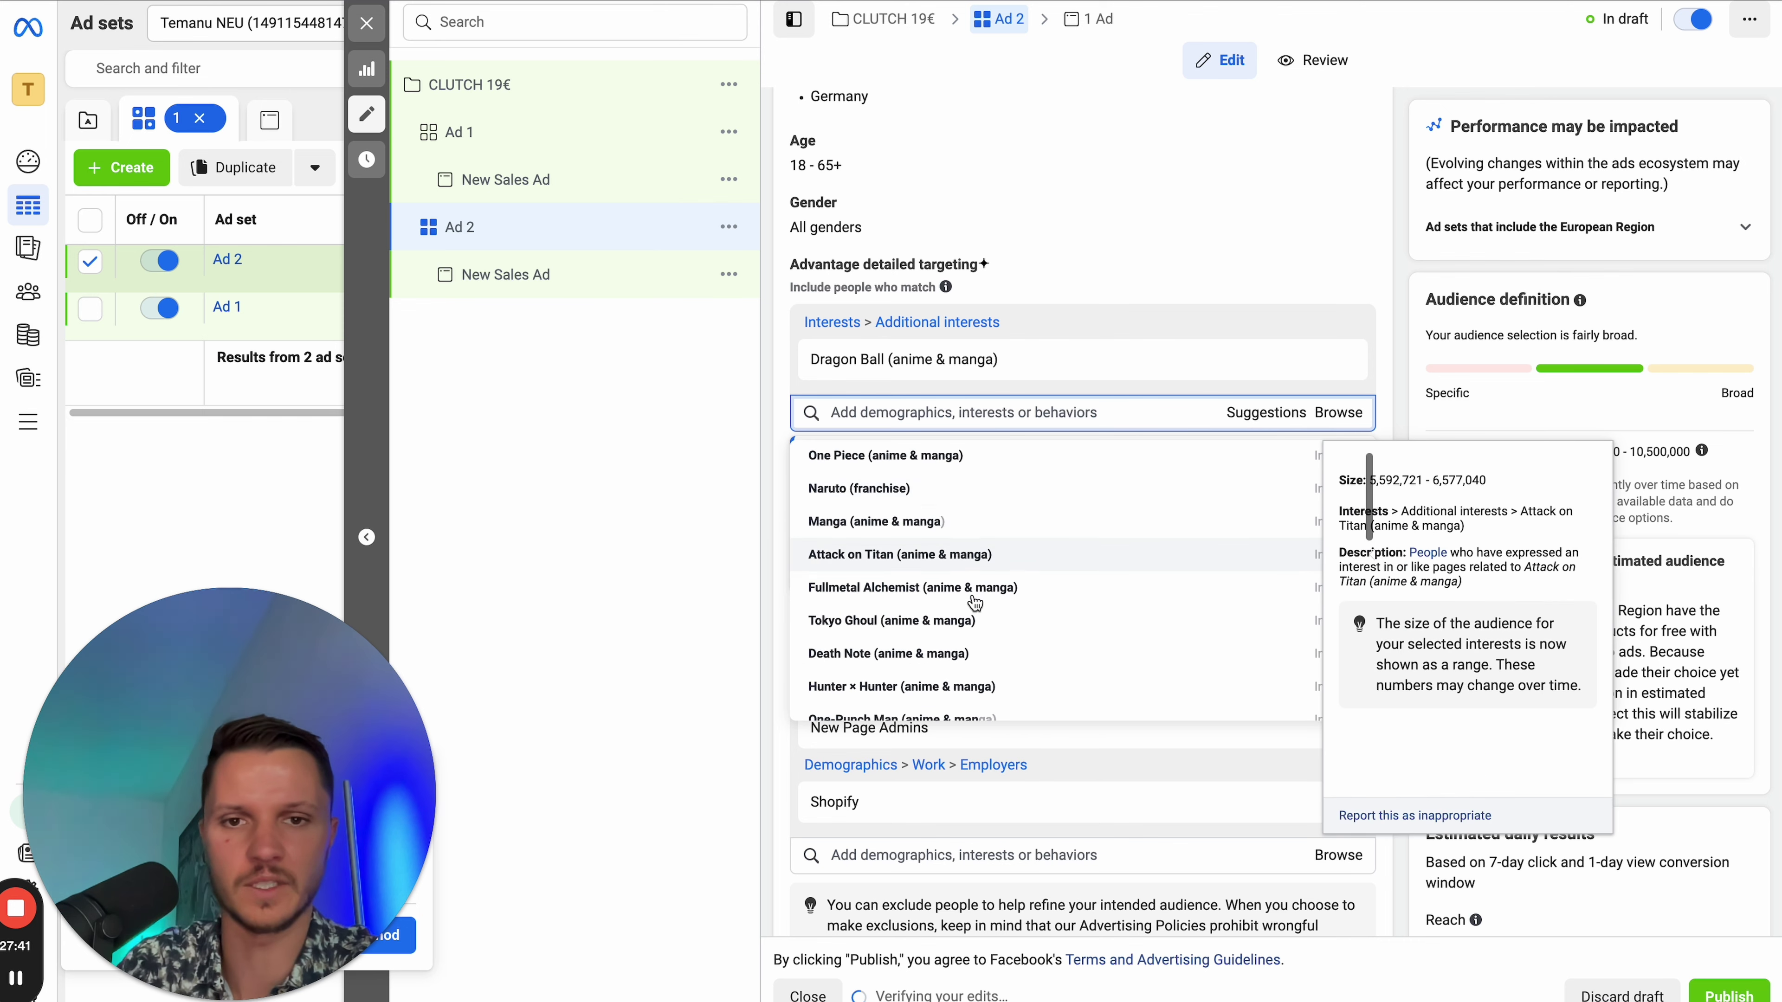
- Include the interest Garden (home & garden) in detailed targeting and remove Dragon Ball (anime & manga)
{"action": "left_click", "coordinate": [933, 407]}
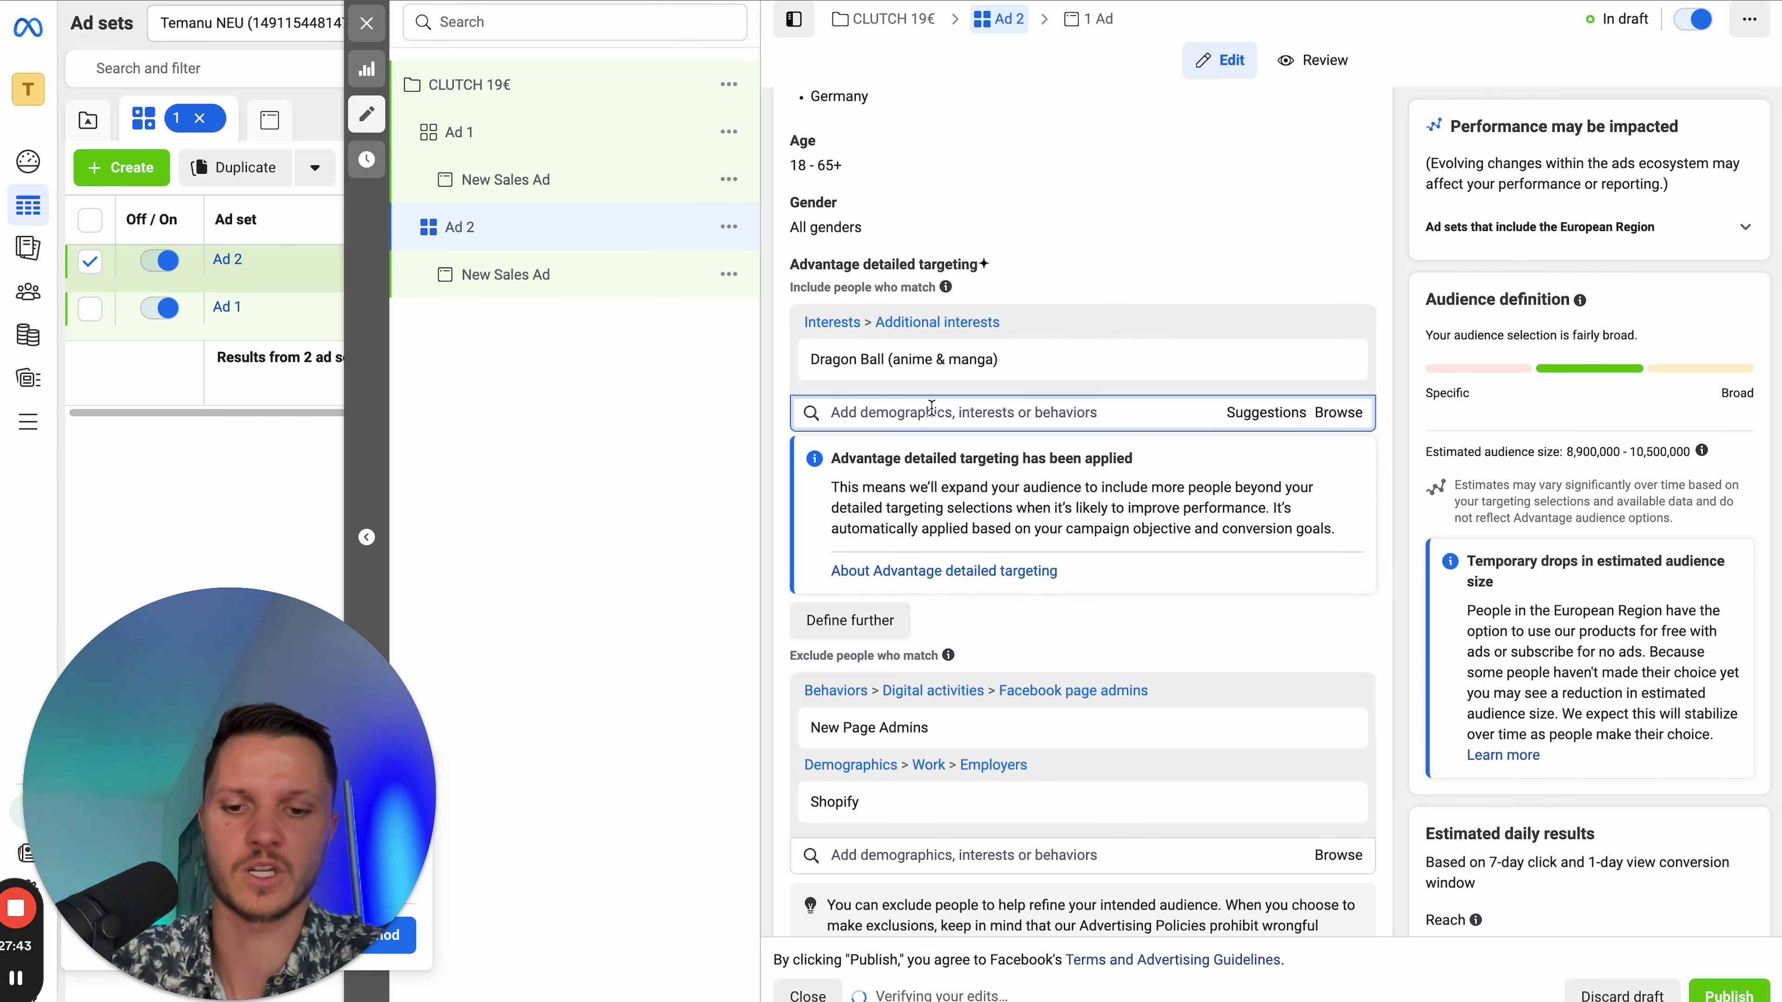
{"action": "type", "text": "garden"}
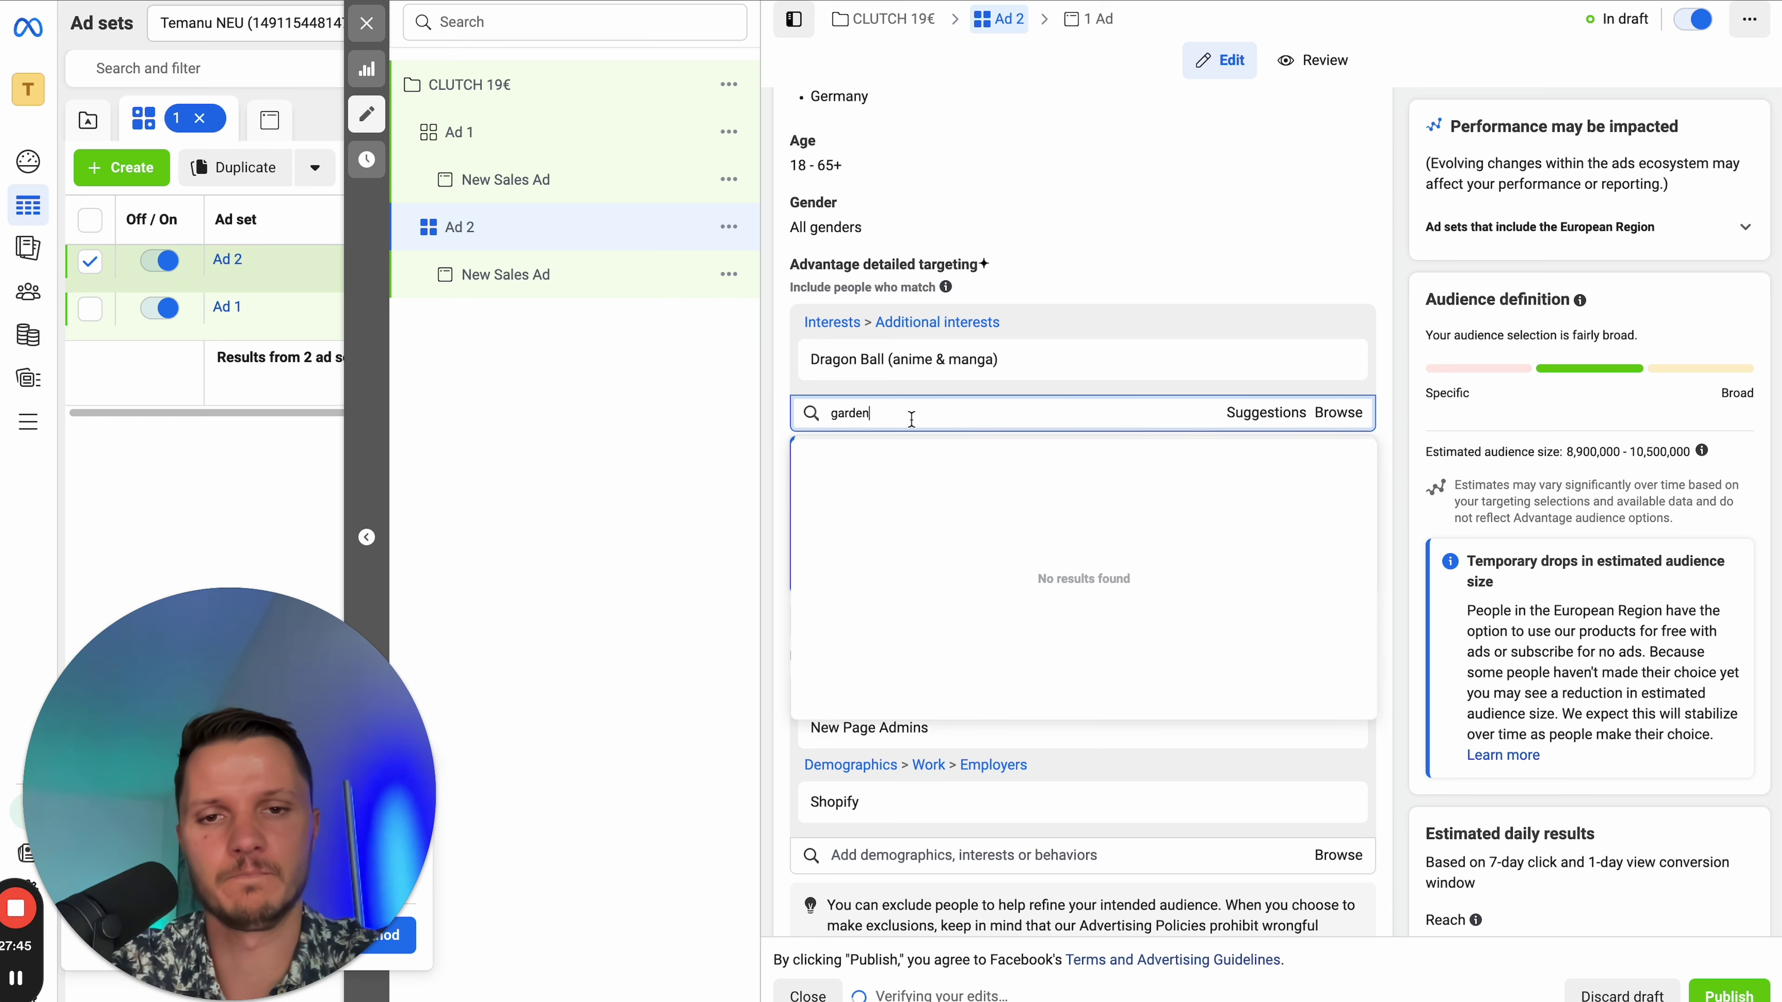
{"action": "left_click", "coordinate": [1212, 458]}
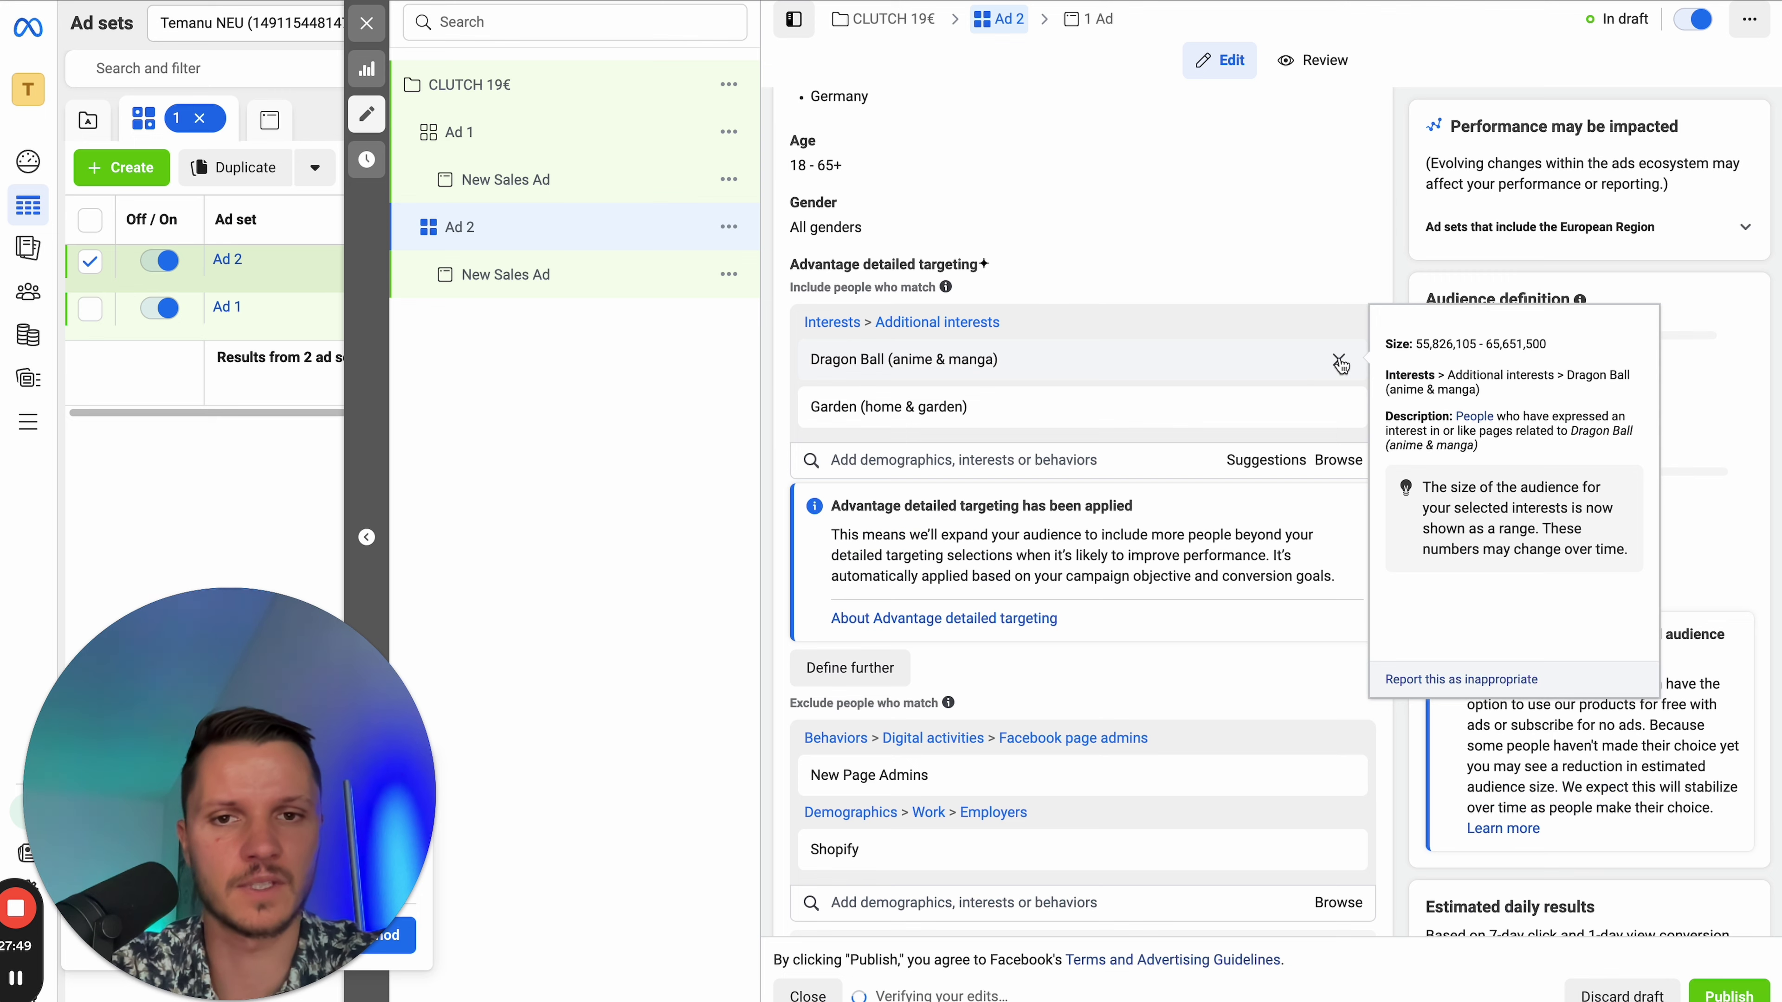
{"action": "left_click", "coordinate": [1338, 363]}
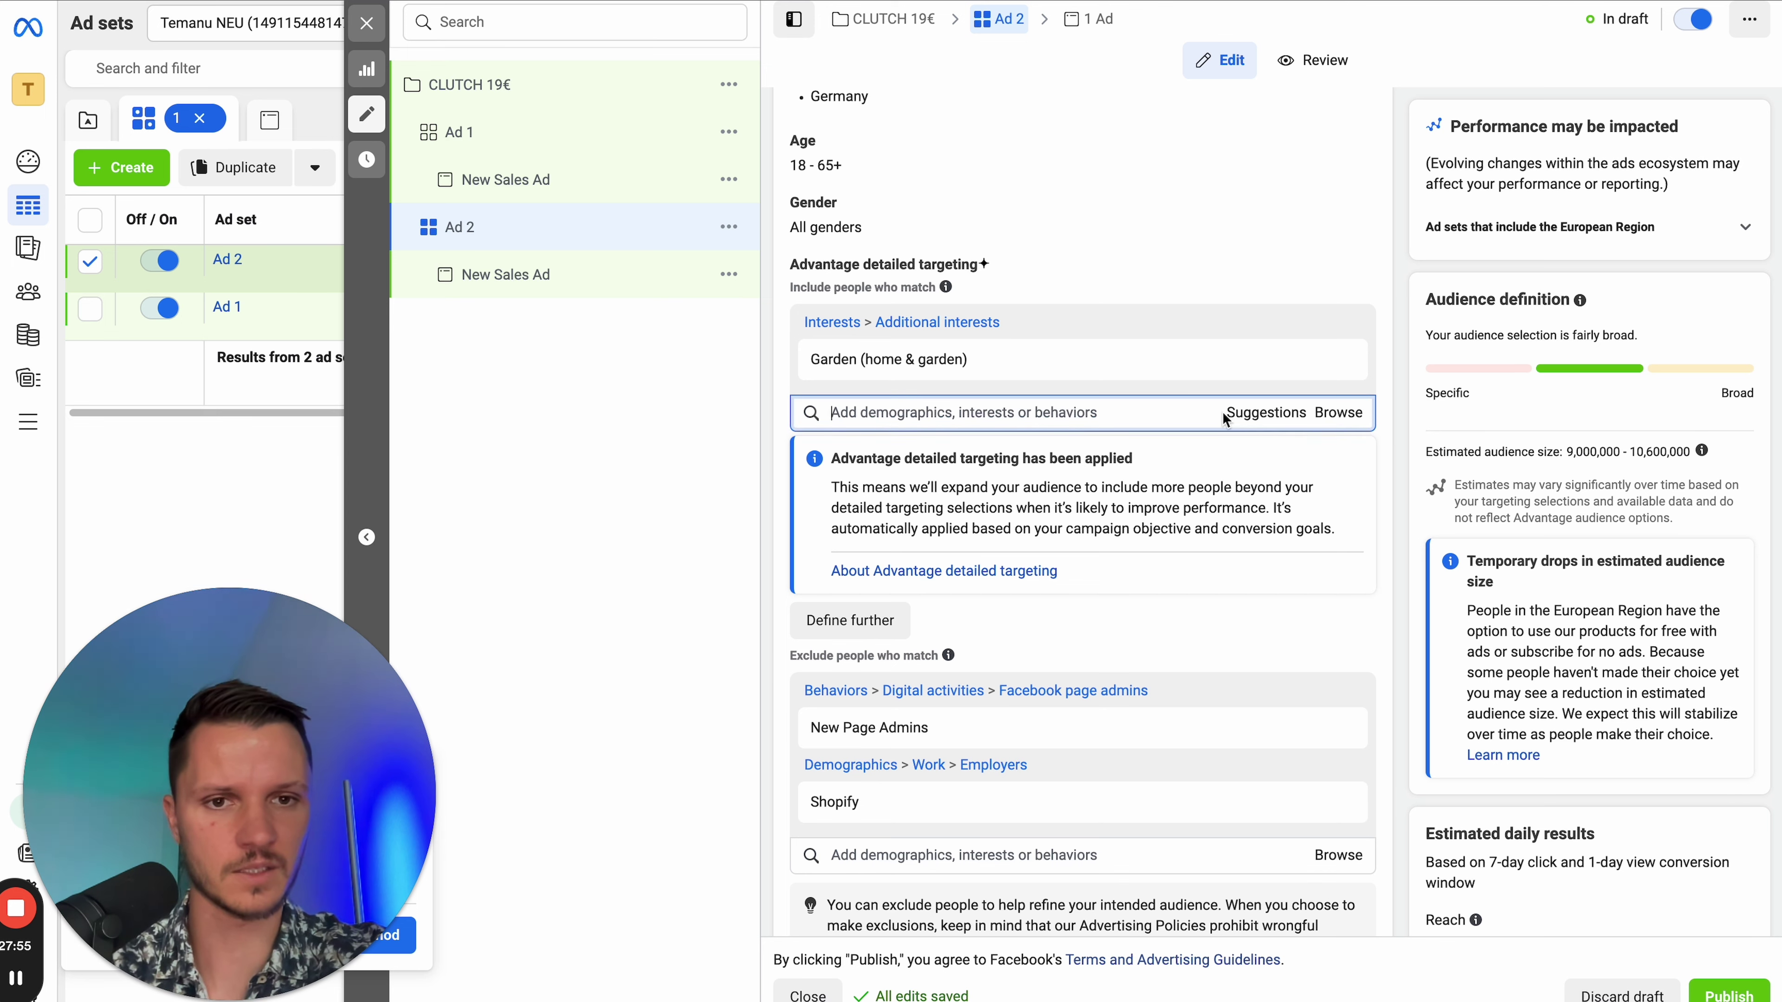
- Examine the interests suggested for Garden (home & garden) and review Ad 2's targeting, placements and ad set name
{"action": "left_click", "coordinate": [1248, 422]}
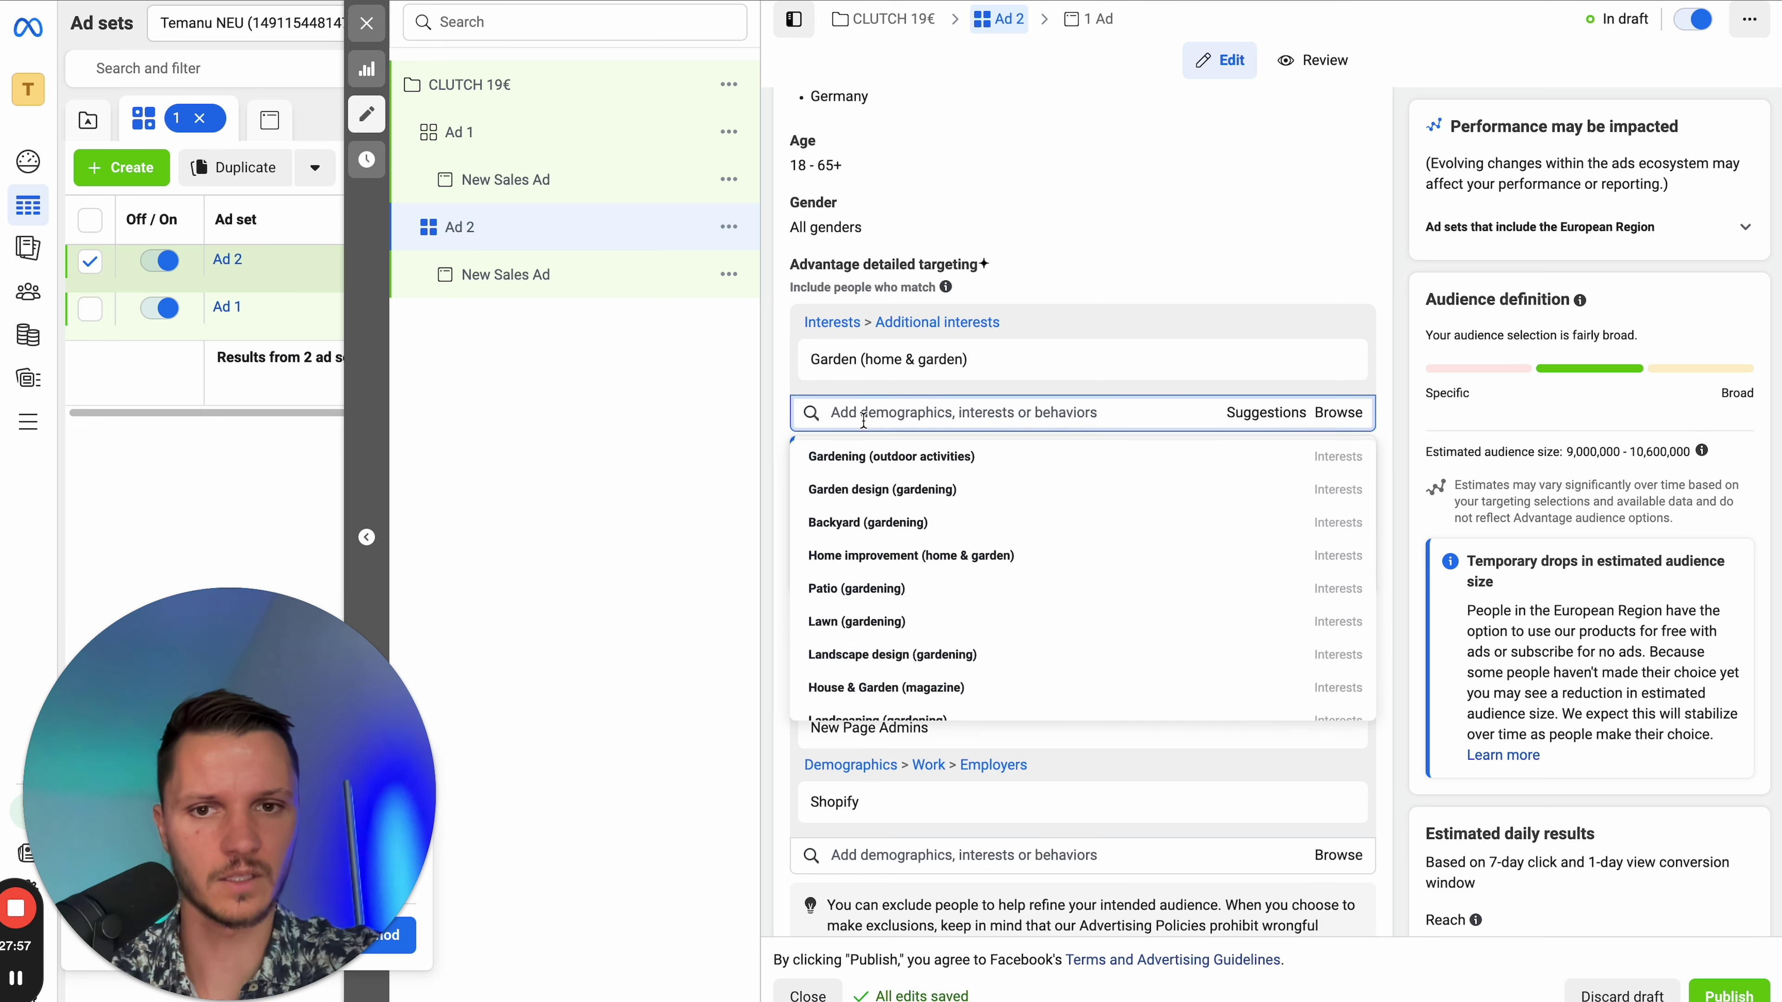
{"action": "left_click", "coordinate": [1013, 412]}
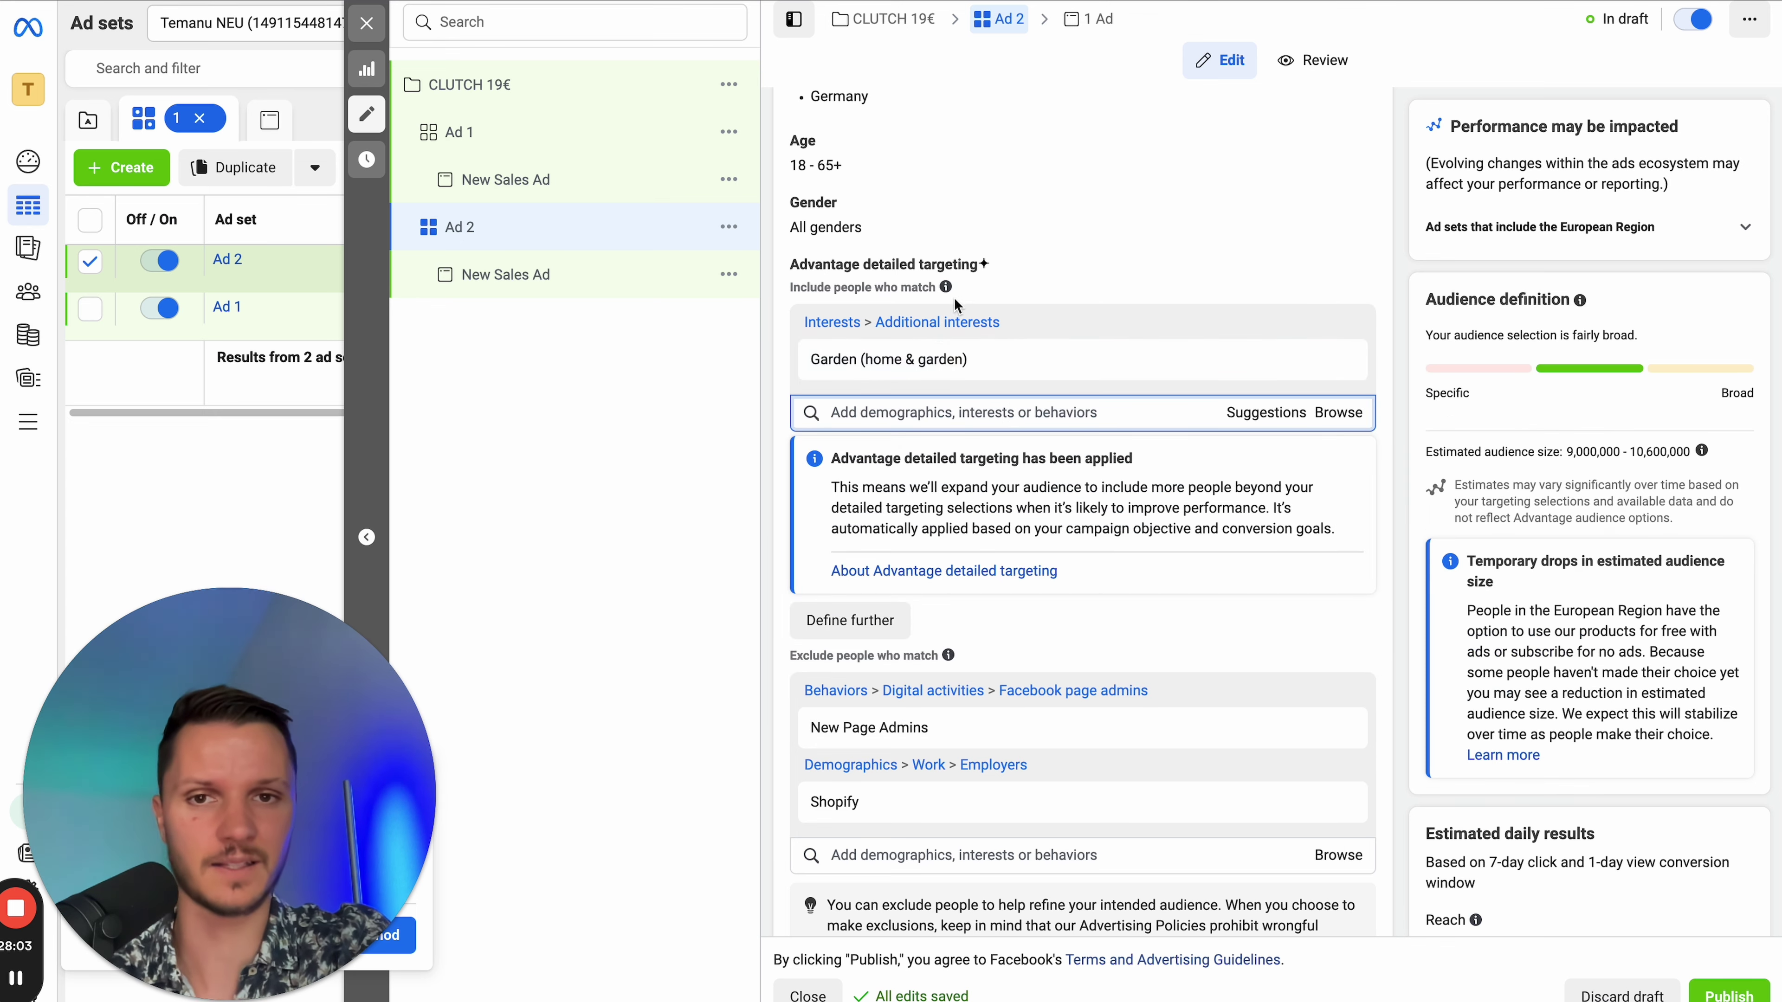
{"action": "scroll", "coordinate": [947, 344], "scroll_direction": "up", "scroll_amount": 3}
{"action": "scroll", "coordinate": [1015, 398], "scroll_direction": "down", "scroll_amount": 3}
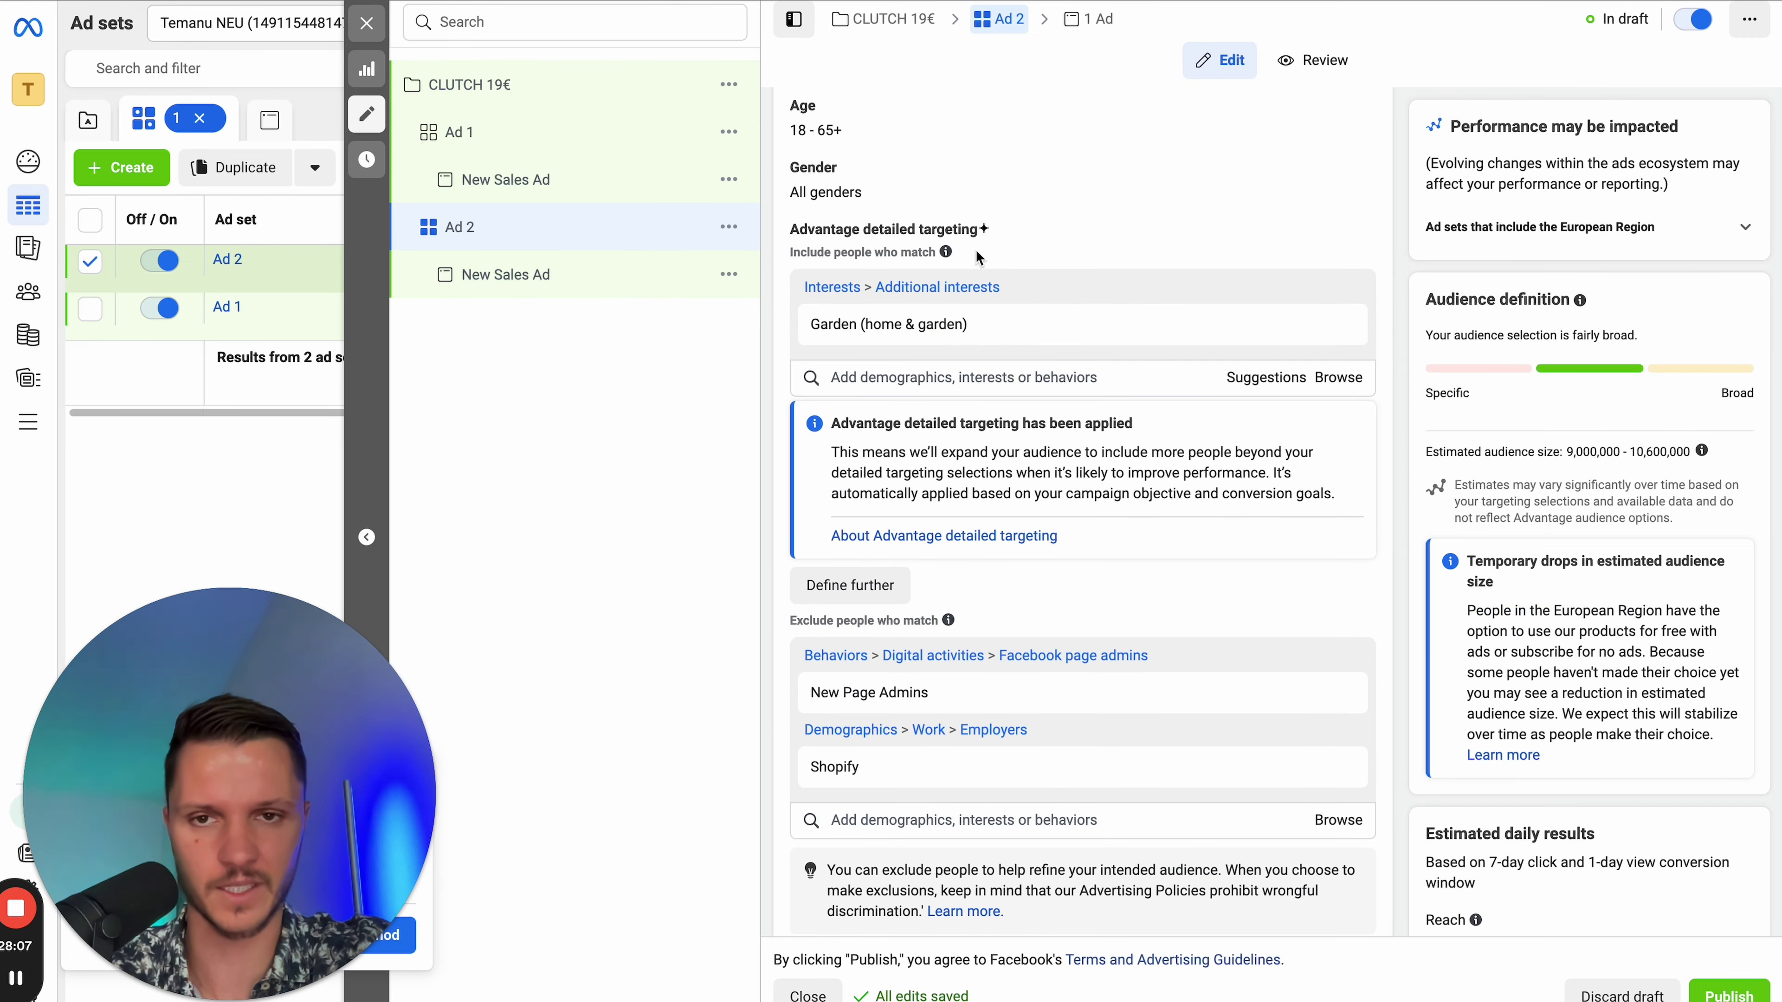
{"action": "mouse_move", "coordinate": [1123, 340]}
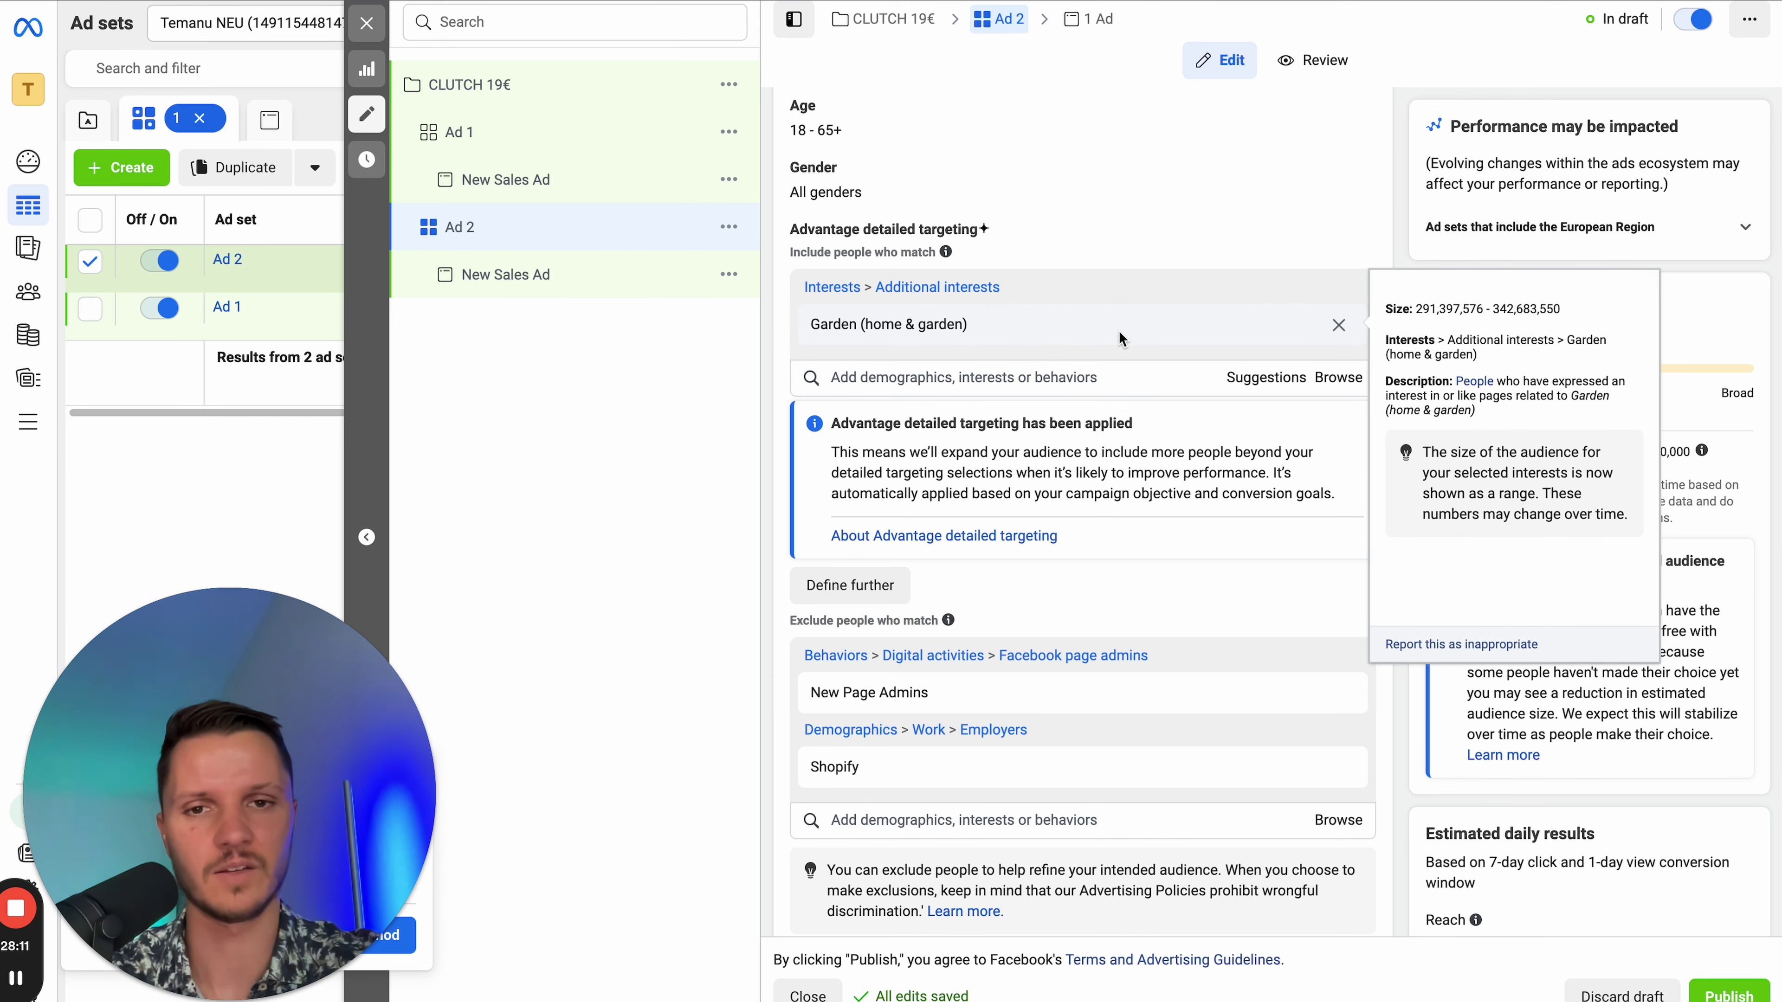
{"action": "scroll", "coordinate": [1044, 379], "scroll_direction": "down", "scroll_amount": 5}
{"action": "scroll", "coordinate": [1060, 456], "scroll_direction": "up", "scroll_amount": 4}
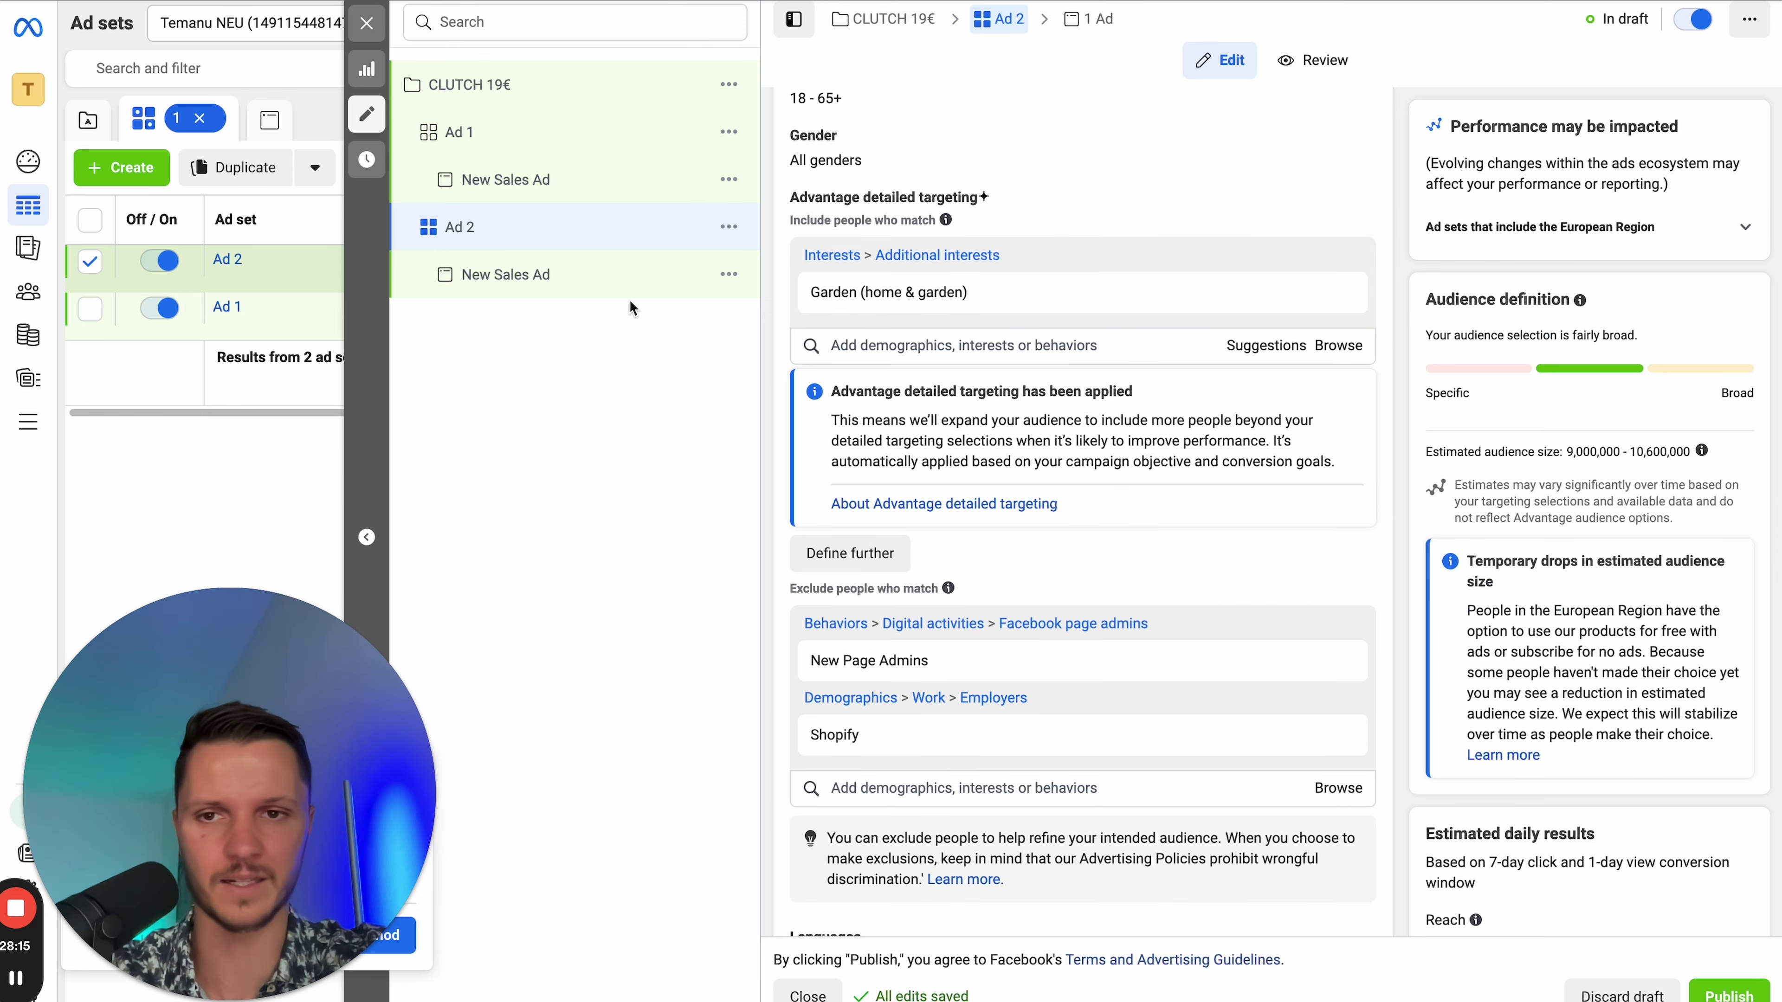
{"action": "scroll", "coordinate": [989, 398], "scroll_direction": "down", "scroll_amount": 10}
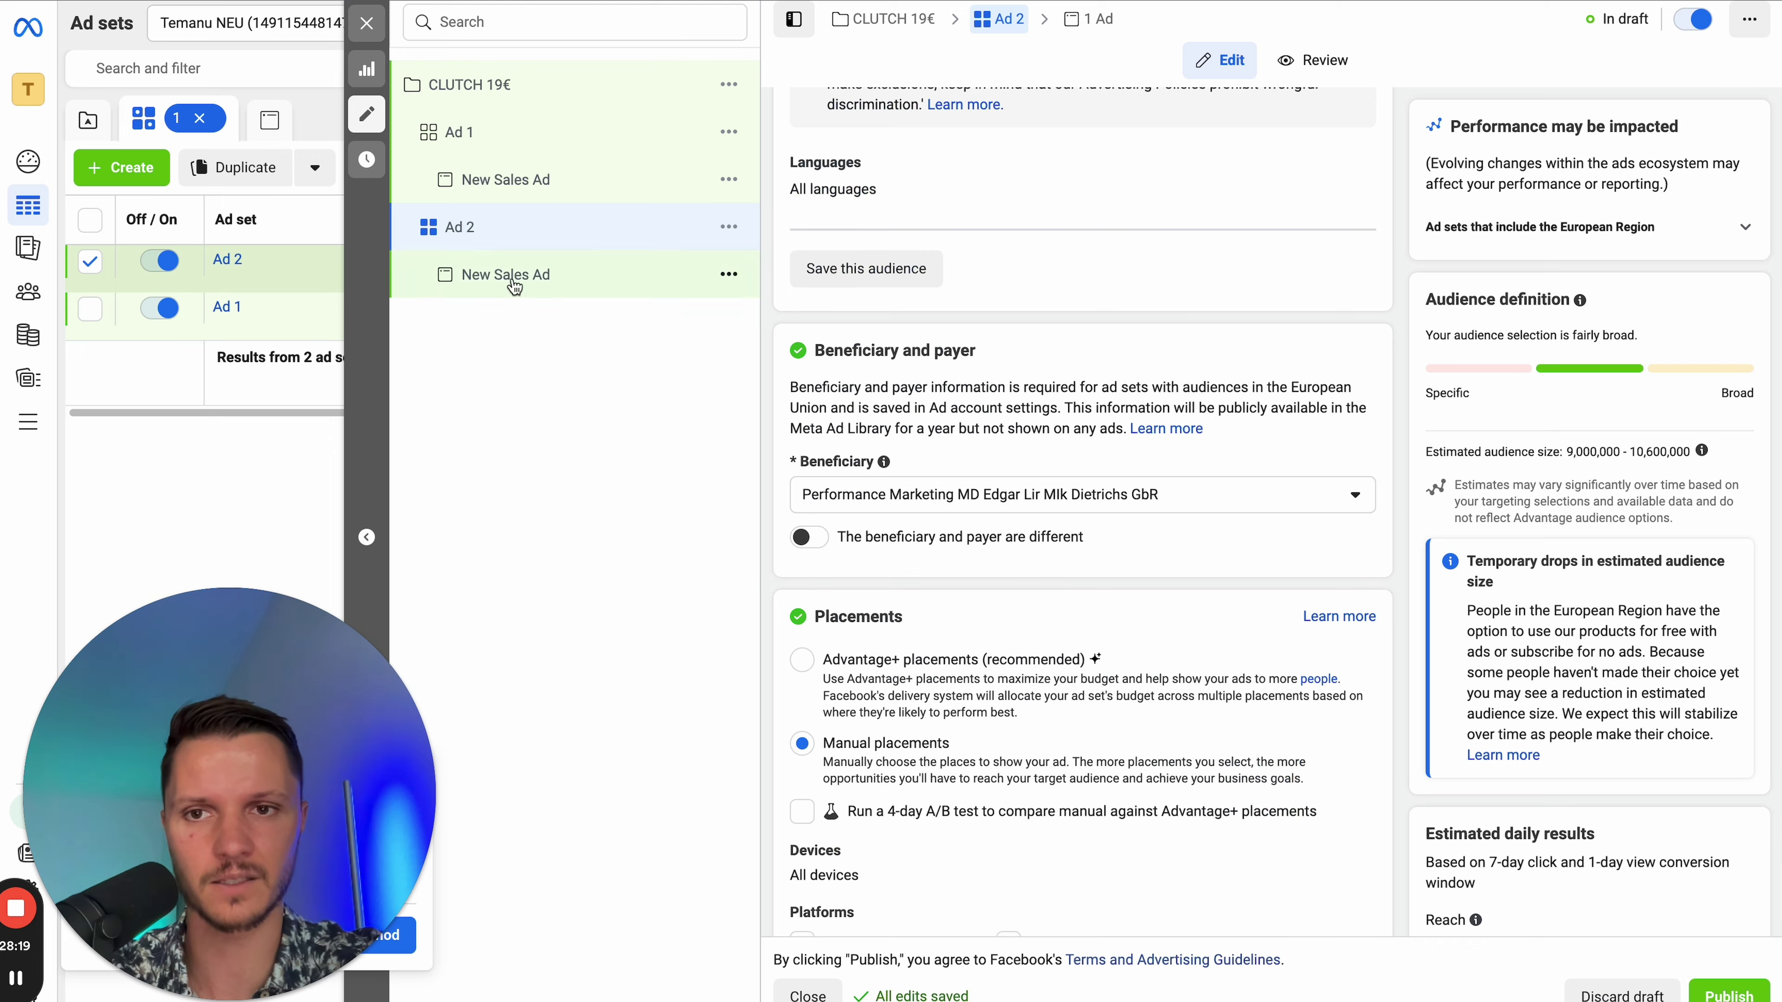
{"action": "scroll", "coordinate": [1066, 287], "scroll_direction": "up", "scroll_amount": 12}
{"action": "left_click", "coordinate": [849, 173]}
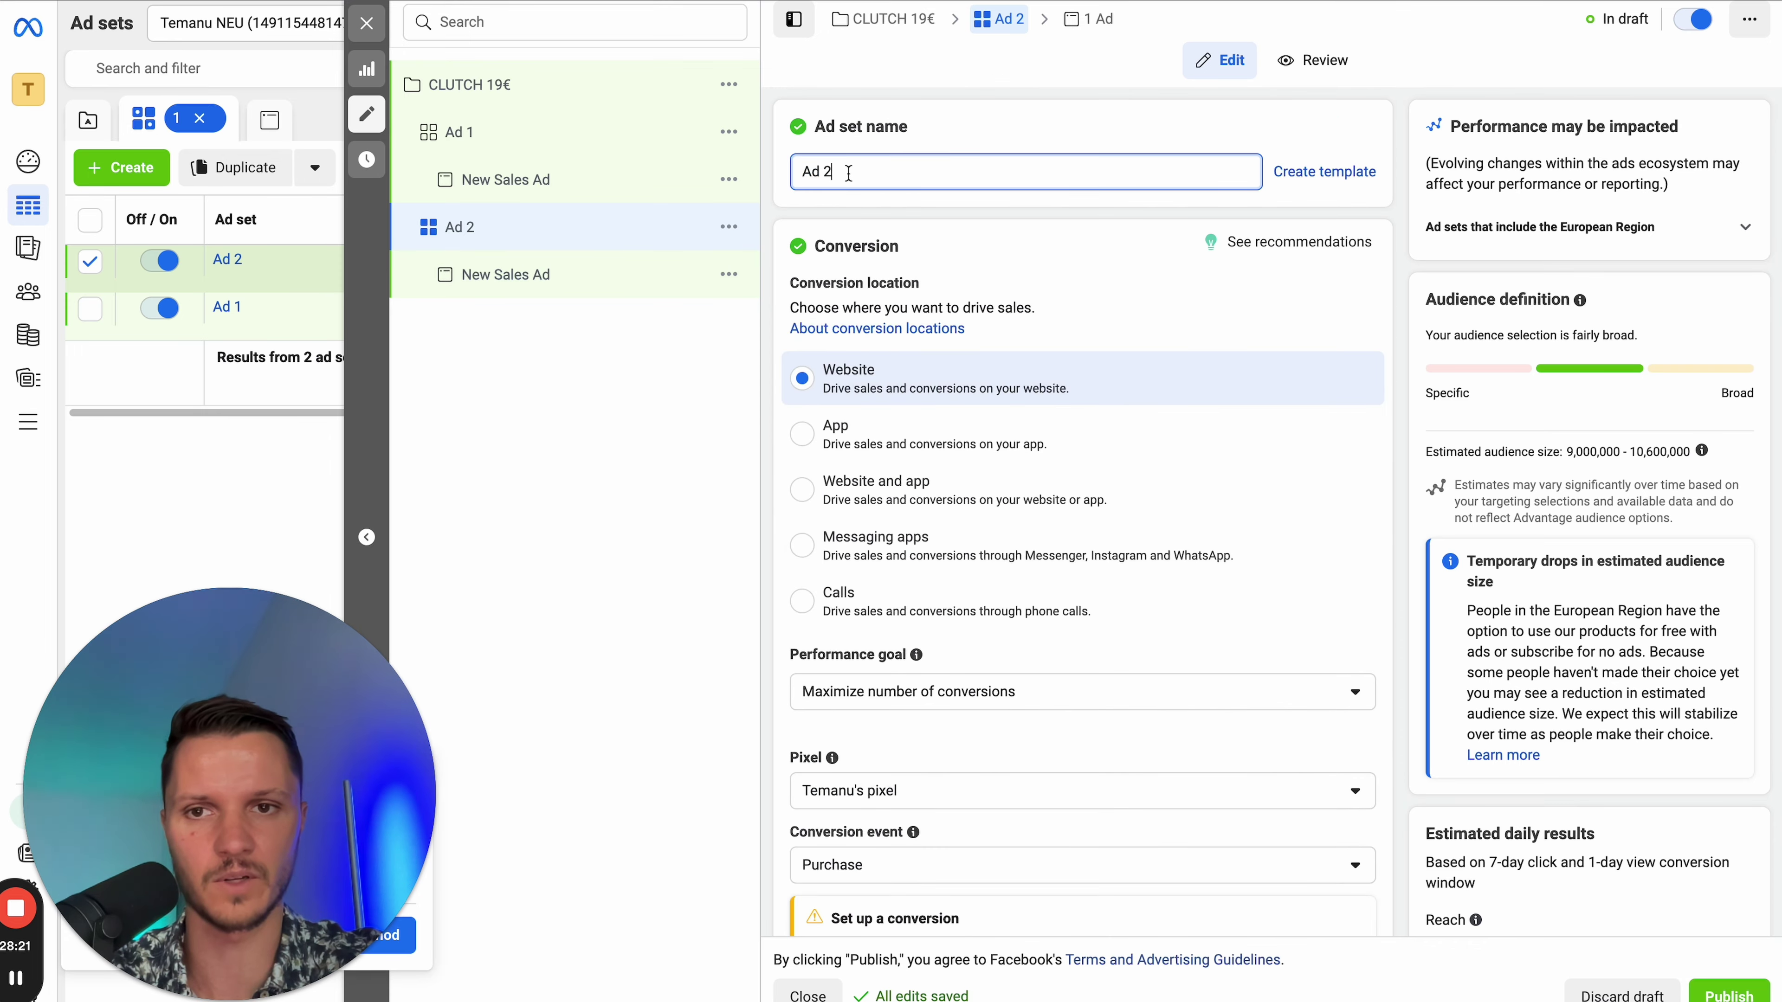
{"action": "left_click", "coordinate": [661, 371]}
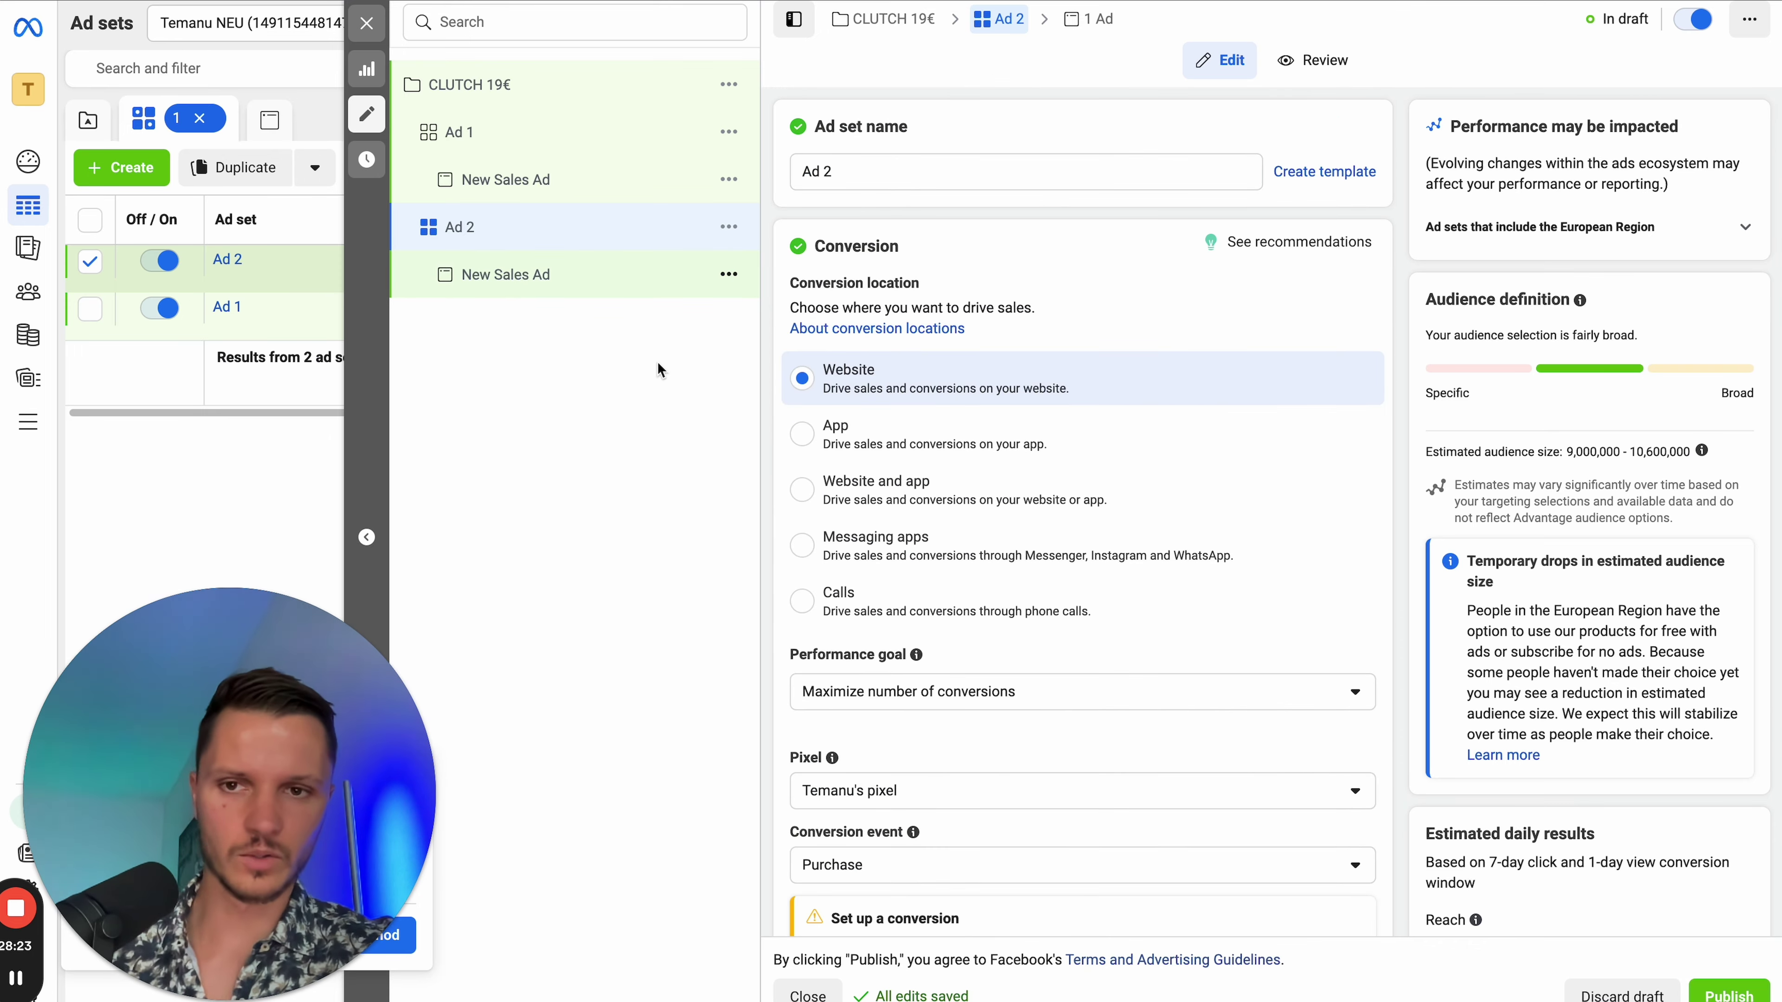
- Open the New Sales Ad under Ad 2 and check its ad preview, identity and setup settings
{"action": "left_click", "coordinate": [679, 289]}
{"action": "scroll", "coordinate": [986, 485], "scroll_direction": "down", "scroll_amount": 3}
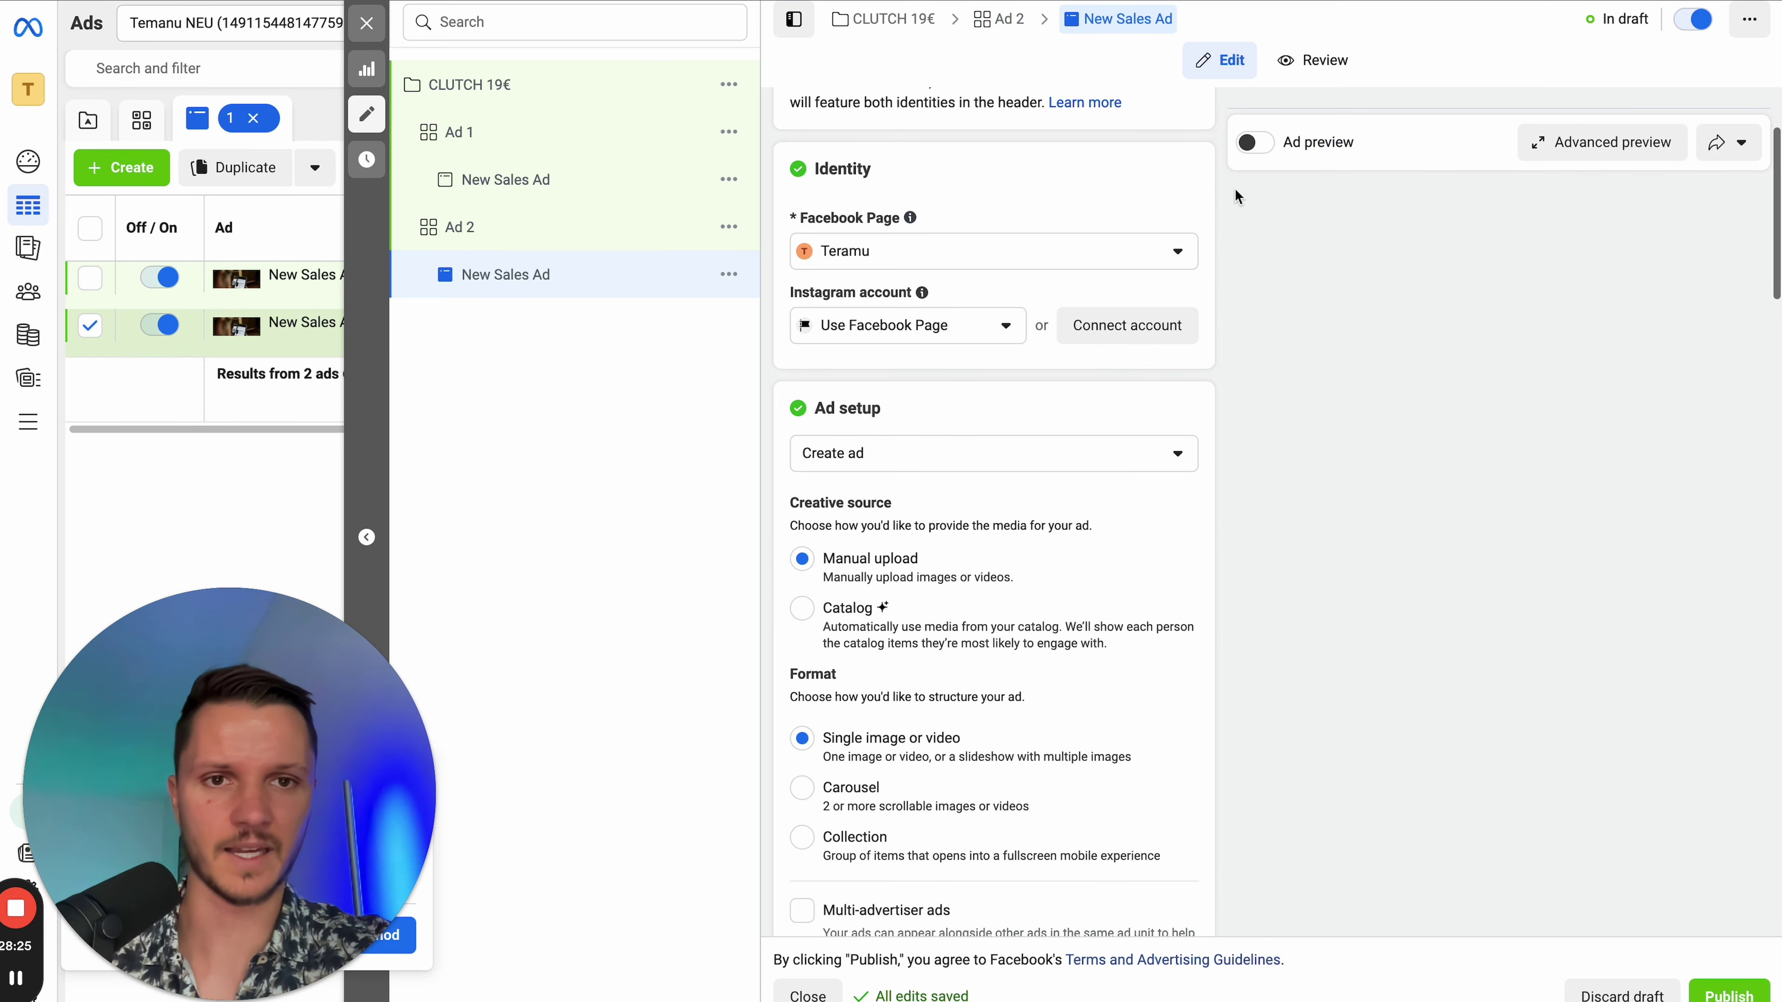
{"action": "left_click", "coordinate": [1245, 140]}
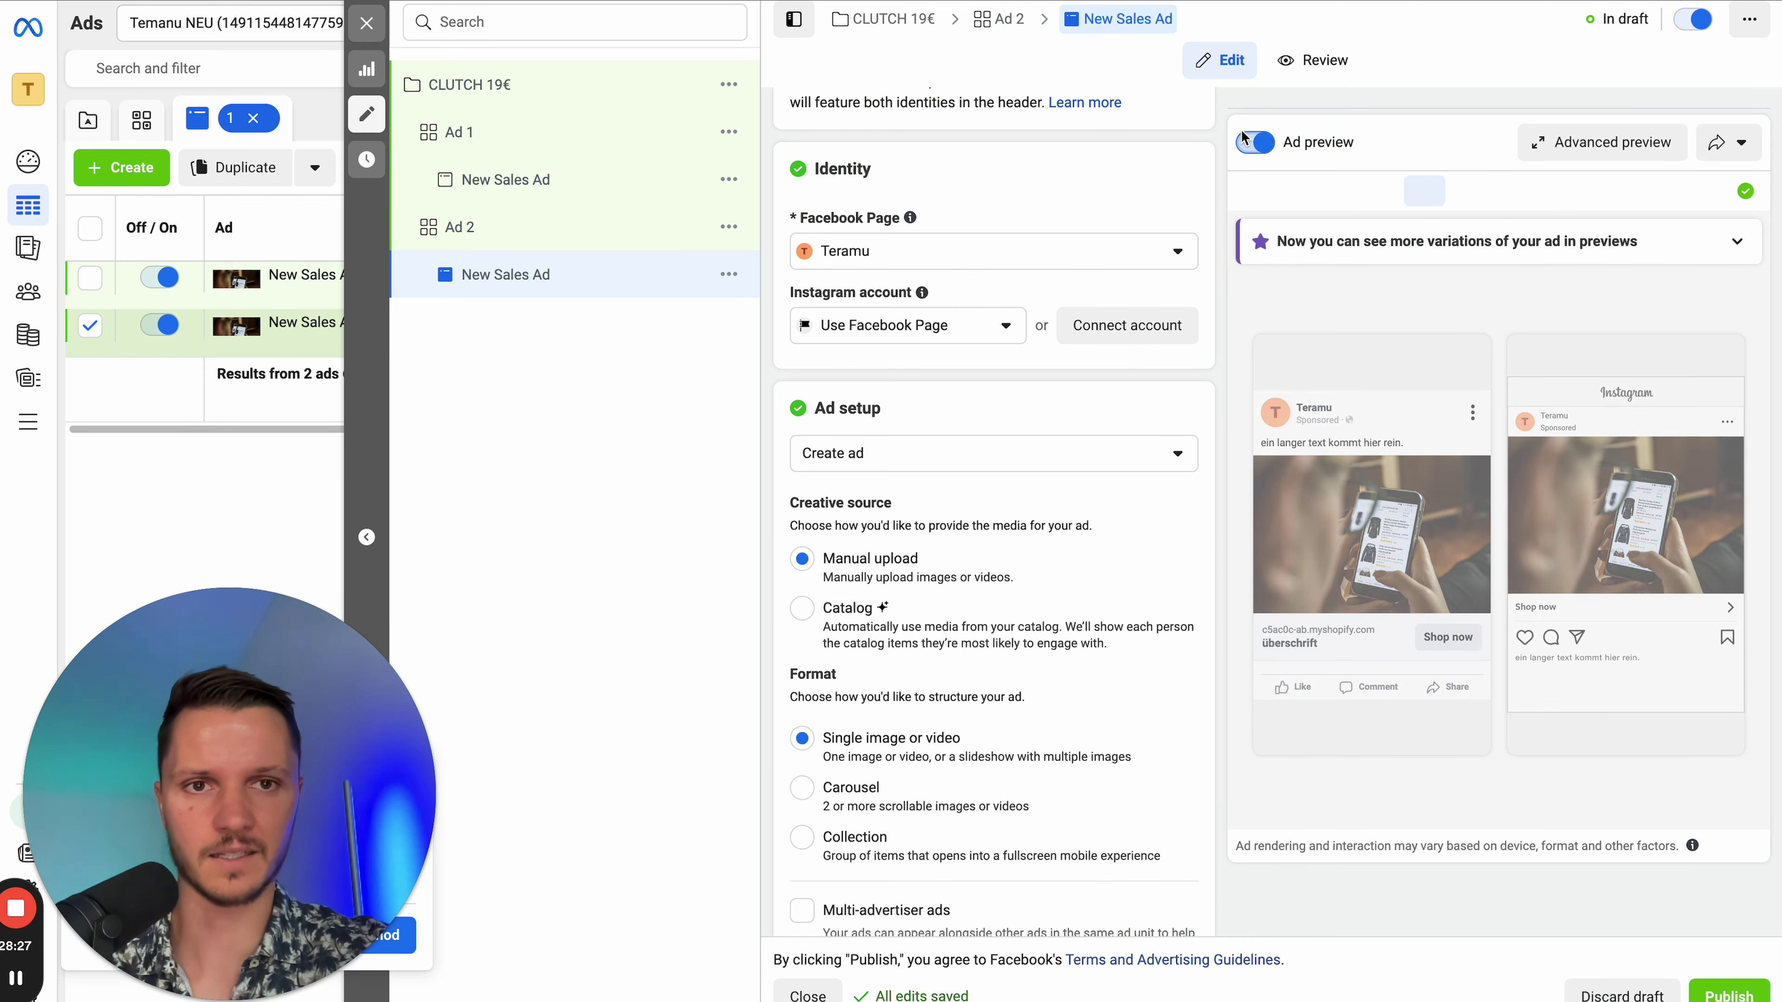
{"action": "left_click", "coordinate": [1246, 141]}
{"action": "scroll", "coordinate": [962, 524], "scroll_direction": "down", "scroll_amount": 9}
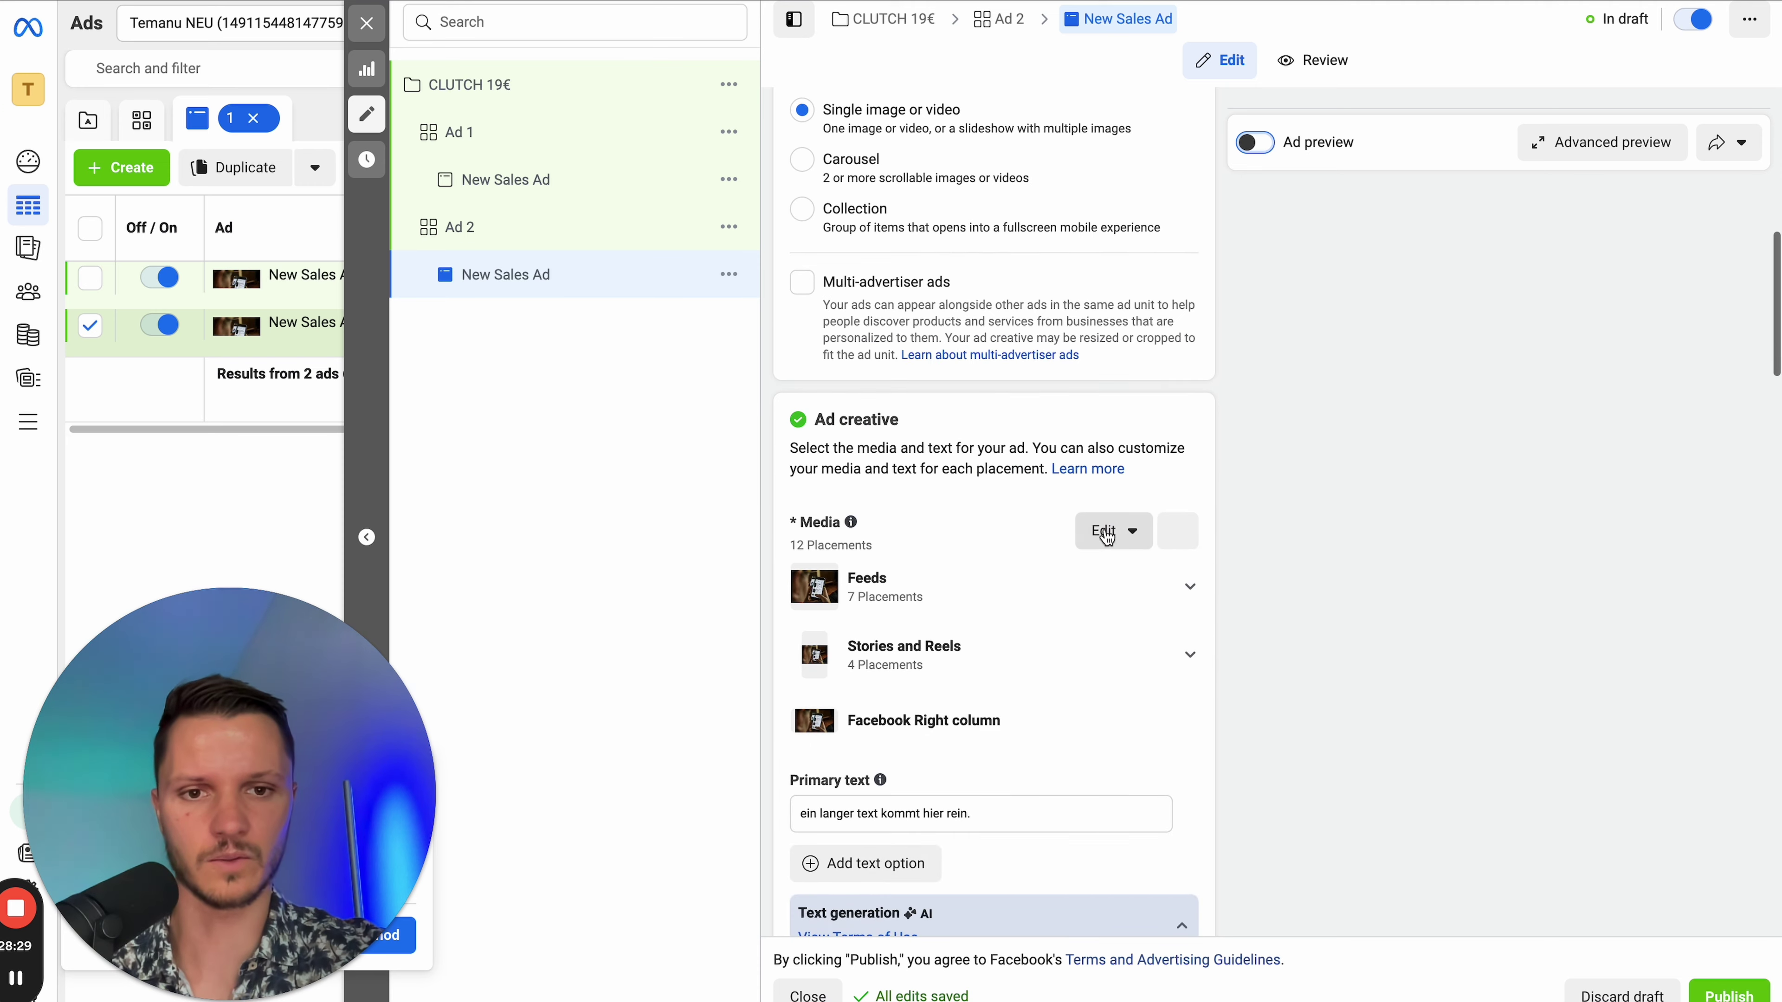
- Remove the current media from Ad 2's New Sales Ad and open the account image selection to add a different image
{"action": "left_click", "coordinate": [1108, 539]}
{"action": "left_click", "coordinate": [1121, 584]}
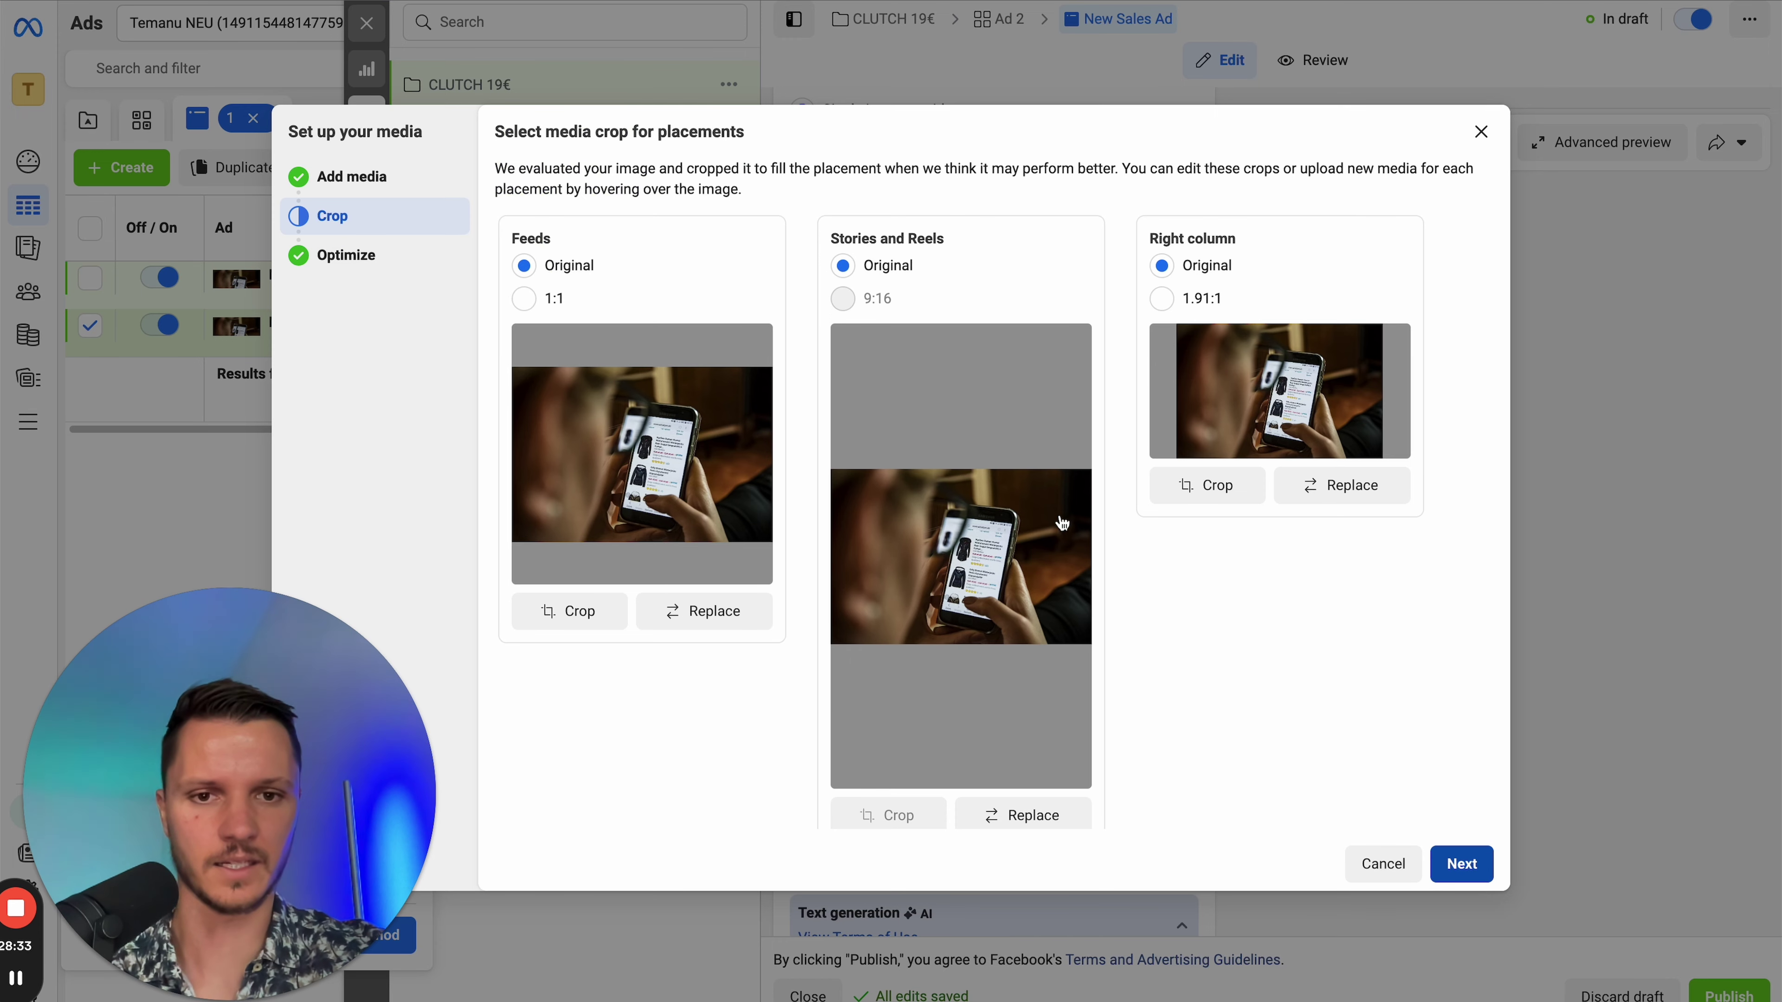
{"action": "left_click", "coordinate": [1462, 864]}
{"action": "left_click", "coordinate": [1460, 860]}
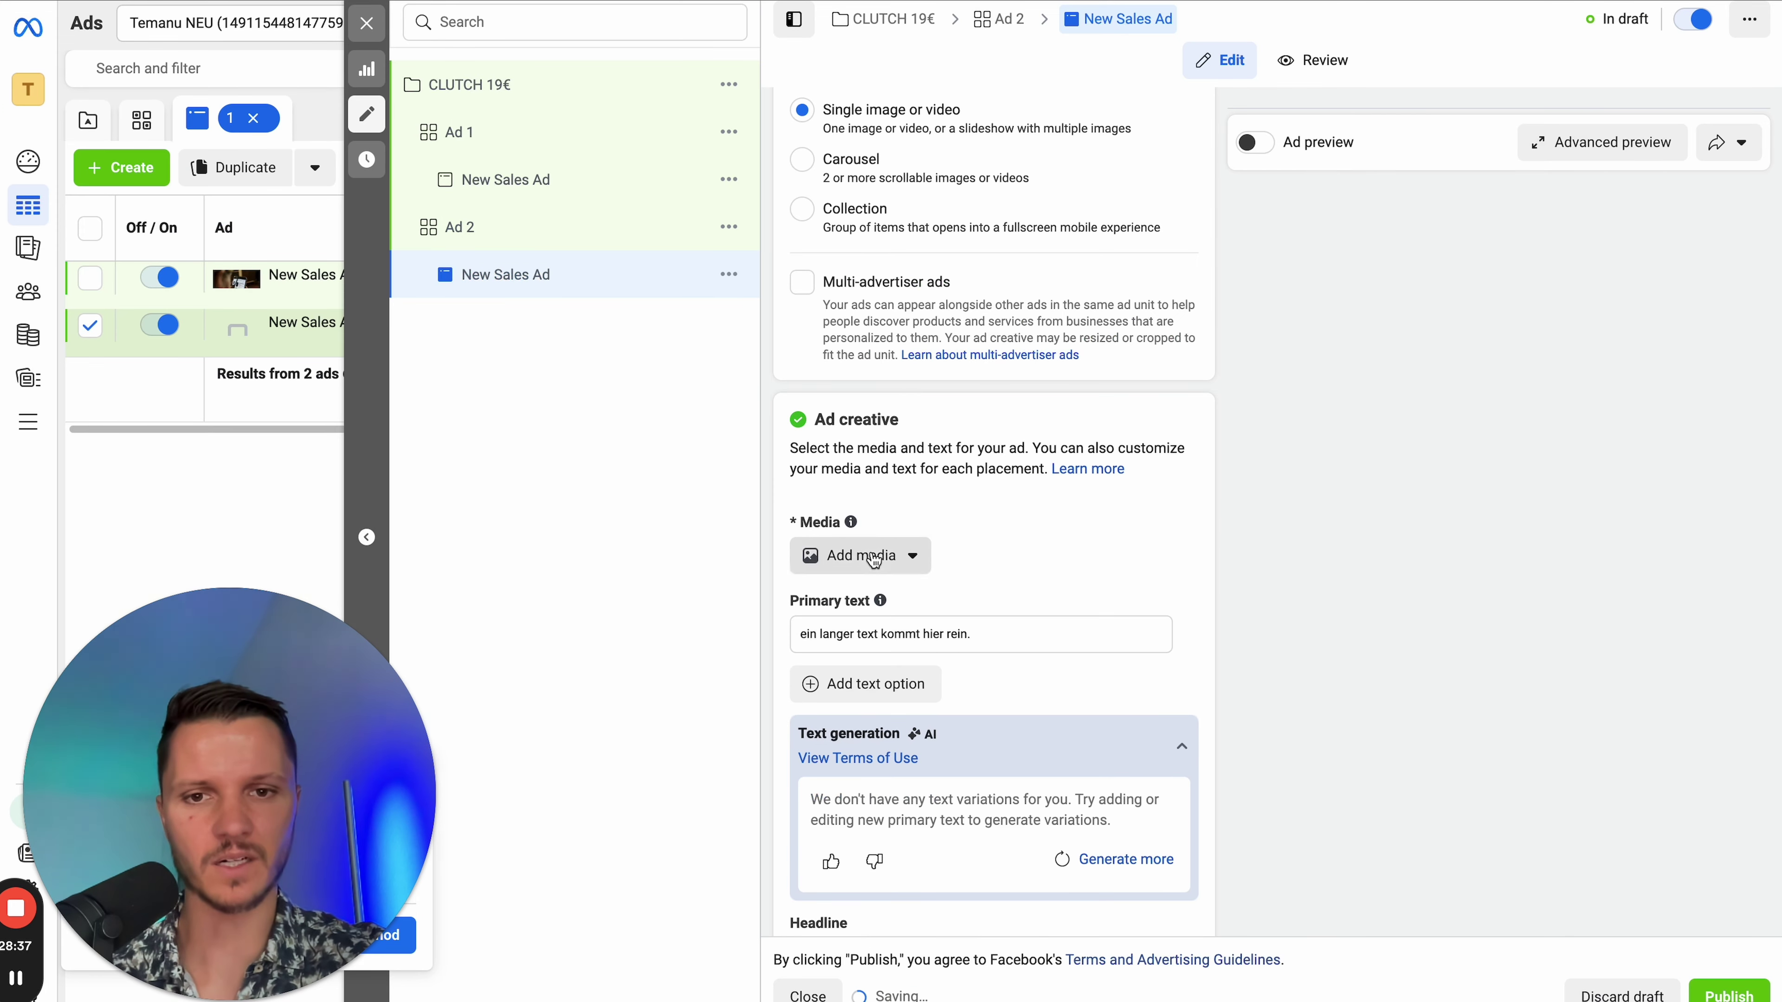
{"action": "left_click", "coordinate": [890, 555]}
{"action": "left_click", "coordinate": [912, 604]}
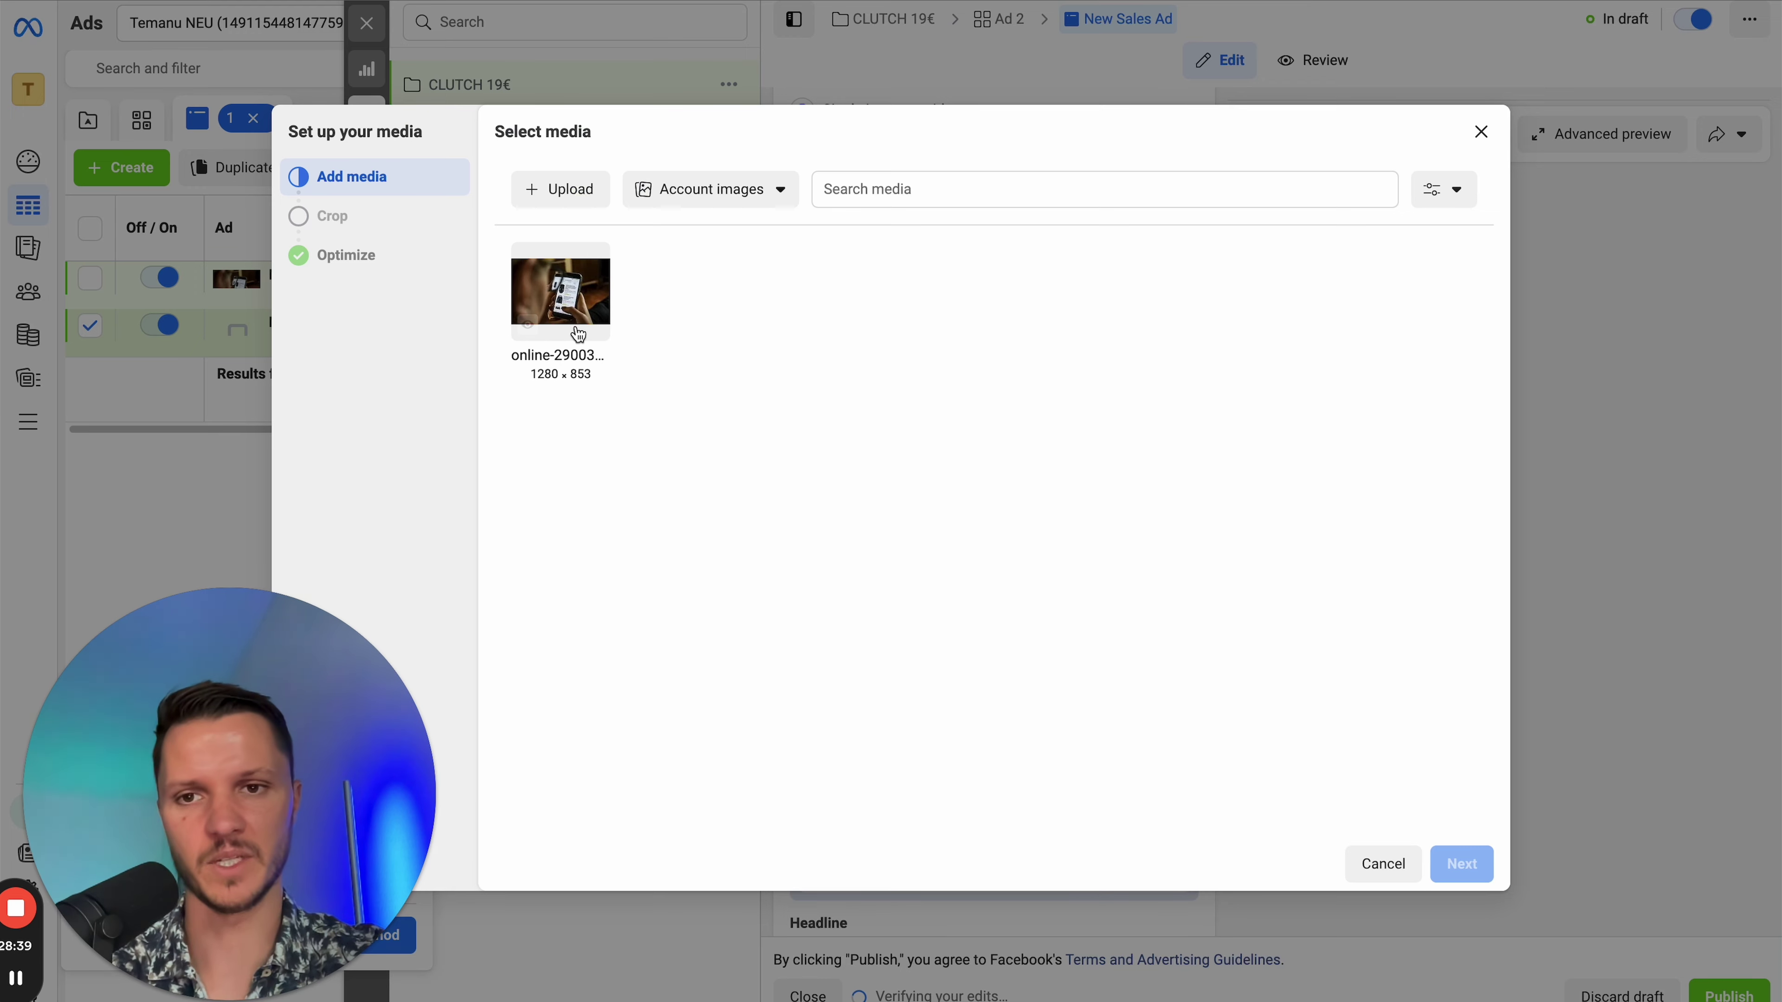